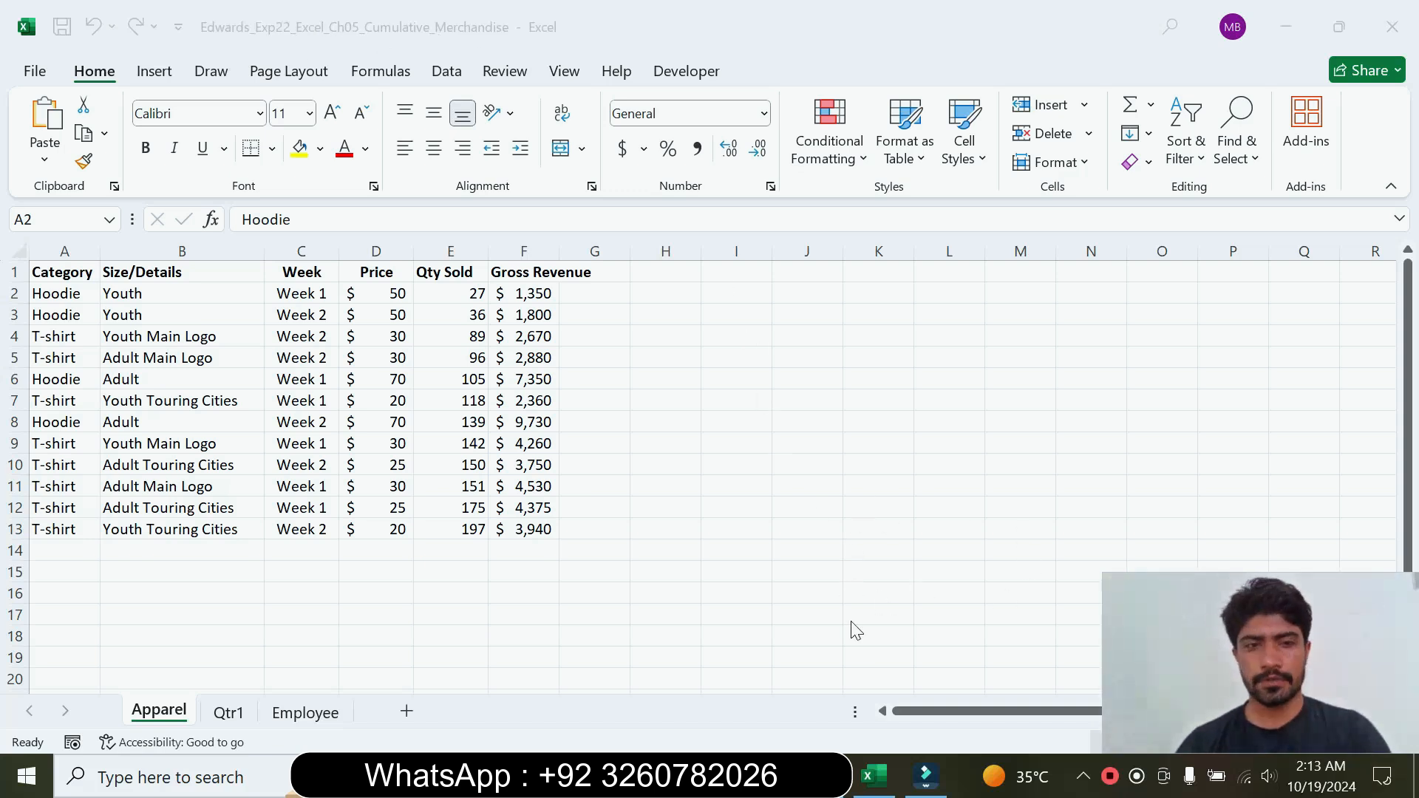
Step: Switch to the Word instructions document and review the project title and the first steps to perform
key(alt+Tab)
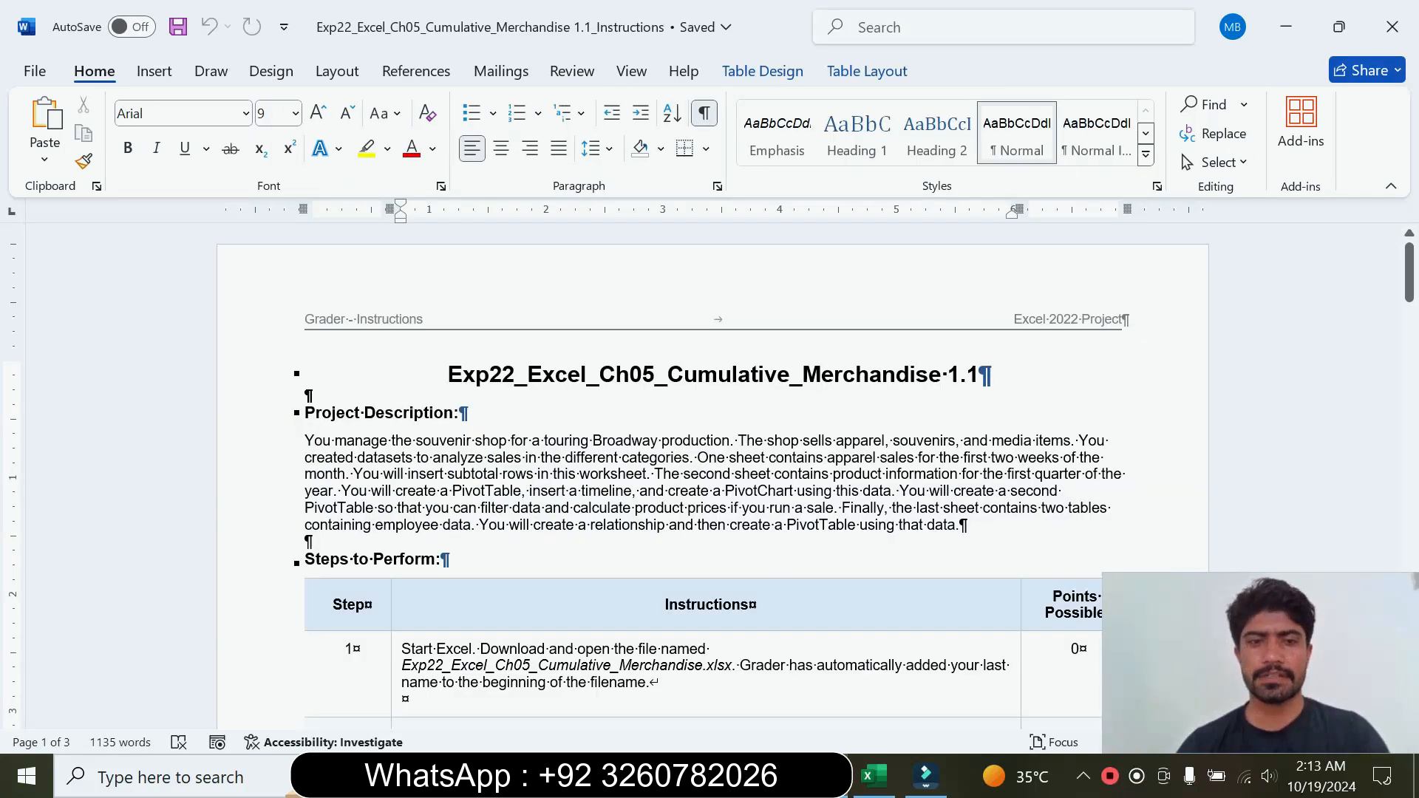
drag(448, 375, 947, 375)
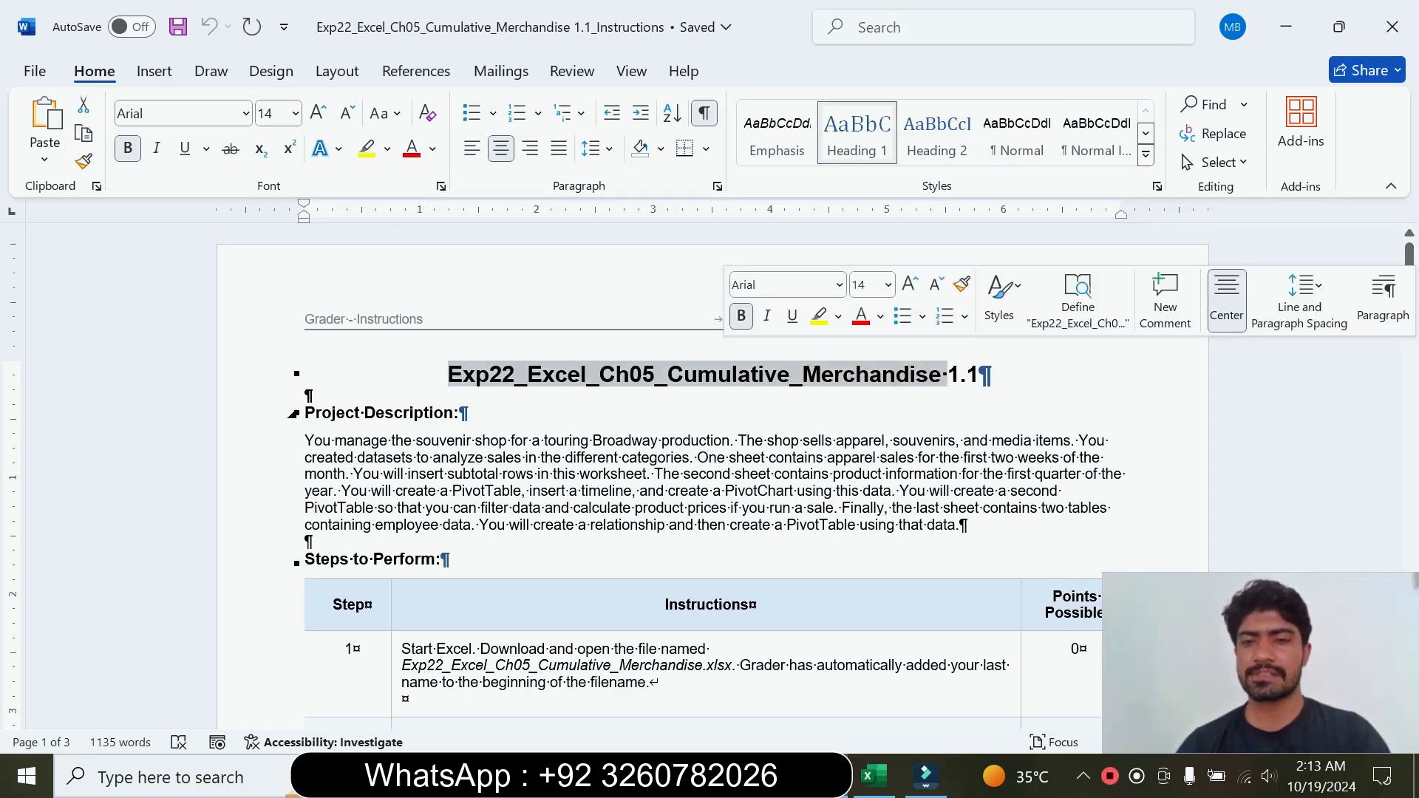
click(1410, 375)
drag(1409, 351, 1408, 337)
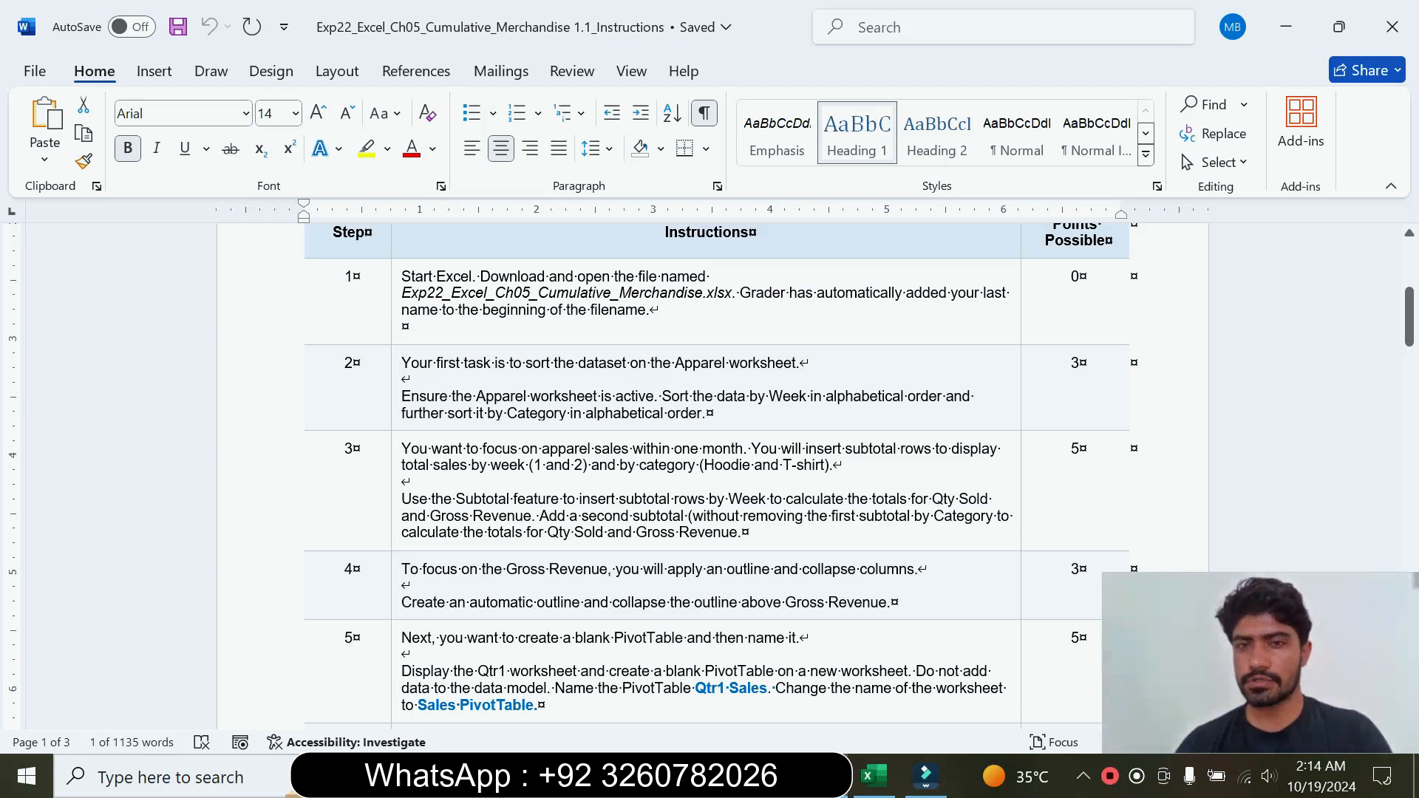
drag(1411, 338, 1412, 329)
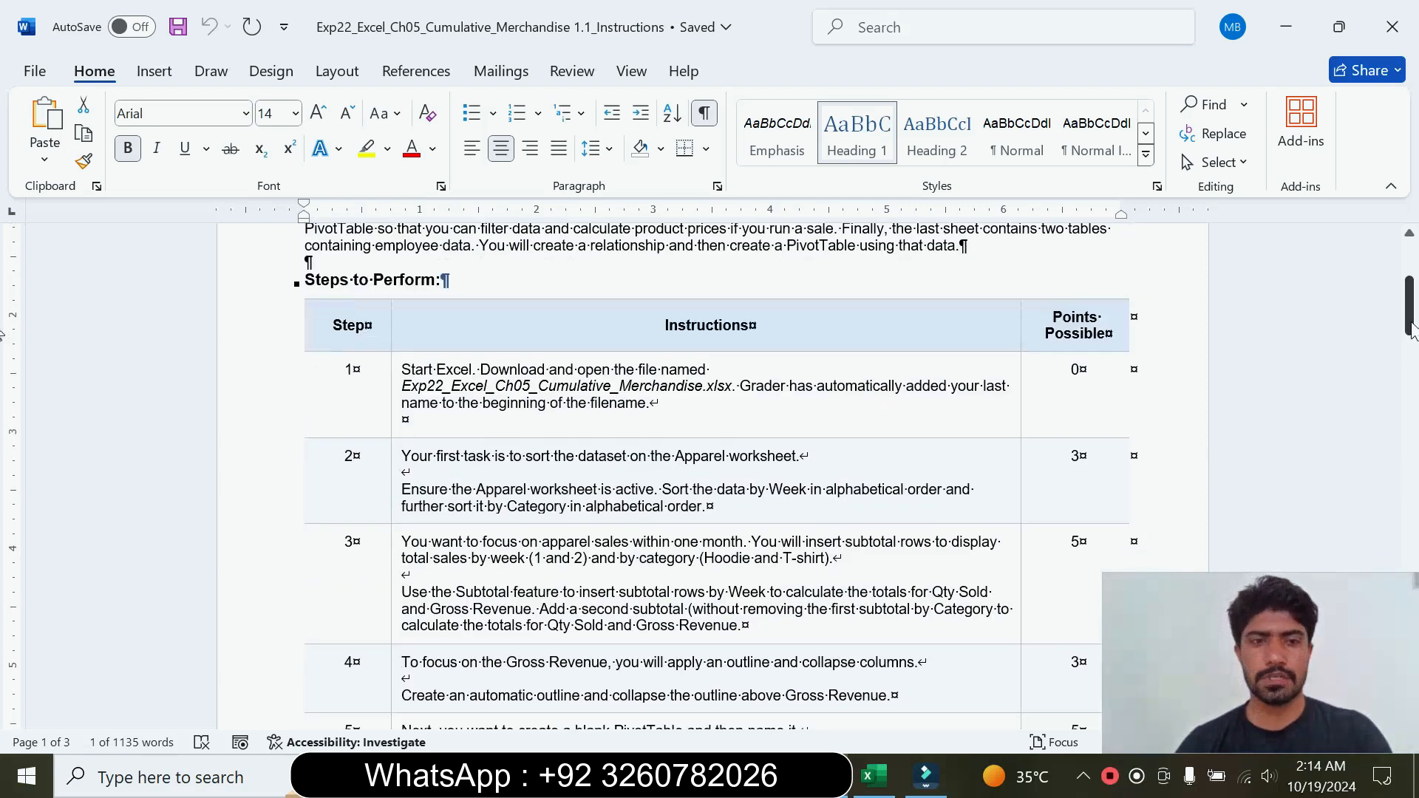
Step: Enlarge the step 1 instruction text to 12 pt and highlight it in yellow for reading
click(392, 415)
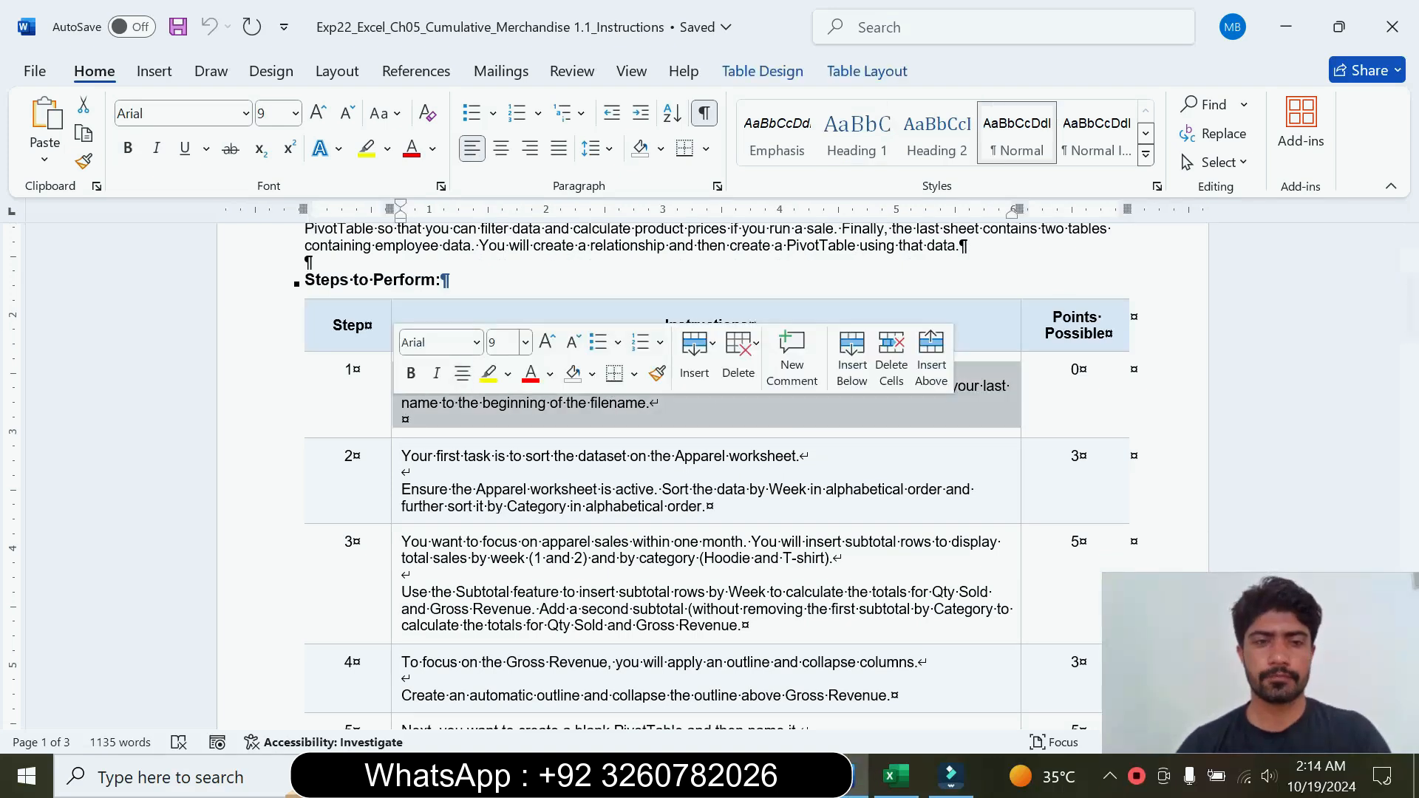
click(525, 342)
click(503, 484)
click(490, 375)
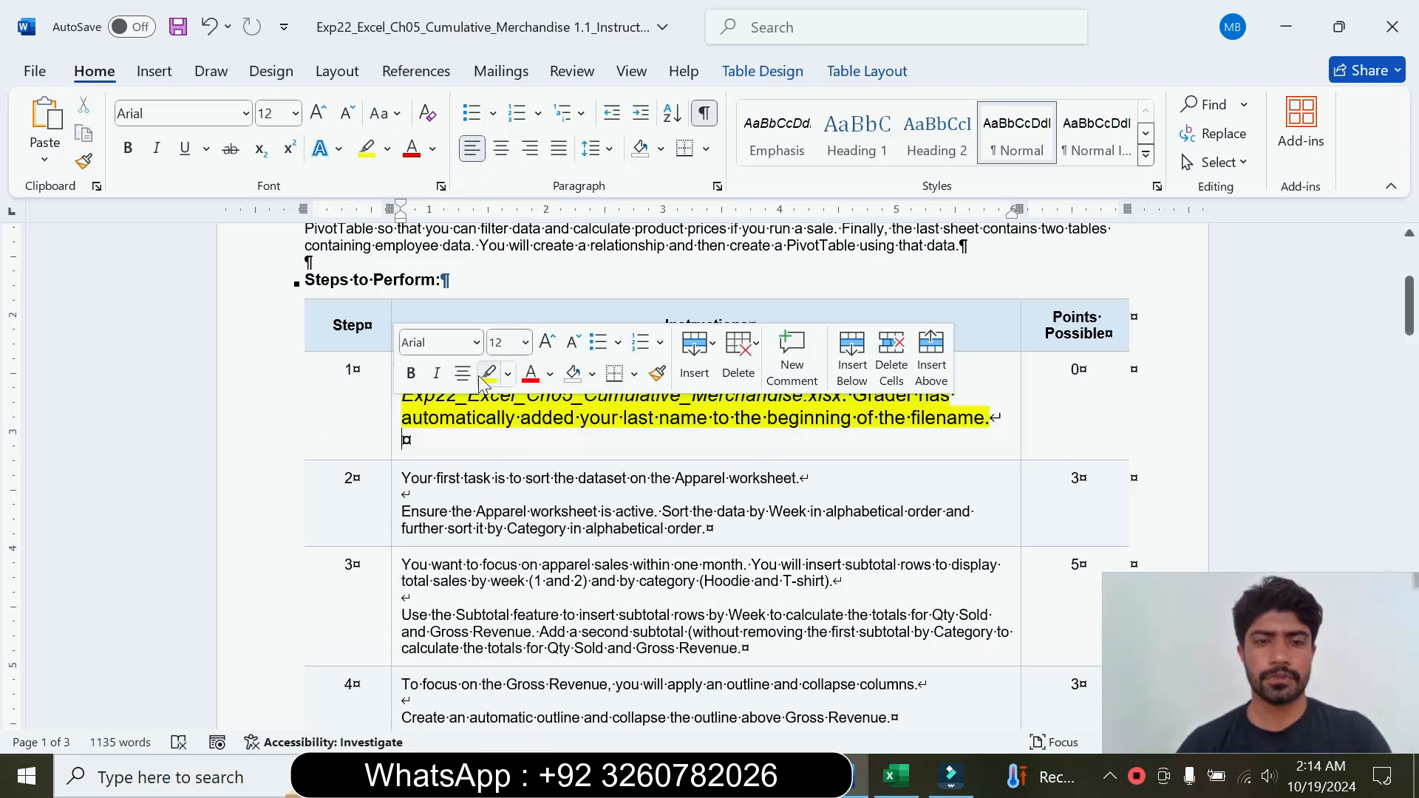
click(404, 440)
drag(402, 372, 1003, 418)
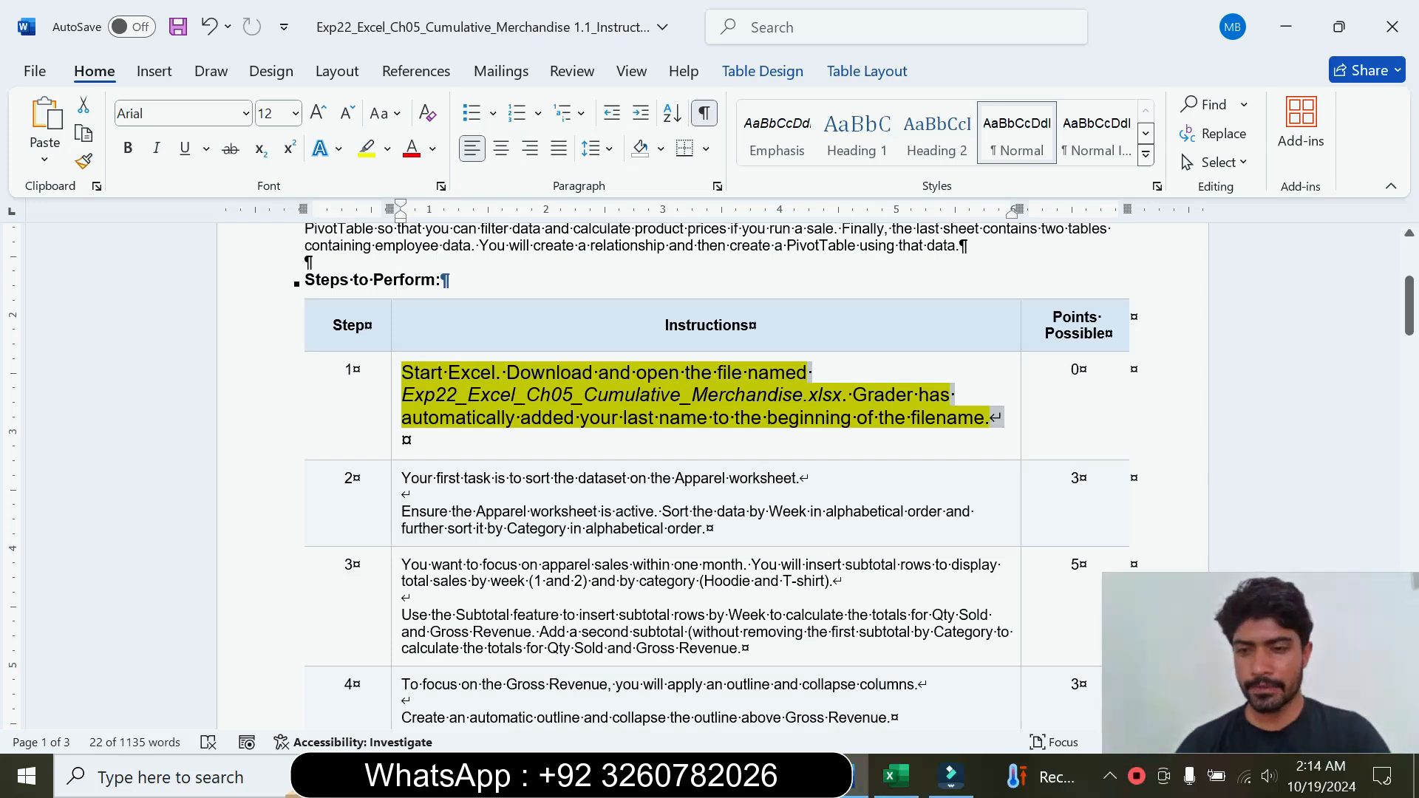
Step: Switch to the Excel workbook and look through its Apparel, Qtr1 and Employee worksheets
click(896, 776)
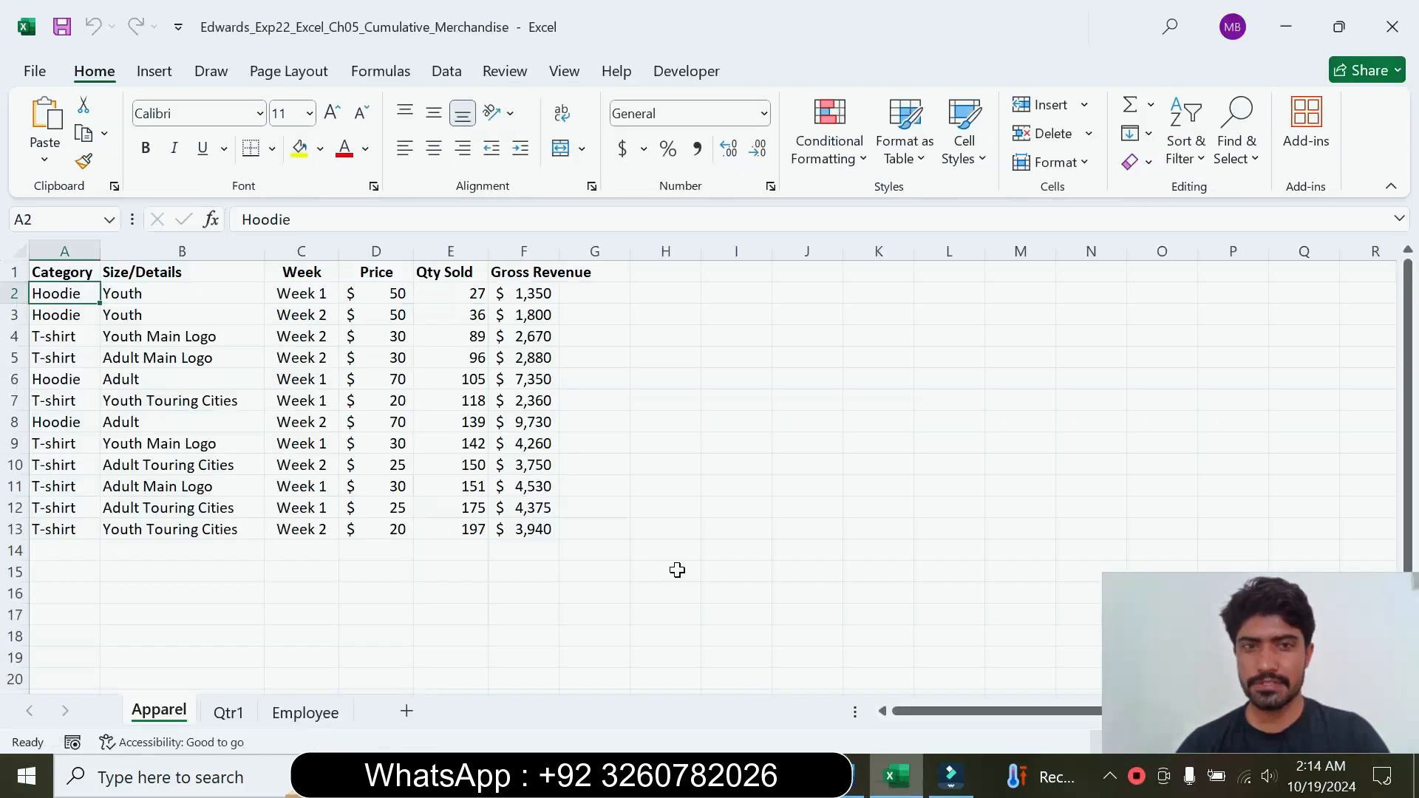
click(464, 484)
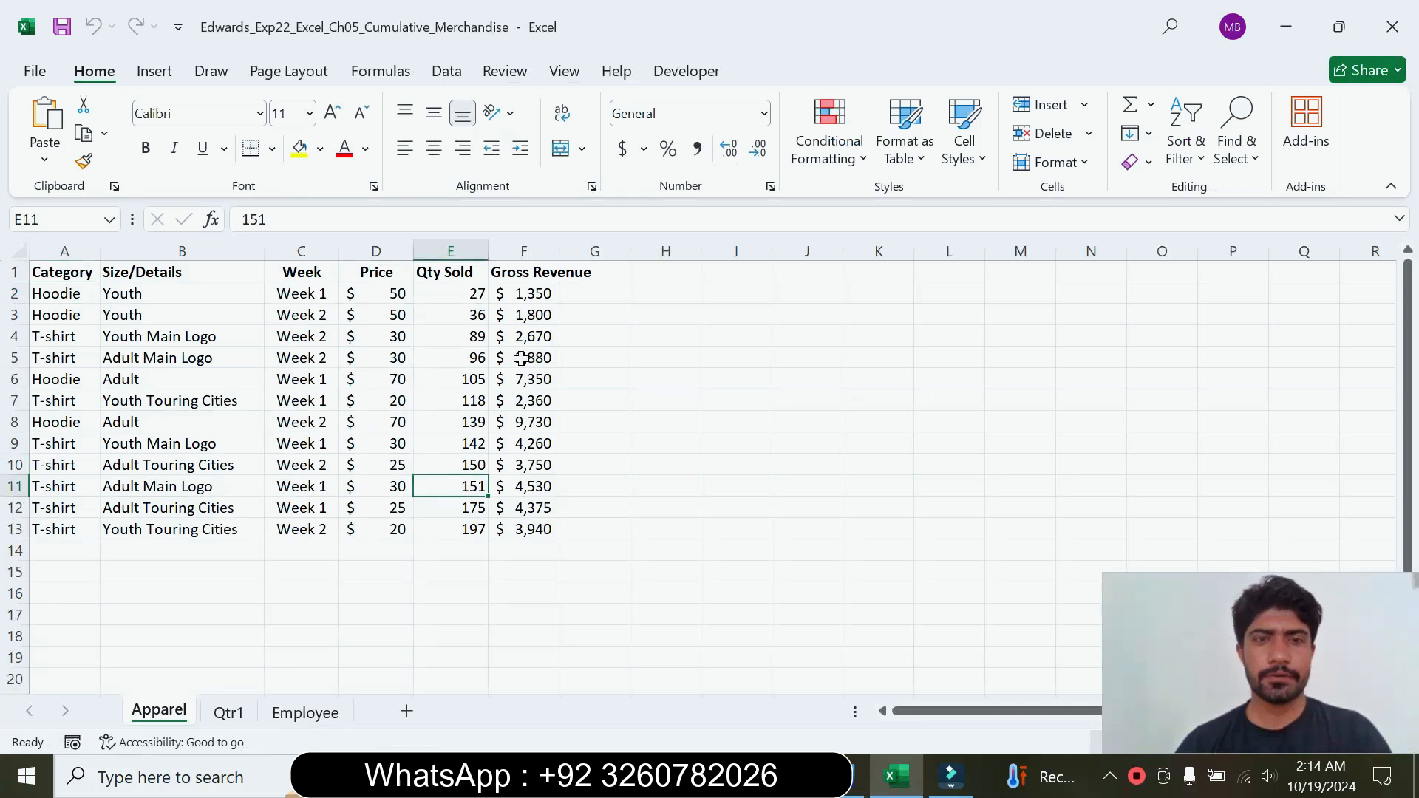
click(224, 722)
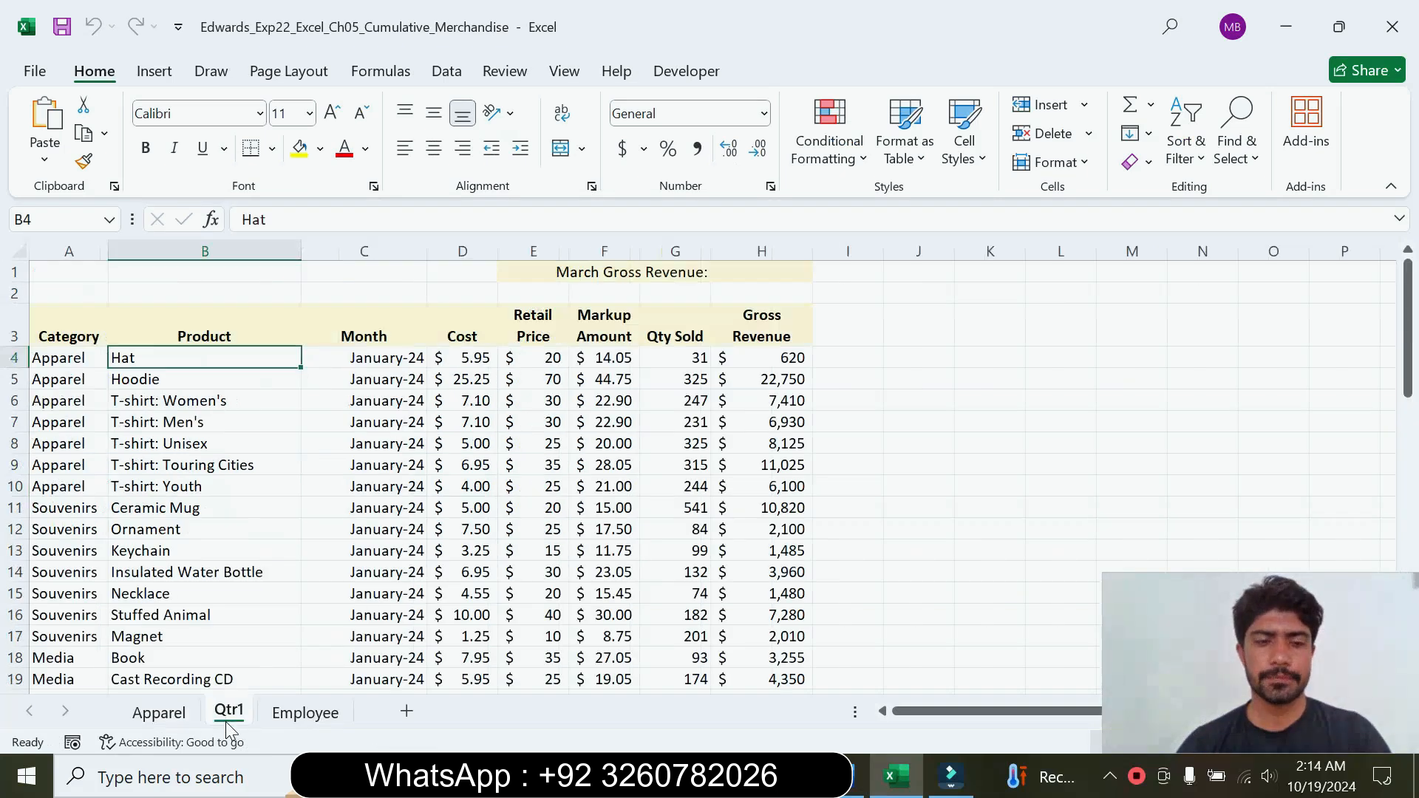
click(292, 723)
click(175, 717)
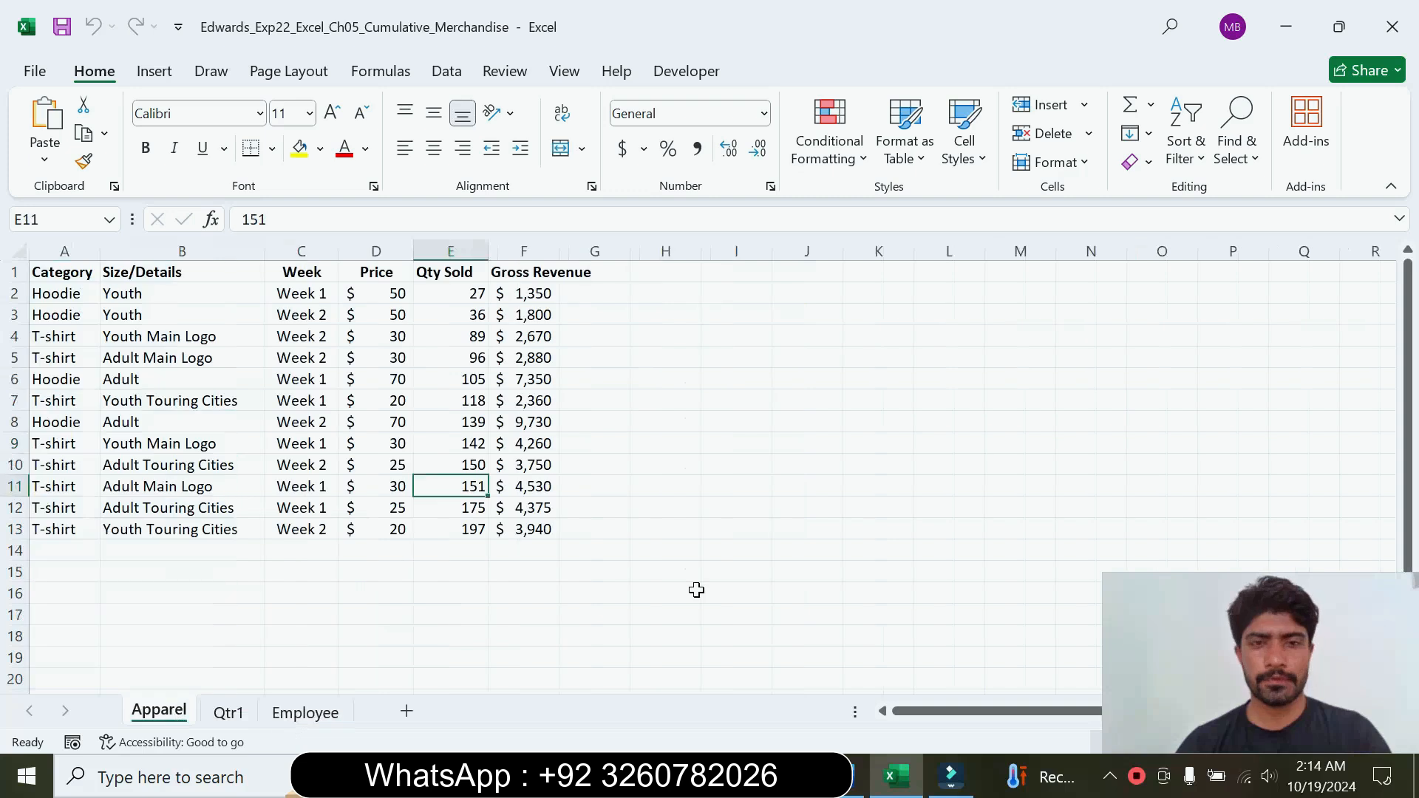
Step: Return to the Word instructions and reset the step 1 text to 9 pt without highlighting
click(850, 775)
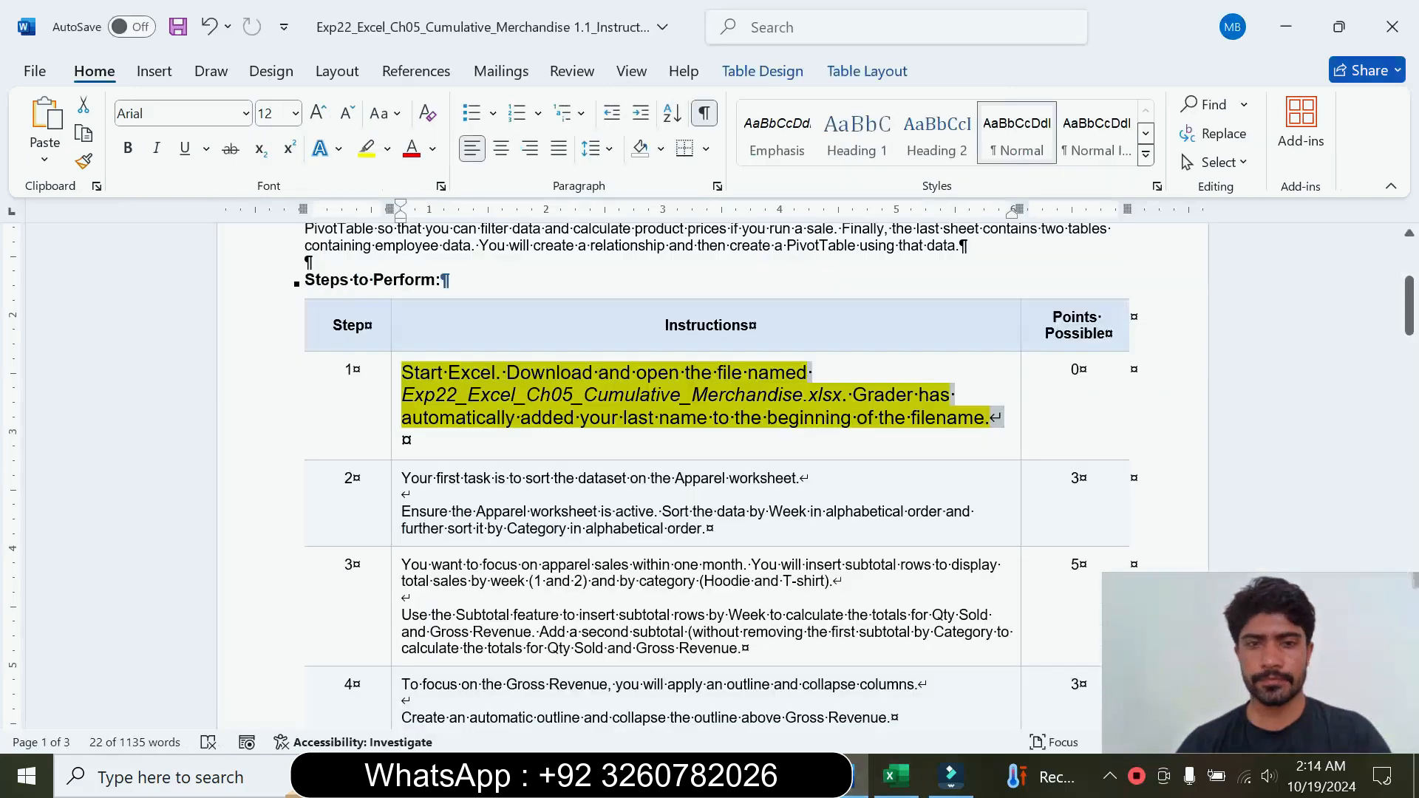
right_click(407, 429)
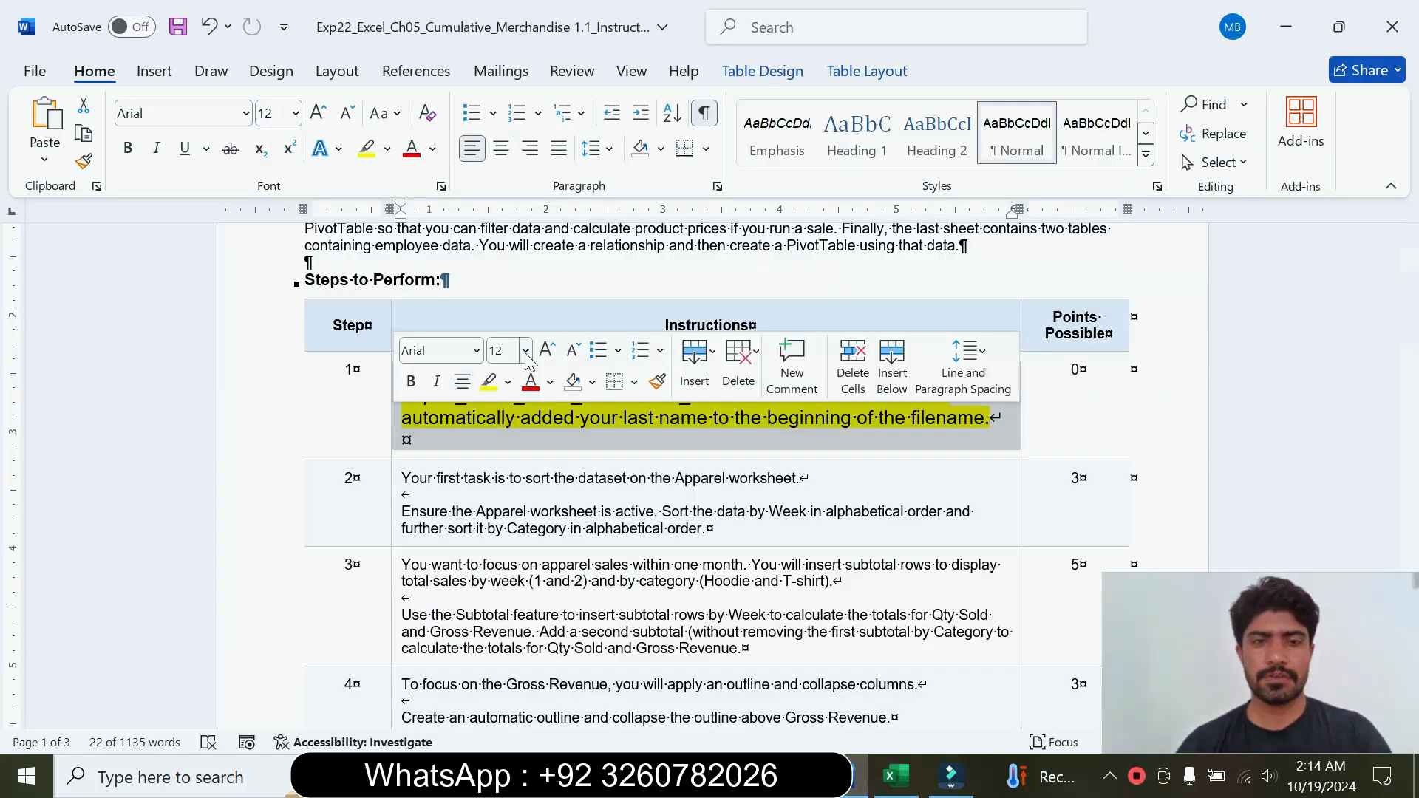
click(526, 351)
click(505, 406)
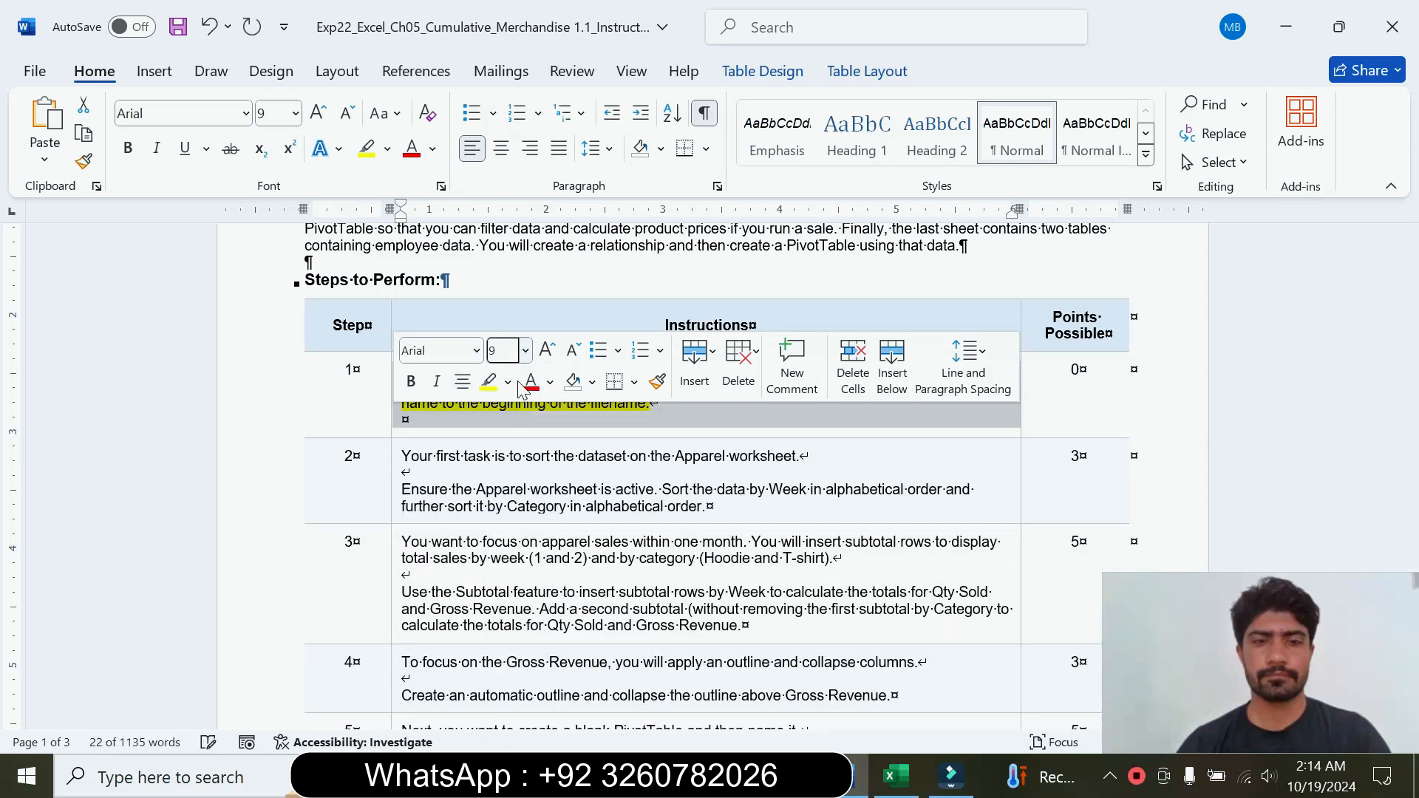
click(508, 382)
click(551, 562)
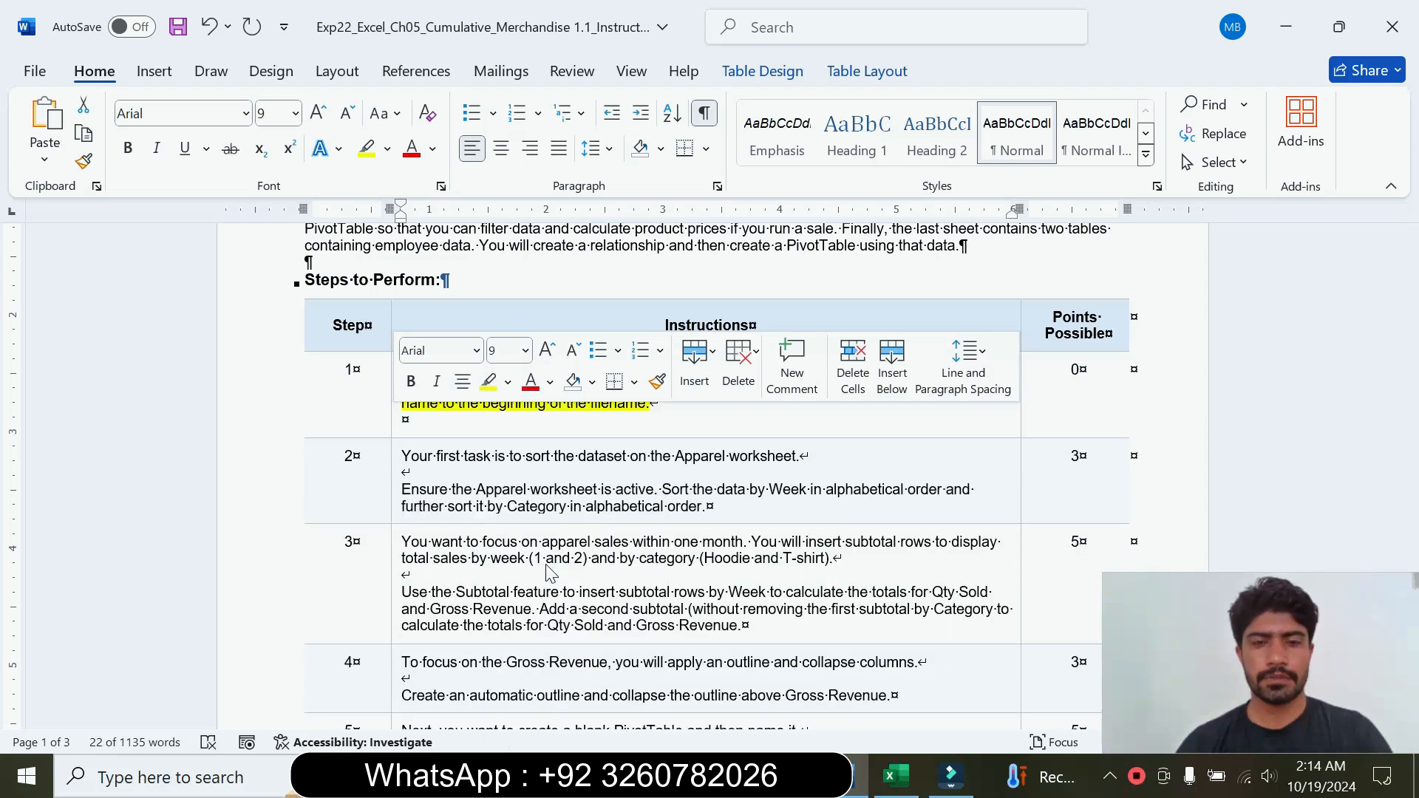
Step: Enlarge the step 2 instruction text to 14 pt and highlight it in turquoise
click(391, 489)
click(526, 419)
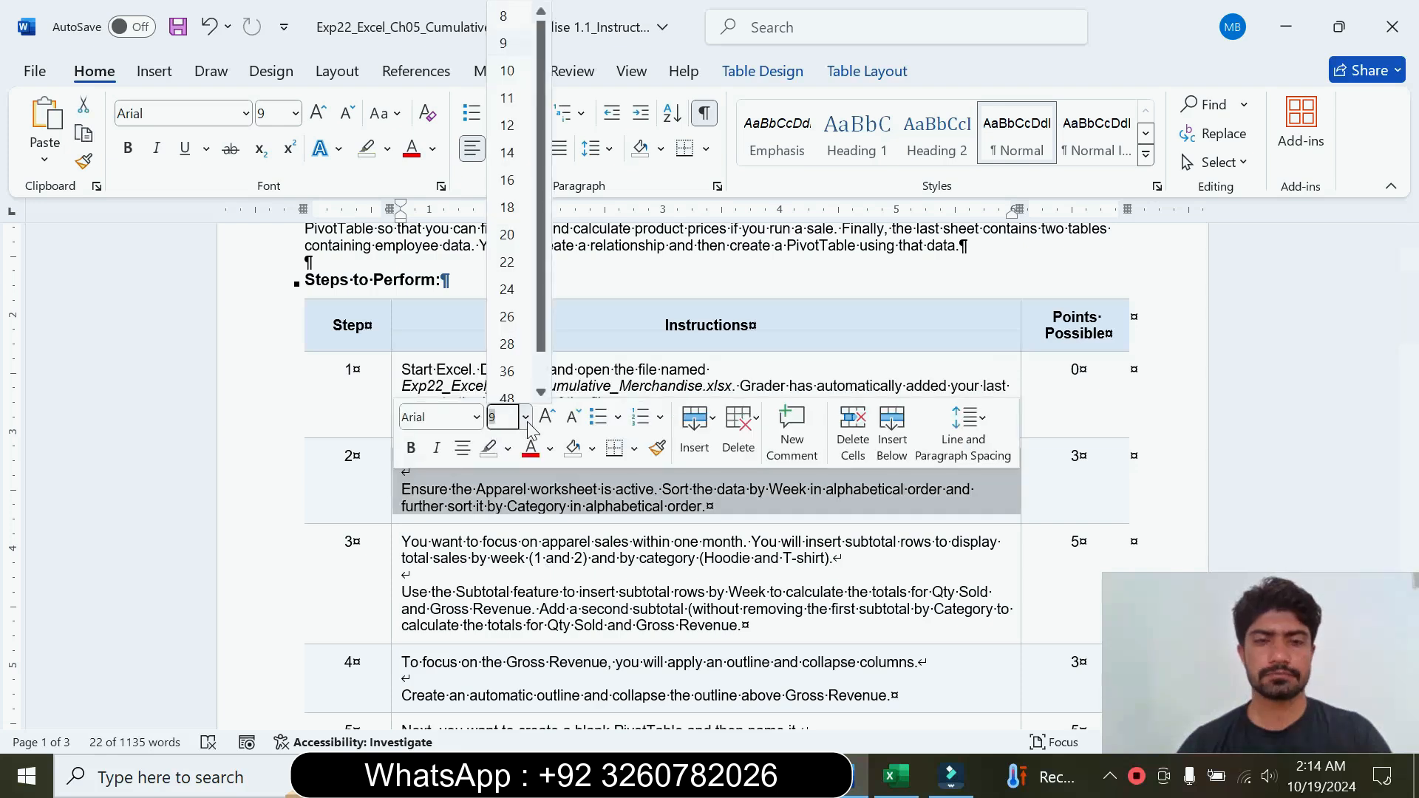
key(Escape)
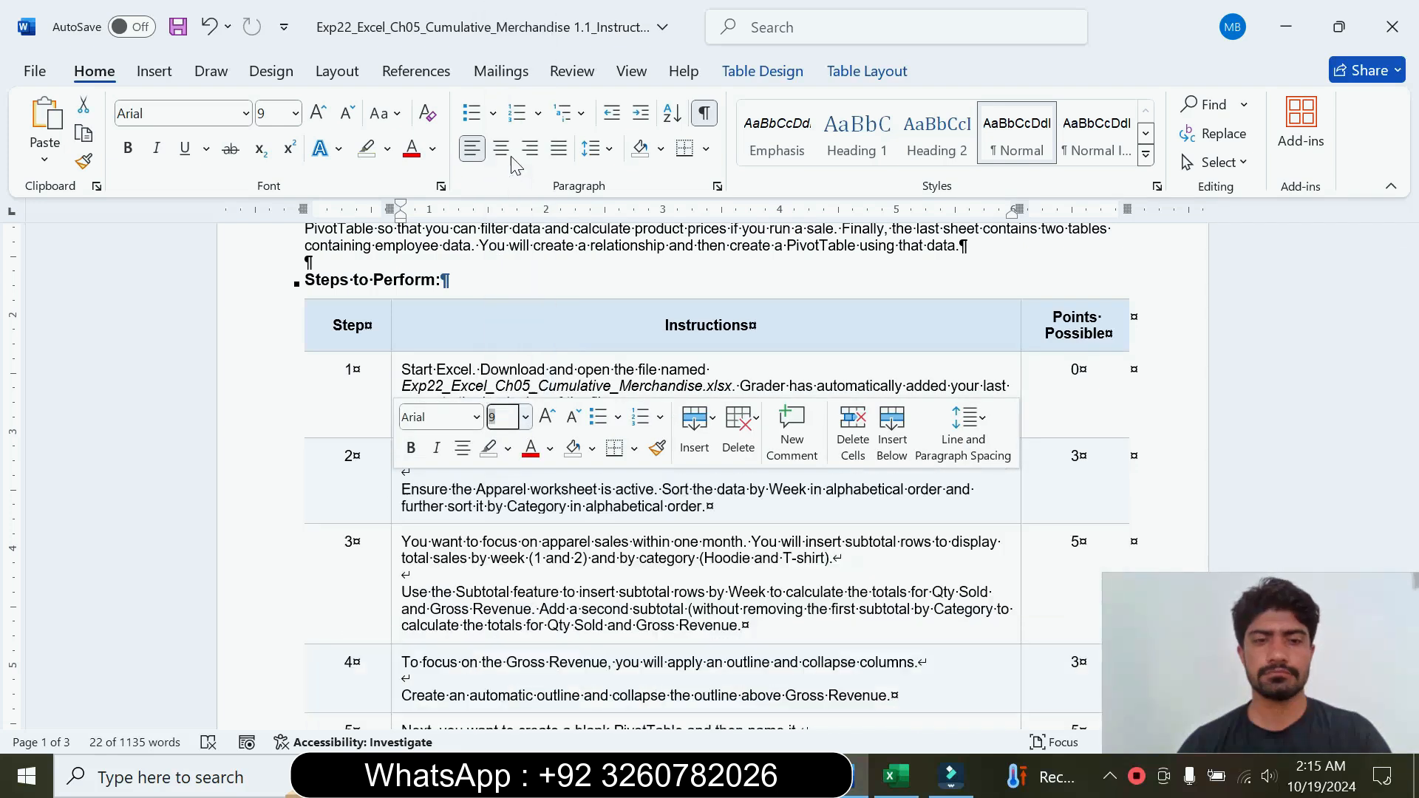
click(389, 149)
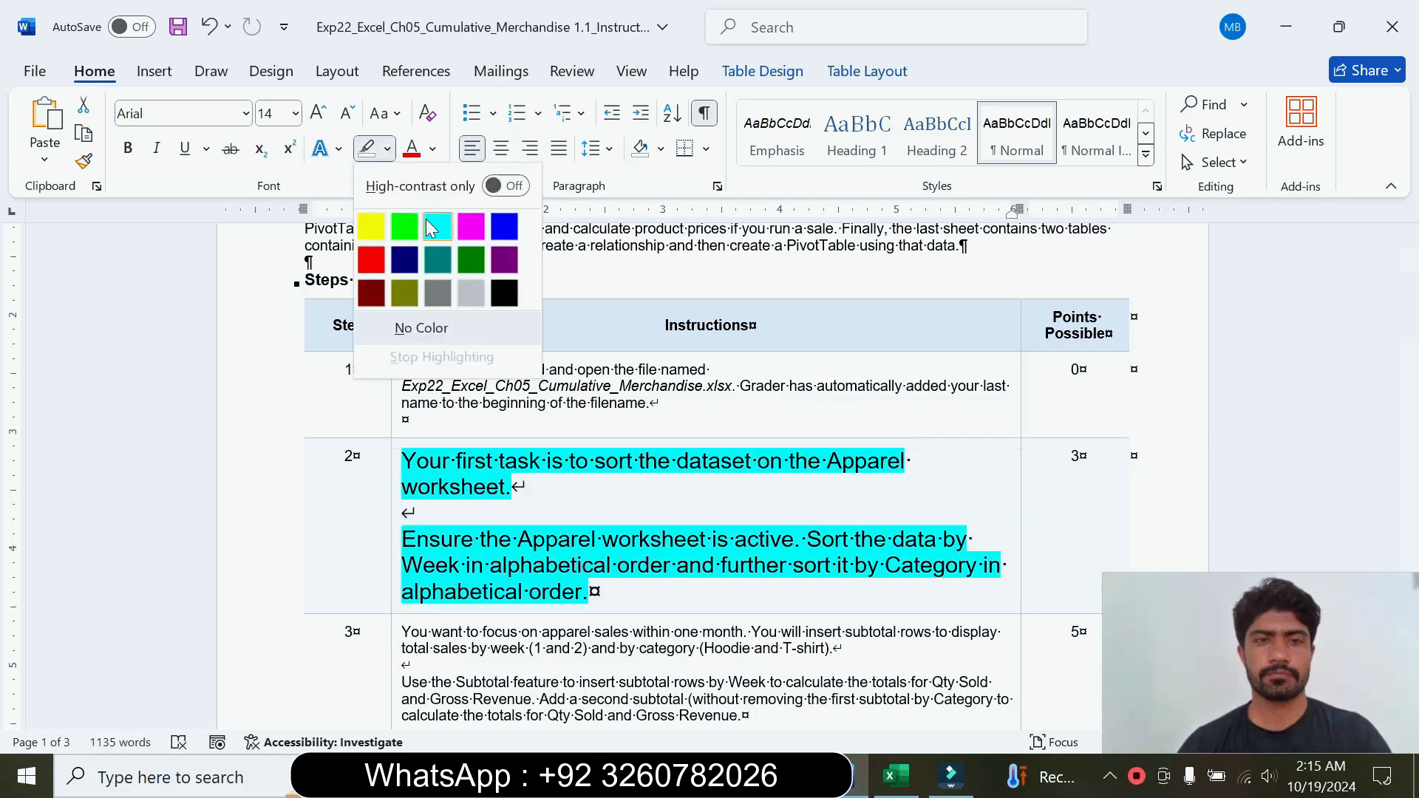
click(432, 229)
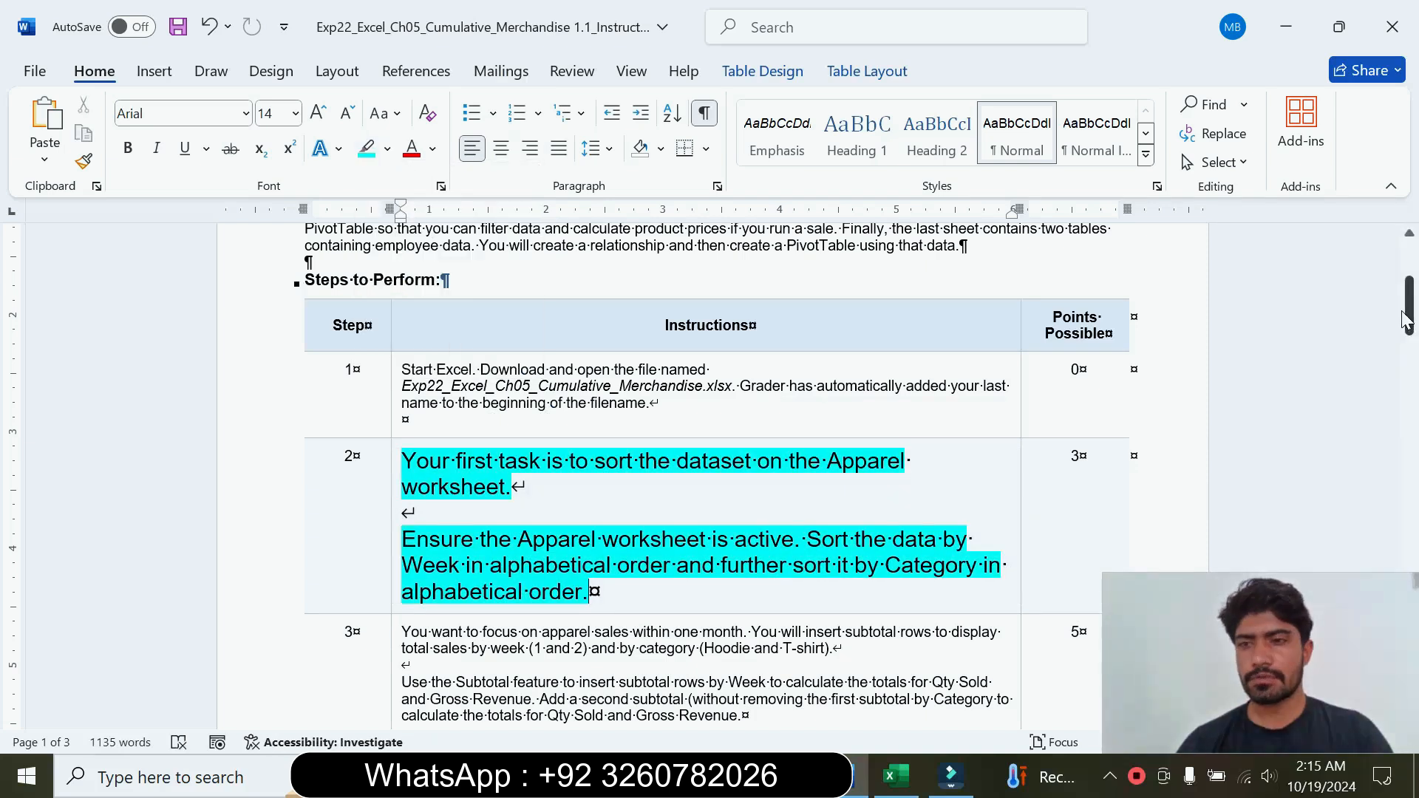
Step: Read the step 2 sorting instructions and check in Excel that the Apparel worksheet is active
scroll(1407, 322, down, 3)
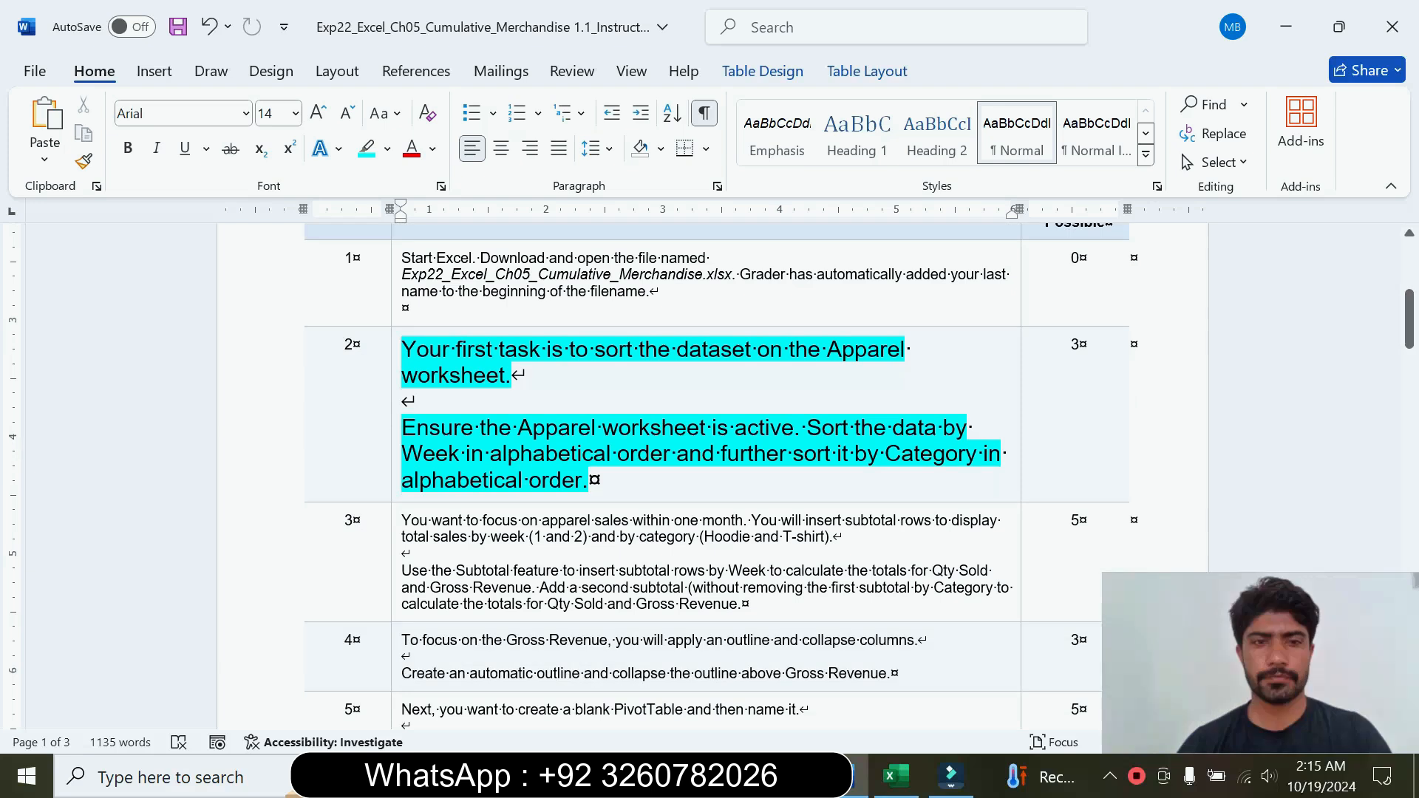
drag(403, 349, 500, 379)
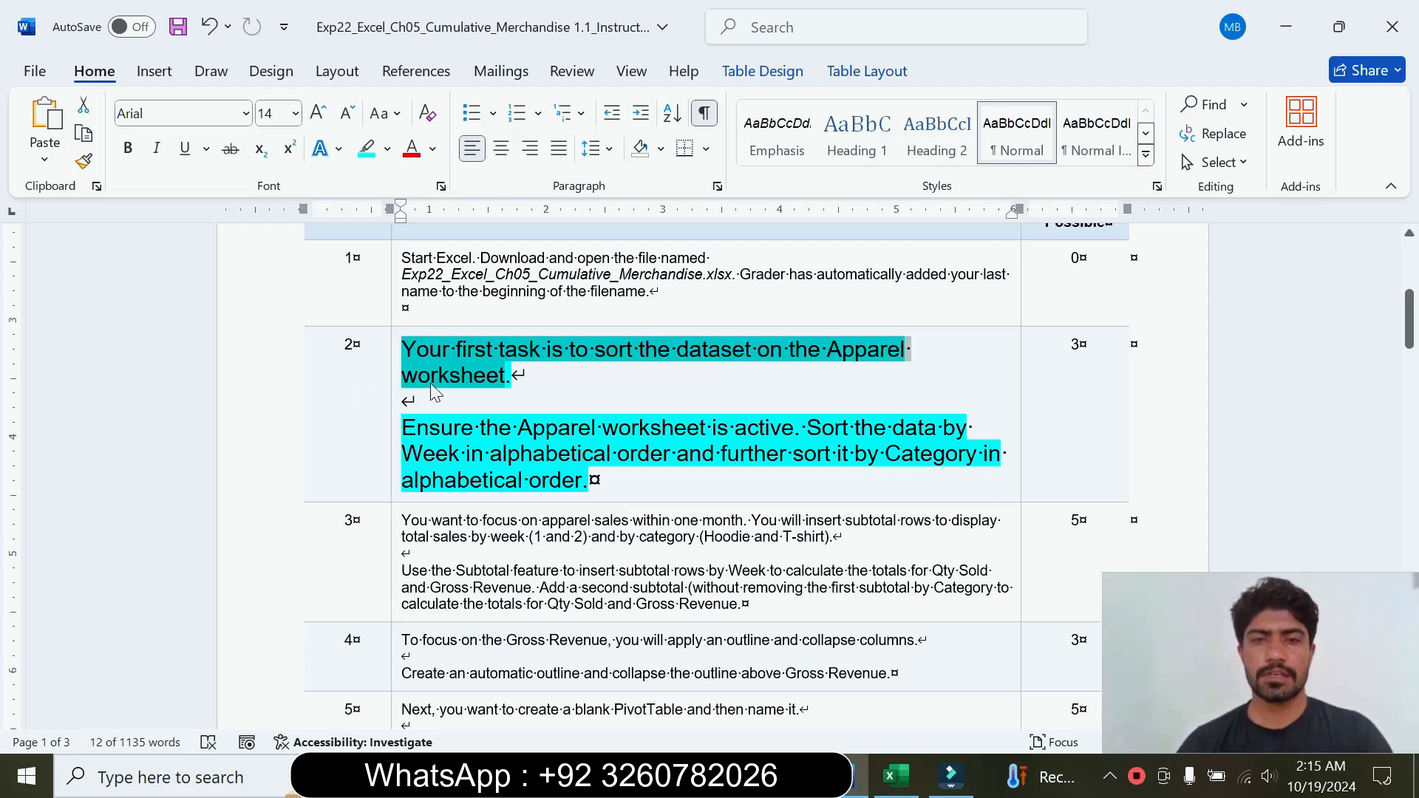
drag(403, 427, 782, 449)
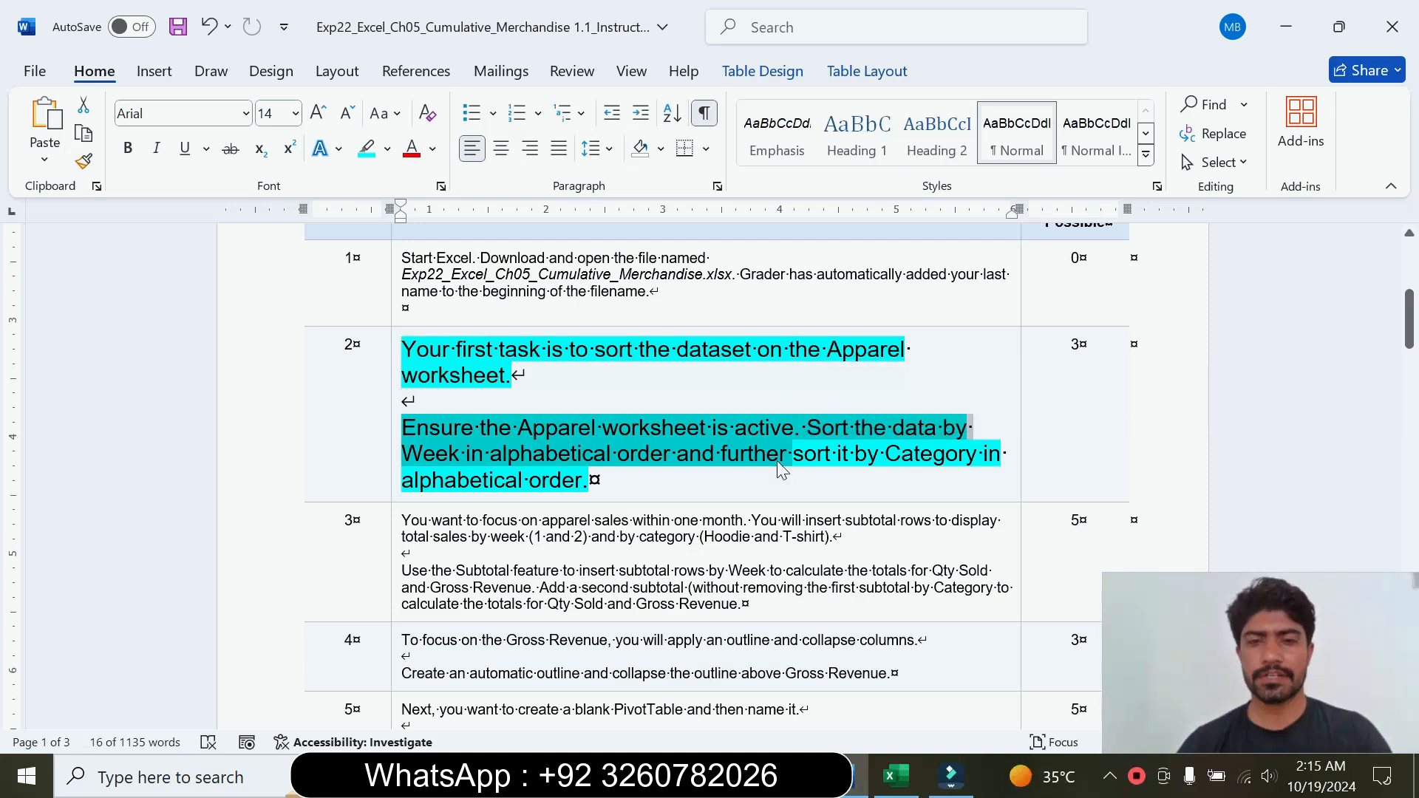
click(896, 776)
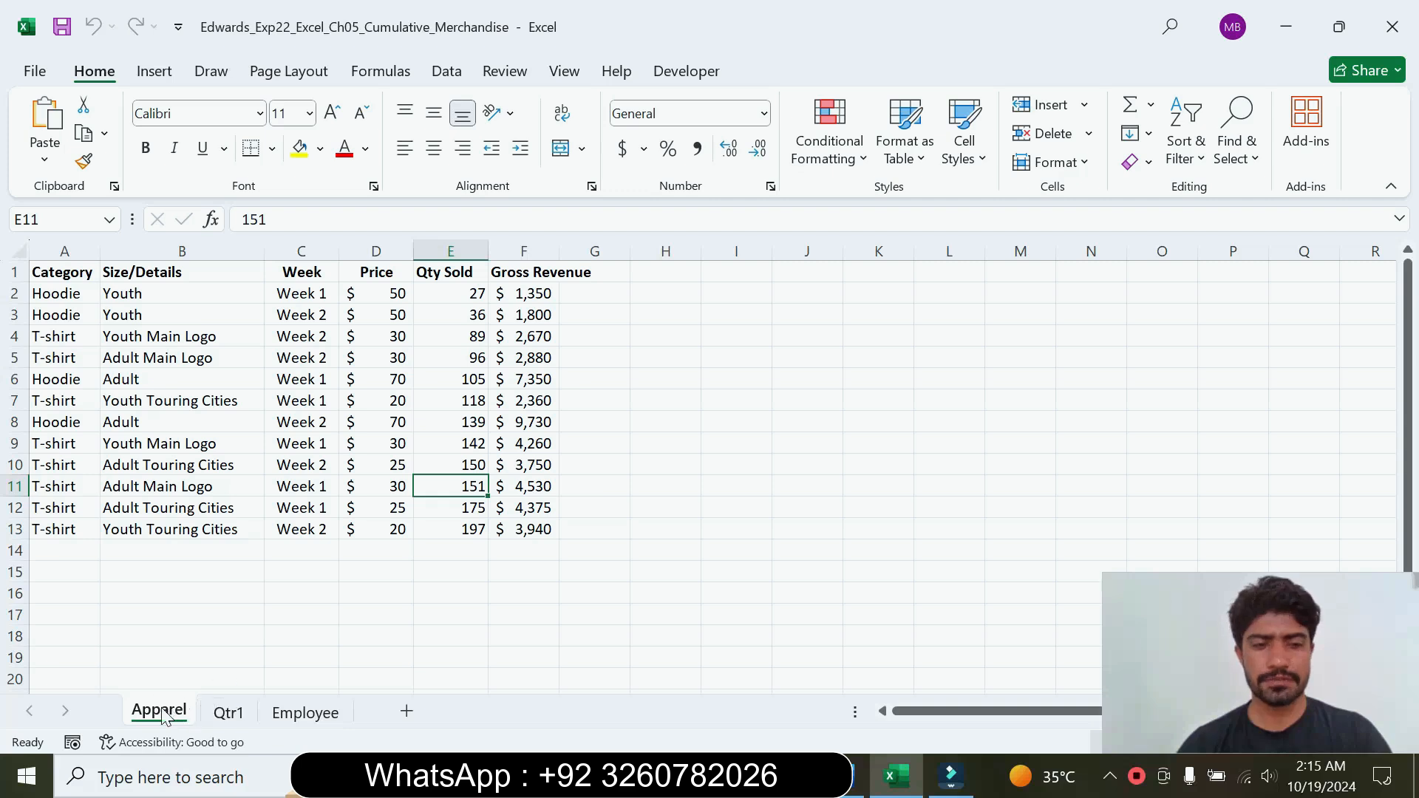
click(855, 787)
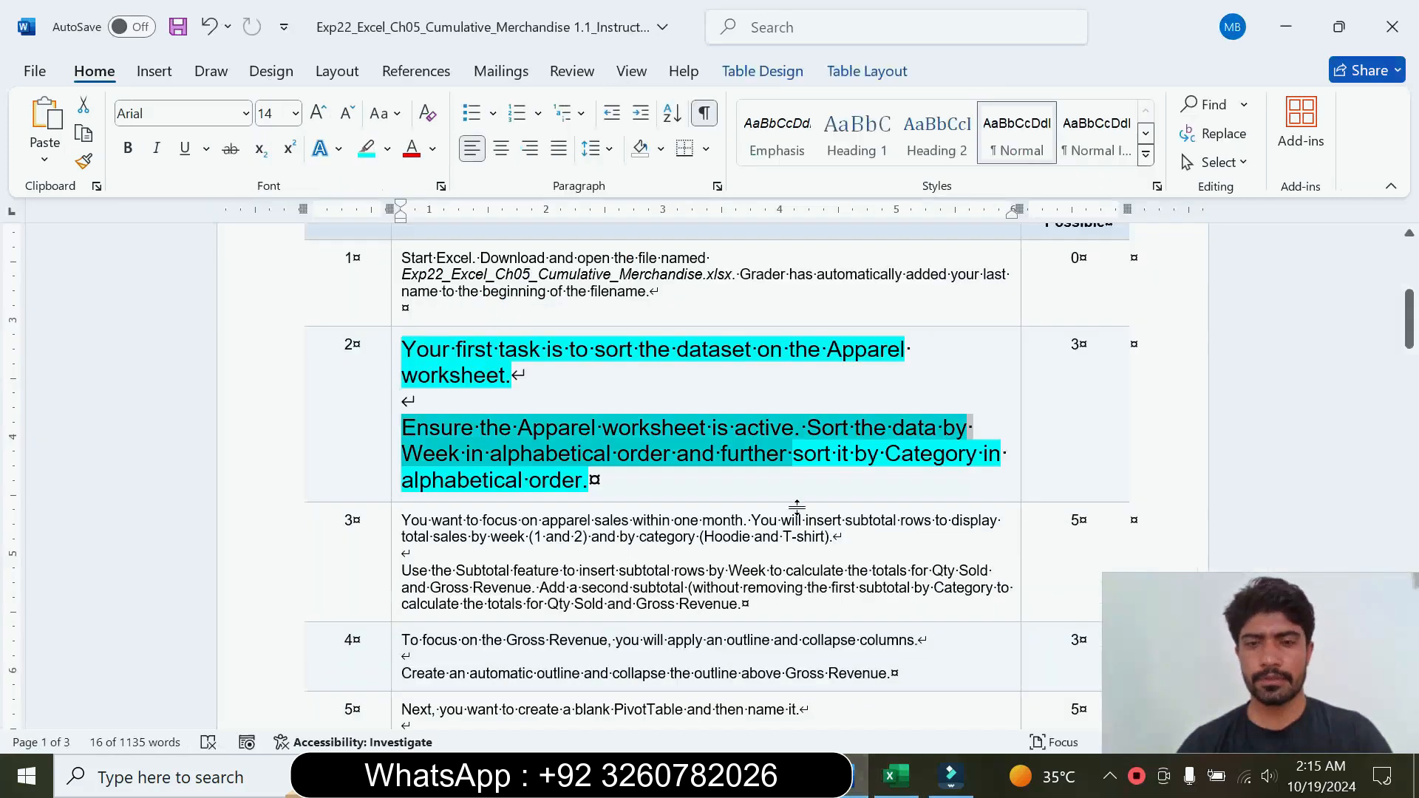
click(467, 479)
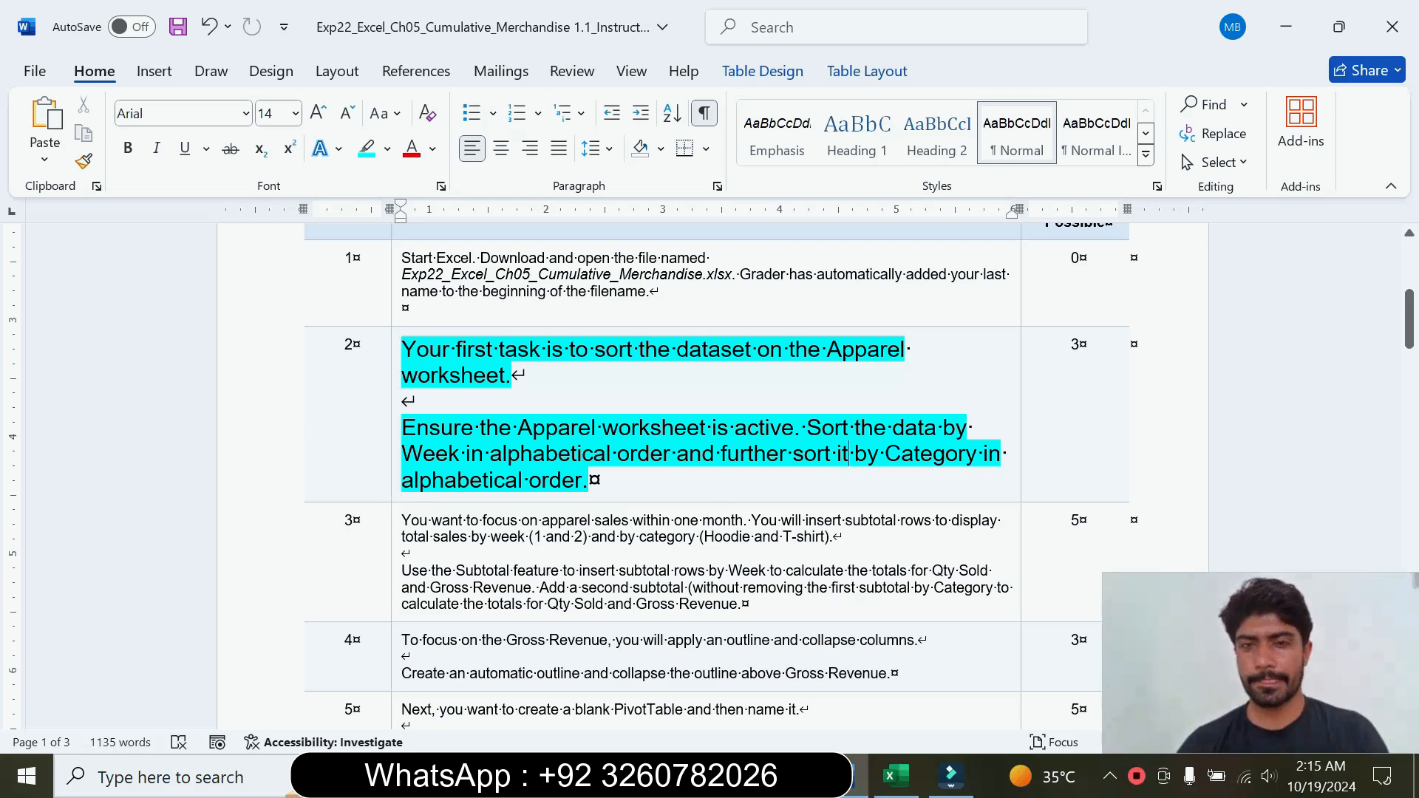
Step: Switch to the Excel workbook and start a custom sort of the Apparel data with Week as the first level, A to Z
click(894, 776)
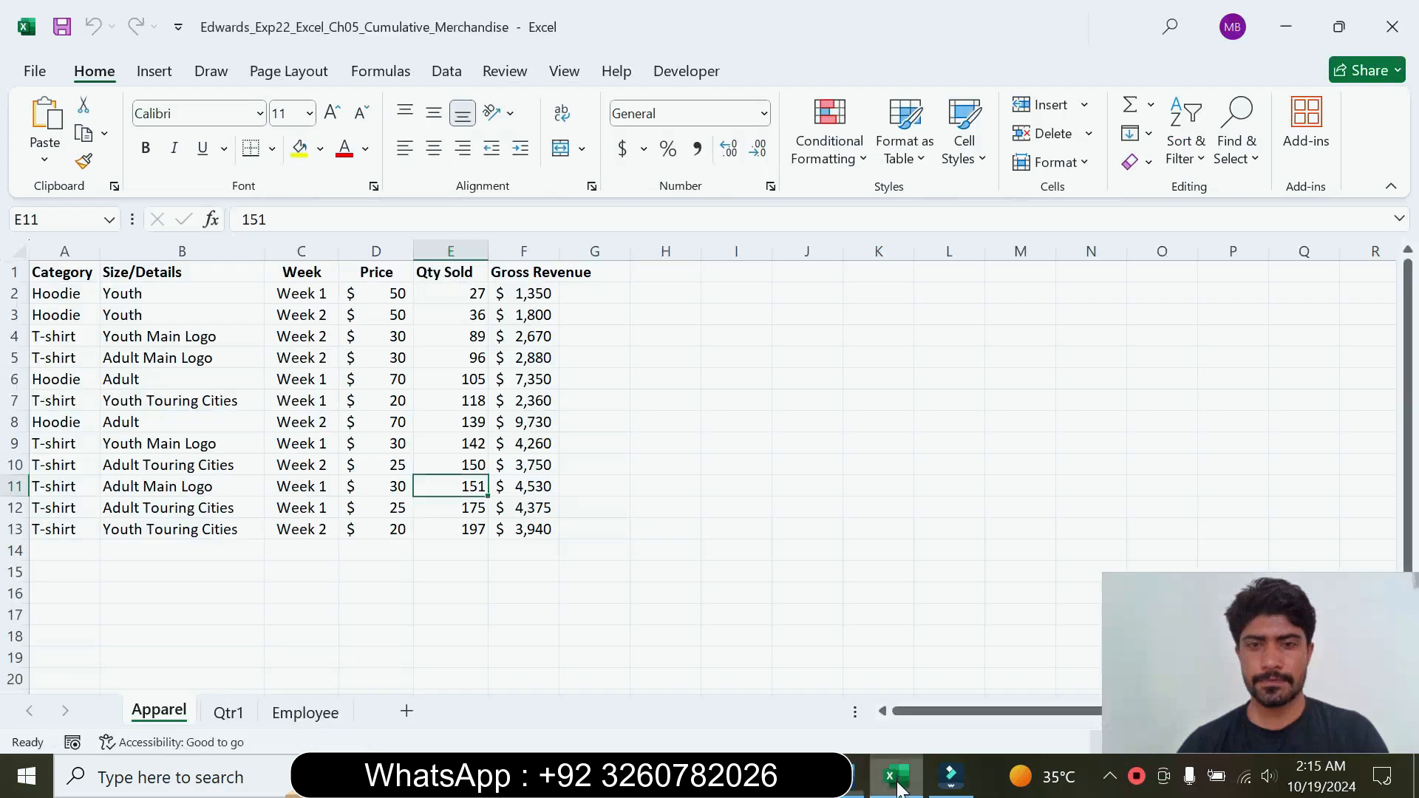
click(296, 396)
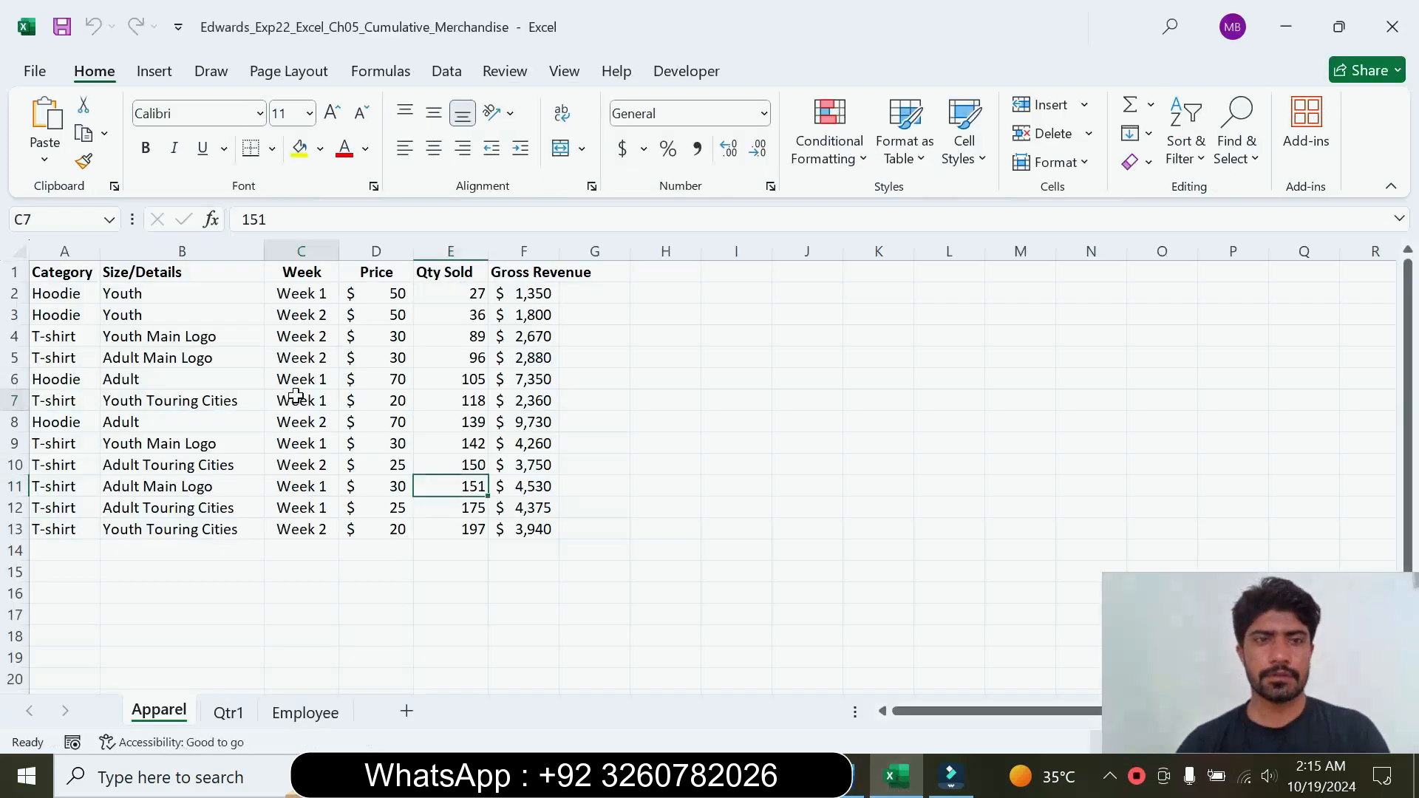
click(443, 74)
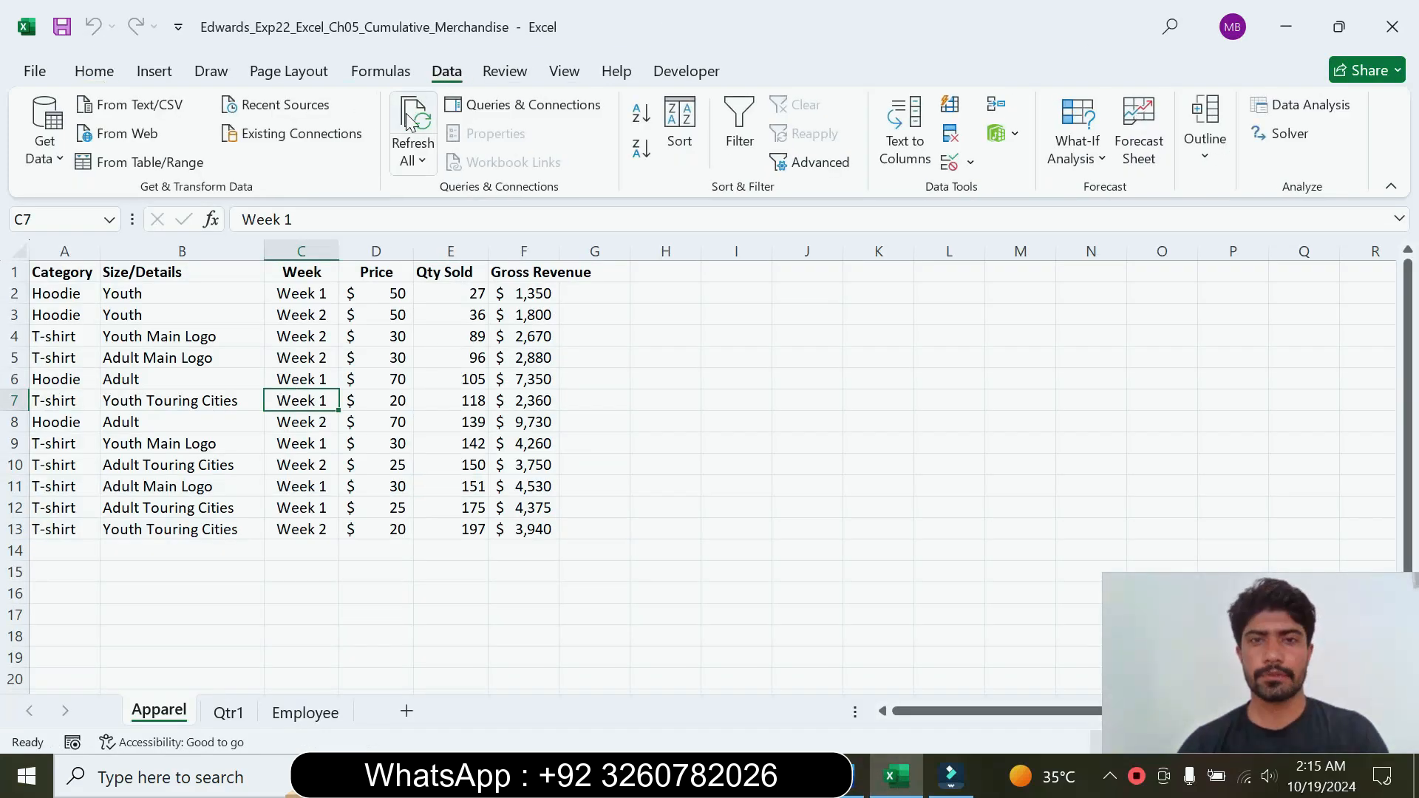
click(678, 130)
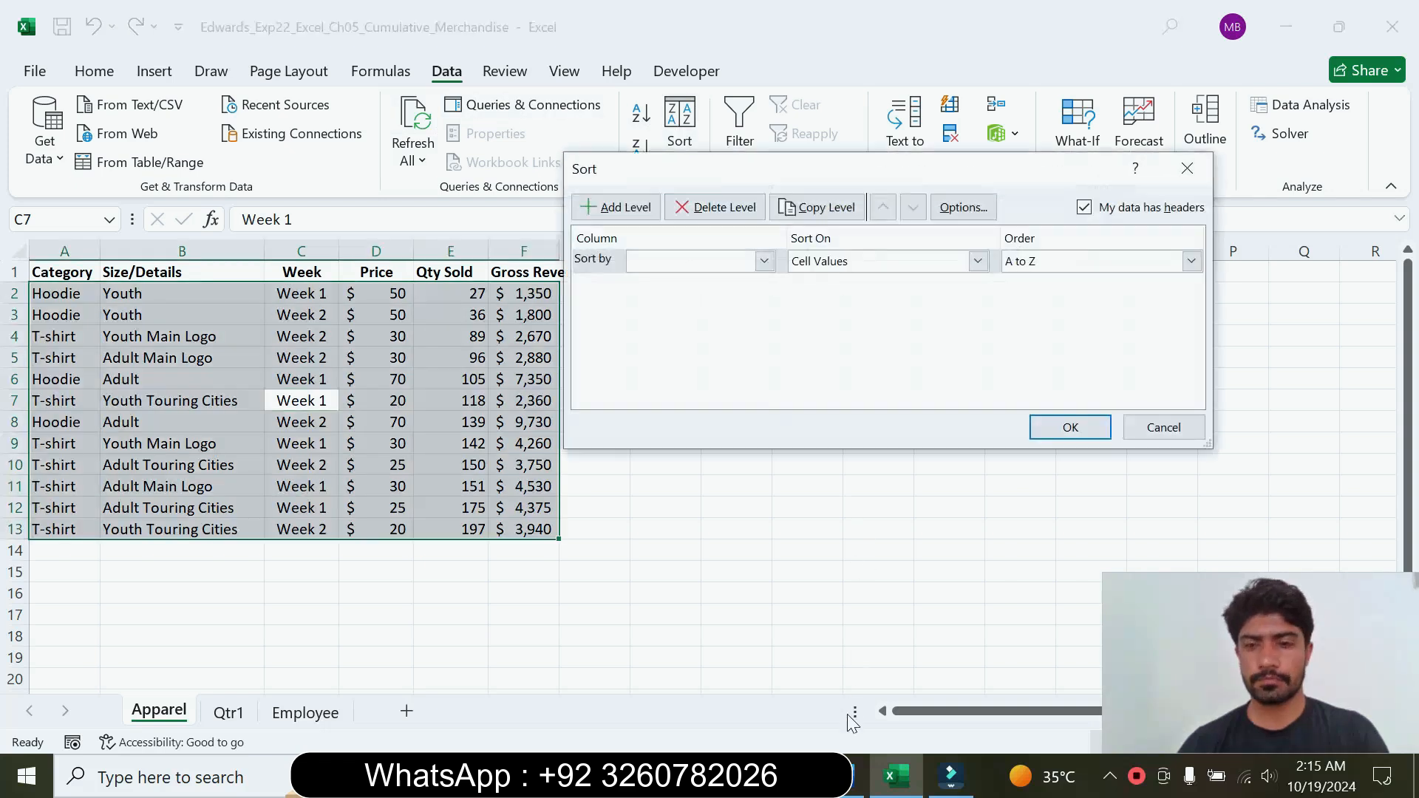
click(847, 791)
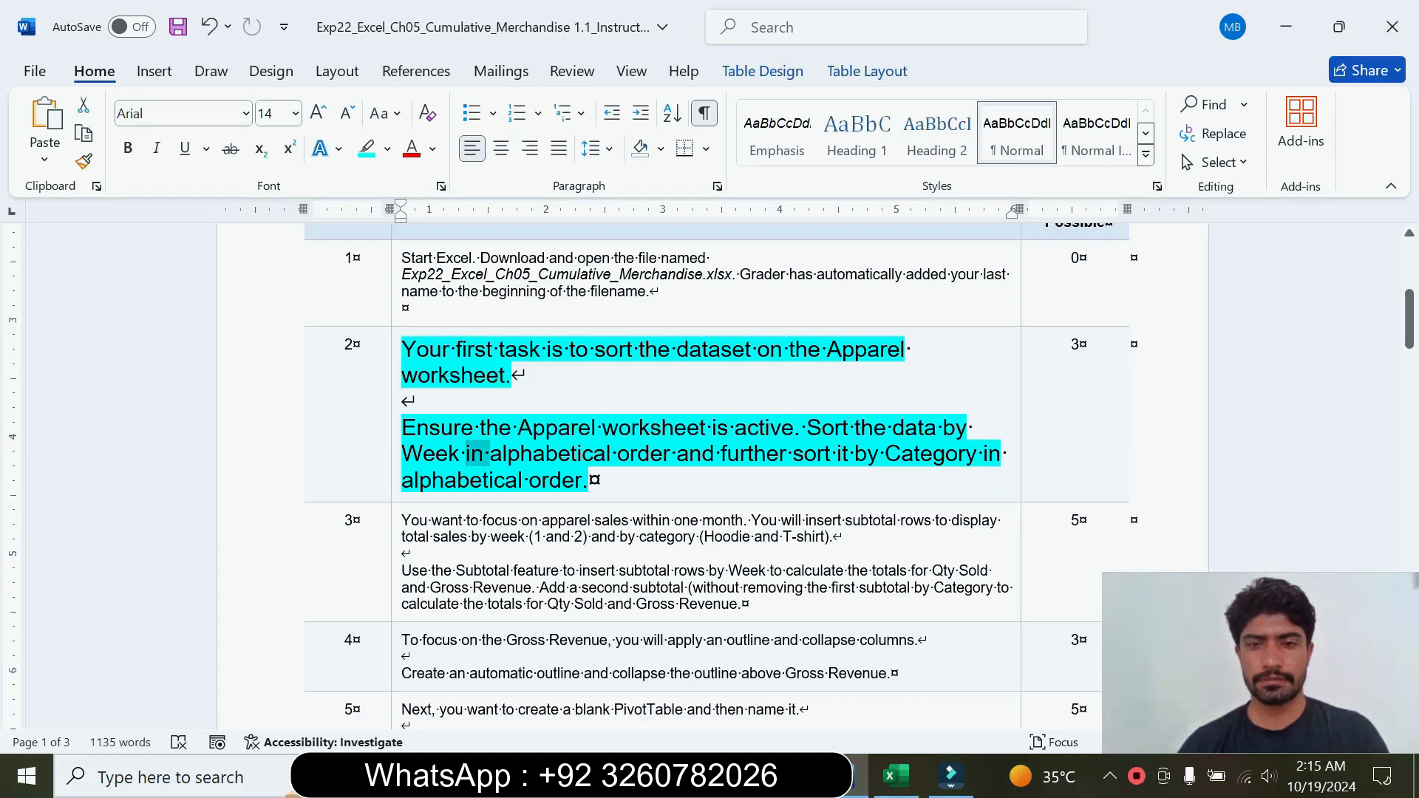
click(897, 788)
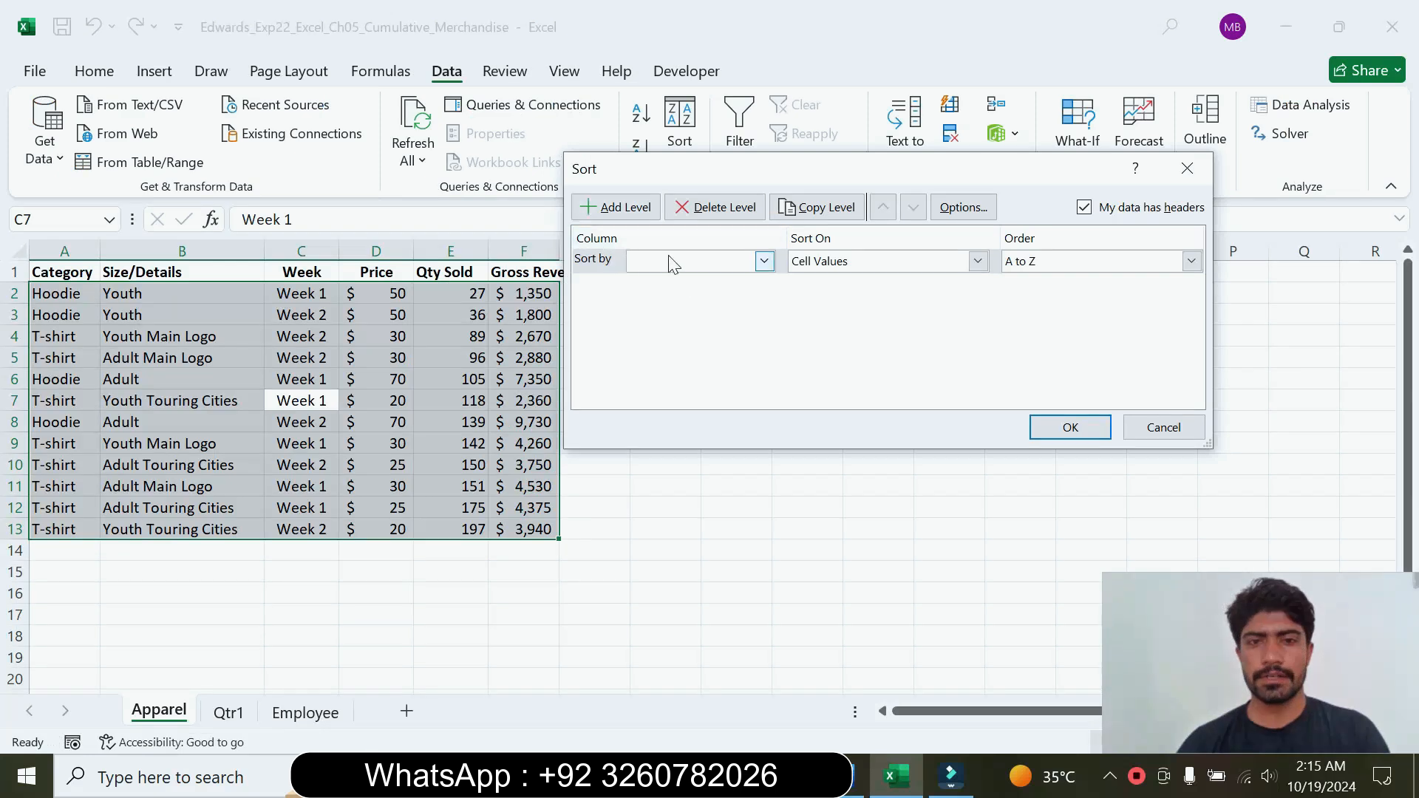
click(769, 266)
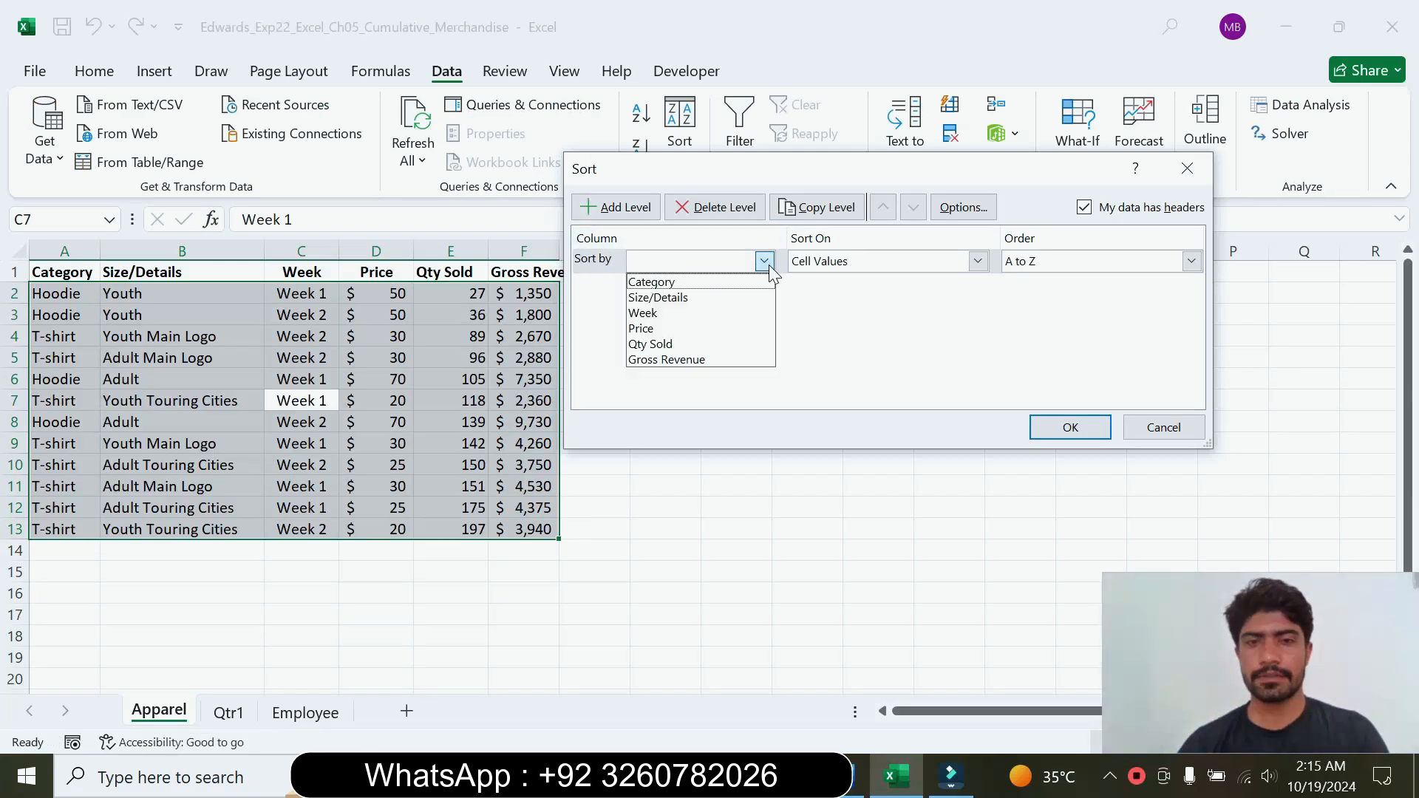
click(690, 309)
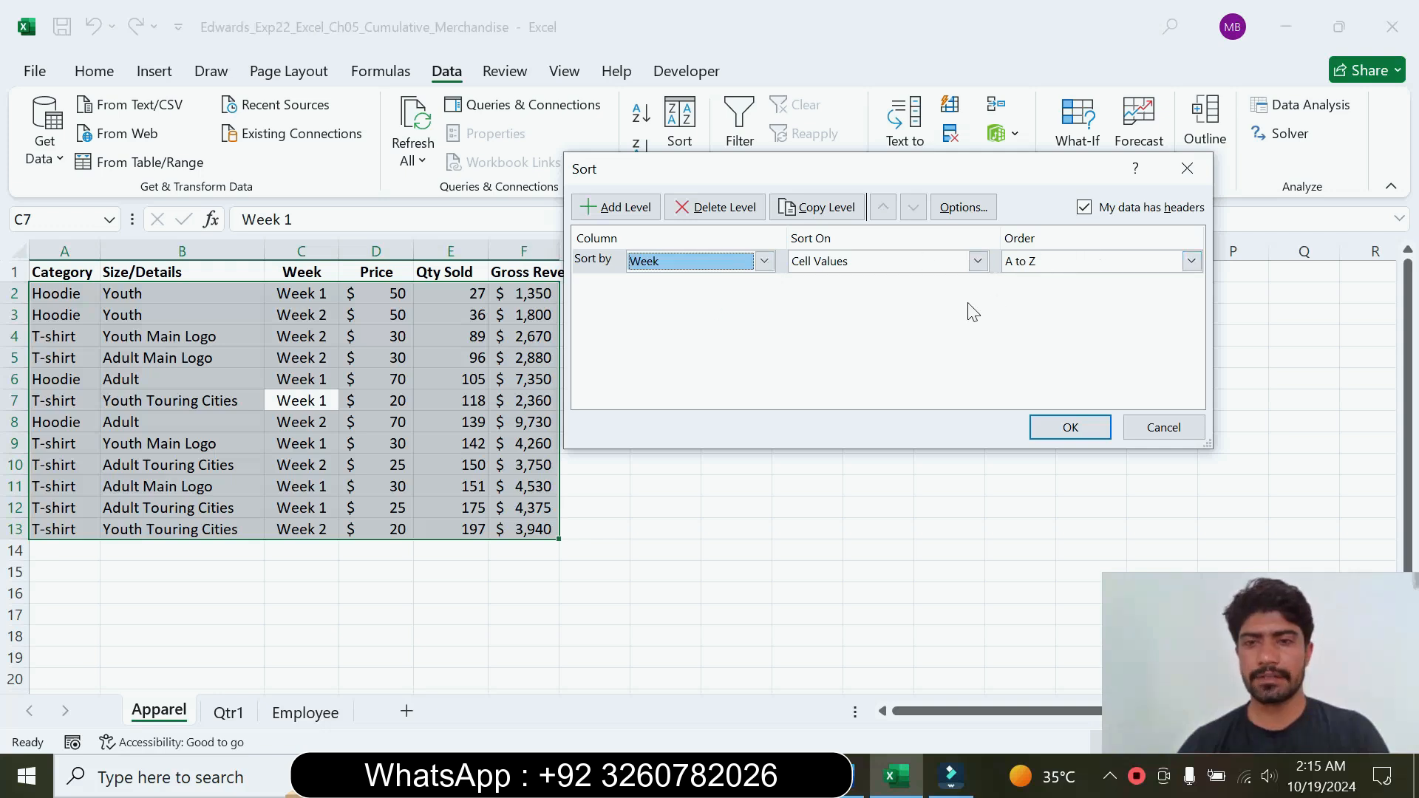
Step: Check the step 2 instructions in Word and add Category, A to Z, as the second sort level in Excel
click(857, 776)
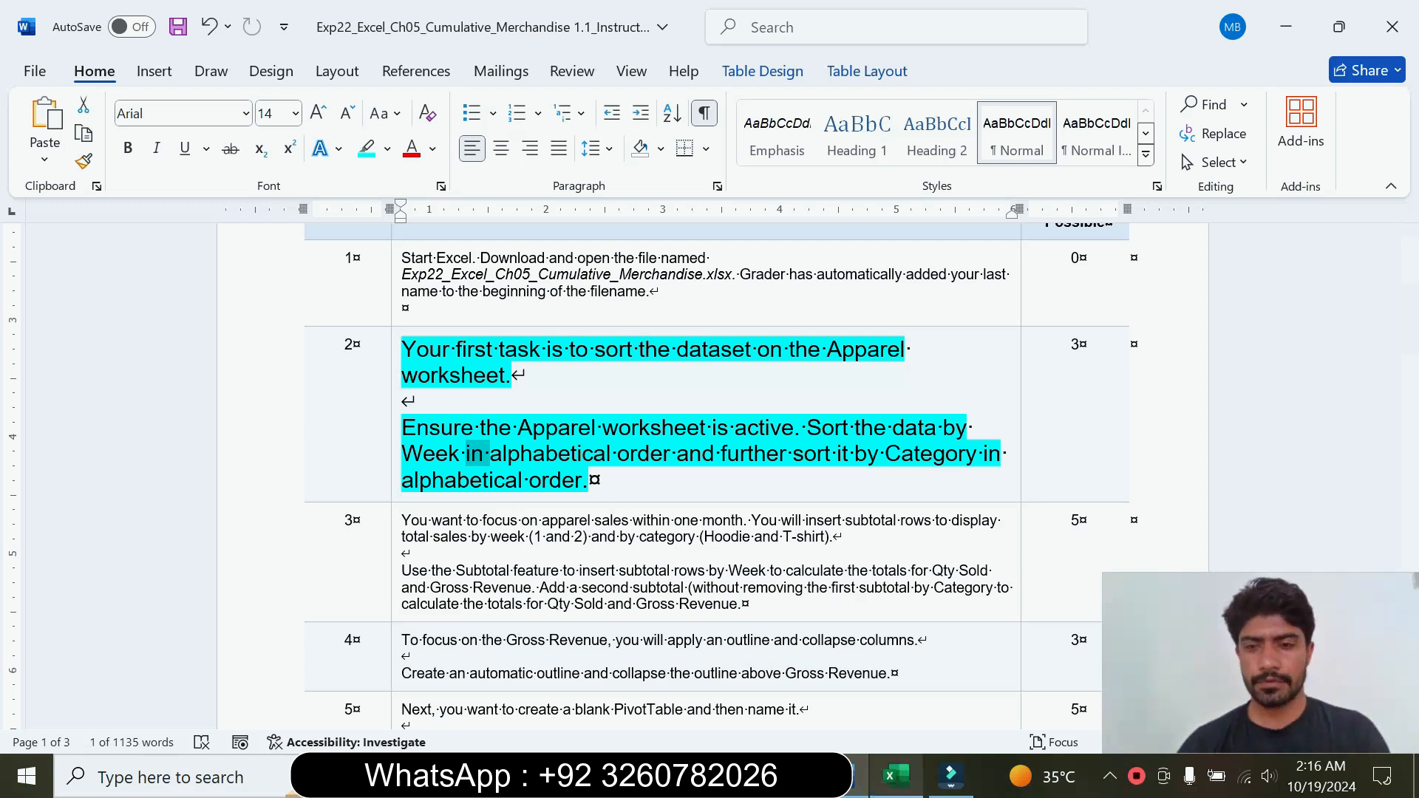
click(896, 776)
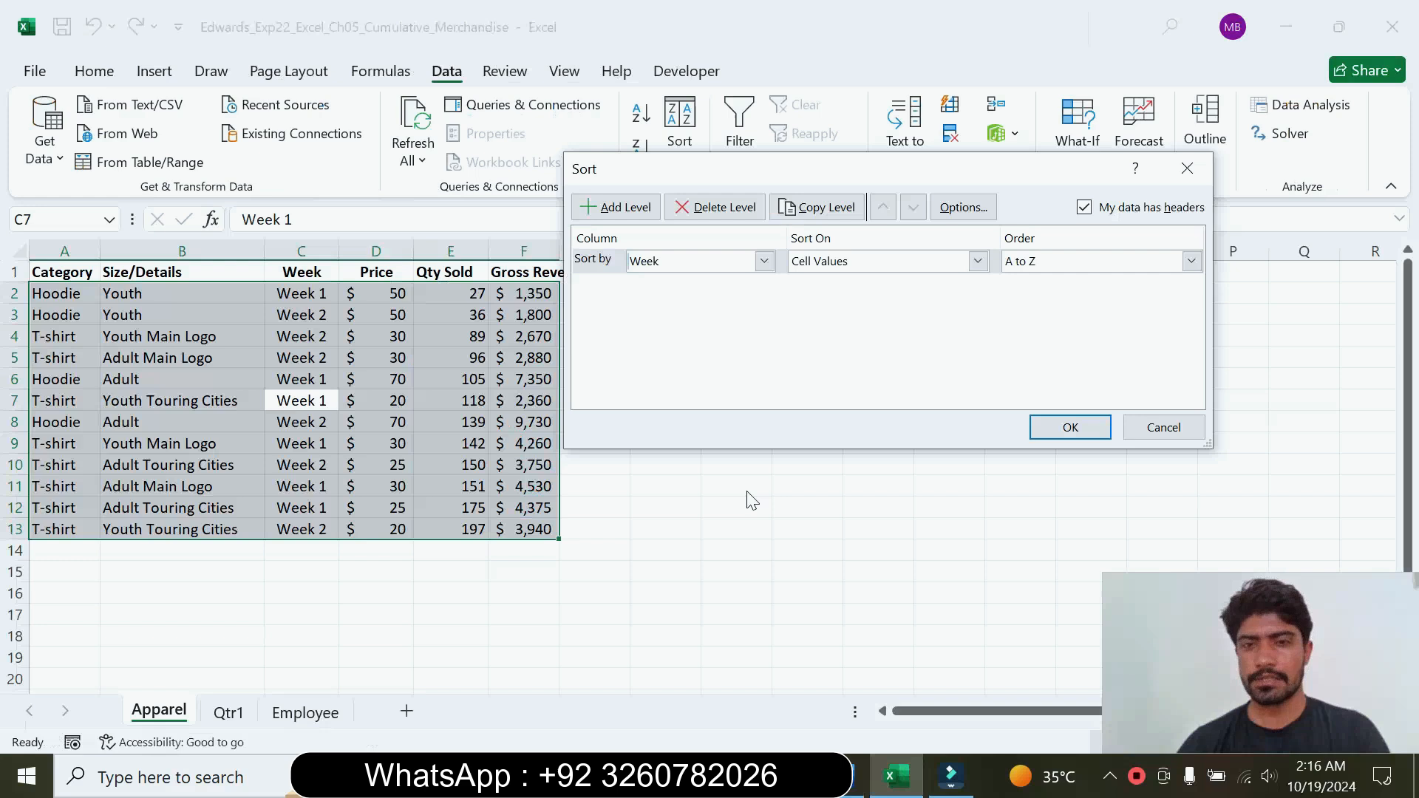
click(623, 209)
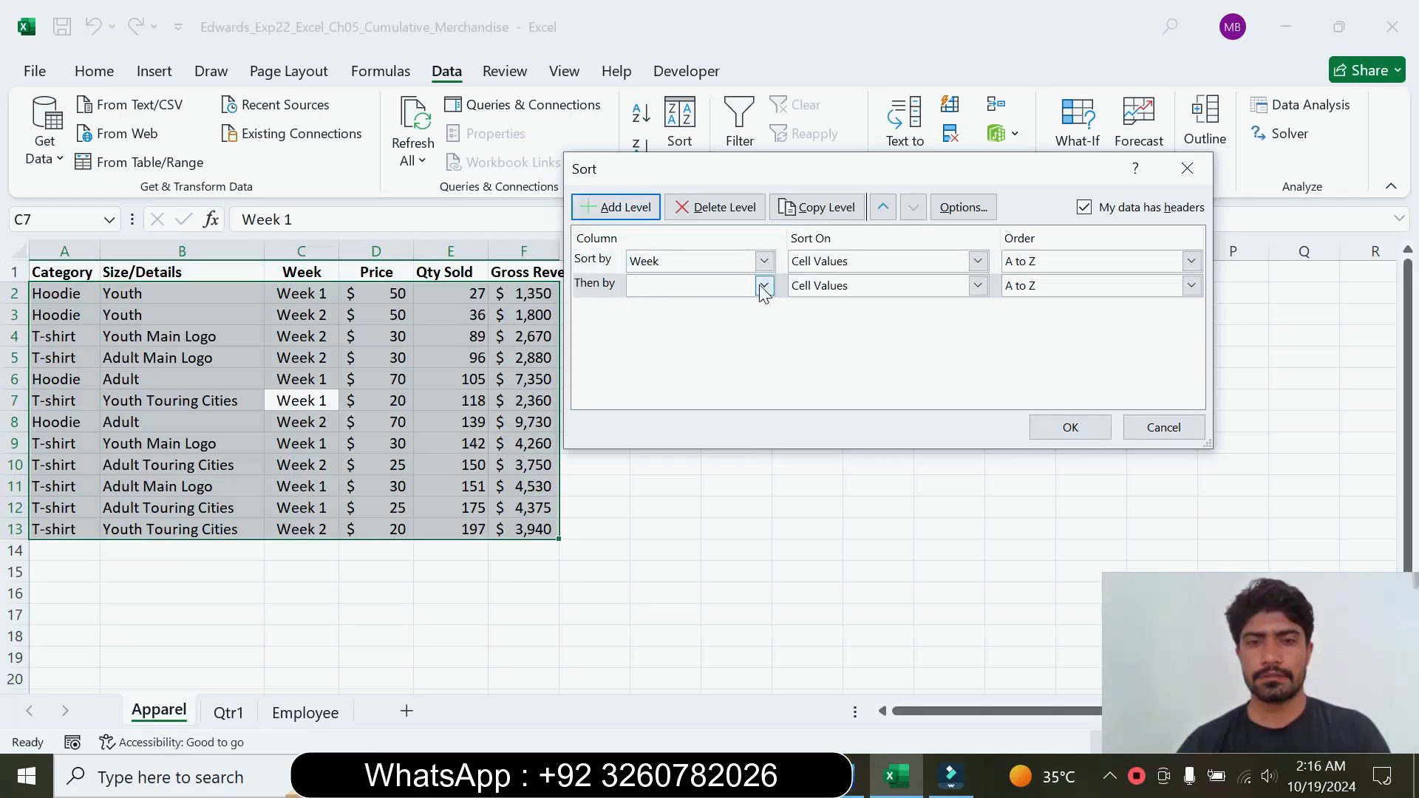
click(842, 776)
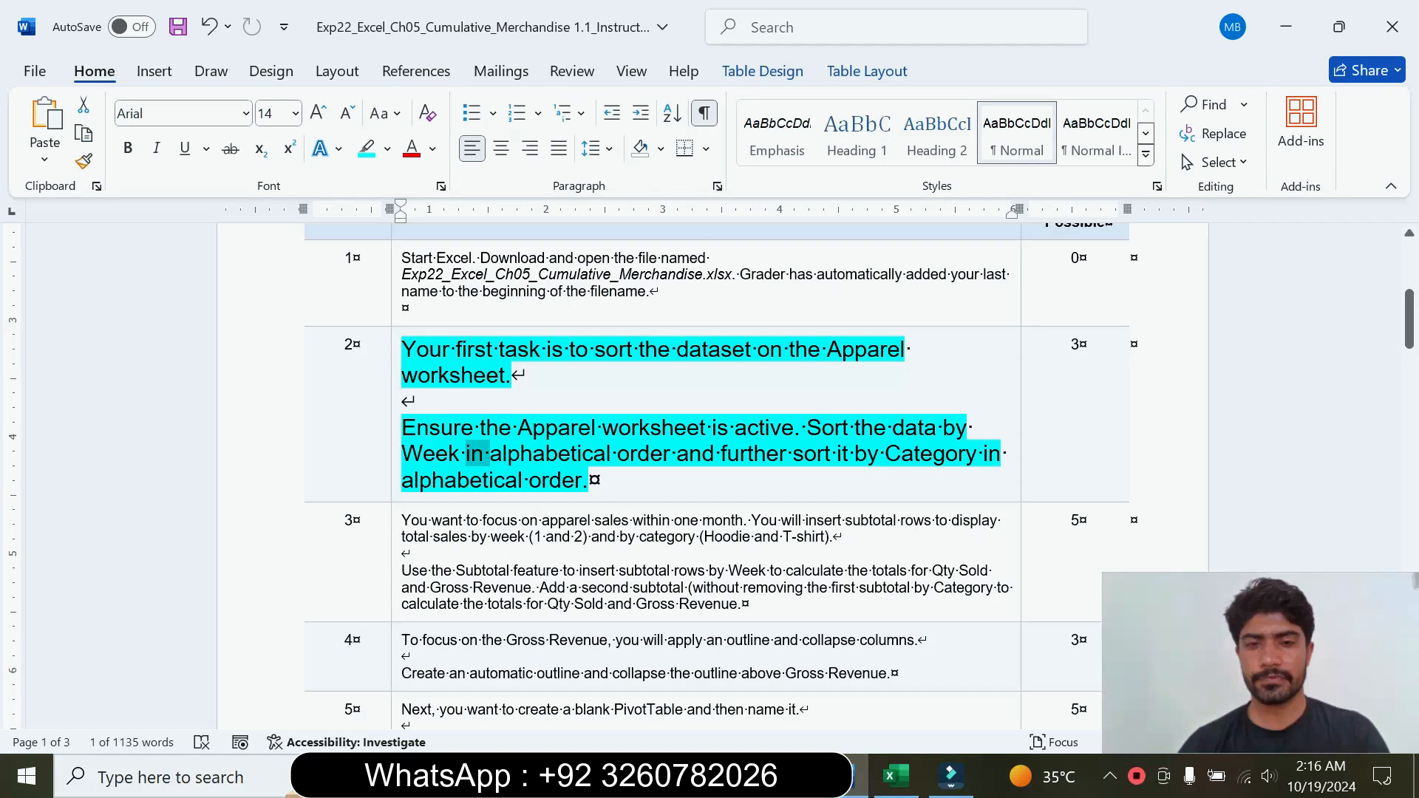
click(894, 776)
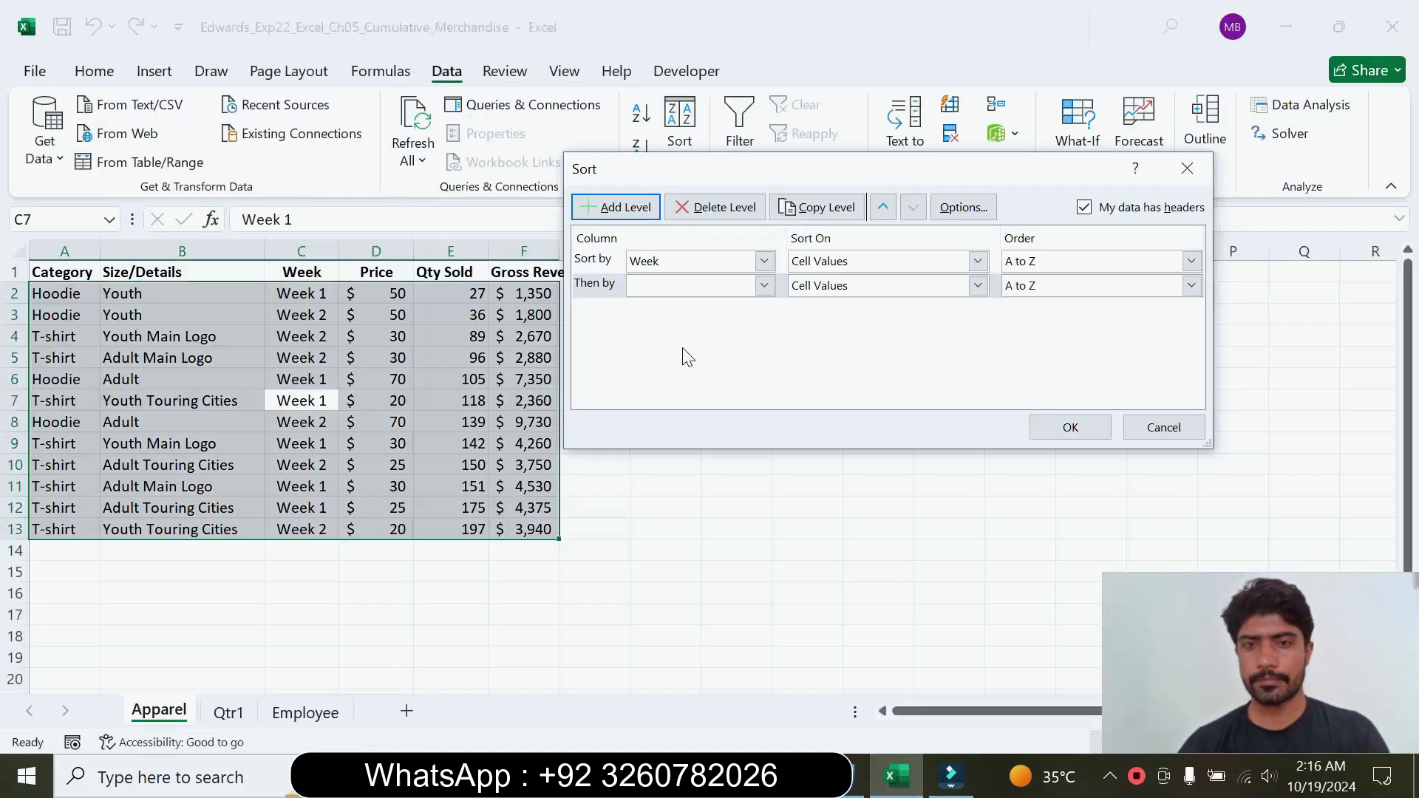
click(765, 286)
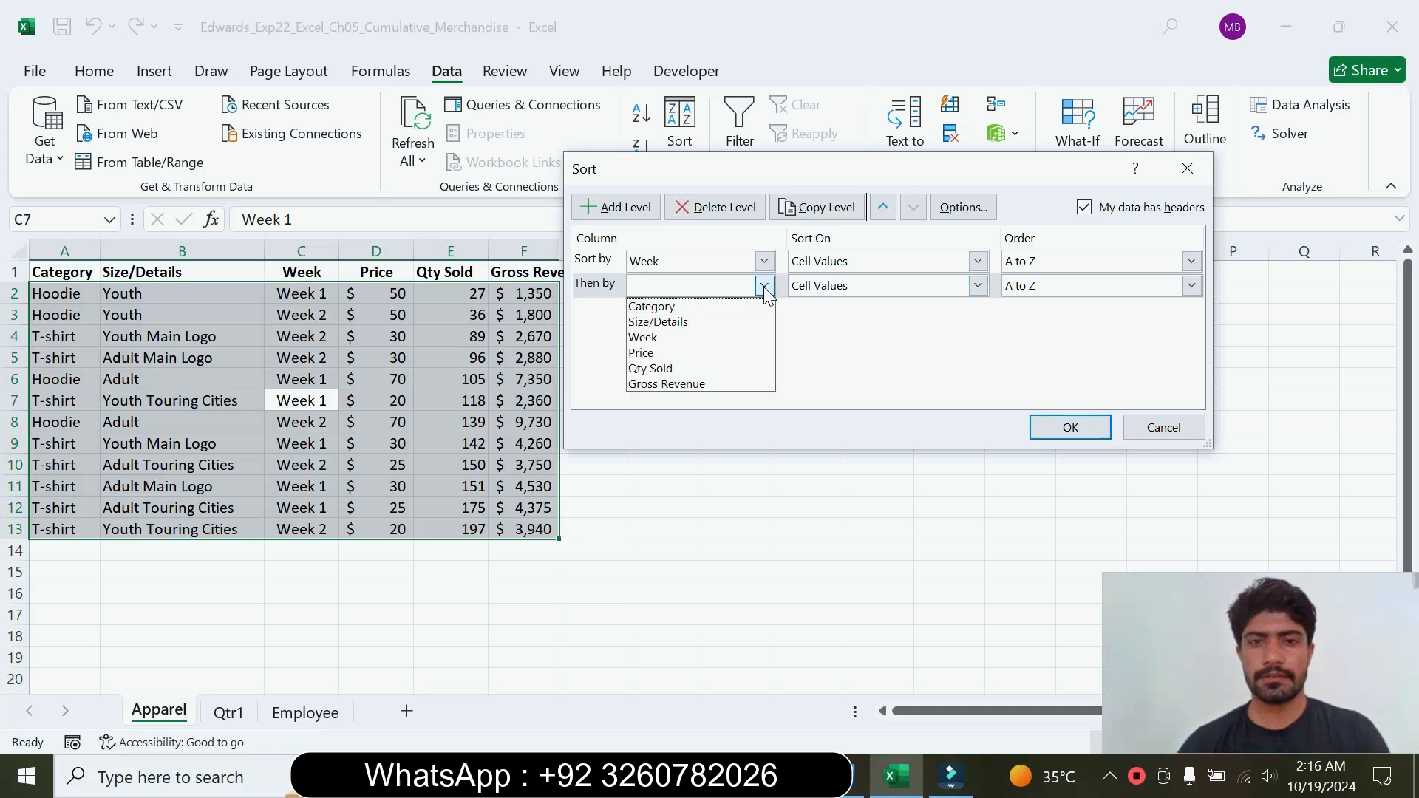
click(705, 311)
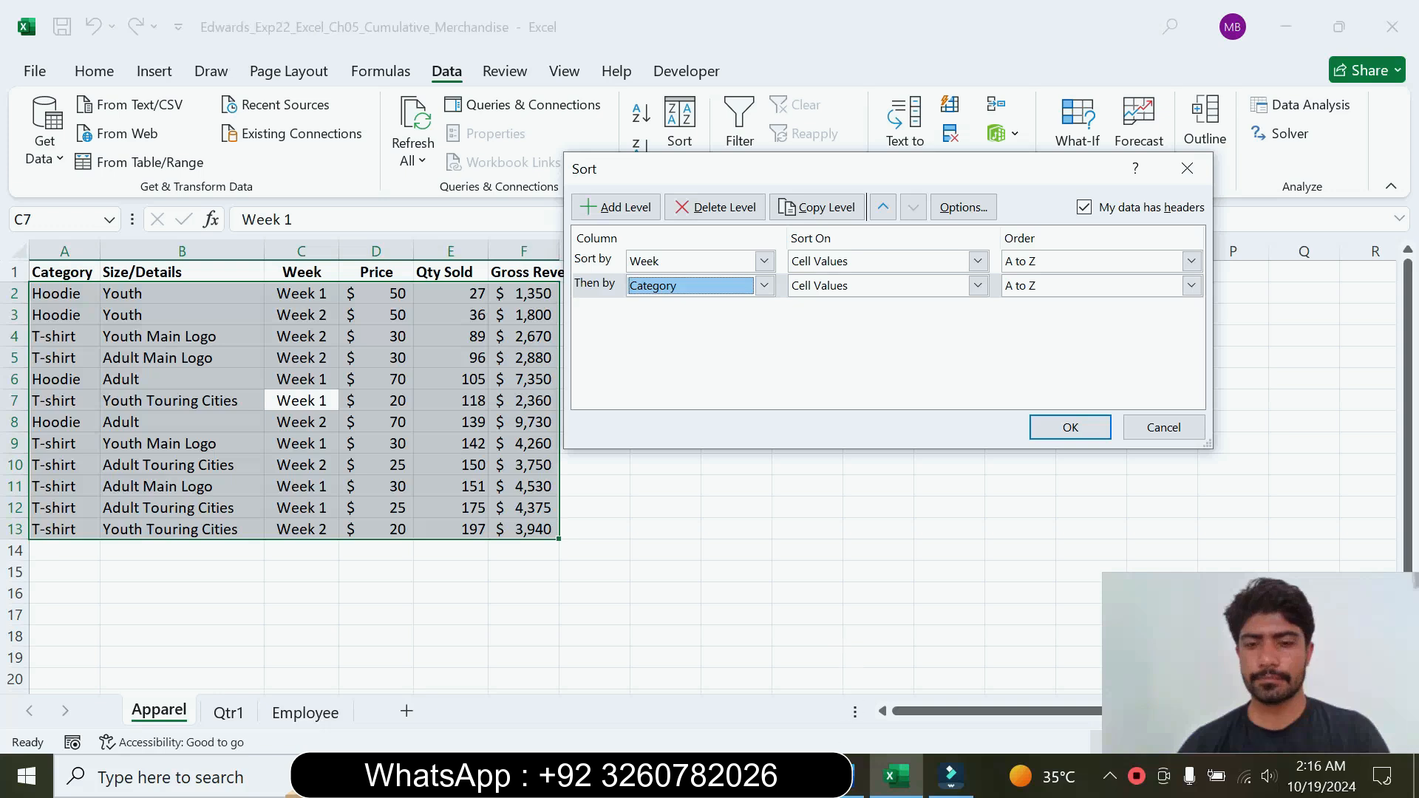
Step: Verify the alphabetical order requirement in the Word instructions, and apply the two-level sort to the Apparel data in Excel
key(alt+Tab)
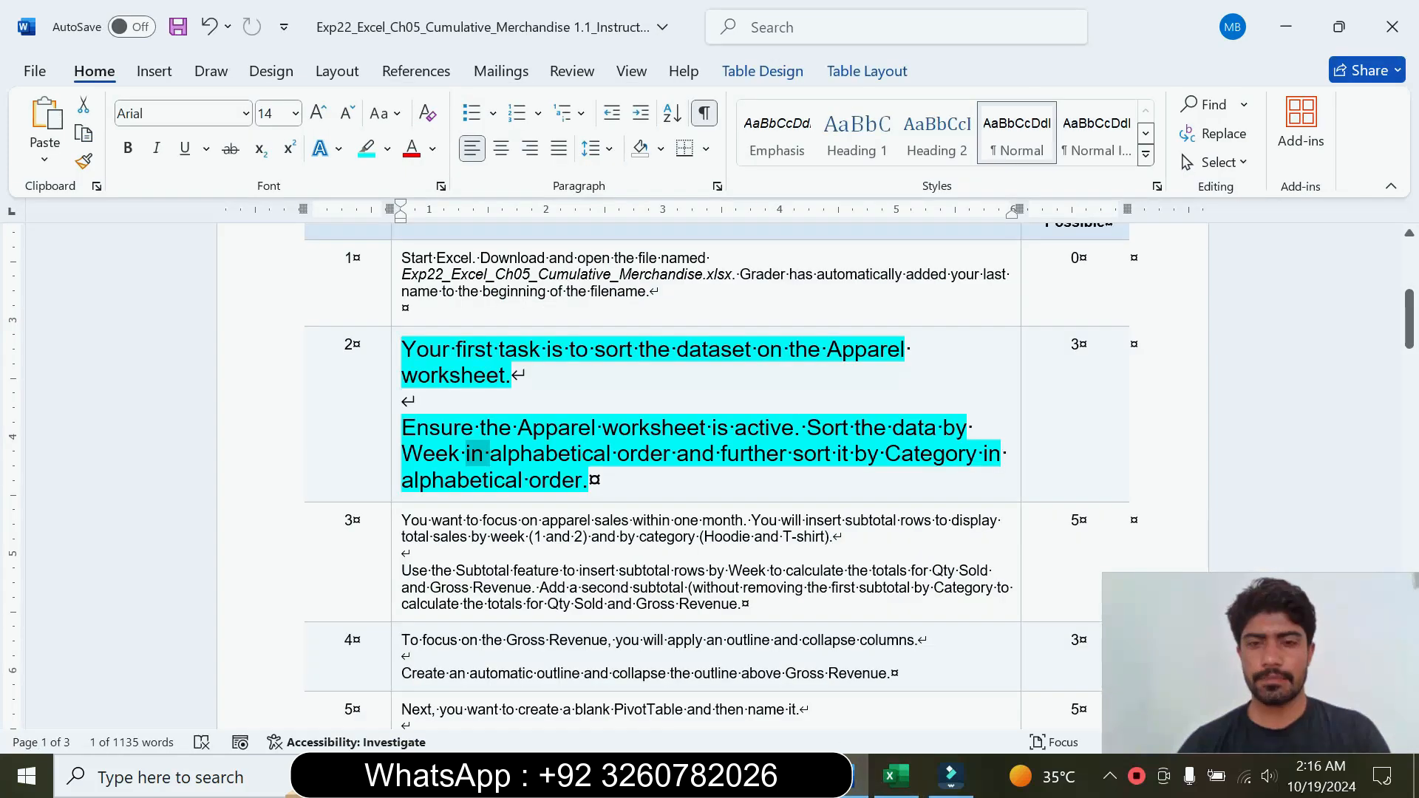
drag(432, 481, 540, 482)
click(897, 778)
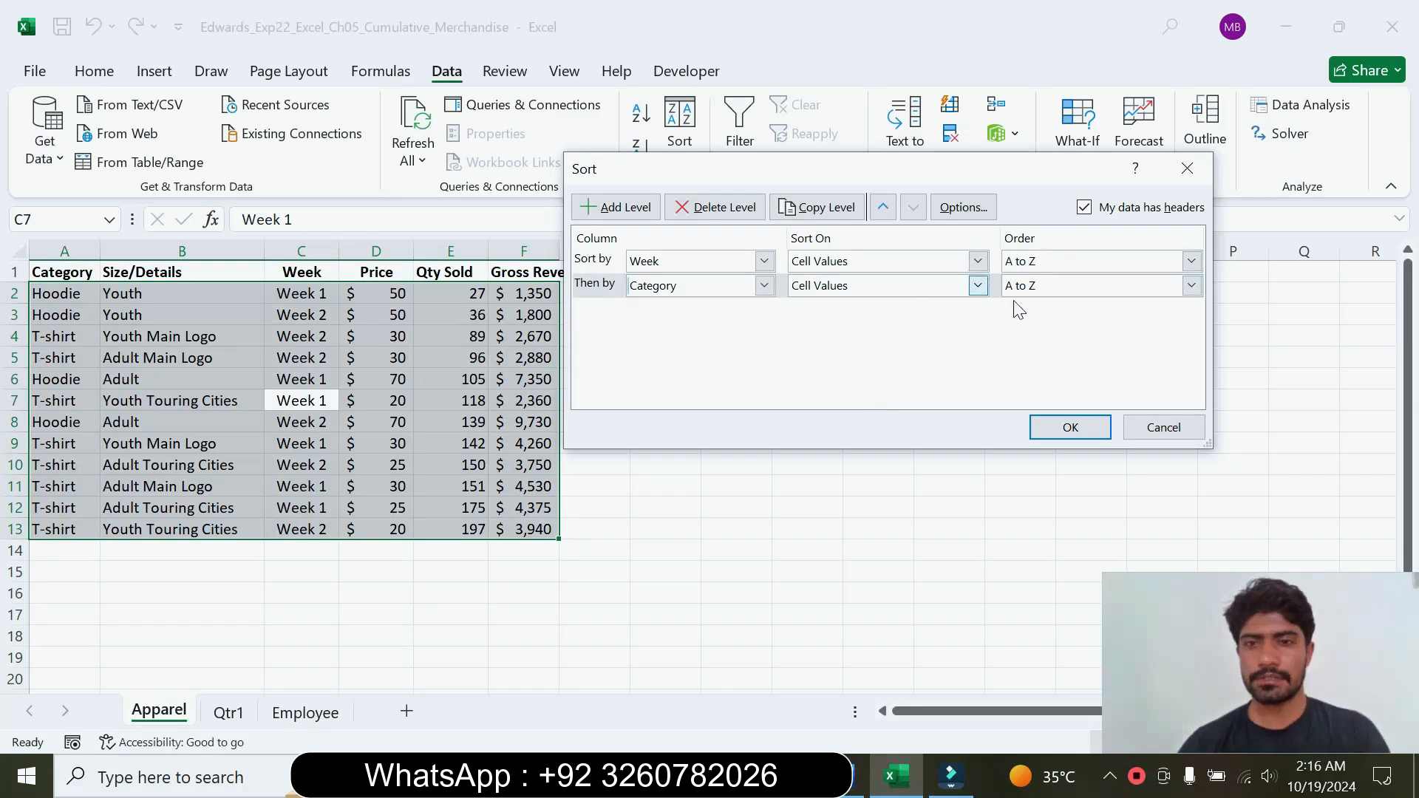
click(1070, 429)
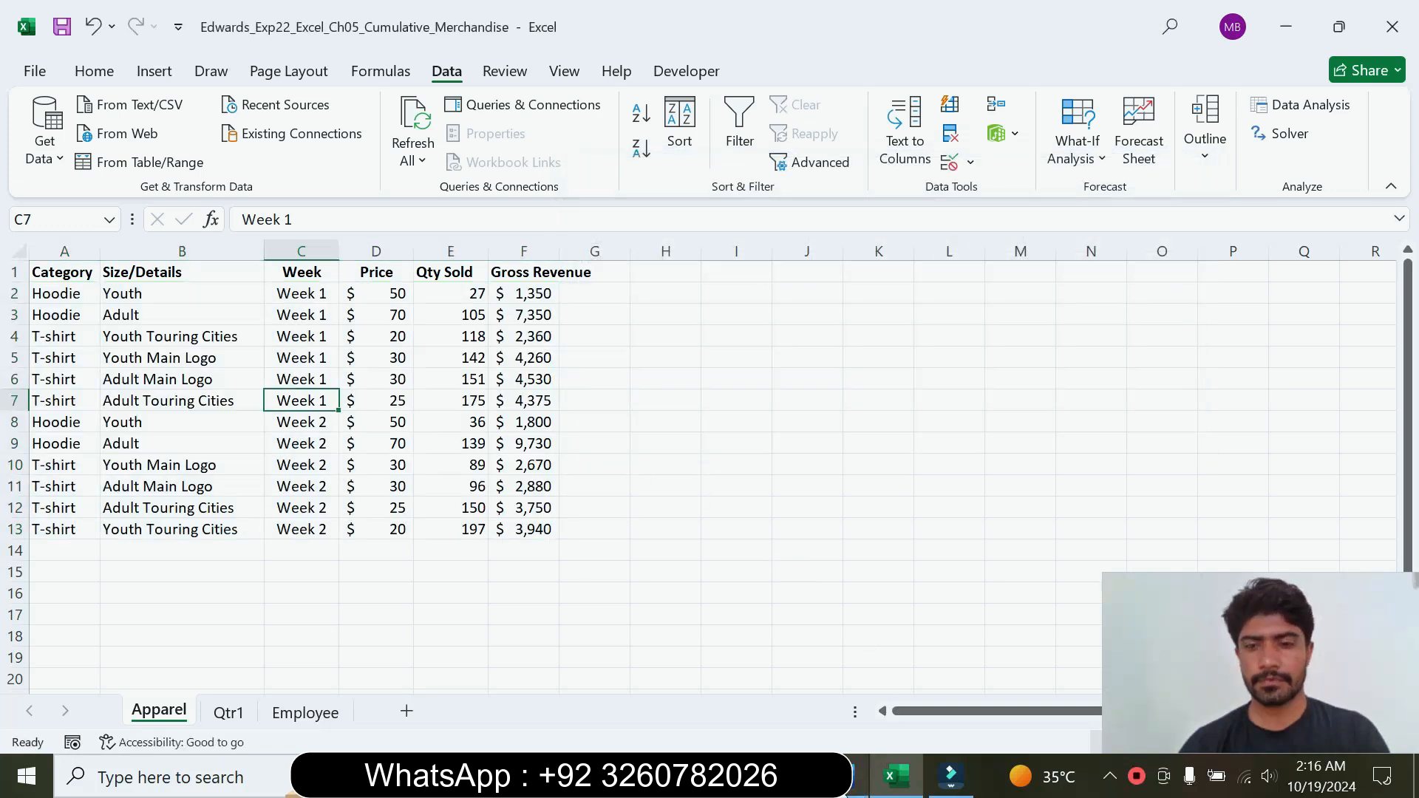
Step: Return to the Word instructions and reset the step 2 text to 9 pt without highlighting
click(859, 776)
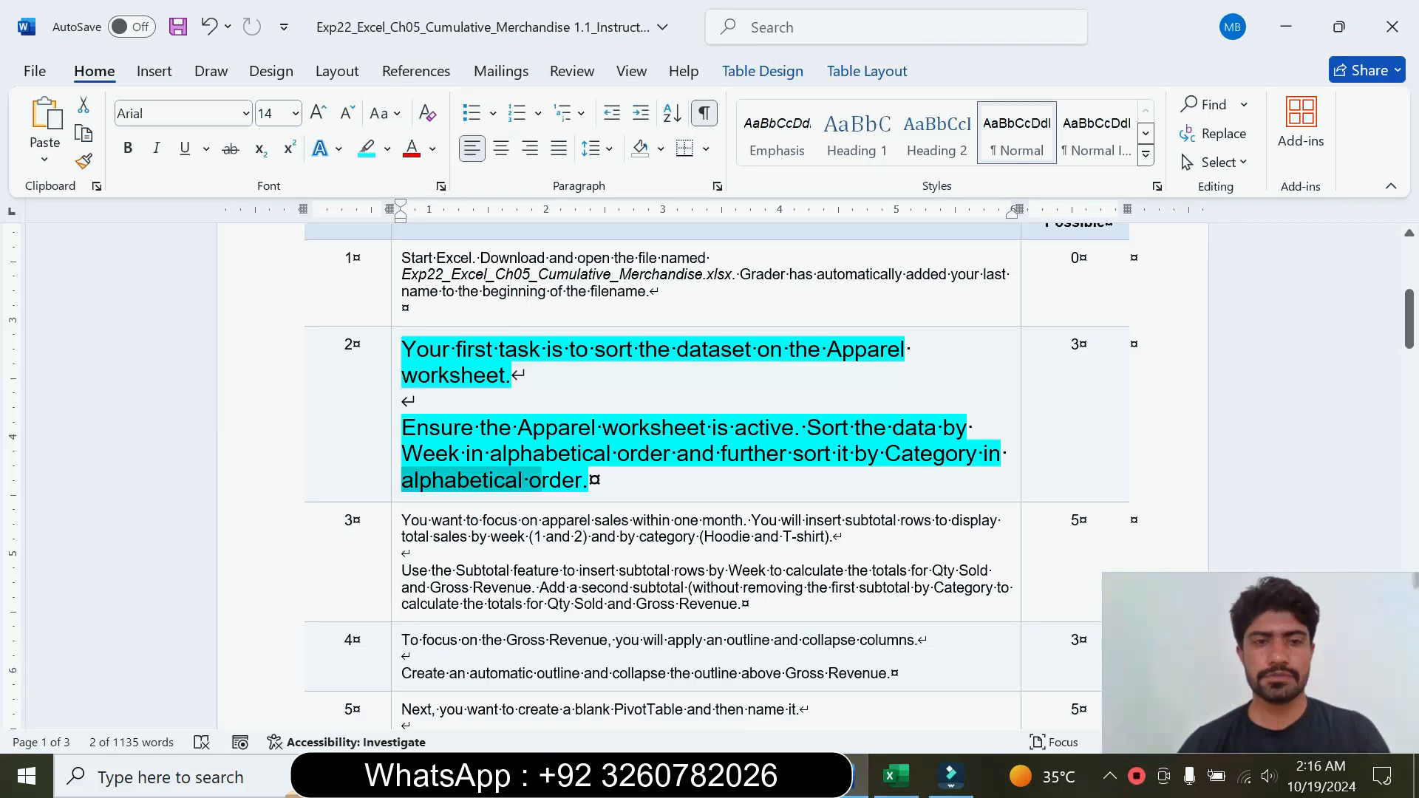
click(392, 465)
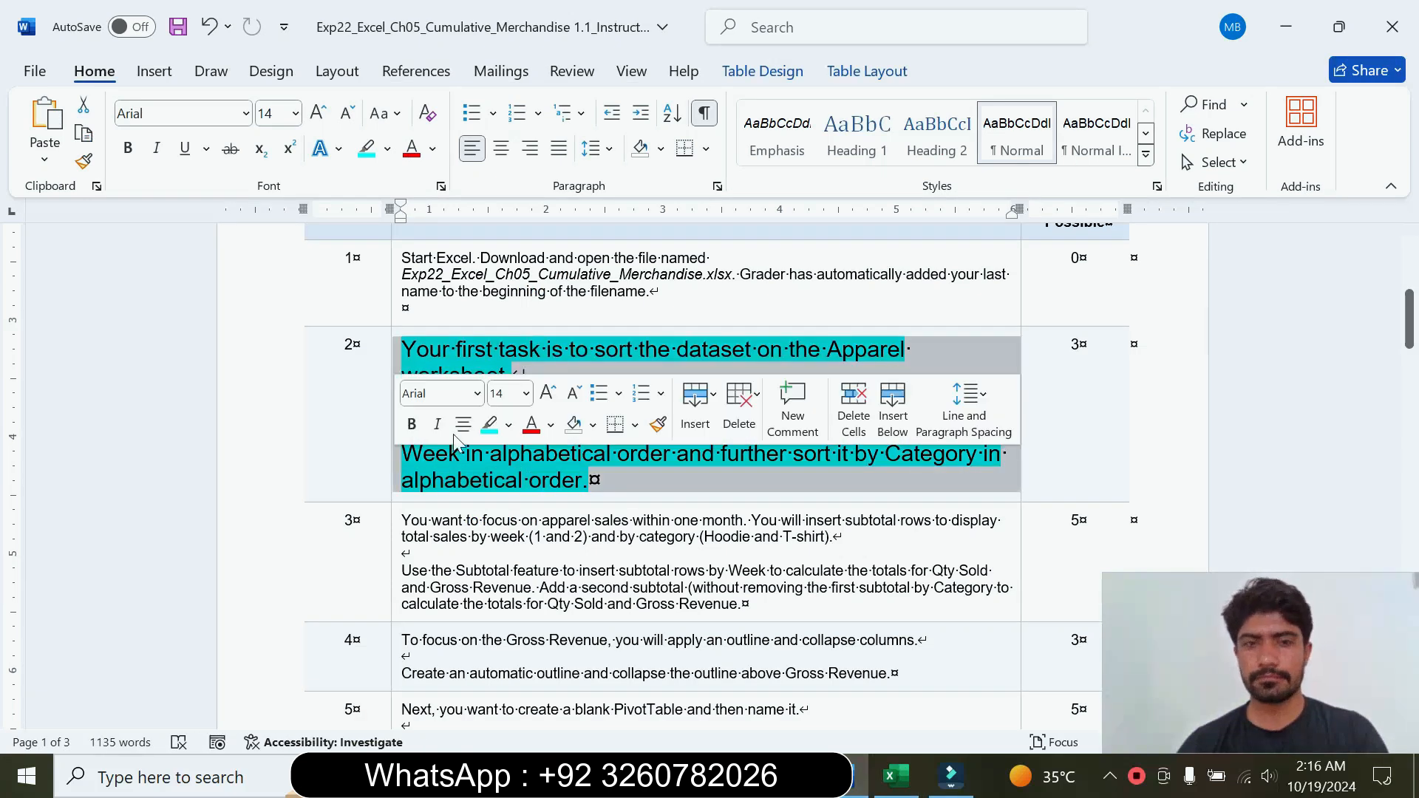
click(526, 393)
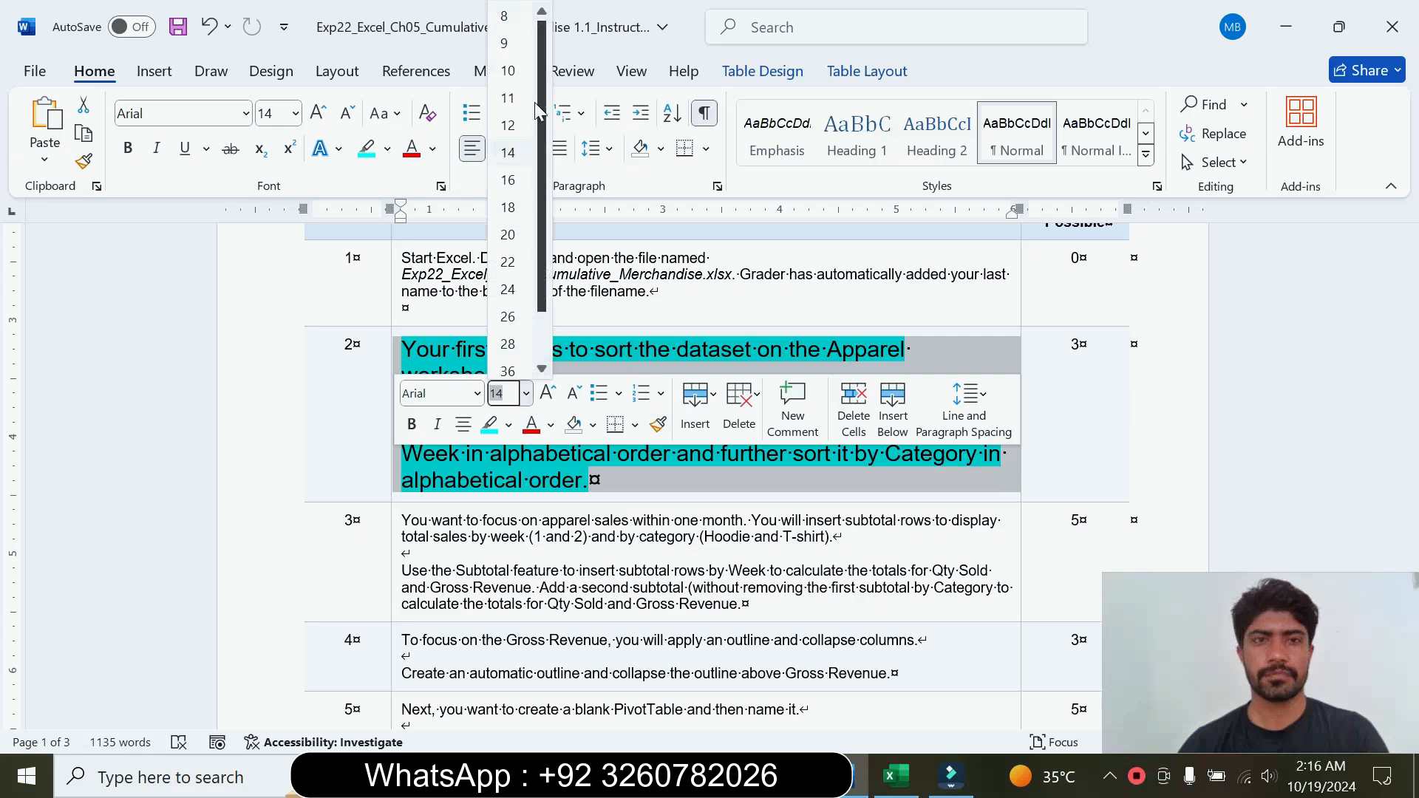
click(540, 40)
click(387, 149)
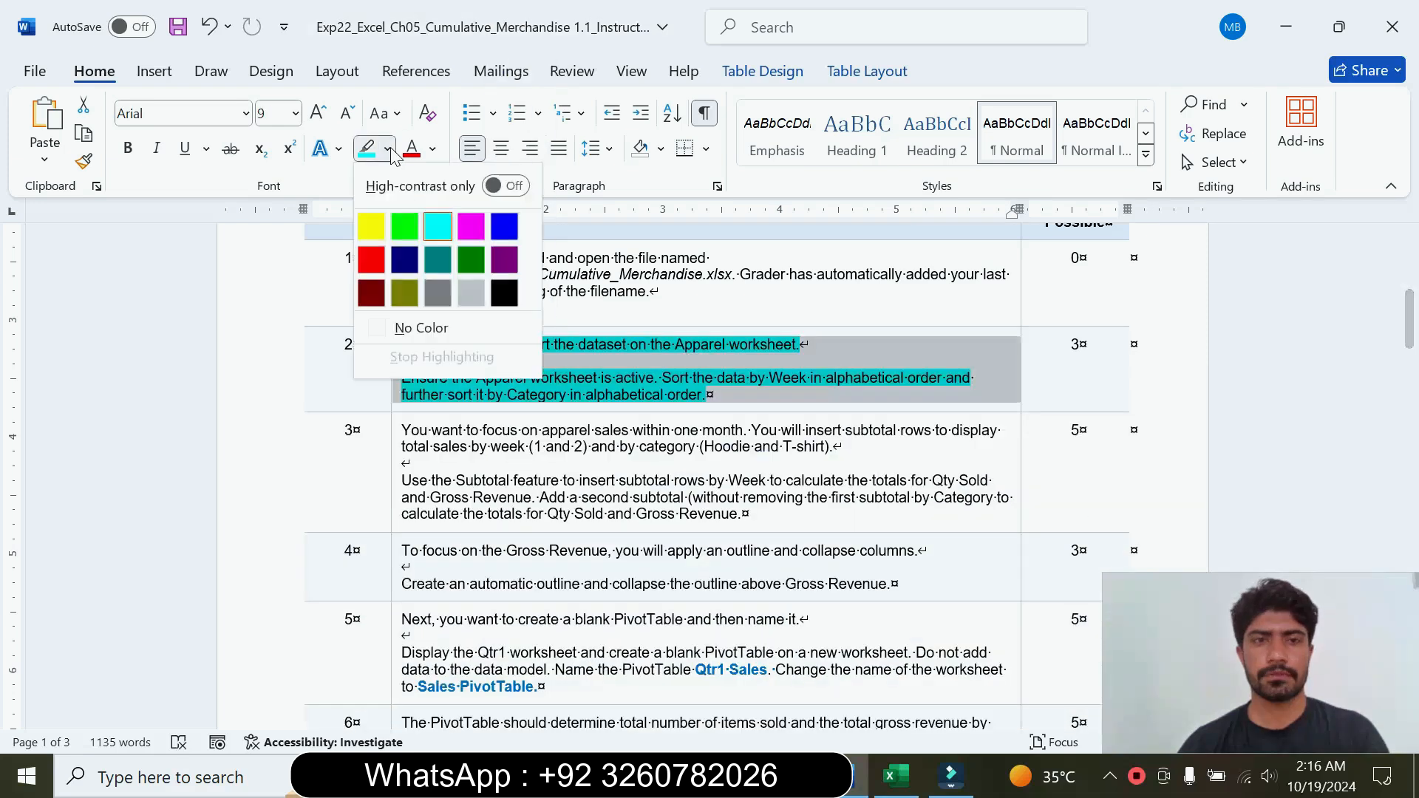
click(411, 325)
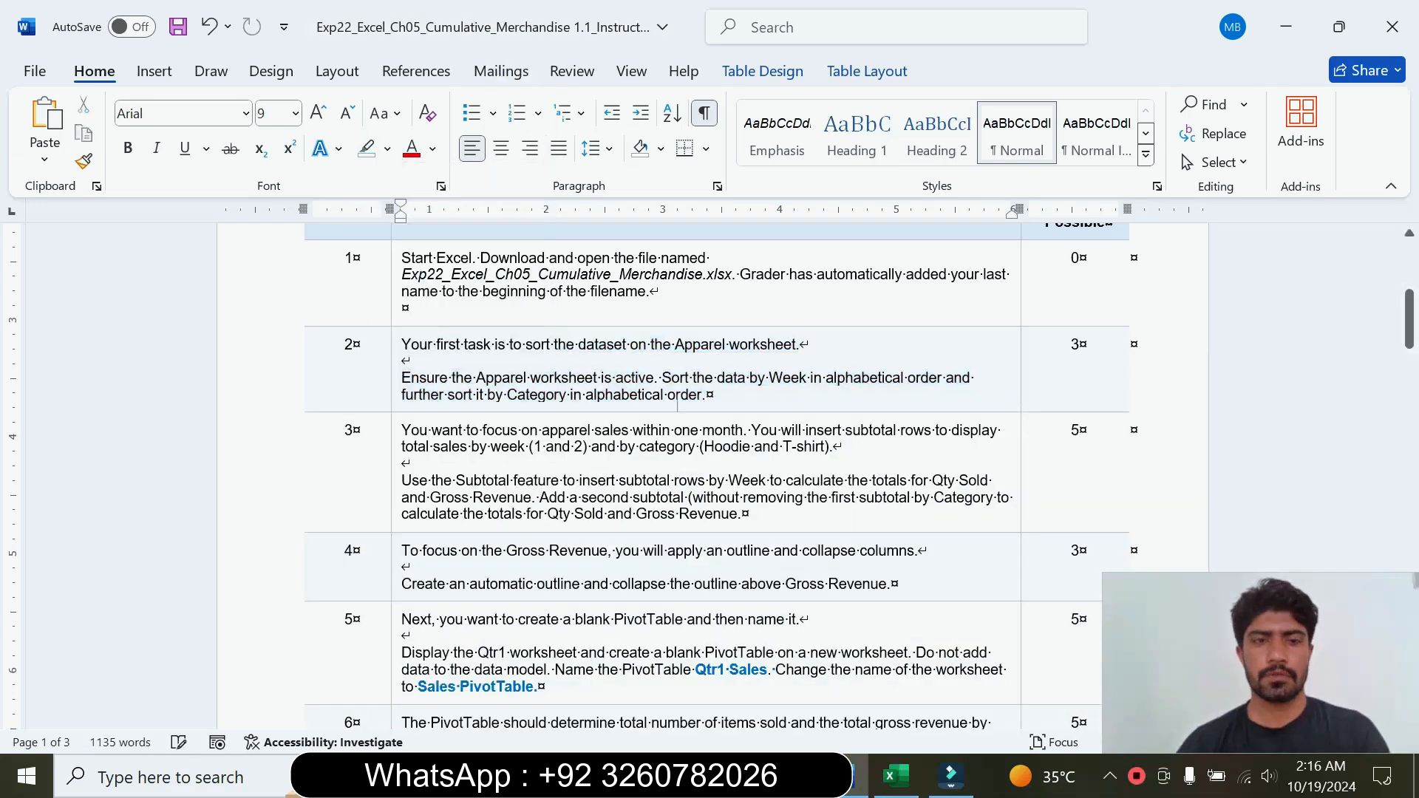
Step: Enlarge the step 3 instruction text to 14 pt and highlight it in turquoise
click(392, 496)
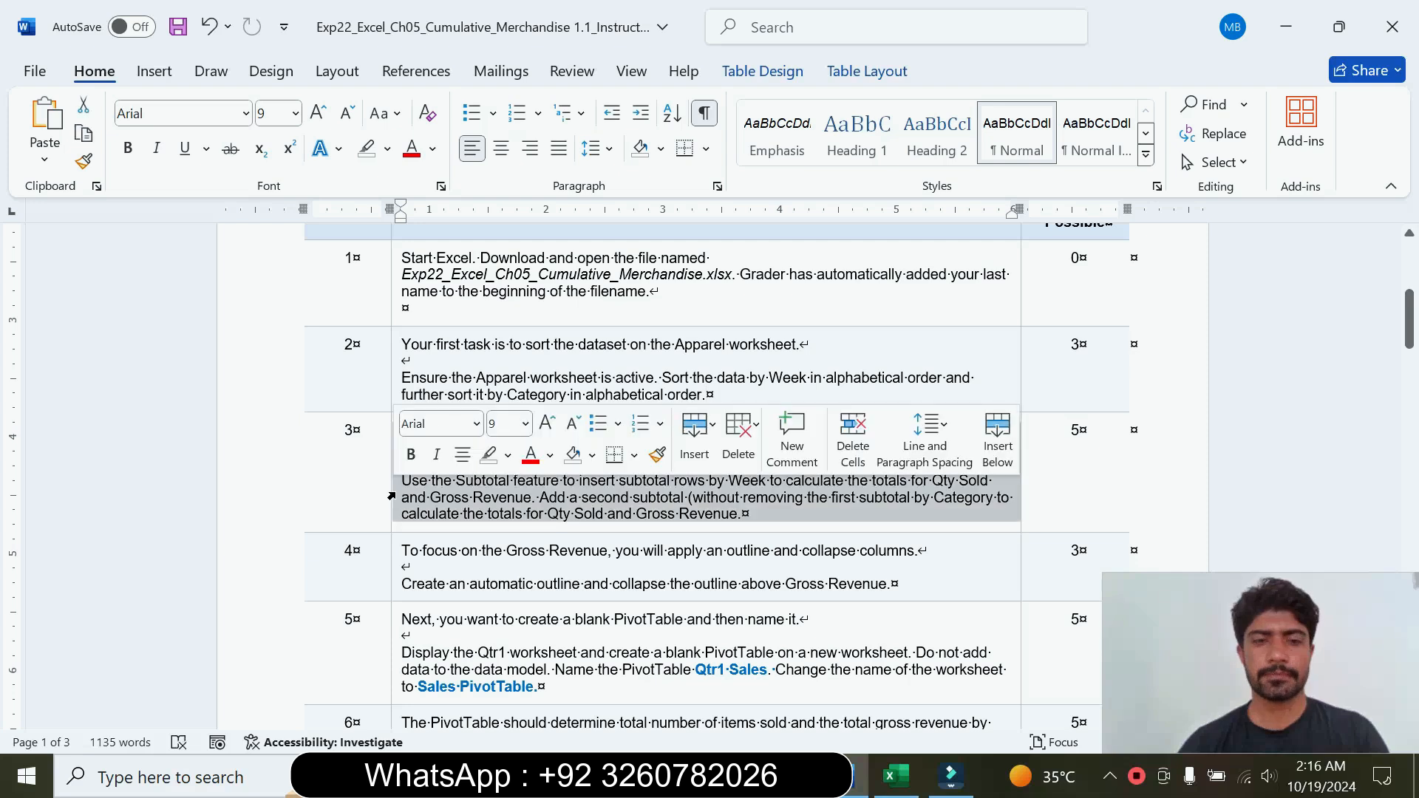
click(526, 424)
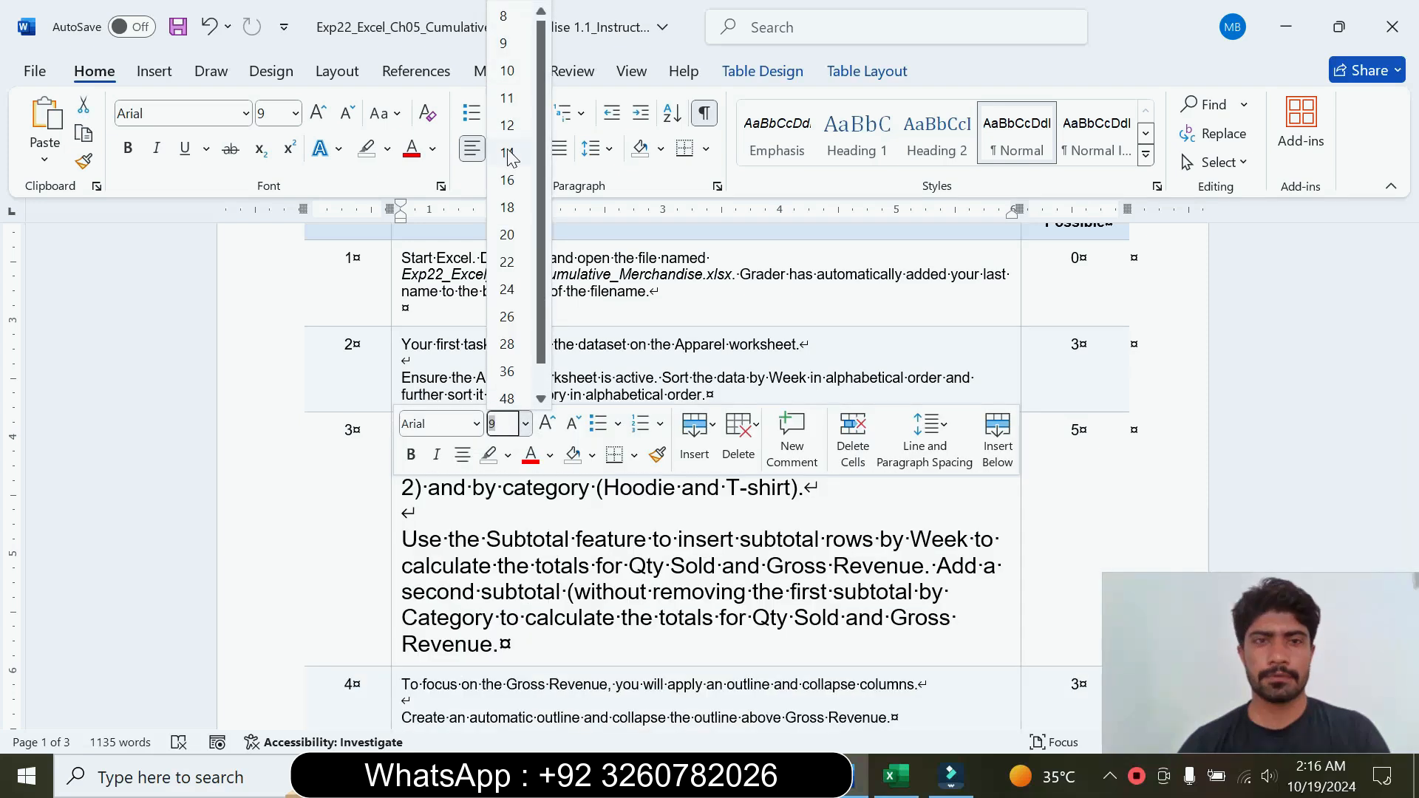
click(507, 152)
click(438, 226)
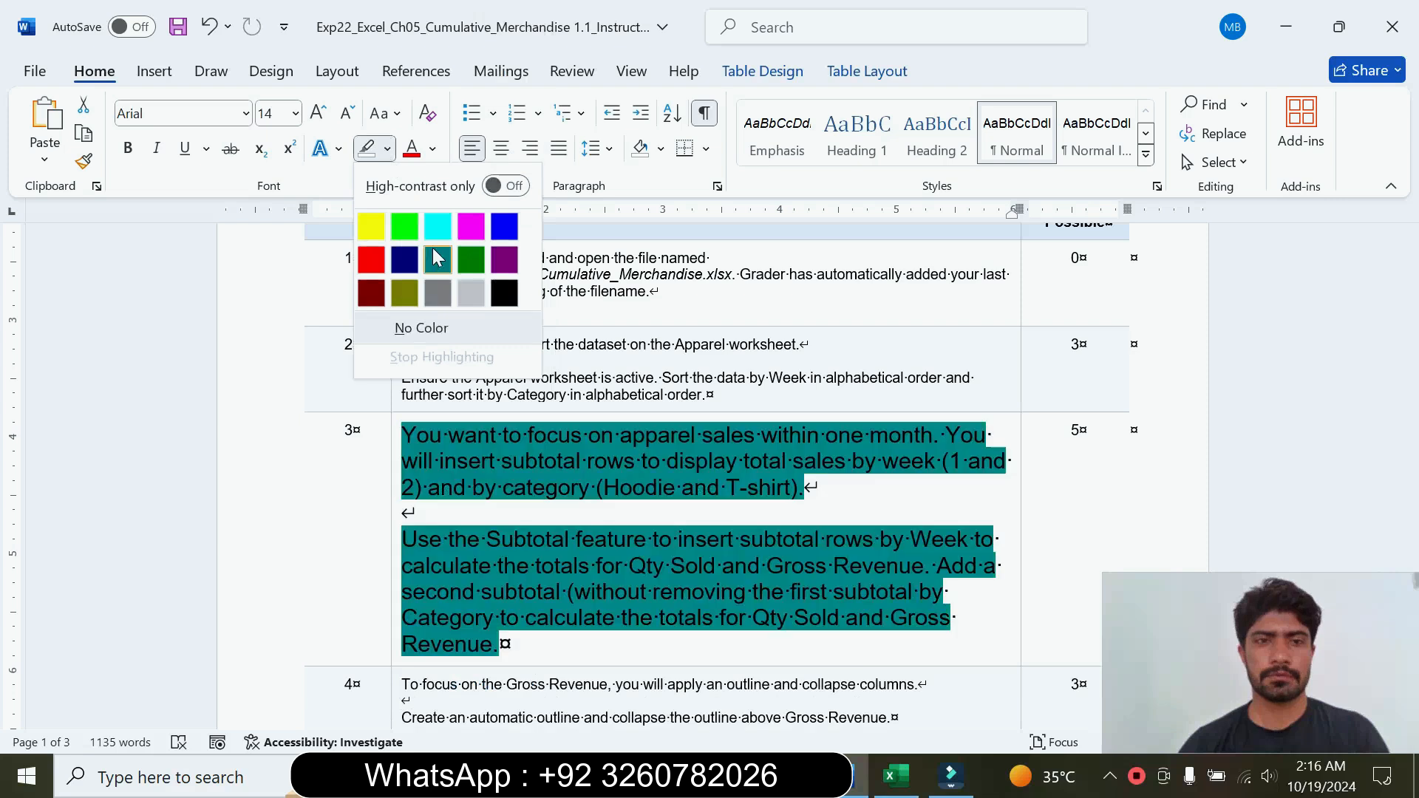
Step: Read the step 3 instructions on inserting subtotal rows by Week for Qty Sold and Gross Revenue
drag(402, 435, 802, 488)
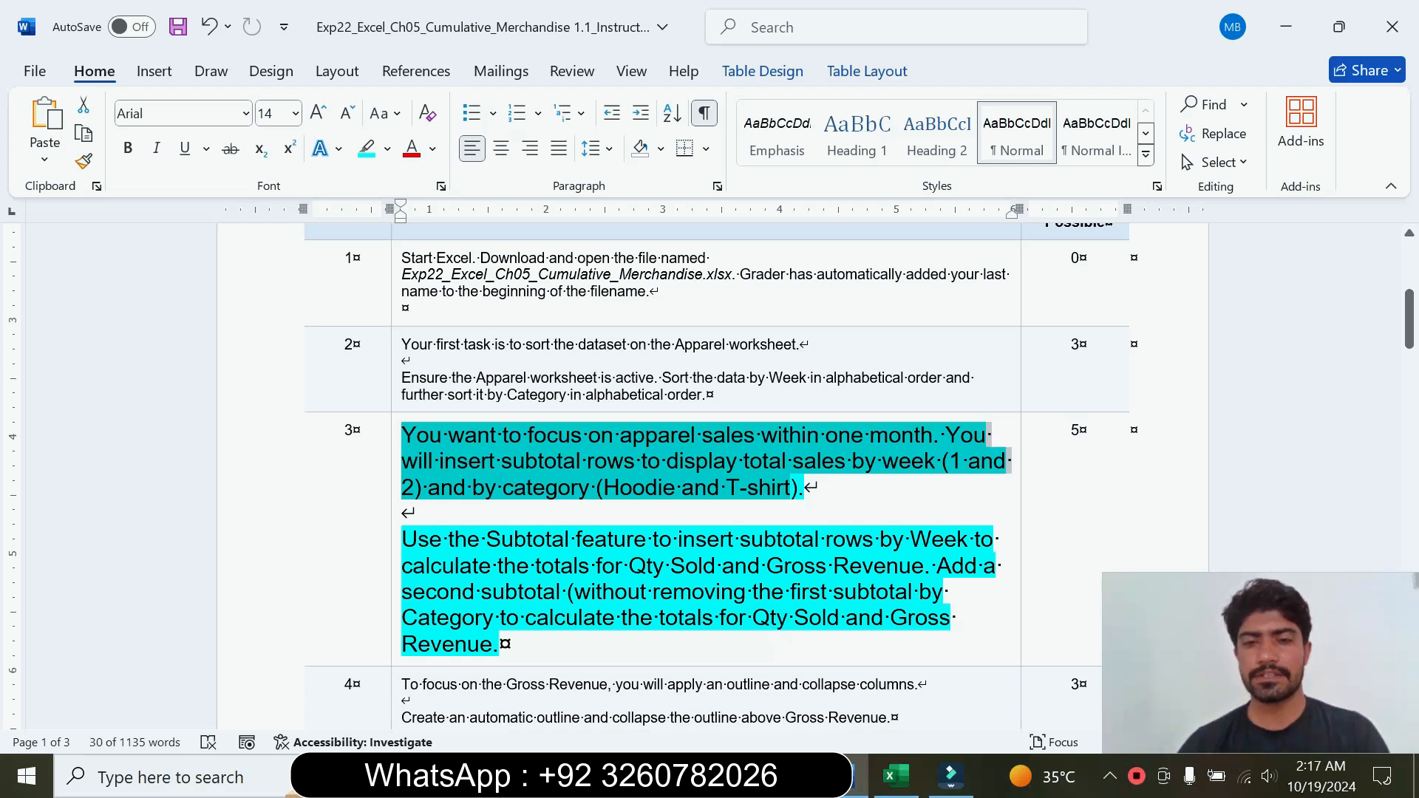
drag(429, 540, 924, 566)
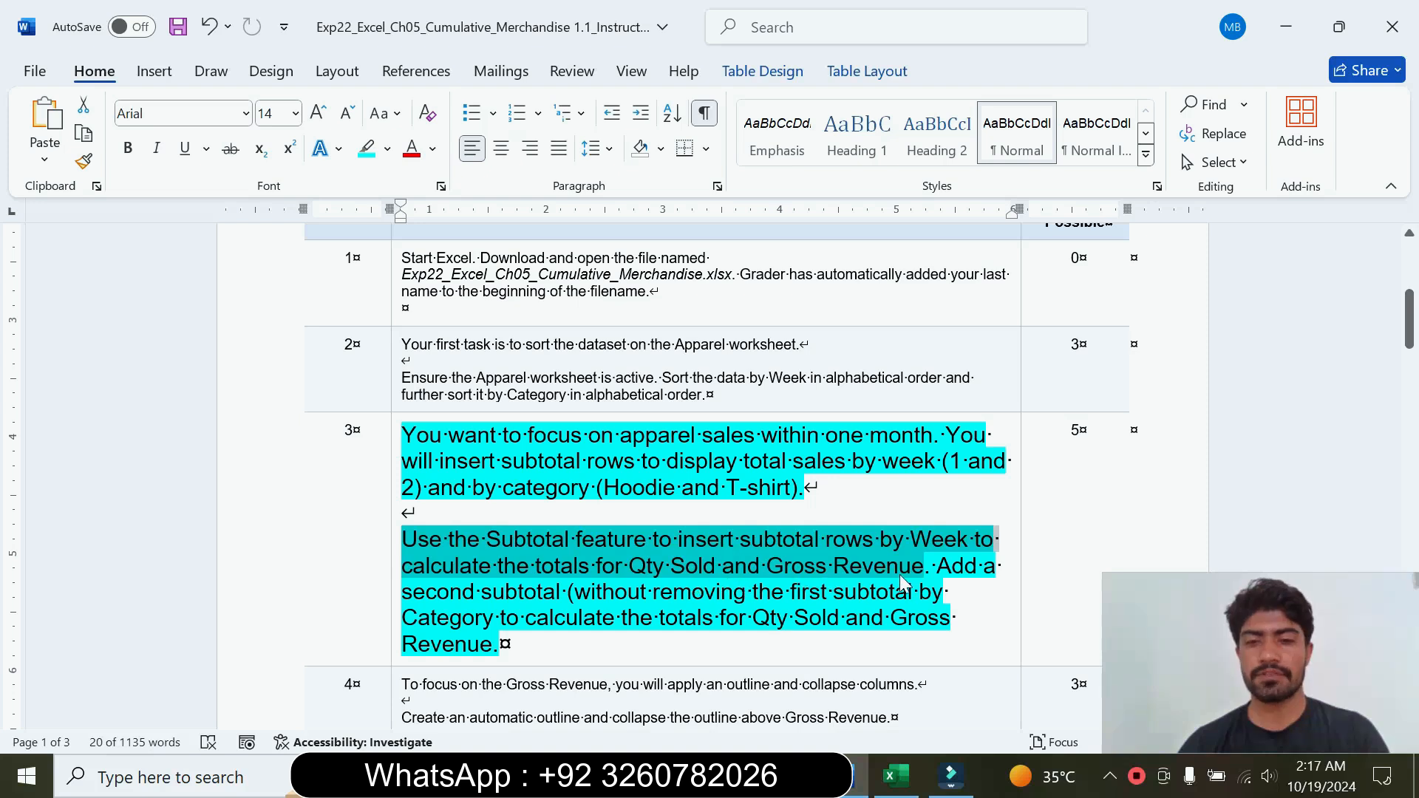
click(924, 568)
drag(401, 539, 924, 567)
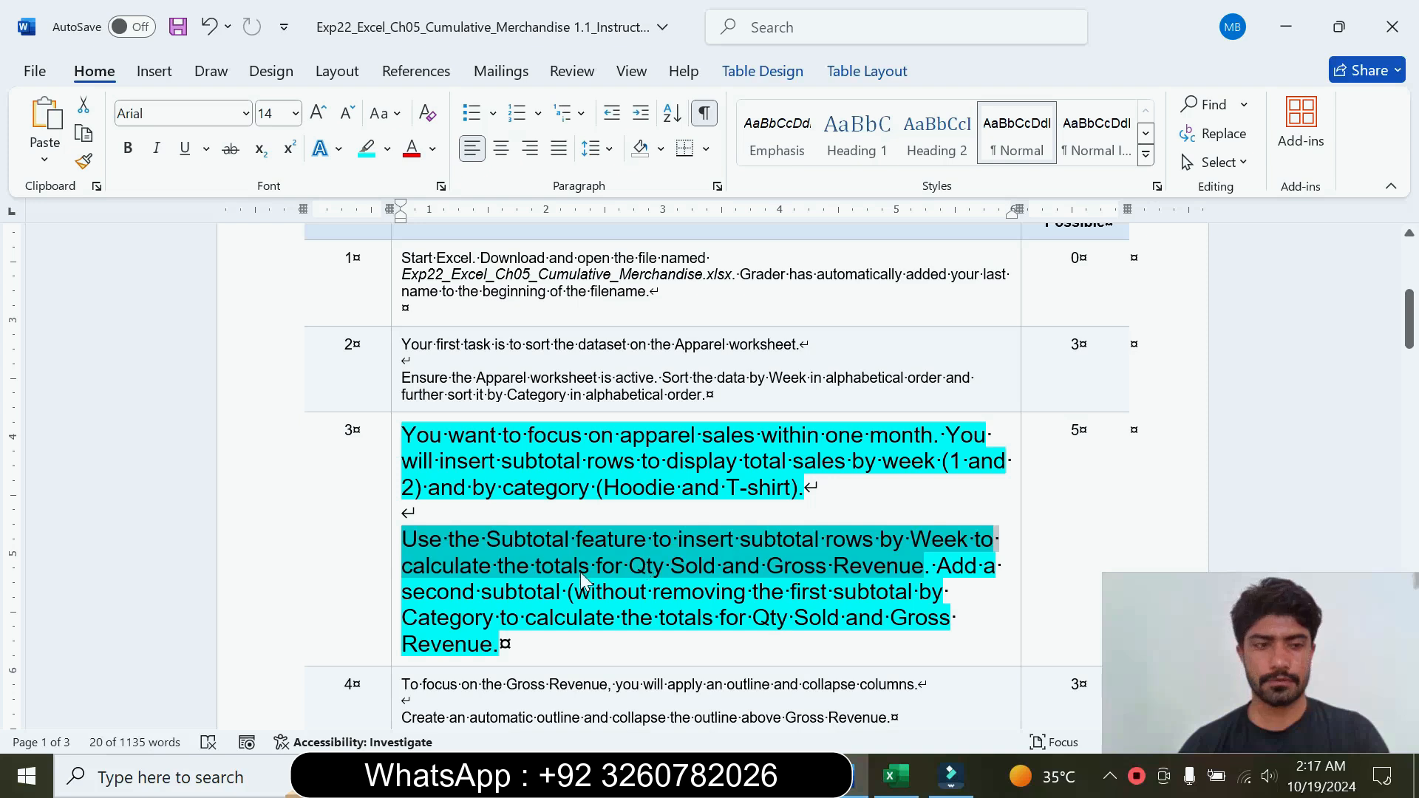
Step: Switch to Excel and start a Subtotal on the Apparel data that groups at each change in Week
click(897, 776)
click(484, 392)
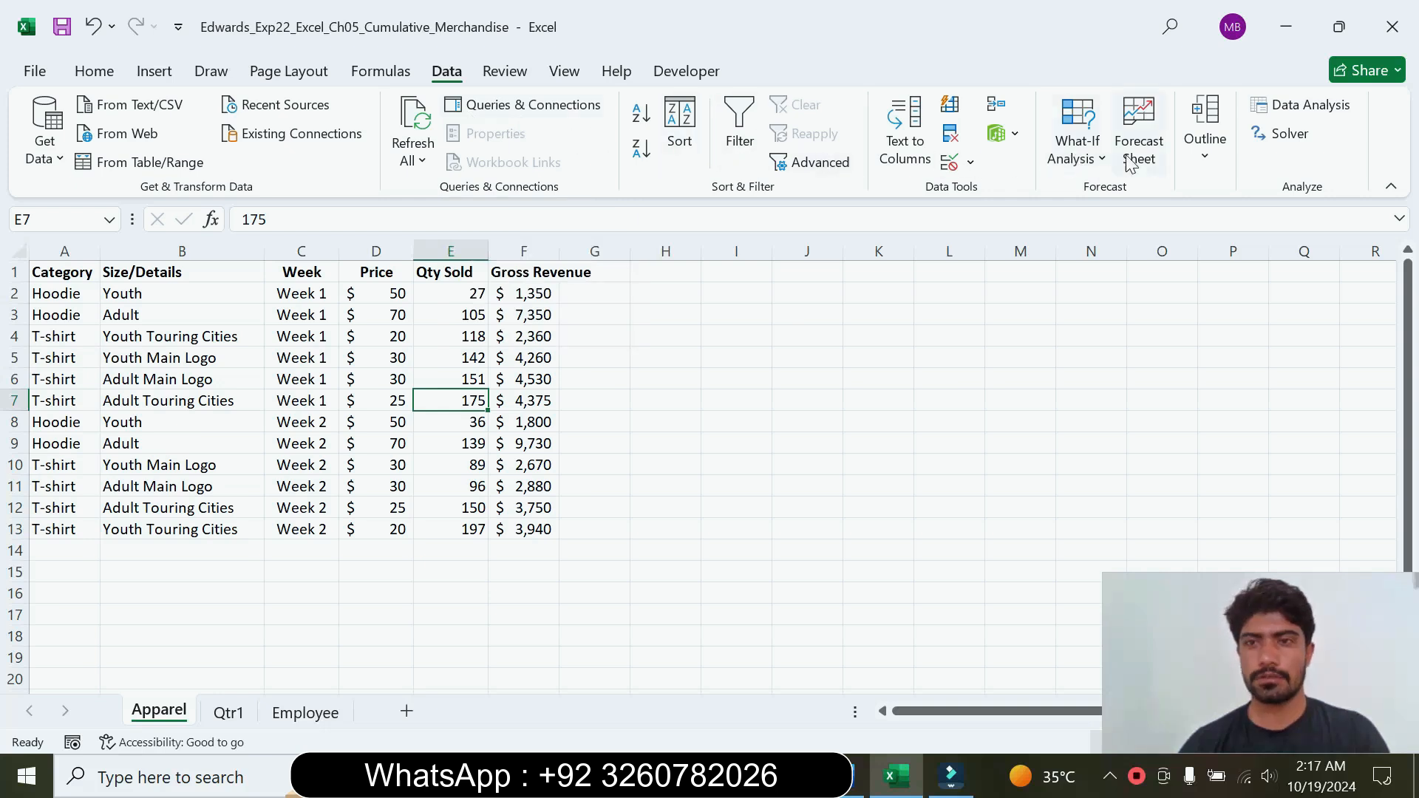
click(1215, 159)
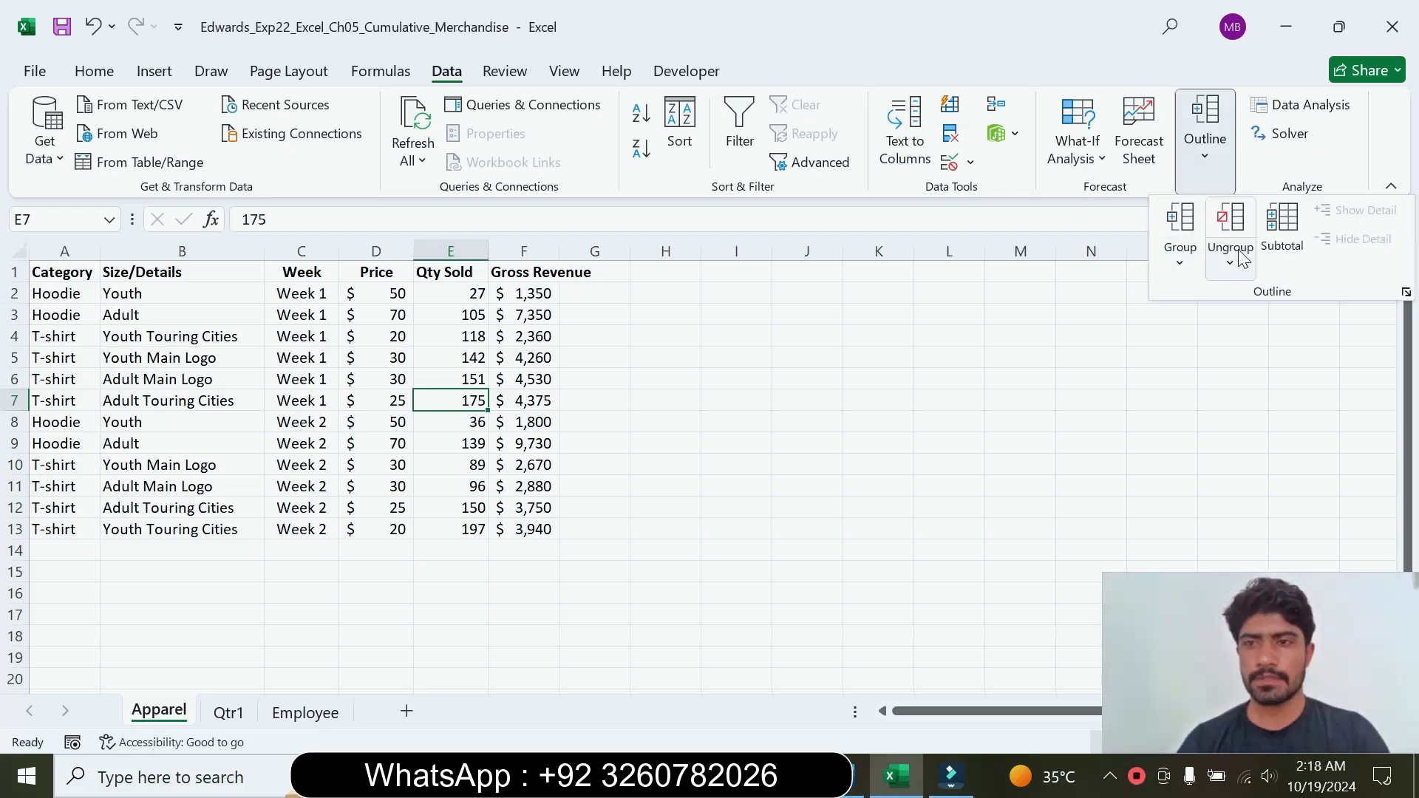
click(1283, 229)
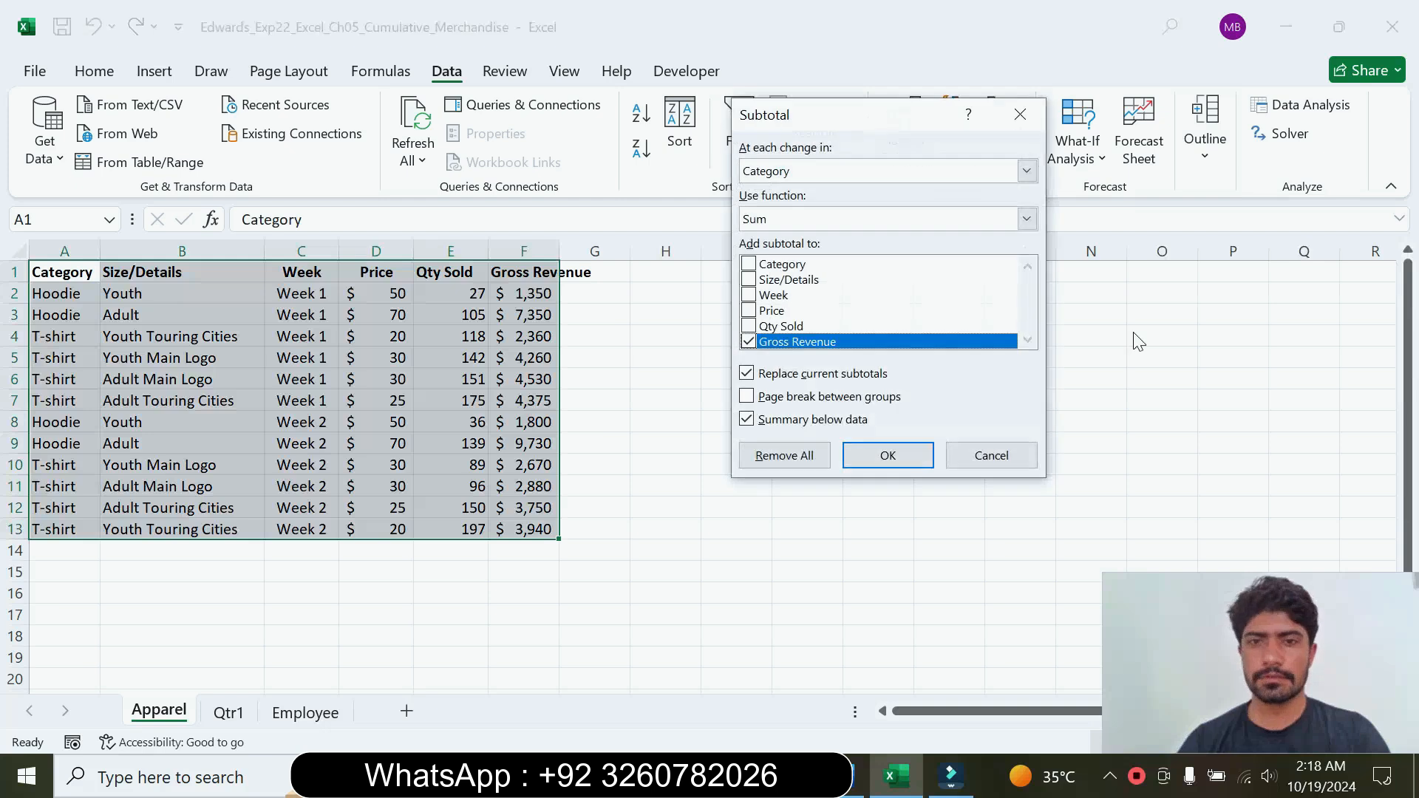
click(852, 780)
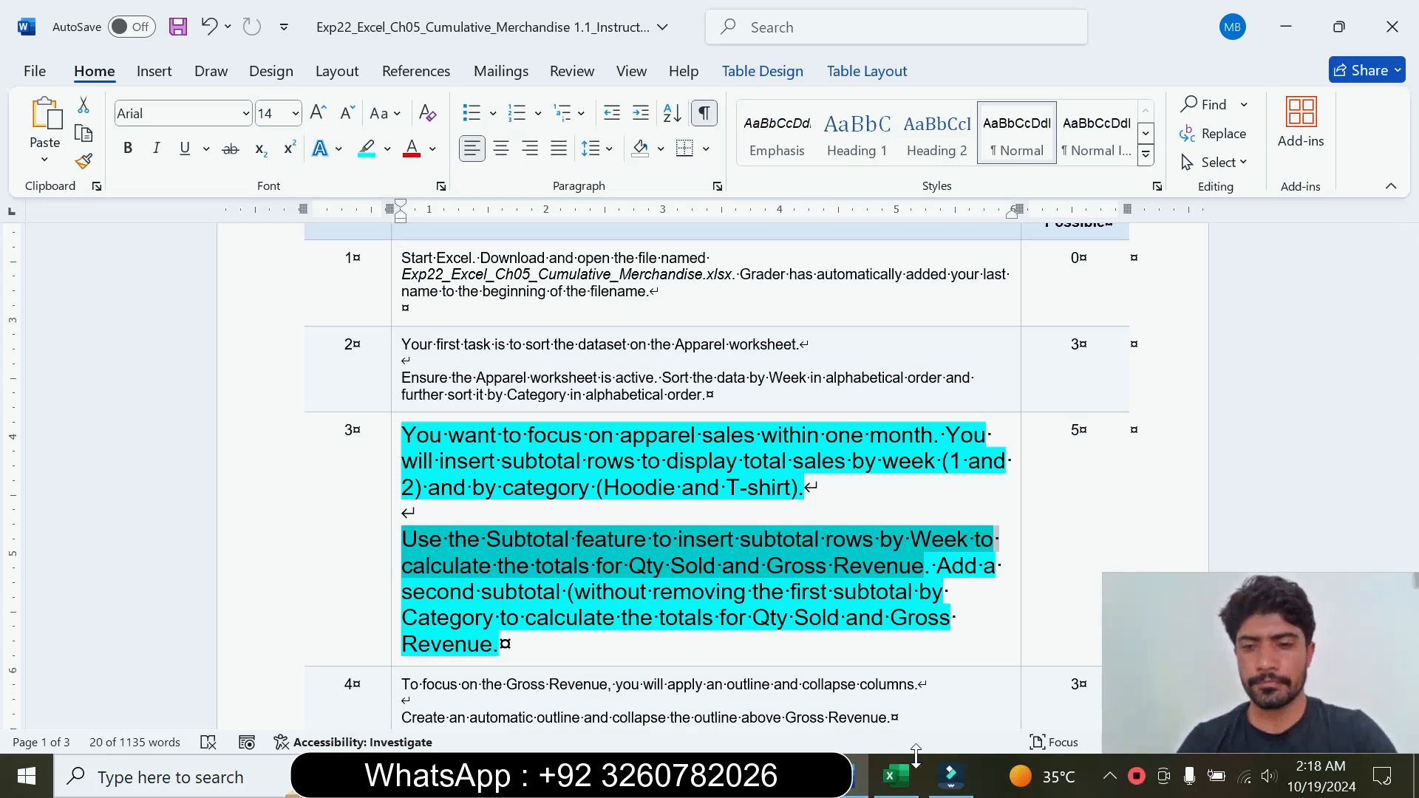
click(900, 779)
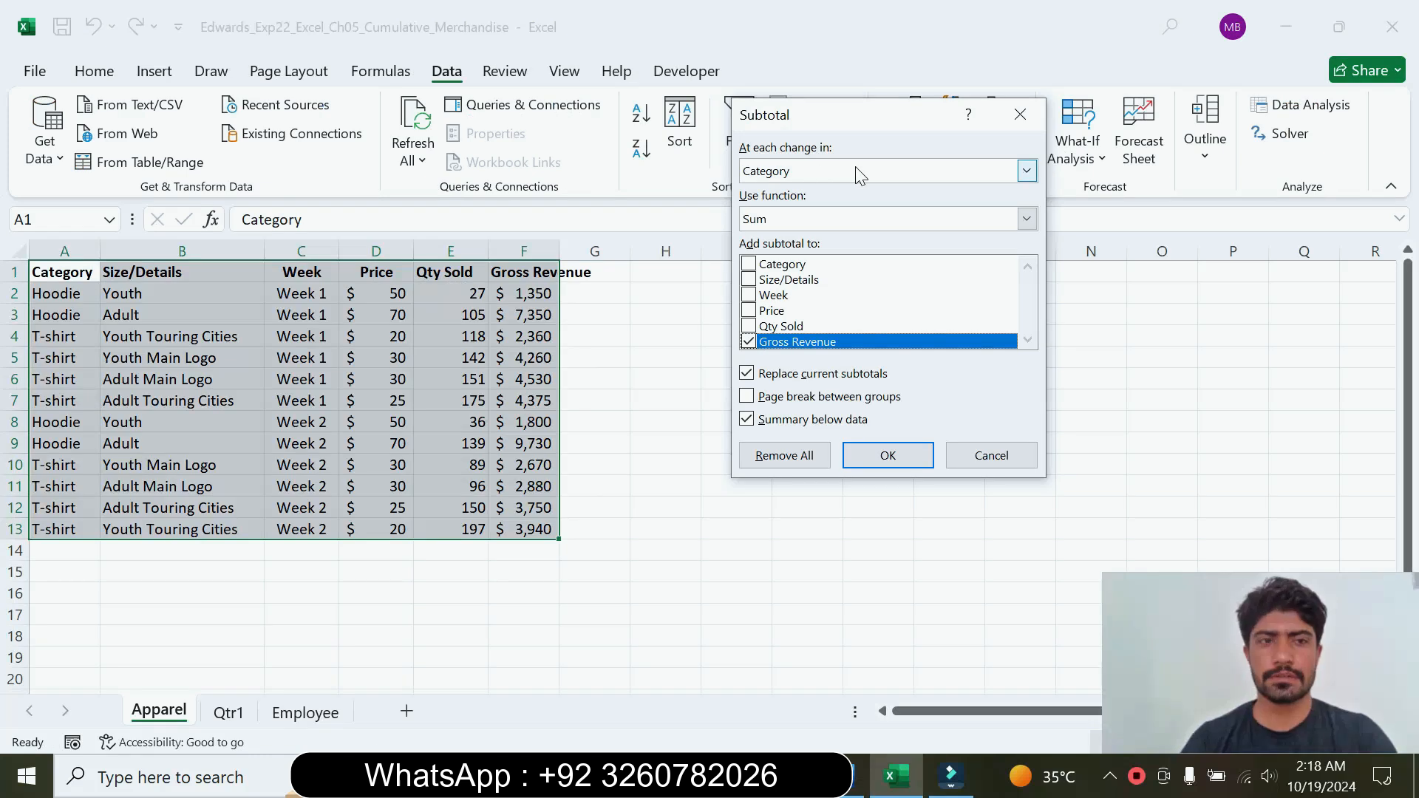
click(1026, 177)
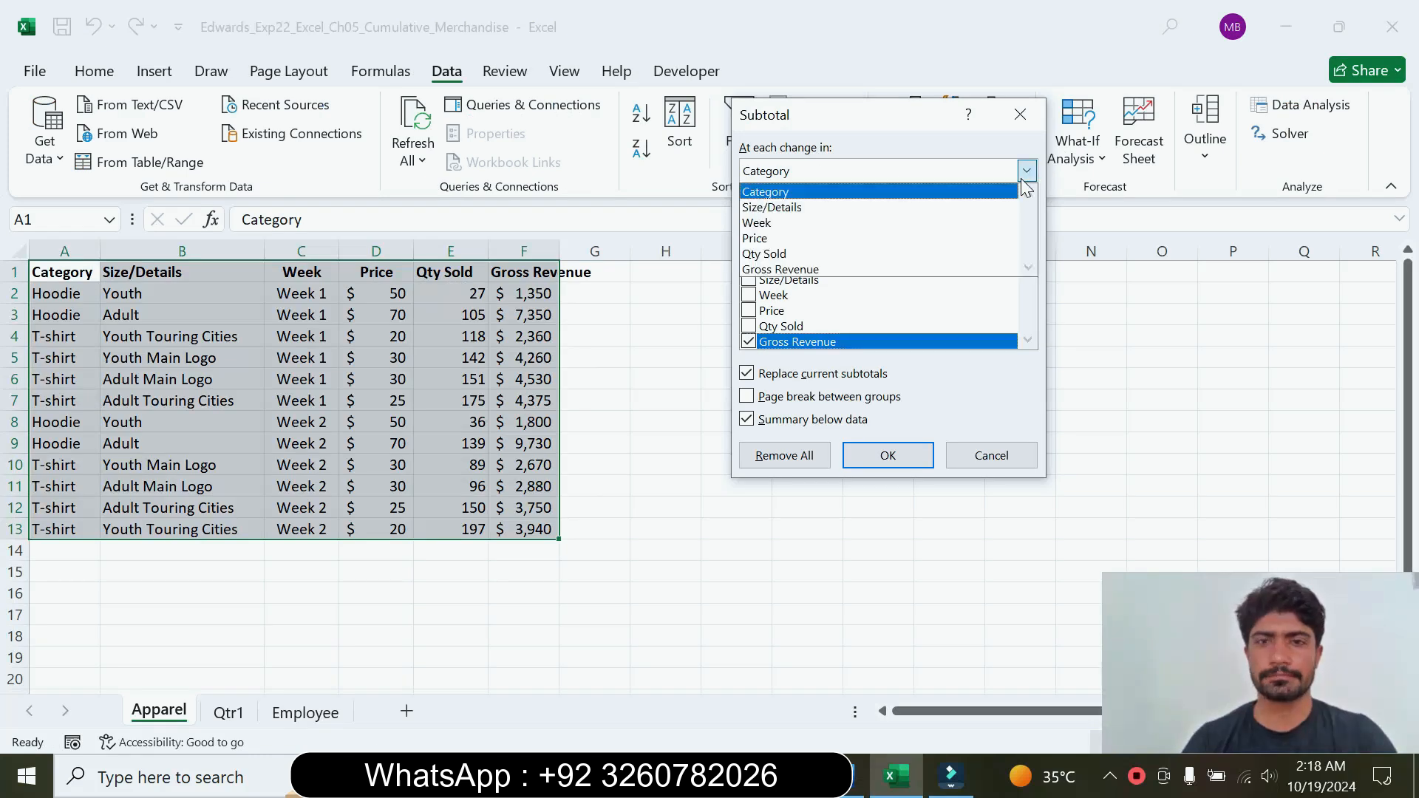
click(828, 223)
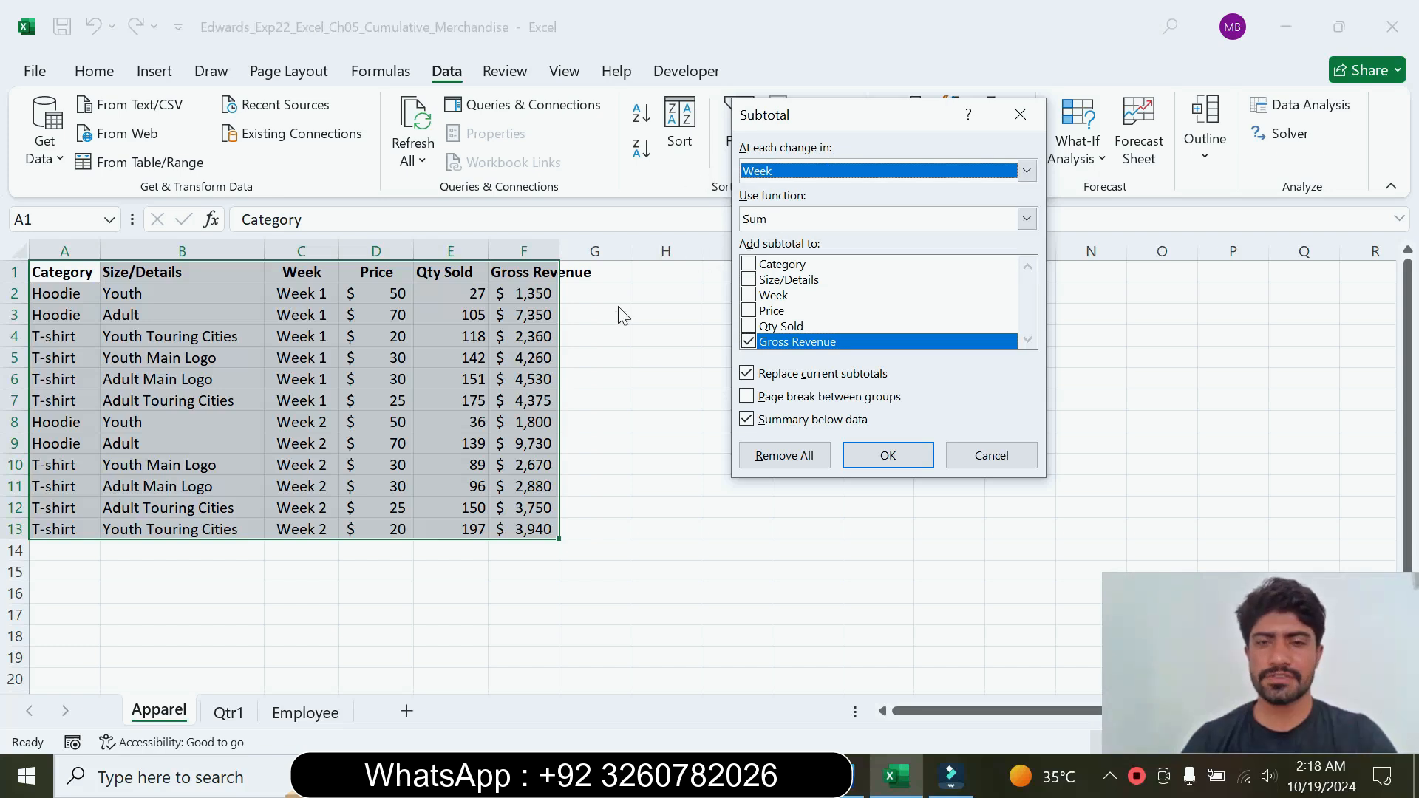
Step: Recheck the Week requirement in the Word instructions, and apply the Excel subtotals with both Qty Sold and Gross Revenue summed
click(857, 776)
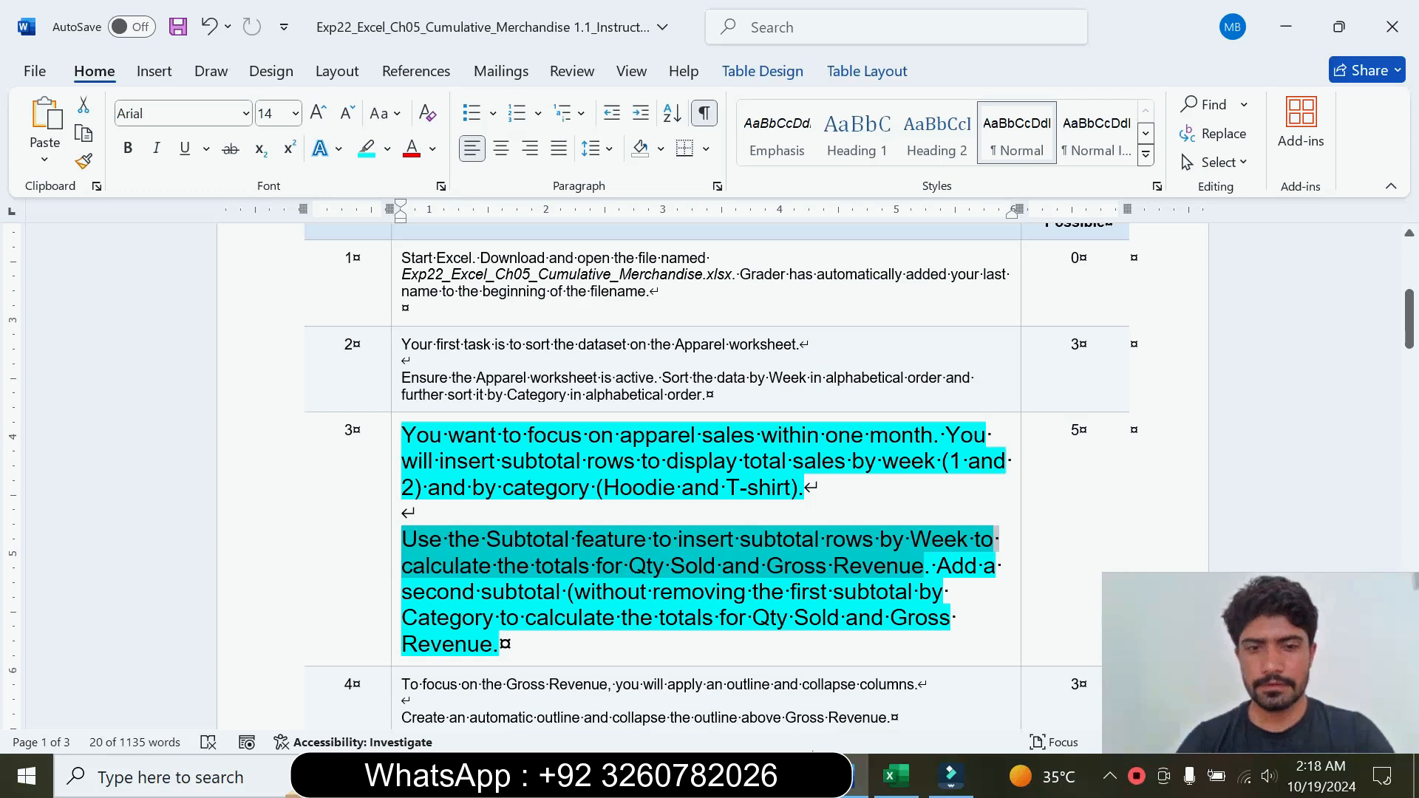
drag(740, 539, 971, 539)
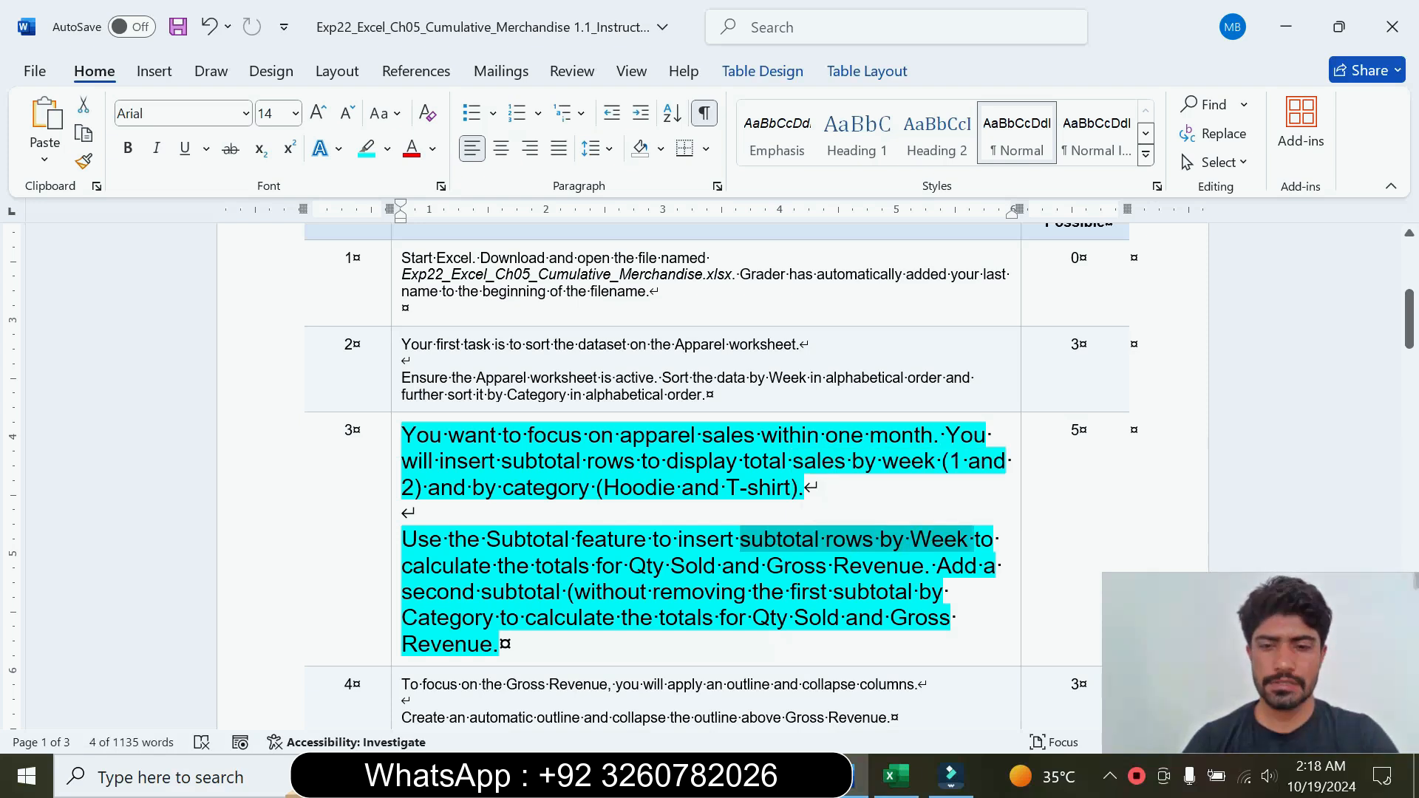
click(893, 776)
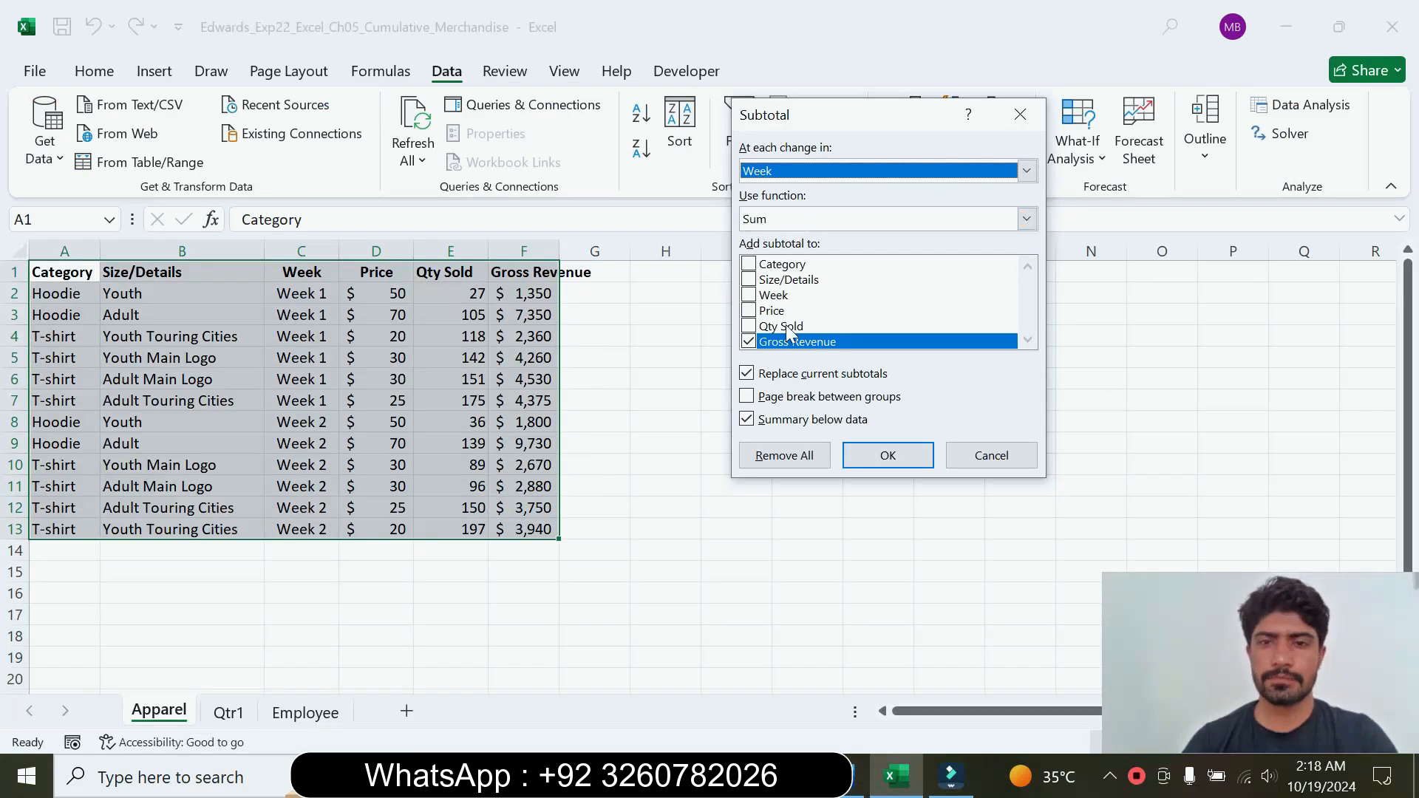
click(748, 326)
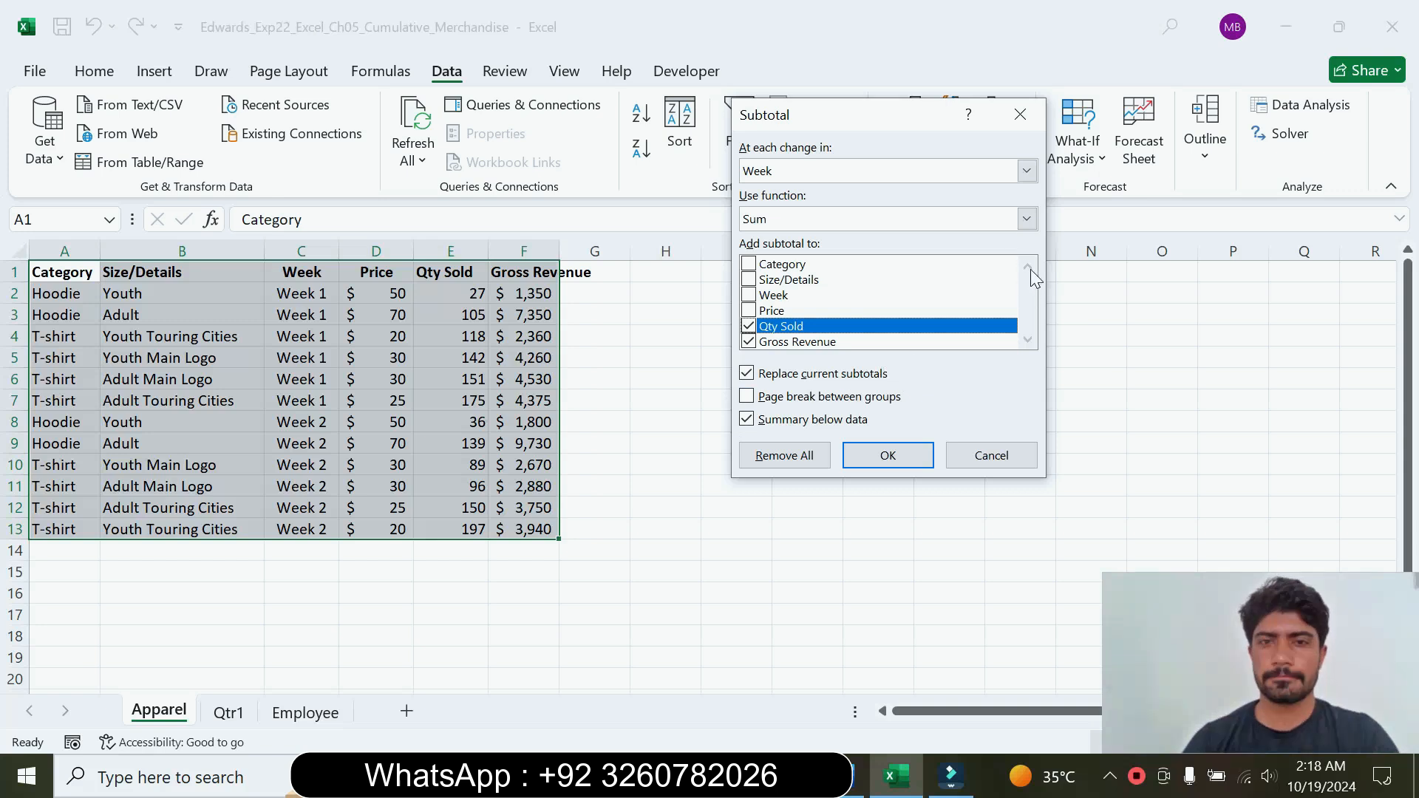
click(891, 457)
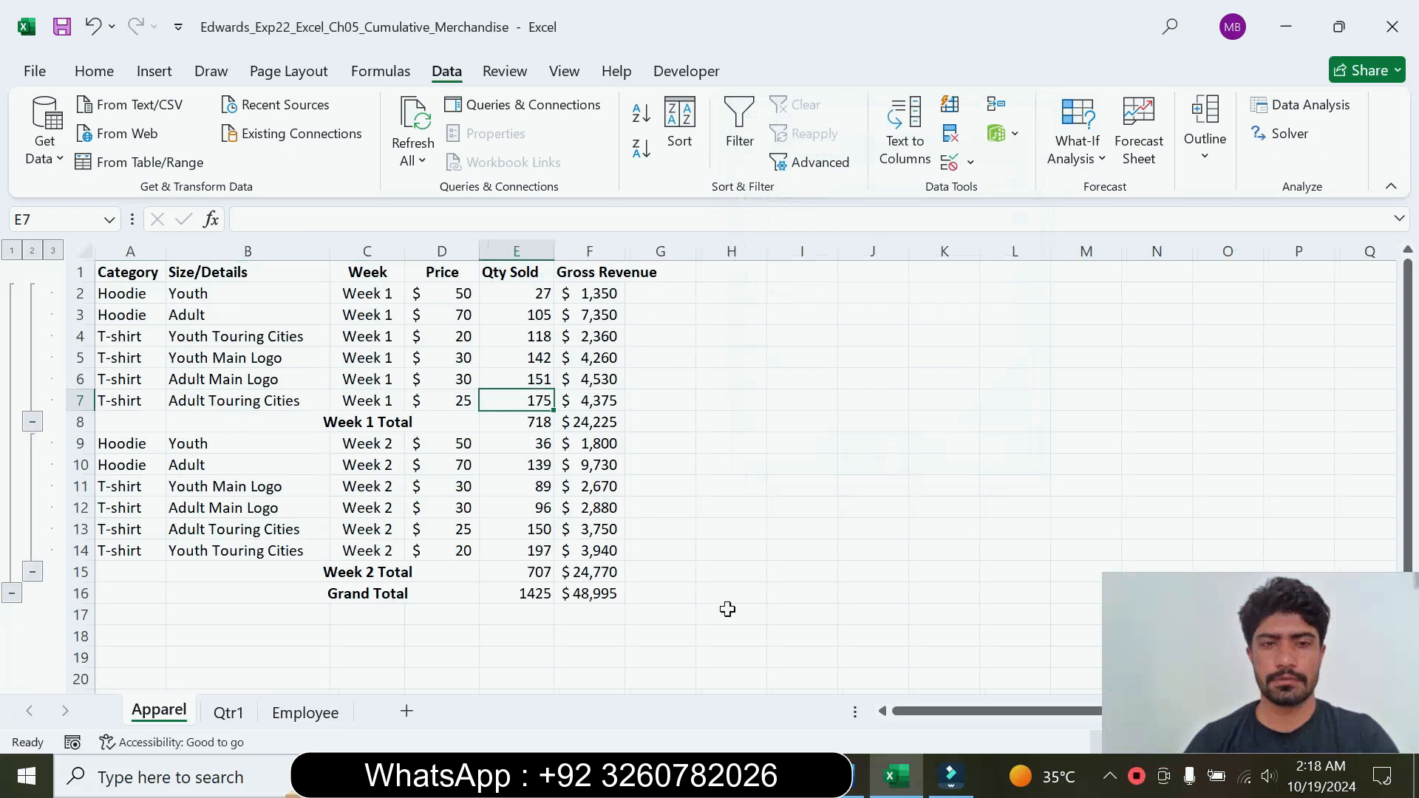
Step: Read the second subtotal requirement in Word, and set up another Excel Subtotal by Category using Sum
click(842, 775)
drag(937, 566, 955, 618)
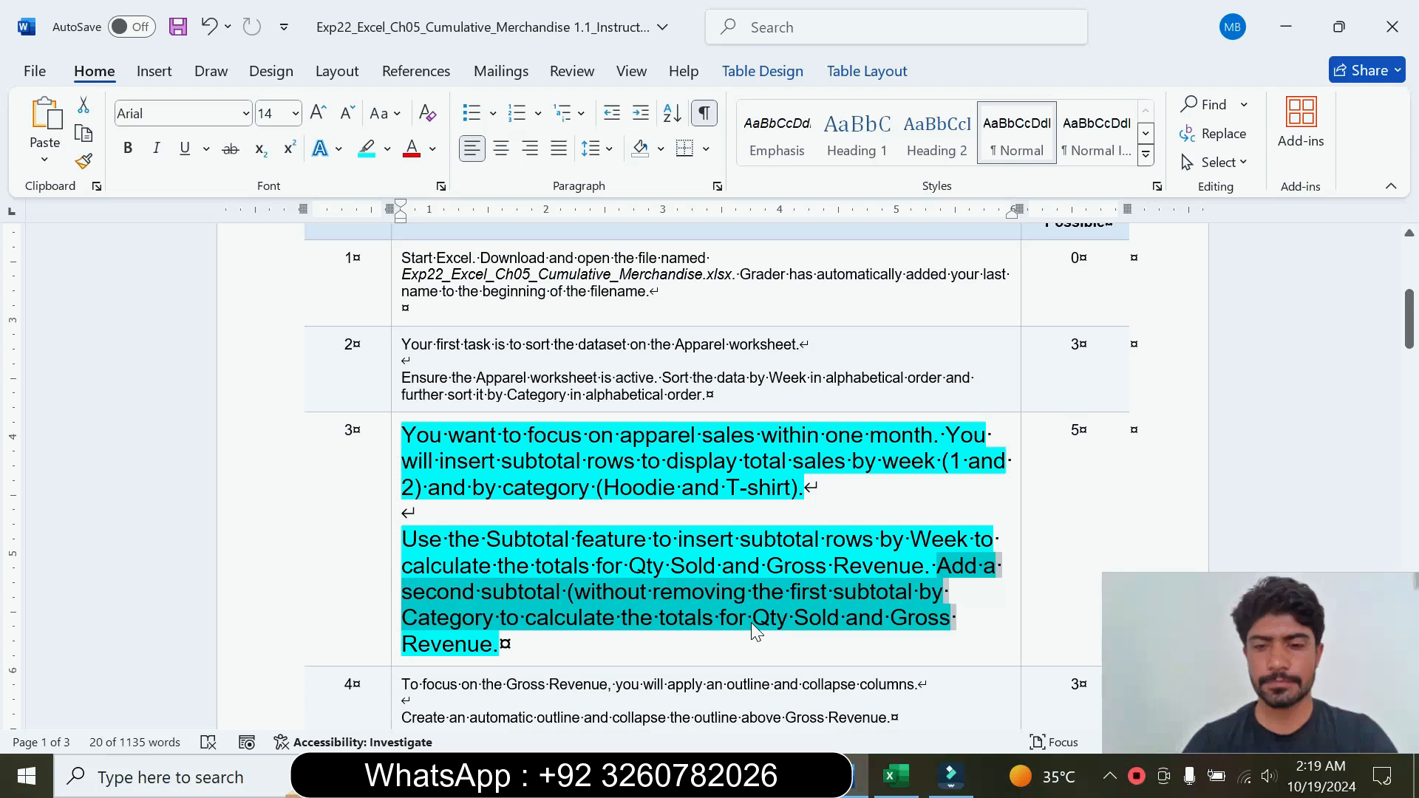
click(897, 776)
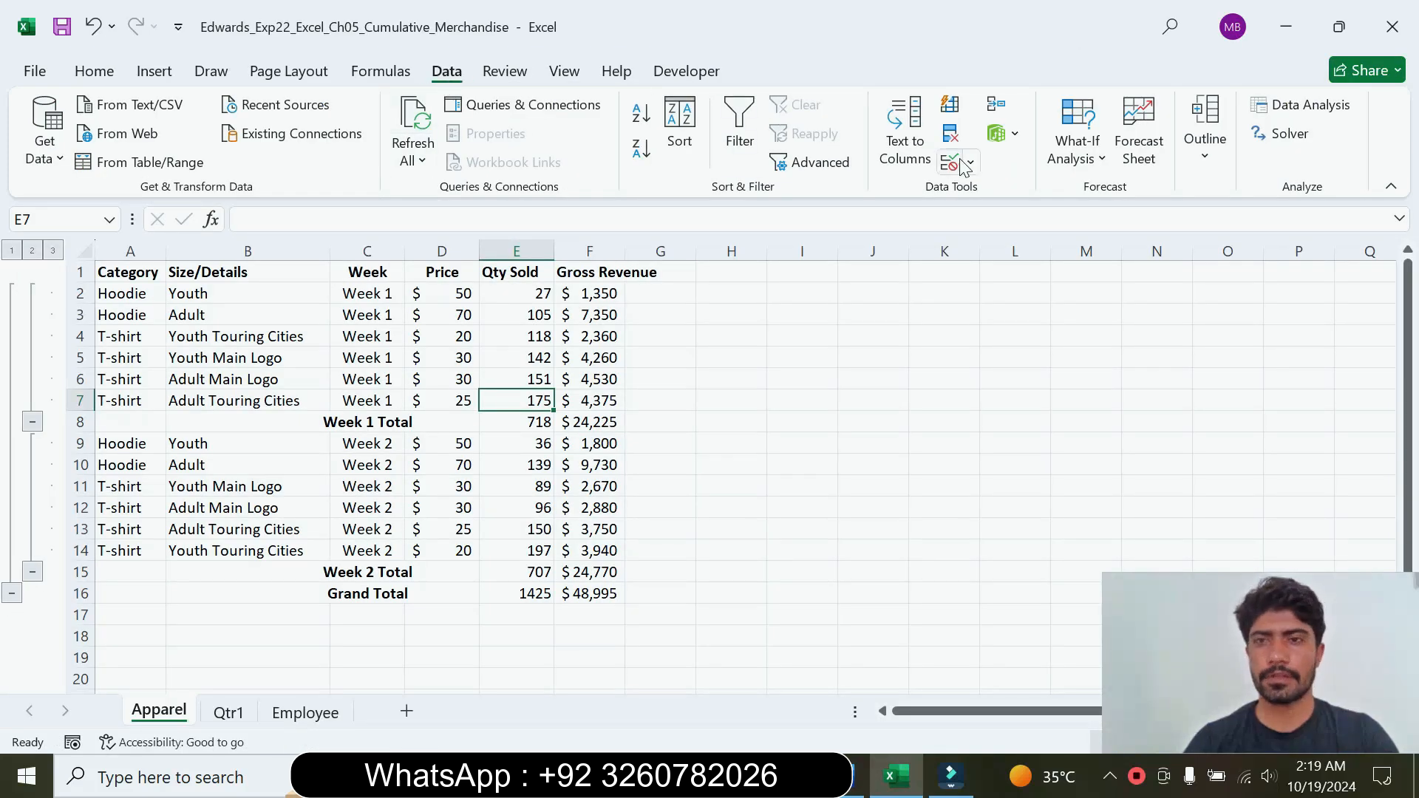
click(1209, 166)
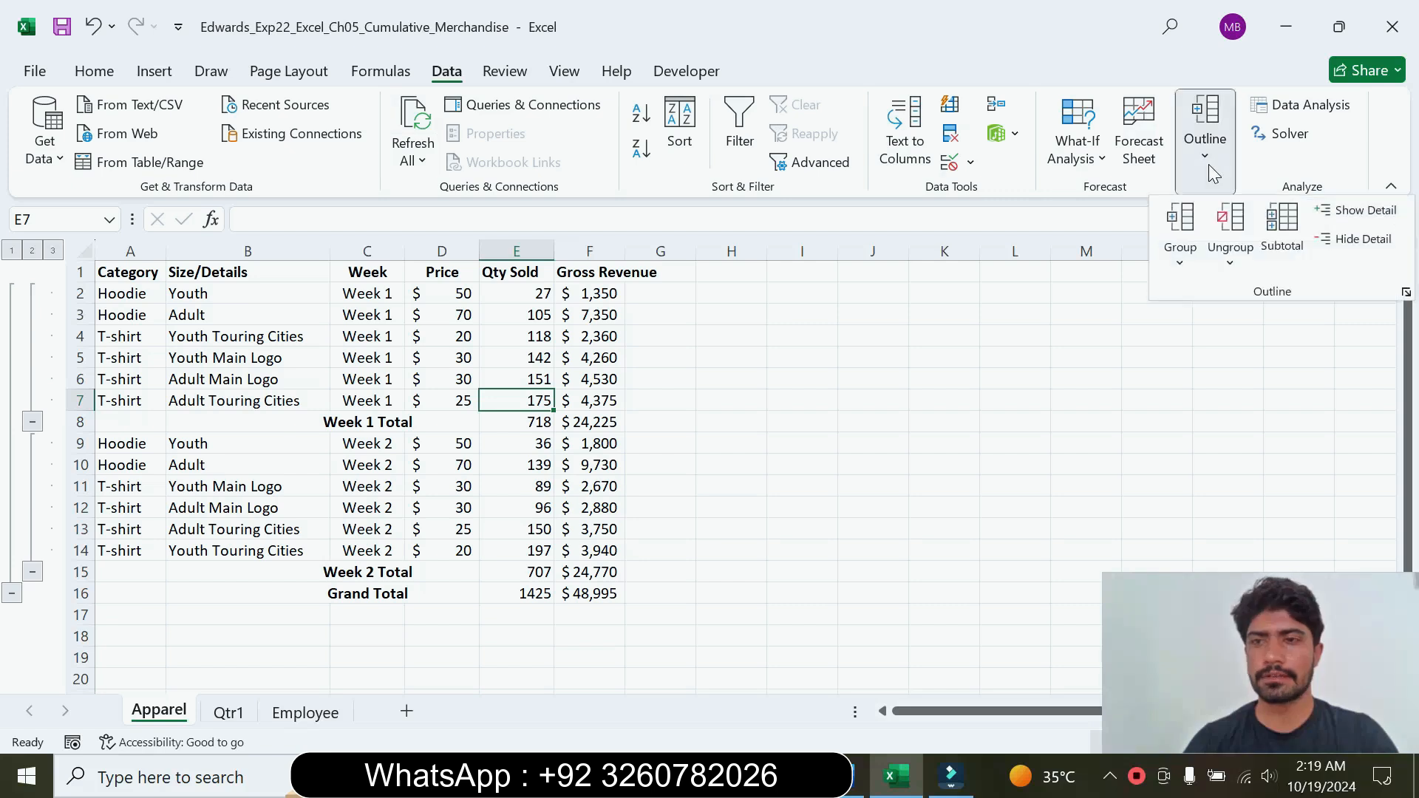
click(1290, 240)
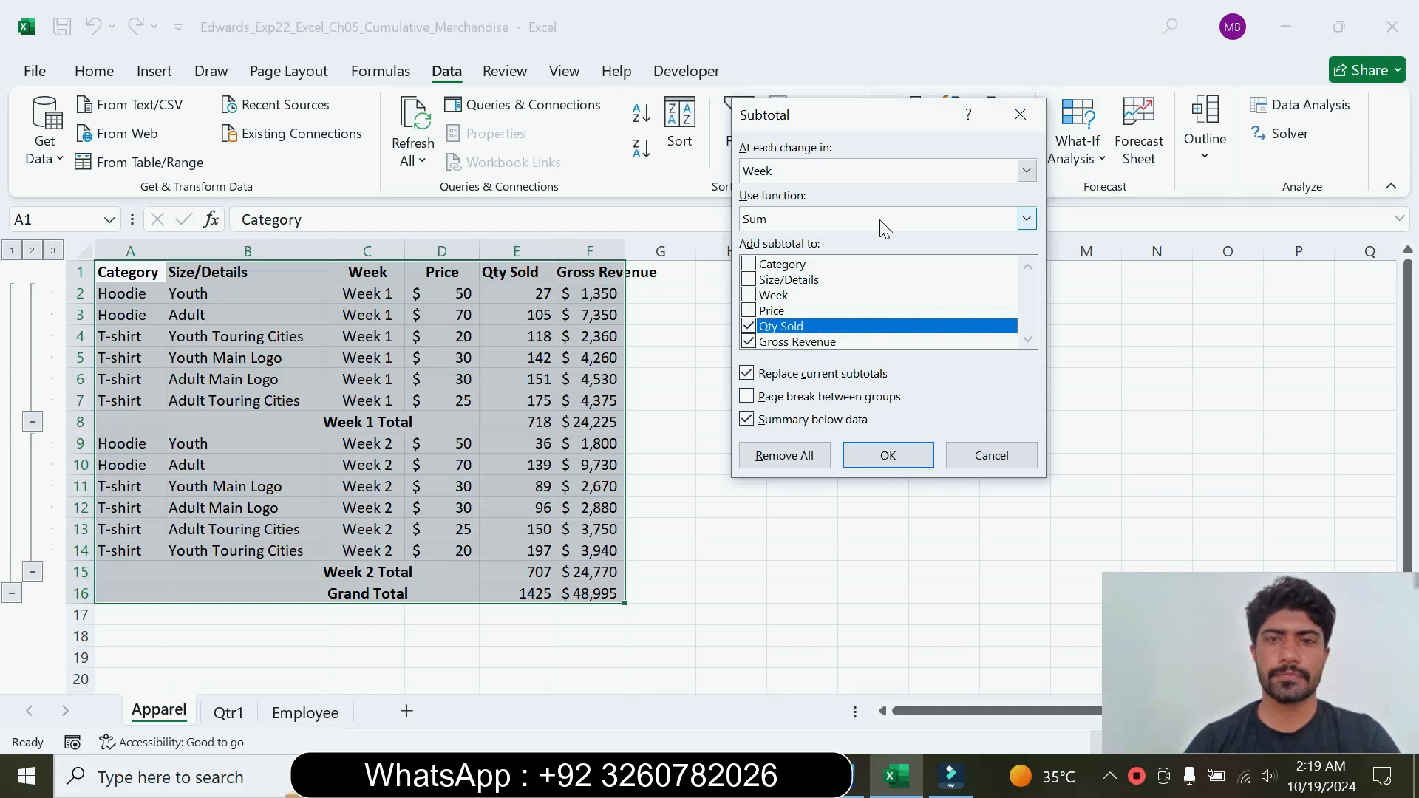
click(1025, 177)
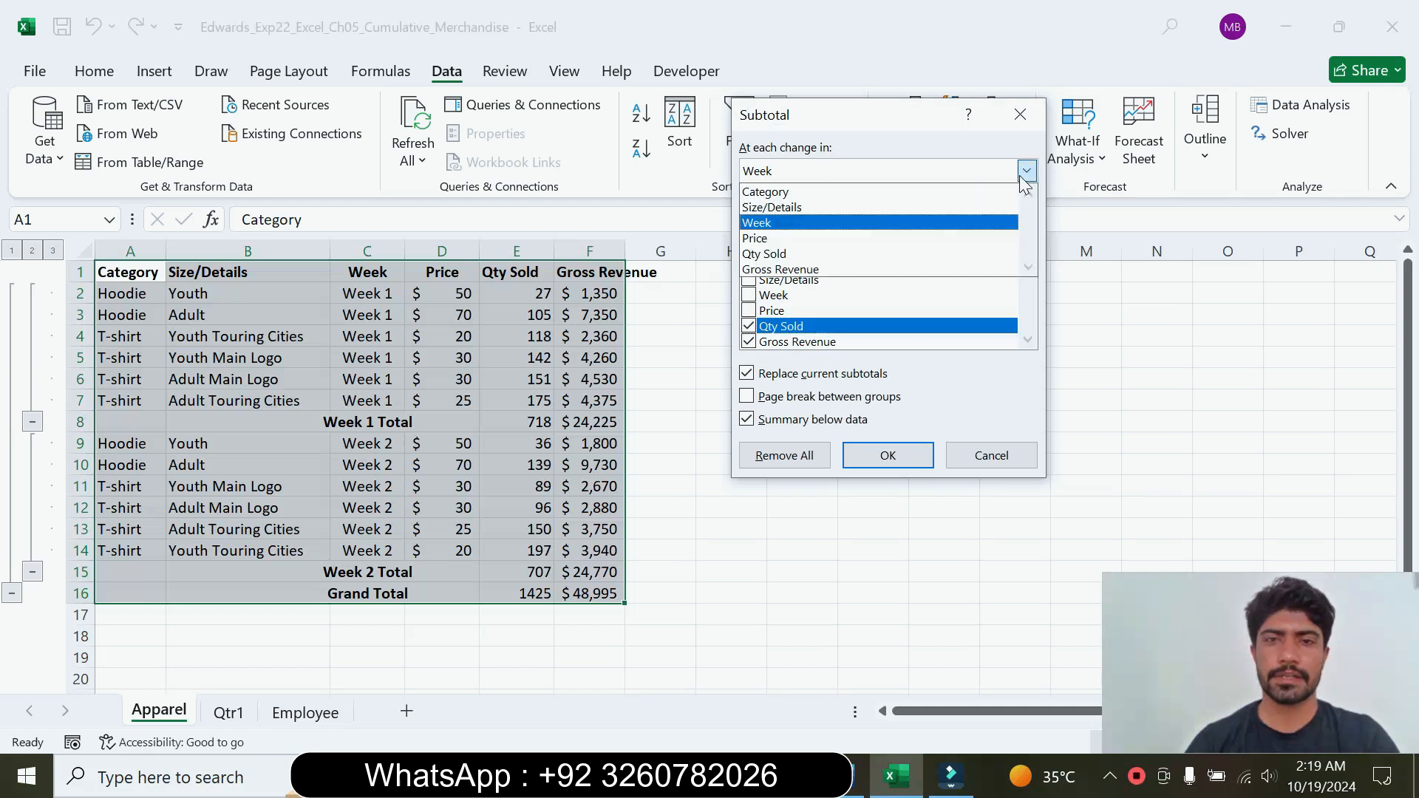
click(854, 192)
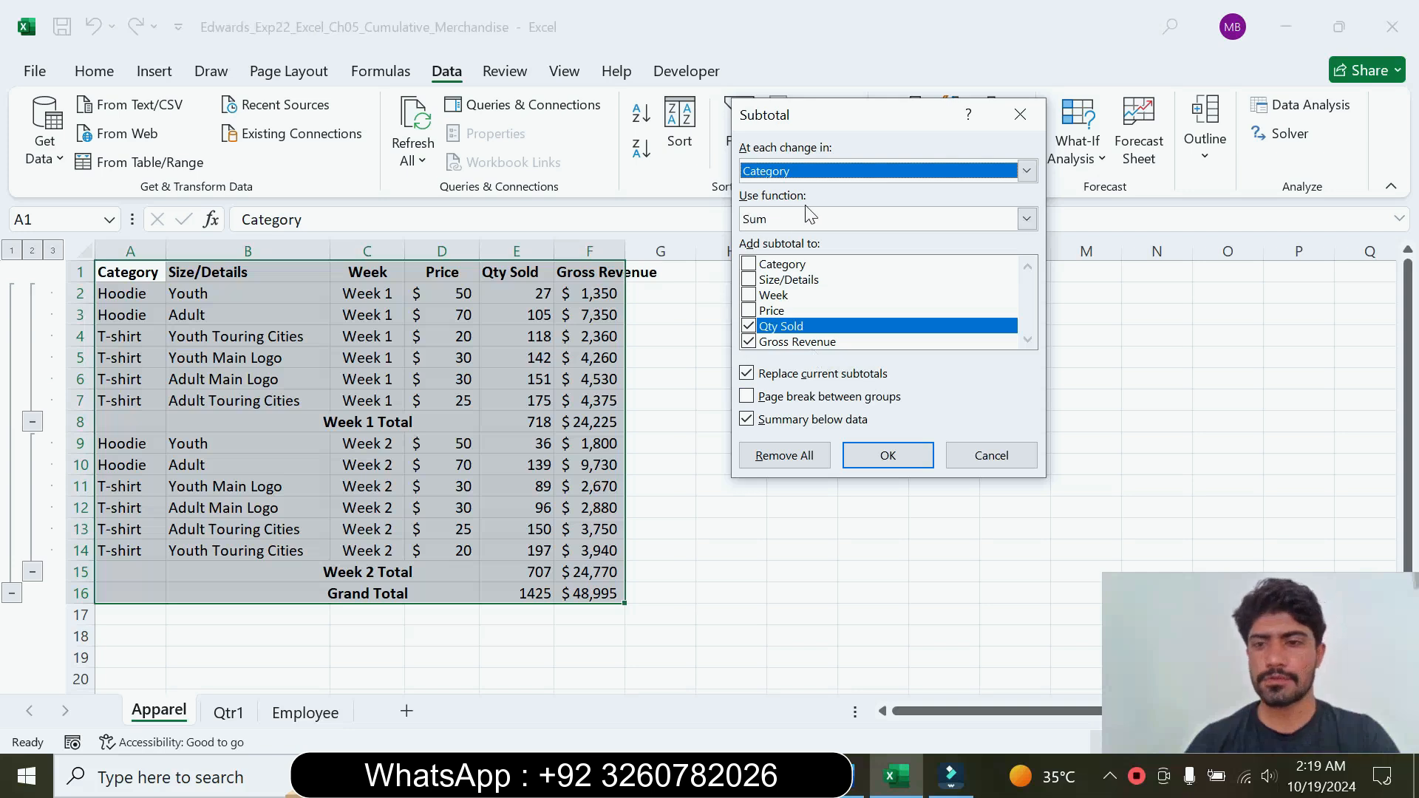
click(1026, 219)
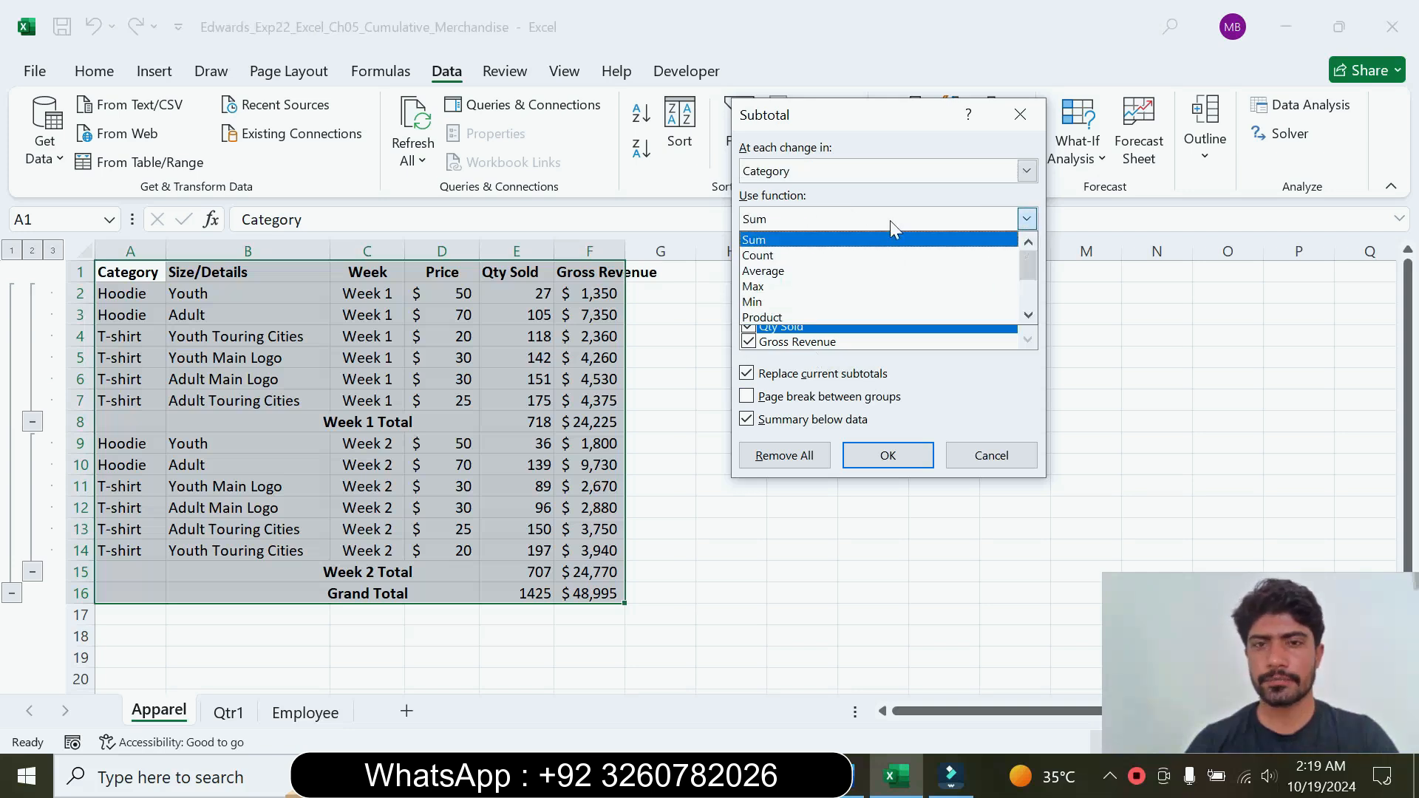
click(813, 241)
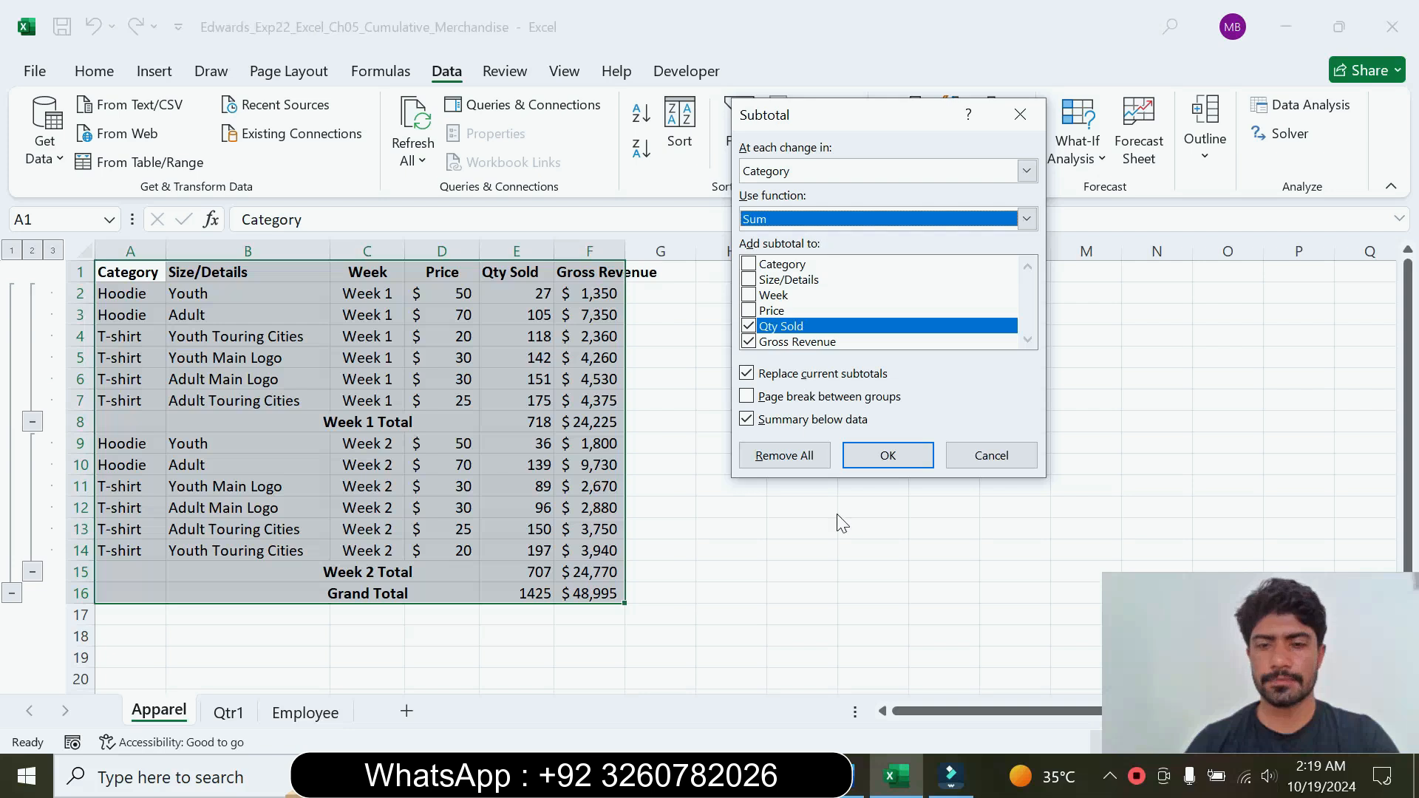
Step: Check the Word note about not removing the first subtotal, and apply the Category subtotals in Excel without replacing the current ones
click(849, 789)
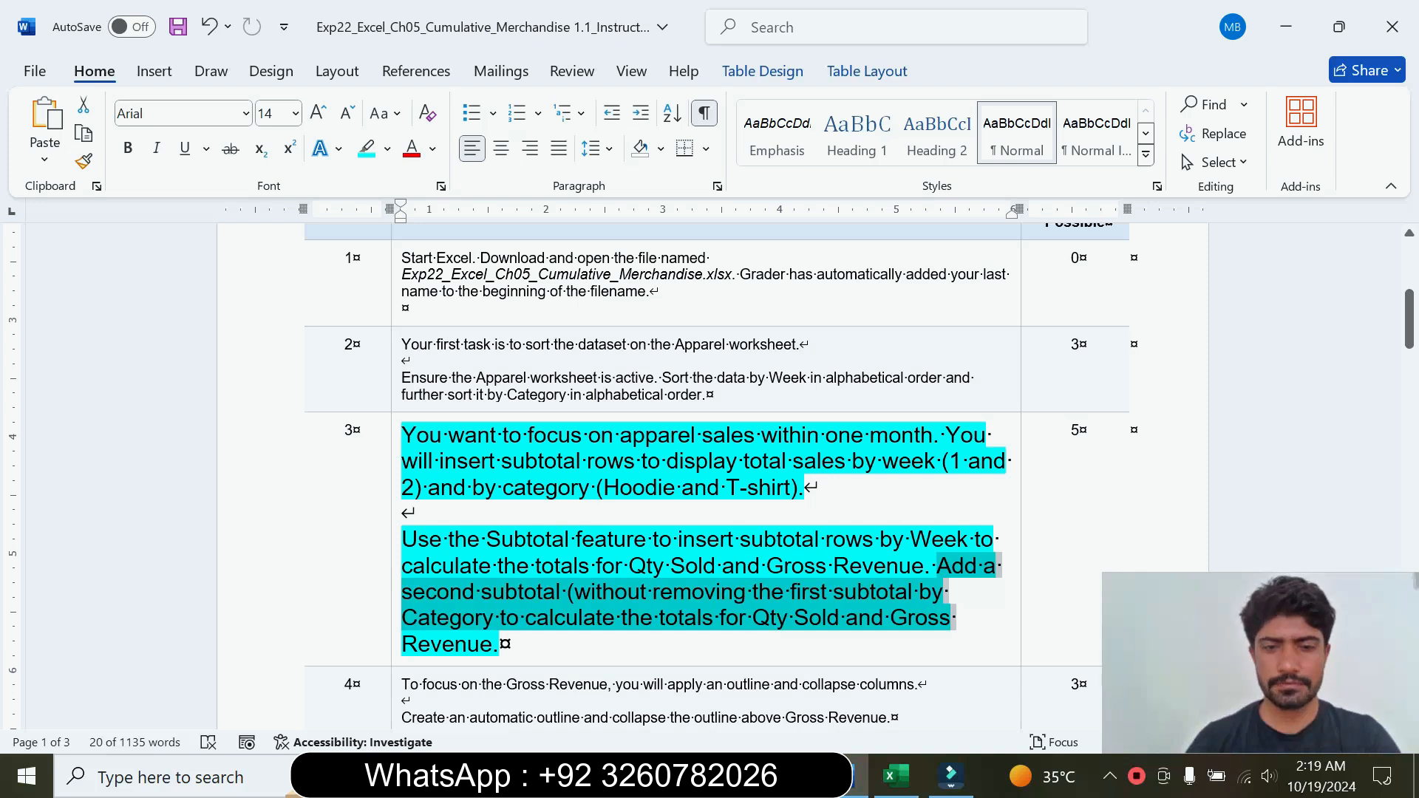
click(676, 595)
drag(694, 594, 917, 595)
click(895, 776)
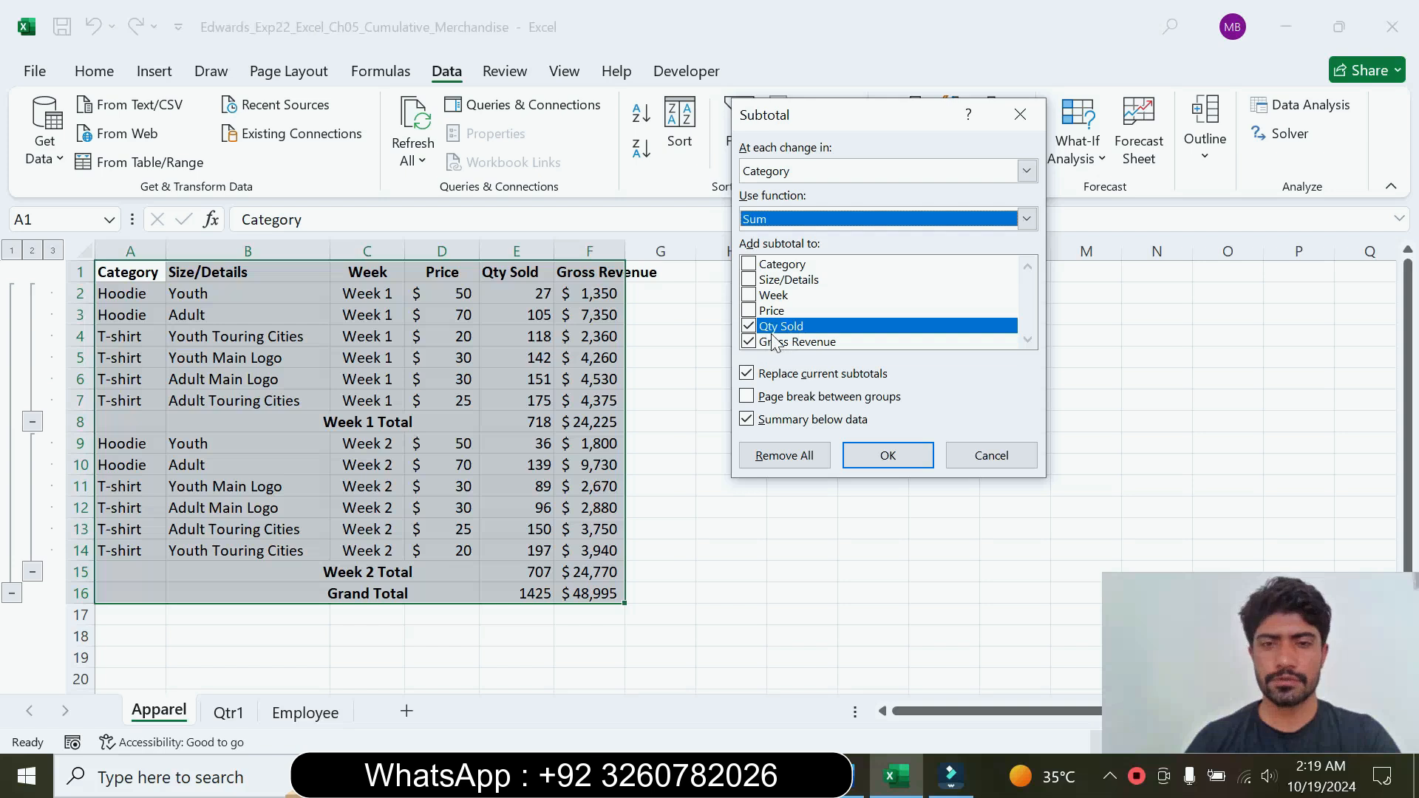
click(755, 377)
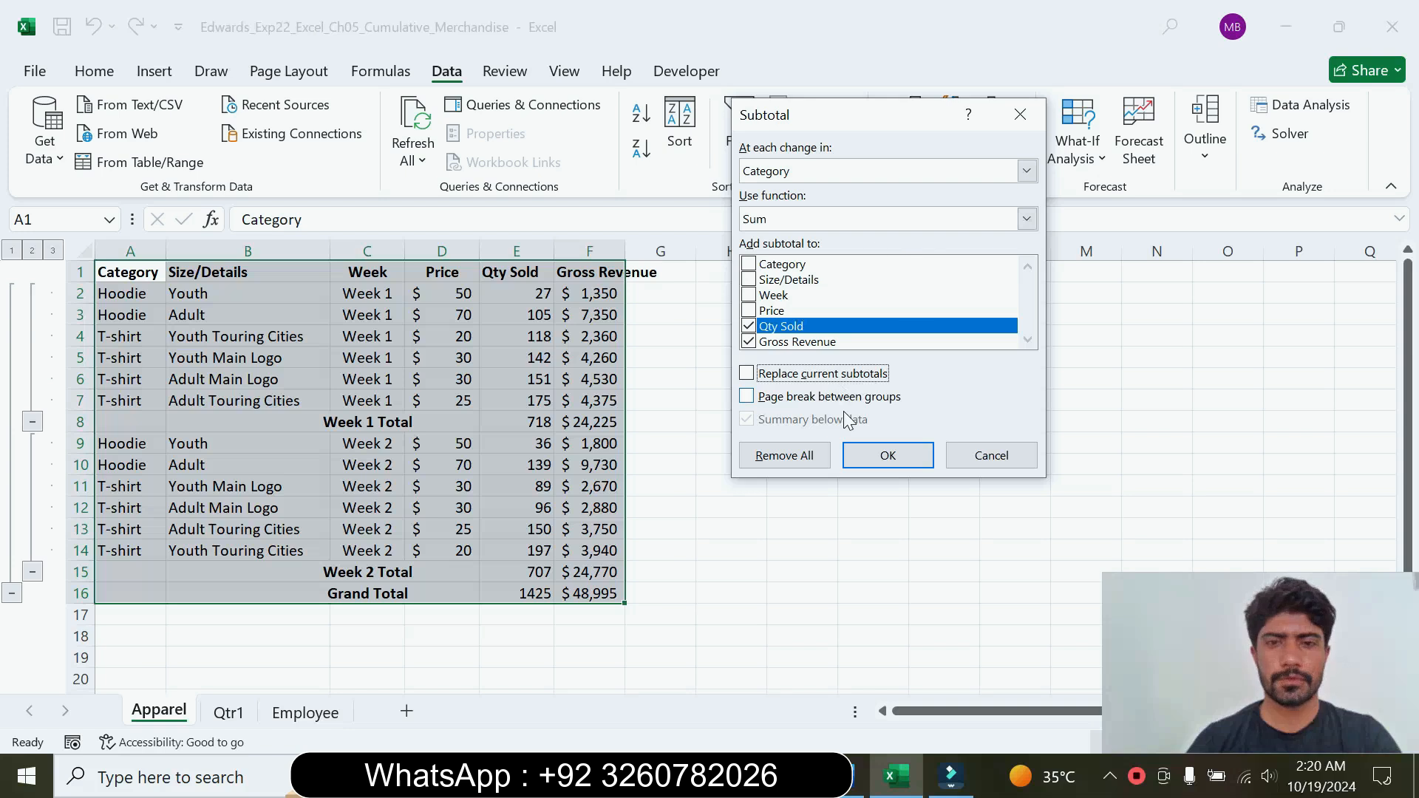
click(886, 454)
click(529, 399)
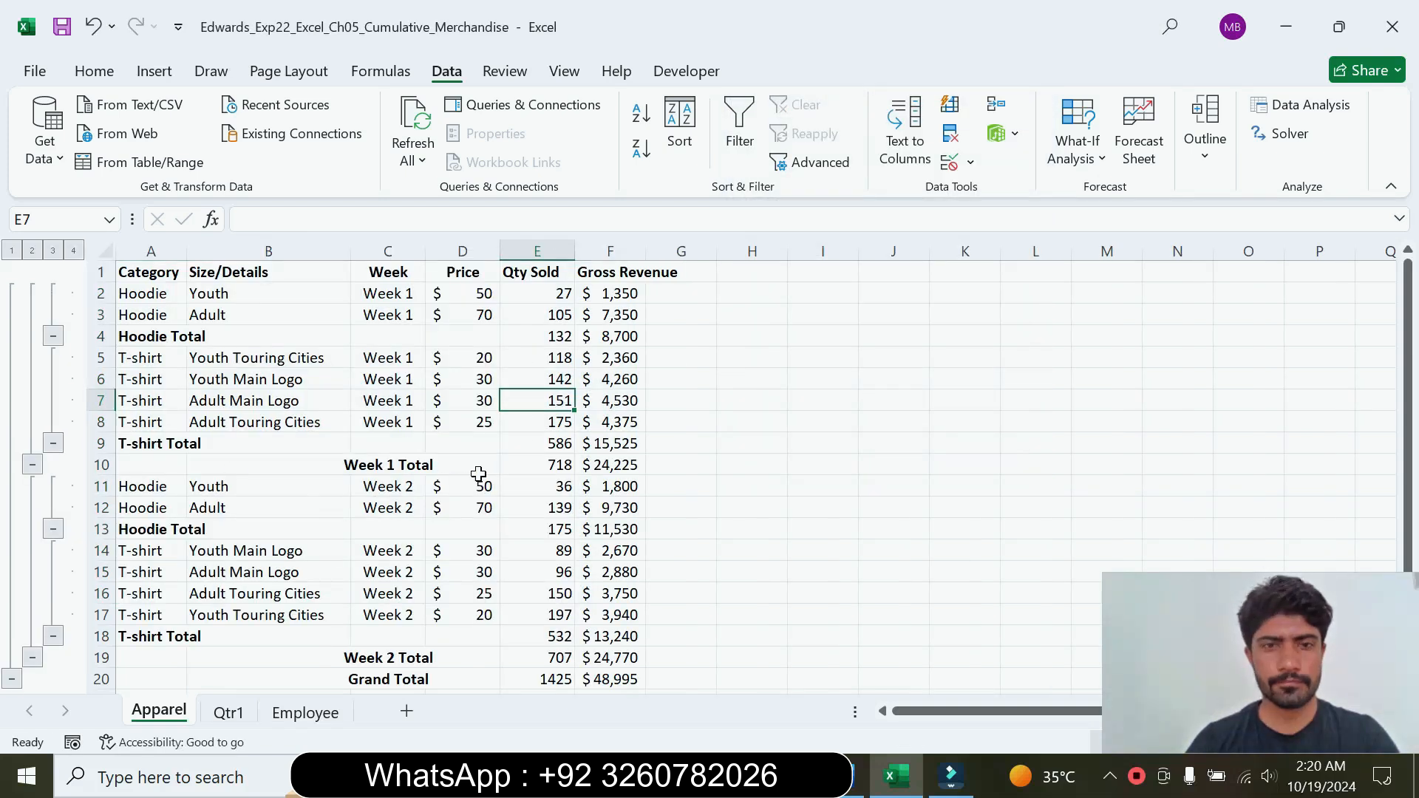
Step: Return to the Word instructions and reset the step 3 text to 9 pt without highlighting
click(849, 785)
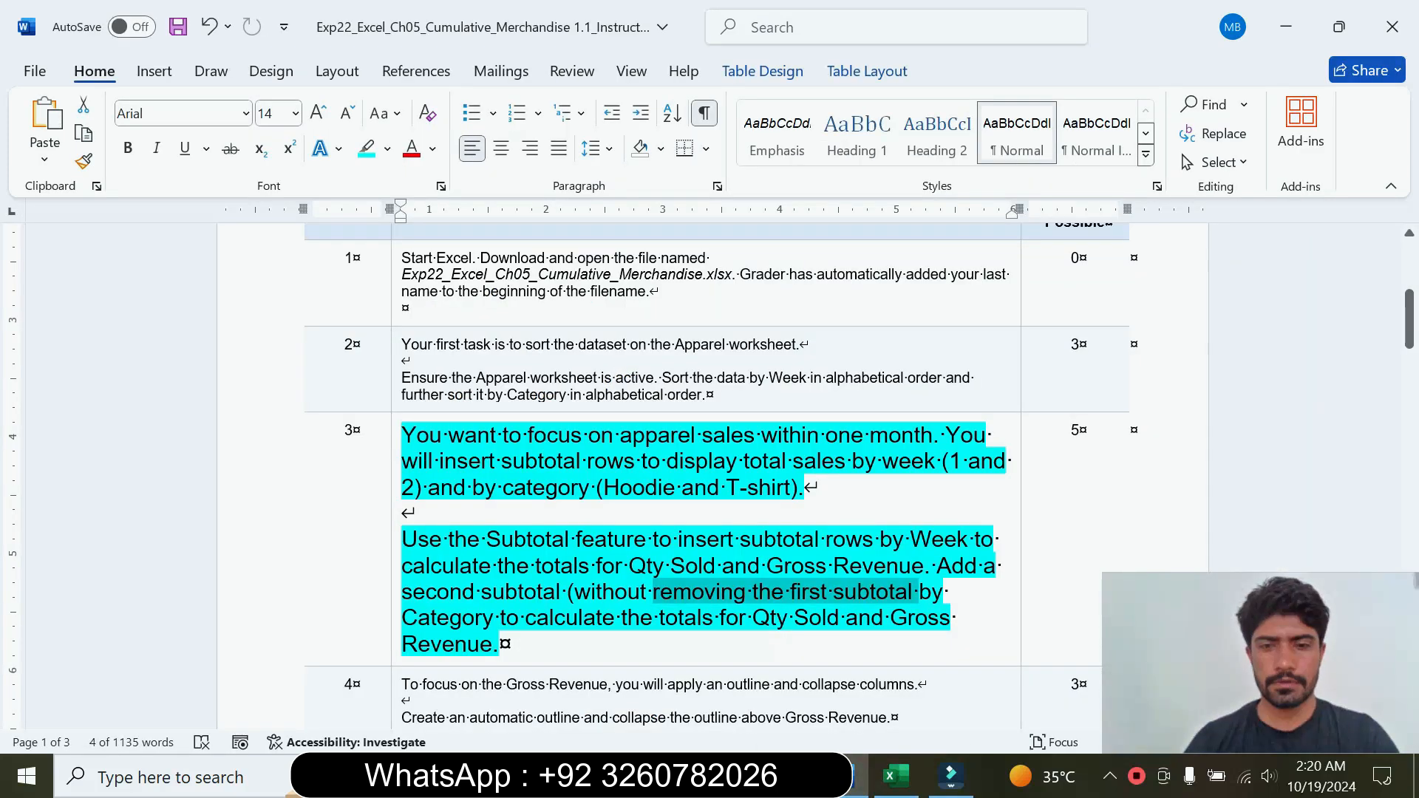
click(394, 581)
click(529, 510)
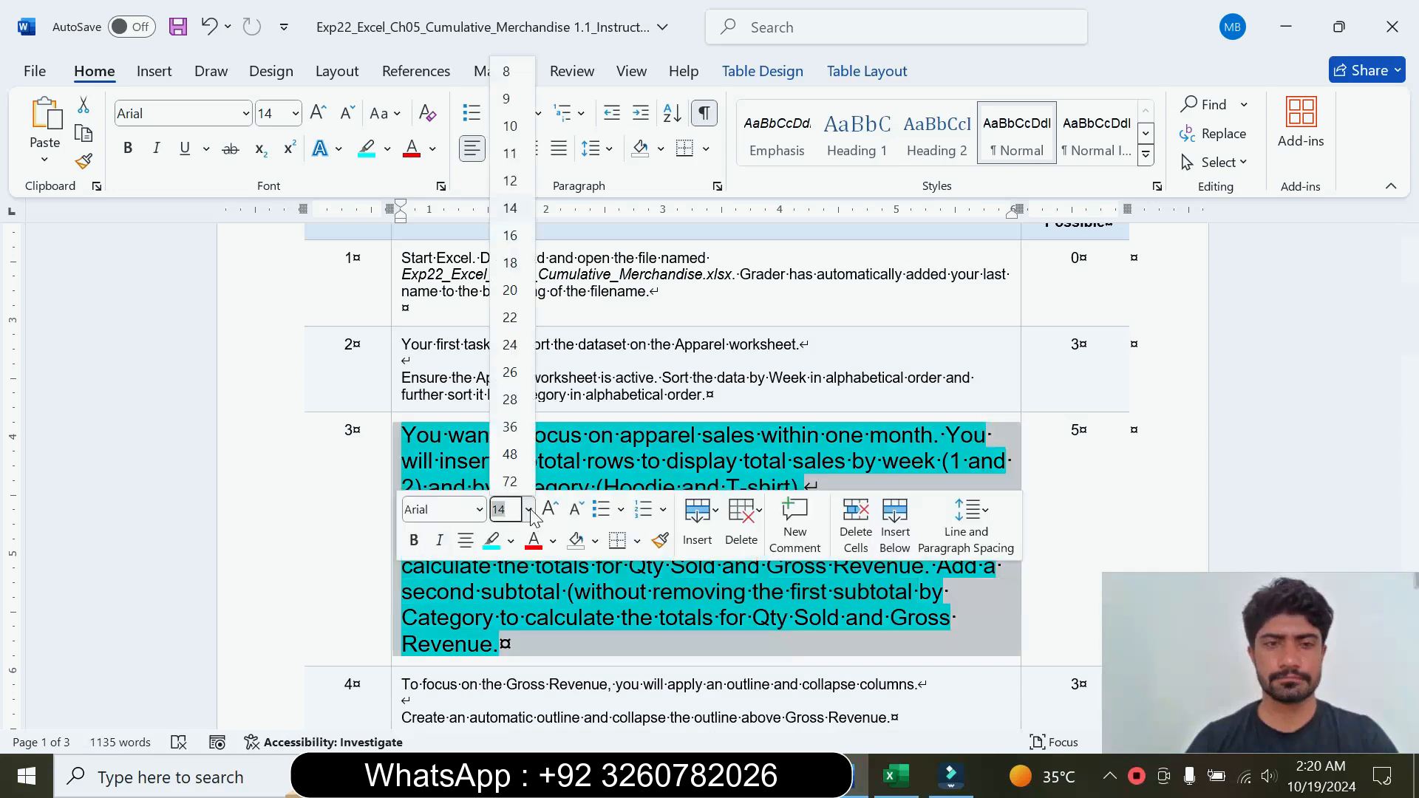
click(507, 98)
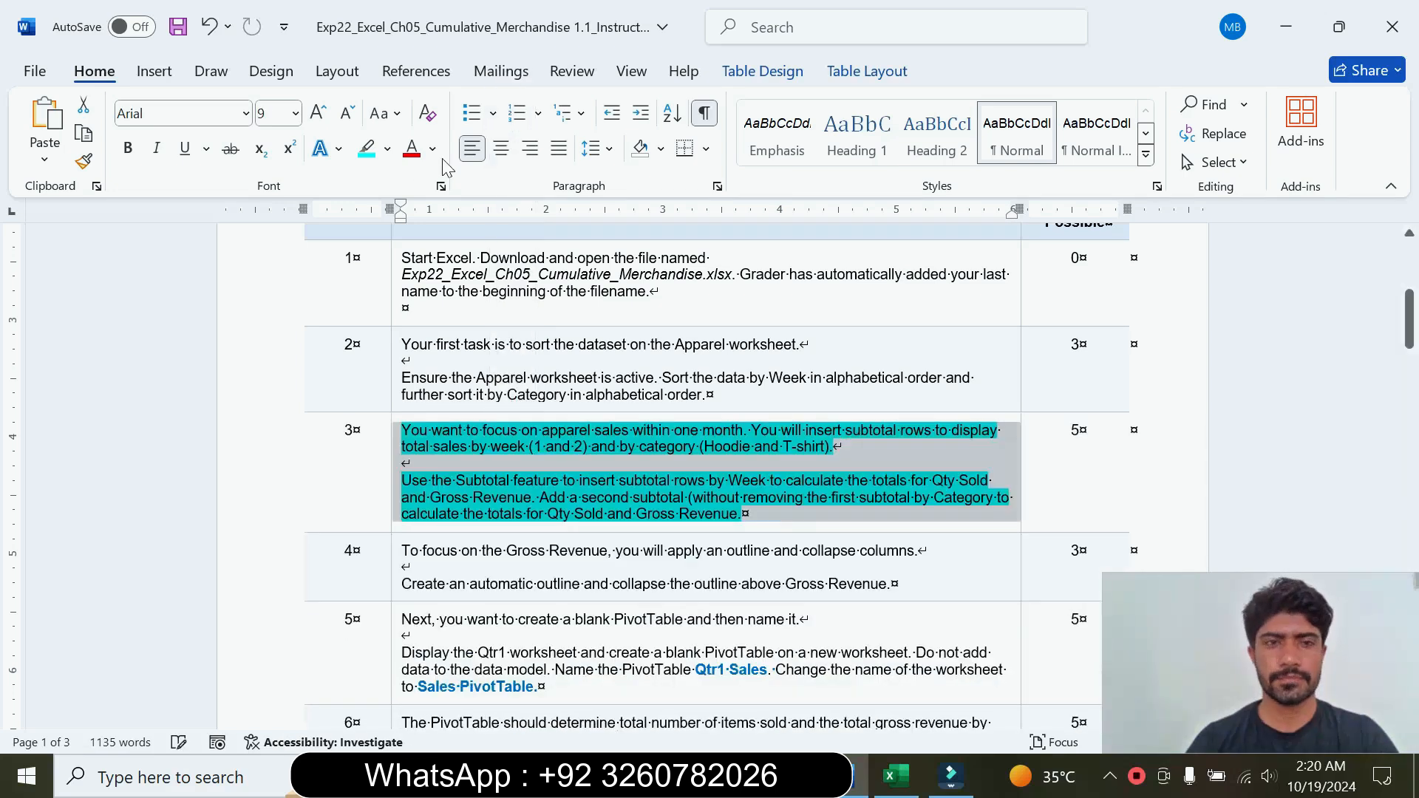
click(387, 148)
click(425, 327)
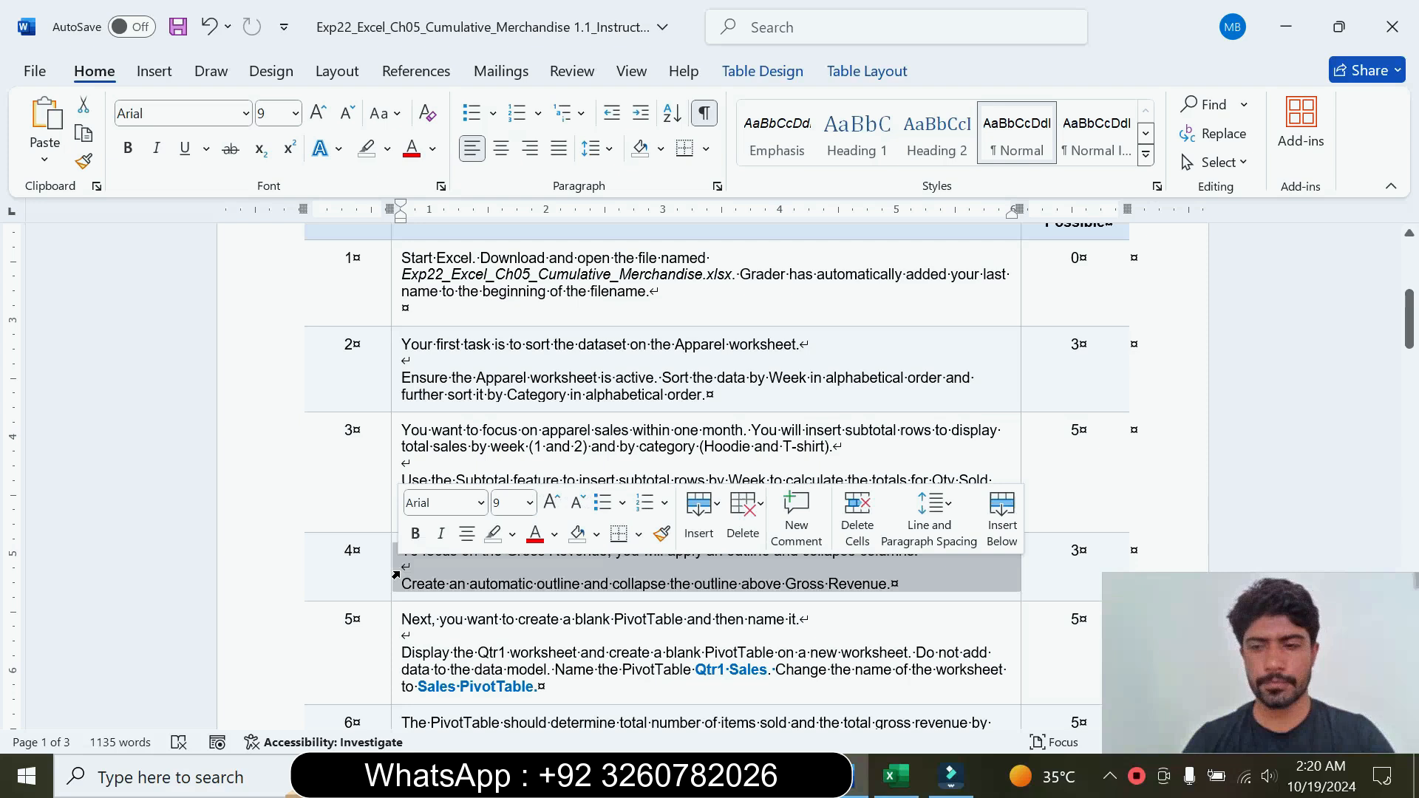
Step: Enlarge the step 4 instruction text to 18 pt and highlight it in turquoise
click(530, 502)
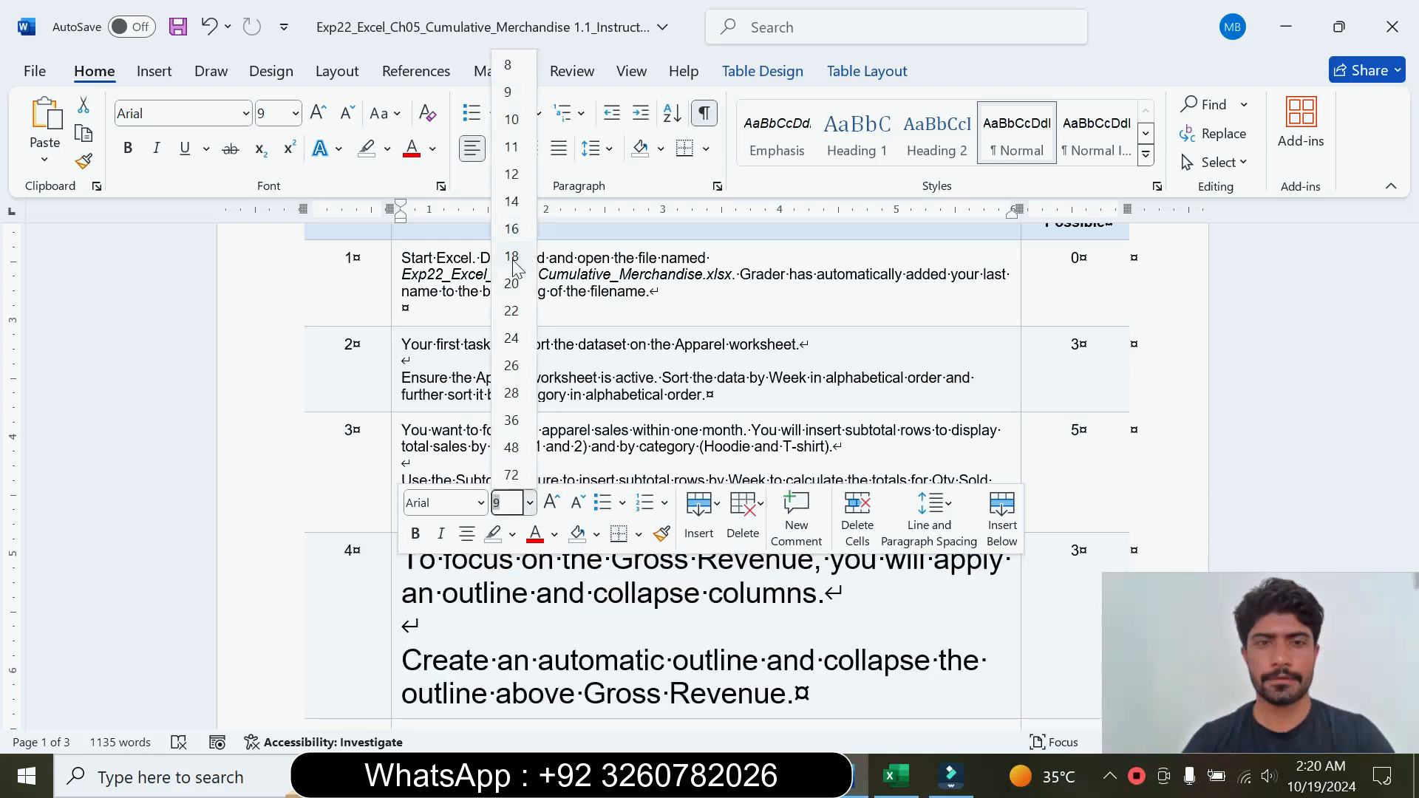
click(512, 256)
click(388, 149)
click(437, 225)
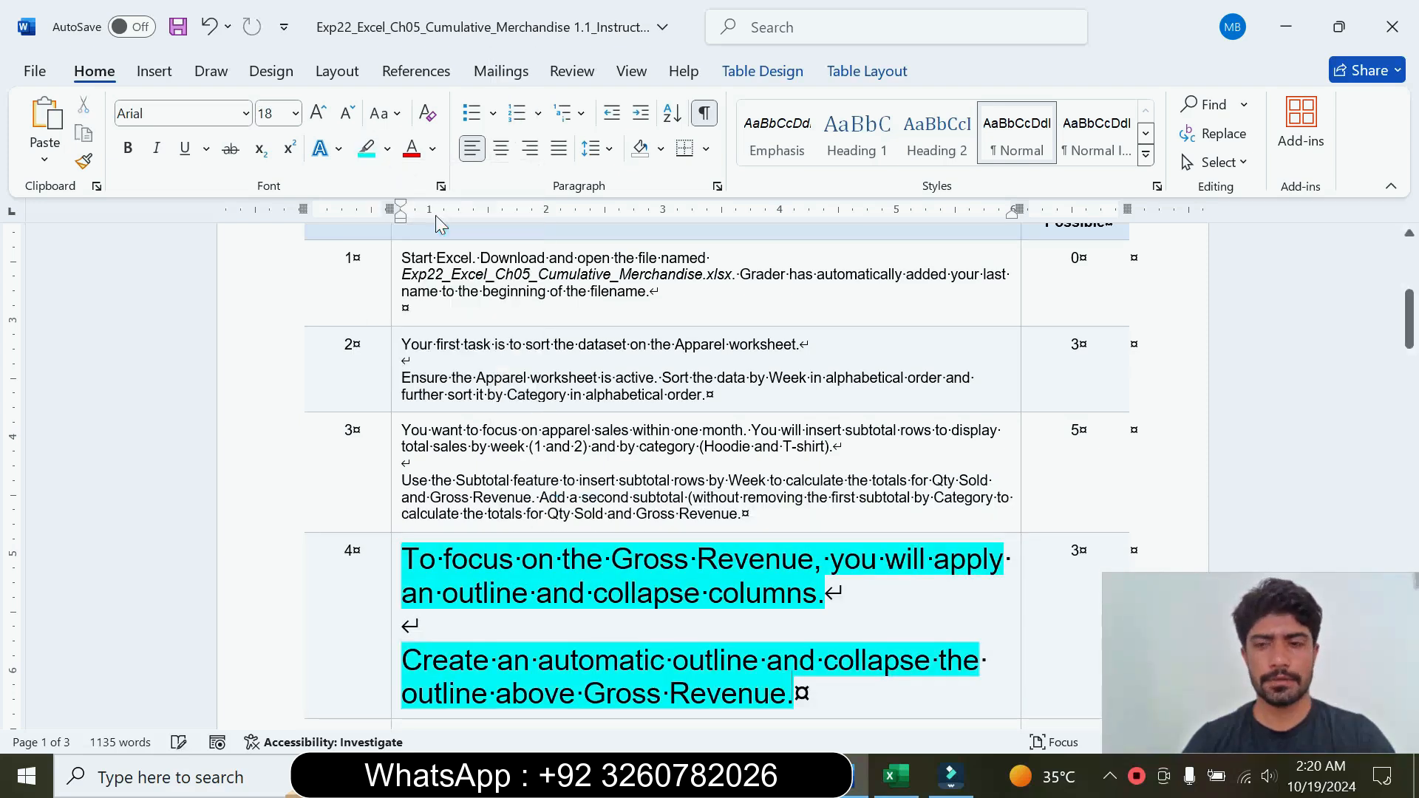
Step: Read the step 4 outline instructions in Word, and create an Auto Outline on the Apparel data in Excel, modifying the existing outline
drag(1410, 326, 1411, 356)
drag(403, 298, 824, 334)
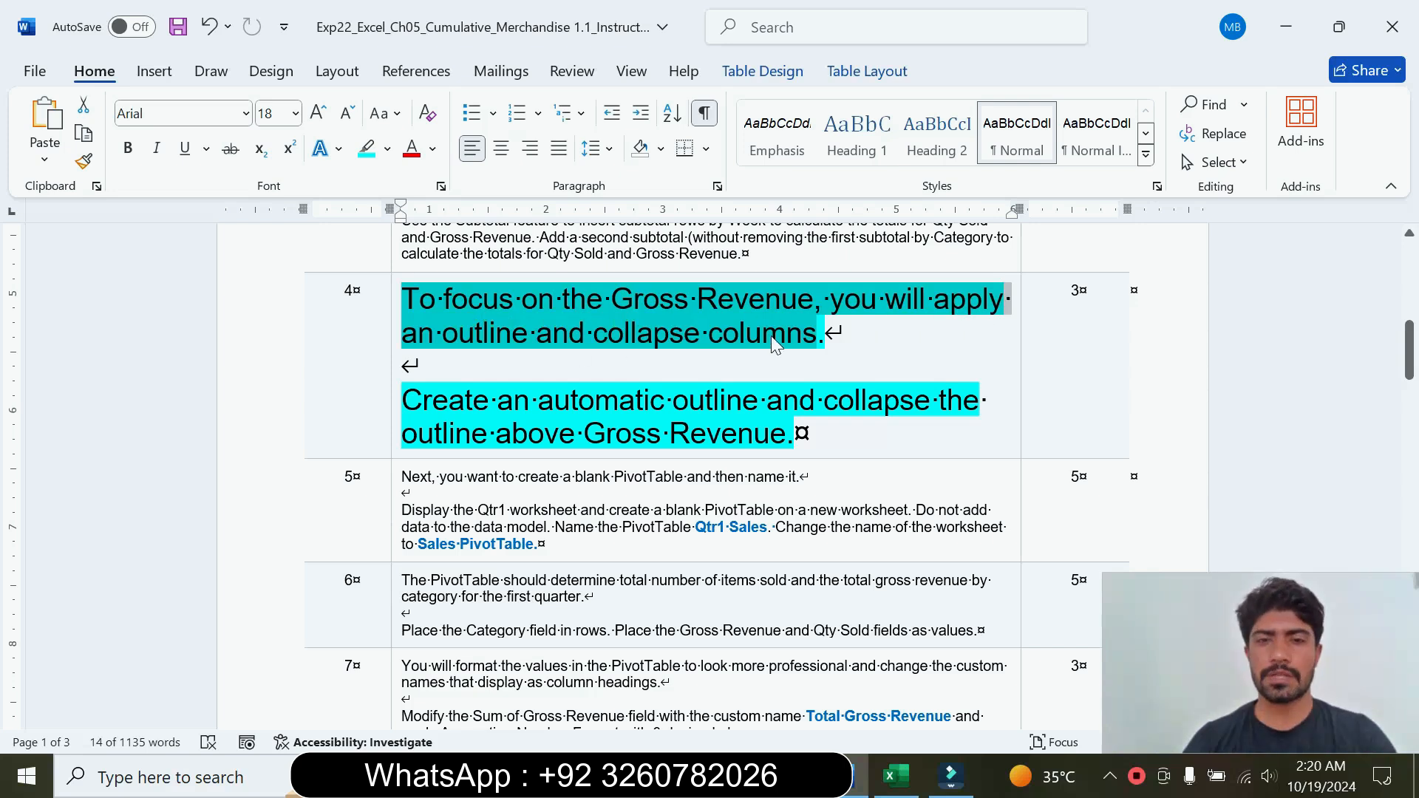
drag(403, 400, 794, 434)
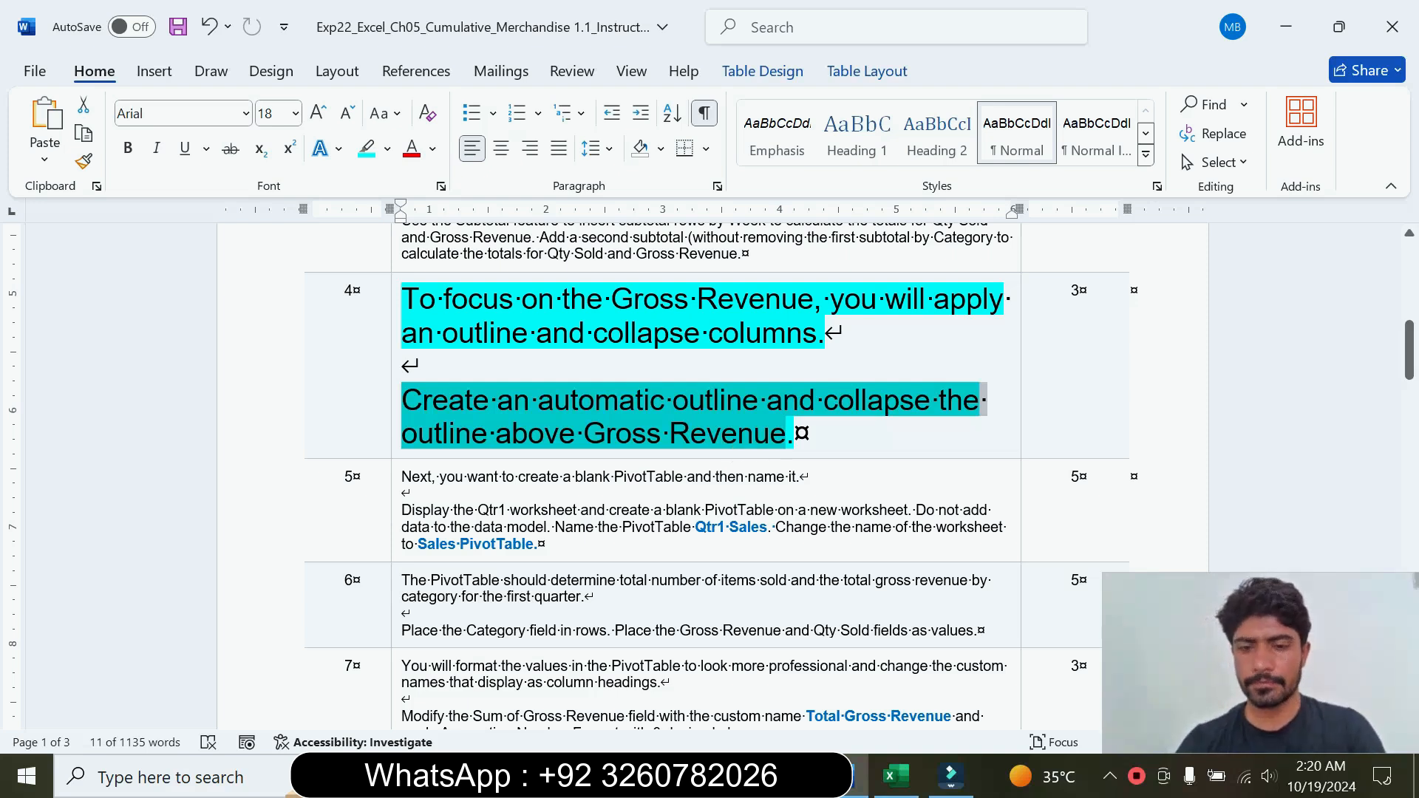
click(897, 776)
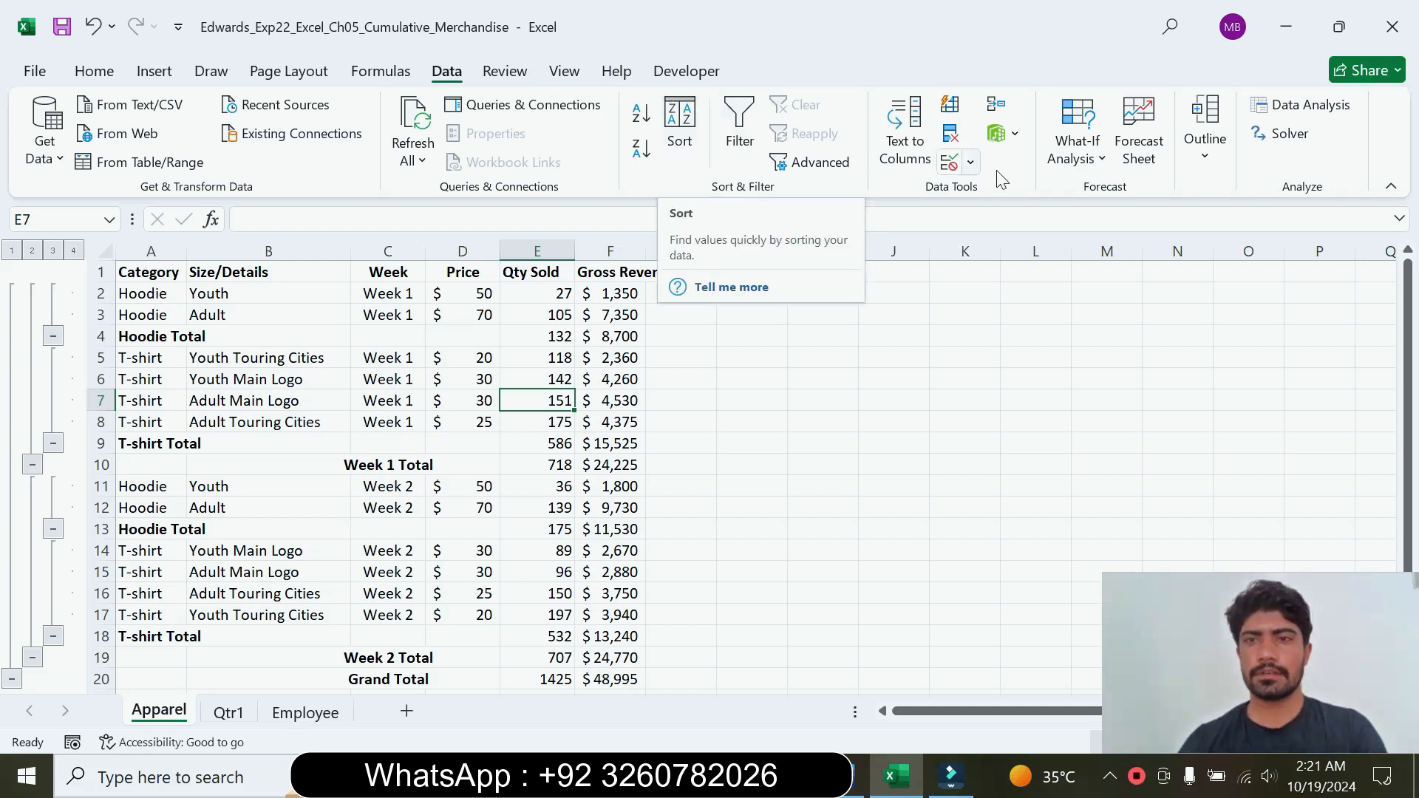
click(1213, 161)
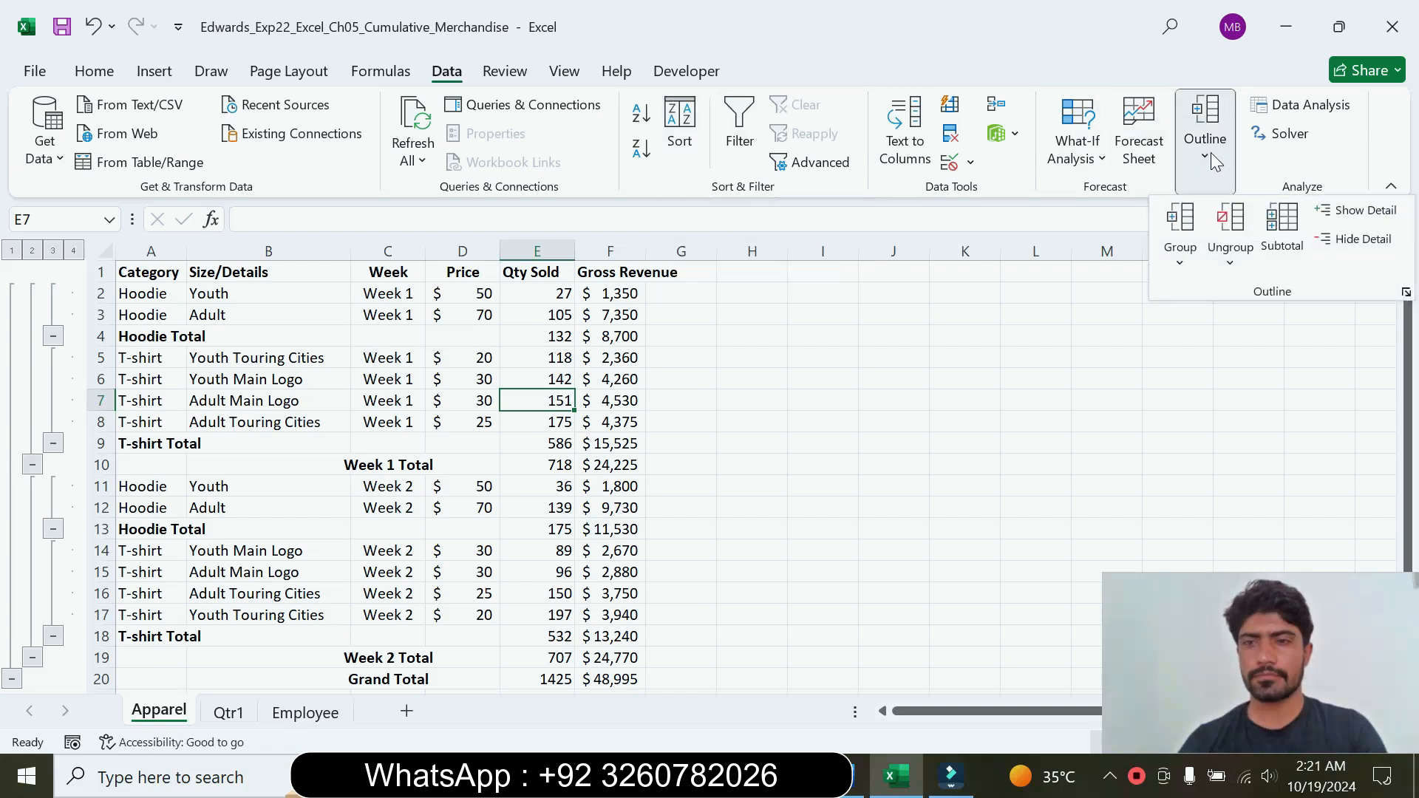
click(1182, 259)
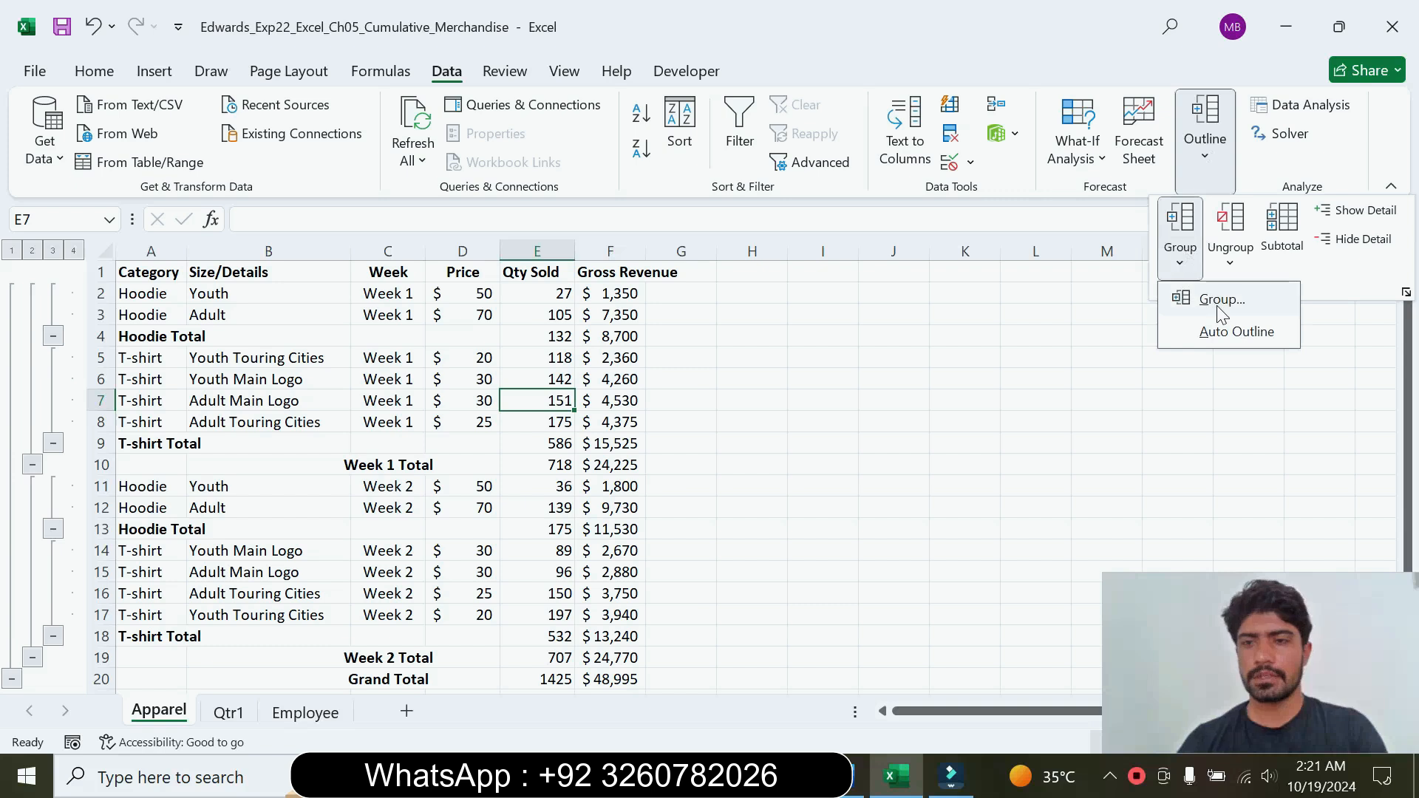
click(1221, 334)
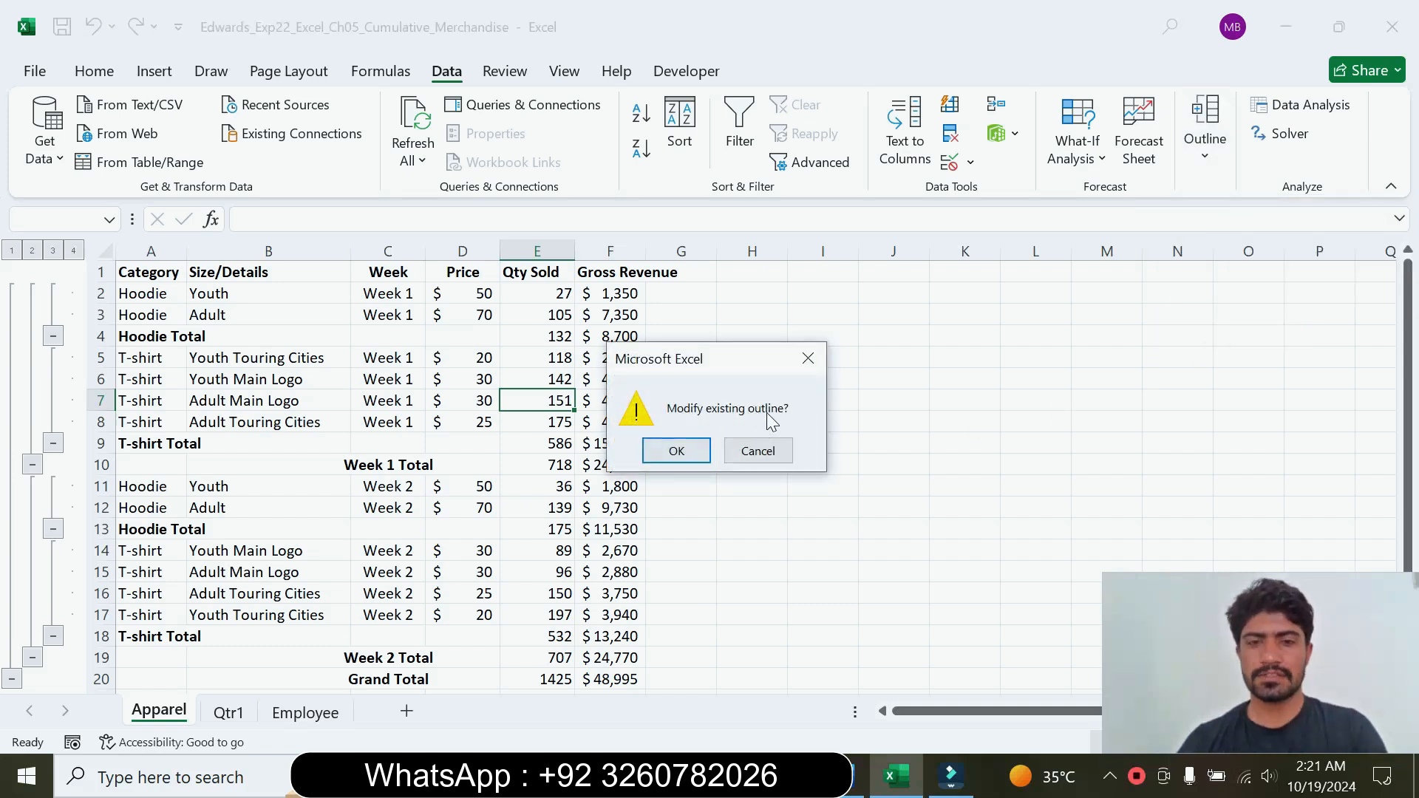
click(686, 449)
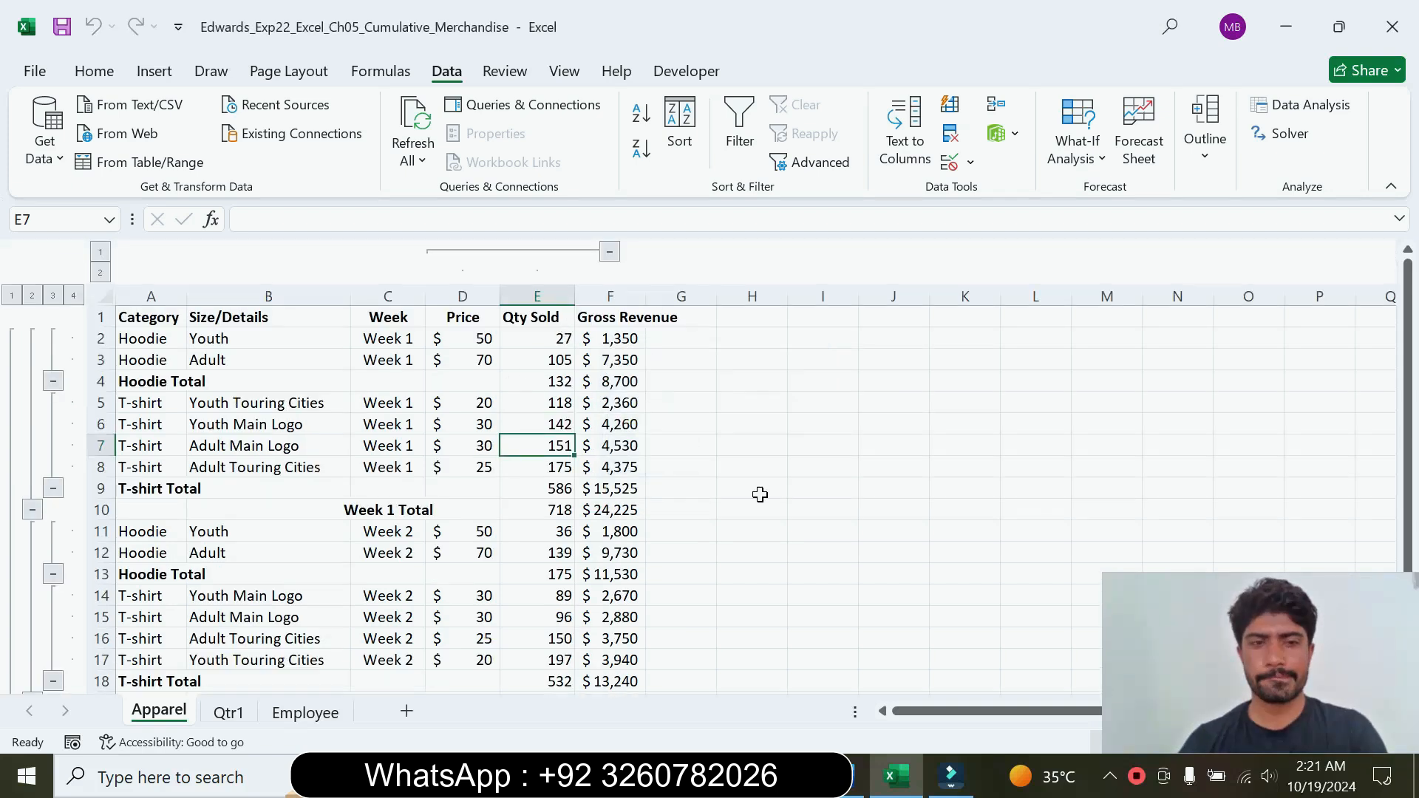
Step: Recheck the outline instruction in Word, and collapse the column outline above Gross Revenue in Excel
click(856, 782)
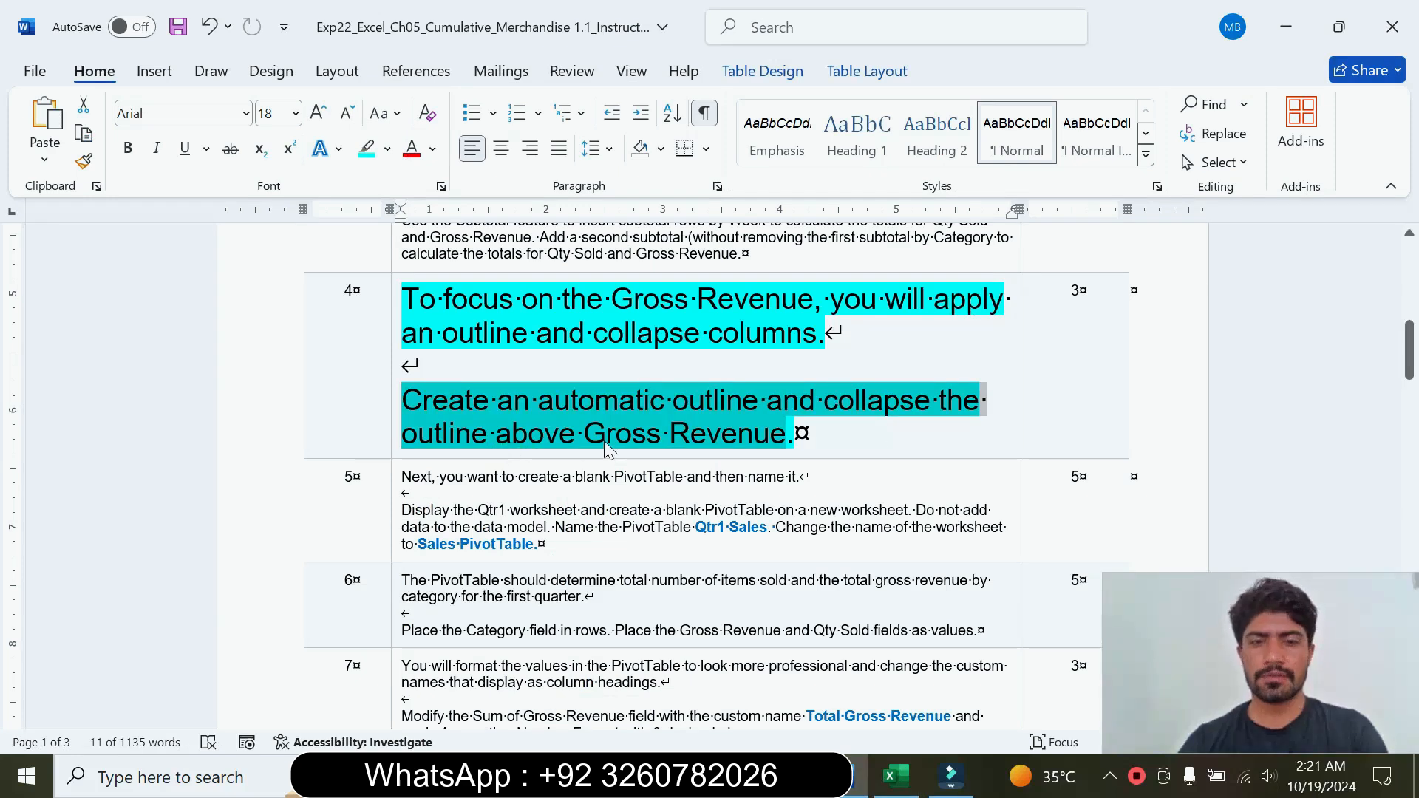
click(724, 442)
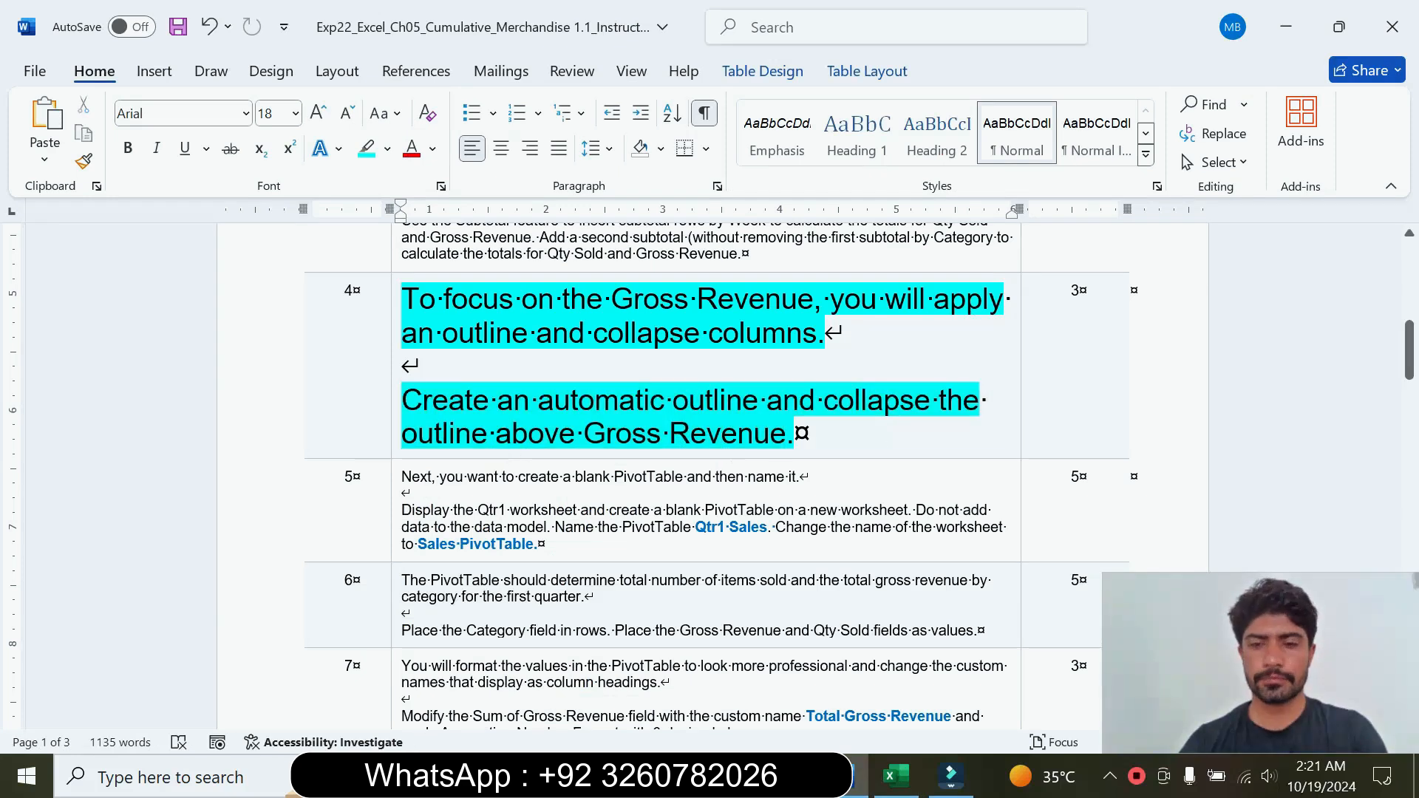
click(896, 775)
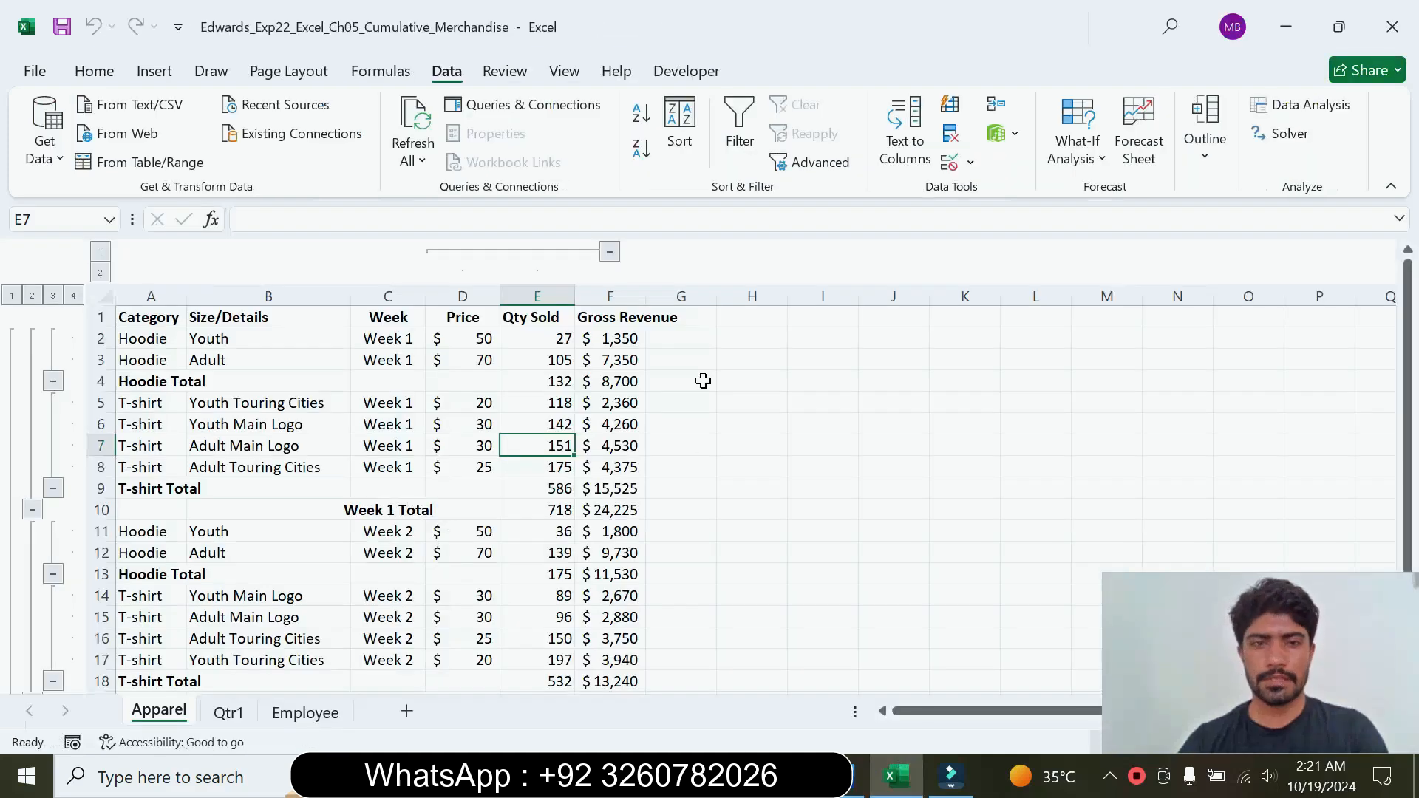
click(609, 255)
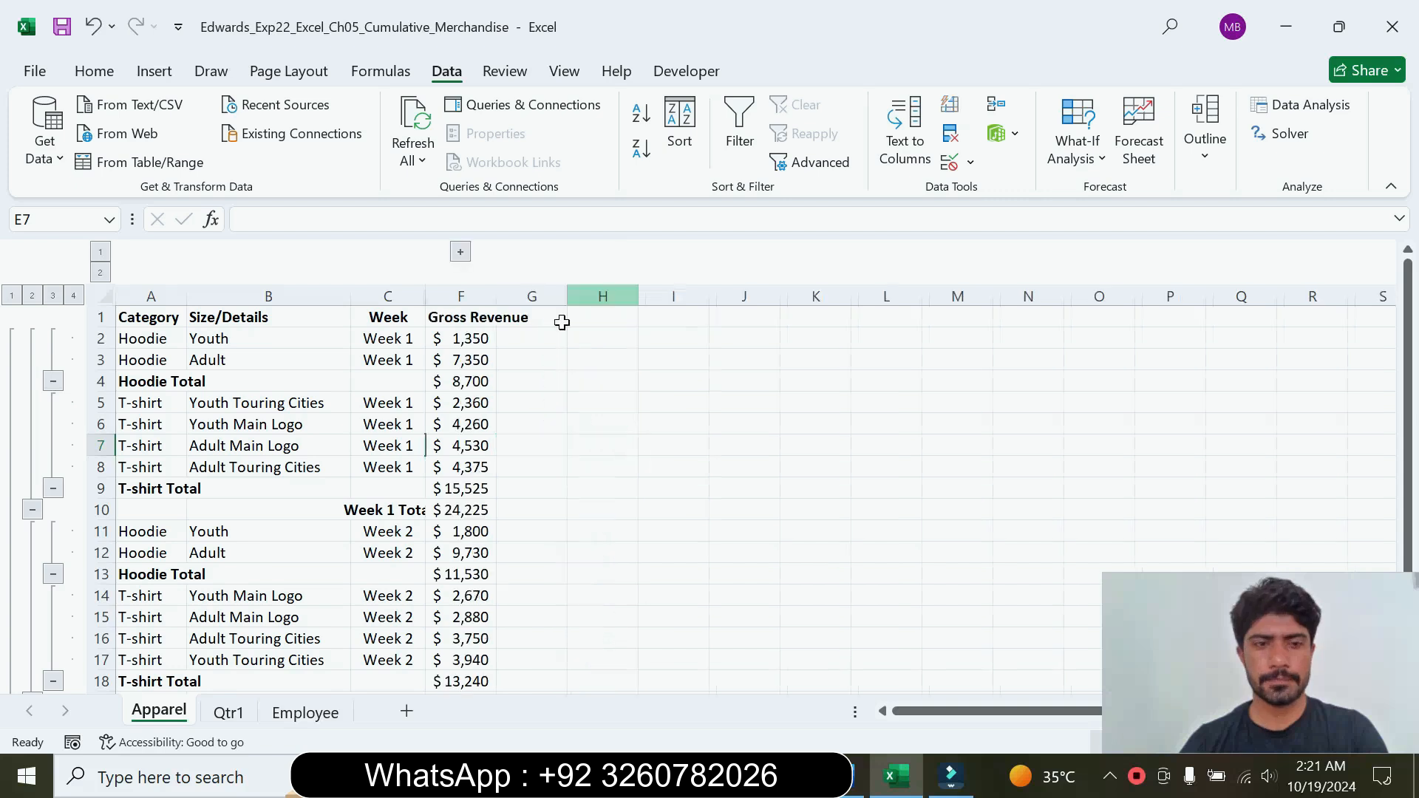
drag(1411, 414, 1363, 318)
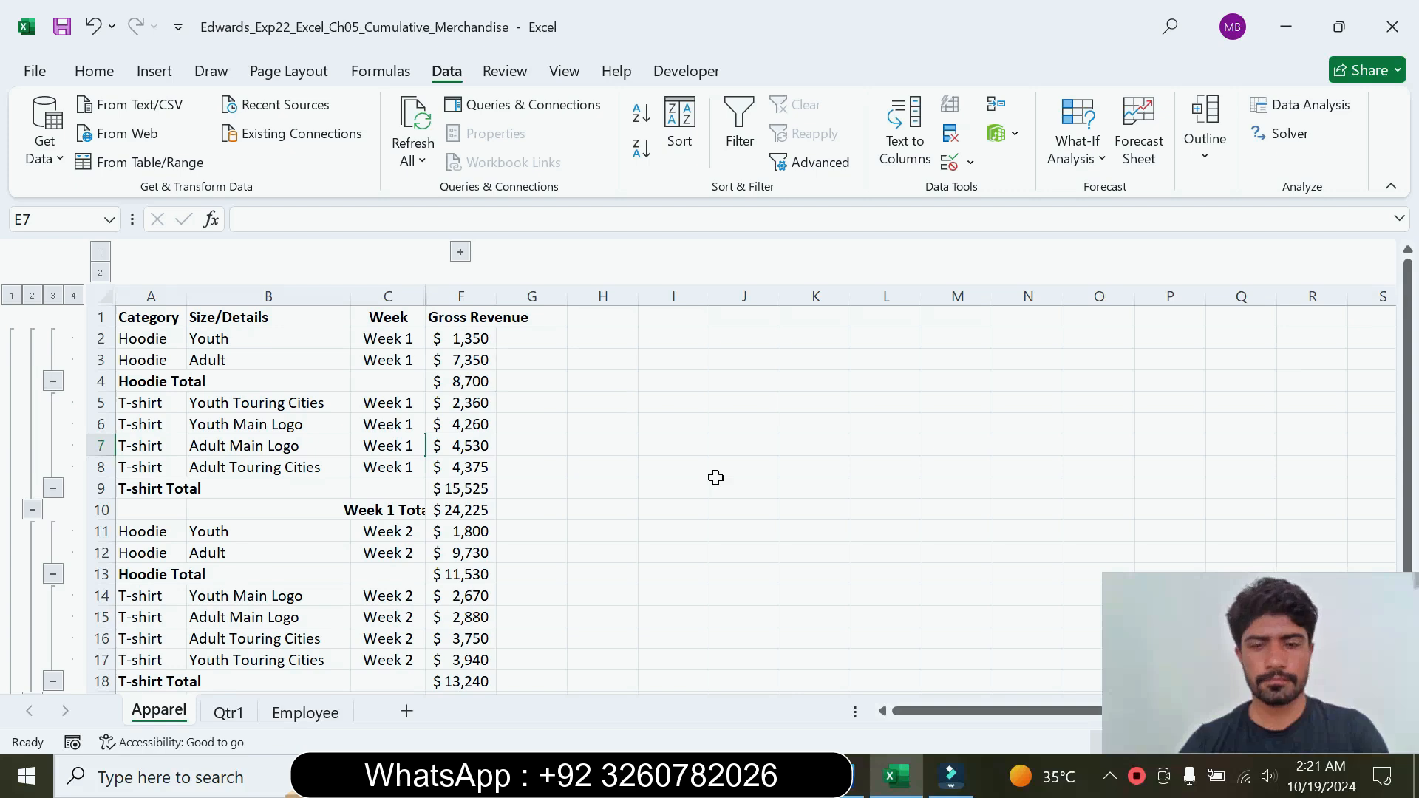
Step: Compare the step 4 instruction in Word with the collapsed Apparel outline in Excel
click(853, 774)
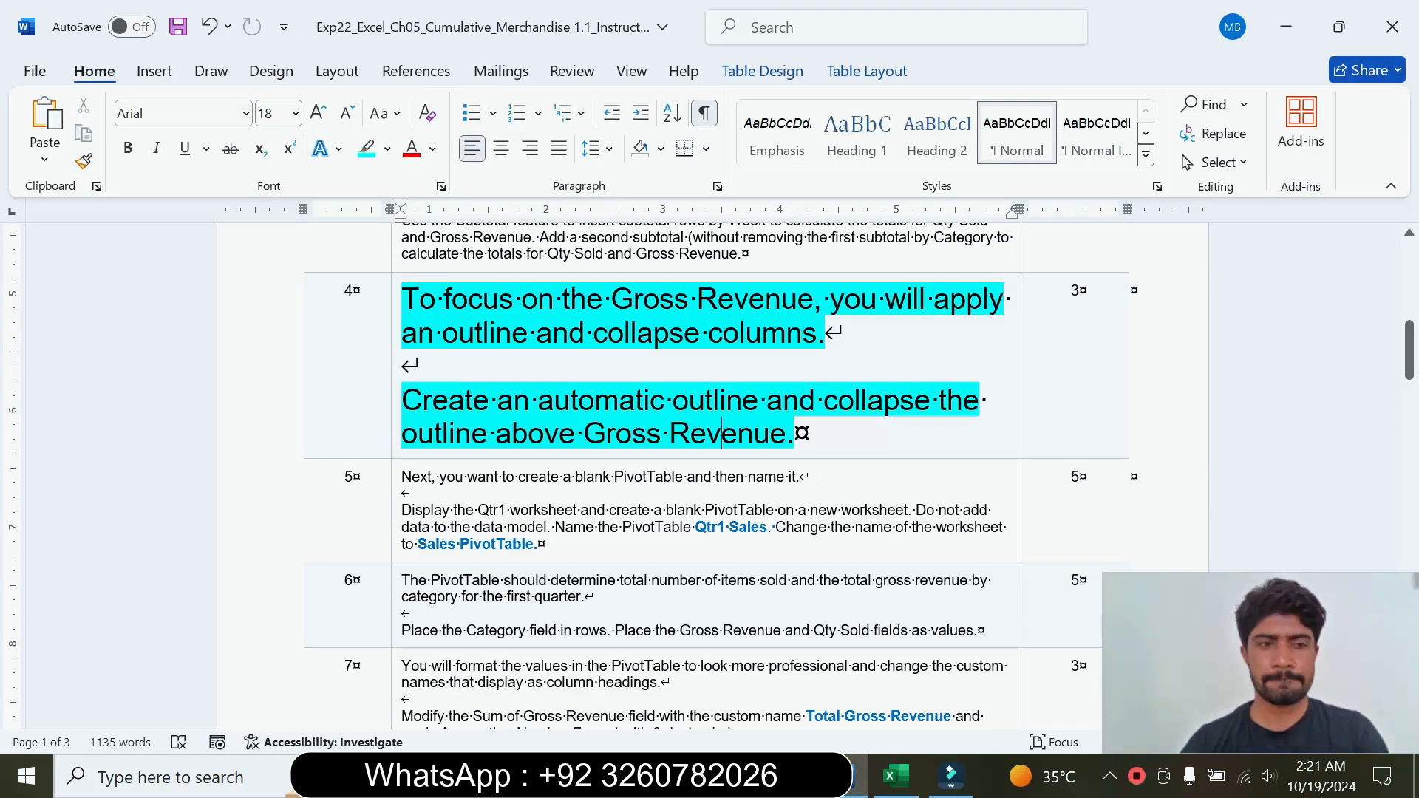
click(896, 776)
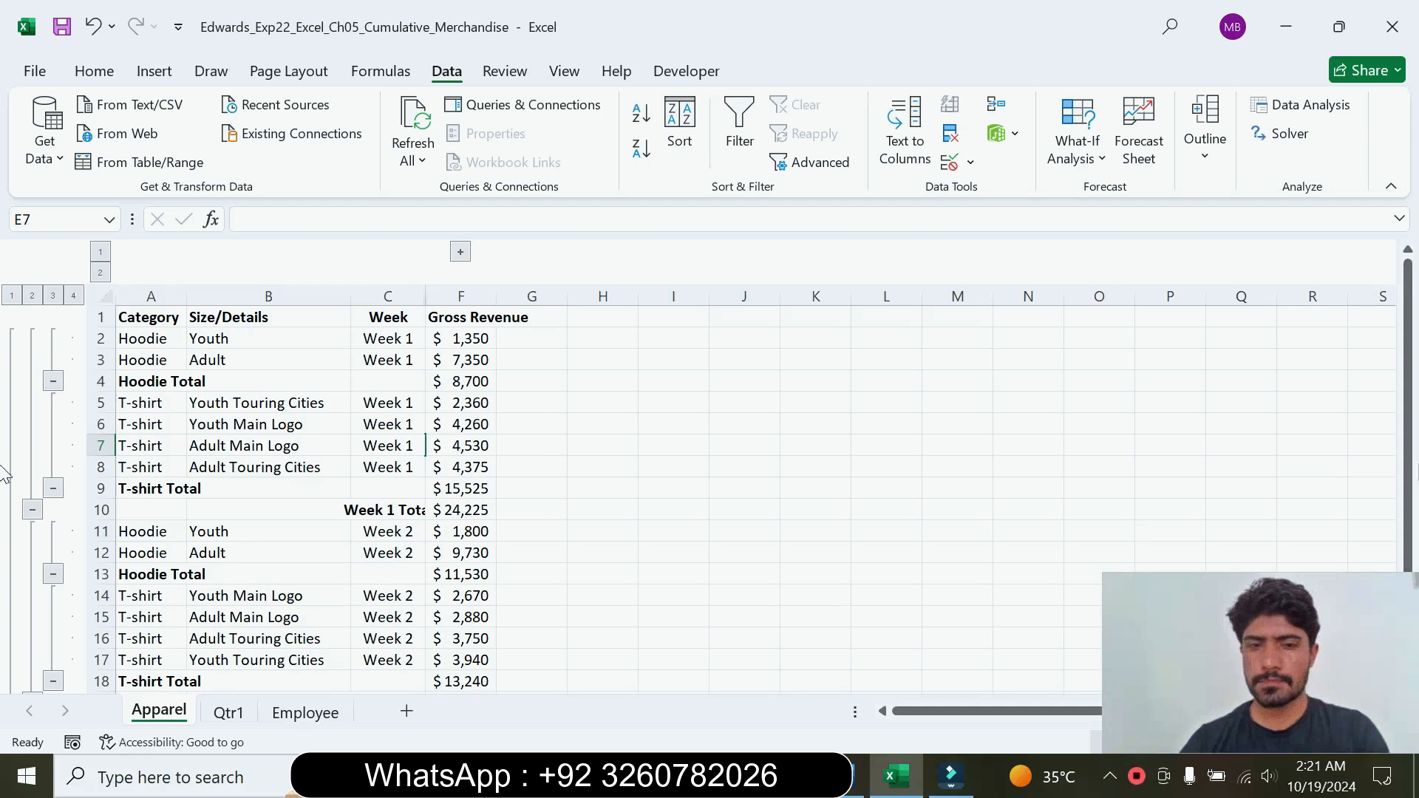
drag(1409, 494, 1382, 410)
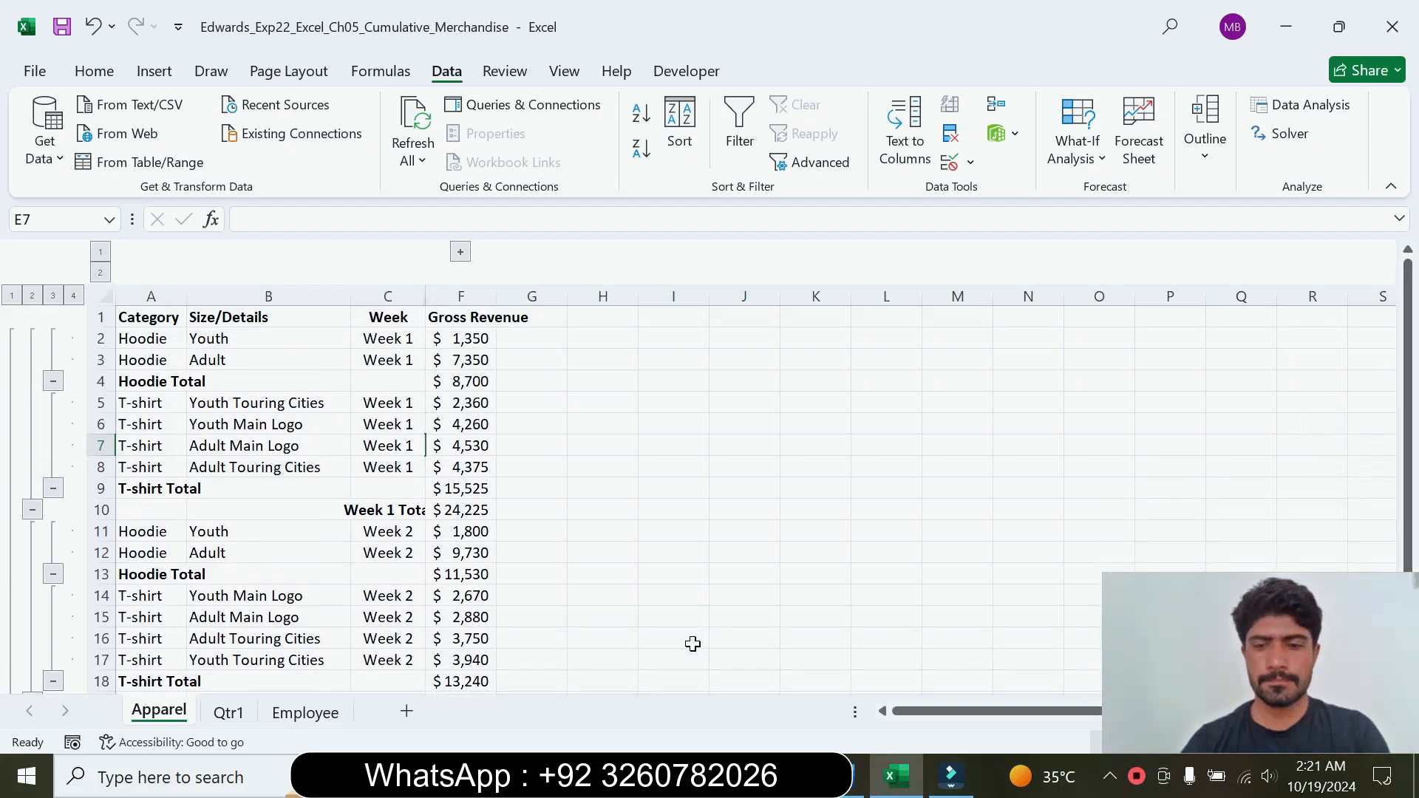
Step: Return to the Word instructions and reset the step 4 text to 9 pt without highlighting
click(860, 784)
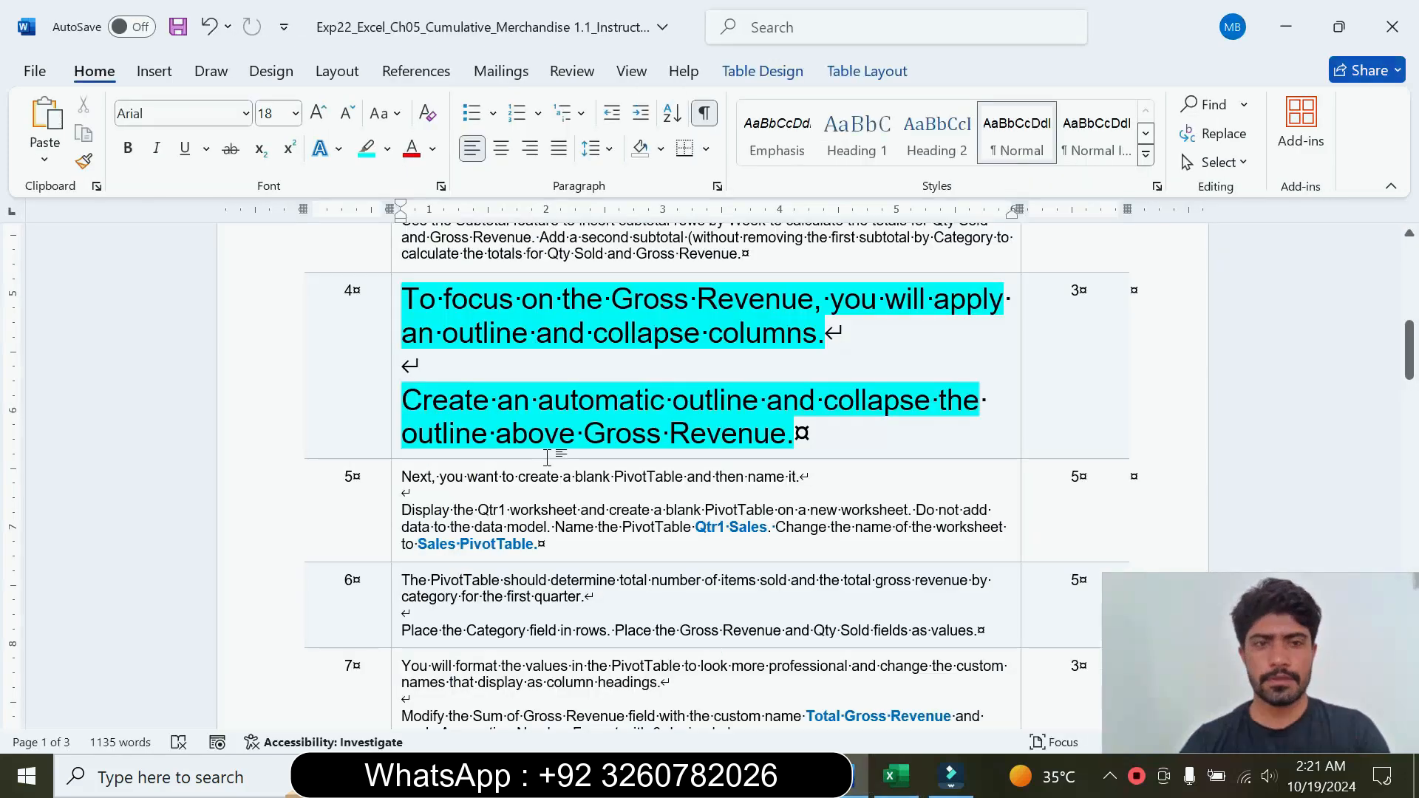
click(394, 406)
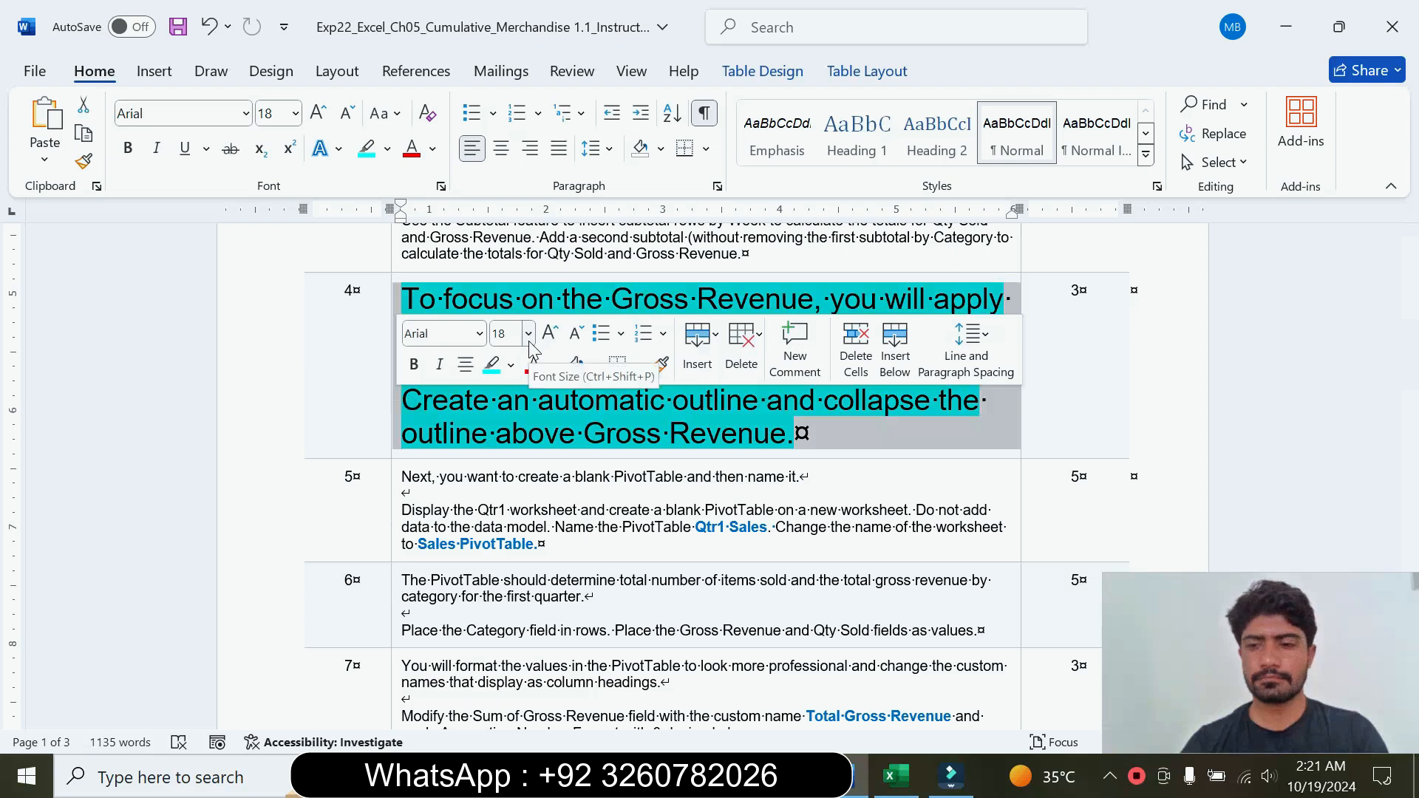
click(529, 337)
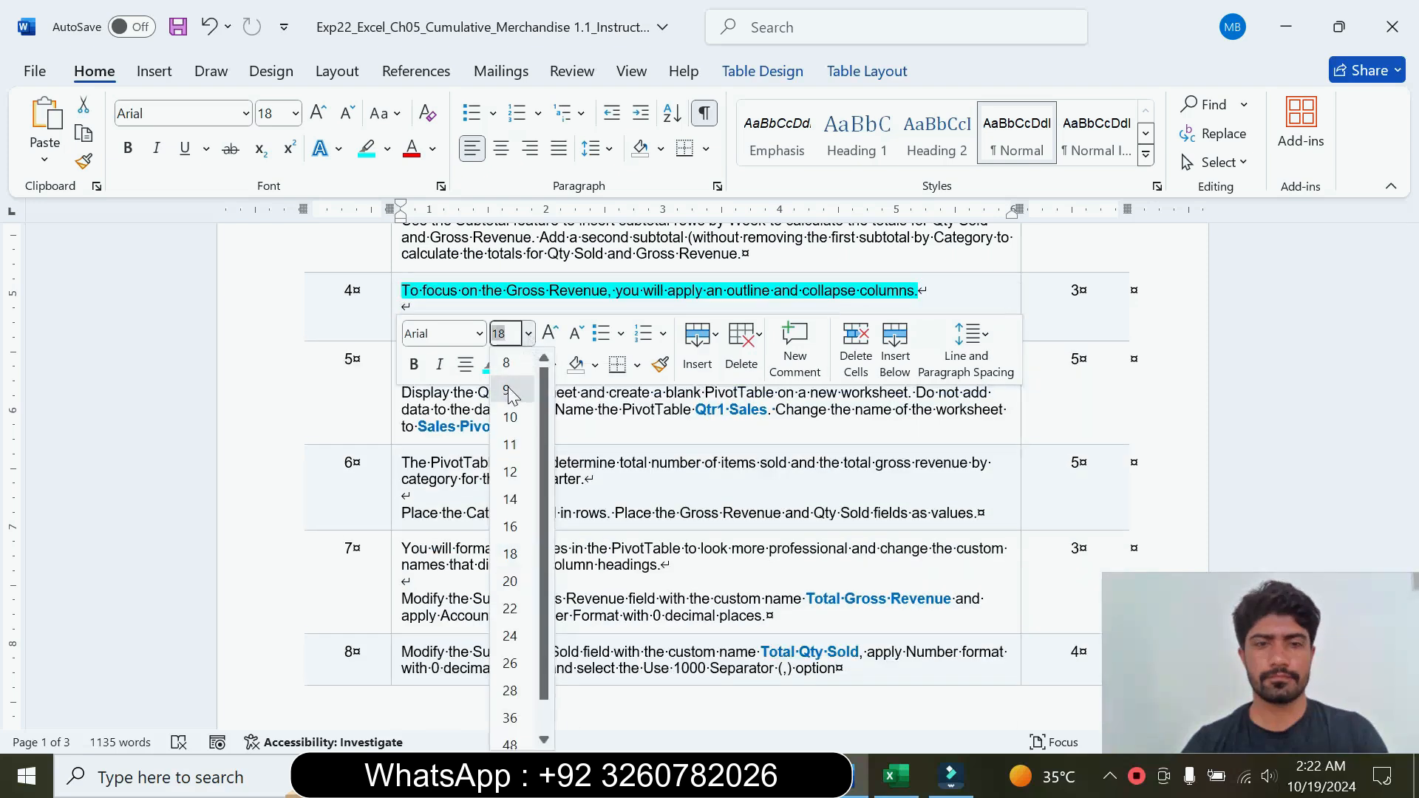
click(513, 379)
click(512, 370)
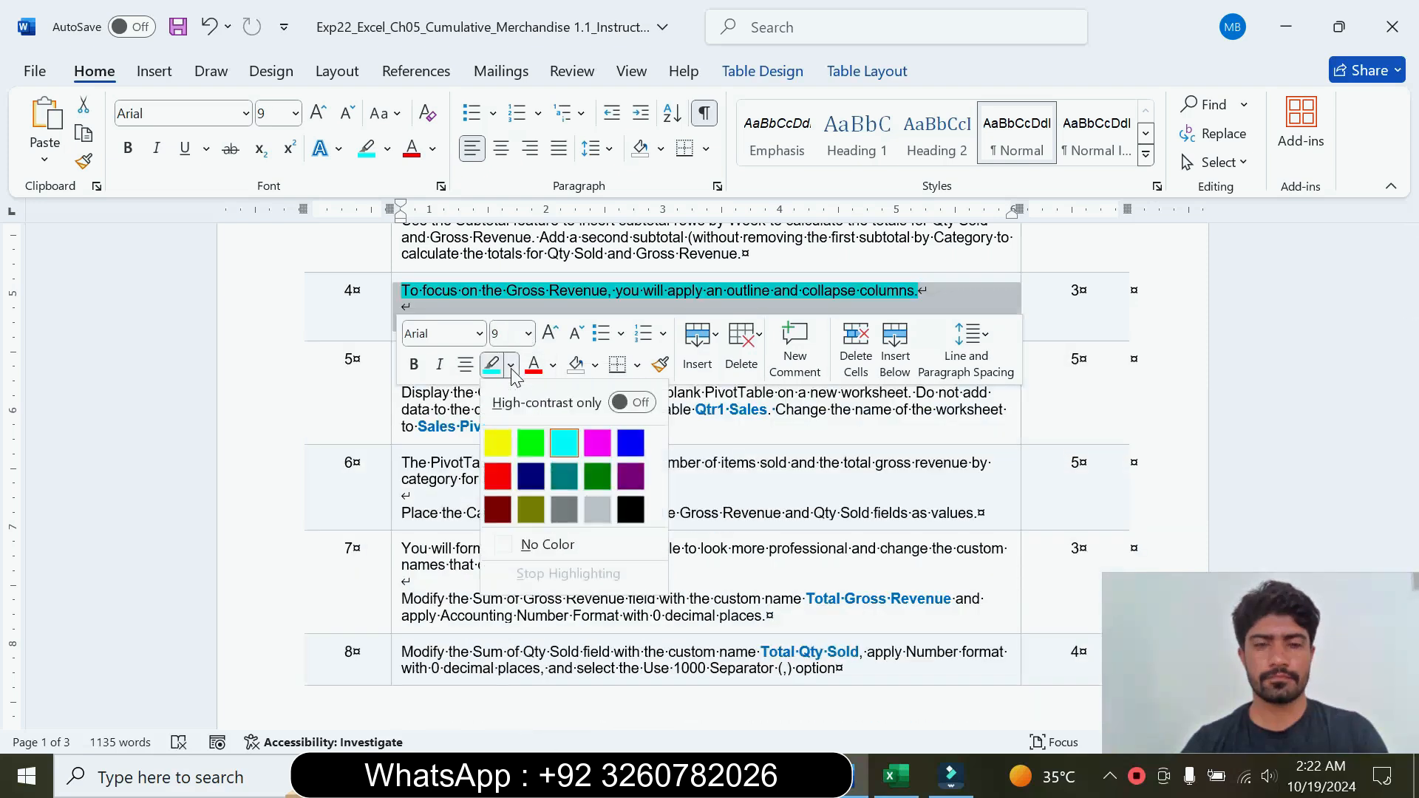
click(545, 544)
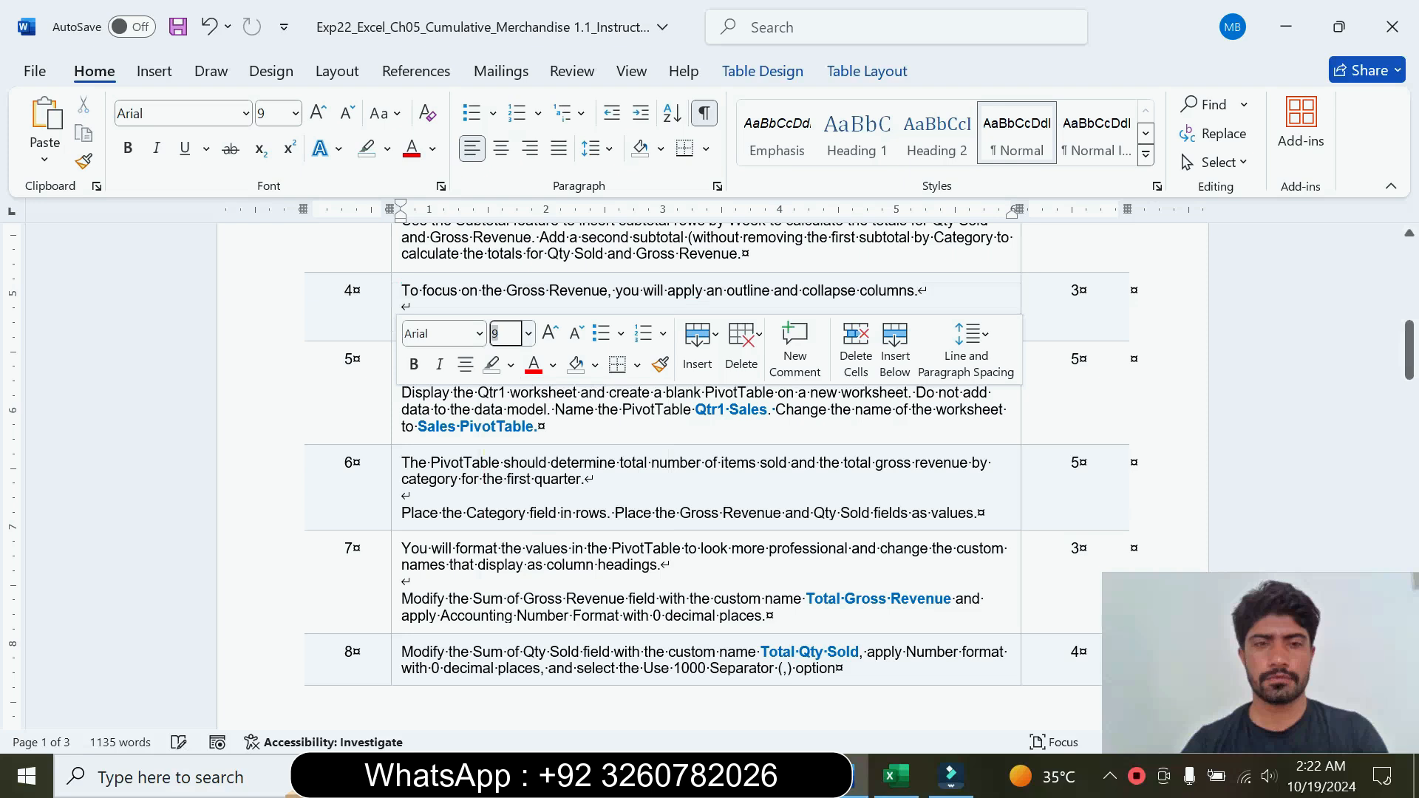
Step: Enlarge the step 5 instruction text to 12 pt and highlight it in turquoise
click(392, 437)
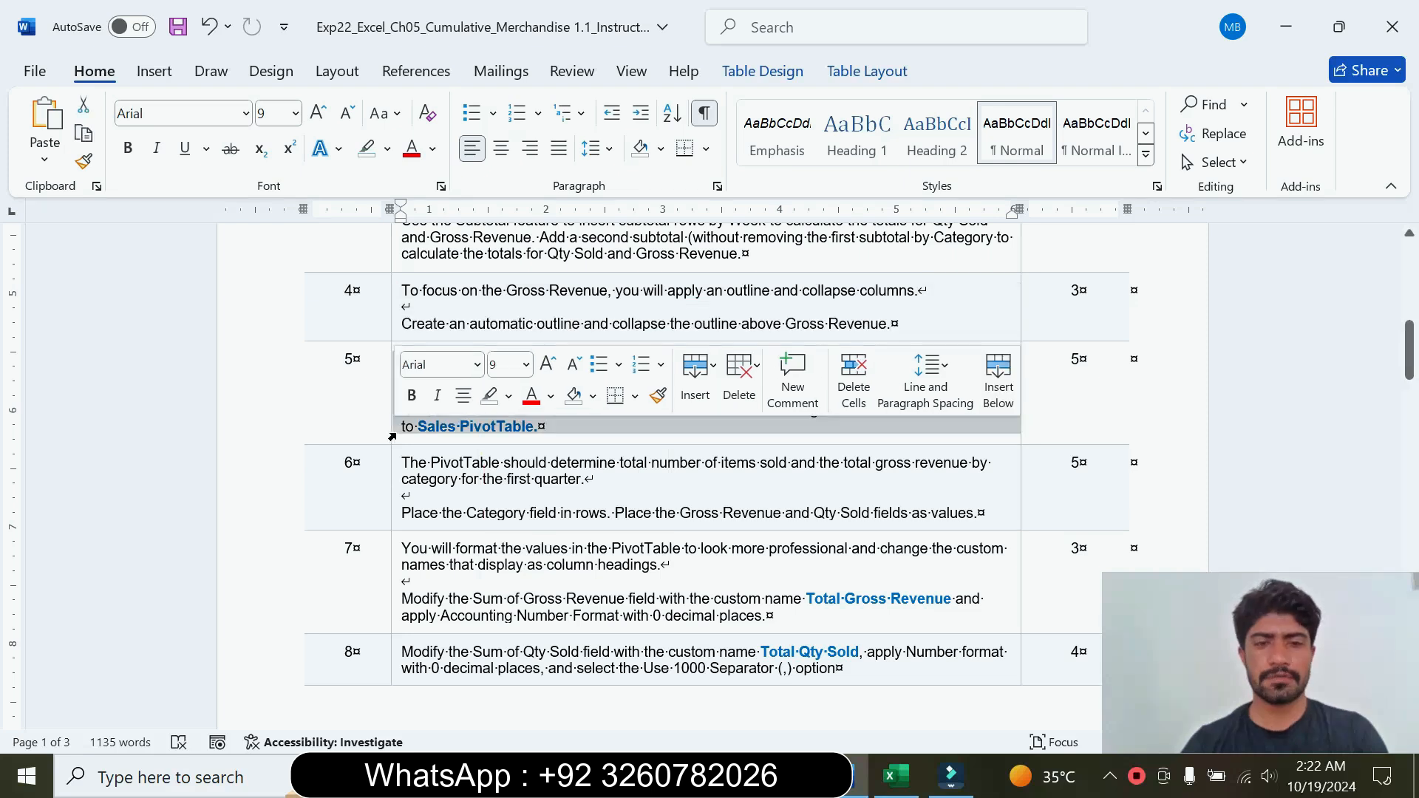
click(526, 365)
click(508, 502)
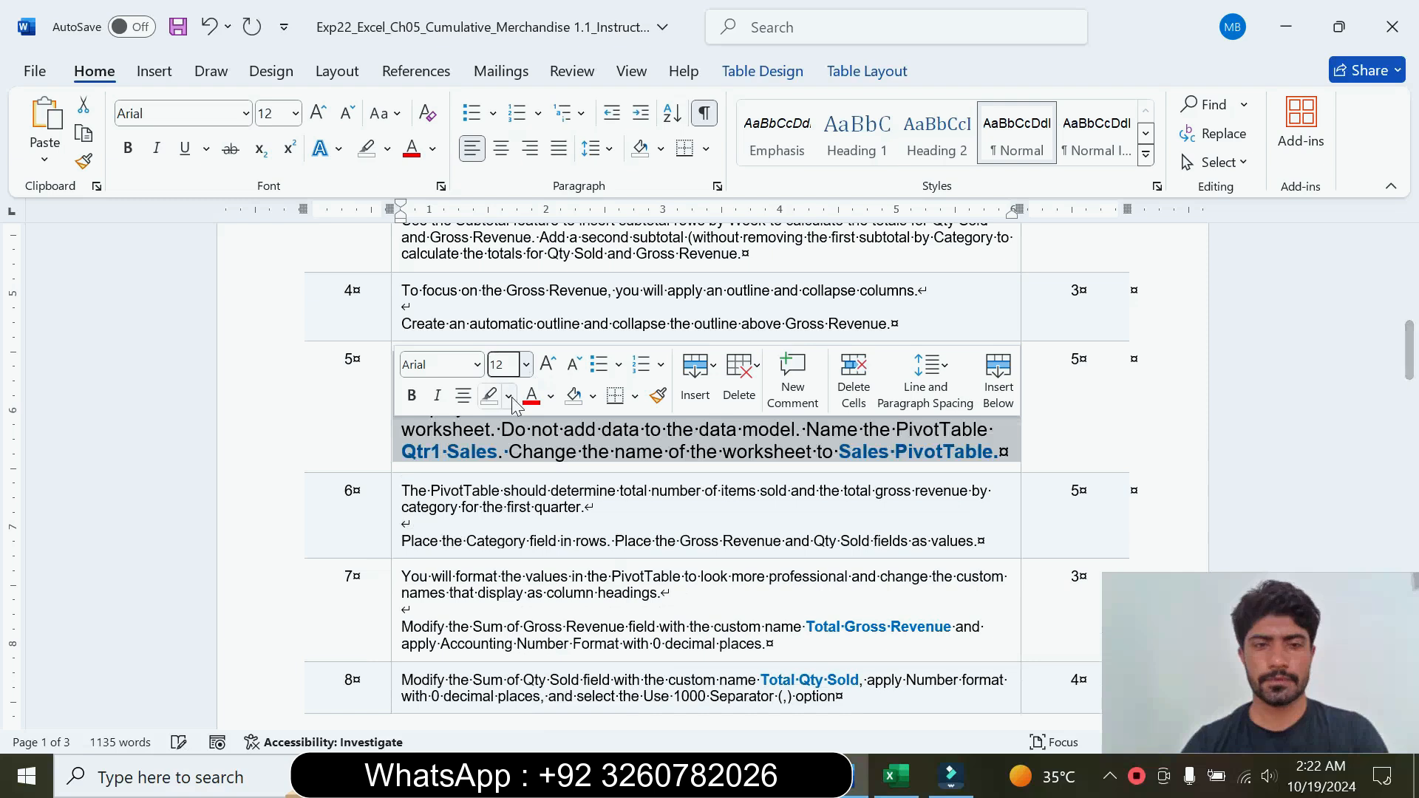
click(510, 397)
click(561, 474)
click(403, 524)
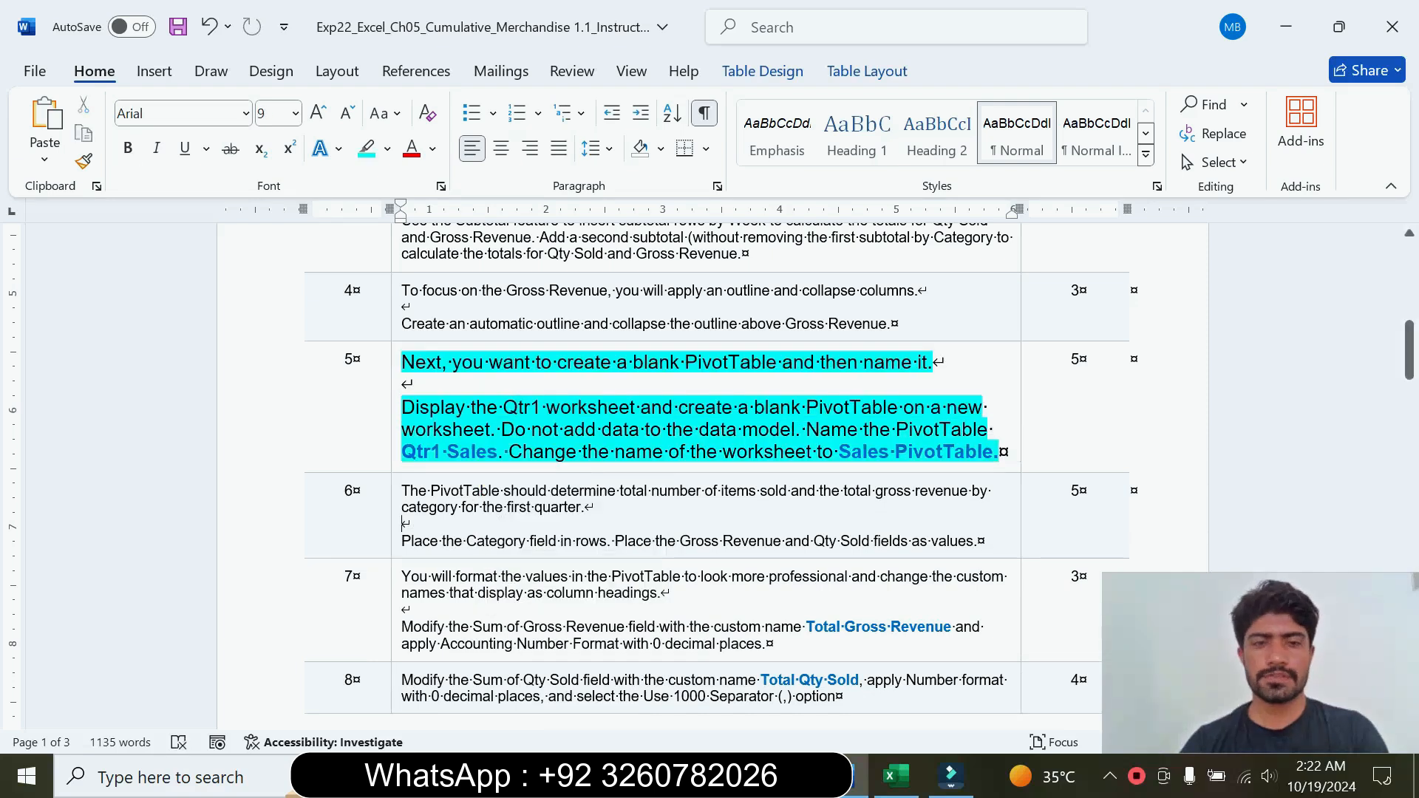
Step: Read the step 5 PivotTable instructions in Word, and display the Qtr1 worksheet in Excel
drag(402, 363, 390, 379)
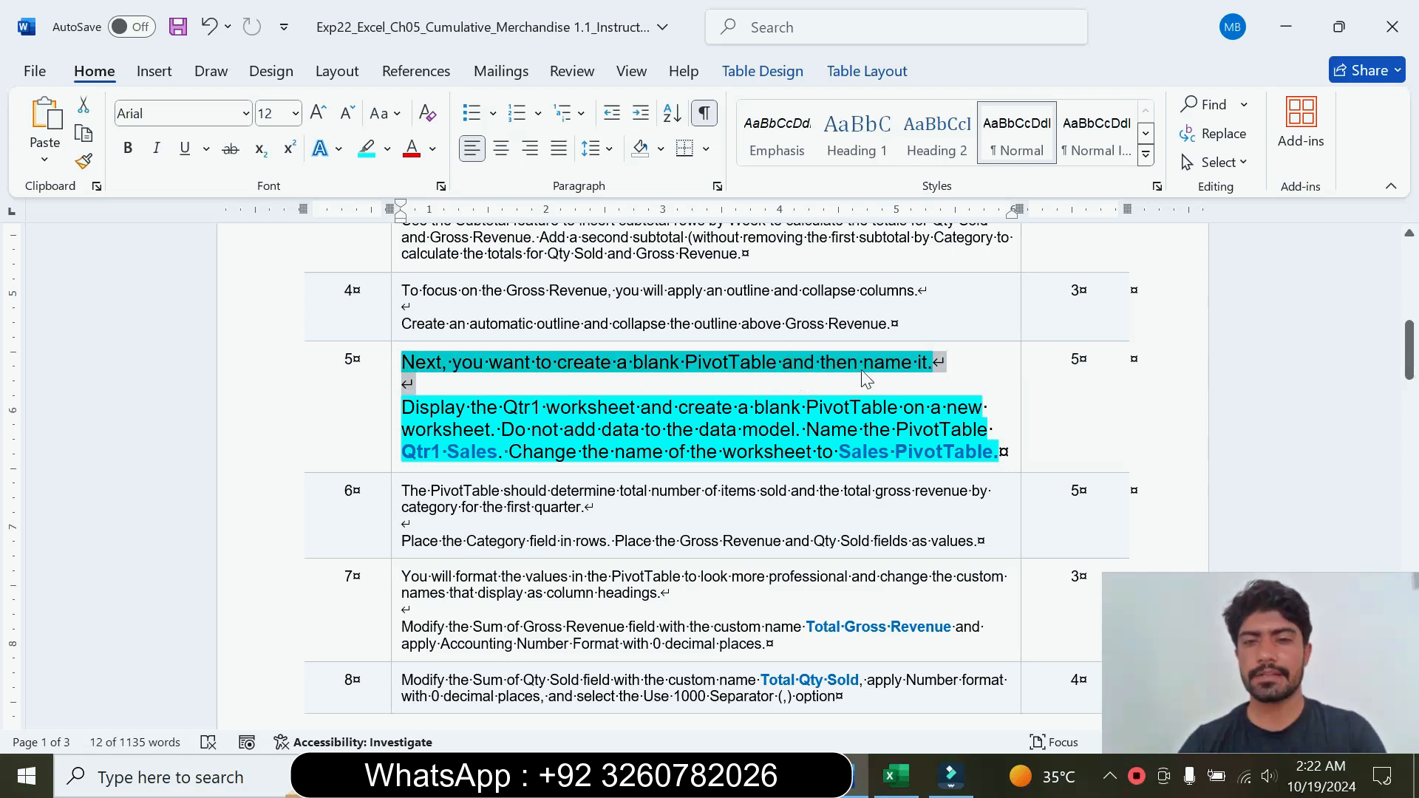
click(430, 407)
drag(430, 408, 529, 429)
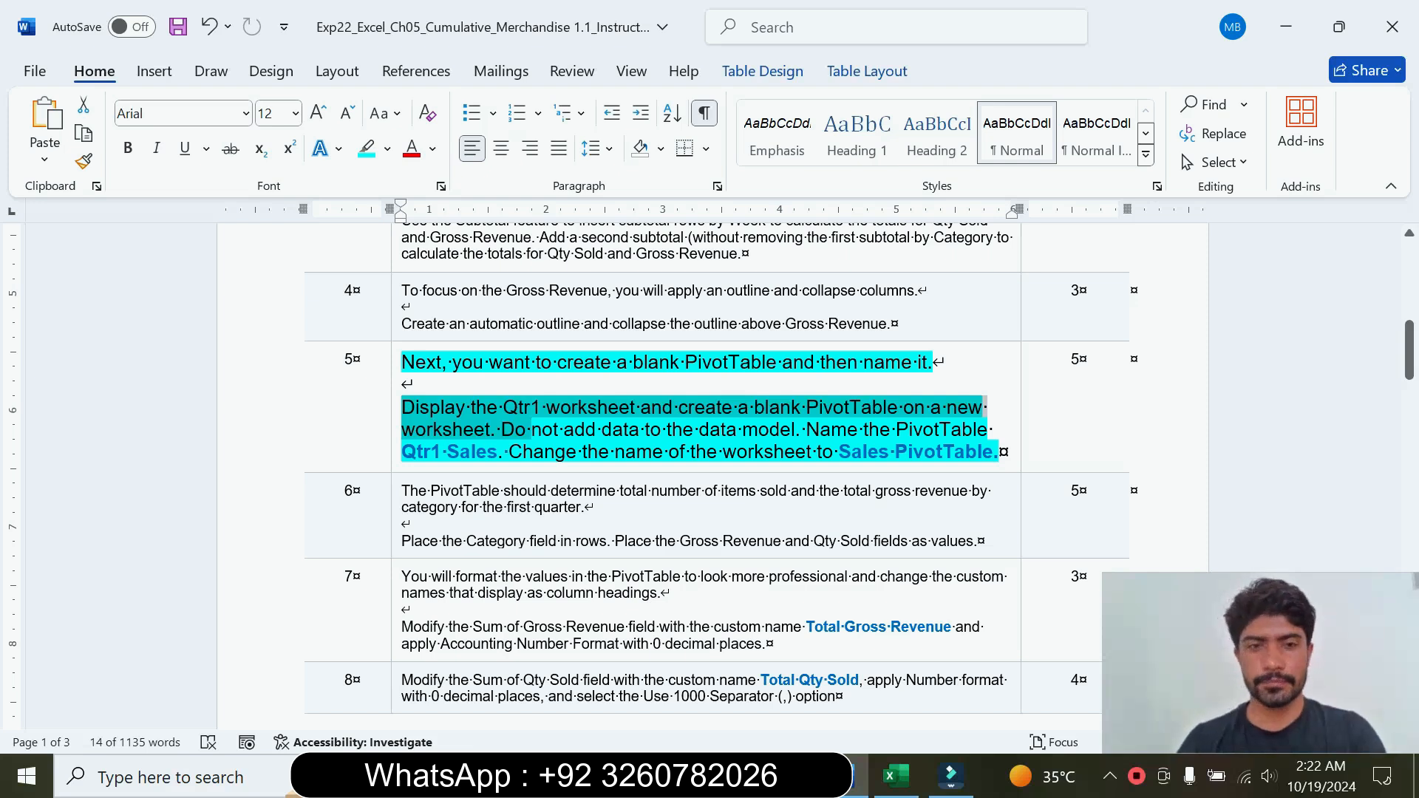
click(403, 384)
drag(402, 408, 639, 408)
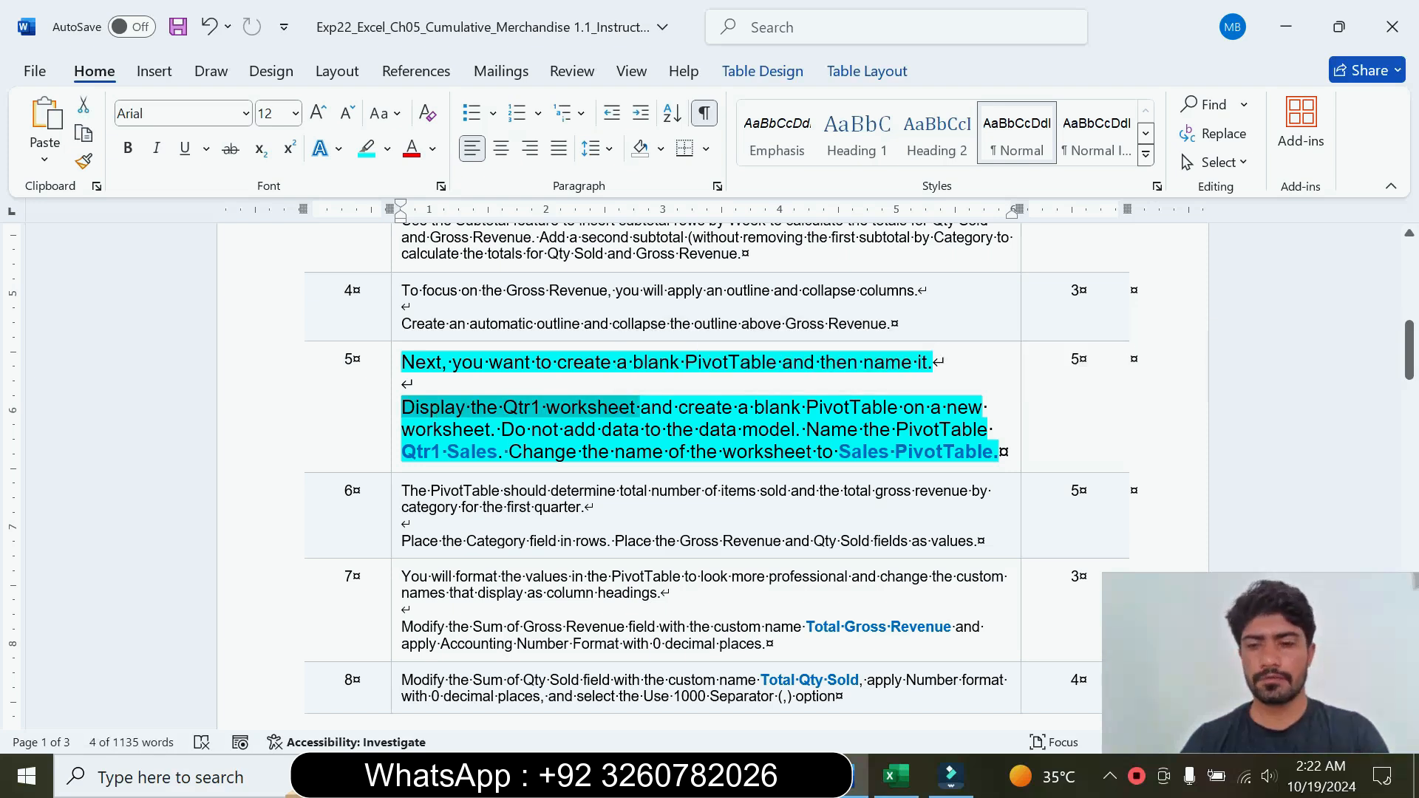
click(897, 776)
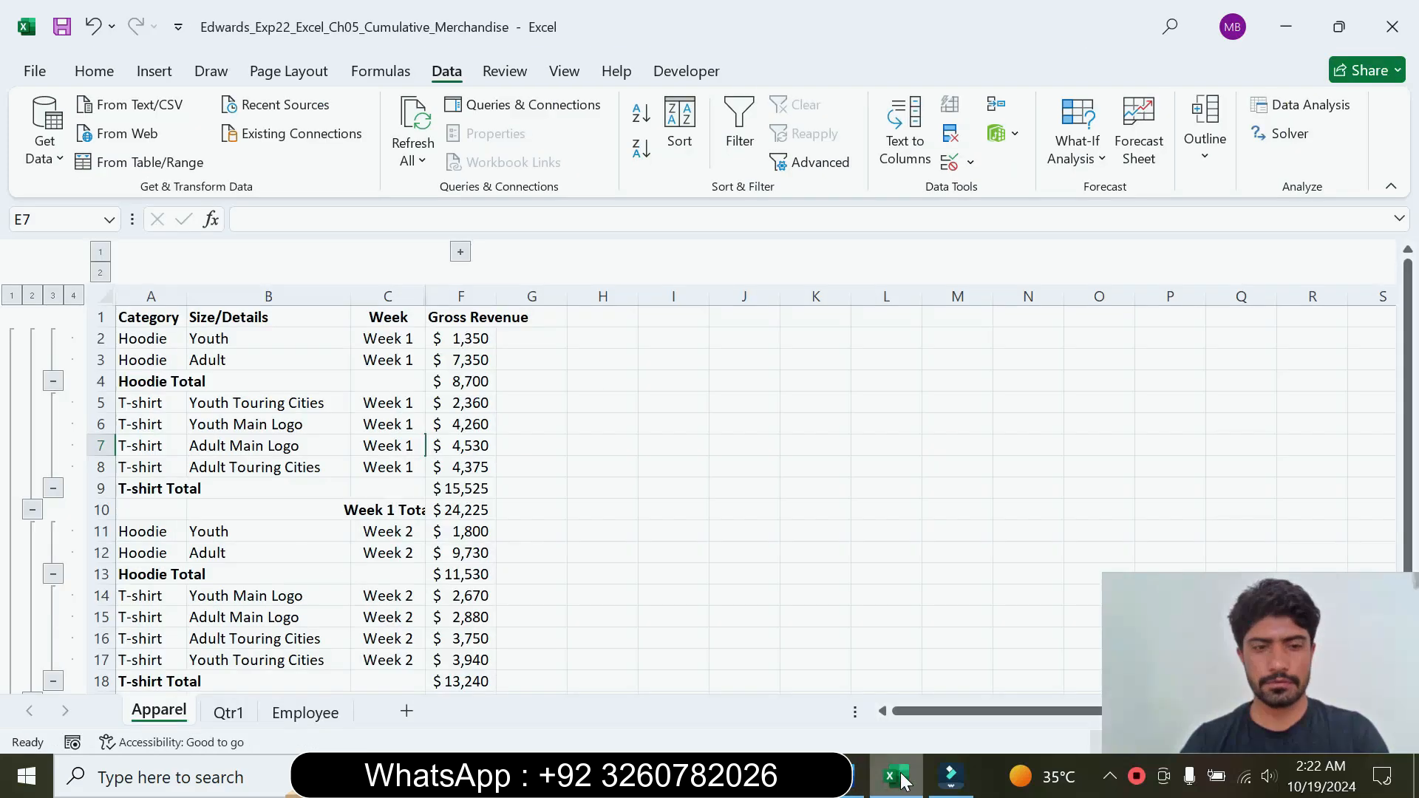
click(229, 714)
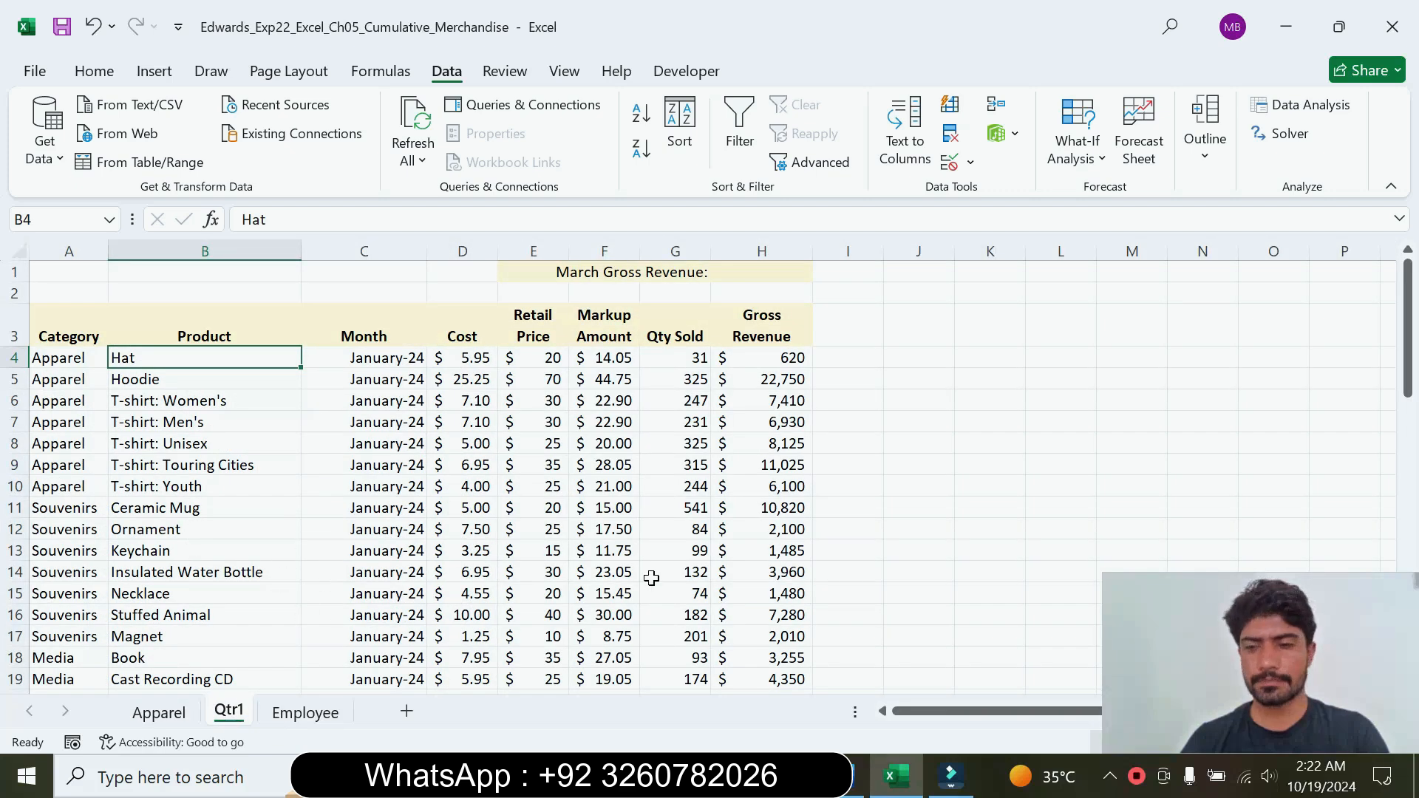
Step: Check the blank PivotTable requirement in Word, and insert a blank PivotTable from the Qtr1 data in Excel
click(857, 777)
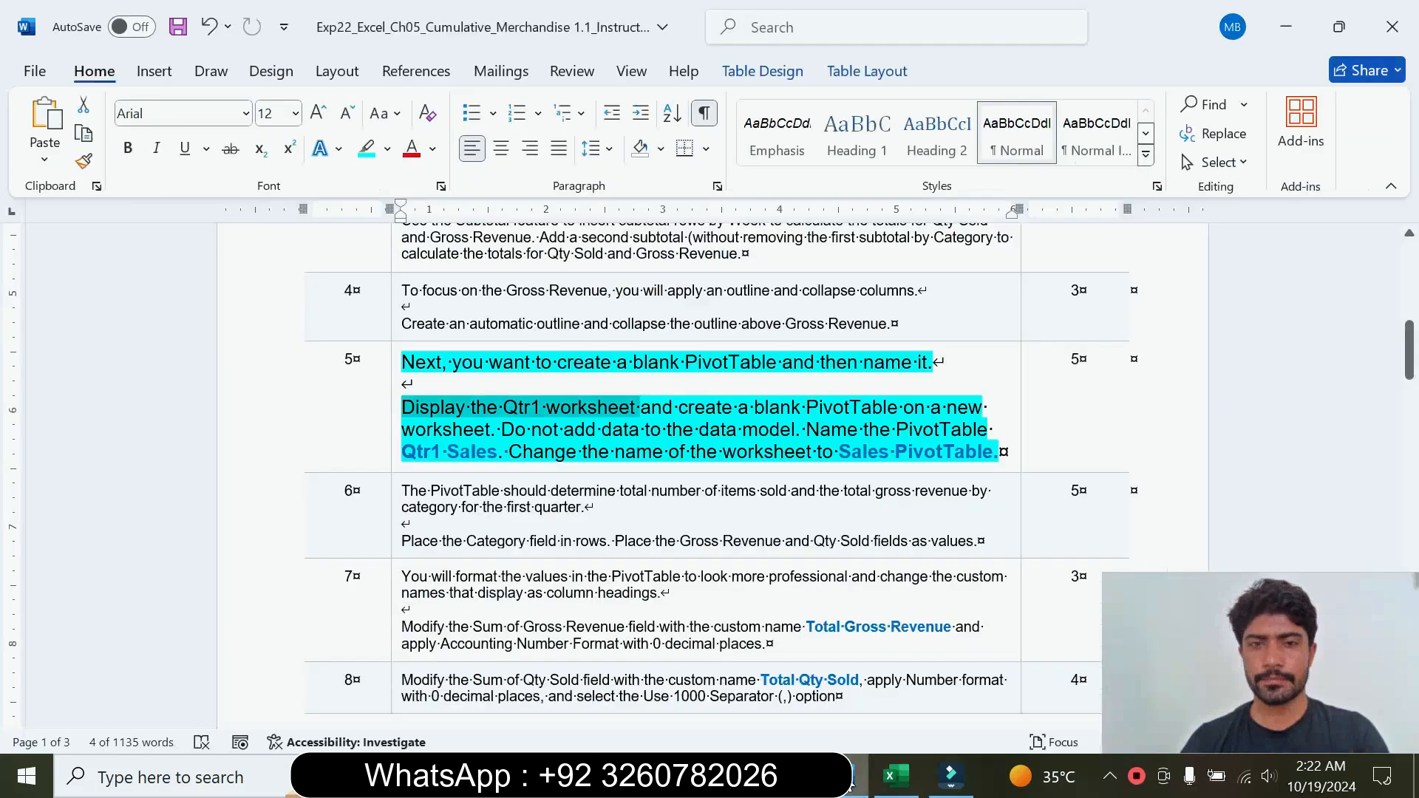
drag(679, 407, 805, 408)
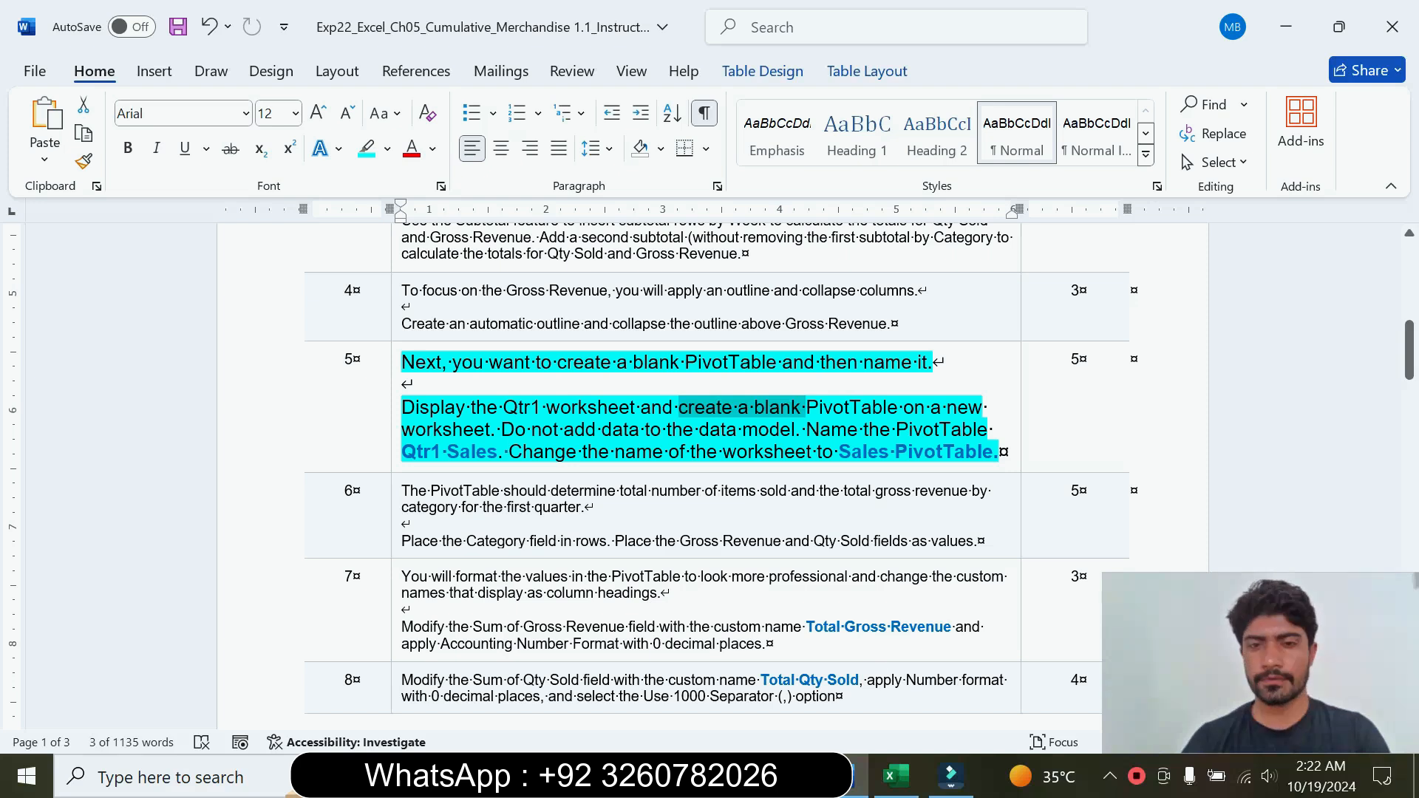
click(898, 776)
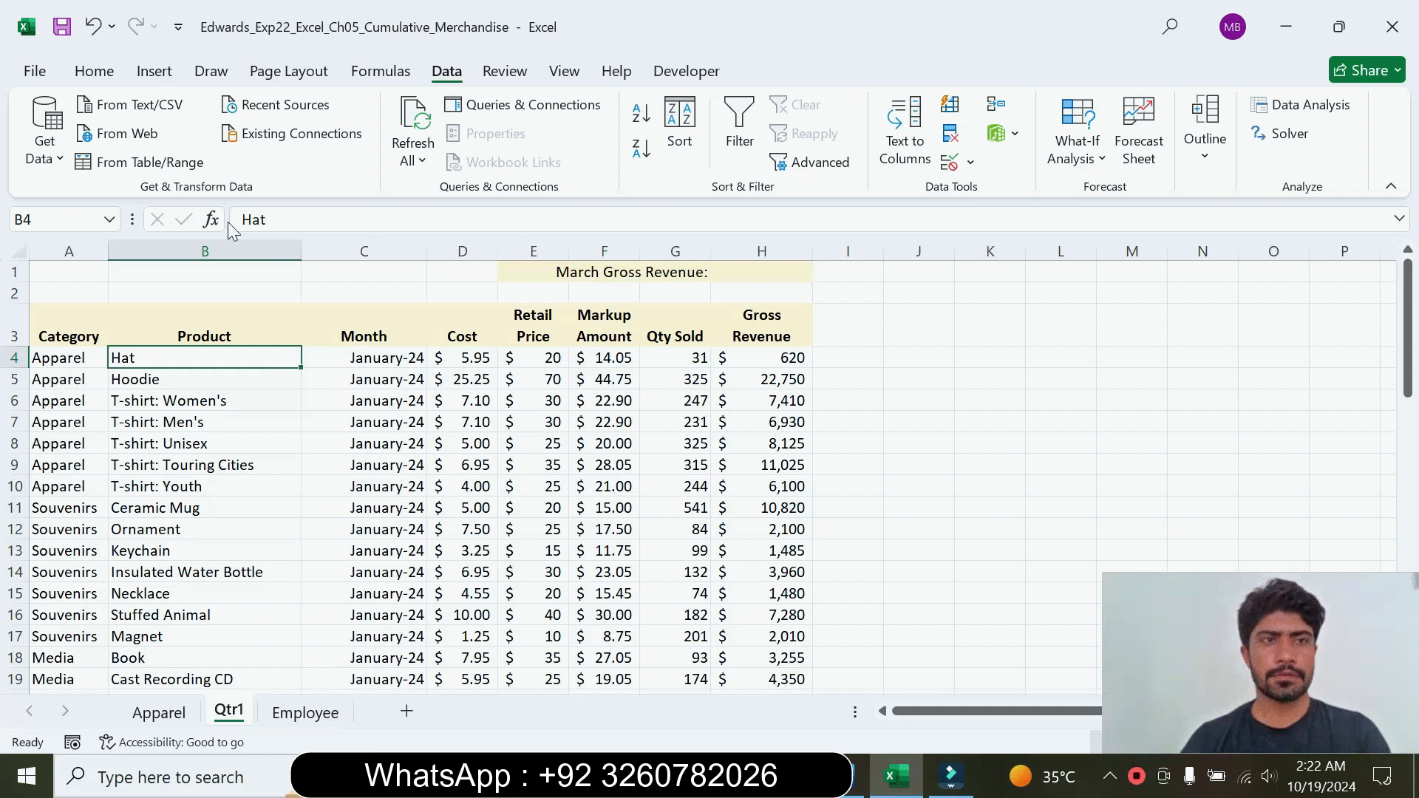
click(153, 74)
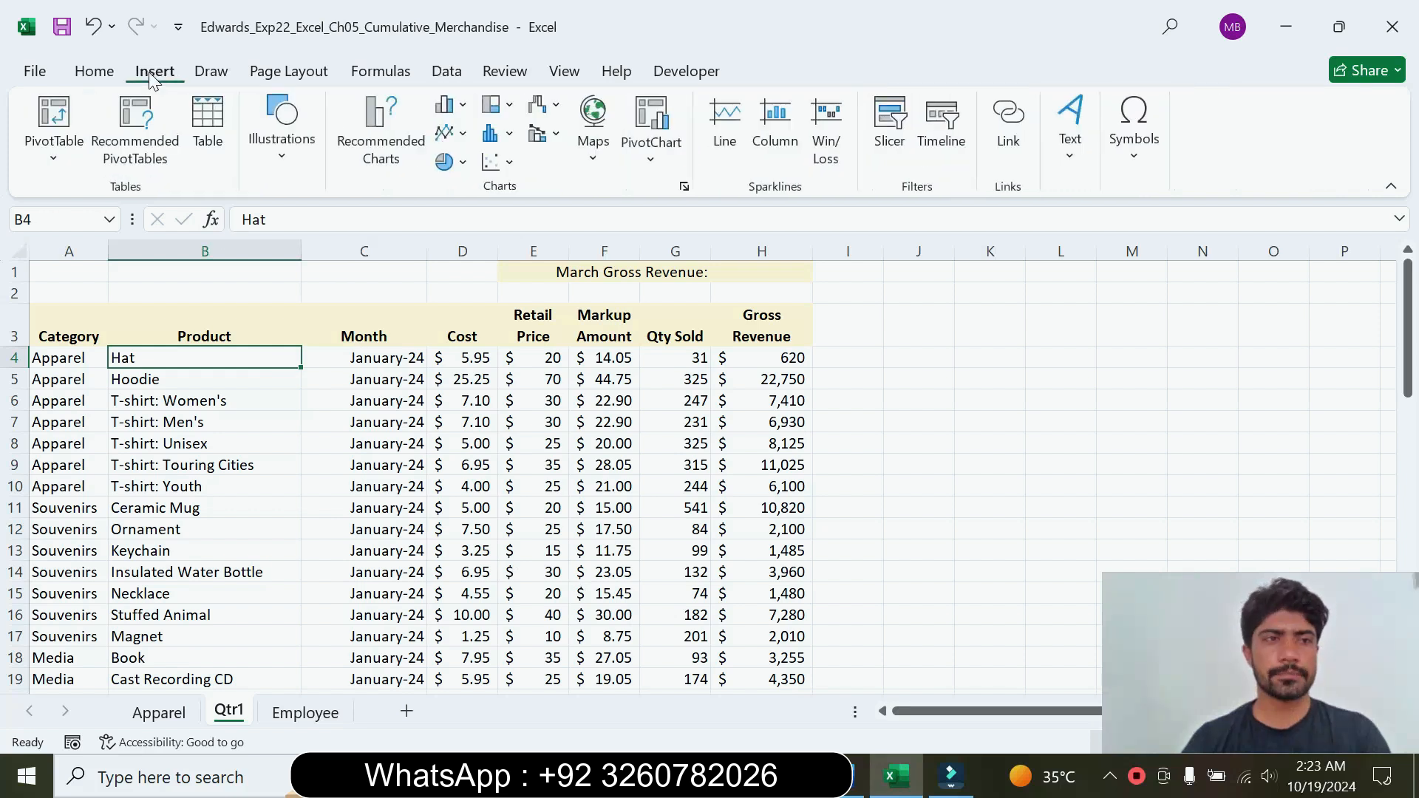
click(123, 133)
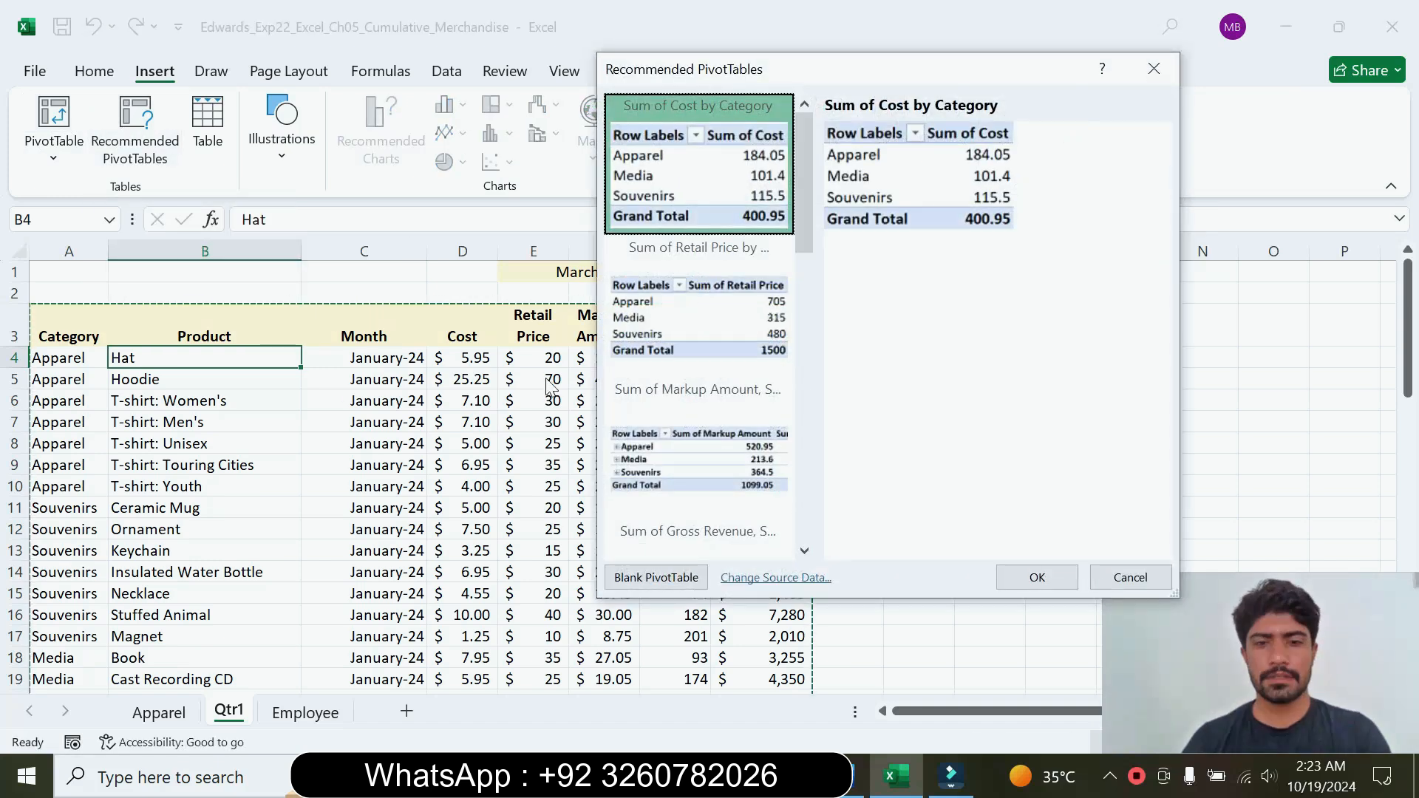
click(673, 578)
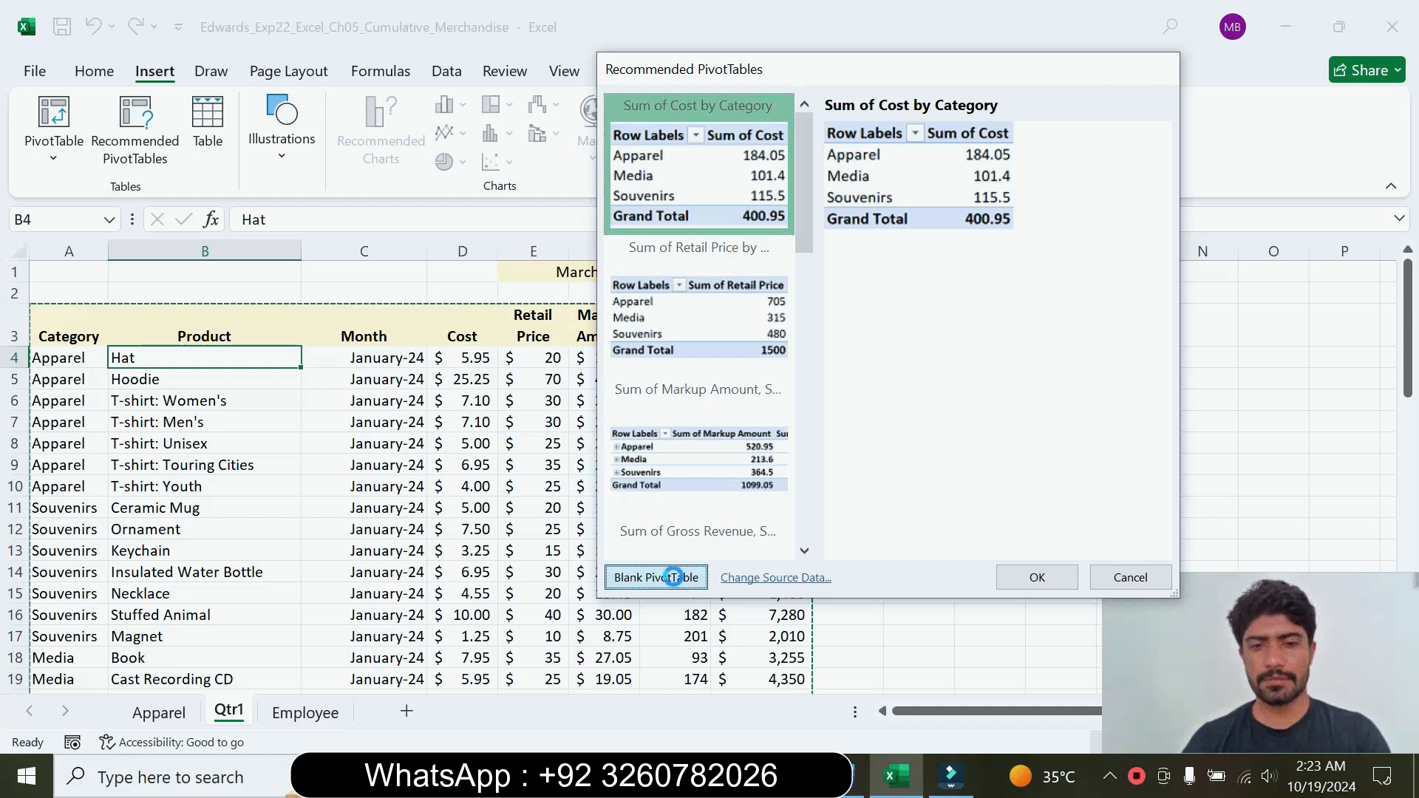
Step: Check the new blank PivotTable in Excel against the Word instructions, and copy the PivotTable name Qtr1 Sales from step 5
click(857, 776)
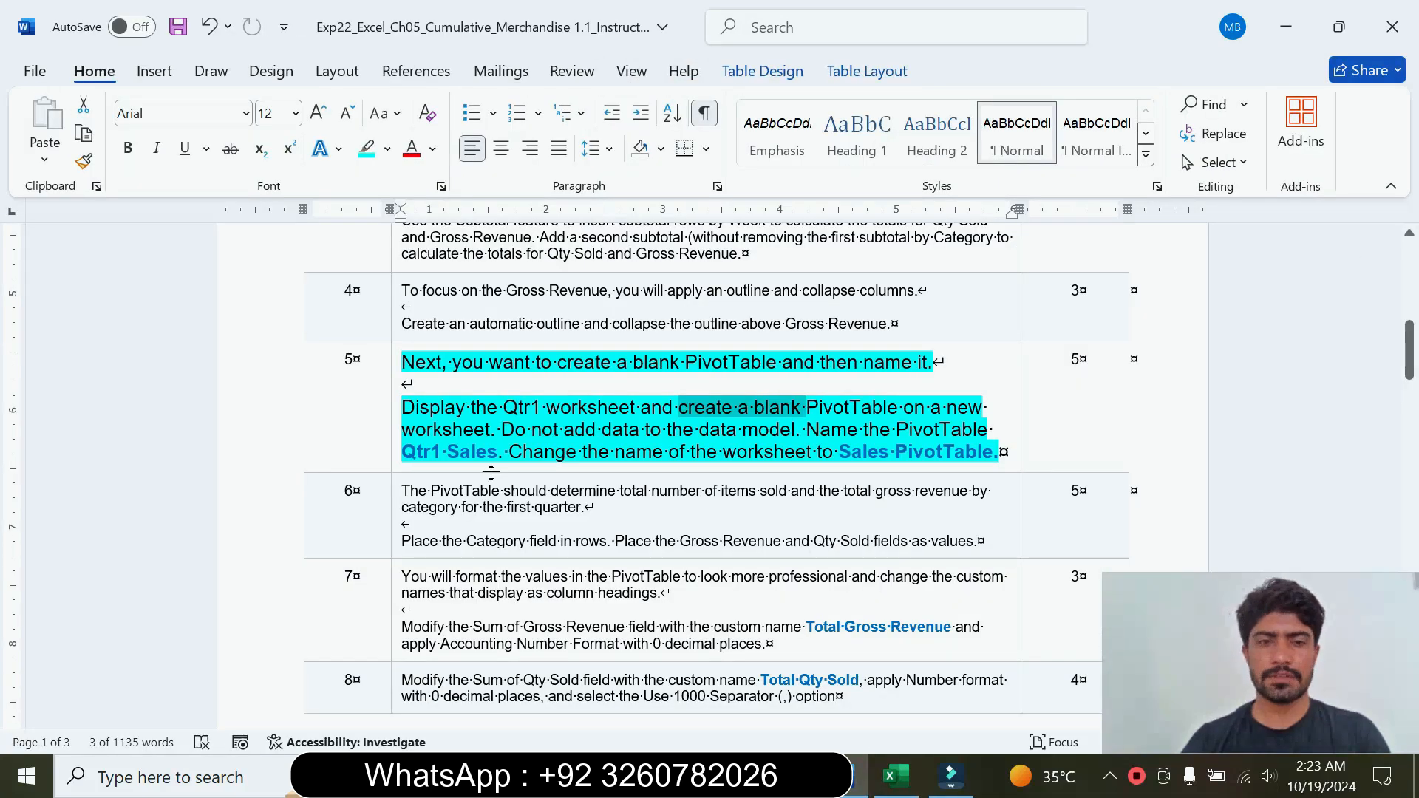
click(896, 776)
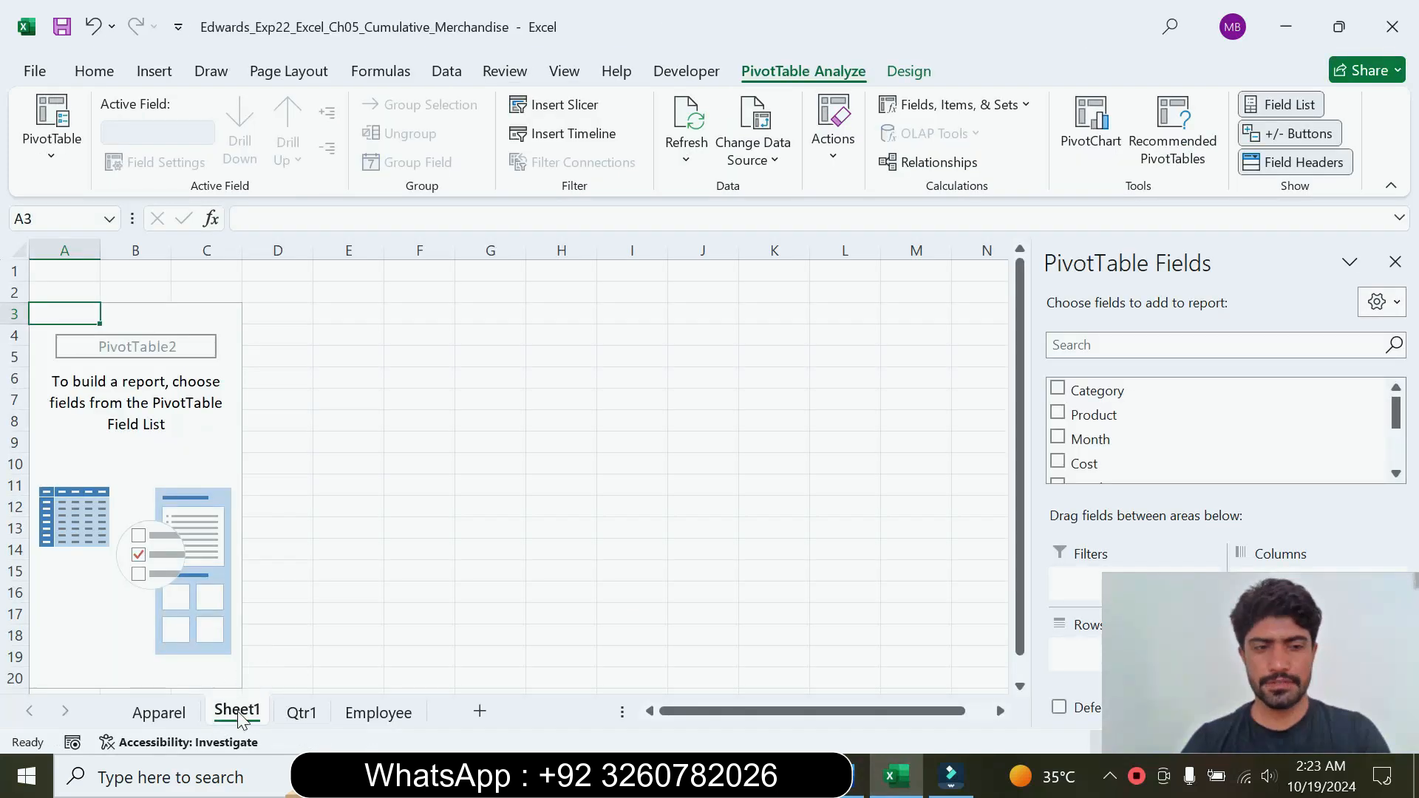
click(858, 776)
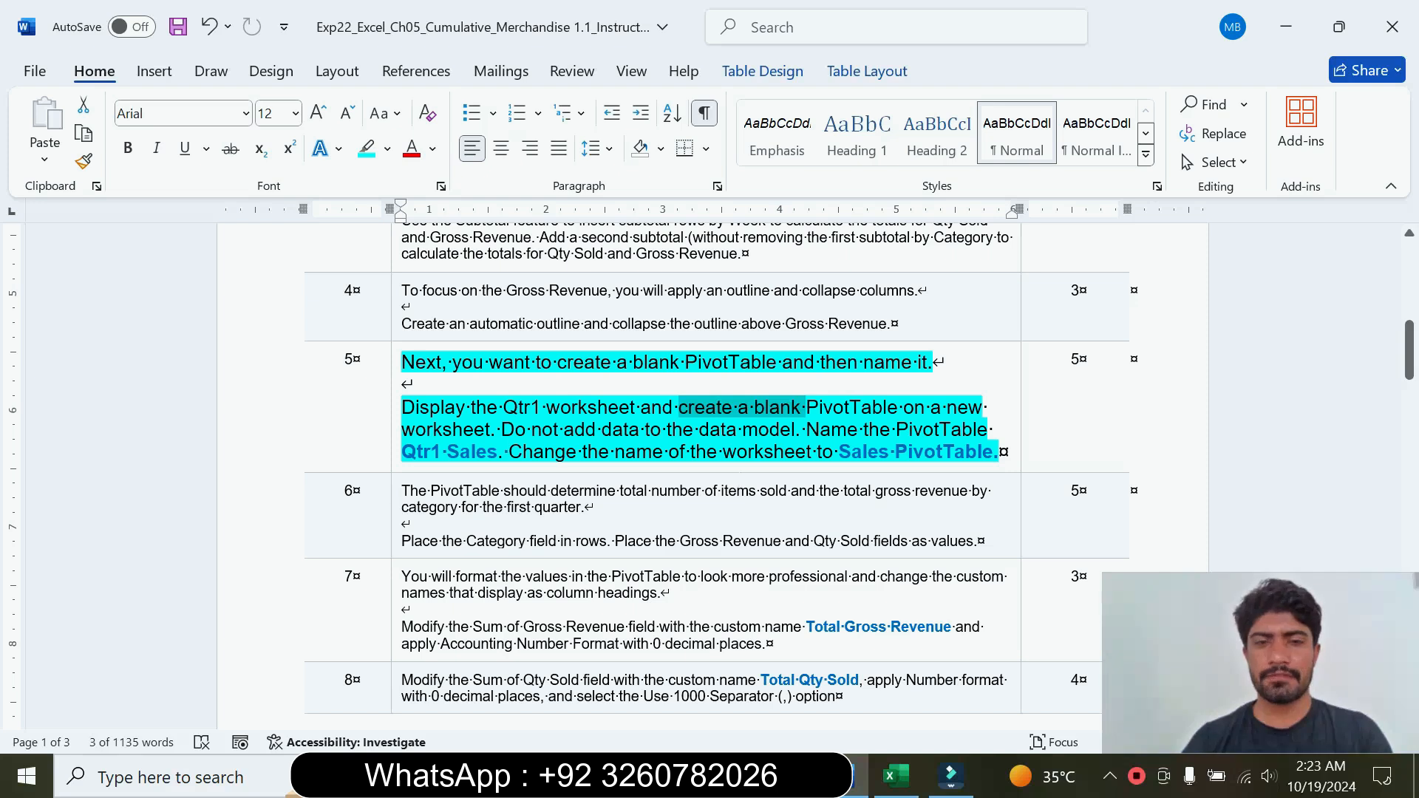
drag(403, 452, 473, 450)
key(ctrl+c)
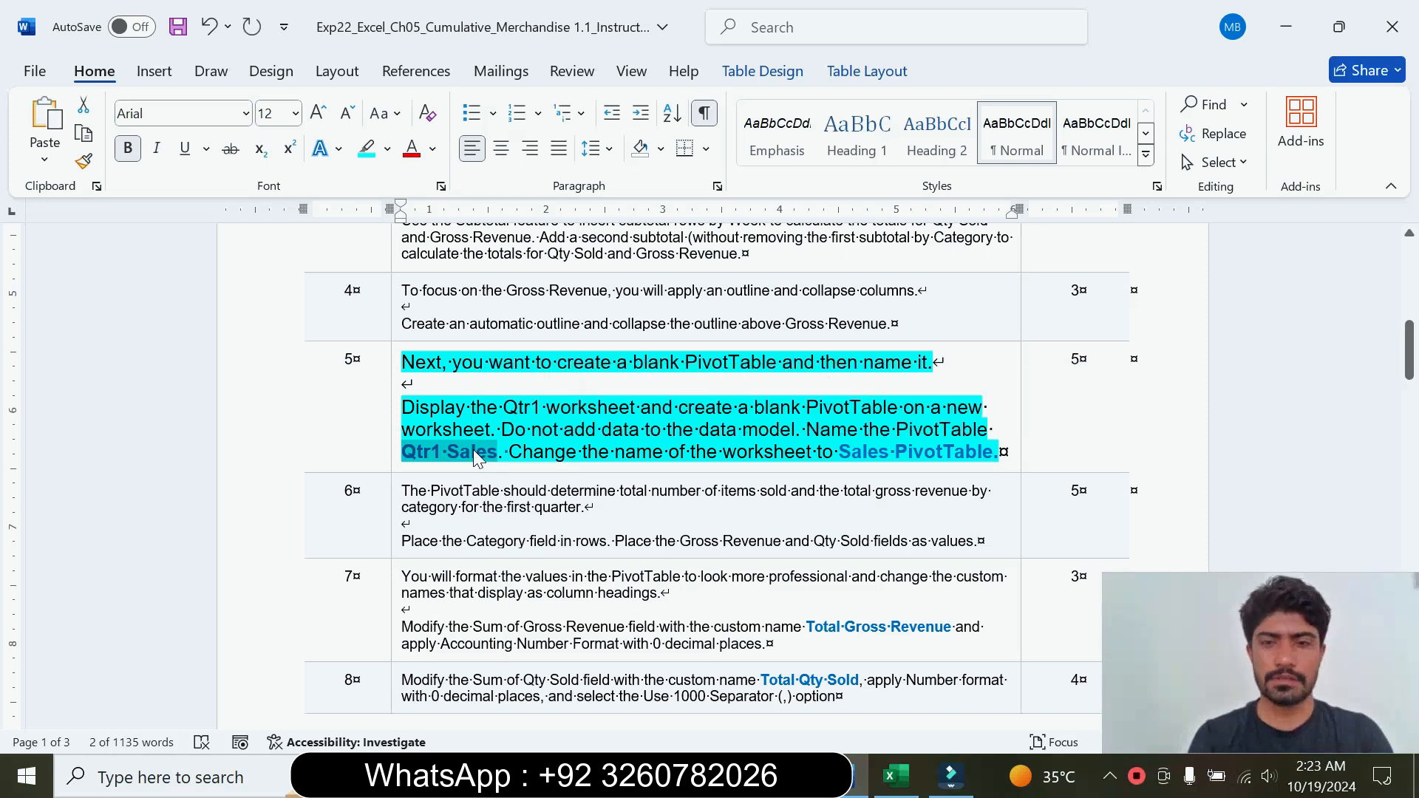
Step: Switch to Excel and name the blank PivotTable Qtr1 Sales
click(897, 775)
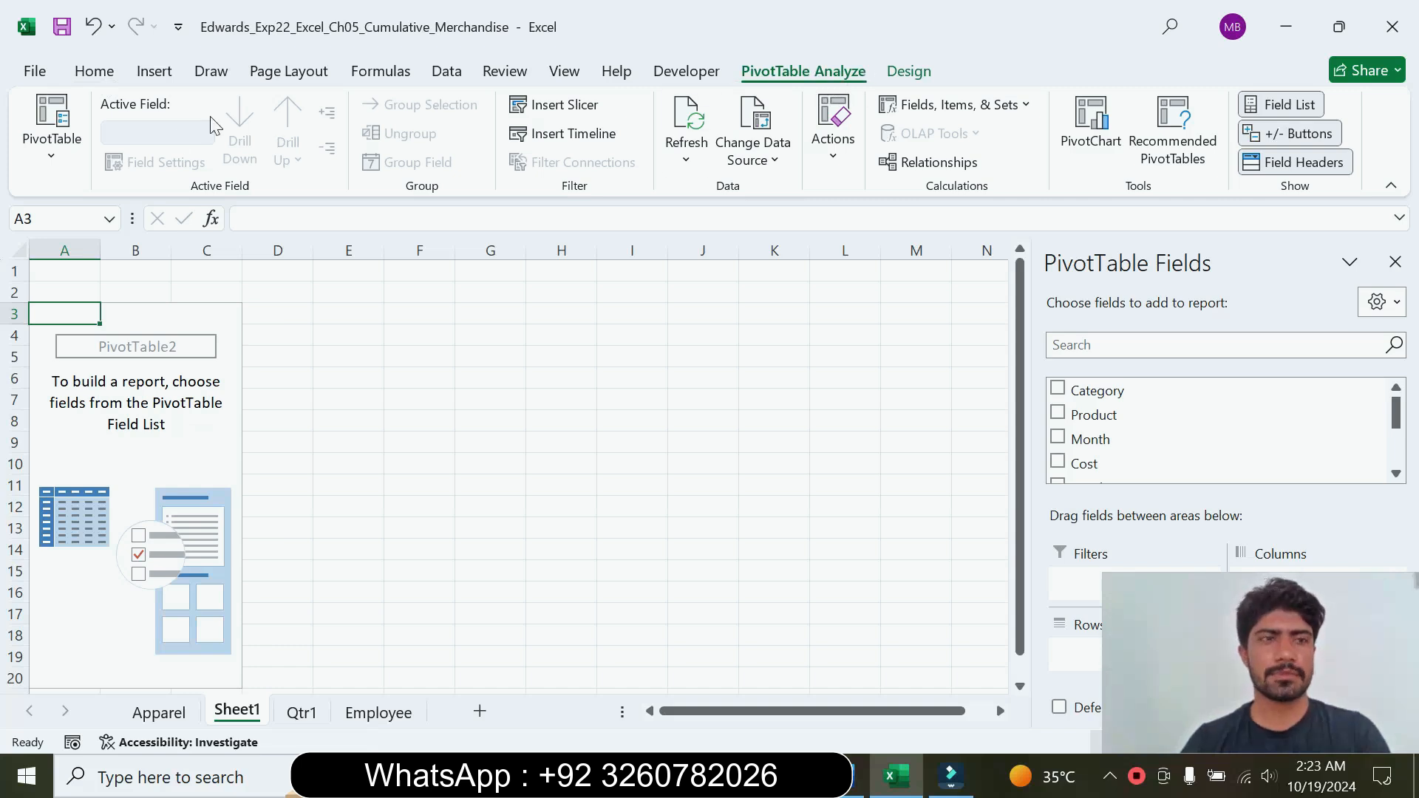
click(59, 159)
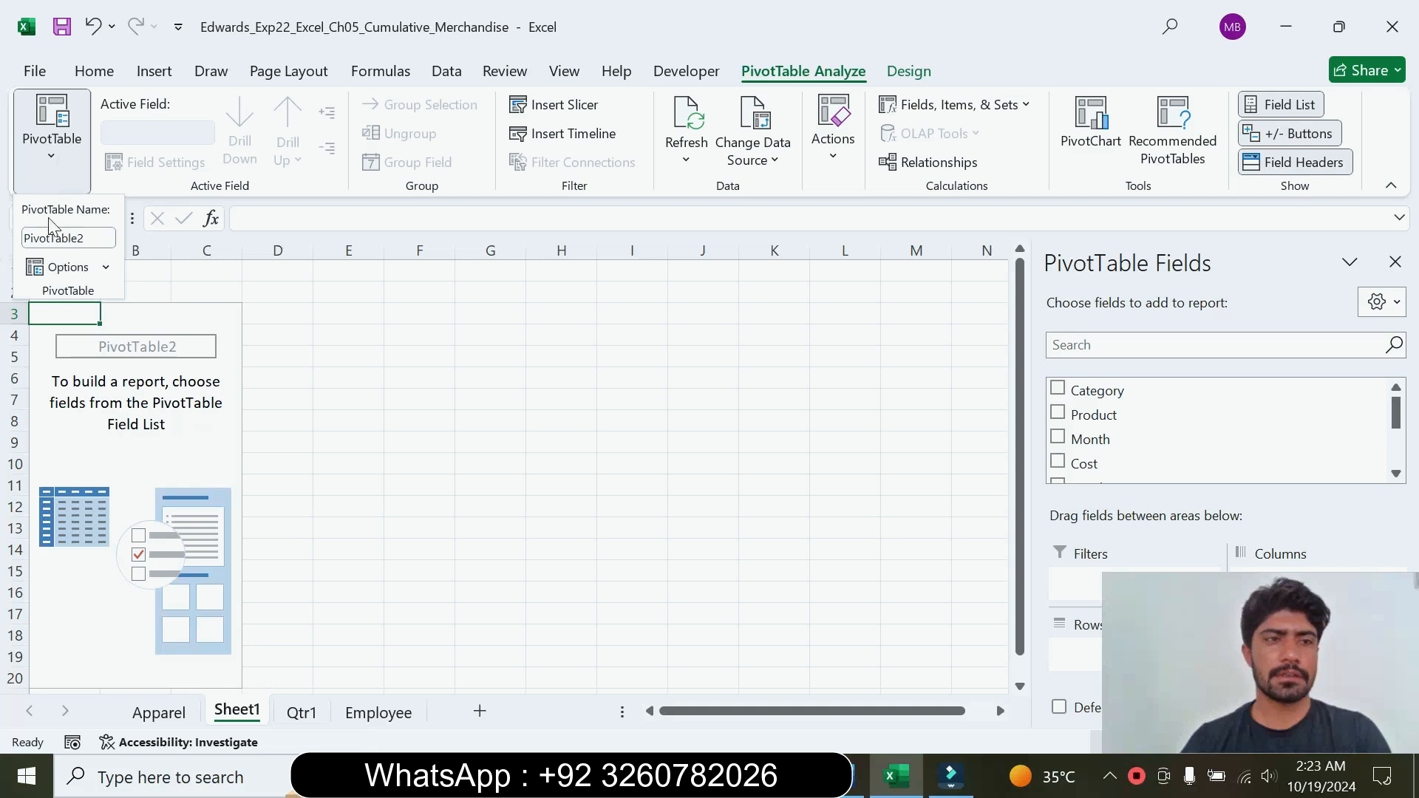
click(94, 238)
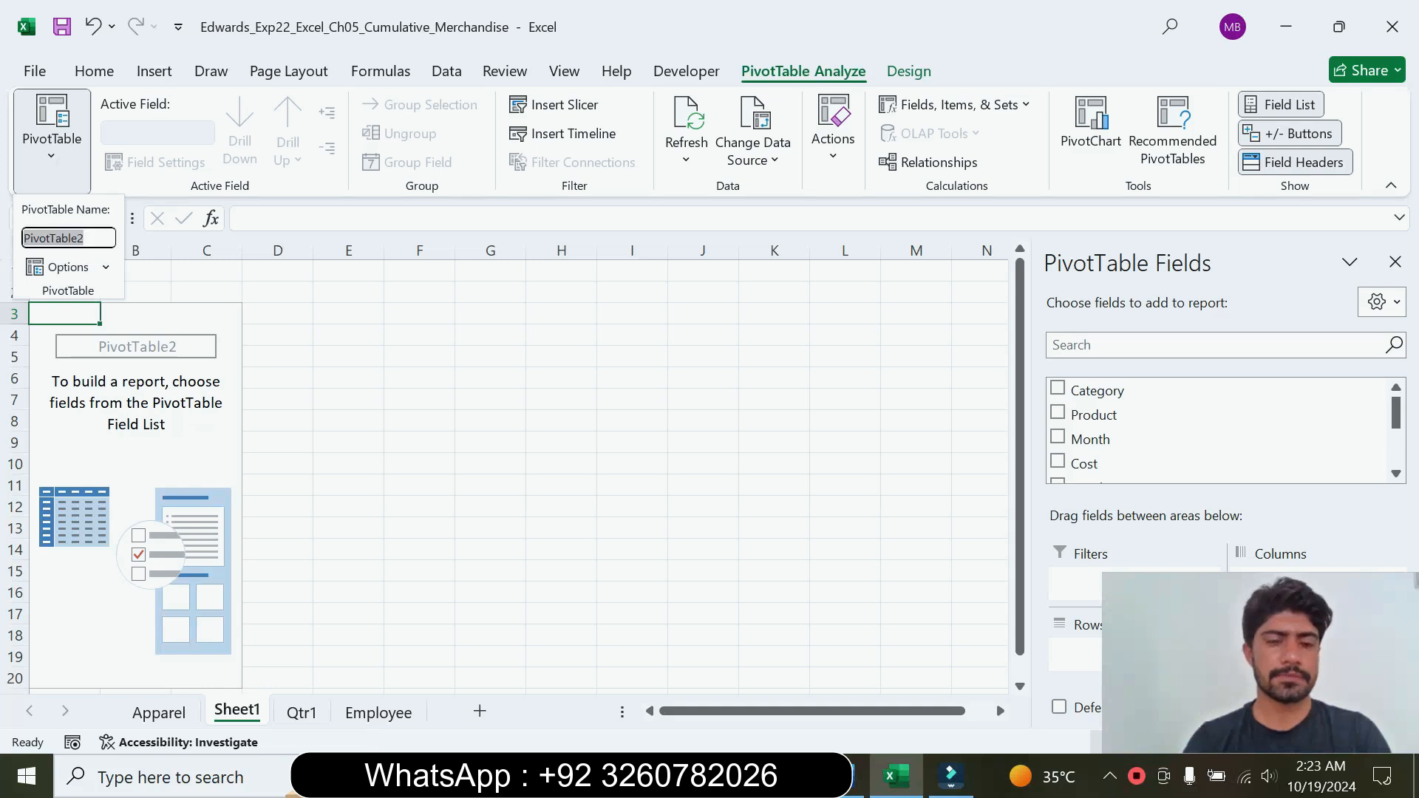
text(Qtr1 Sales)
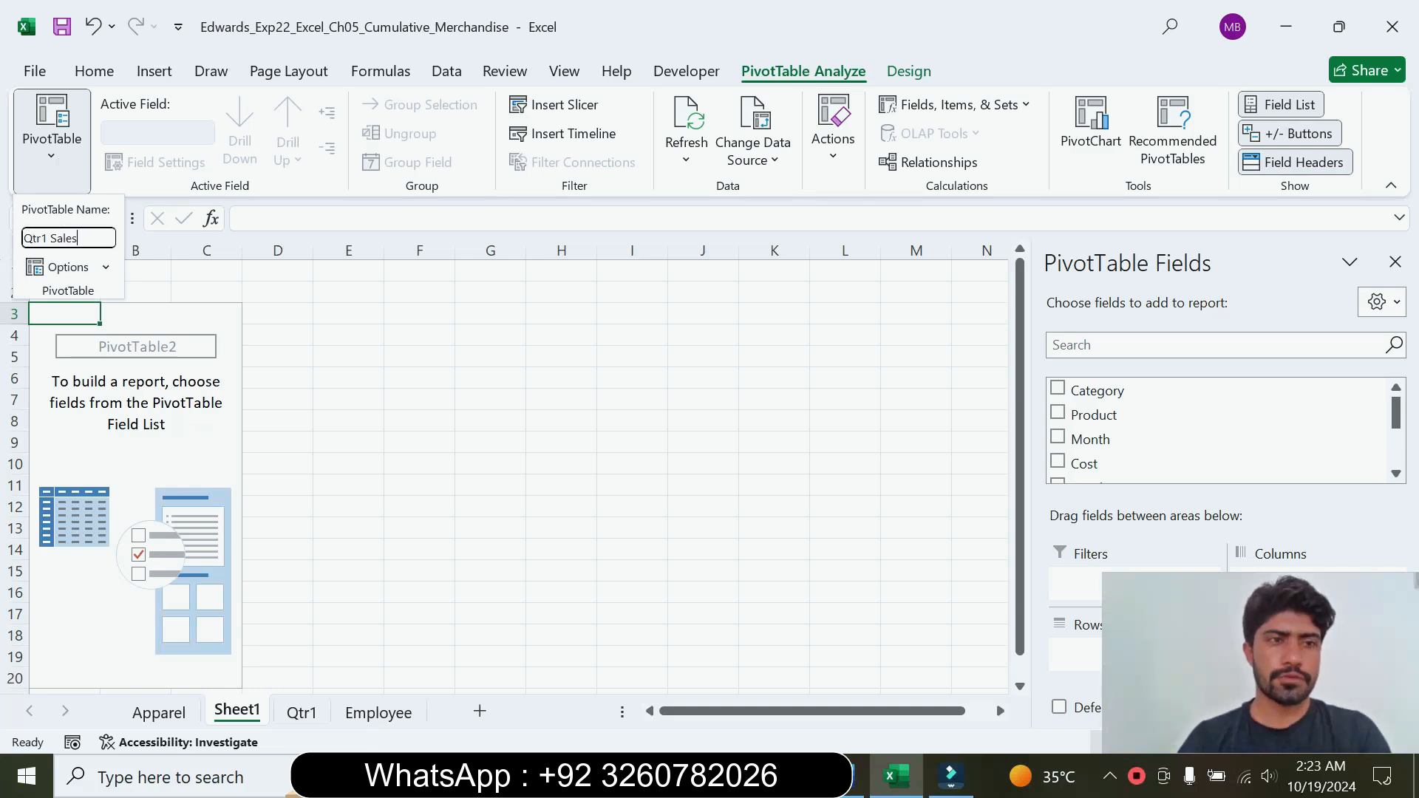
key(Return)
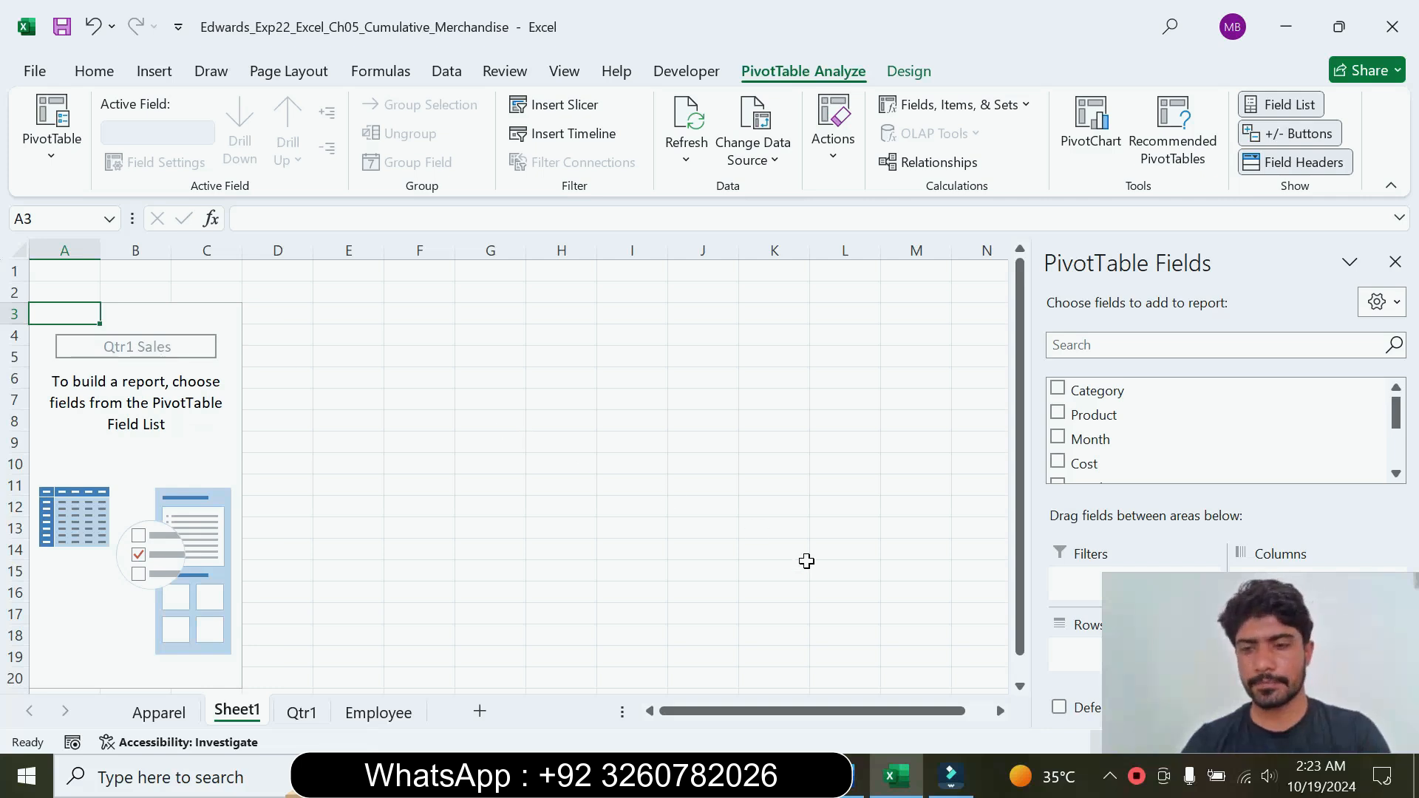
Step: Copy the worksheet name from step 5 in Word, and rename Sheet1 in Excel as Sales PivotTable
click(851, 770)
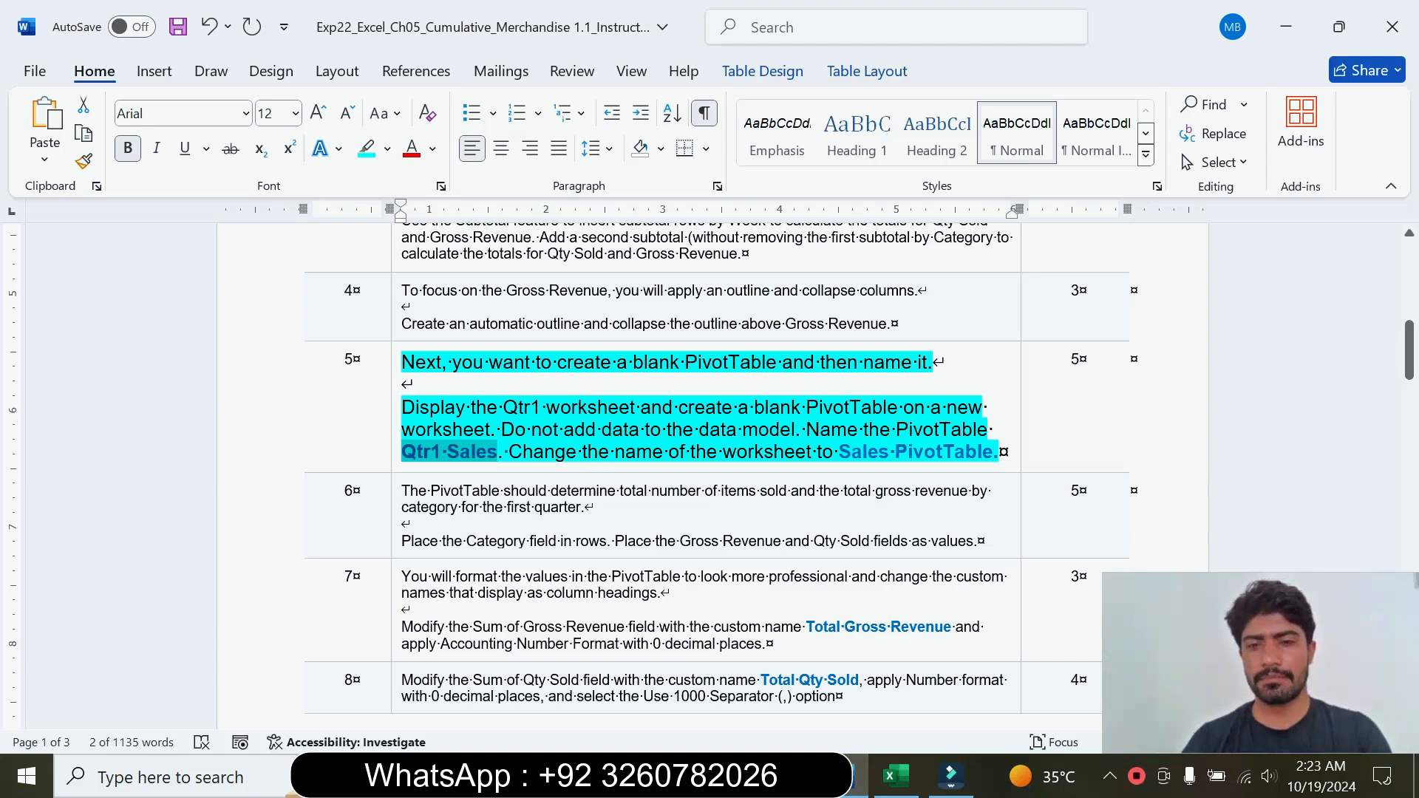
drag(839, 452, 947, 445)
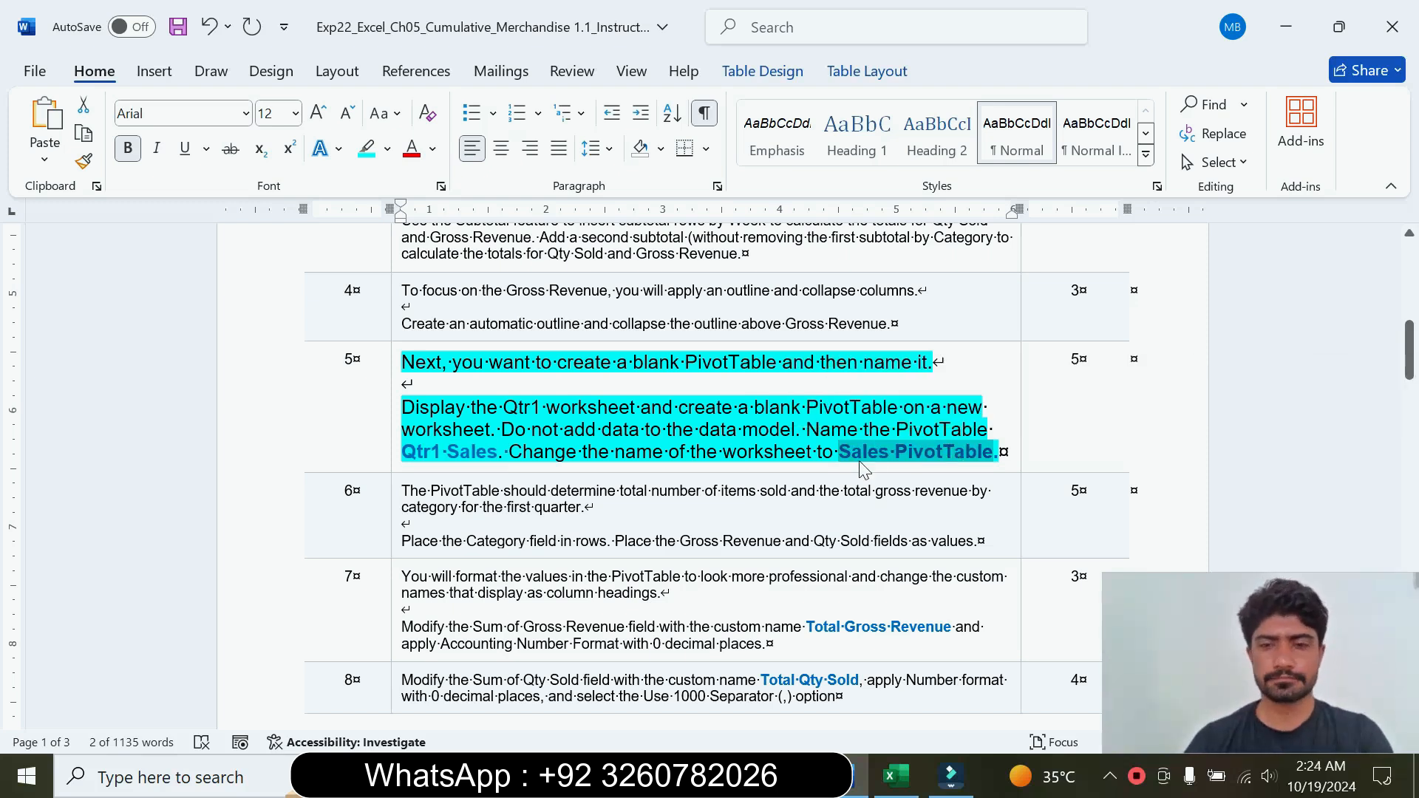
click(896, 776)
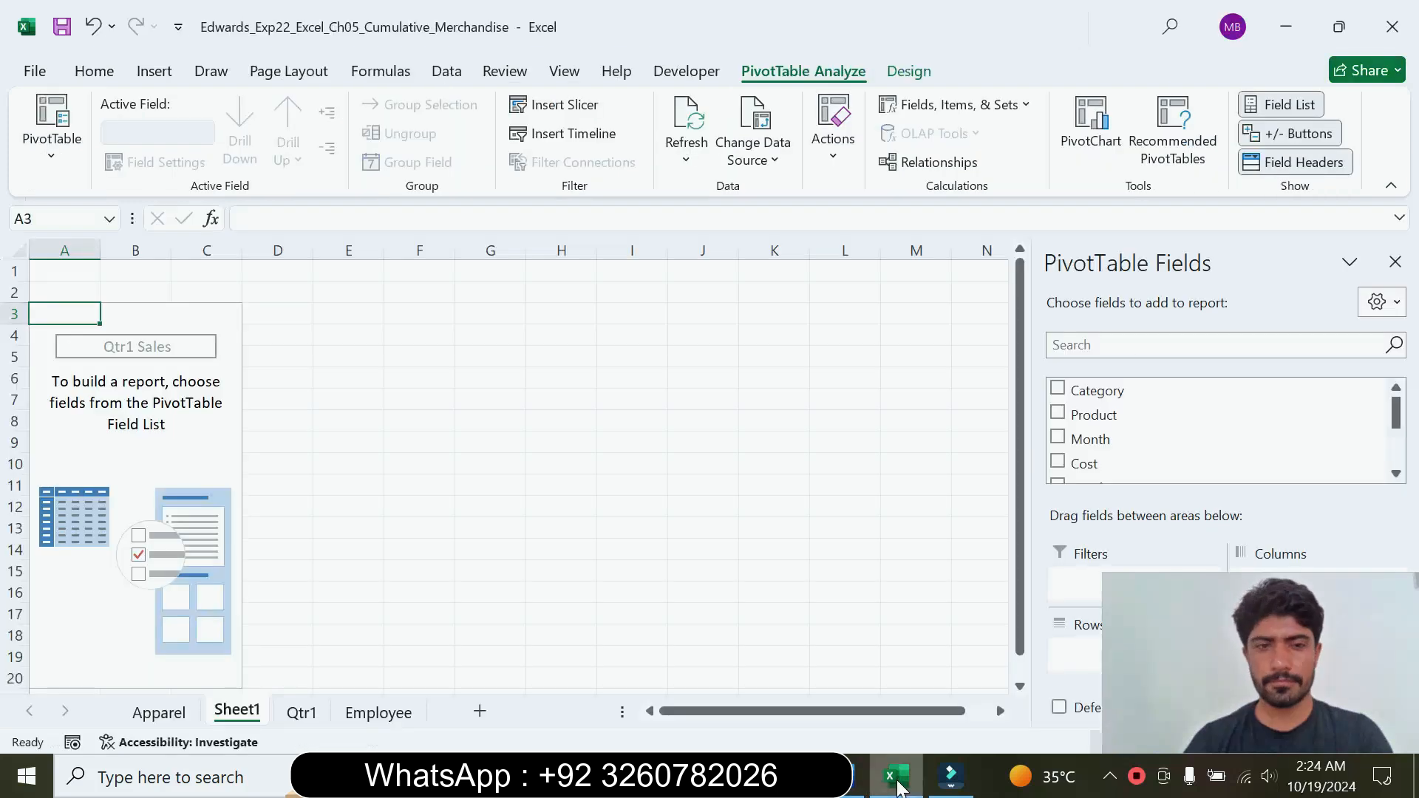
right_click(252, 717)
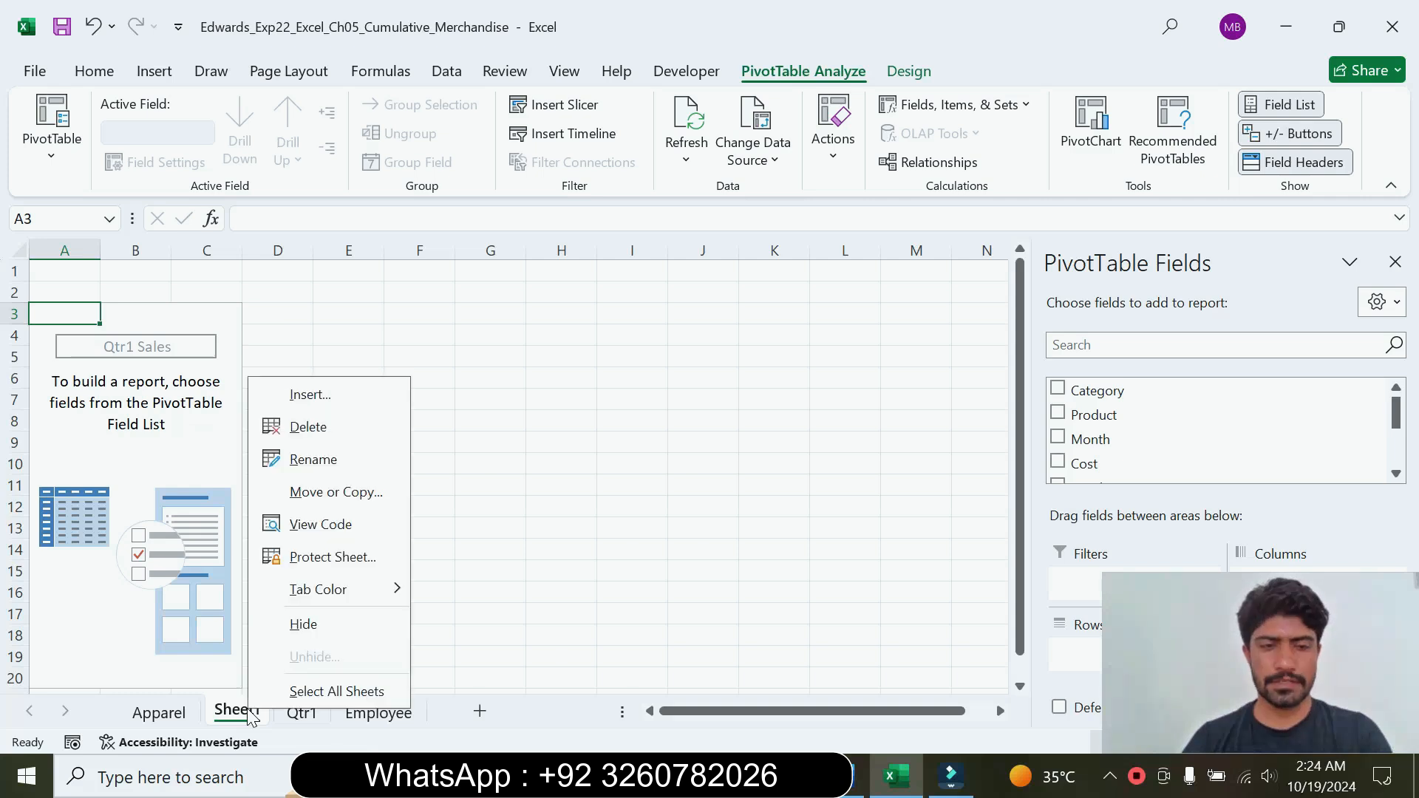
click(309, 460)
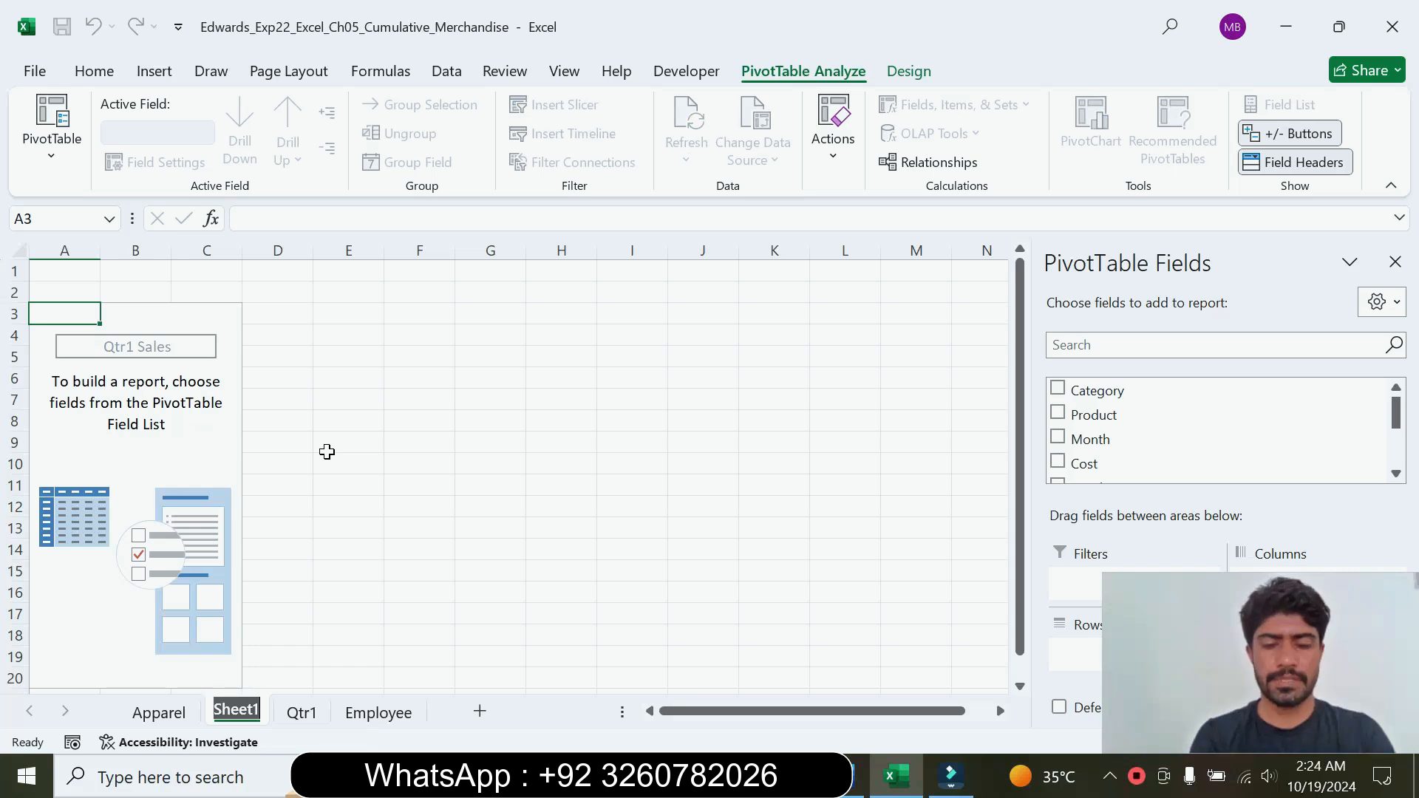
key(ctrl+v)
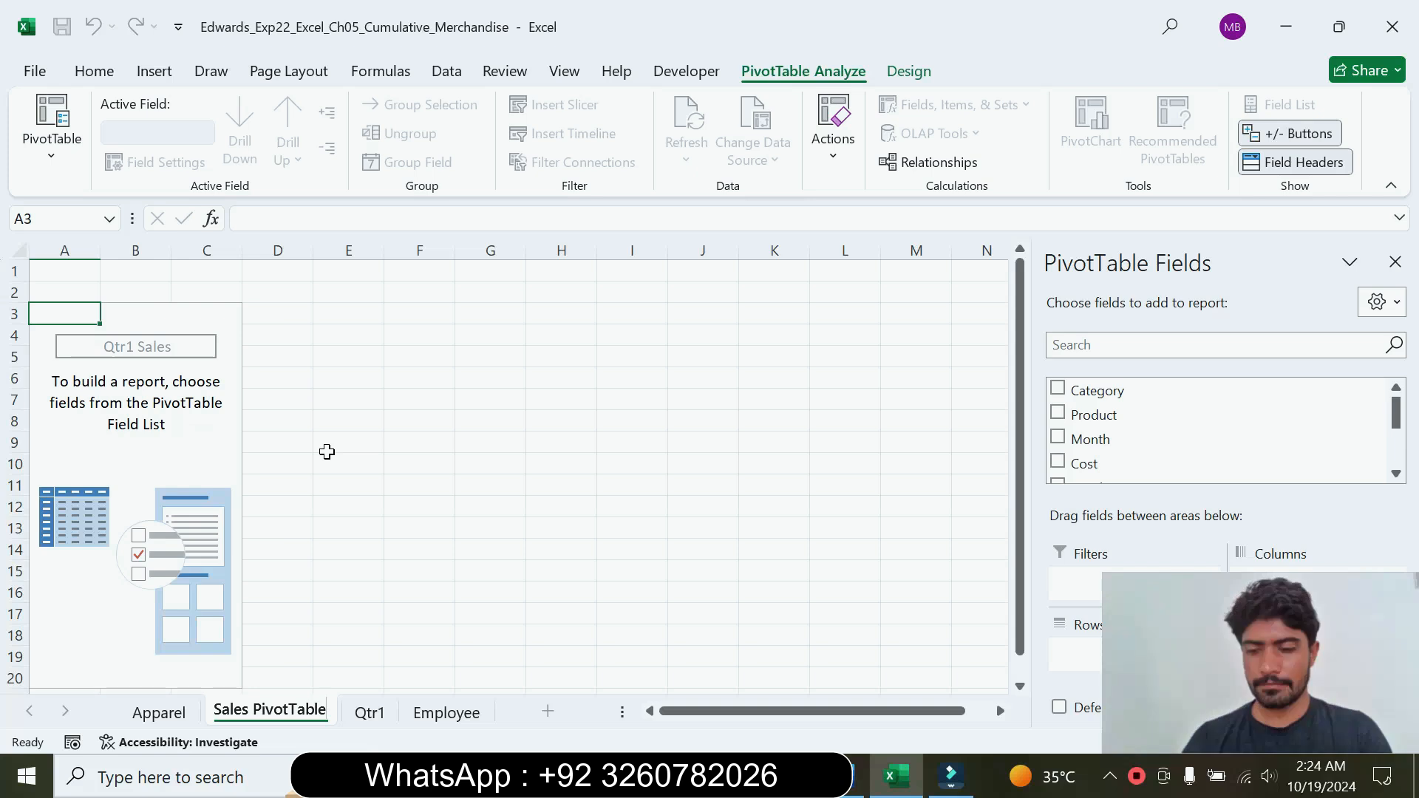
key(Return)
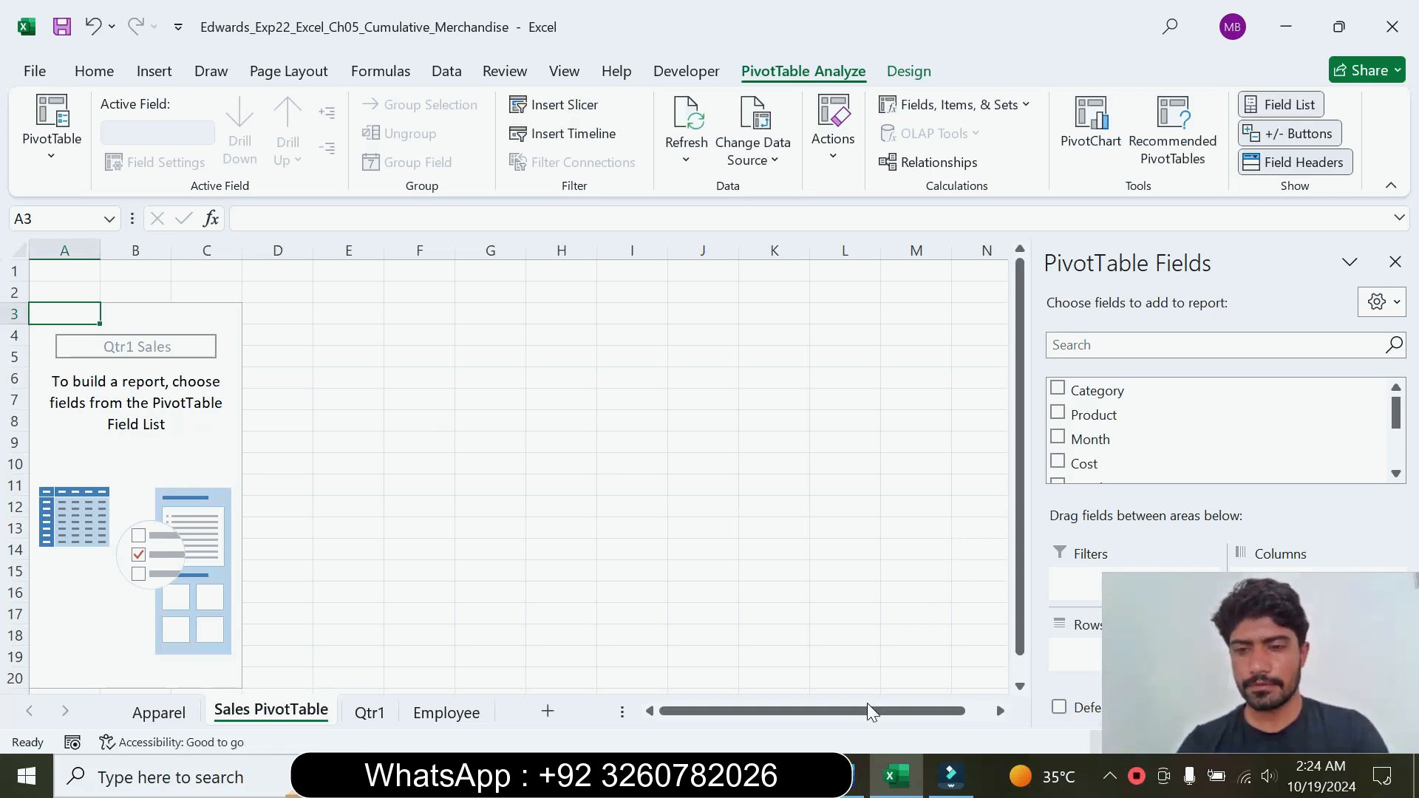
Step: Return to the Word instructions and reset the step 5 text to 9 pt without highlighting
click(854, 777)
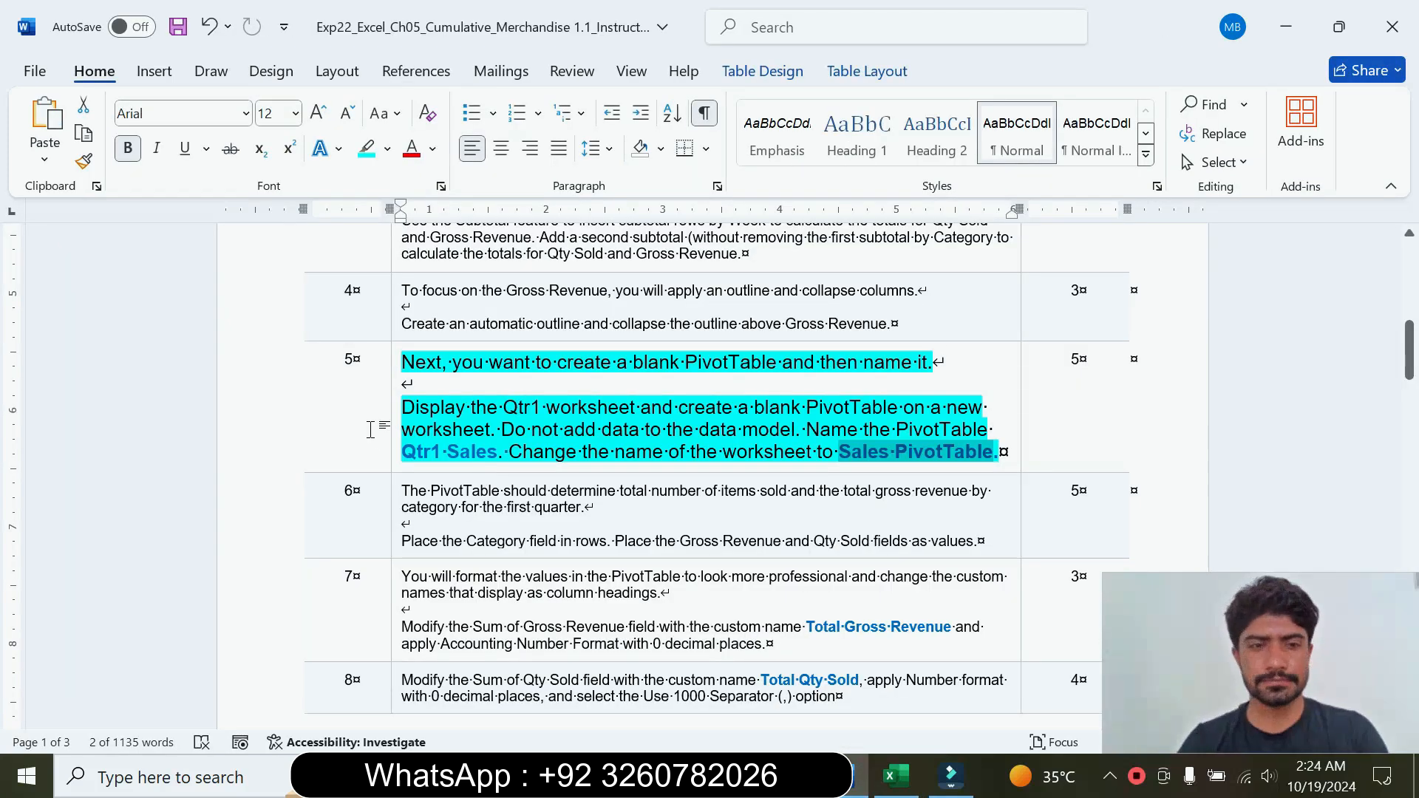
click(397, 447)
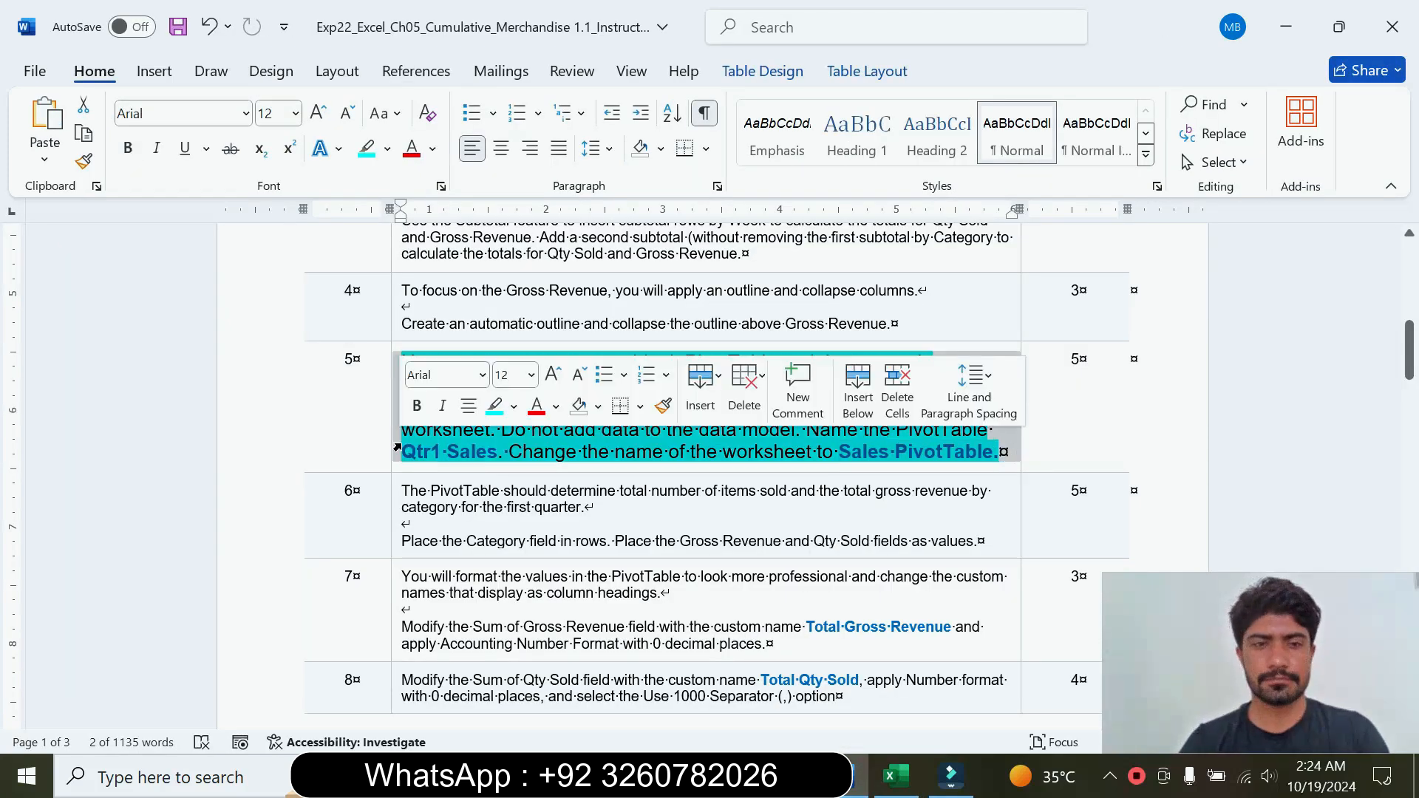
click(531, 375)
click(518, 414)
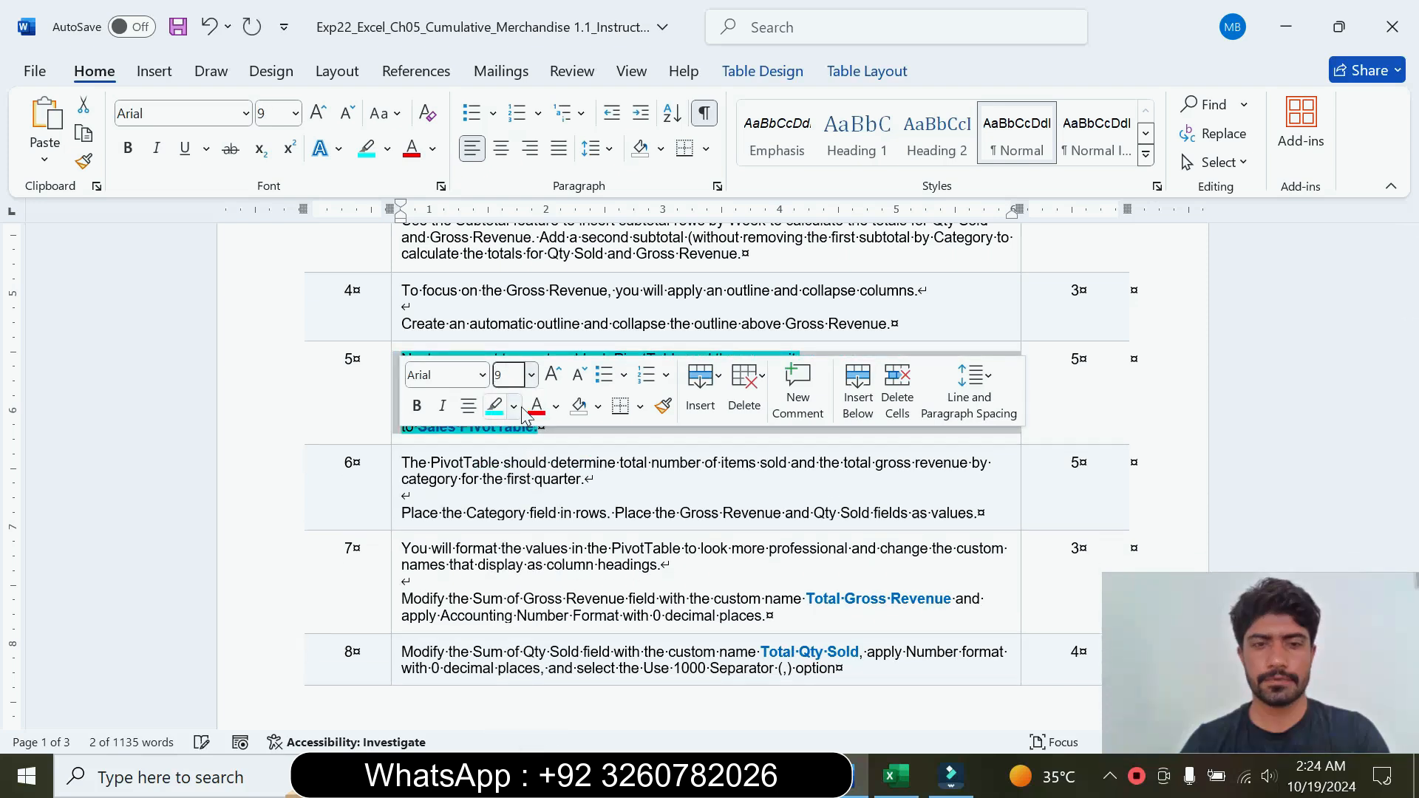
click(521, 409)
click(554, 586)
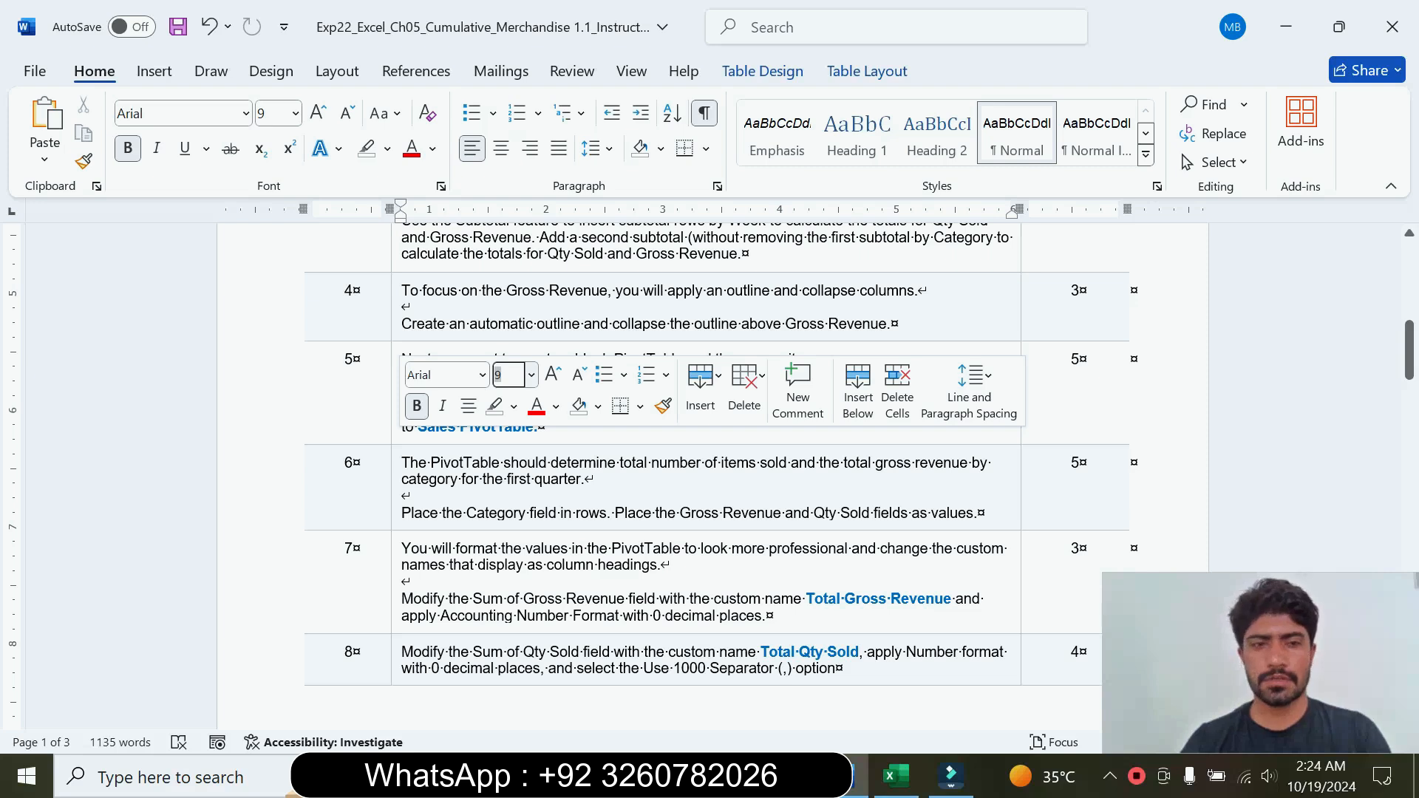
Step: Enlarge the step 6 instruction text to 16 pt and highlight it in turquoise
click(397, 522)
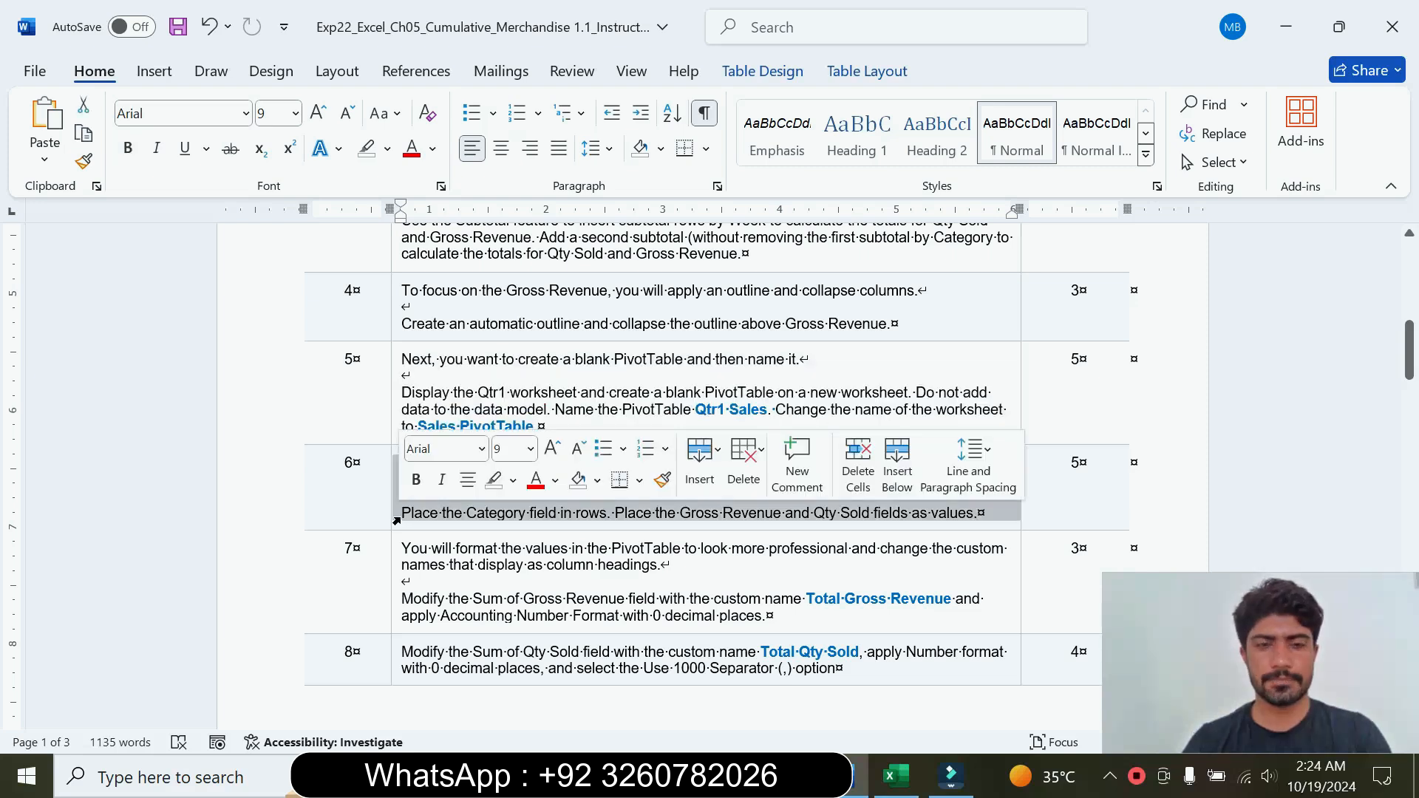
click(532, 449)
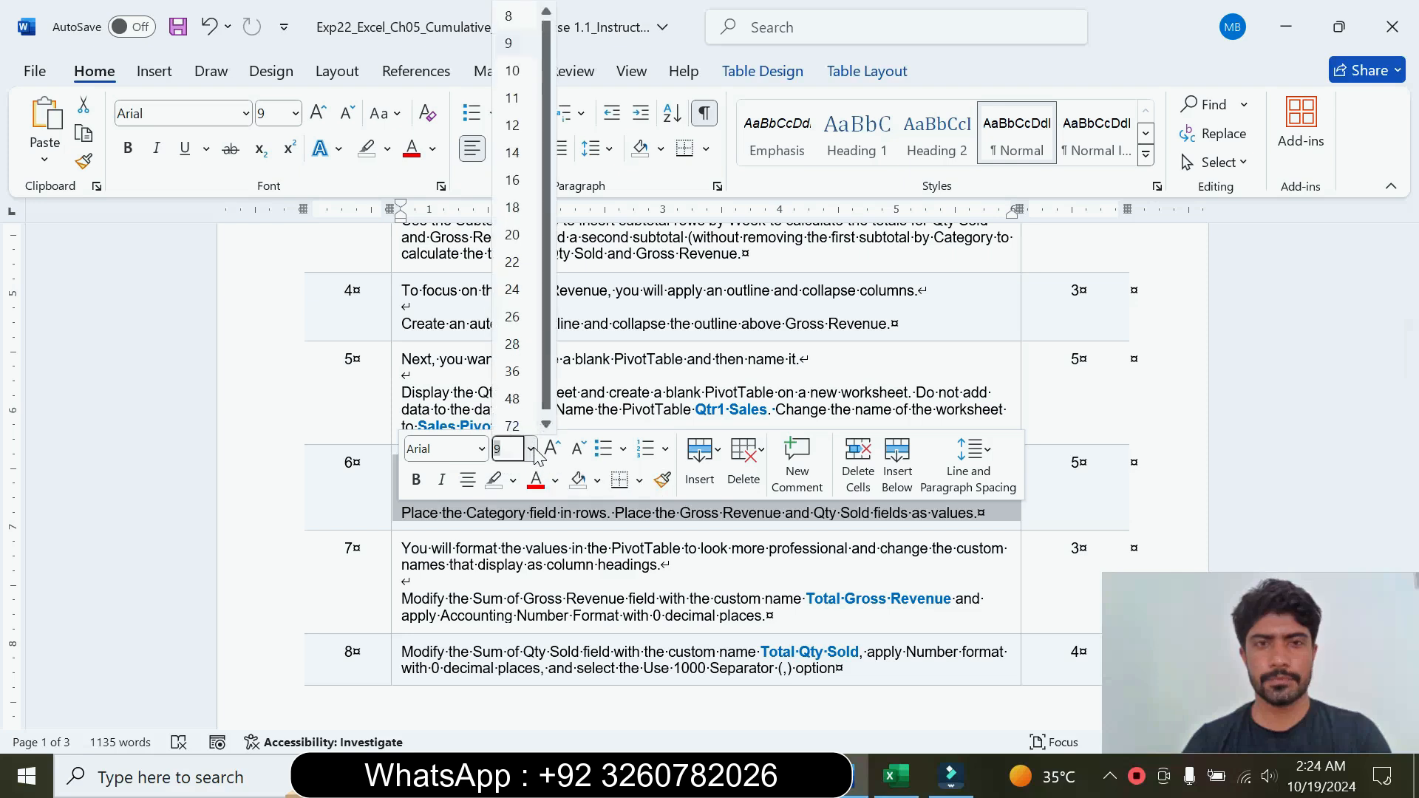
click(530, 182)
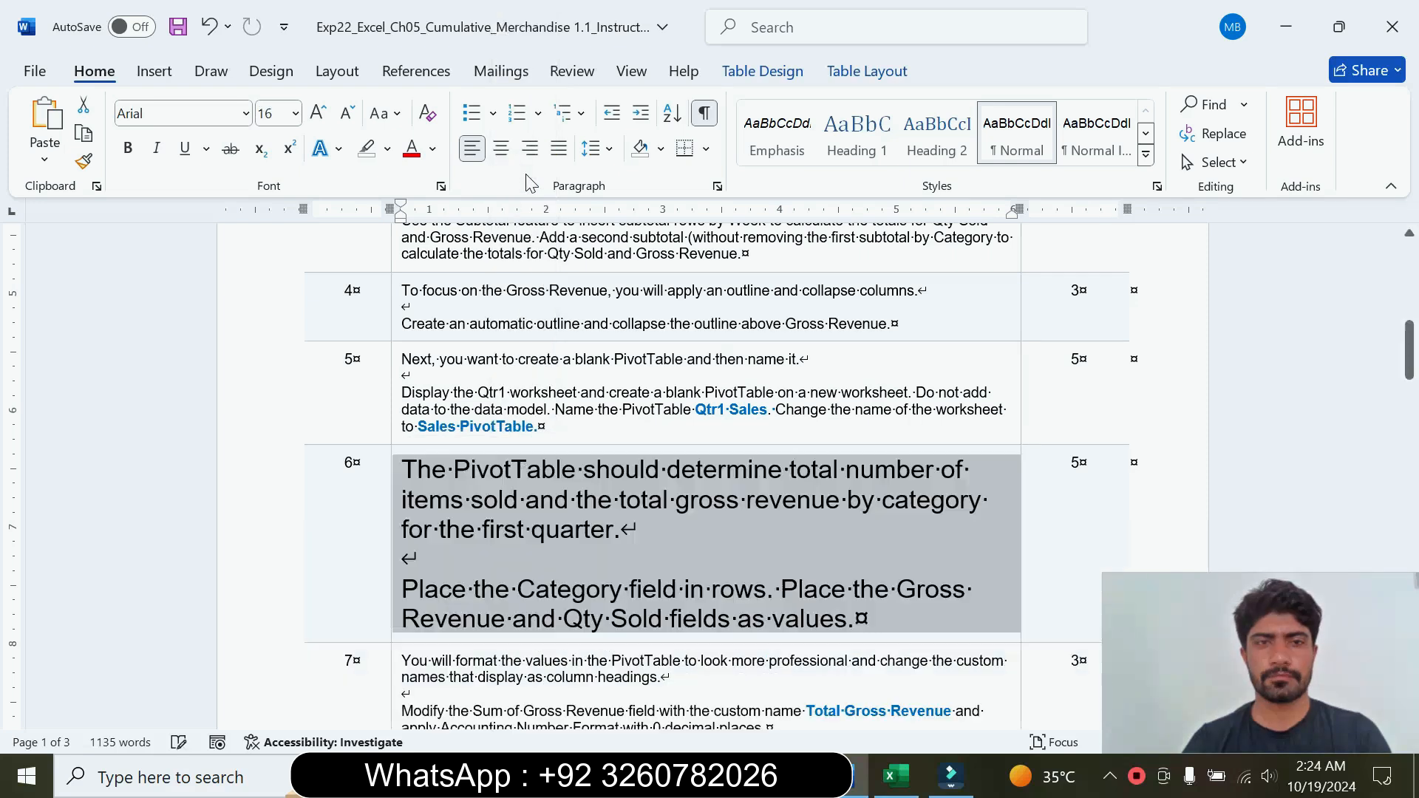
click(388, 149)
click(440, 225)
drag(1410, 348, 1410, 361)
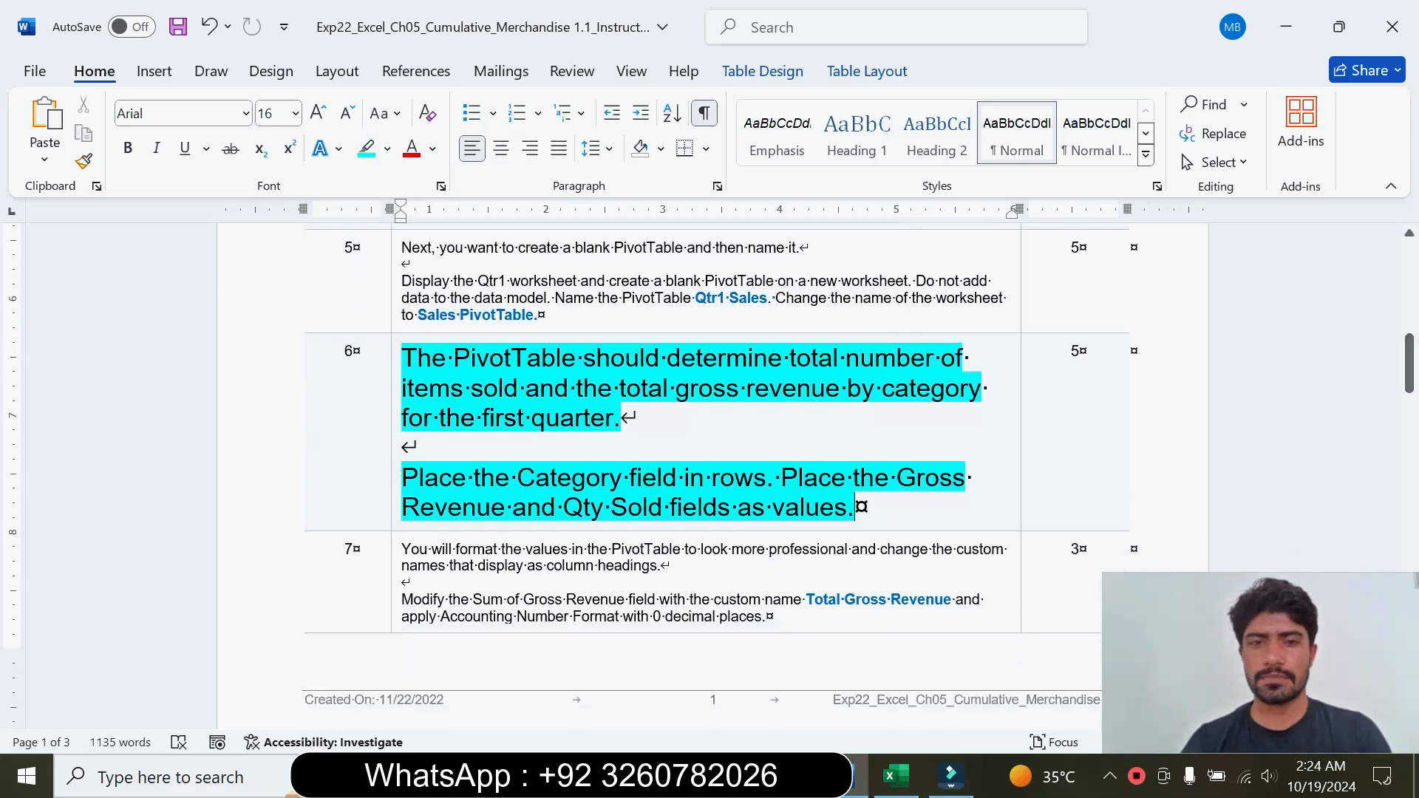
Step: Read the step 6 field placement instructions in Word, and place the Category field in the rows of the Excel PivotTable
drag(403, 357, 621, 418)
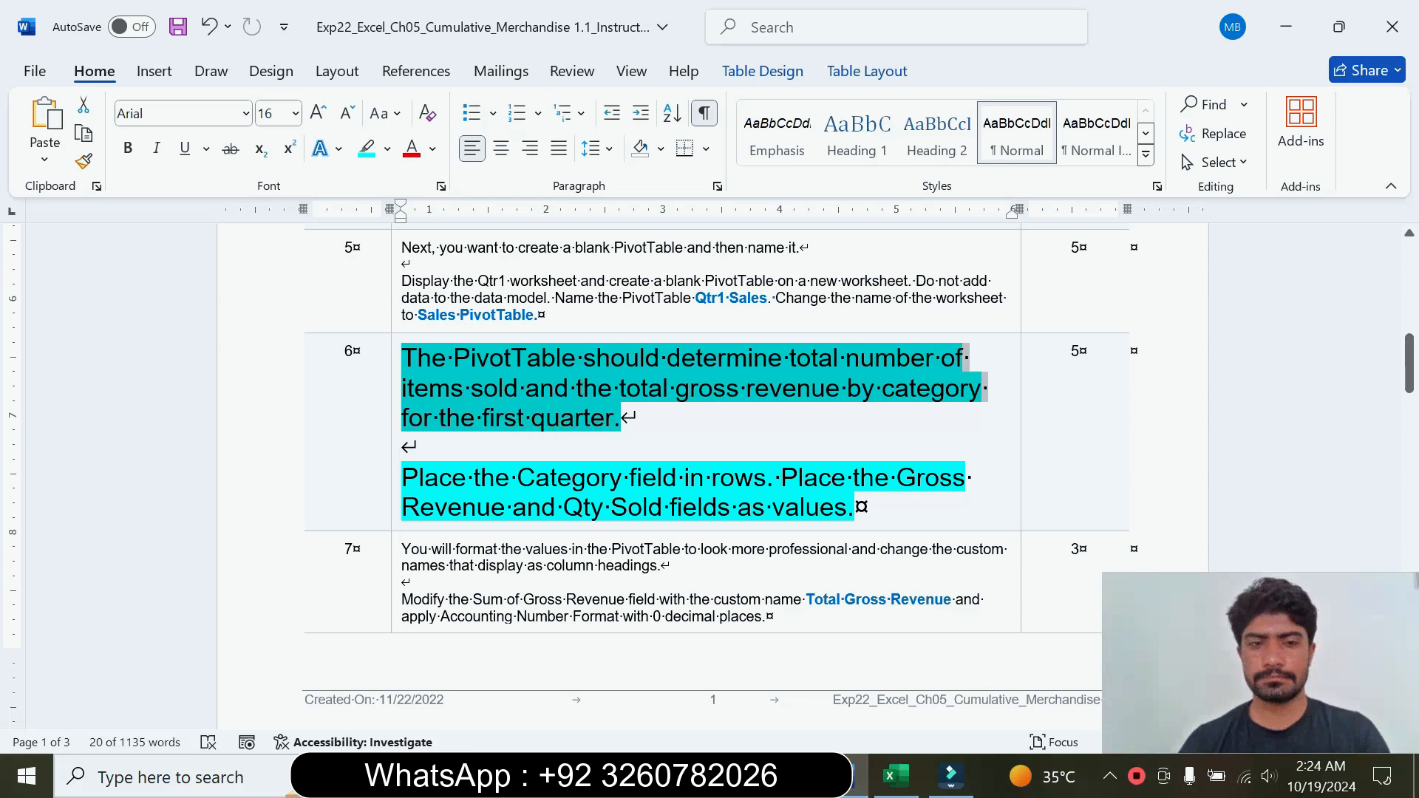
drag(401, 477, 767, 478)
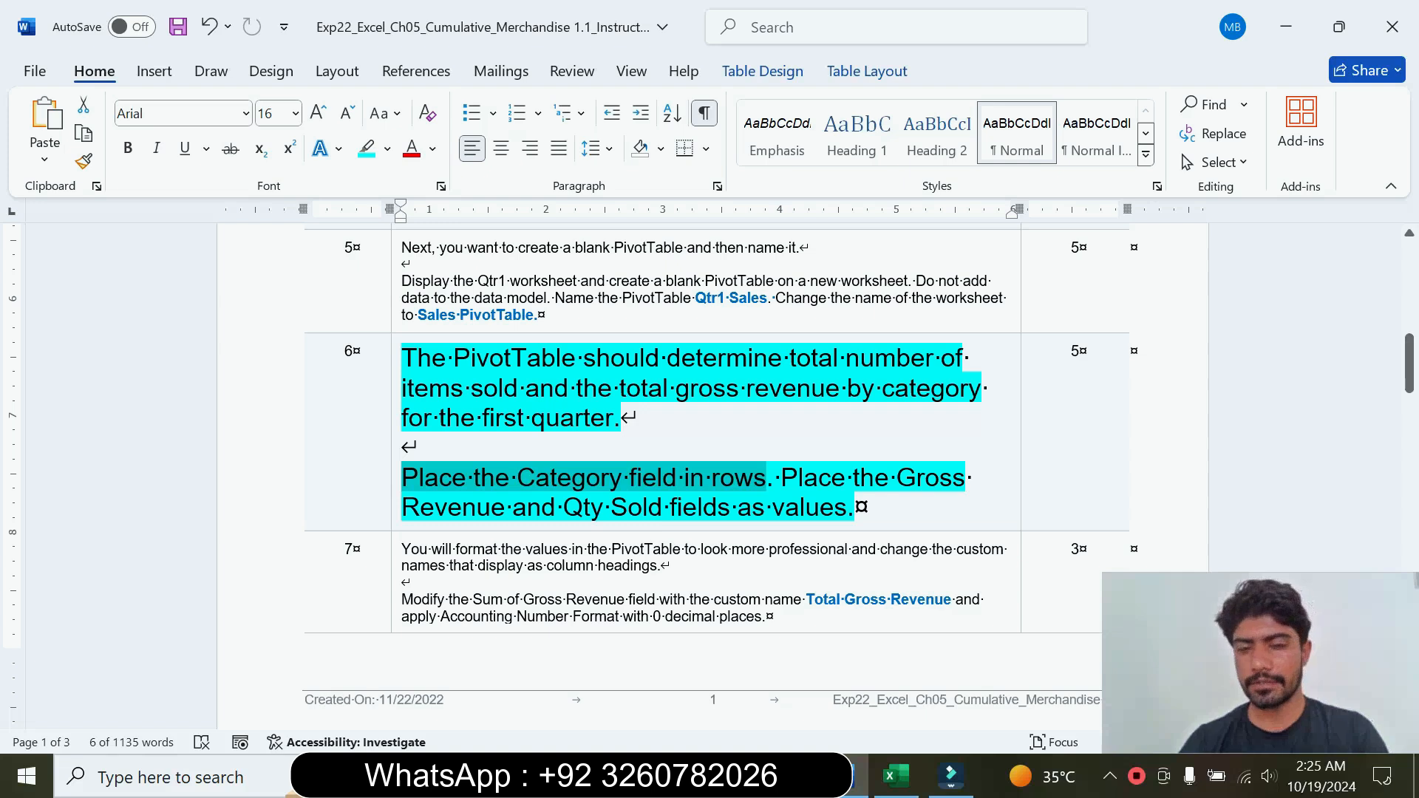
drag(474, 477, 767, 478)
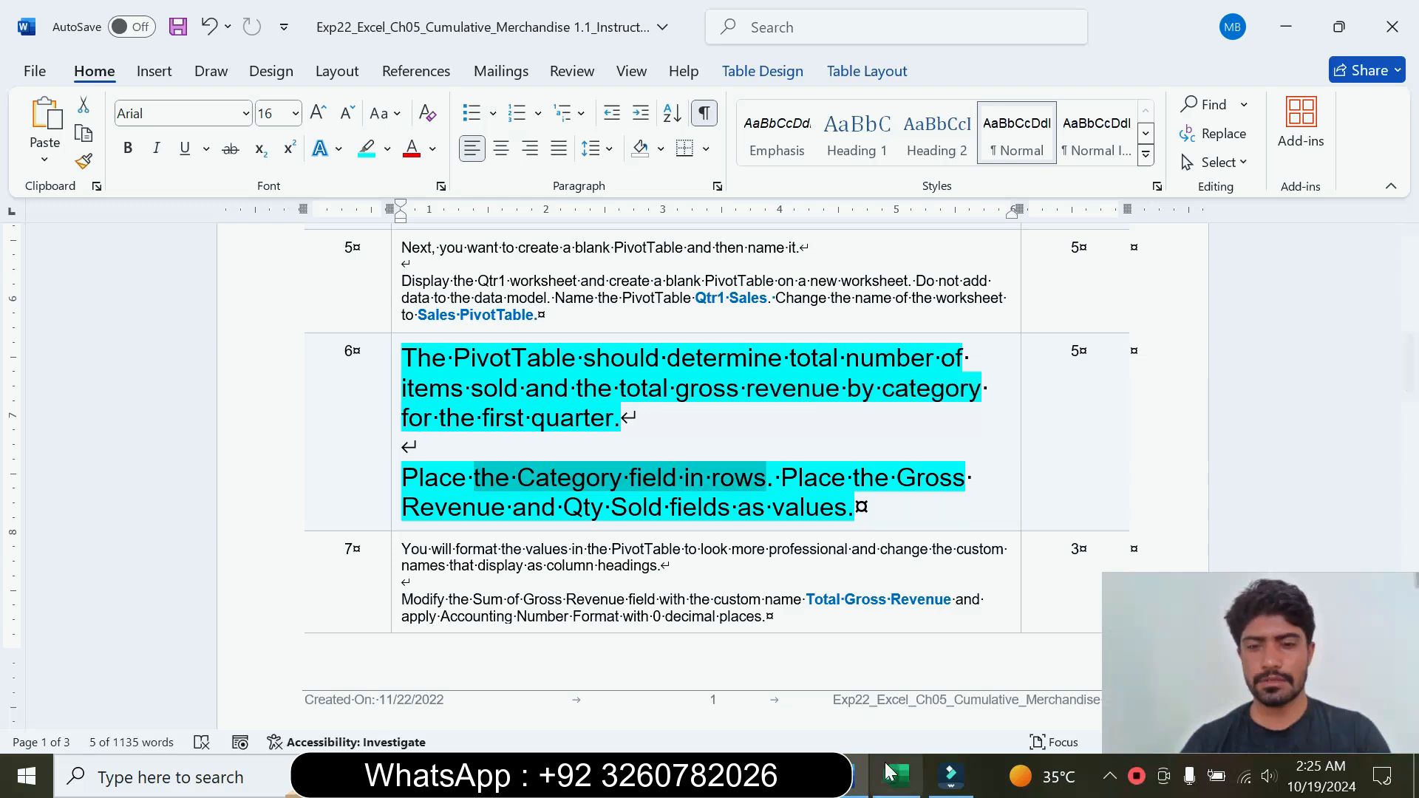
click(899, 785)
drag(1193, 606, 527, 608)
click(847, 781)
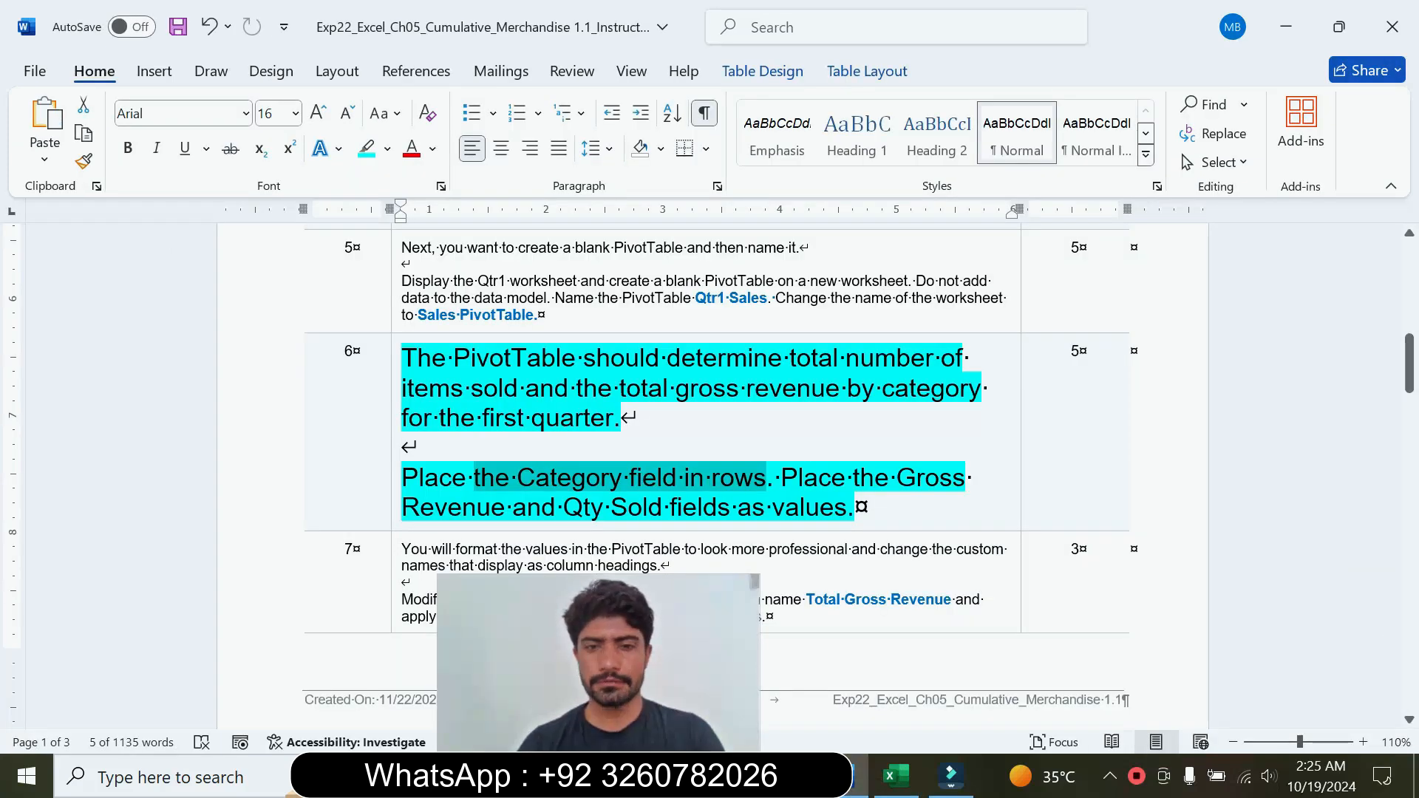
click(896, 776)
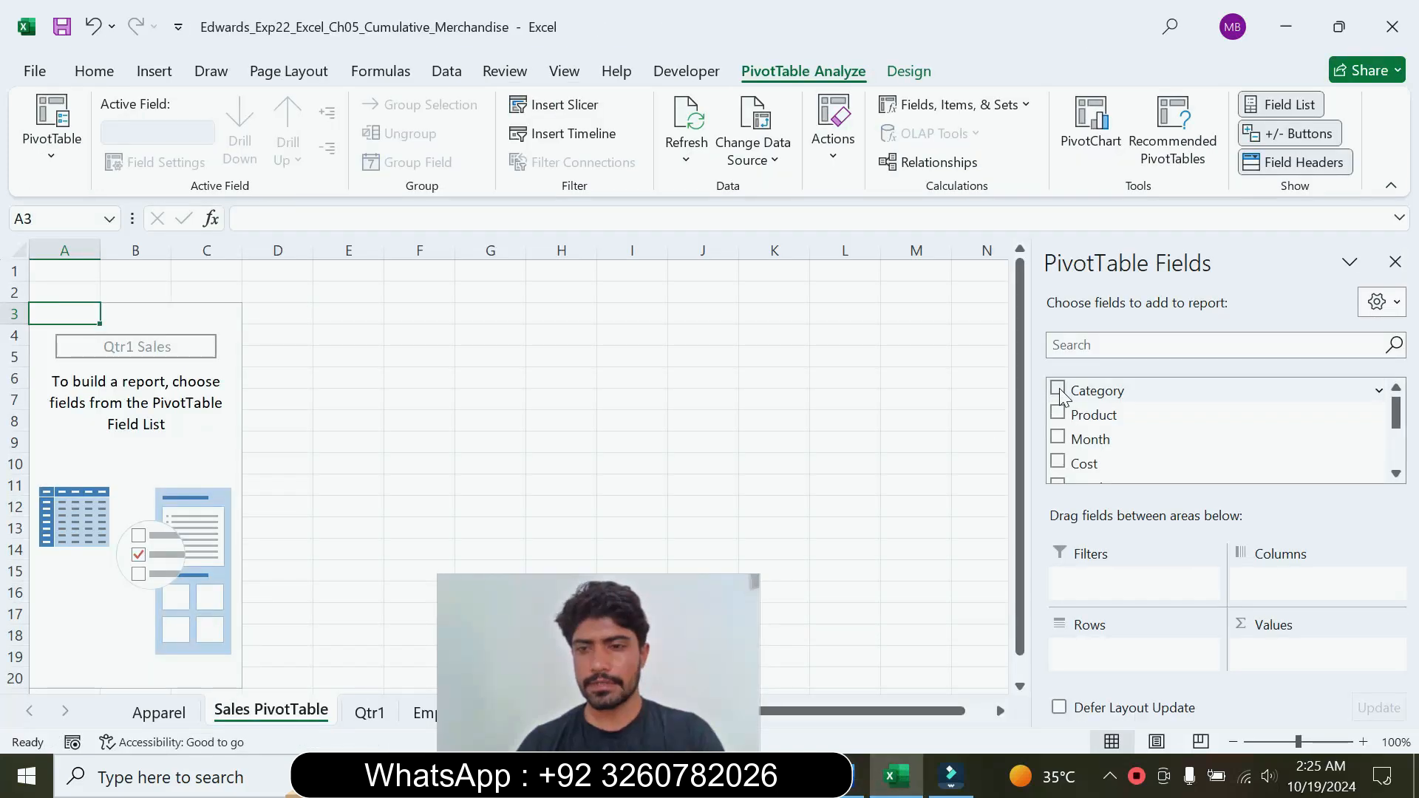
drag(1060, 397, 1106, 653)
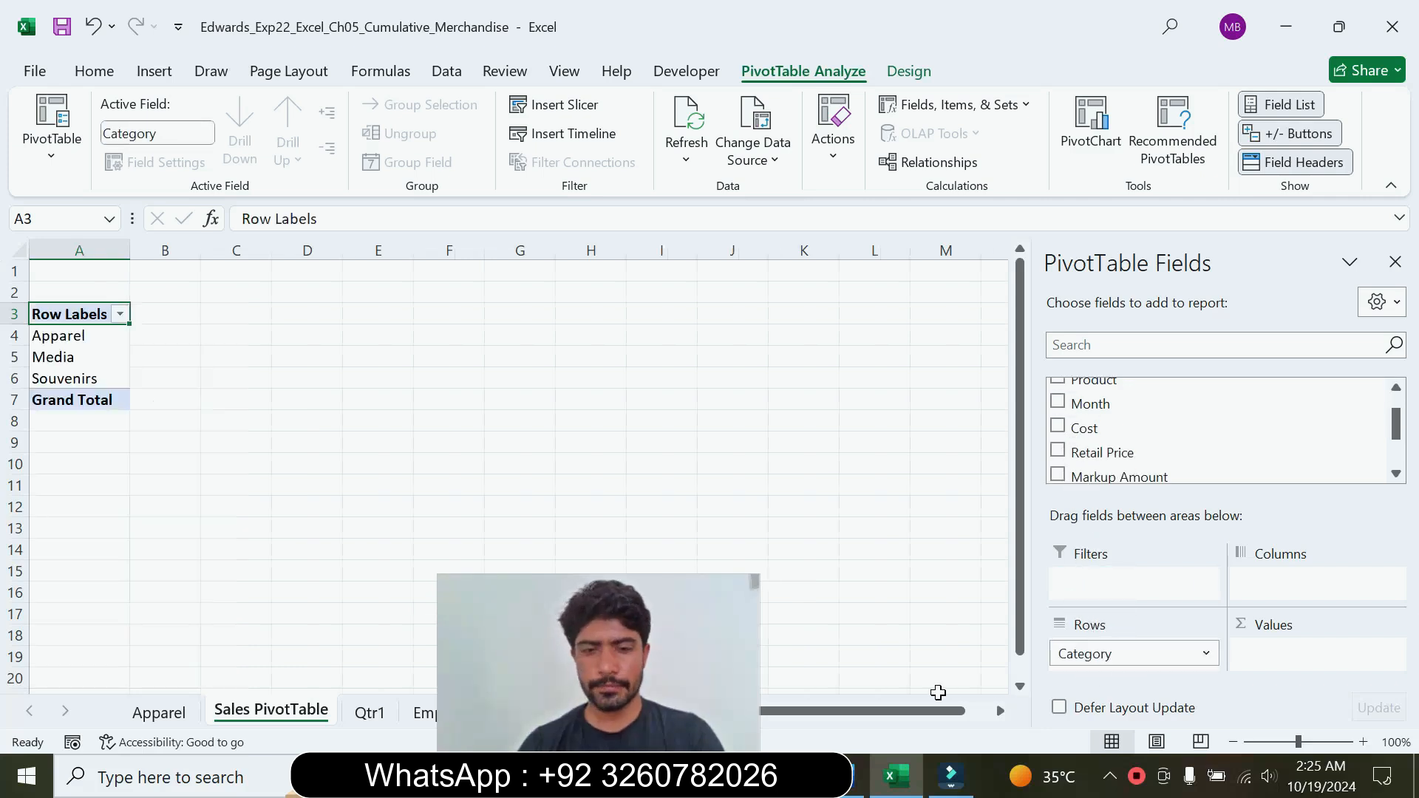
Step: Check step 6 in Word, and add the Gross Revenue field as values in the Excel PivotTable
key(alt+Tab)
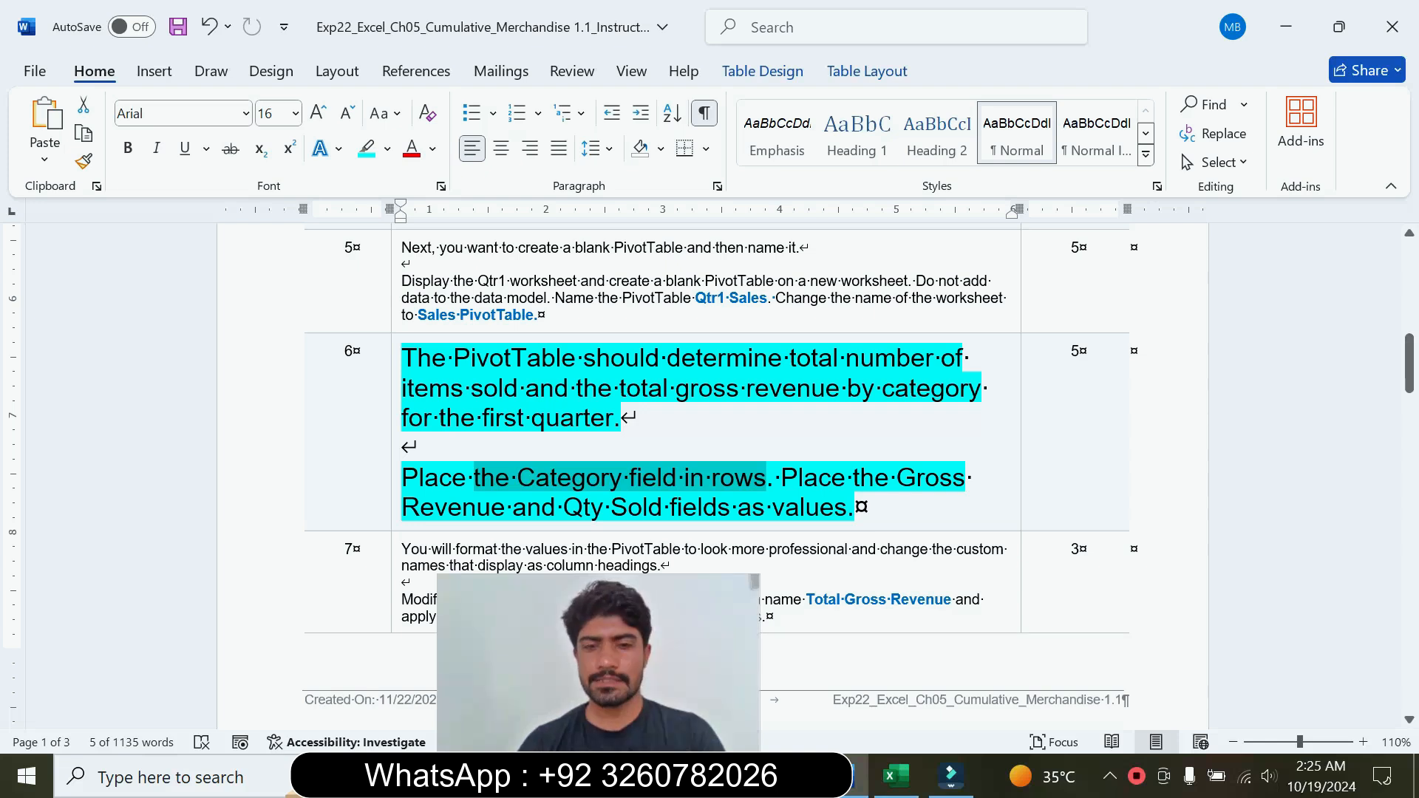
click(898, 786)
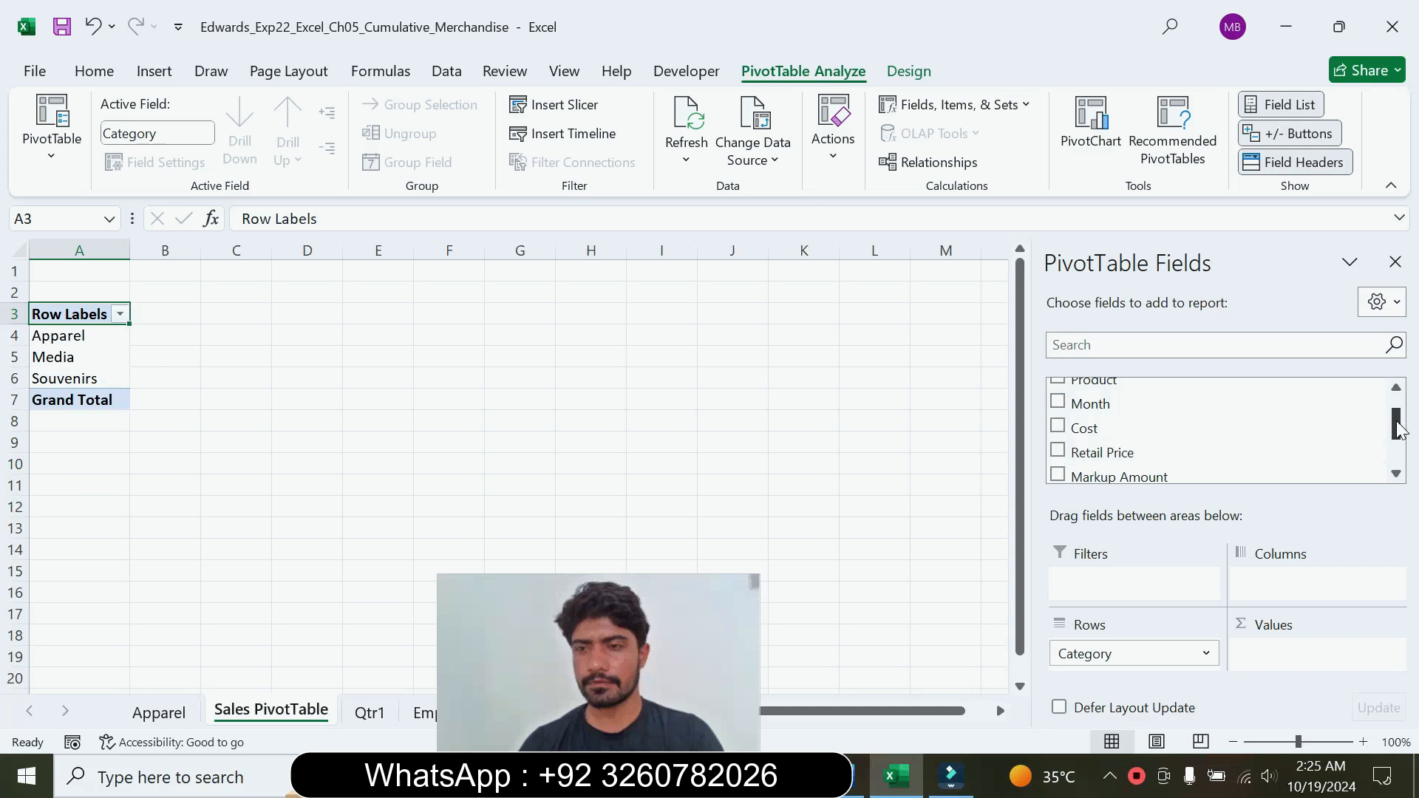
mouse_move(1399, 428)
mouse_down()
mouse_move(1398, 410)
mouse_move(1399, 456)
mouse_up()
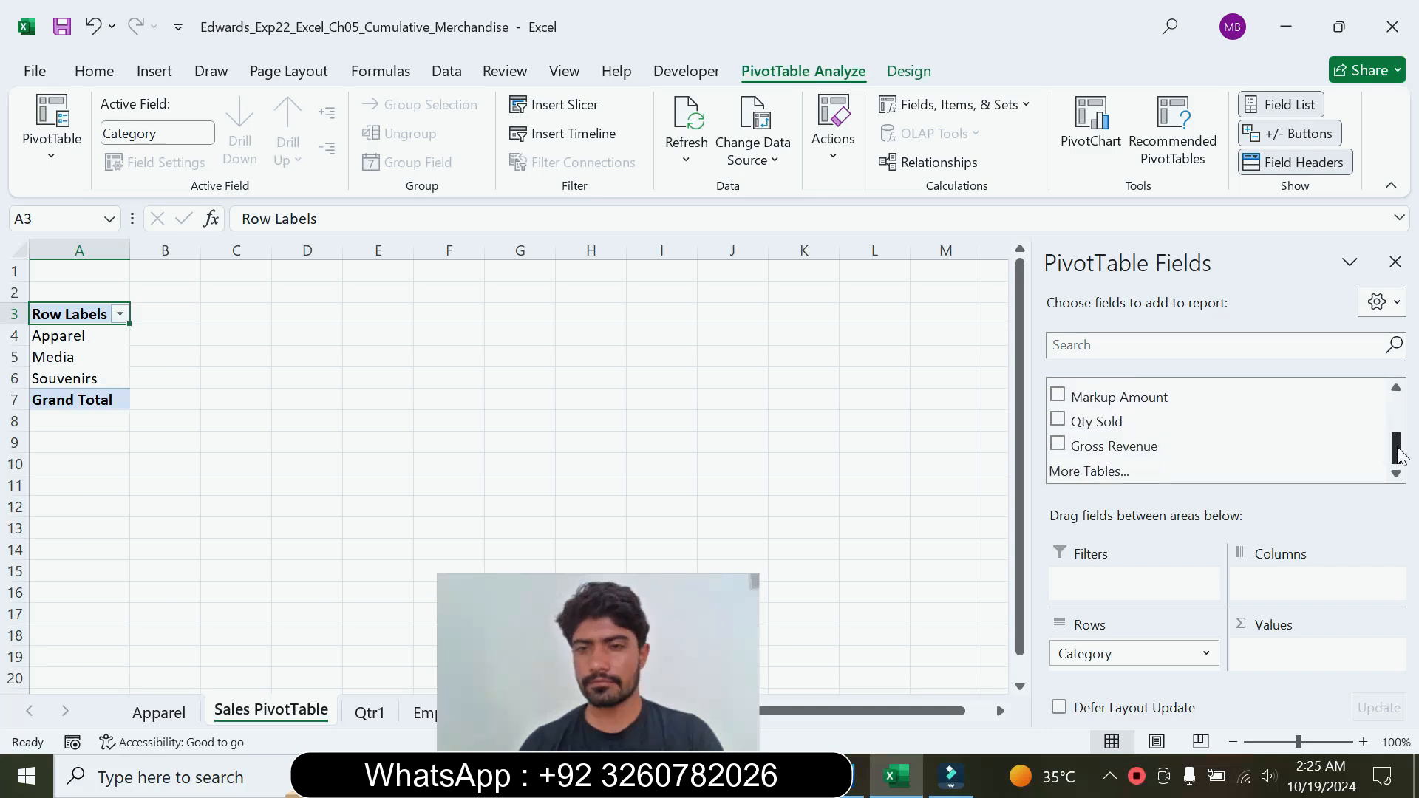
drag(1060, 449, 1298, 654)
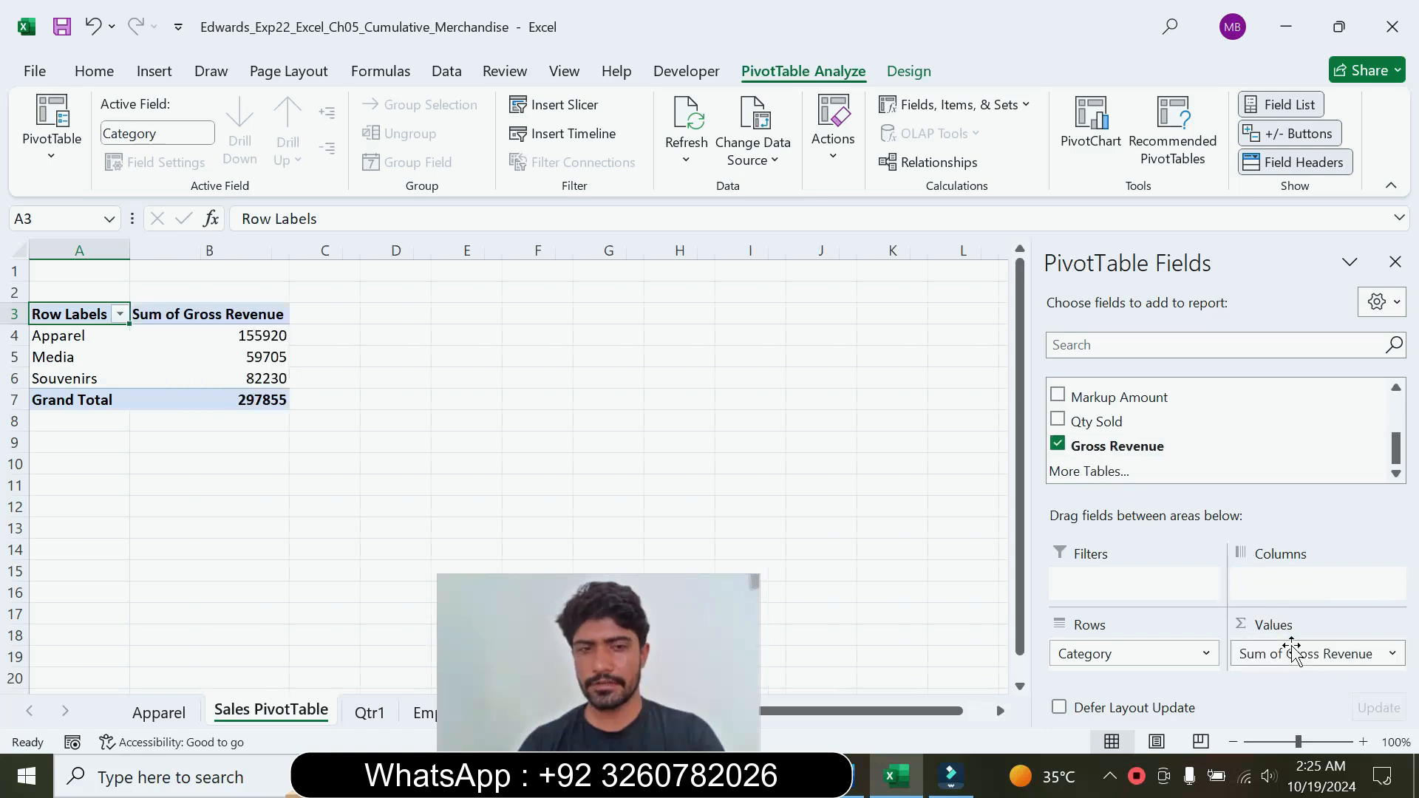
click(848, 791)
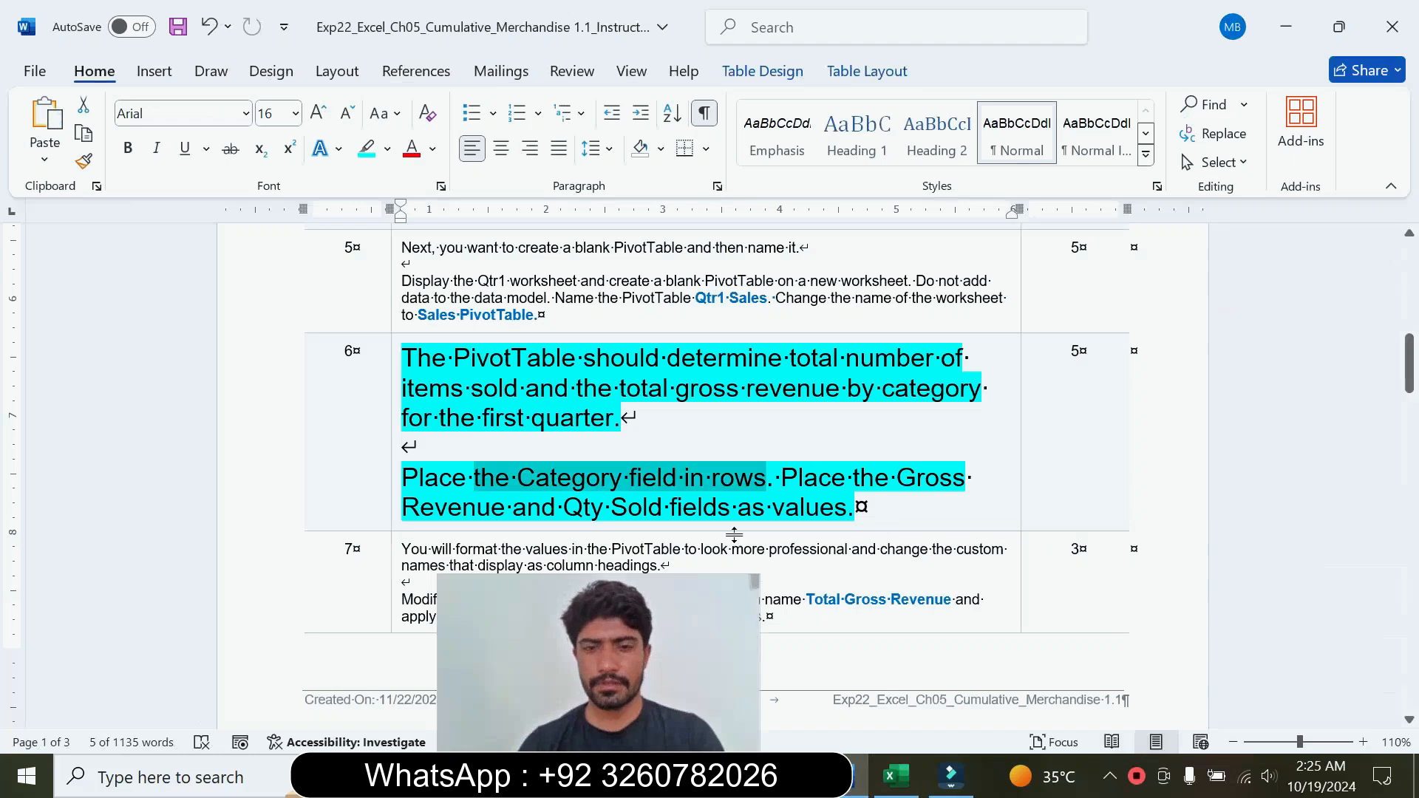
Step: Check step 6 in Word, add the Qty Sold field as values in the Excel PivotTable, and review the value fields
drag(565, 510, 845, 509)
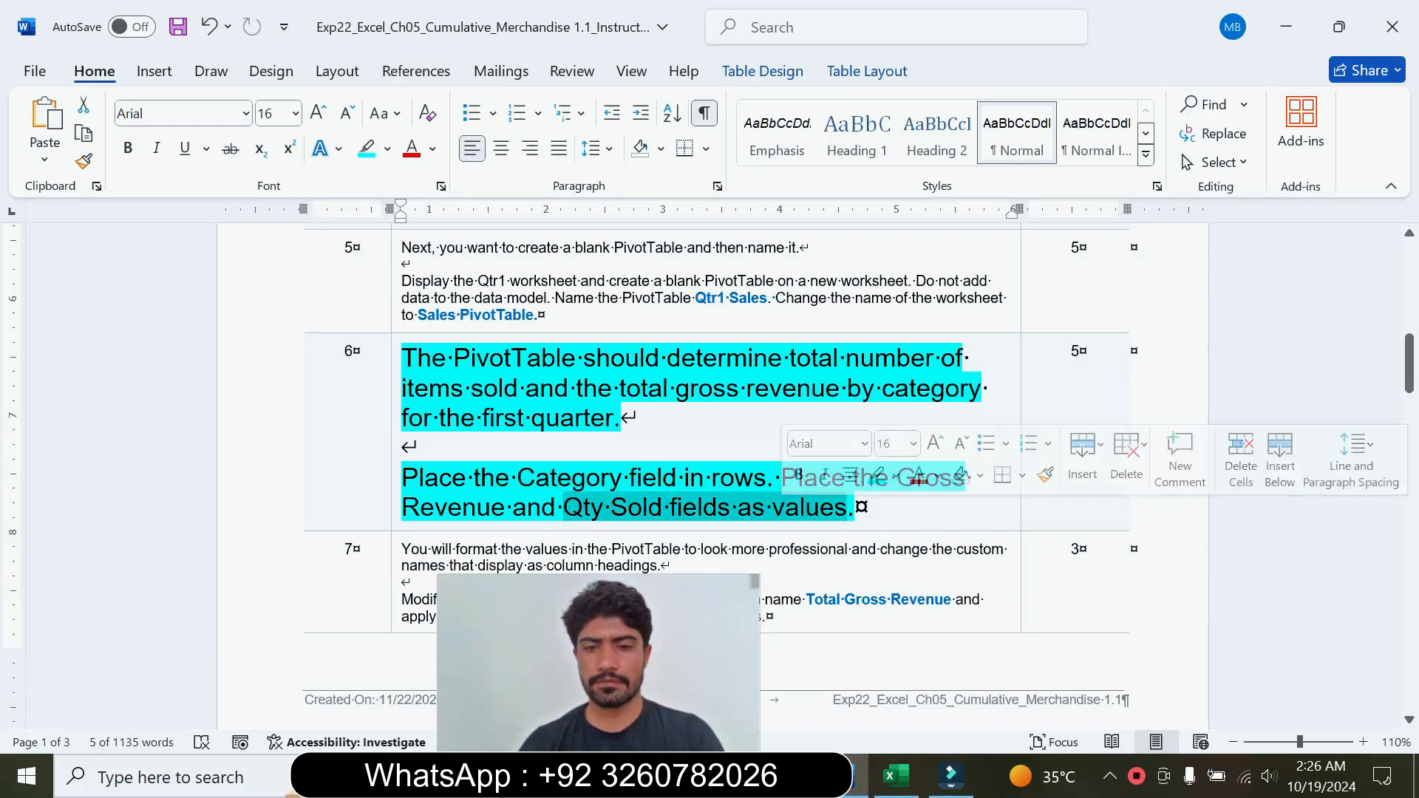
click(895, 776)
drag(1059, 421, 1292, 658)
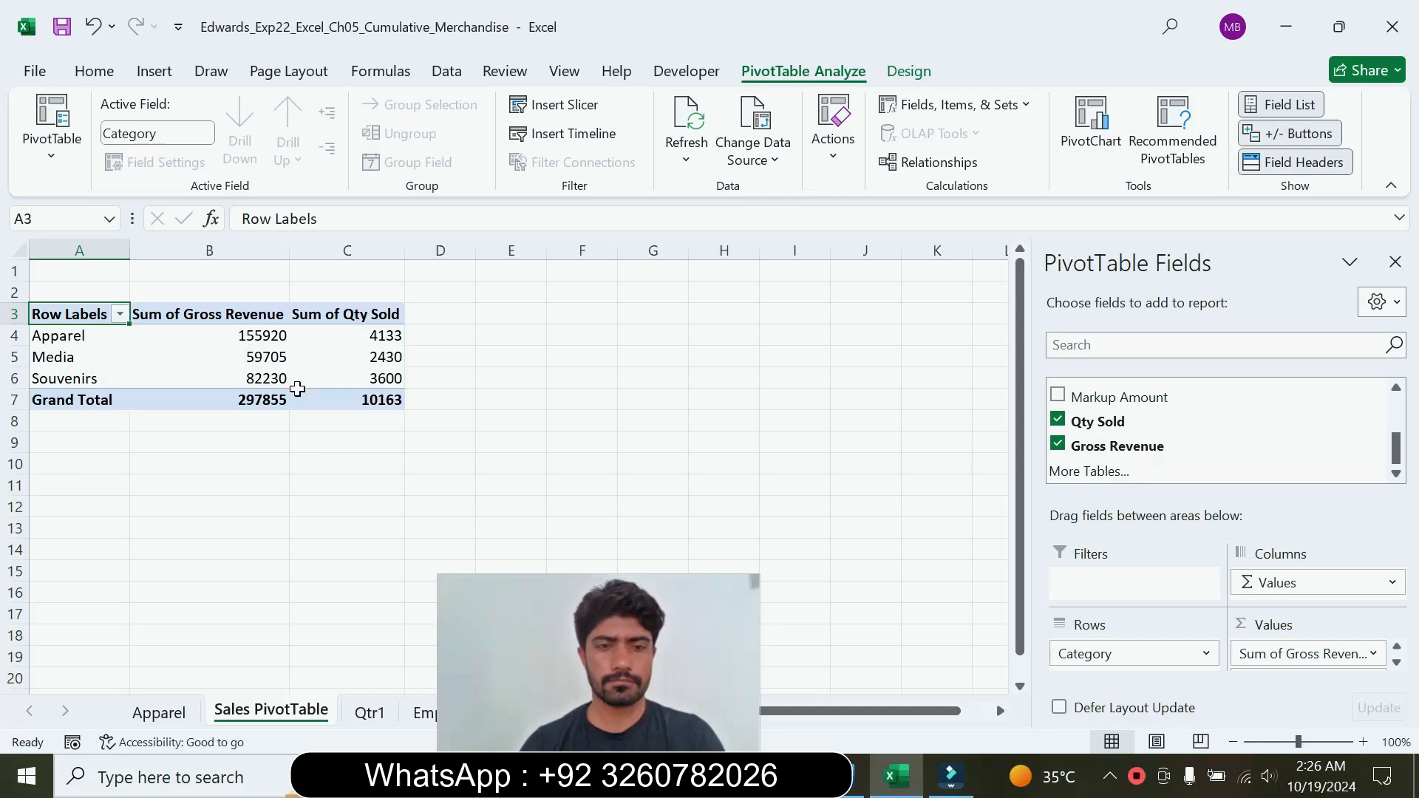
click(298, 397)
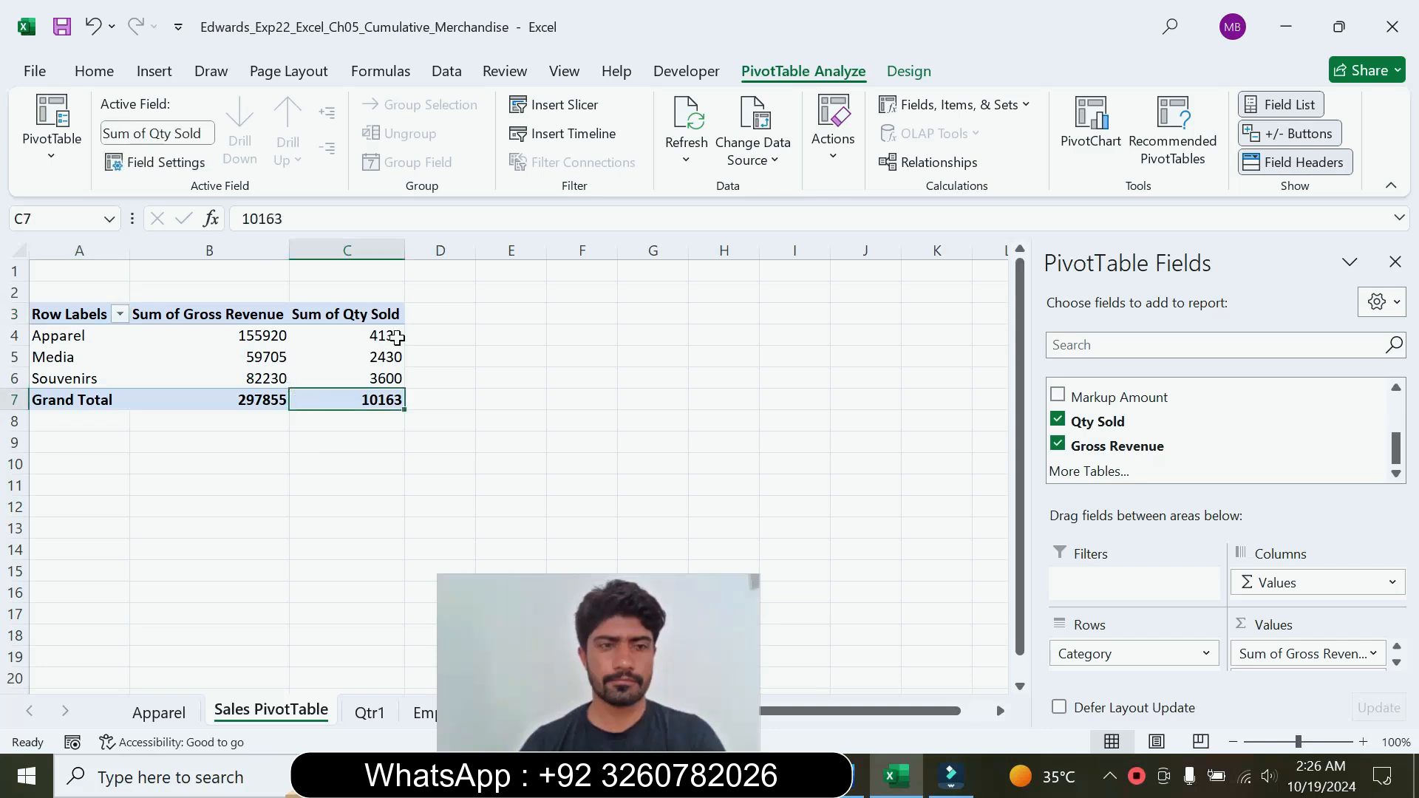
drag(610, 627, 909, 583)
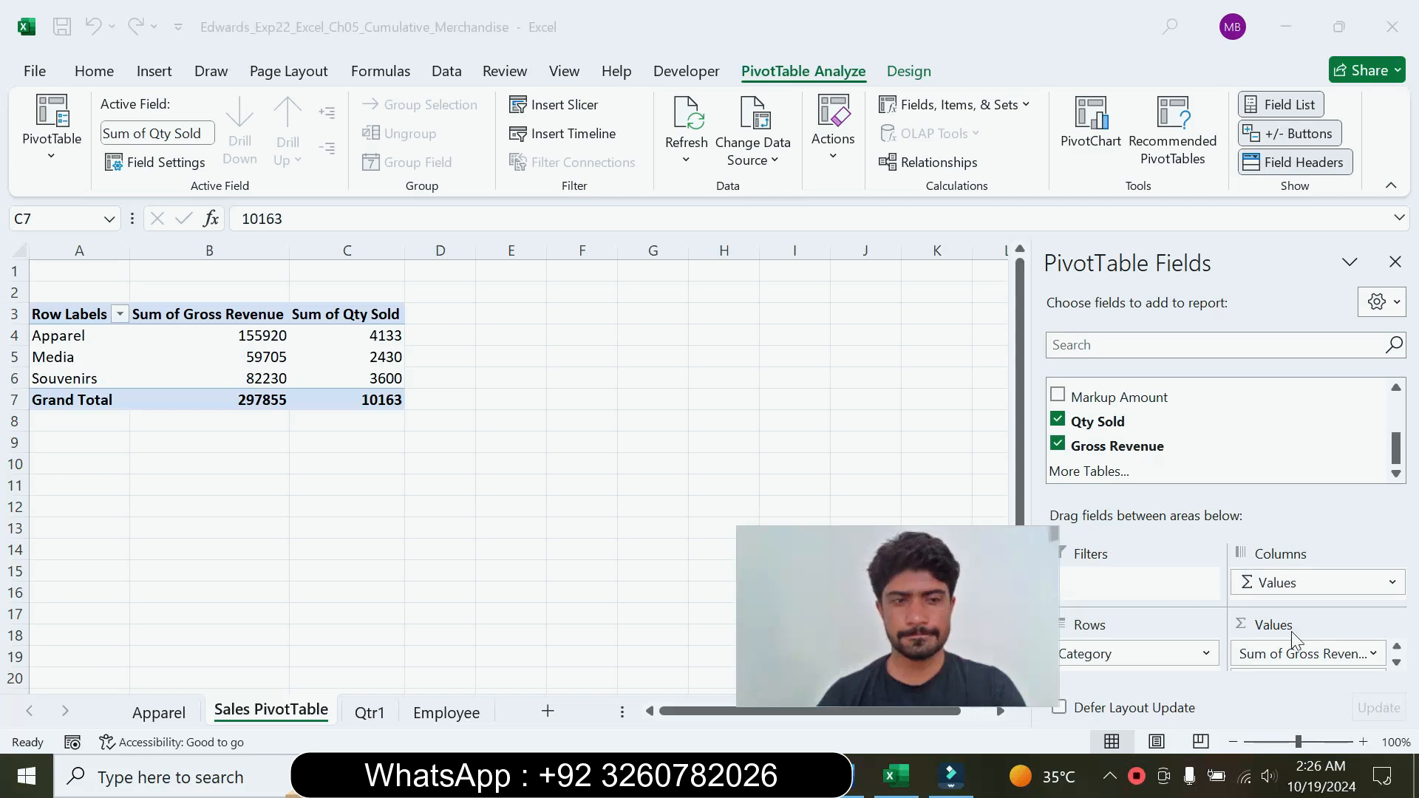
click(1397, 664)
click(1397, 663)
drag(840, 598, 1198, 653)
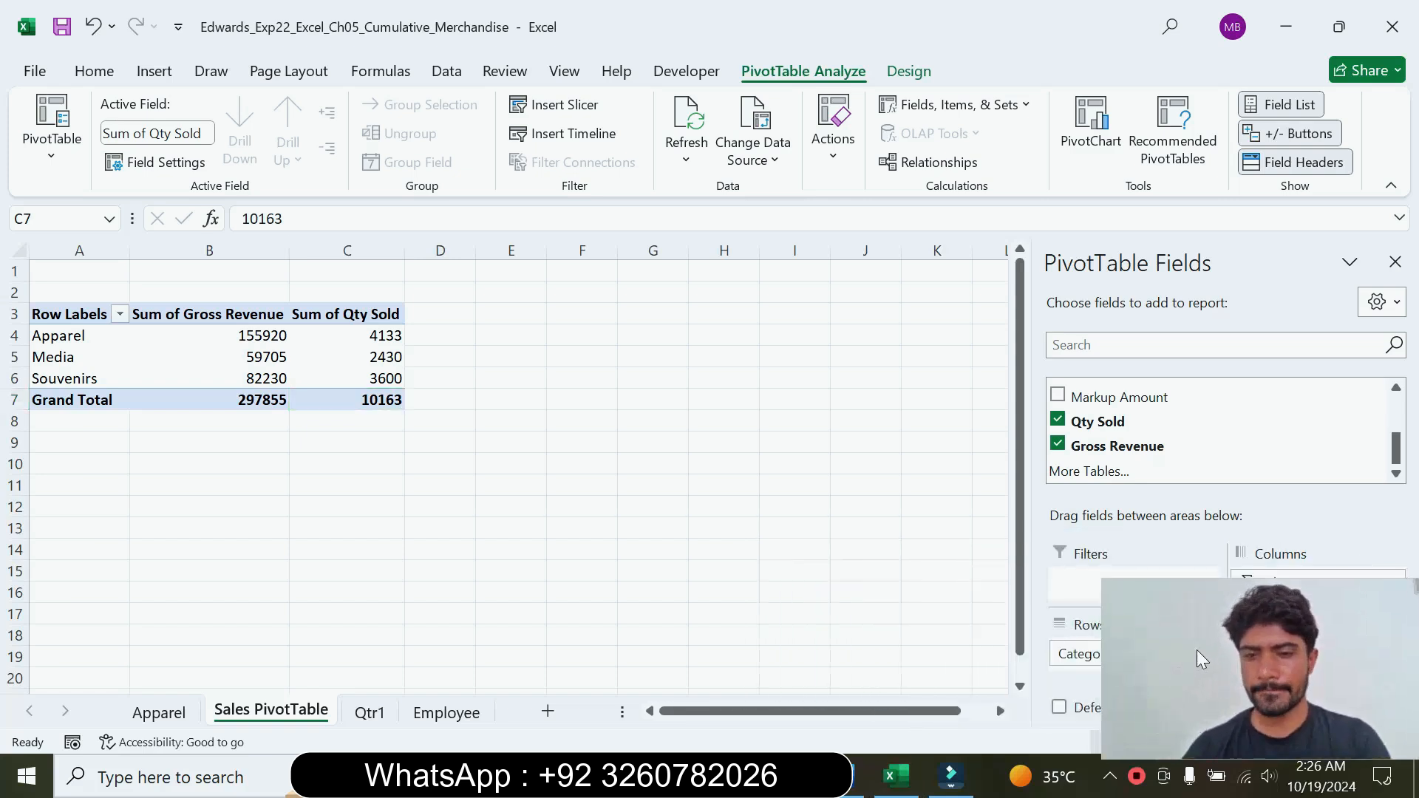
Step: Return to the Word instructions and reset the step 6 text to 9 pt without highlighting
click(842, 776)
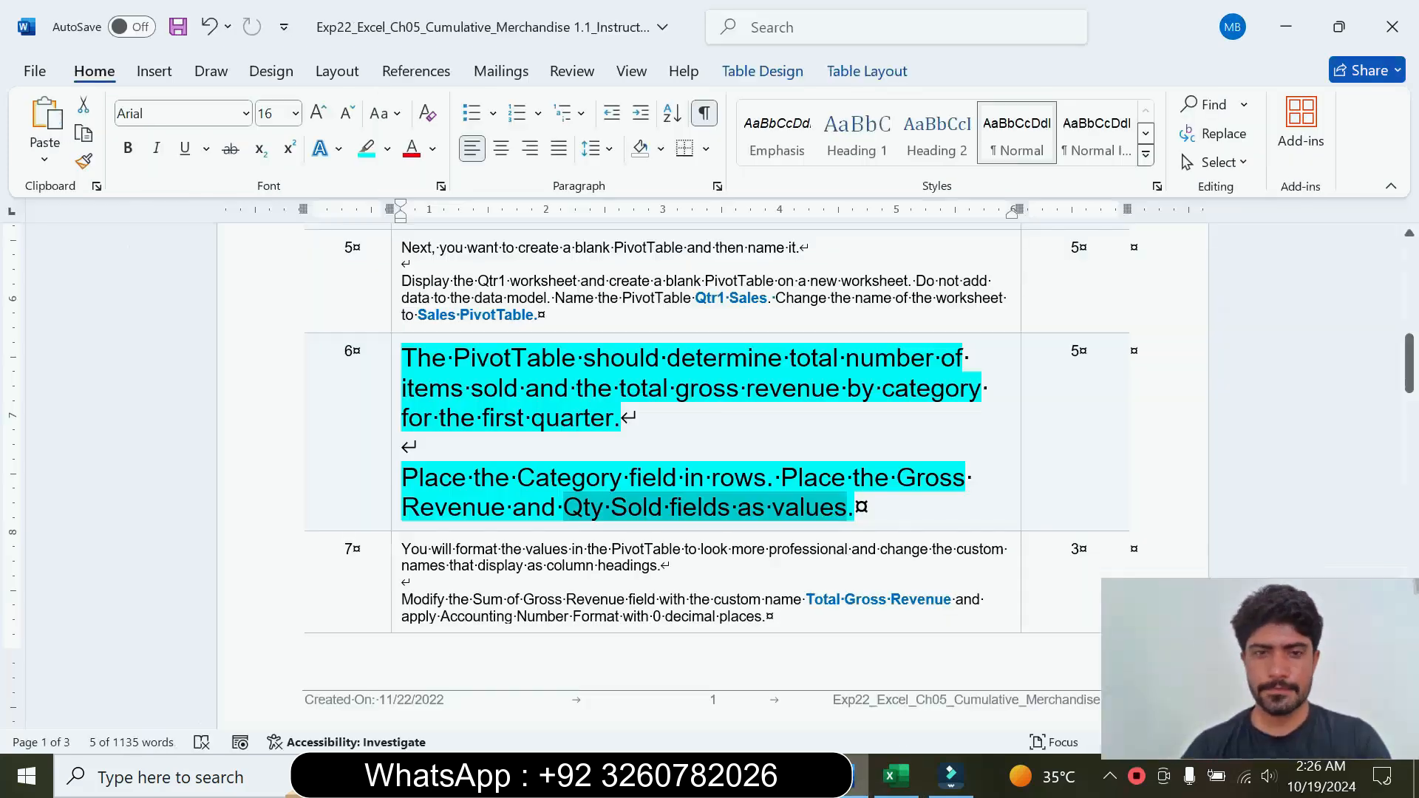
click(396, 462)
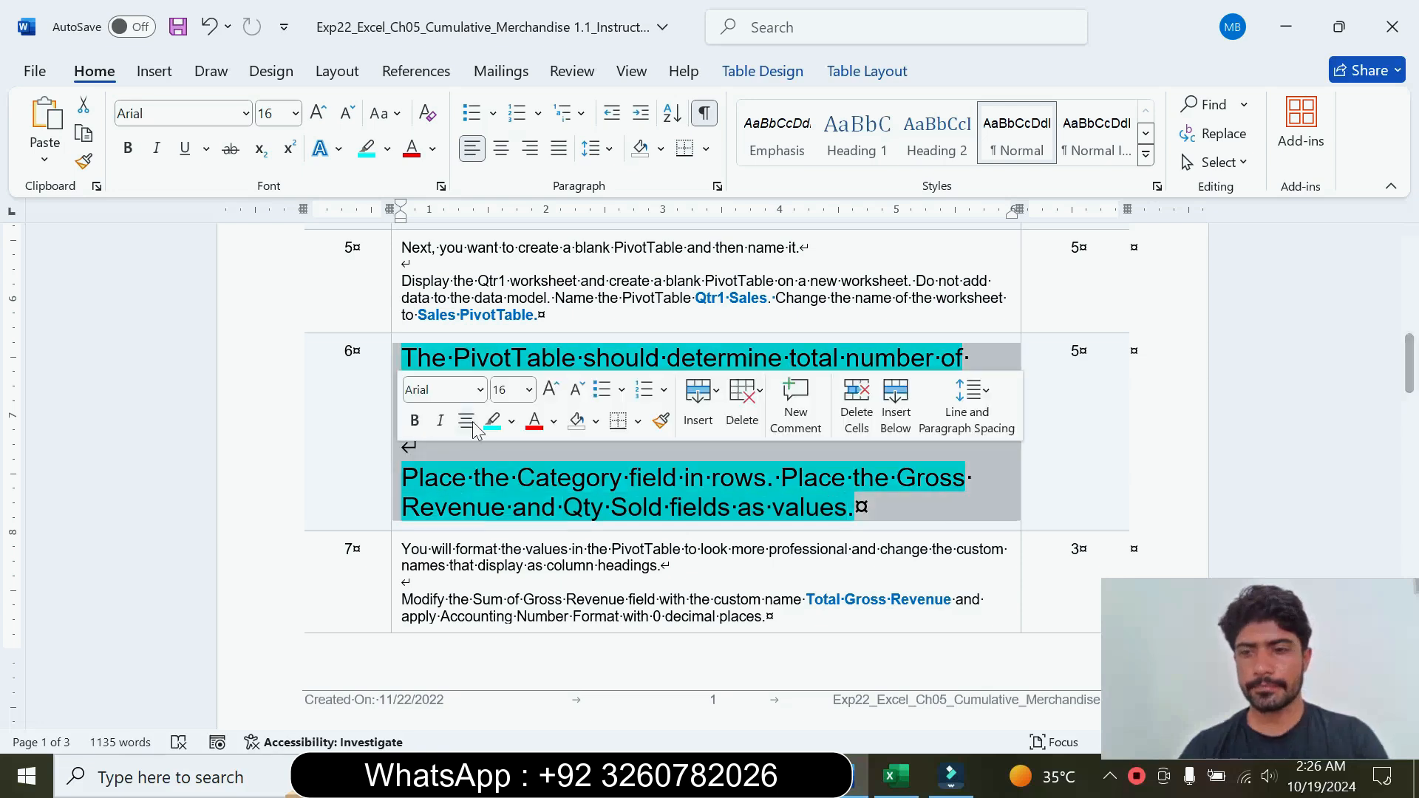
click(528, 390)
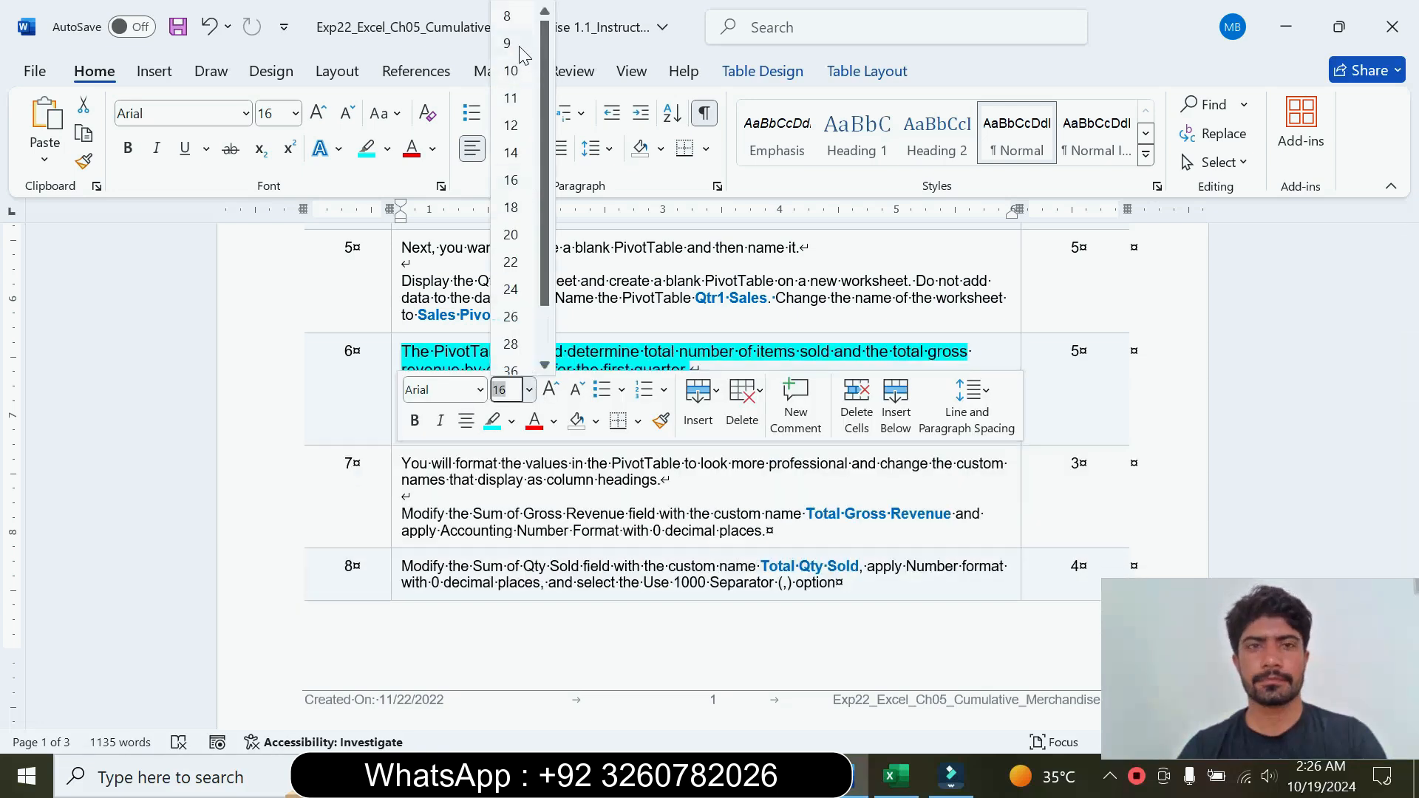
click(508, 43)
click(389, 150)
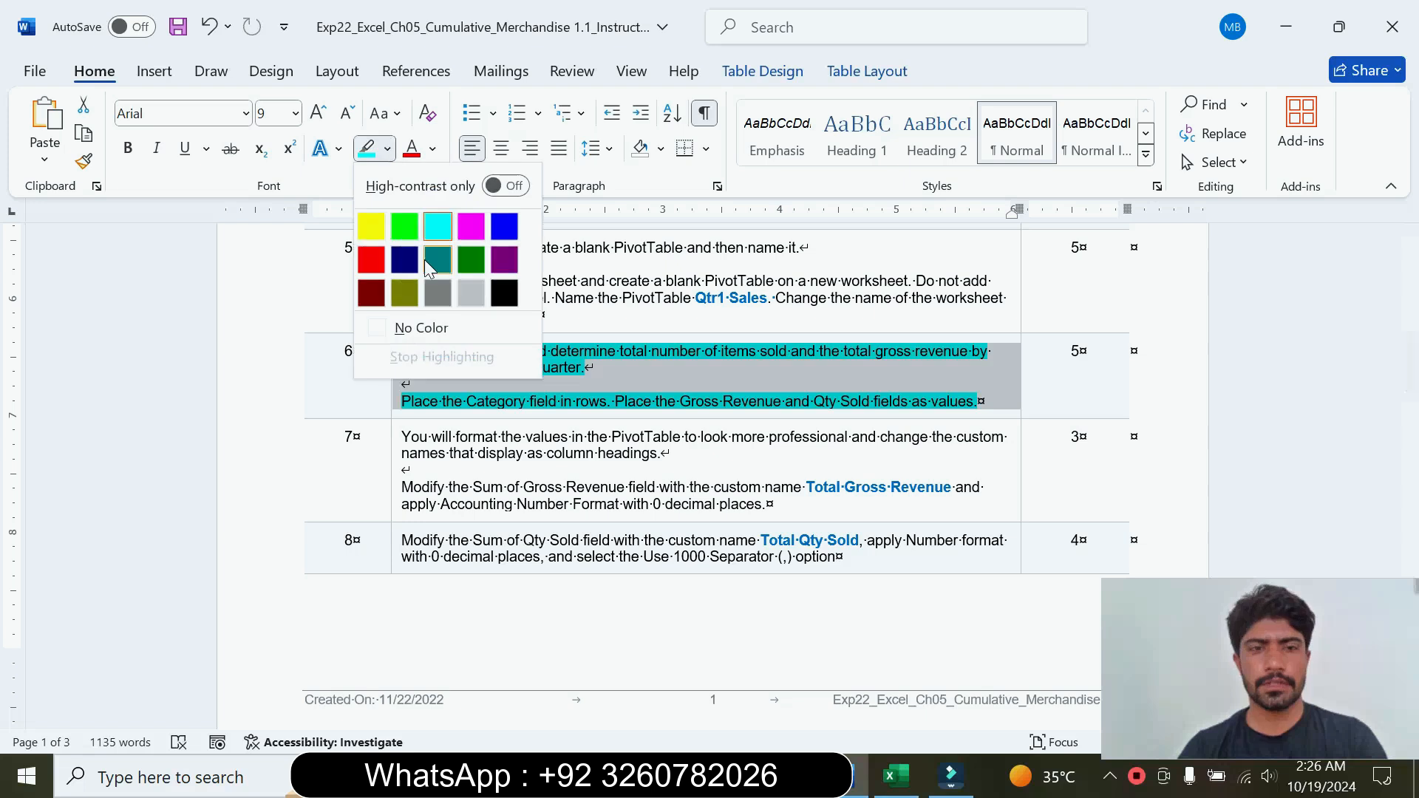
click(453, 330)
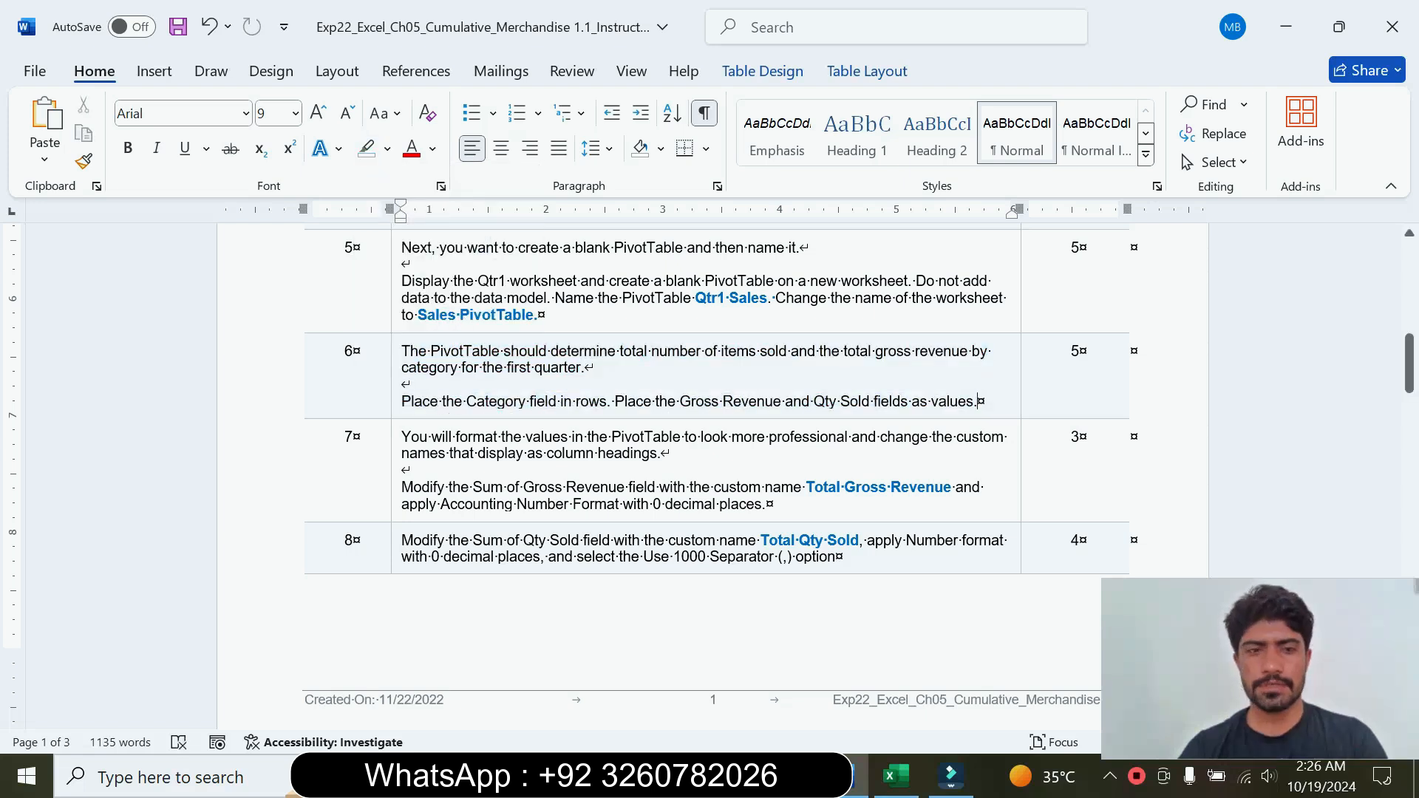
Step: Enlarge the step 7 instruction text to 14 pt, highlight it in turquoise, and read it
click(397, 509)
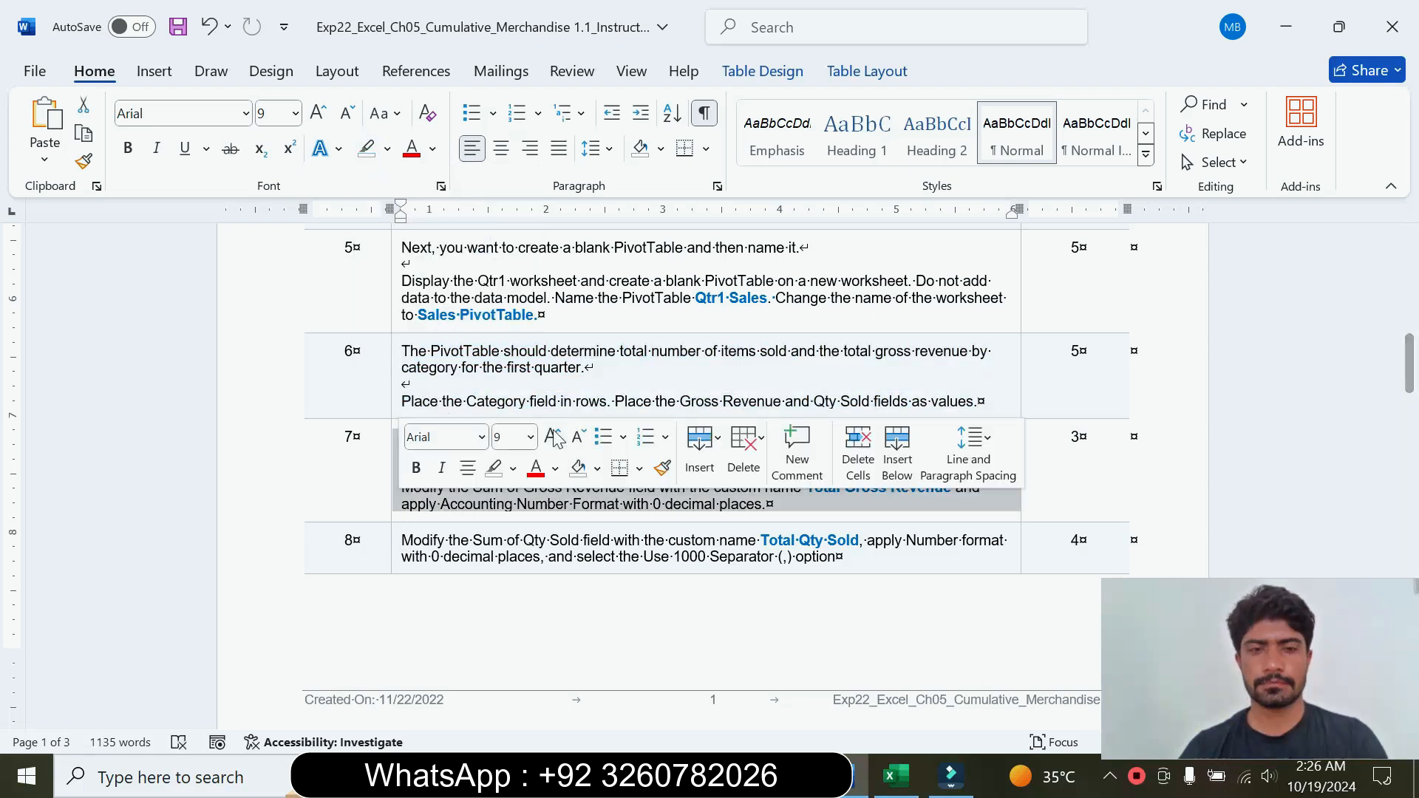
click(530, 437)
click(513, 153)
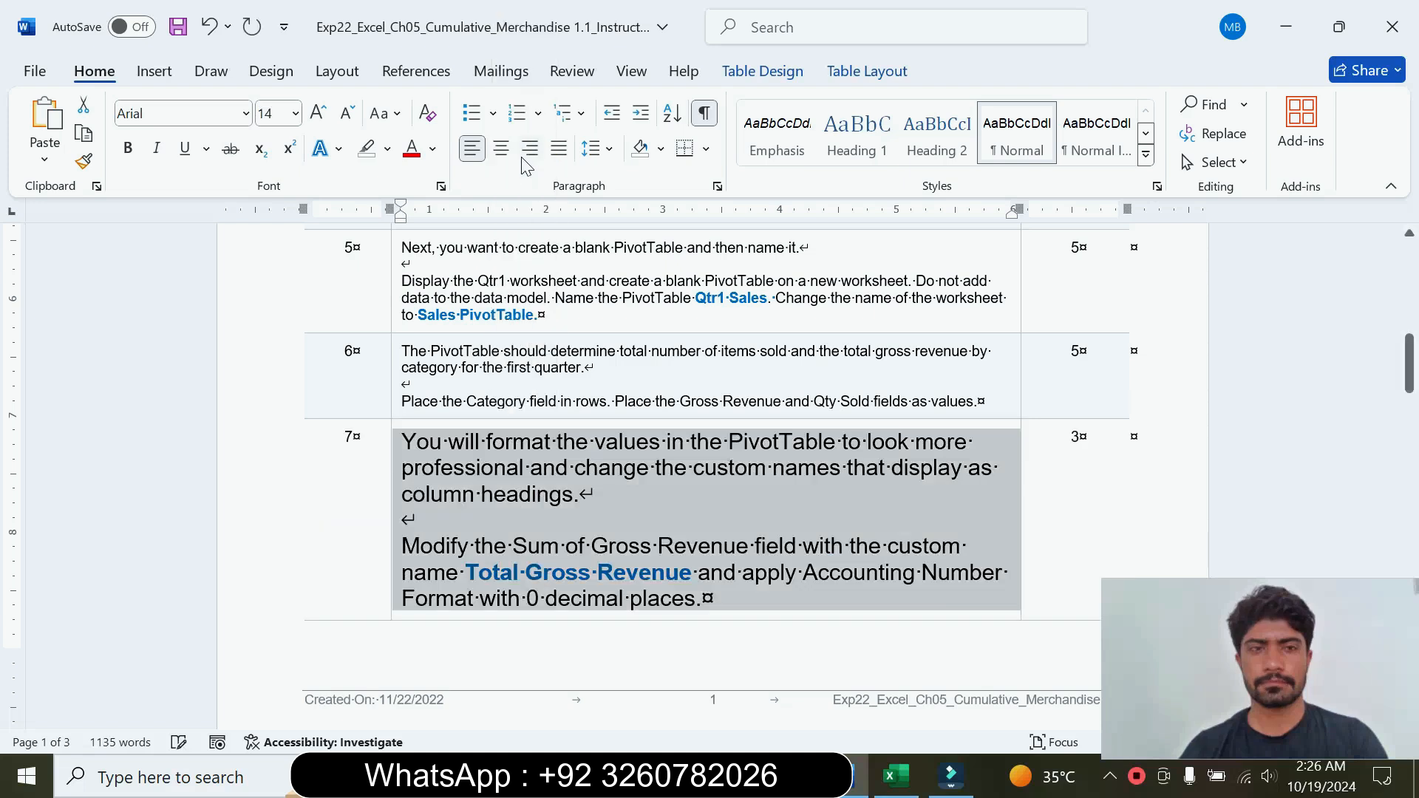
click(388, 150)
click(435, 223)
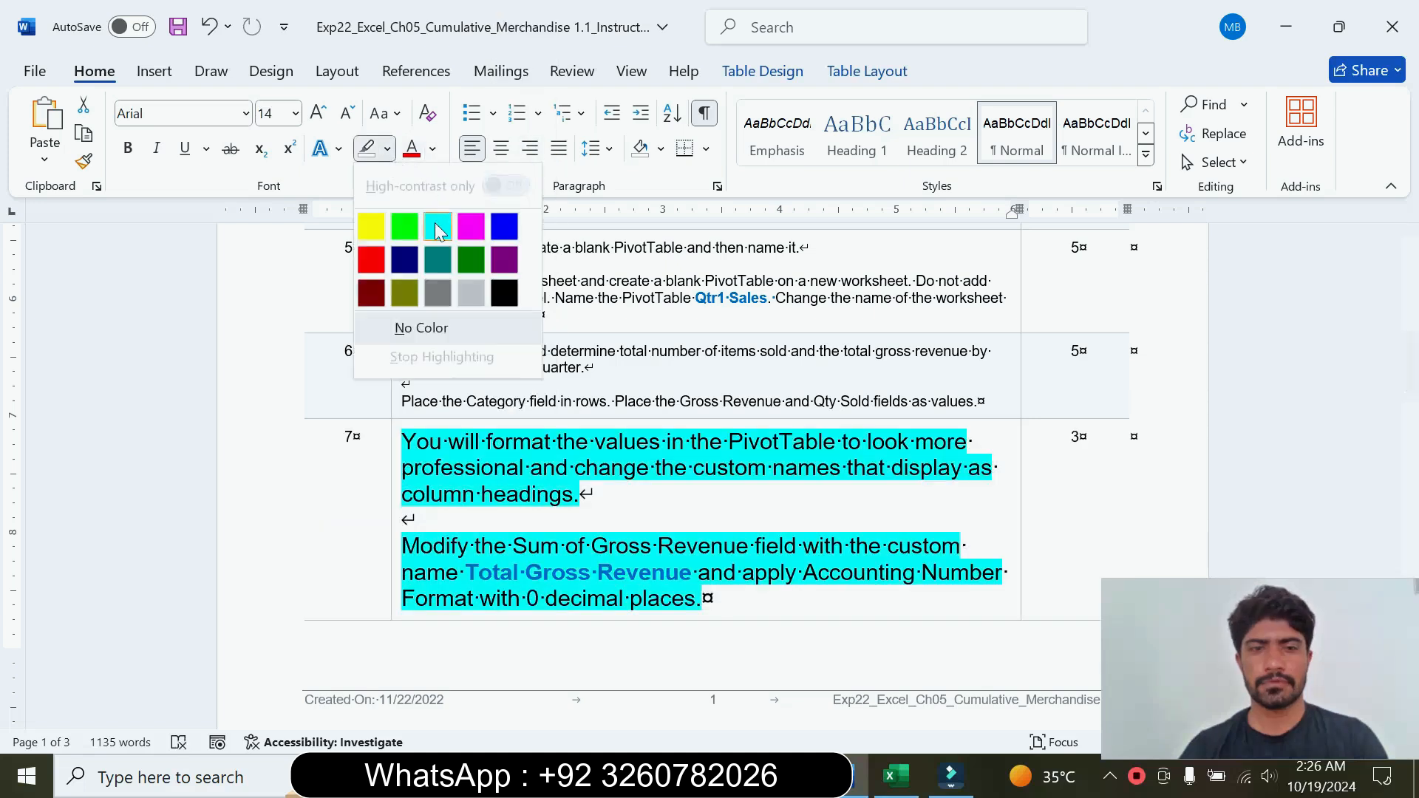
drag(401, 441, 580, 494)
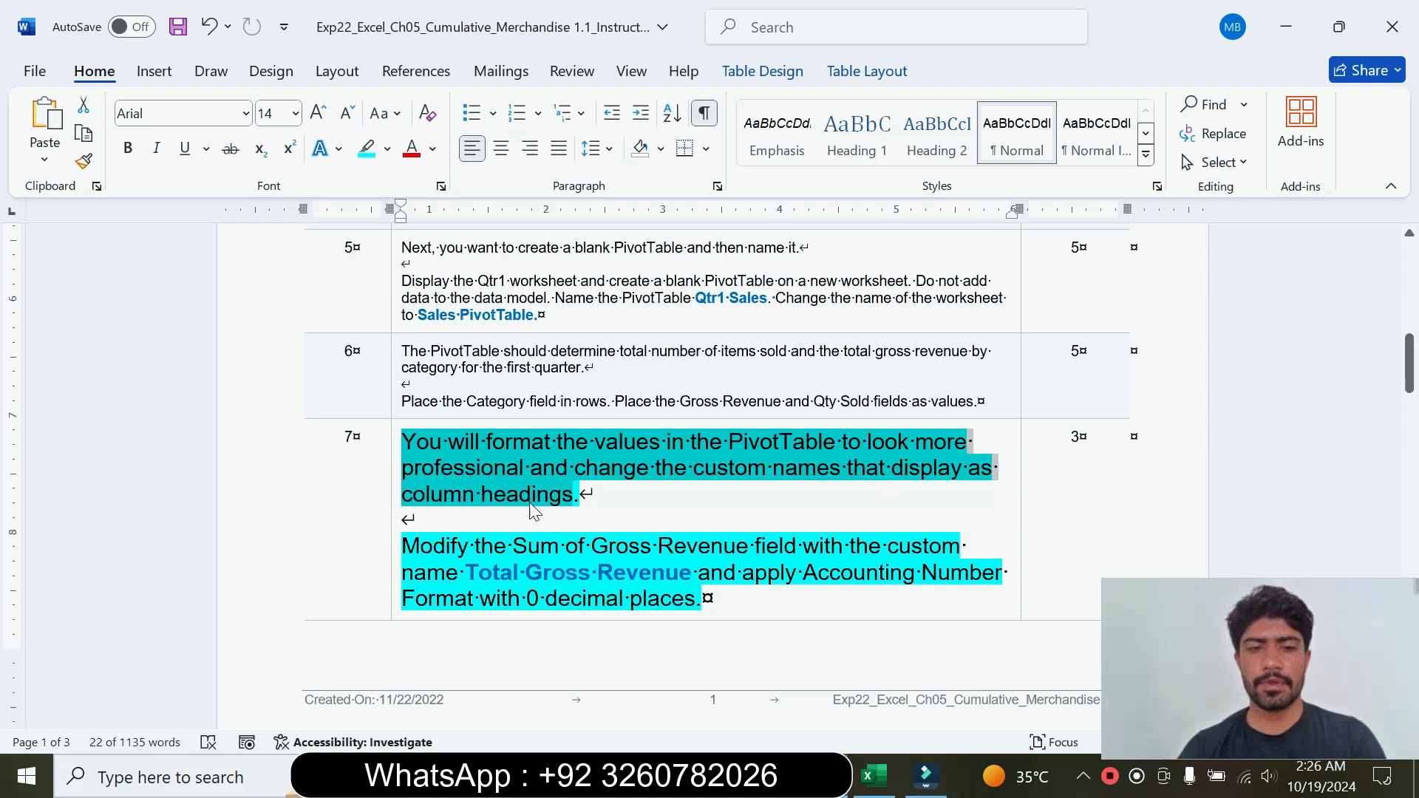
drag(403, 545, 695, 573)
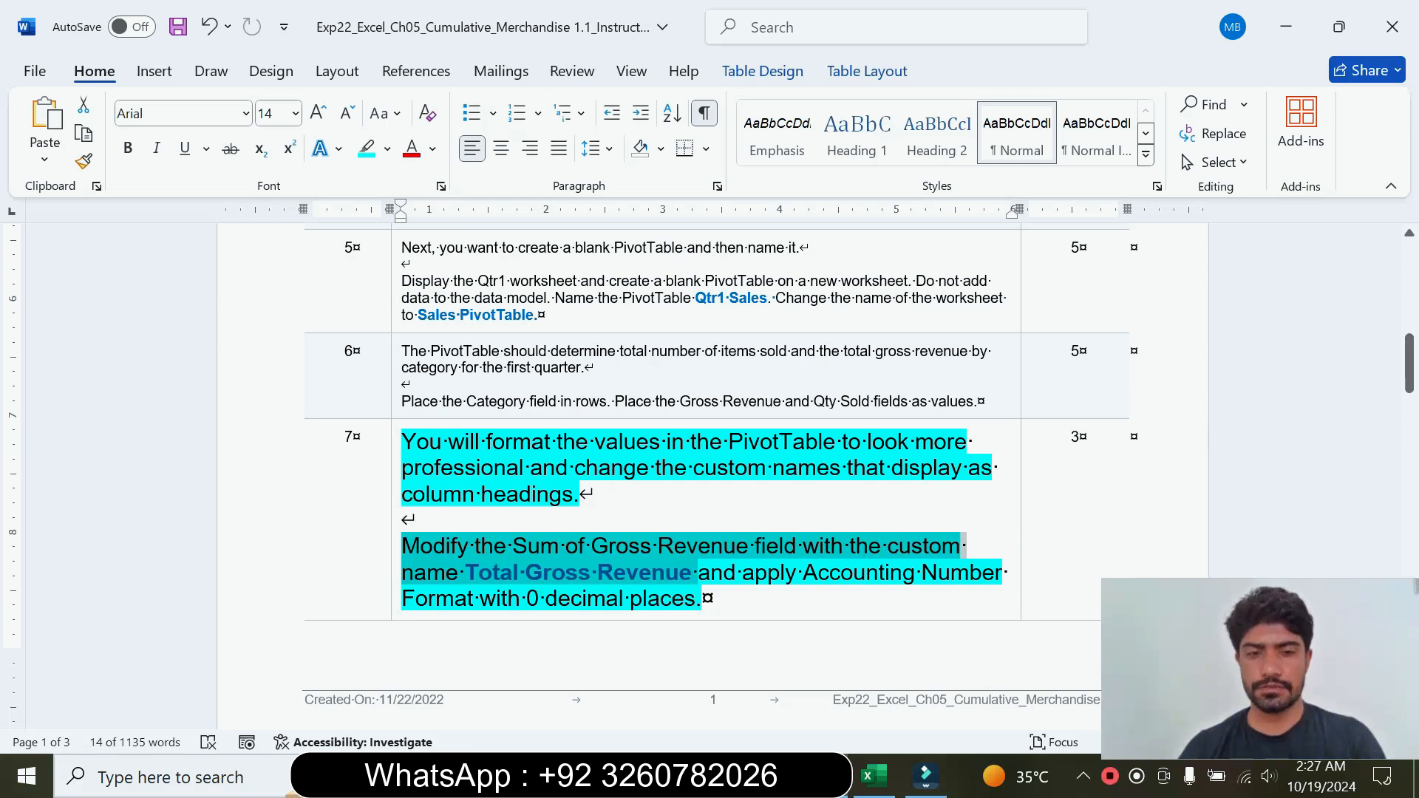
click(702, 599)
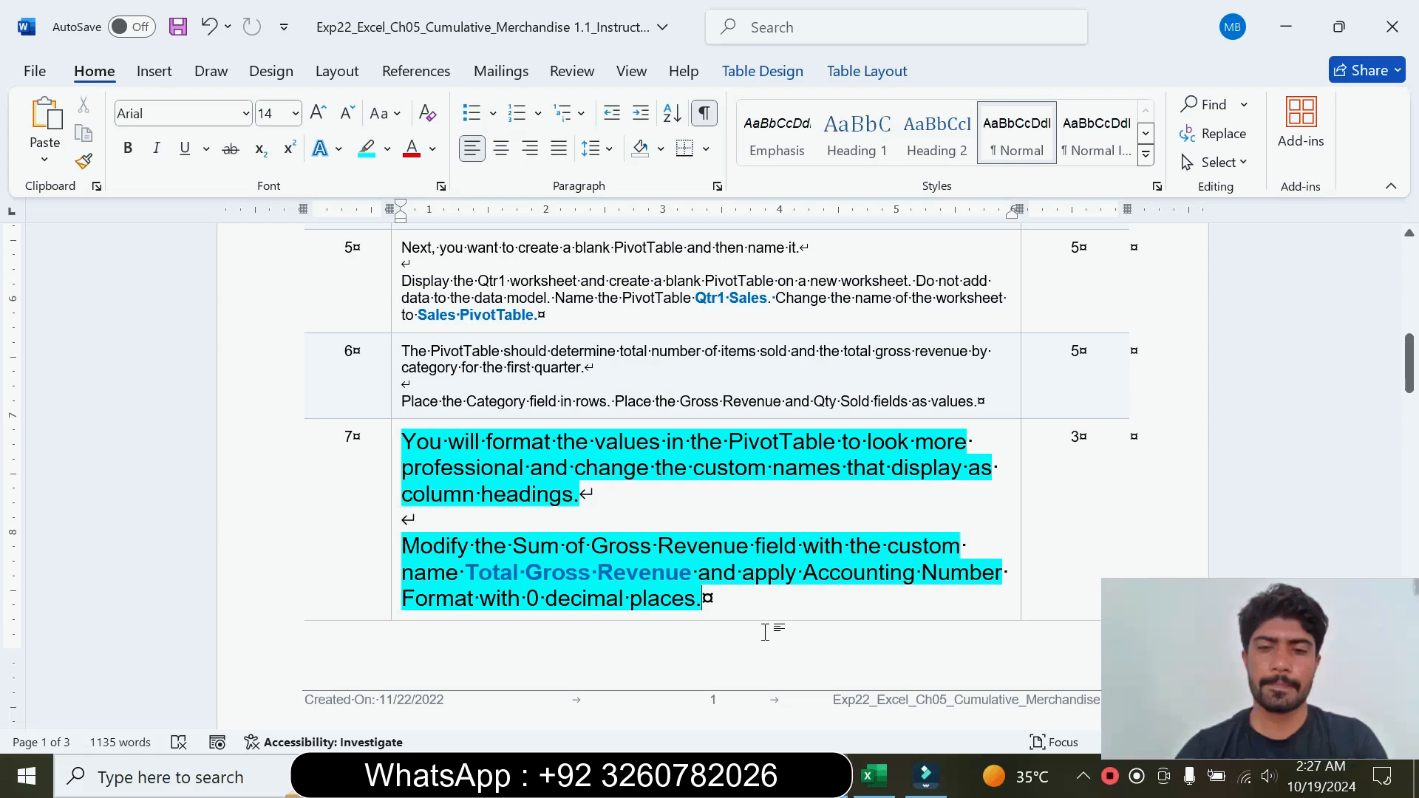
Step: Set the custom name of the Sum of Gross Revenue field in the Excel PivotTable to Total Gross Revenue, copied from step 7 in Word
click(874, 777)
drag(944, 637, 640, 613)
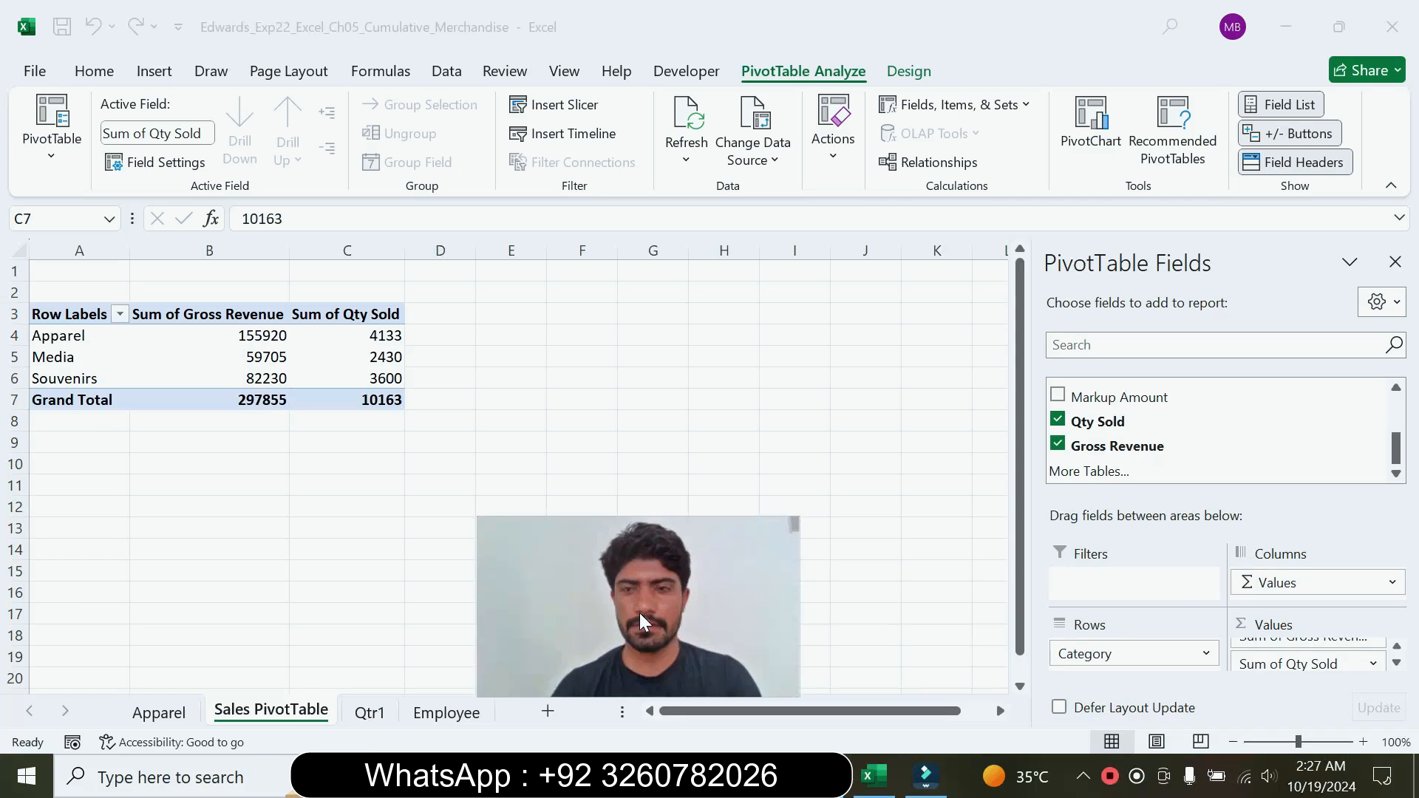
click(1397, 648)
click(1397, 648)
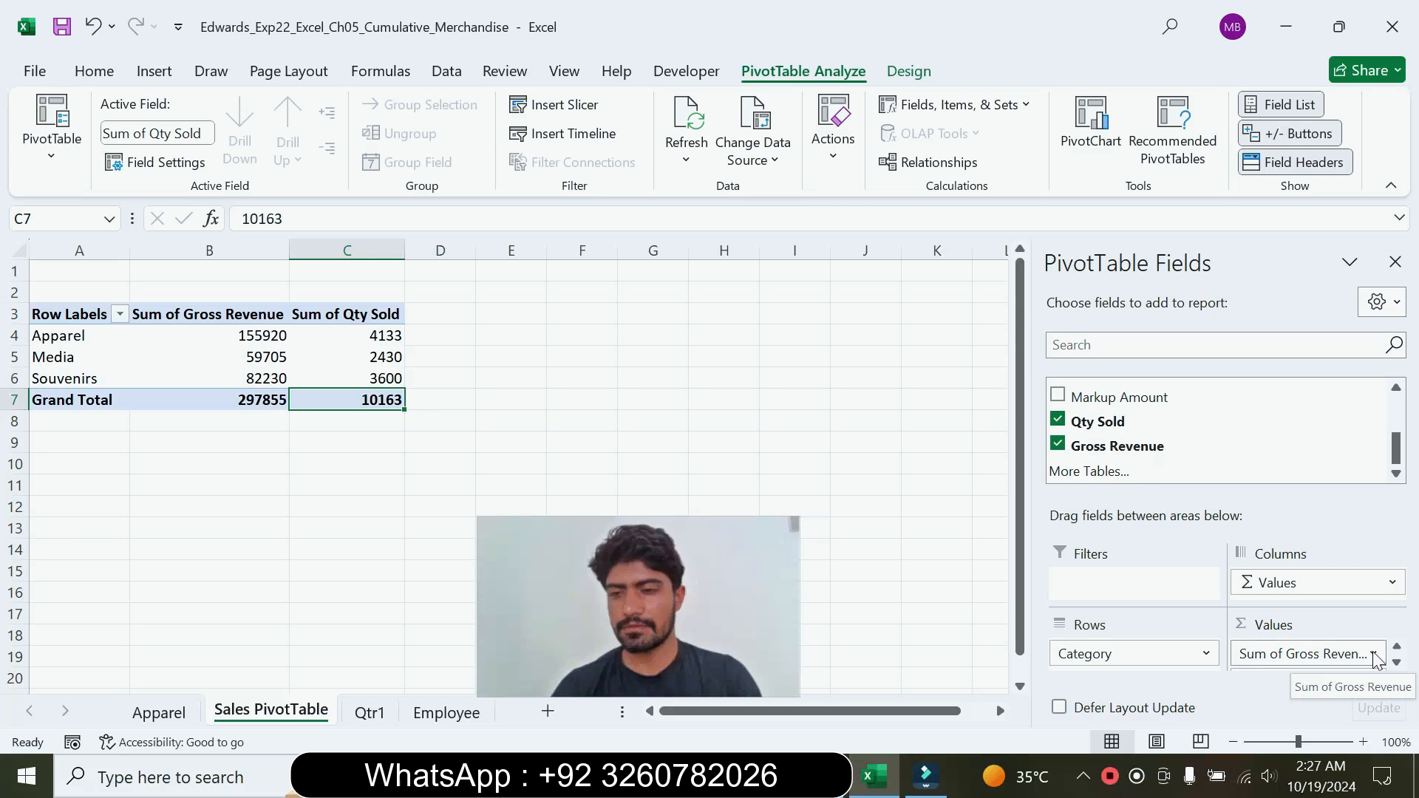
click(1374, 654)
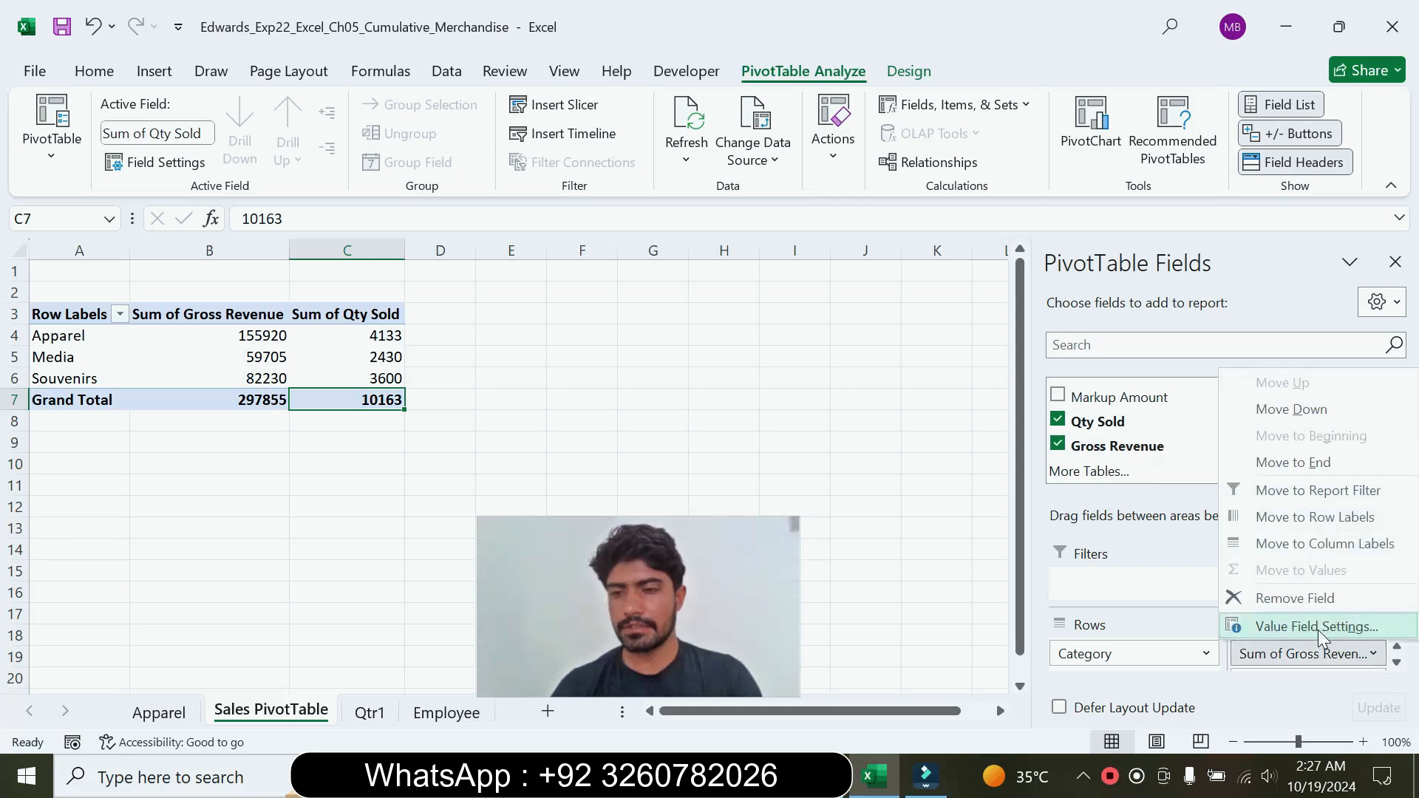
click(1314, 630)
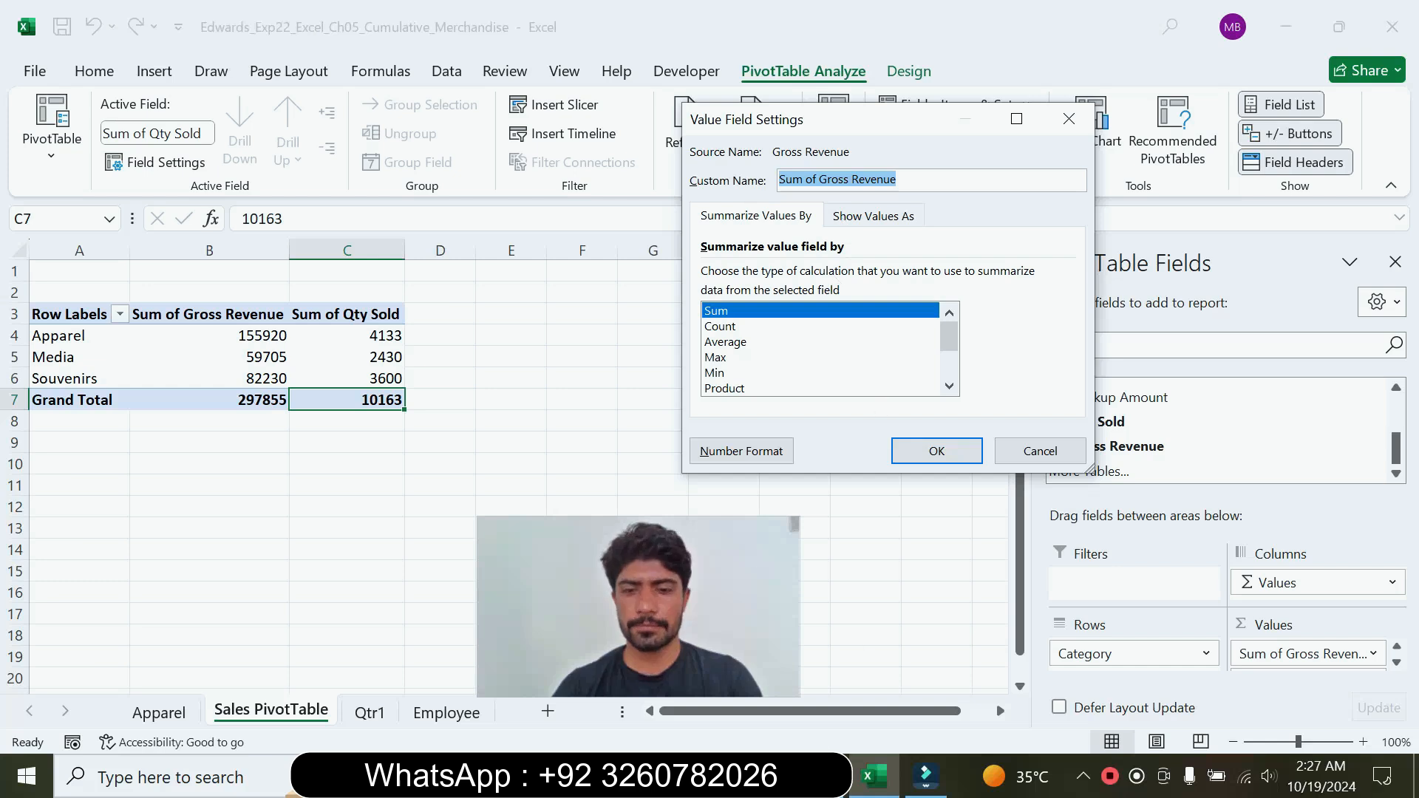
key(alt+Tab)
drag(558, 579, 183, 637)
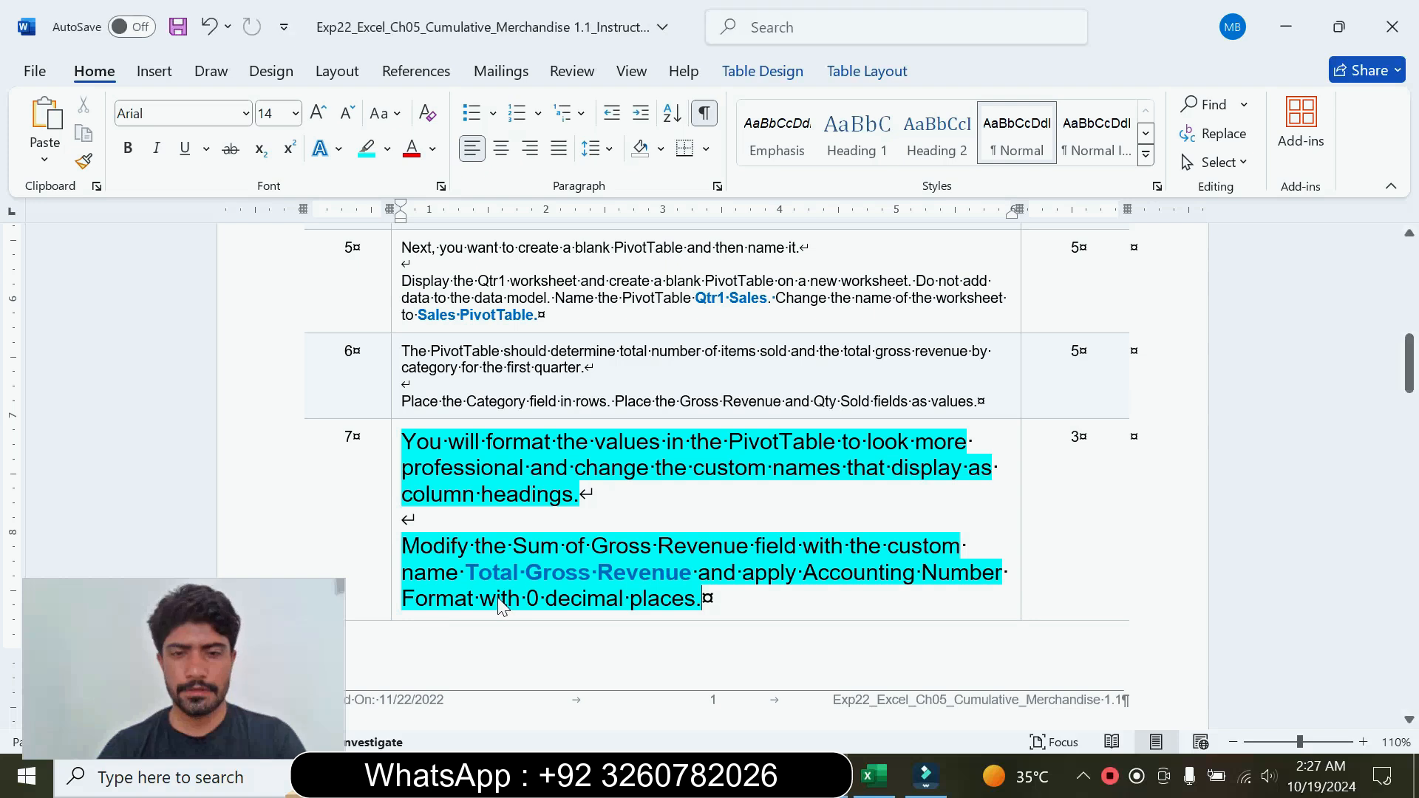
drag(466, 572, 691, 581)
key(ctrl+c)
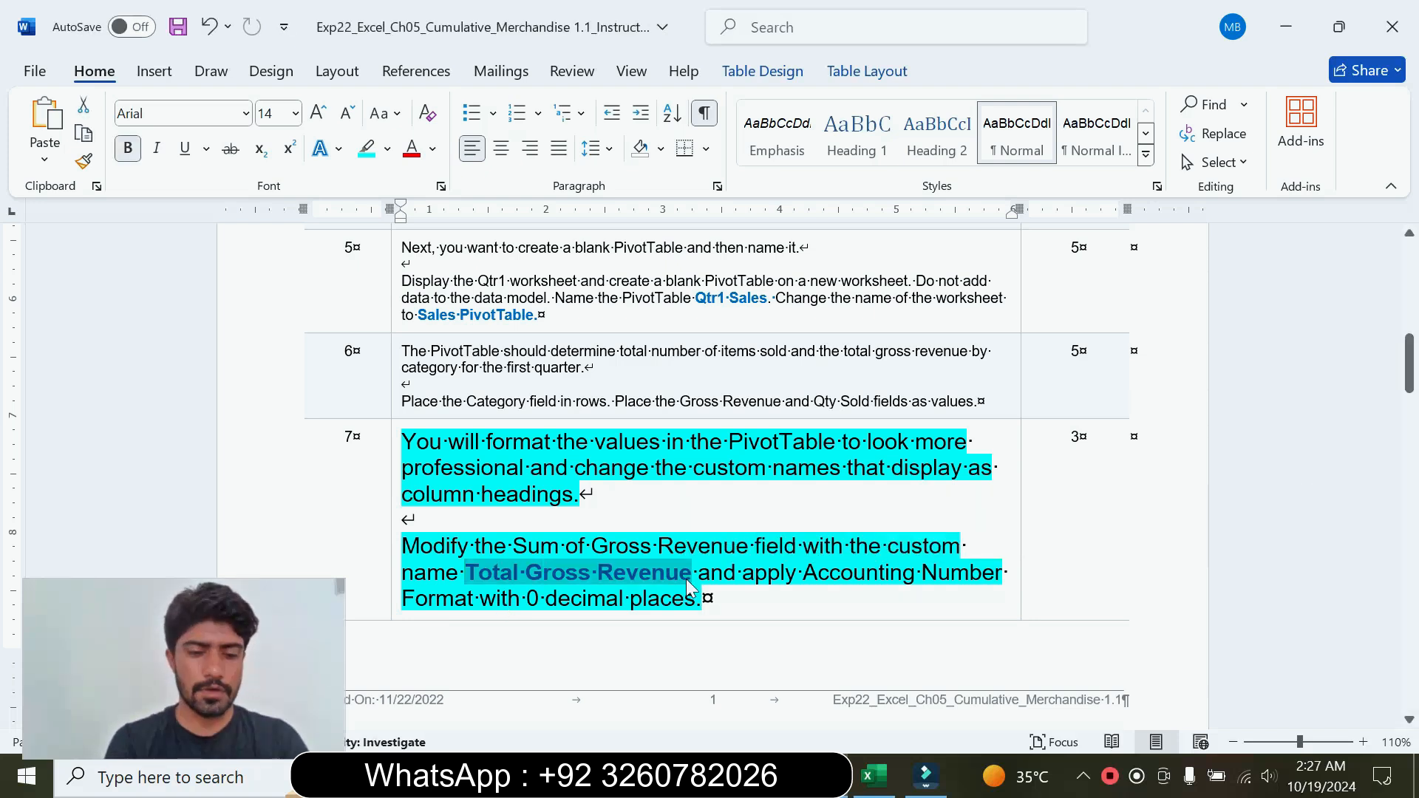
click(879, 789)
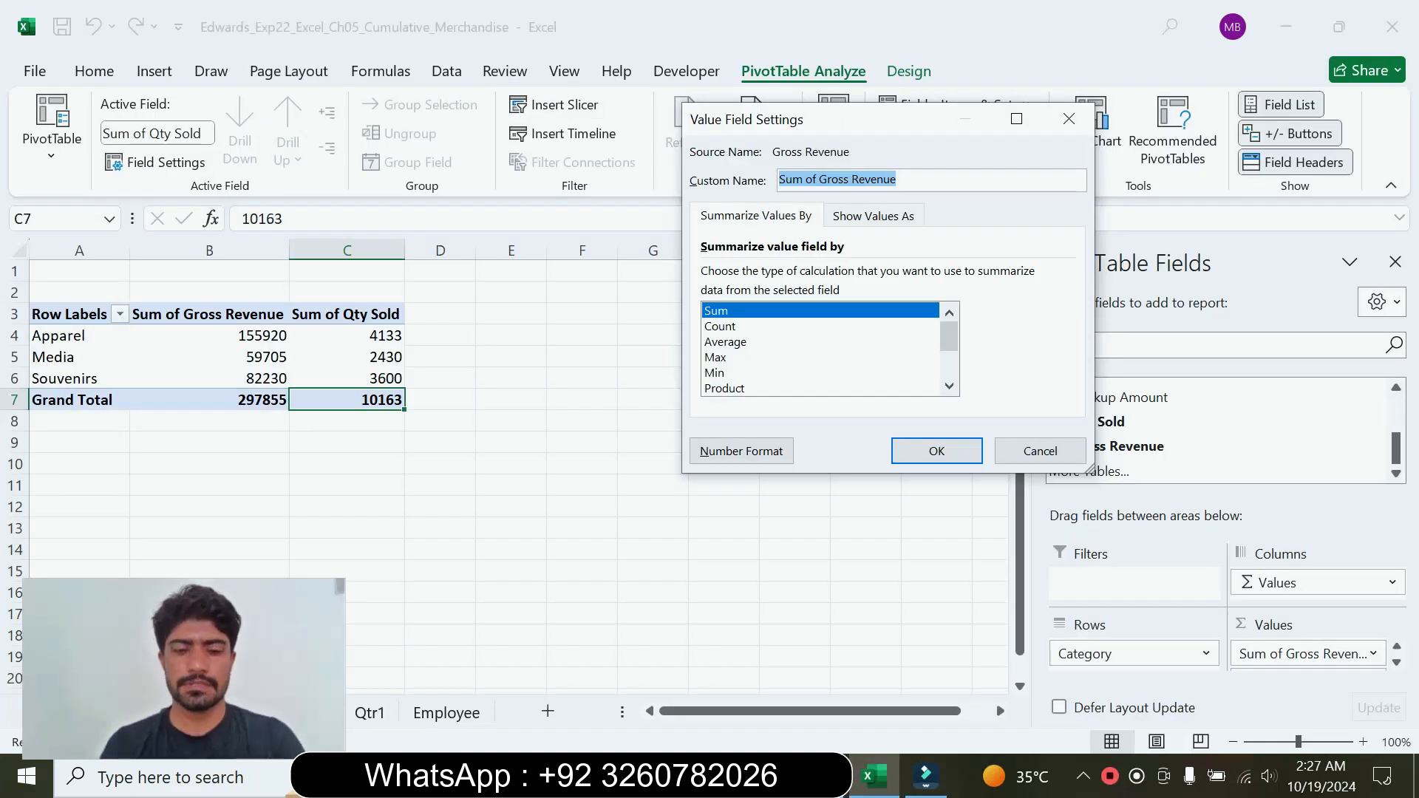
key(ctrl+v)
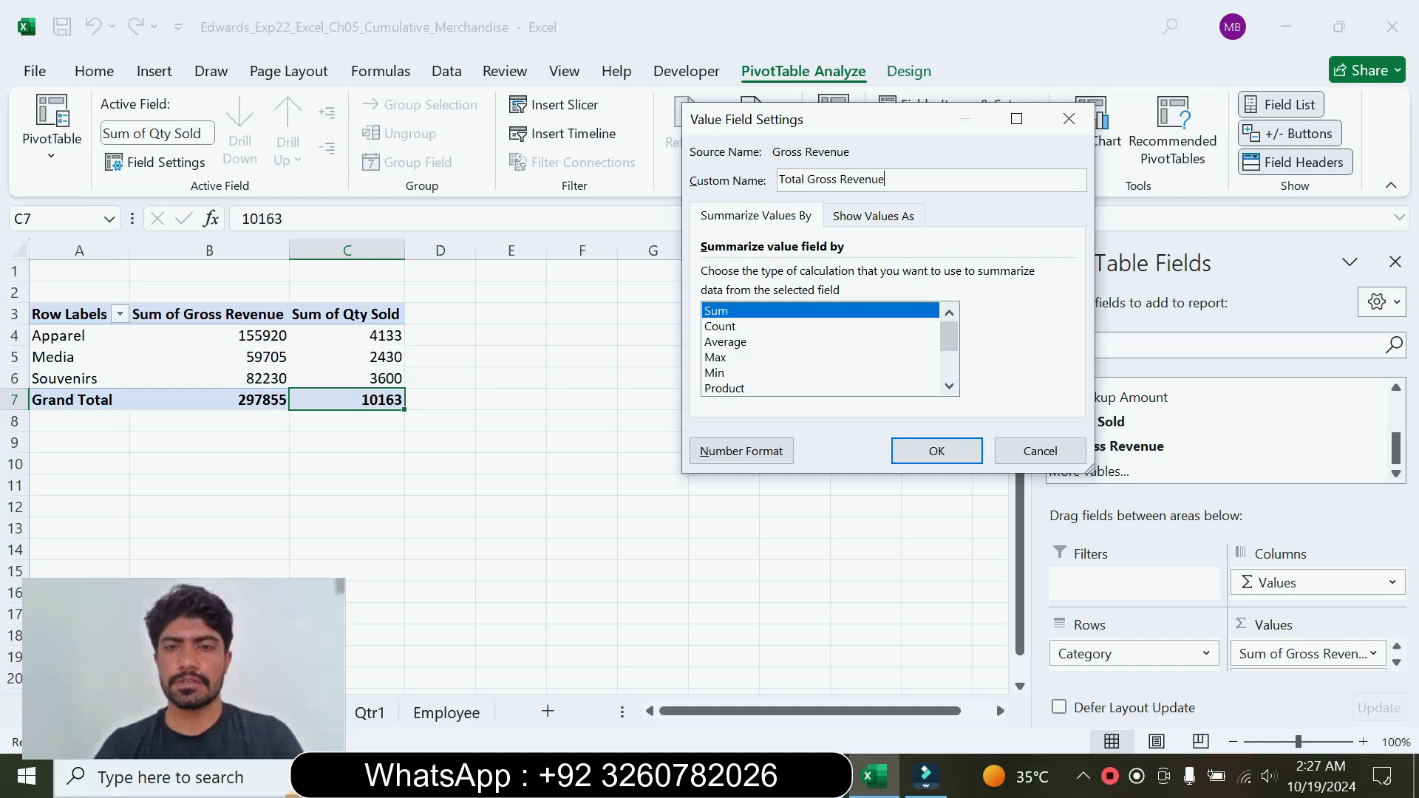
Step: Check the format required by step 7 in Word, and apply Accounting format with 0 decimal places to the Gross Revenue value field in Excel
click(926, 778)
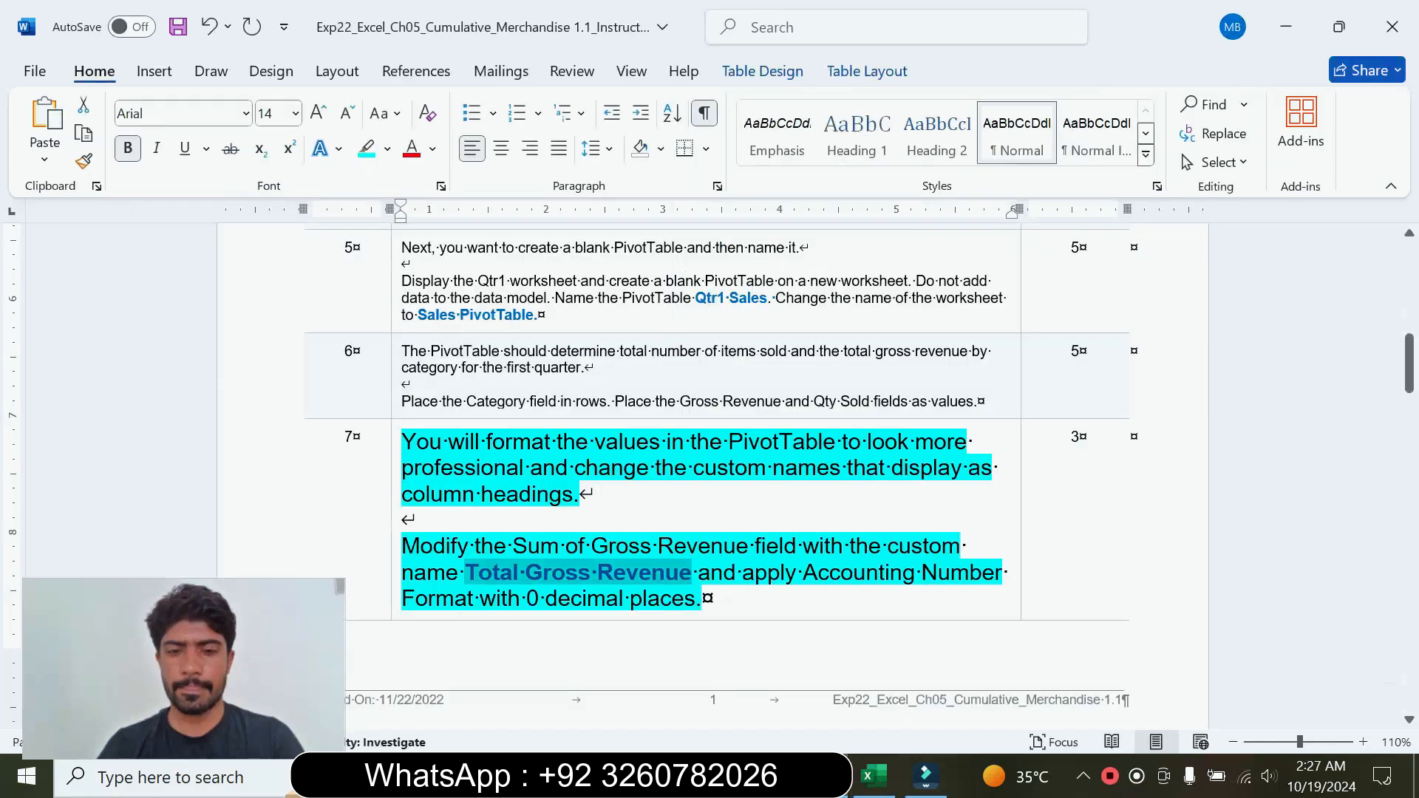
drag(699, 574, 705, 600)
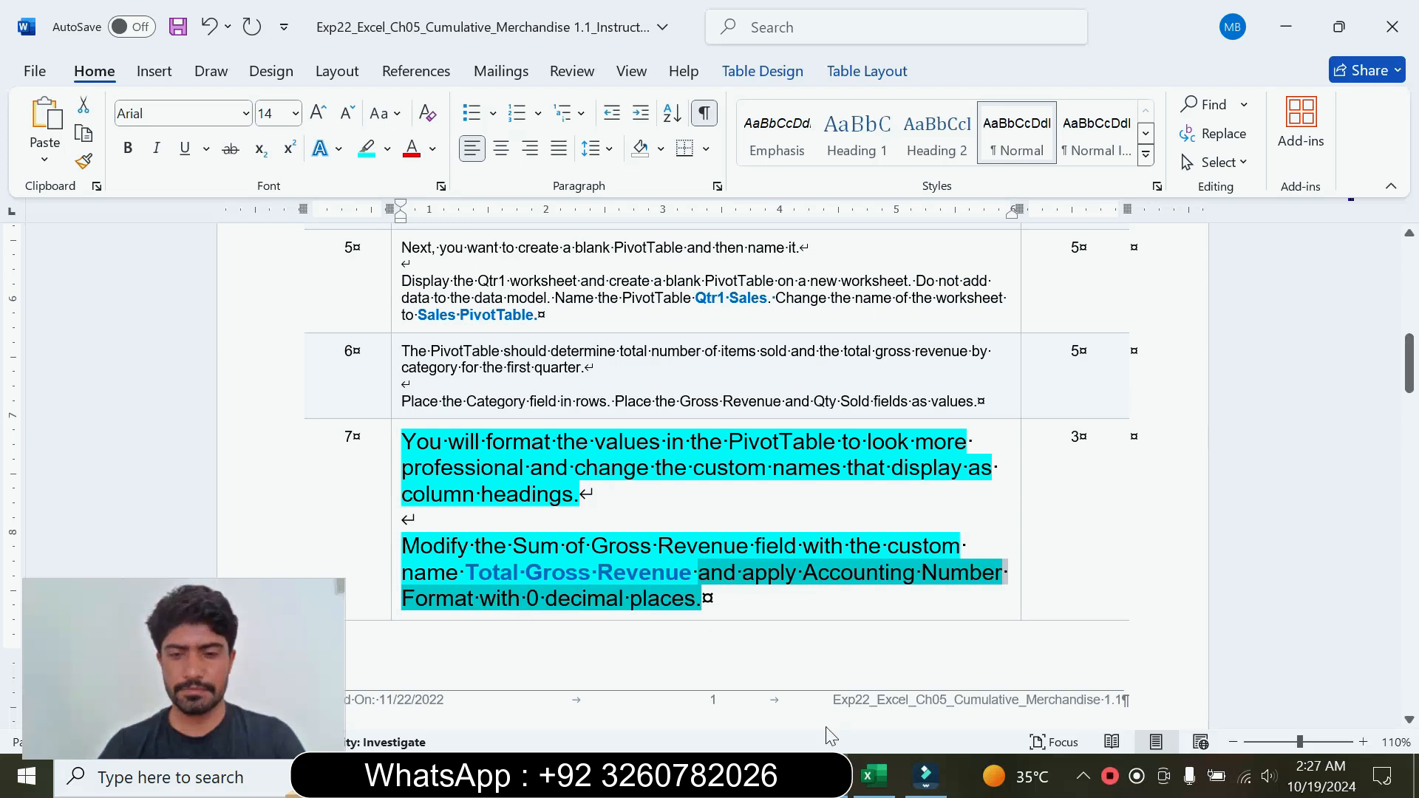
click(874, 776)
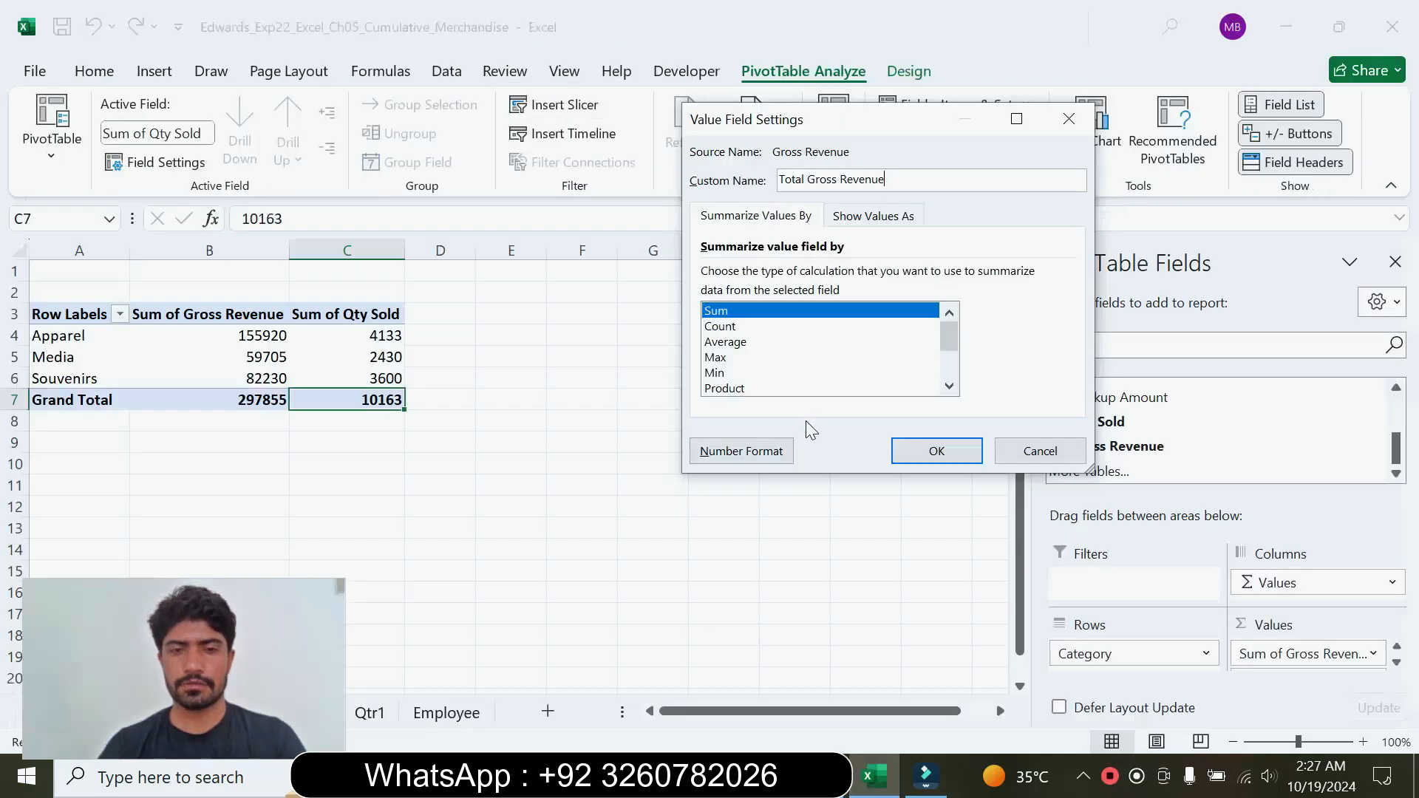
click(747, 453)
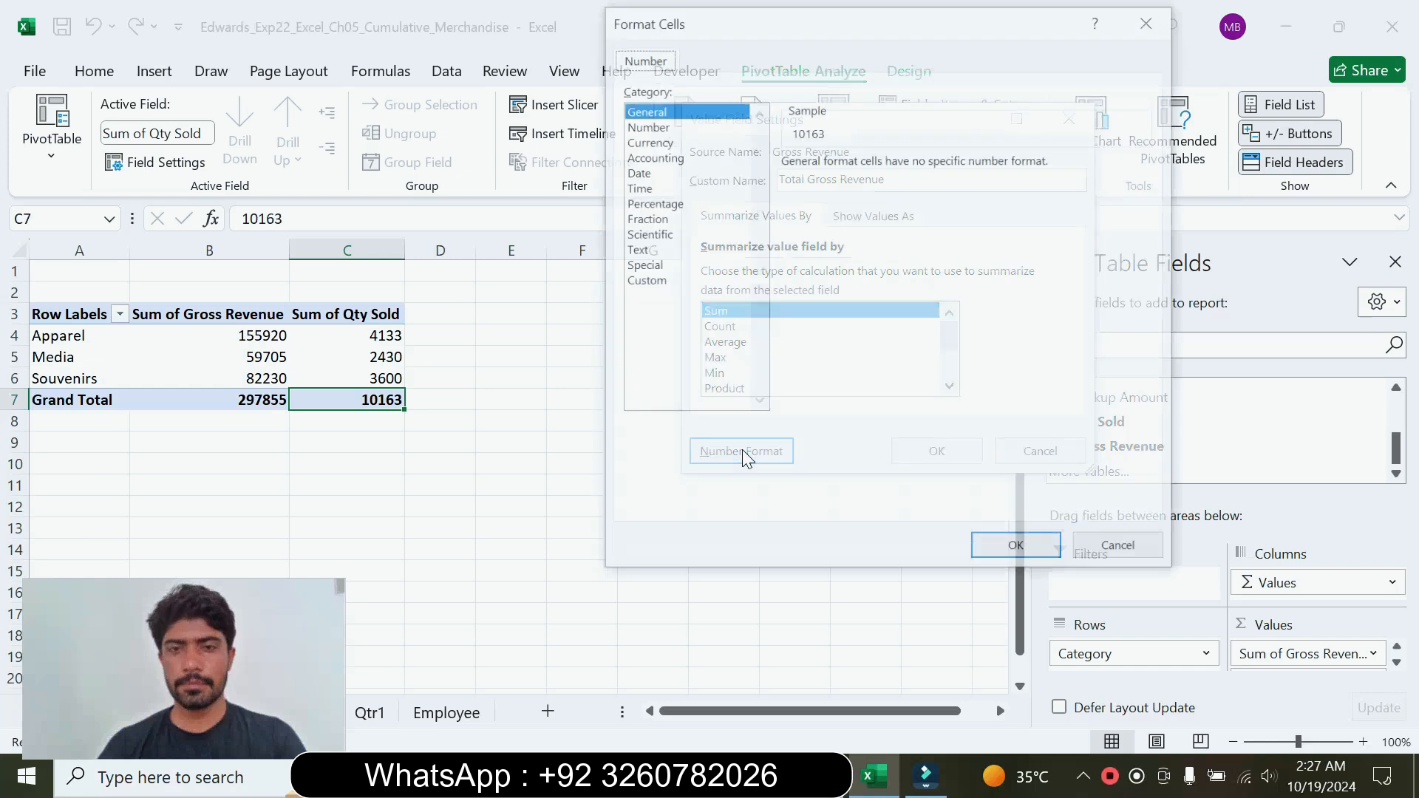
click(682, 158)
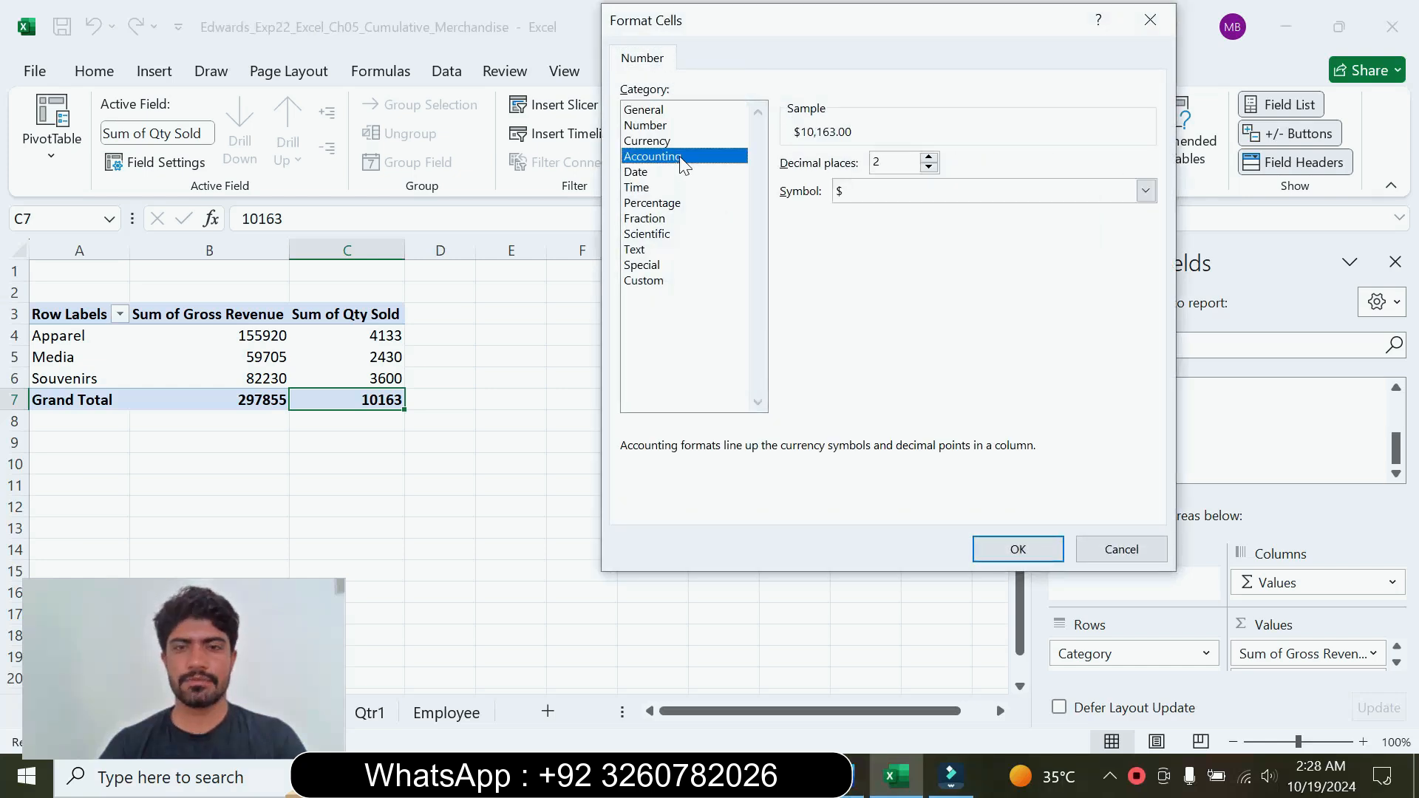
click(843, 776)
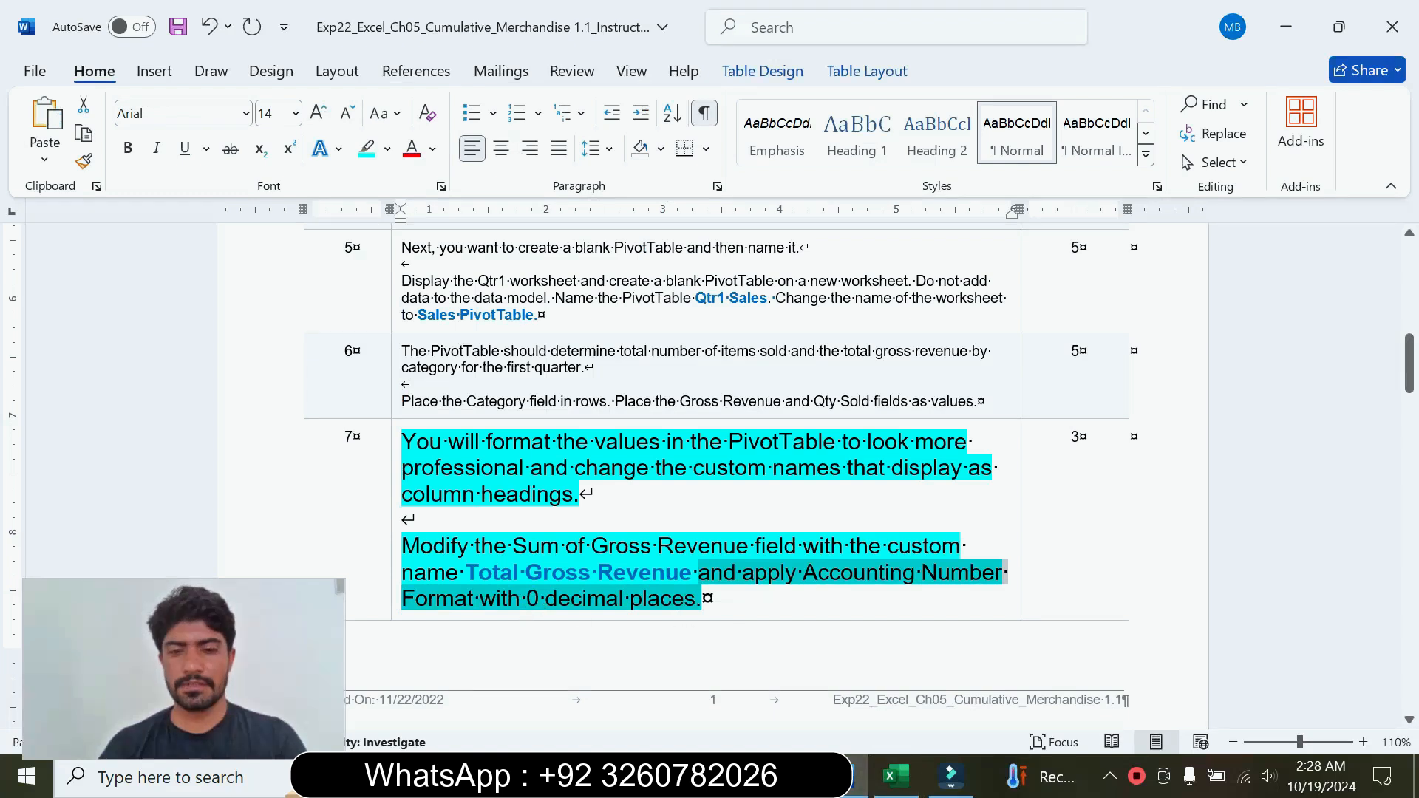
click(896, 776)
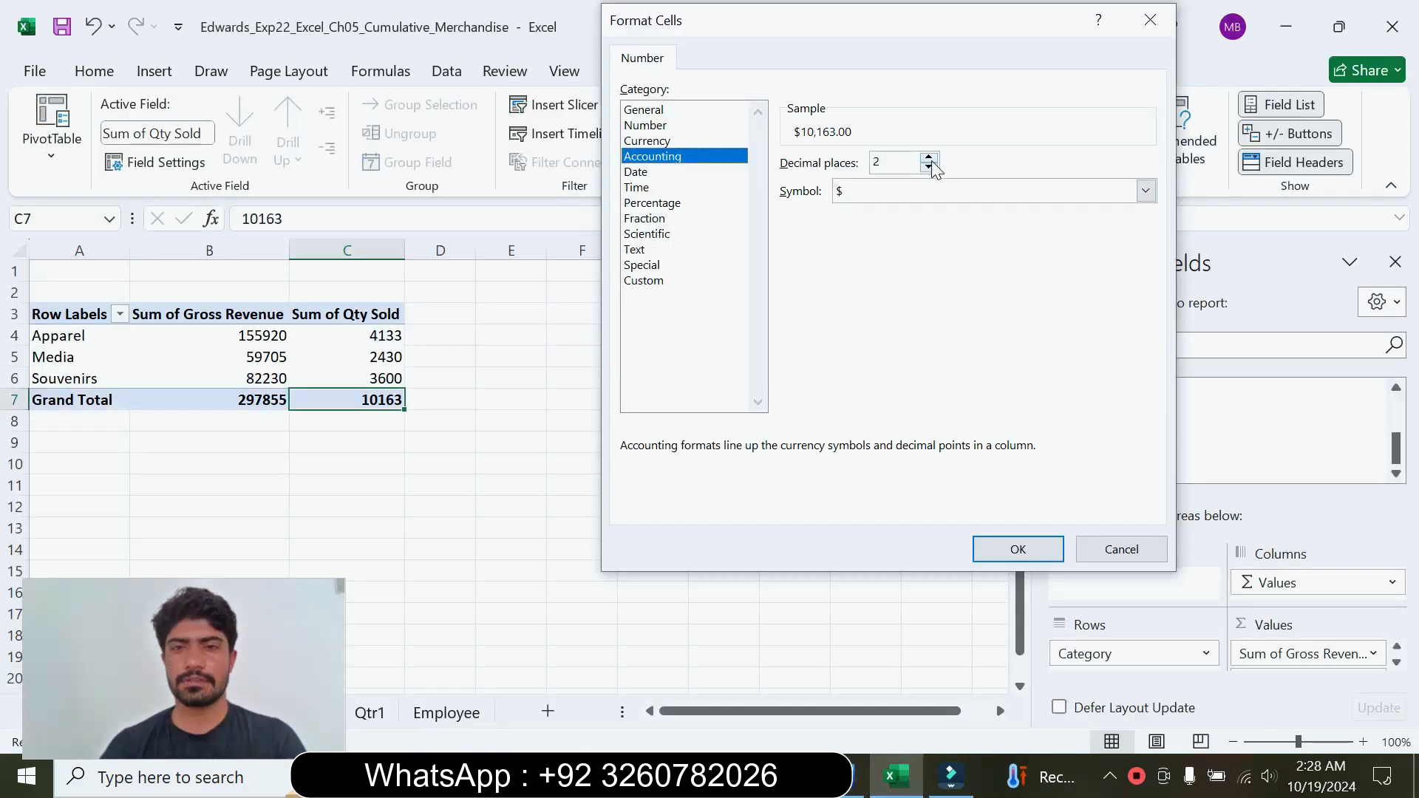
click(1018, 551)
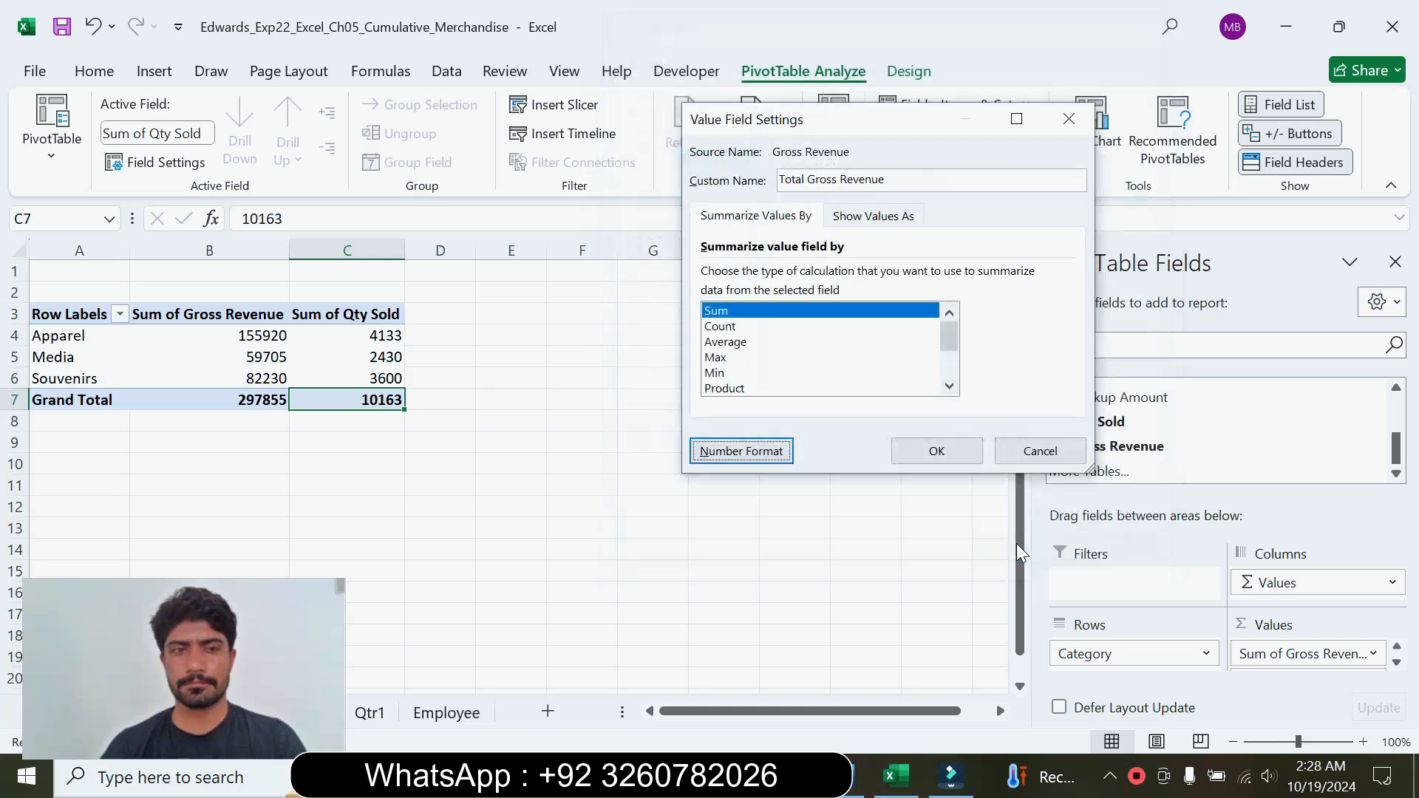
click(937, 451)
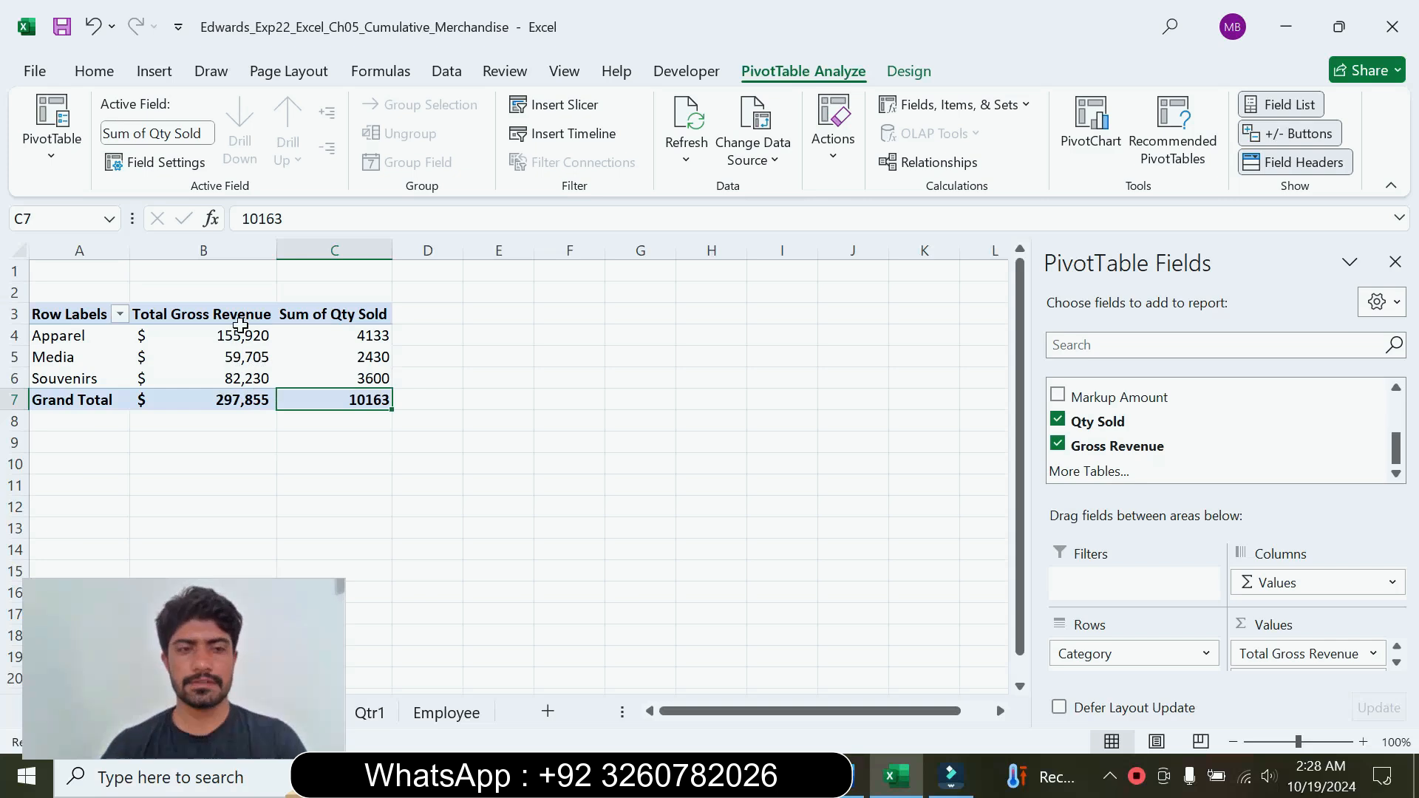
mouse_move(342, 357)
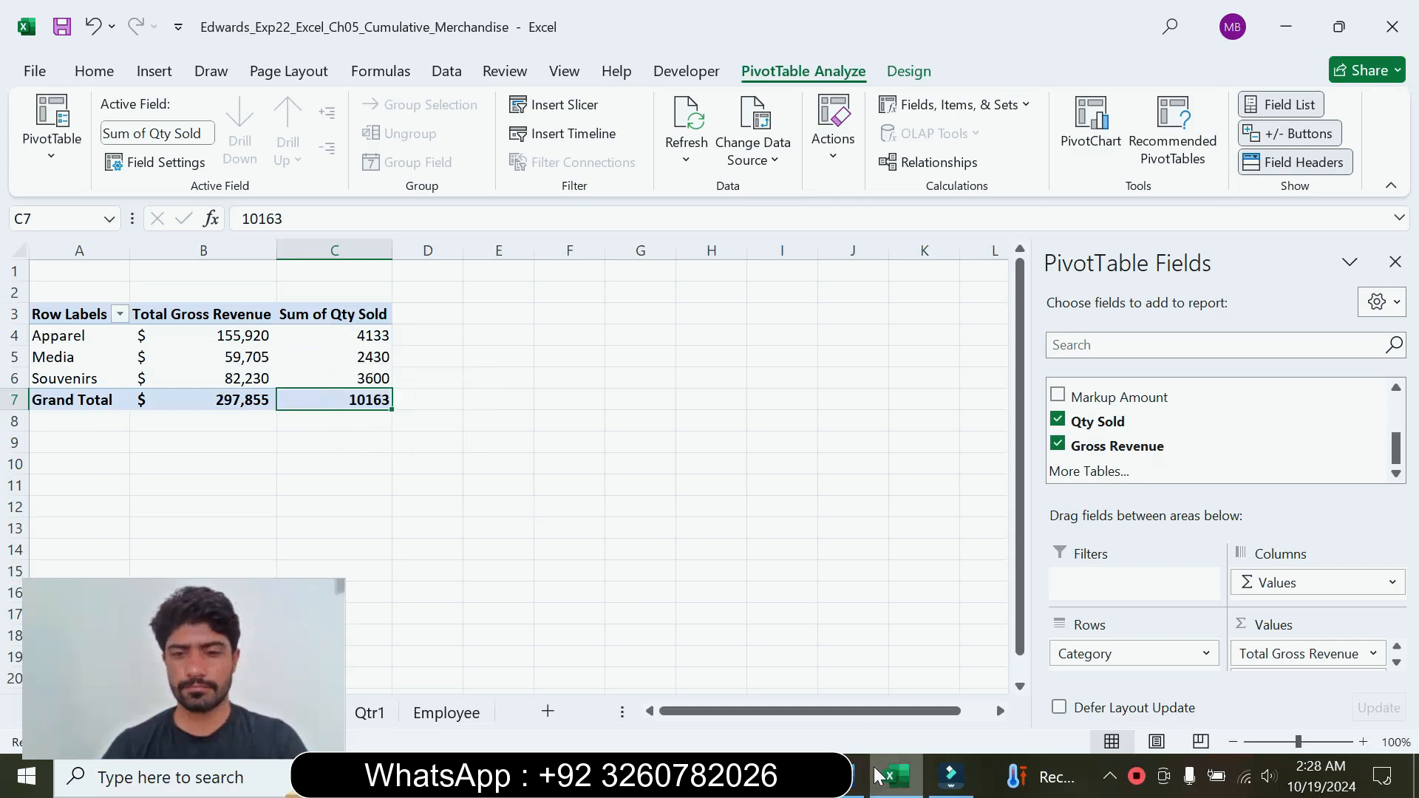
Step: Return to the Word instructions and reset the step 7 text to 9 pt without highlighting
click(852, 776)
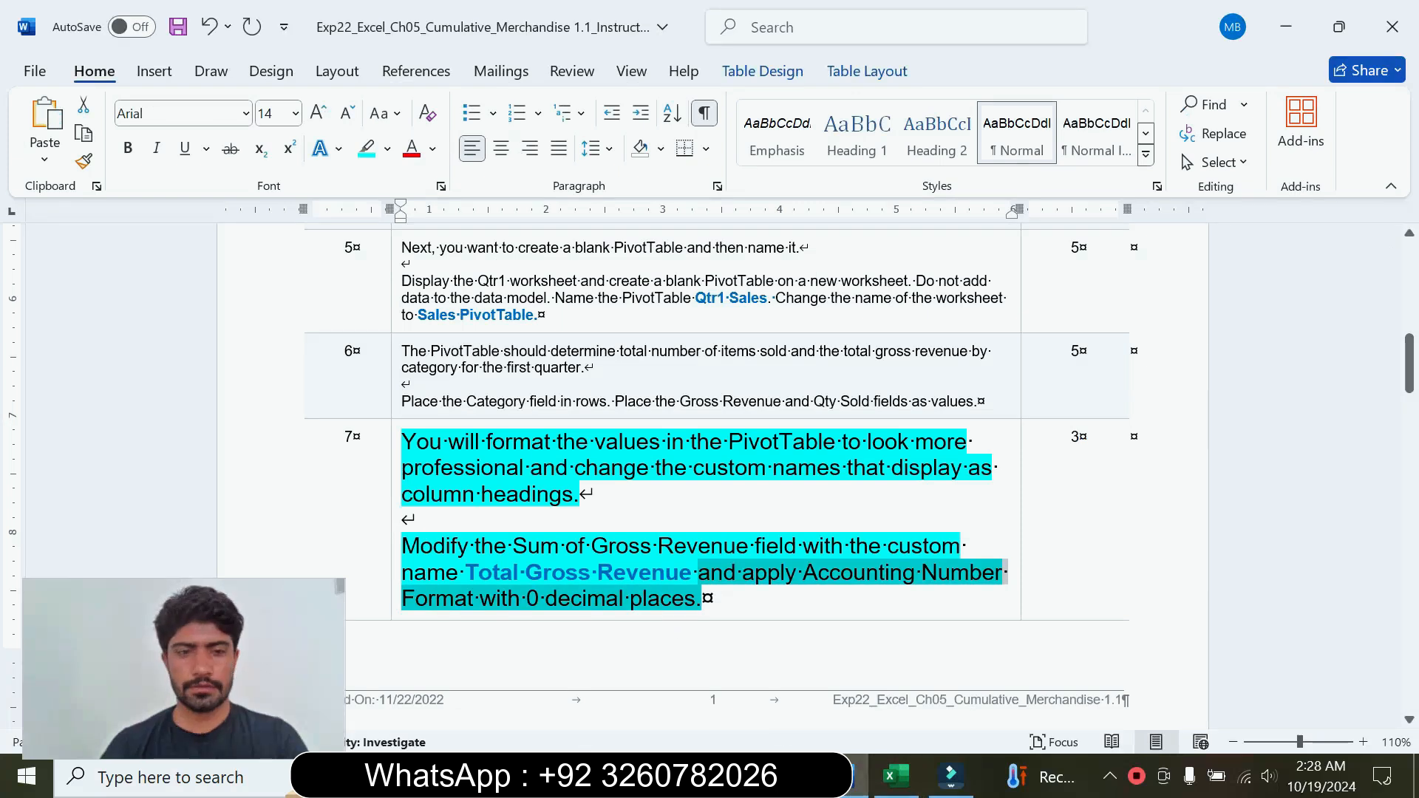
click(395, 564)
click(530, 491)
click(508, 79)
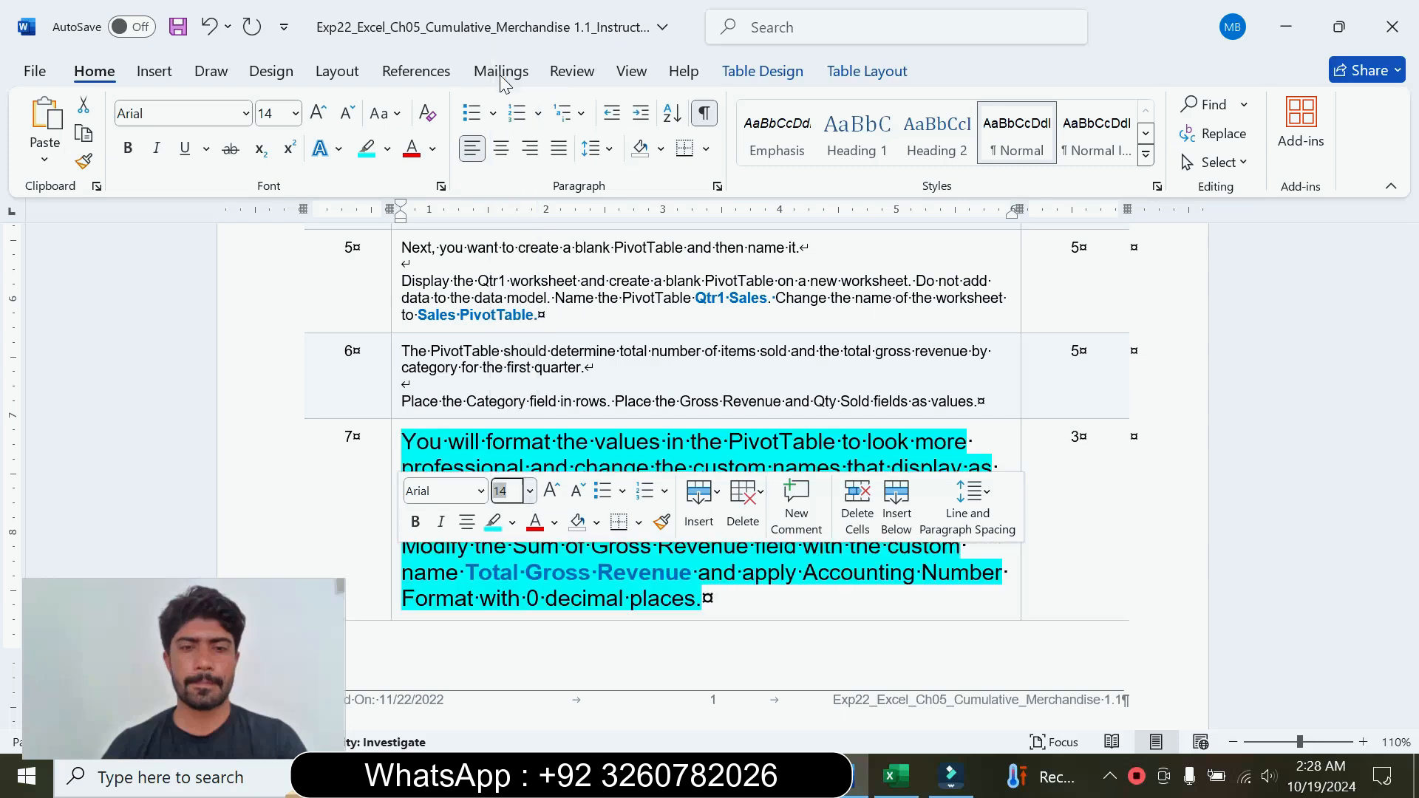
click(389, 149)
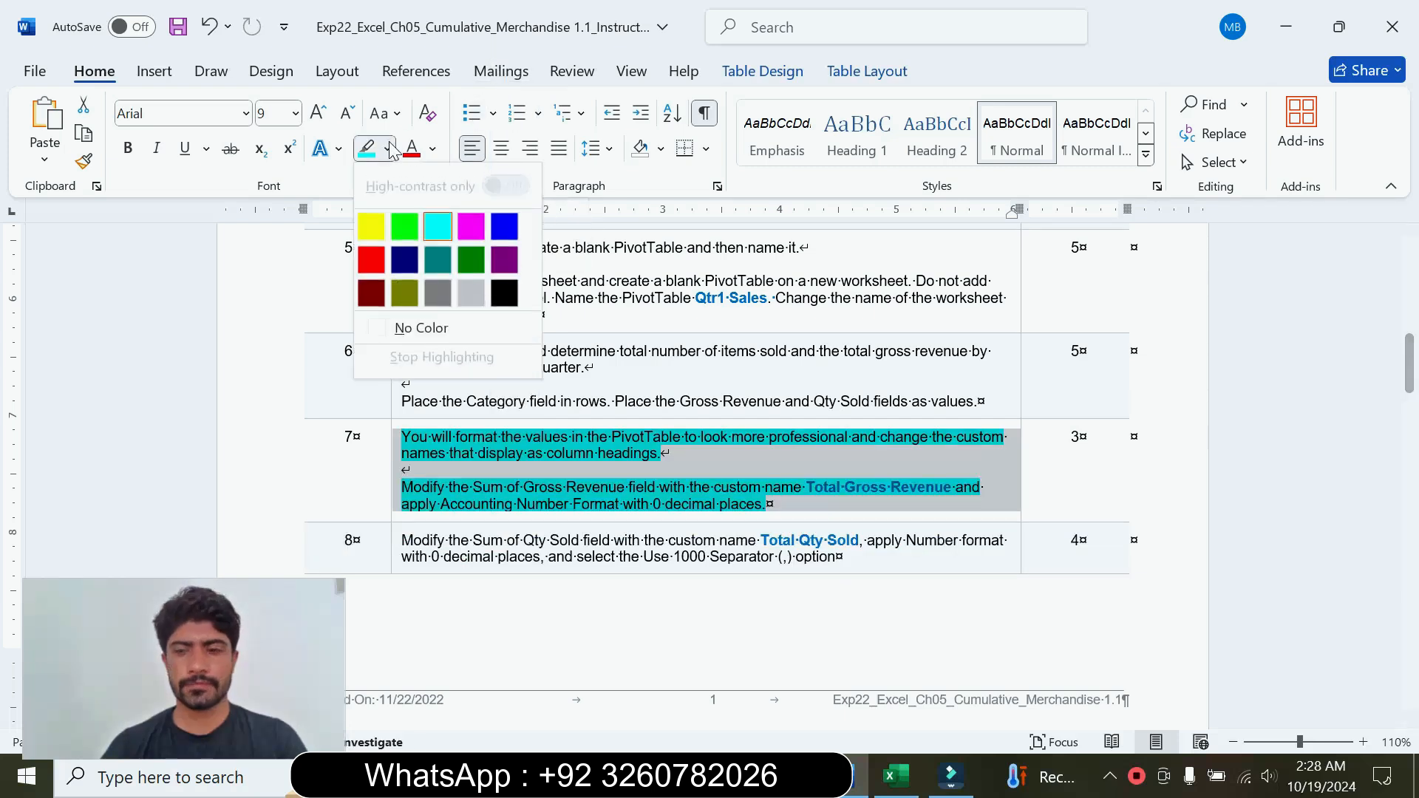
click(420, 328)
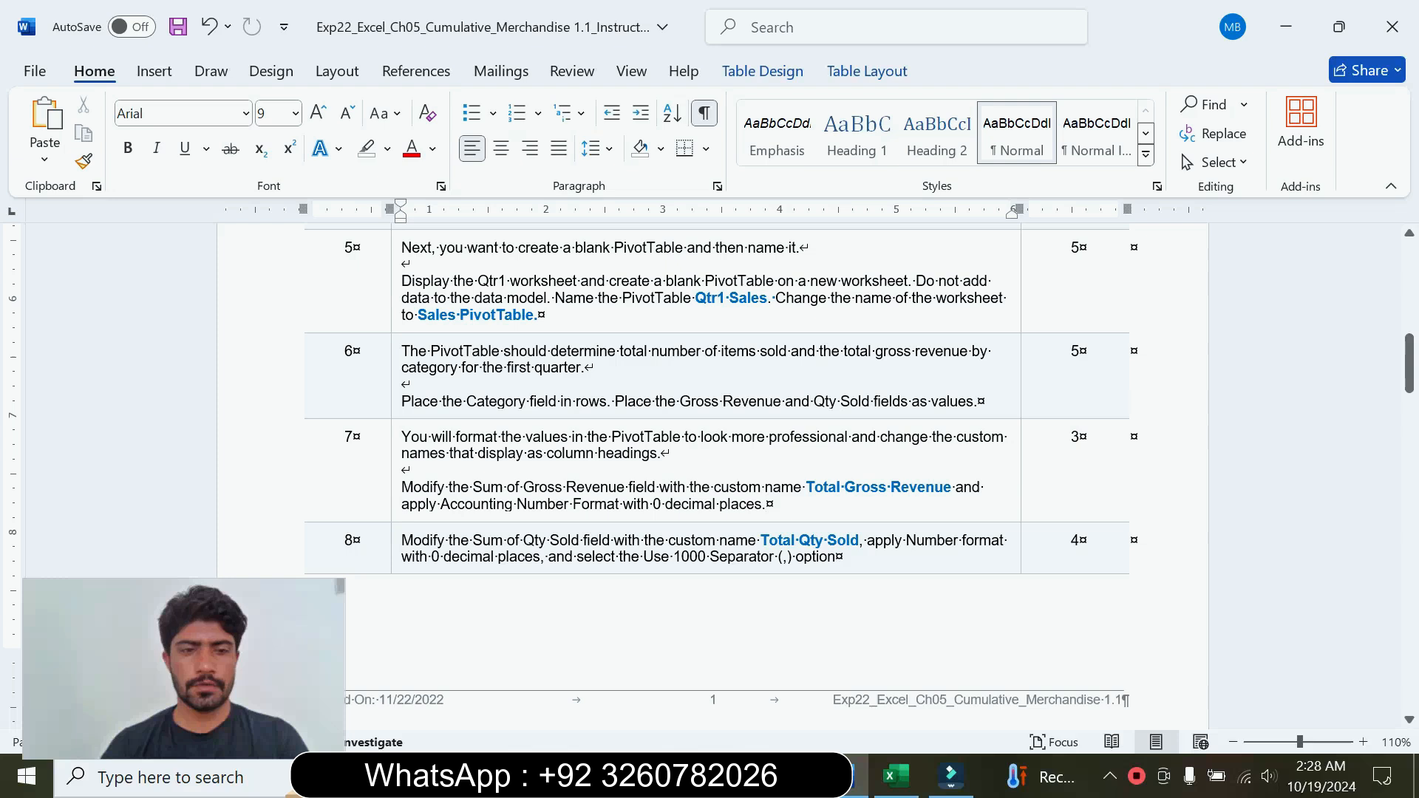
Step: Enlarge the step 8 instruction text to 14 pt, highlight it in turquoise, and read it
click(395, 563)
click(528, 491)
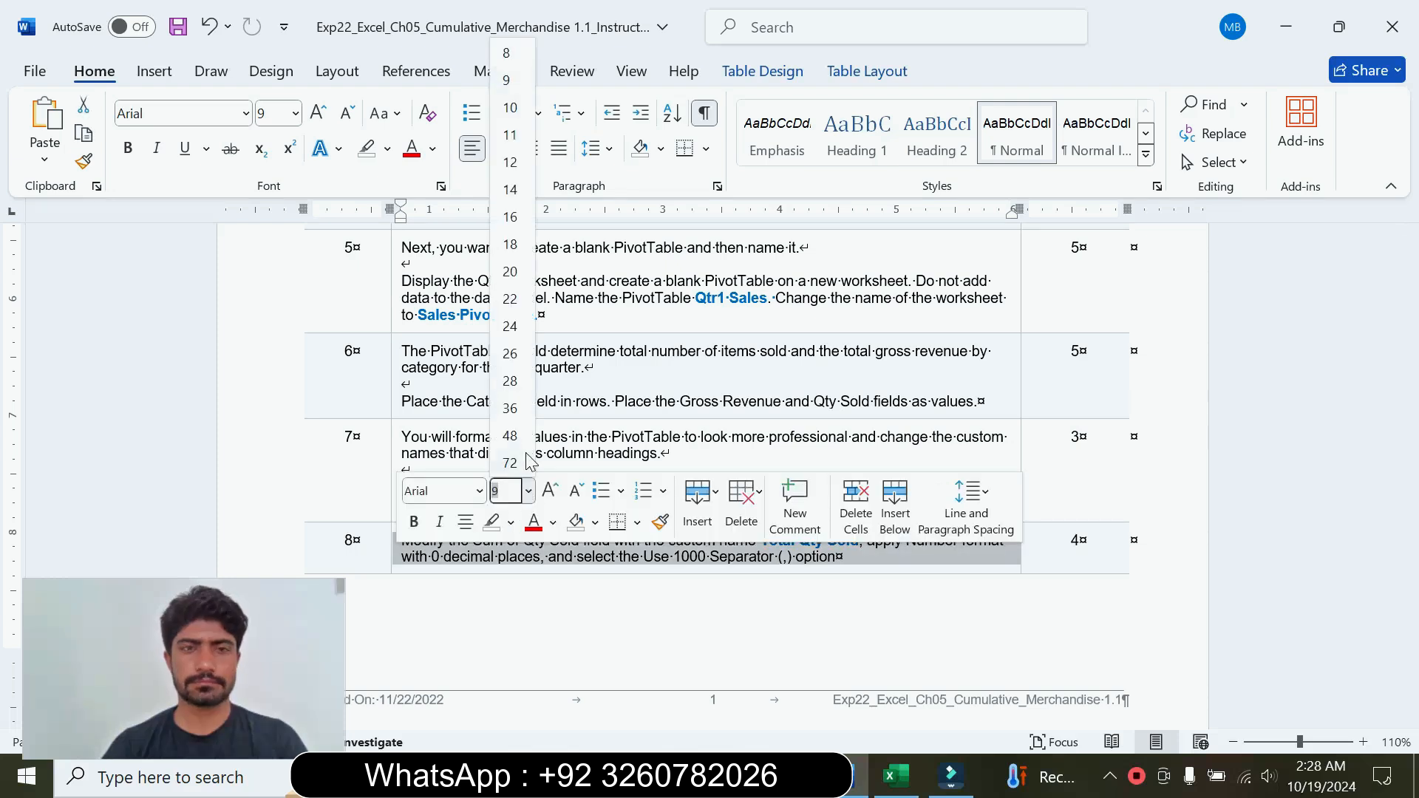
click(510, 189)
click(388, 149)
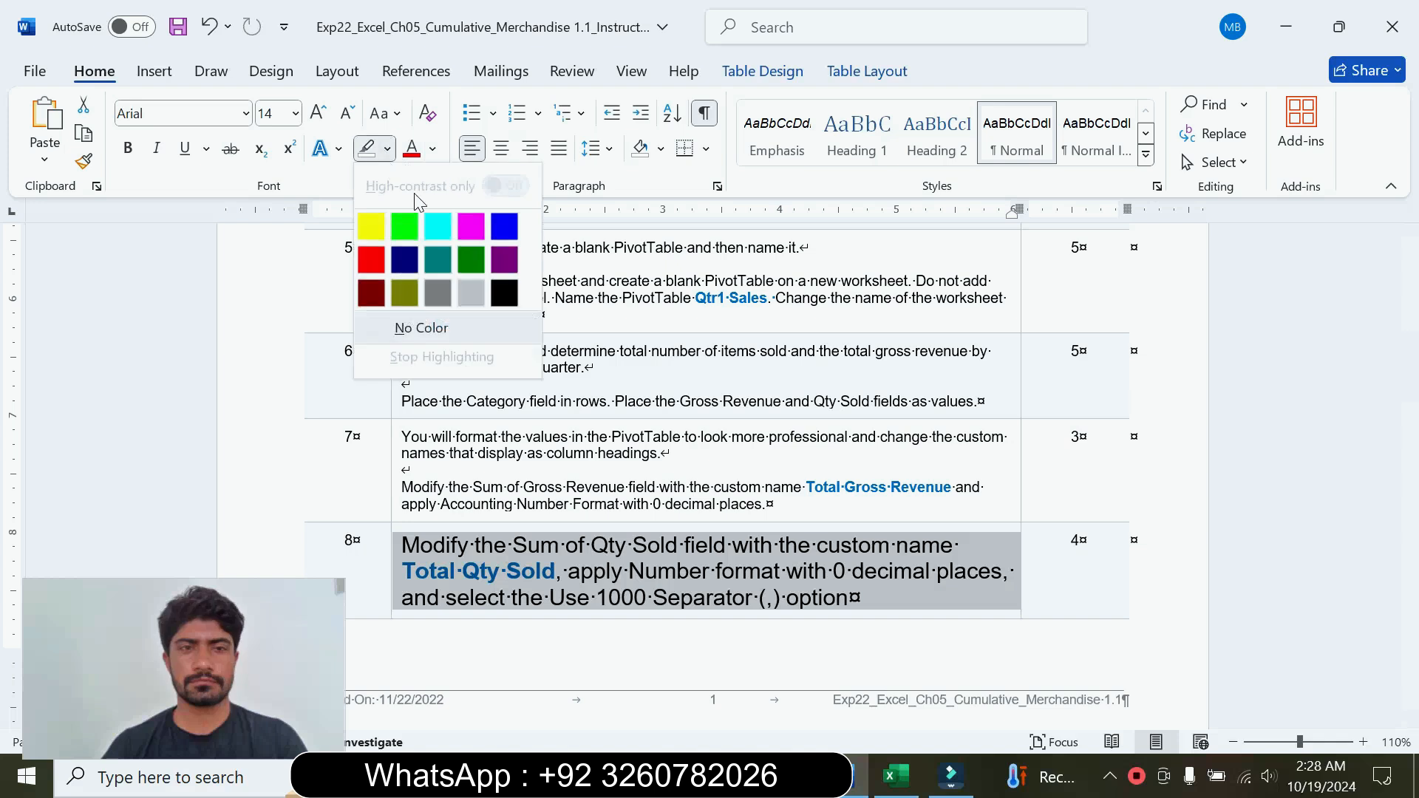
click(438, 226)
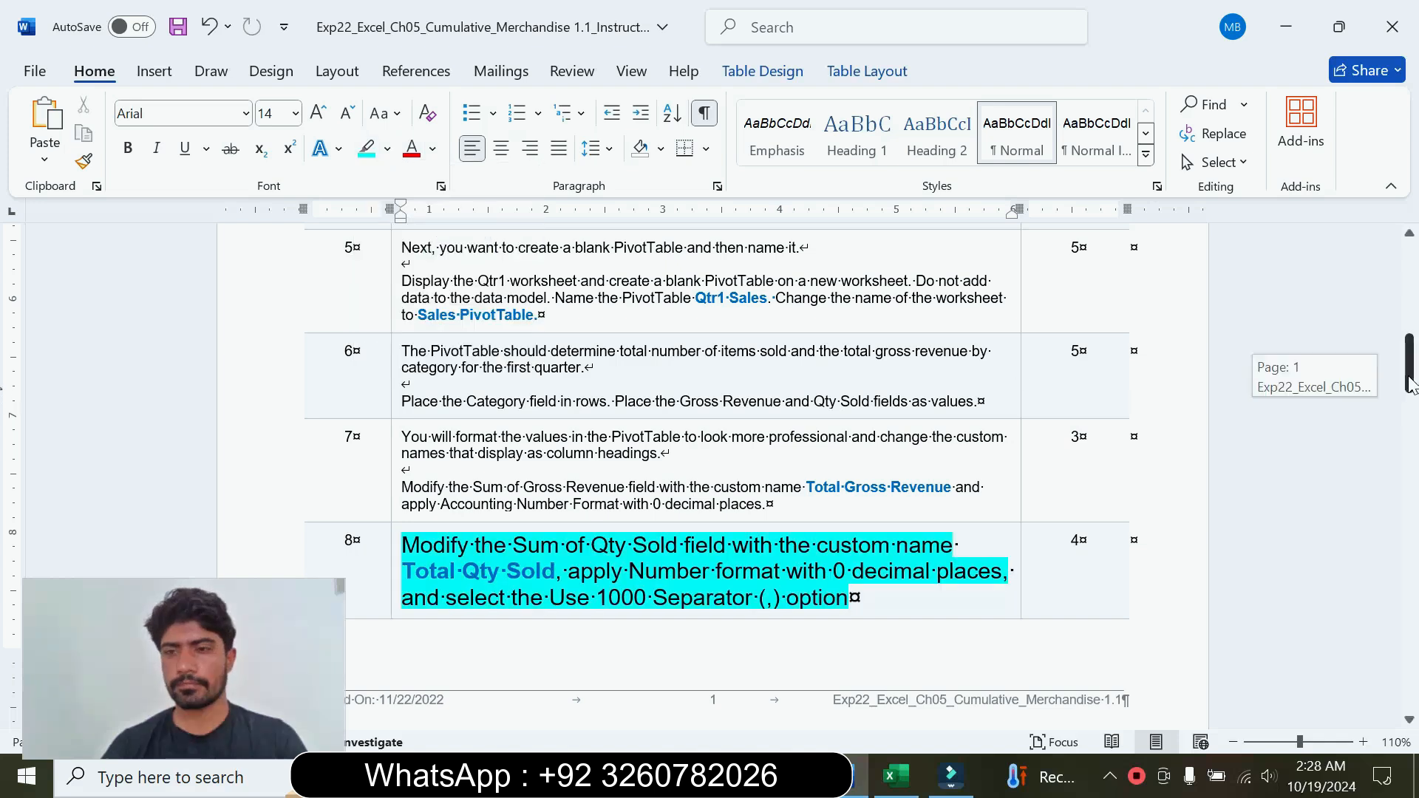
scroll(6, 416, down, 5)
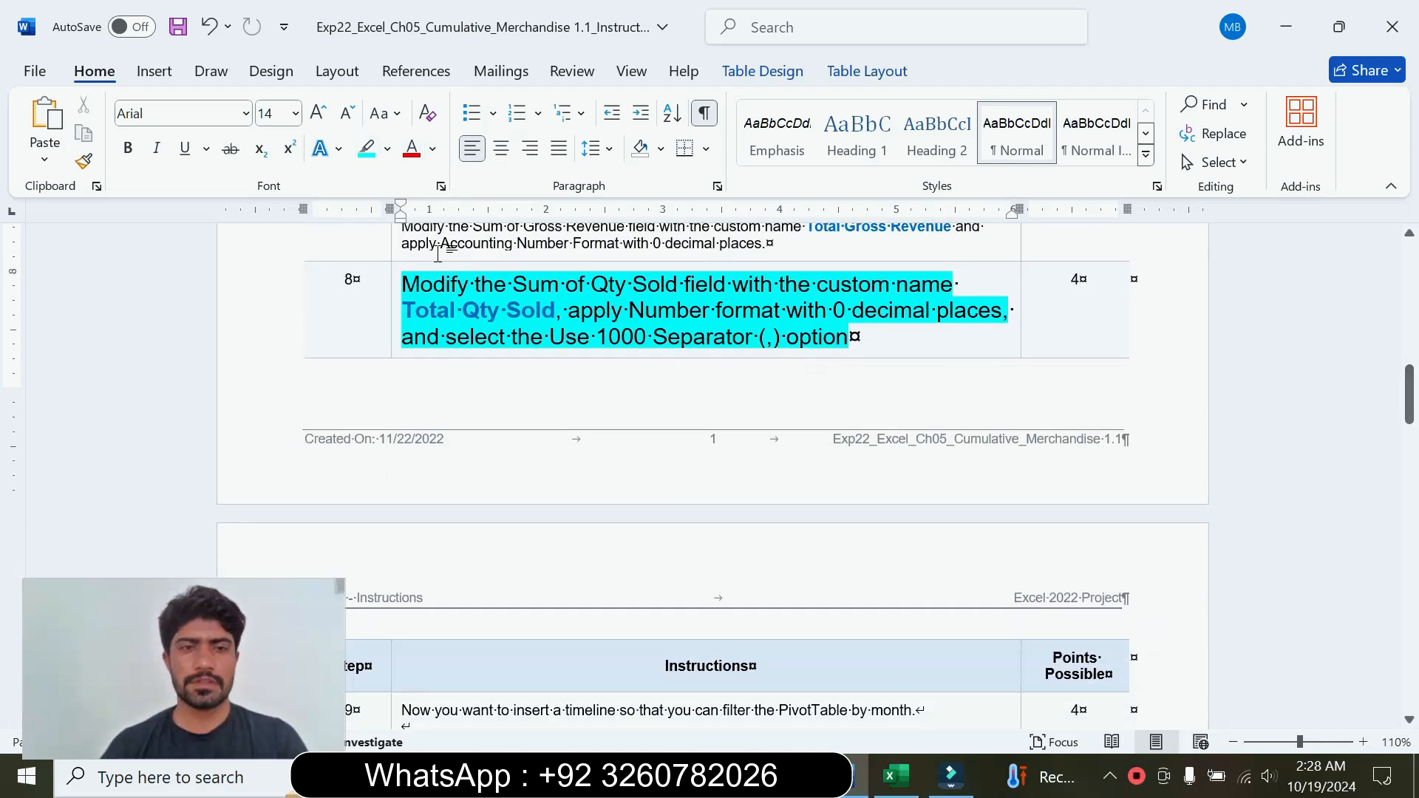
drag(403, 284, 829, 353)
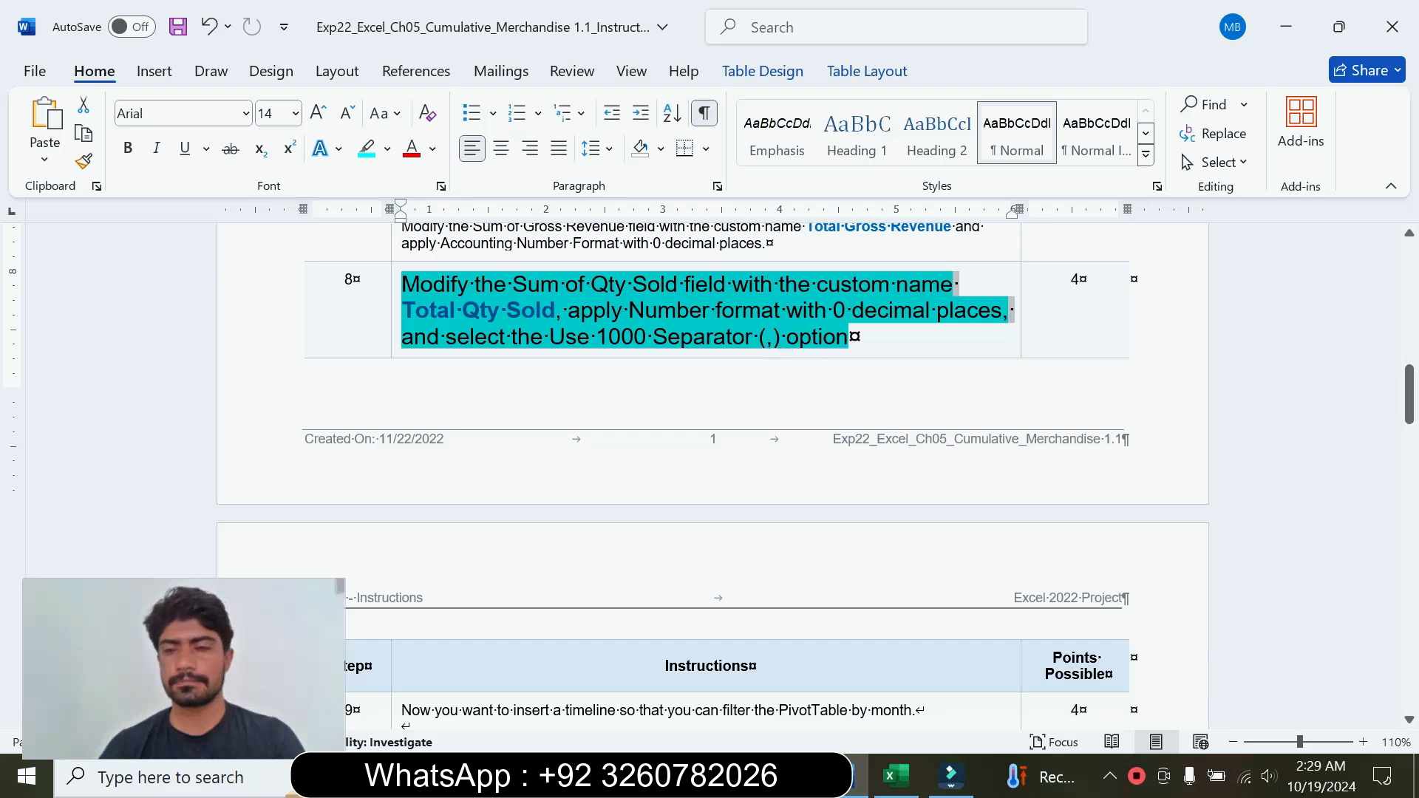
scroll(961, 395, up, 1)
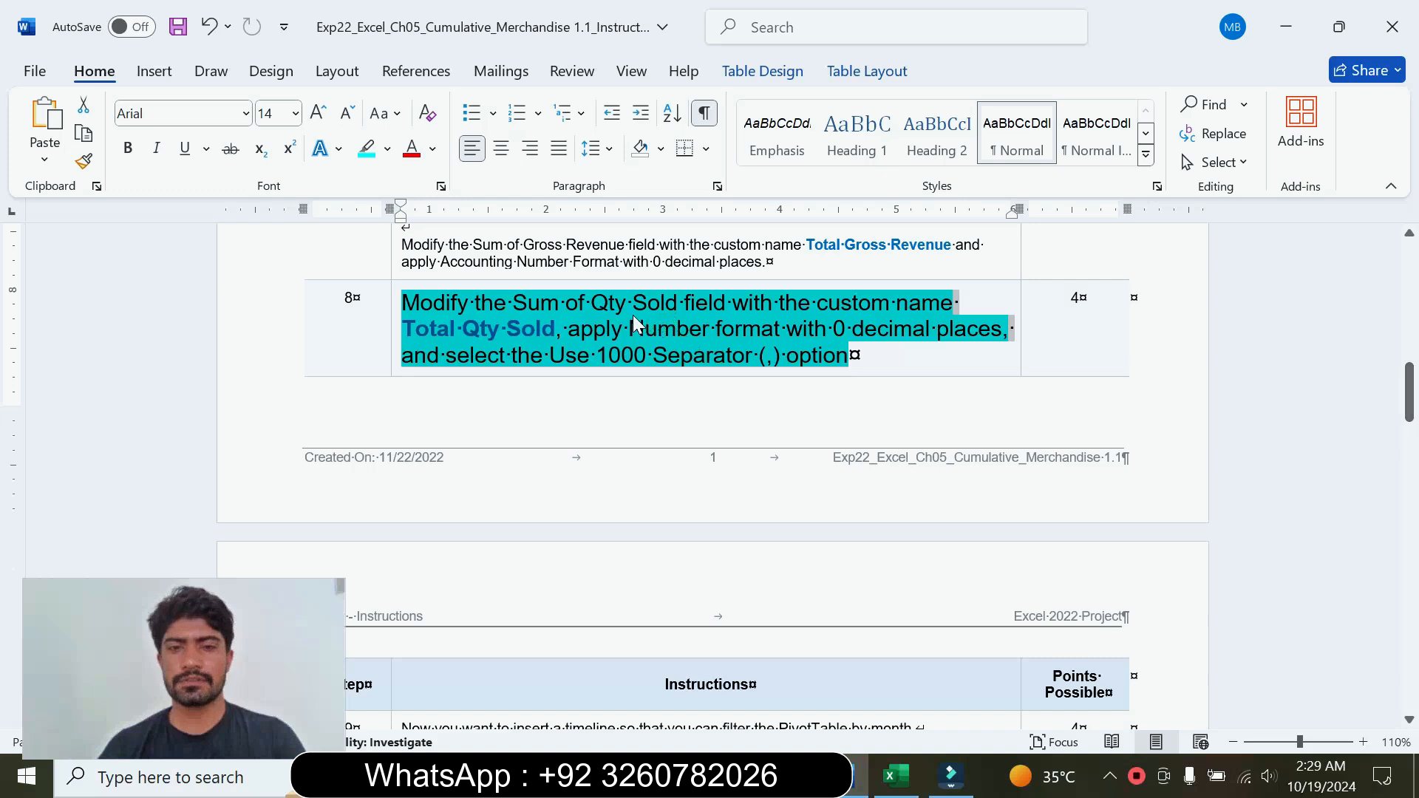
Step: Set the custom name of the Sum of Qty Sold field in the Excel PivotTable to Total Qty Sold, copied from step 8 in Word
click(429, 331)
drag(428, 330, 526, 330)
key(ctrl+c)
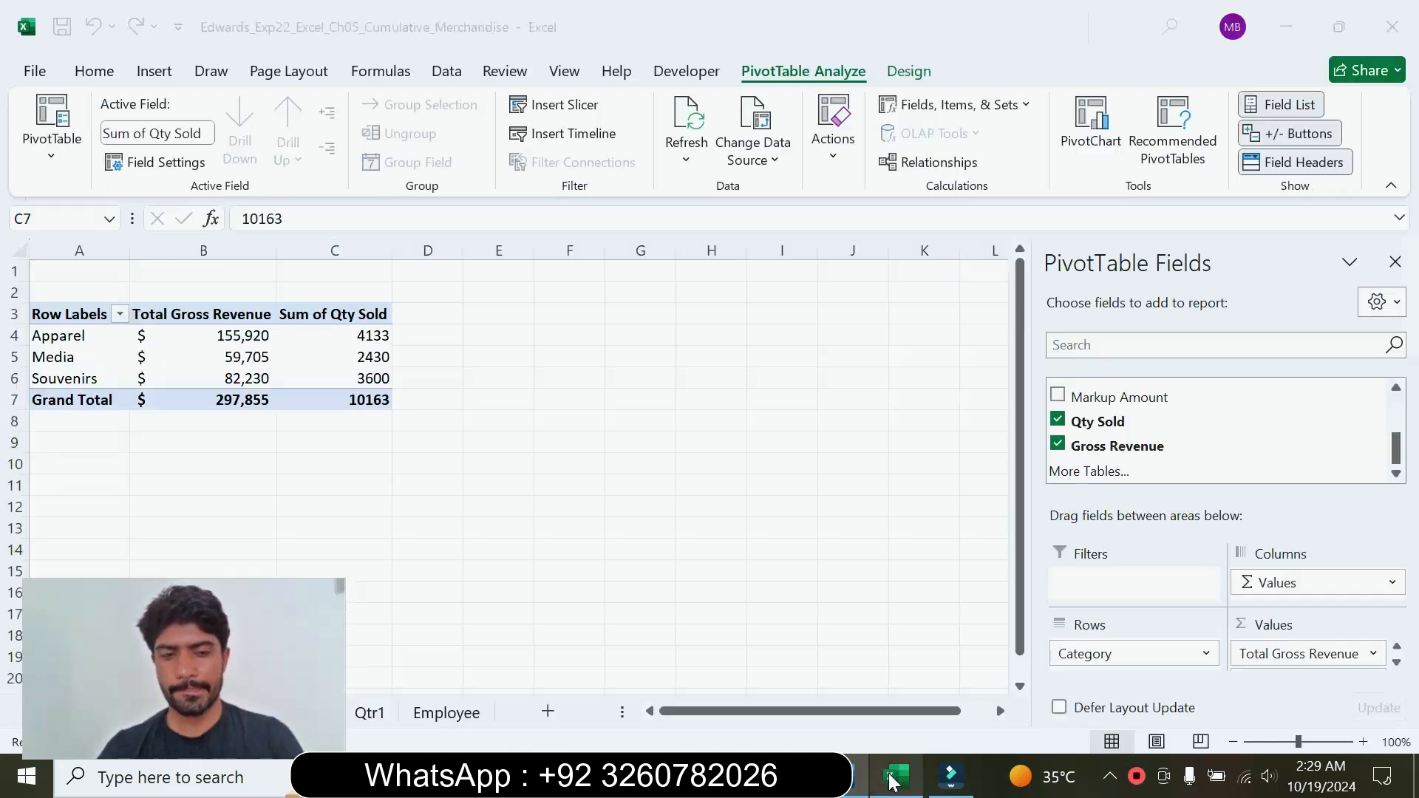
click(896, 776)
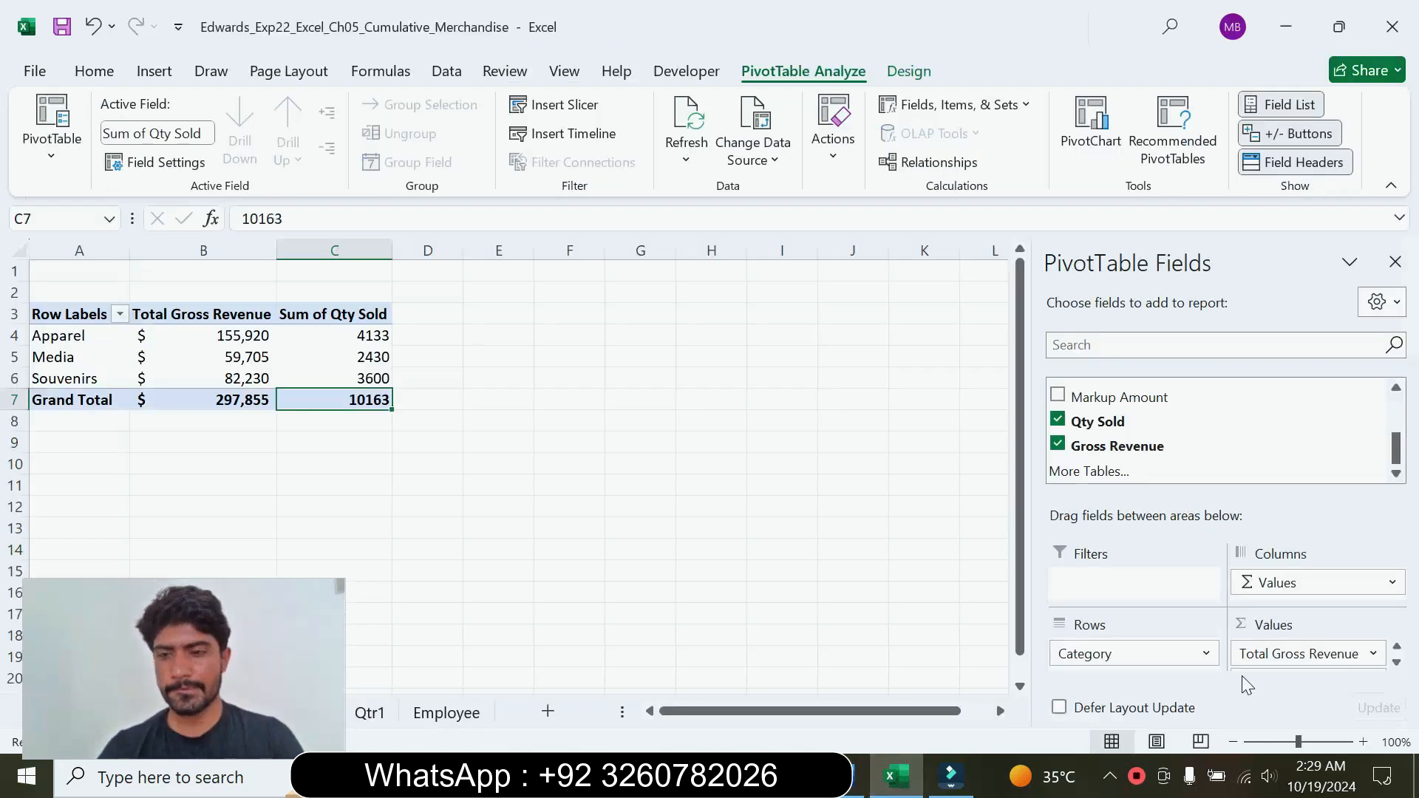
click(1396, 663)
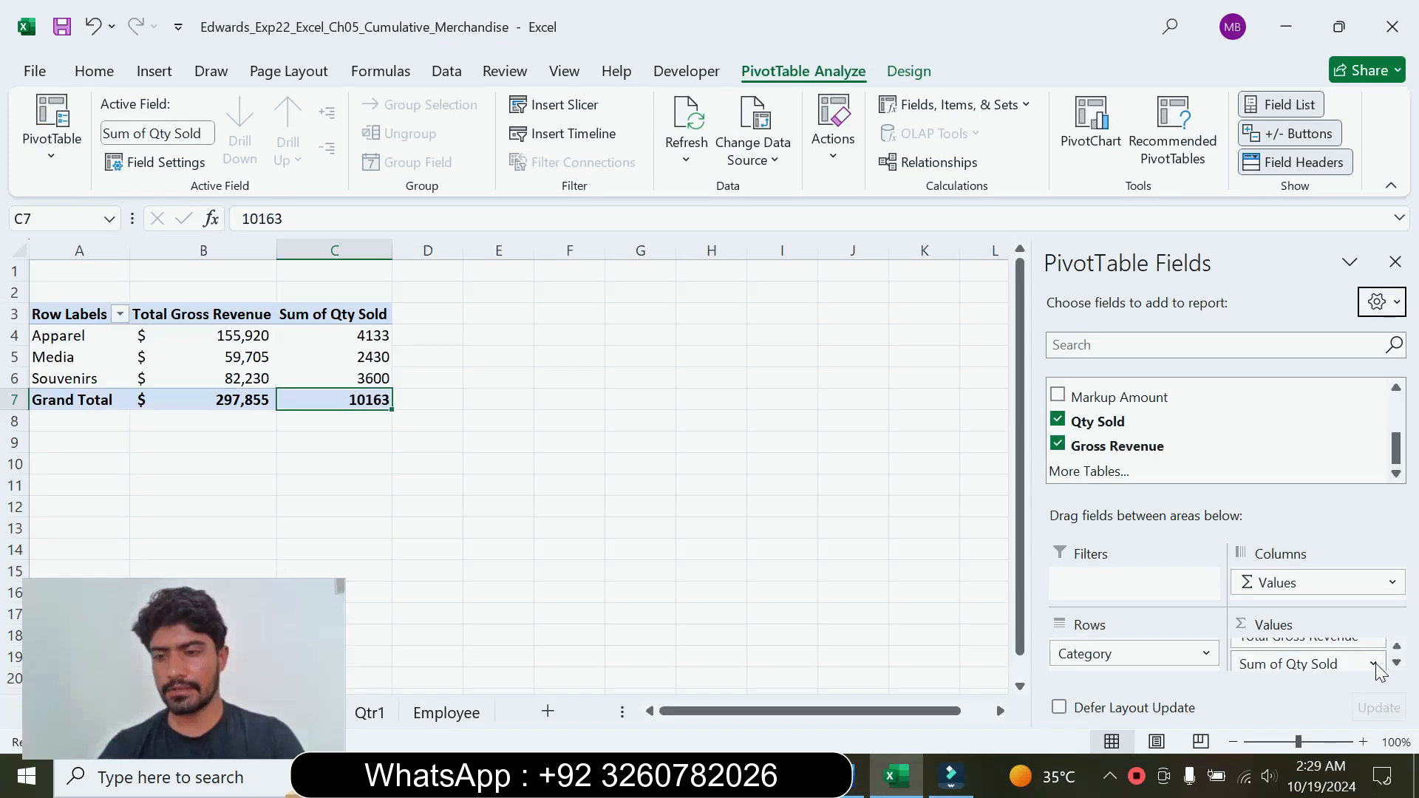
click(1374, 664)
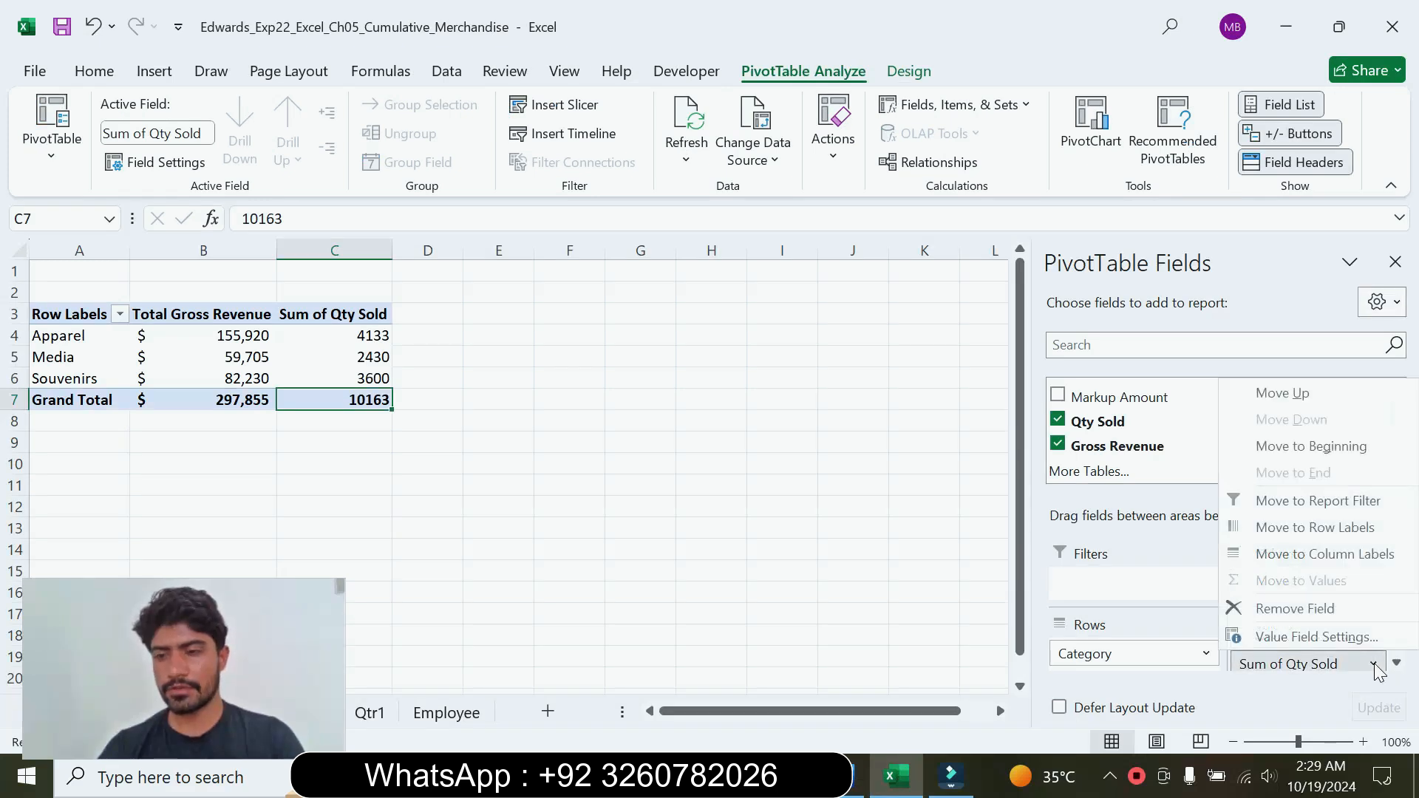
click(1324, 638)
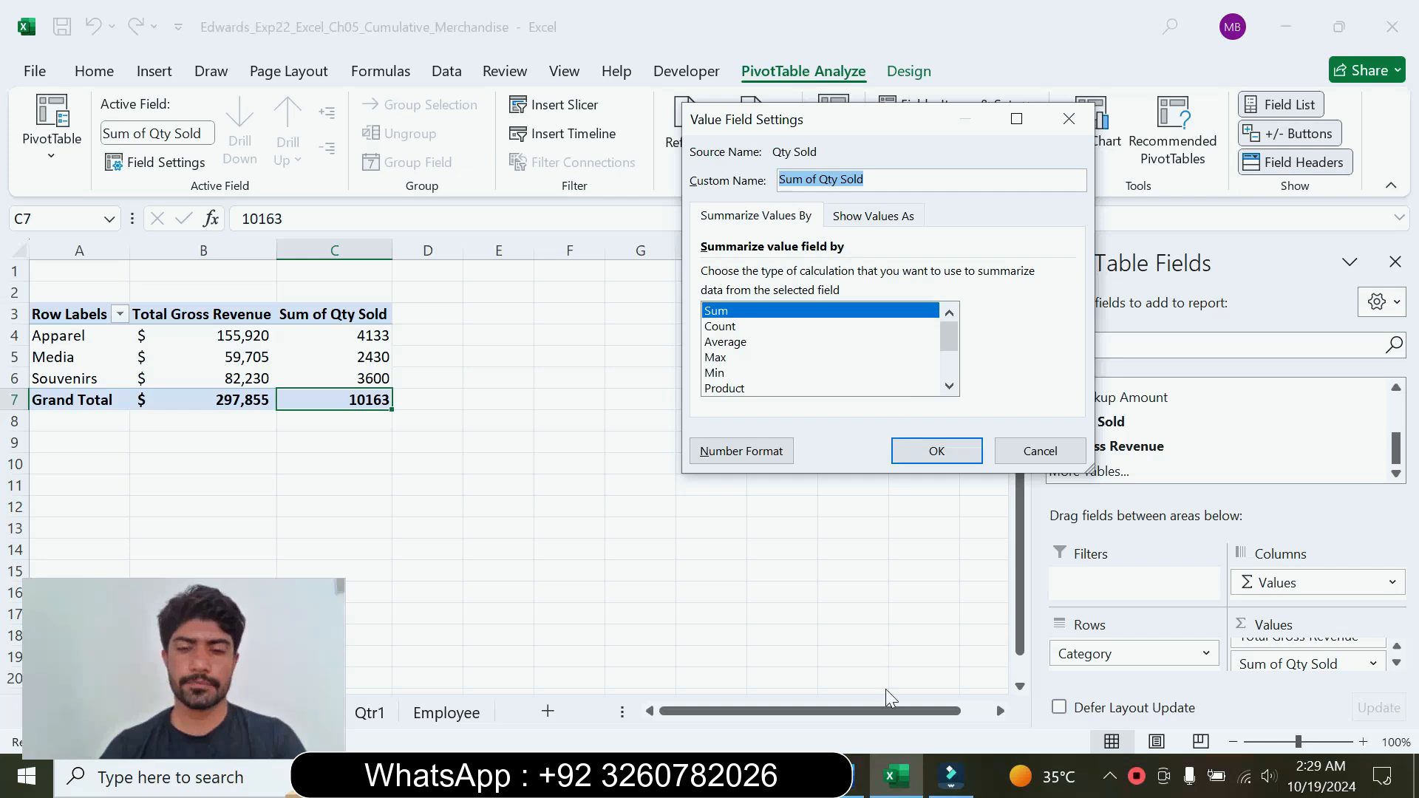
click(859, 776)
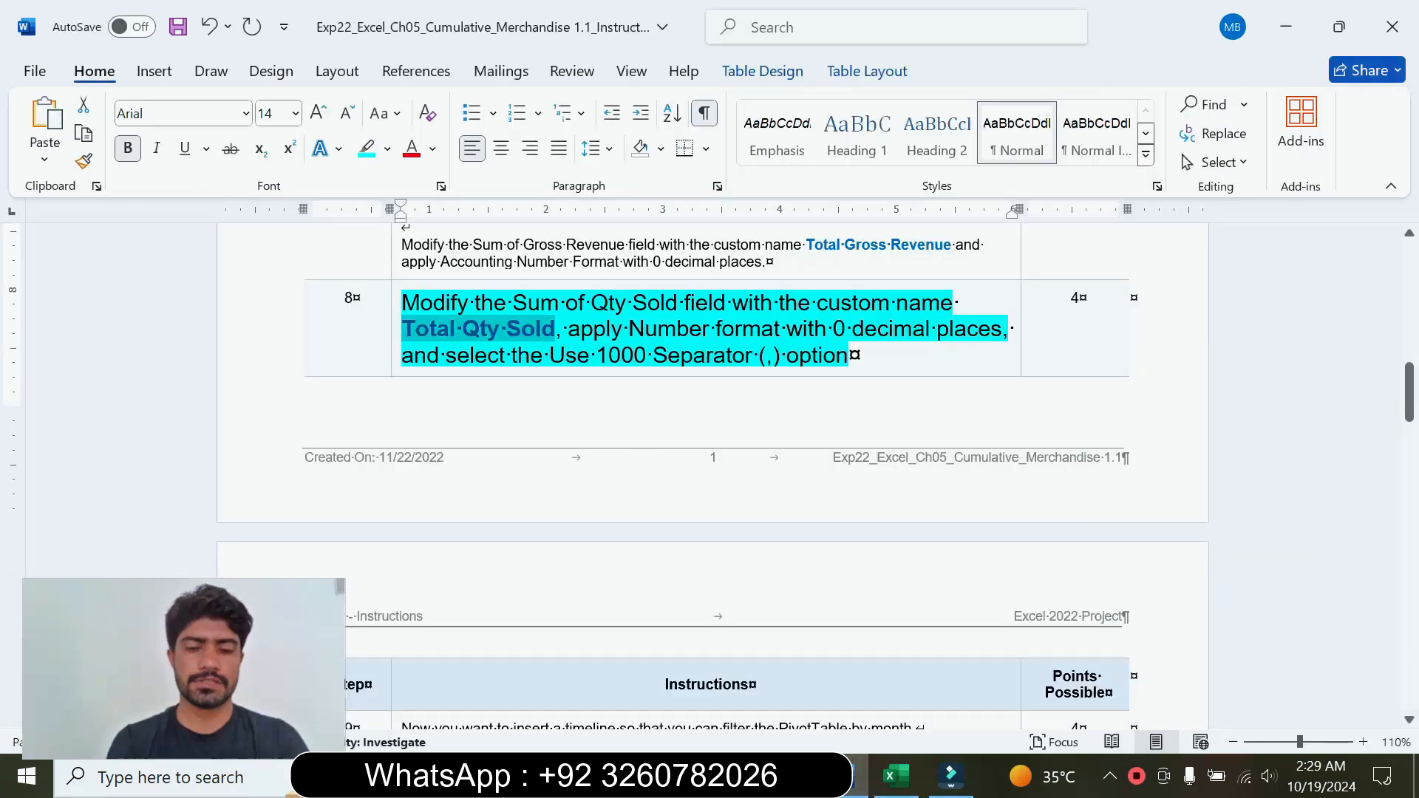
click(894, 776)
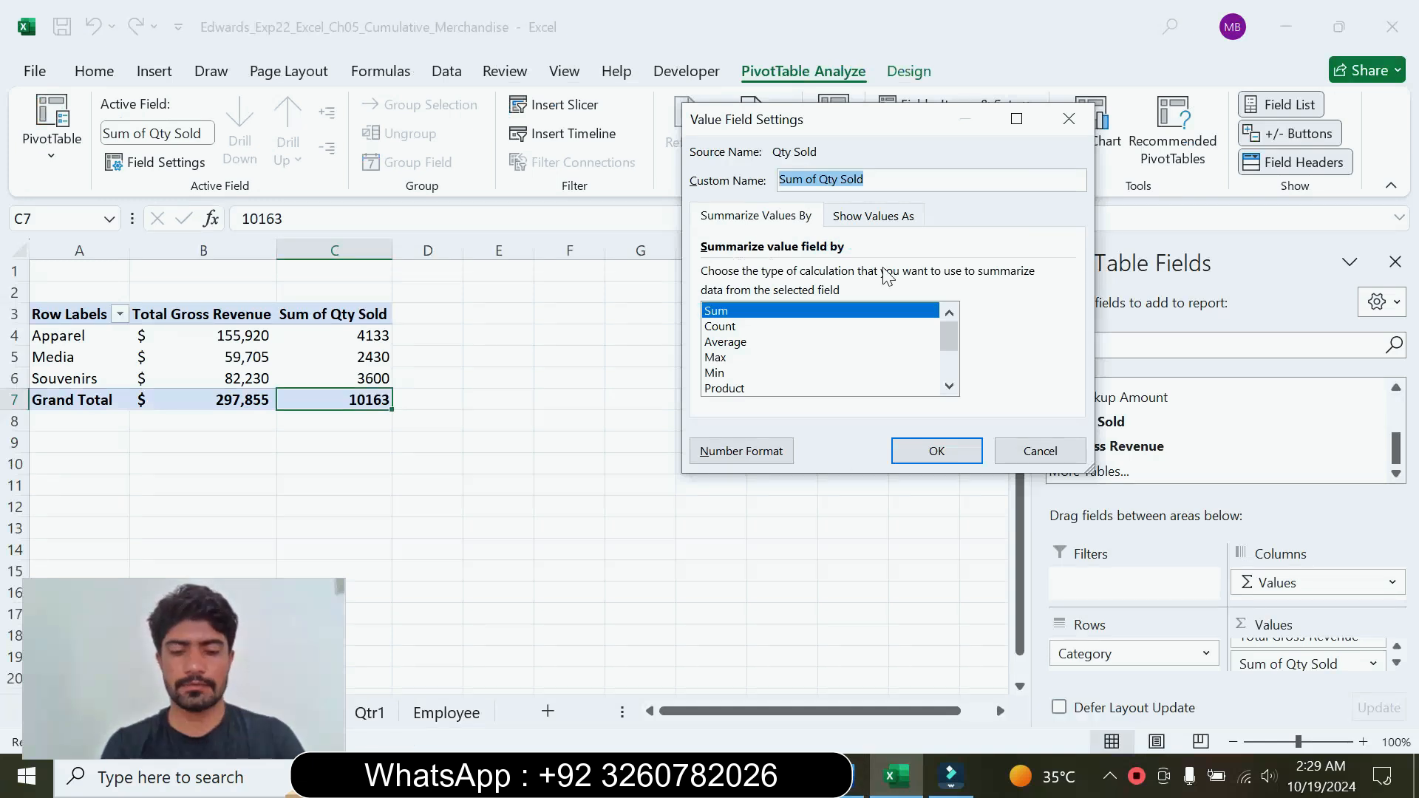
key(ctrl+v)
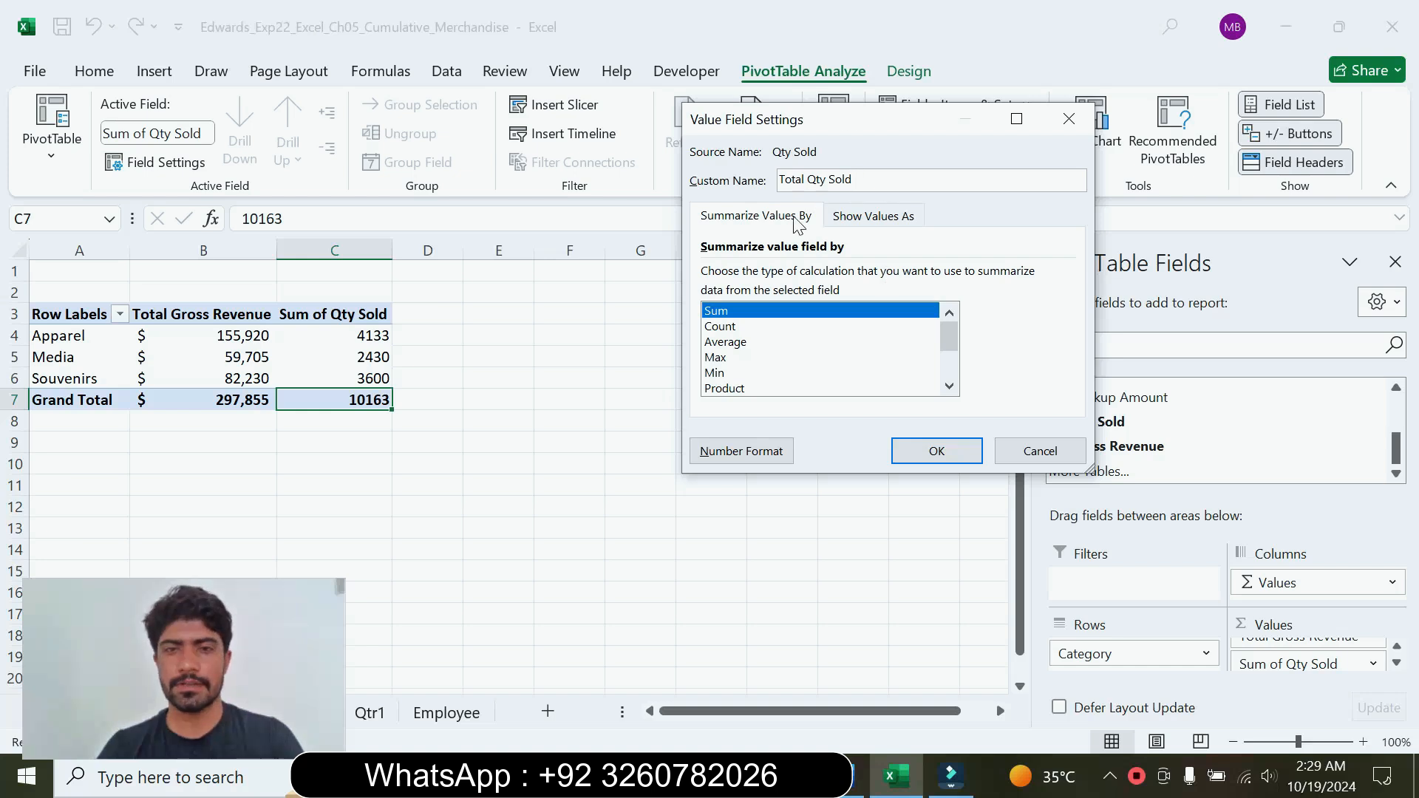
Step: Apply Number format with 0 decimal places and the 1000 separator to the Qty Sold value field, checking step 8 in Word for the requirements
click(734, 456)
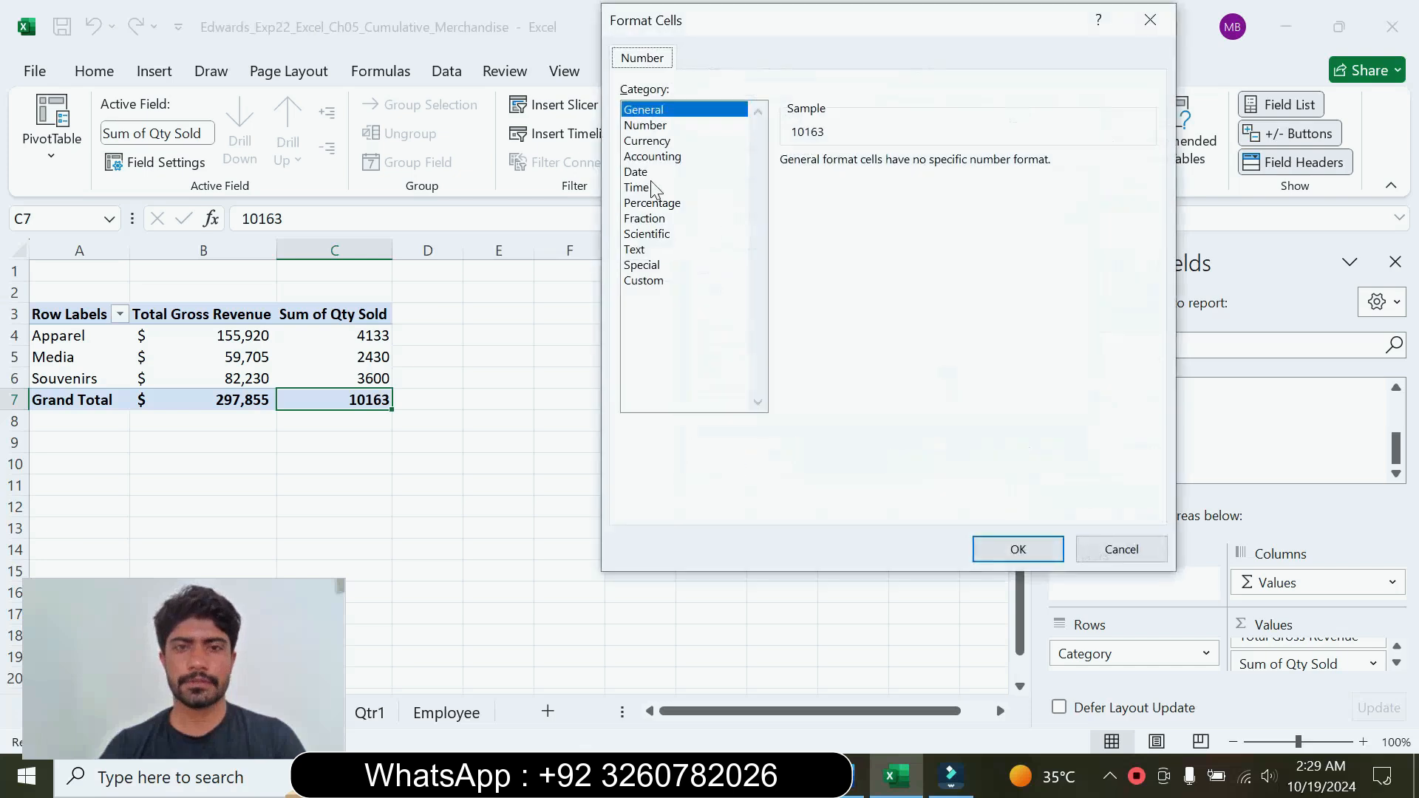
click(653, 159)
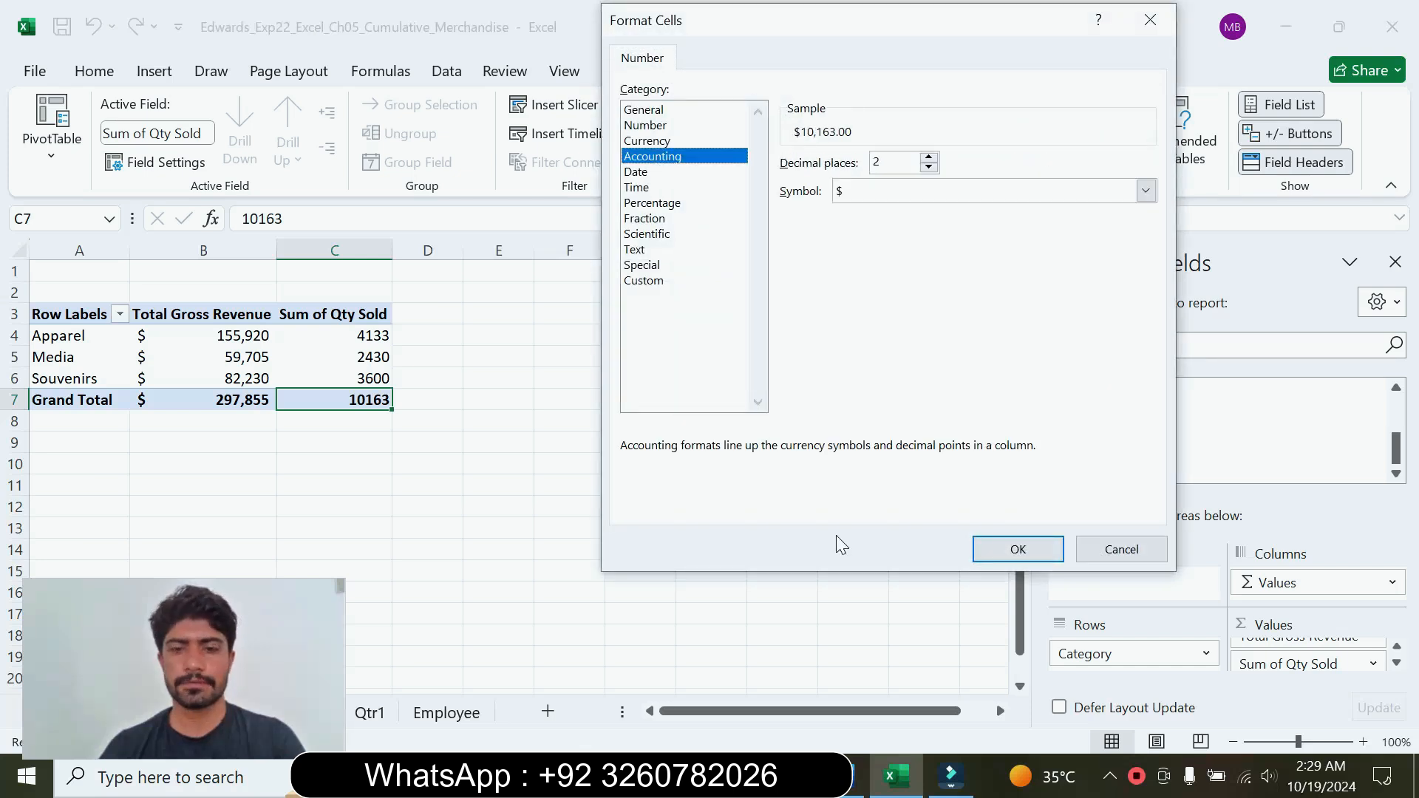
click(842, 776)
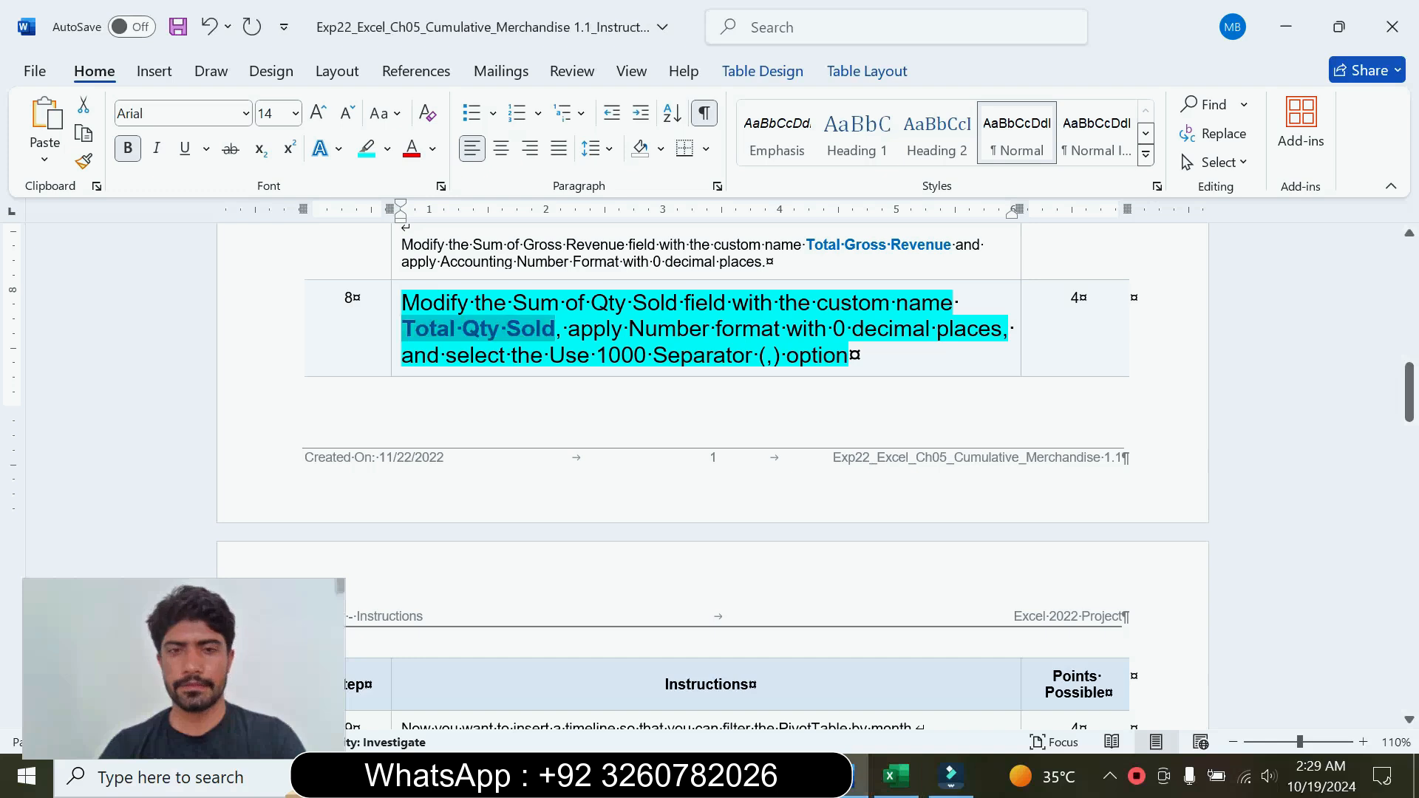
click(897, 776)
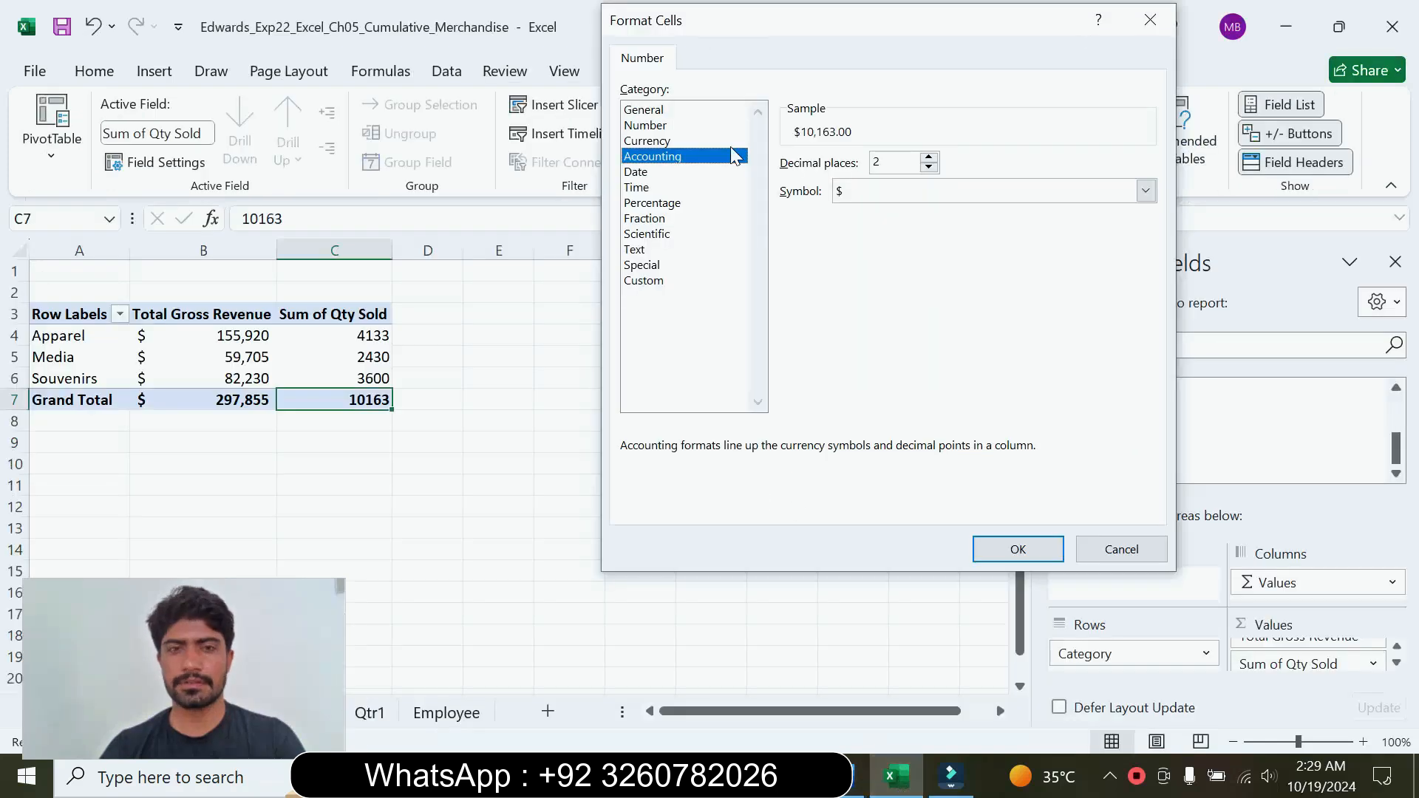
click(684, 125)
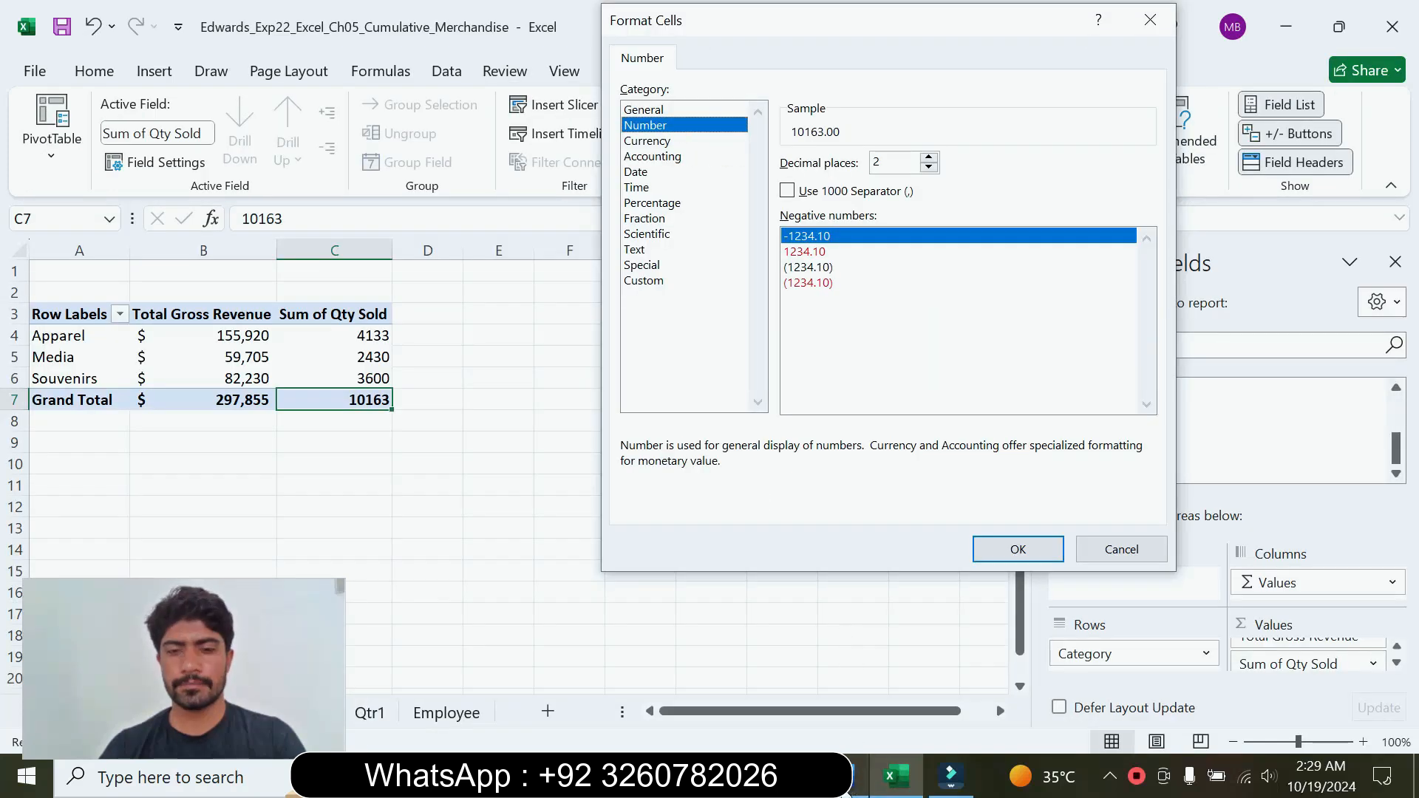
click(851, 776)
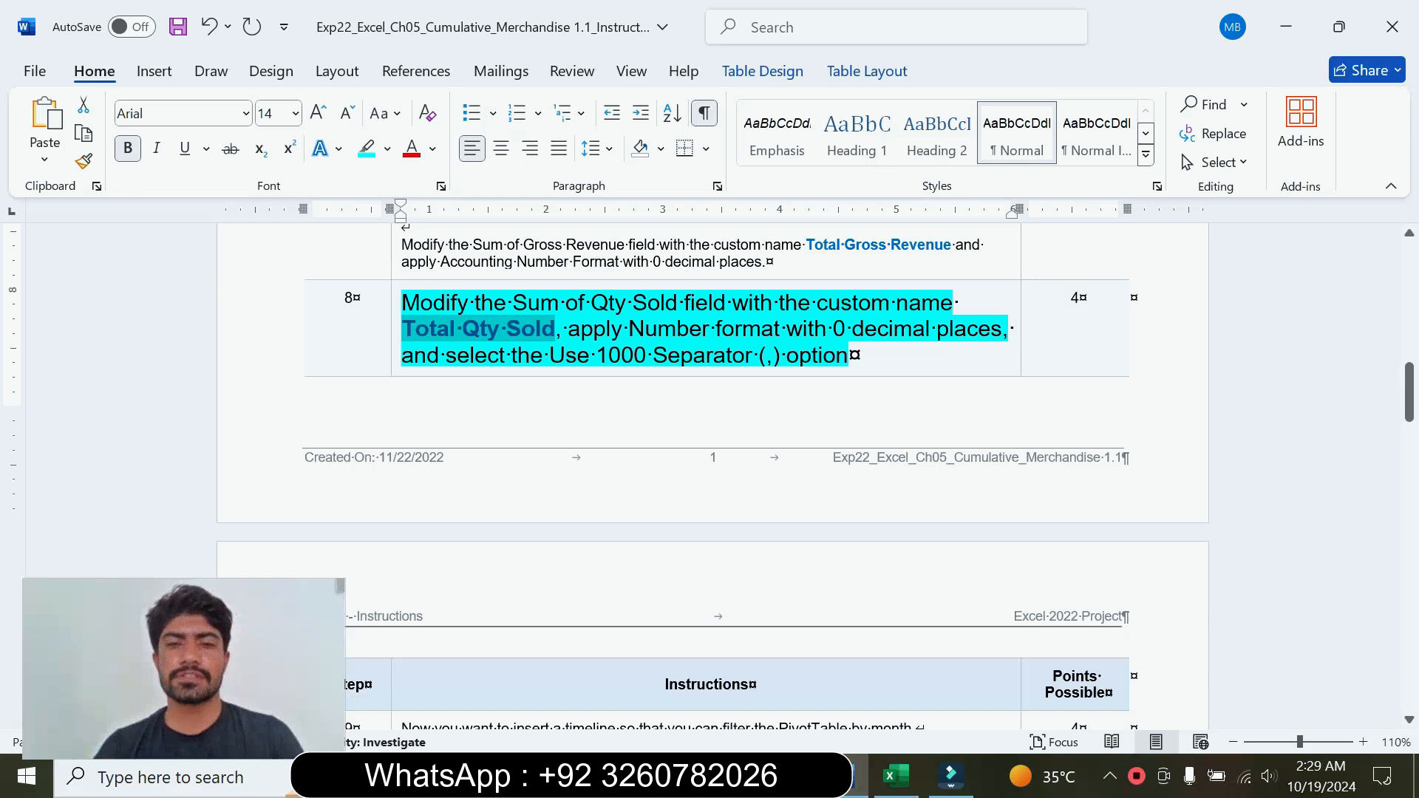
click(897, 776)
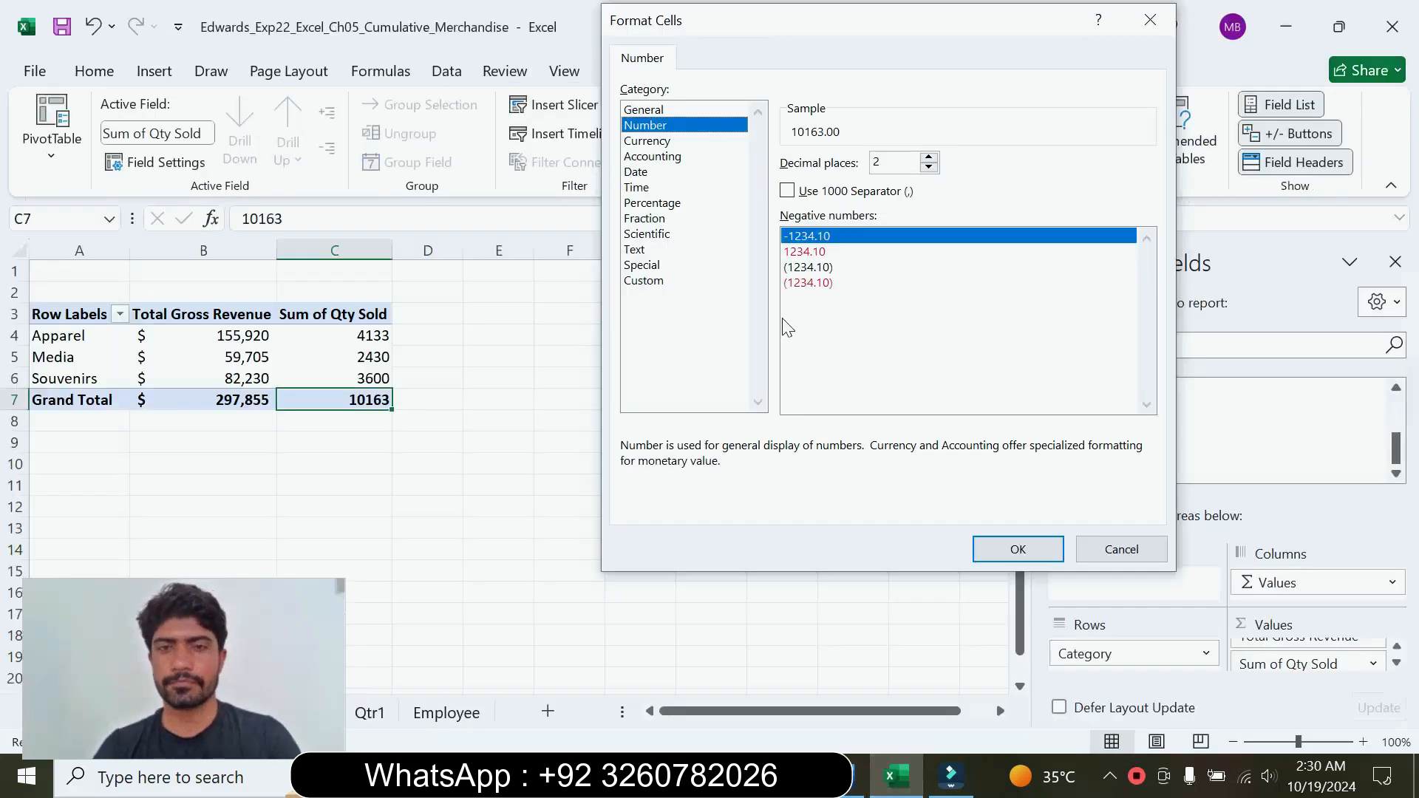
click(930, 167)
click(930, 167)
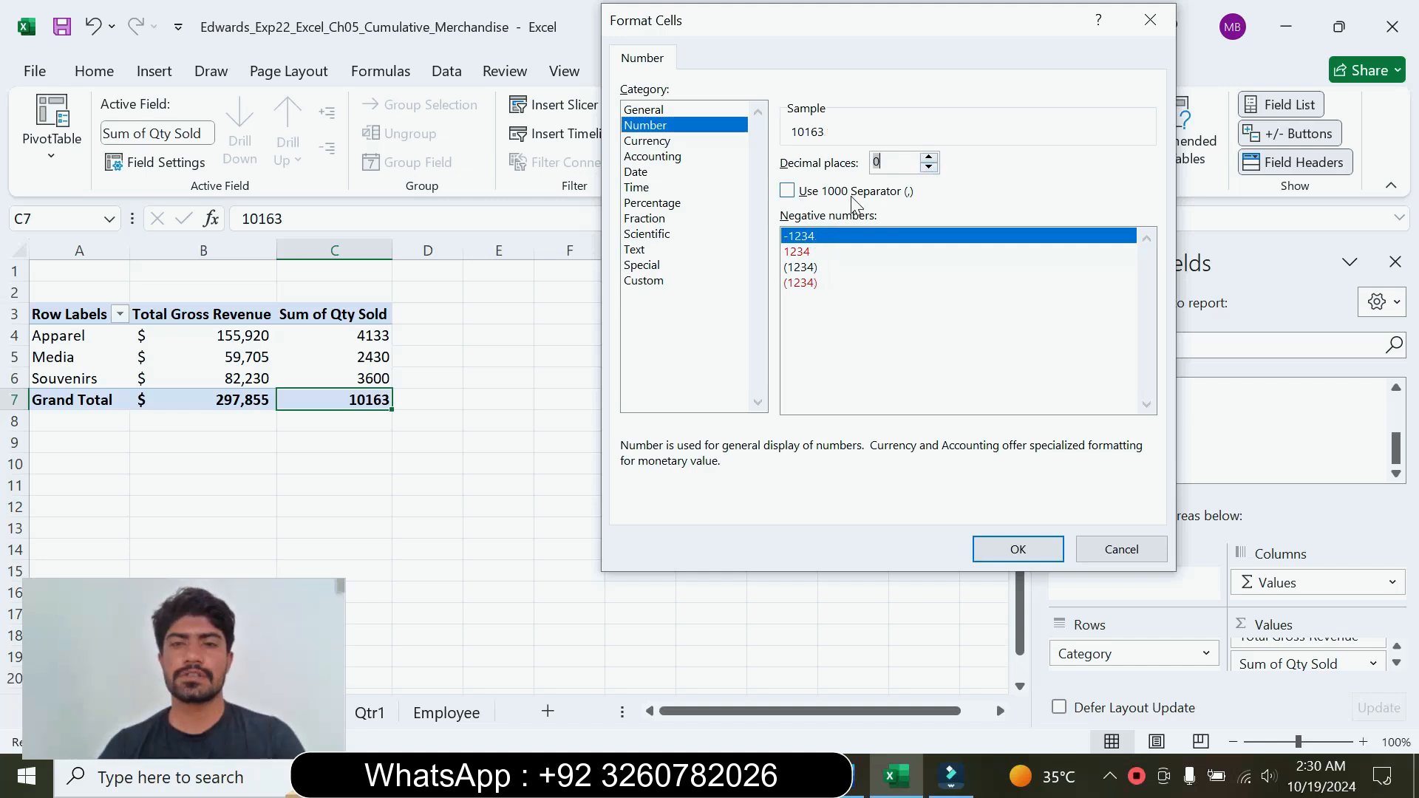
click(788, 192)
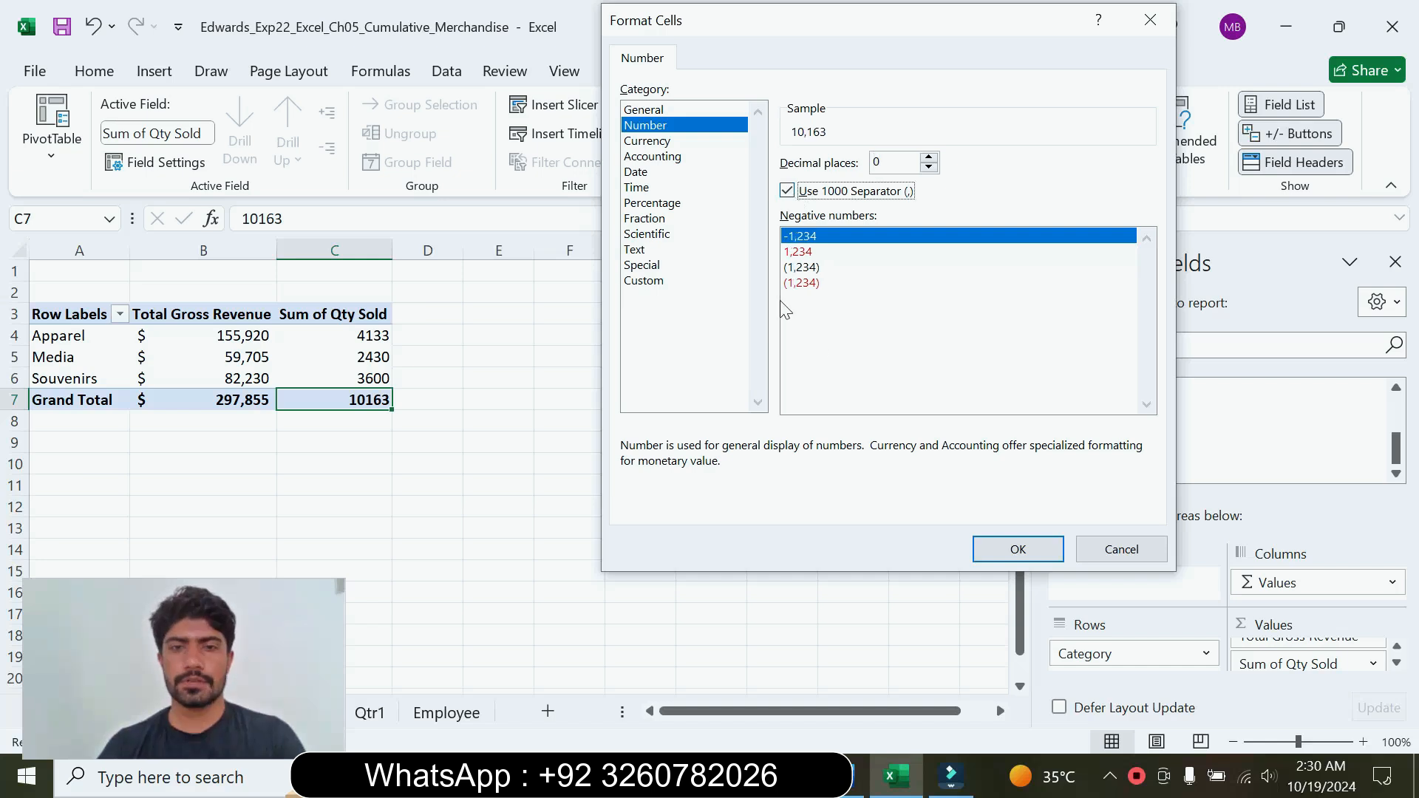
click(1018, 549)
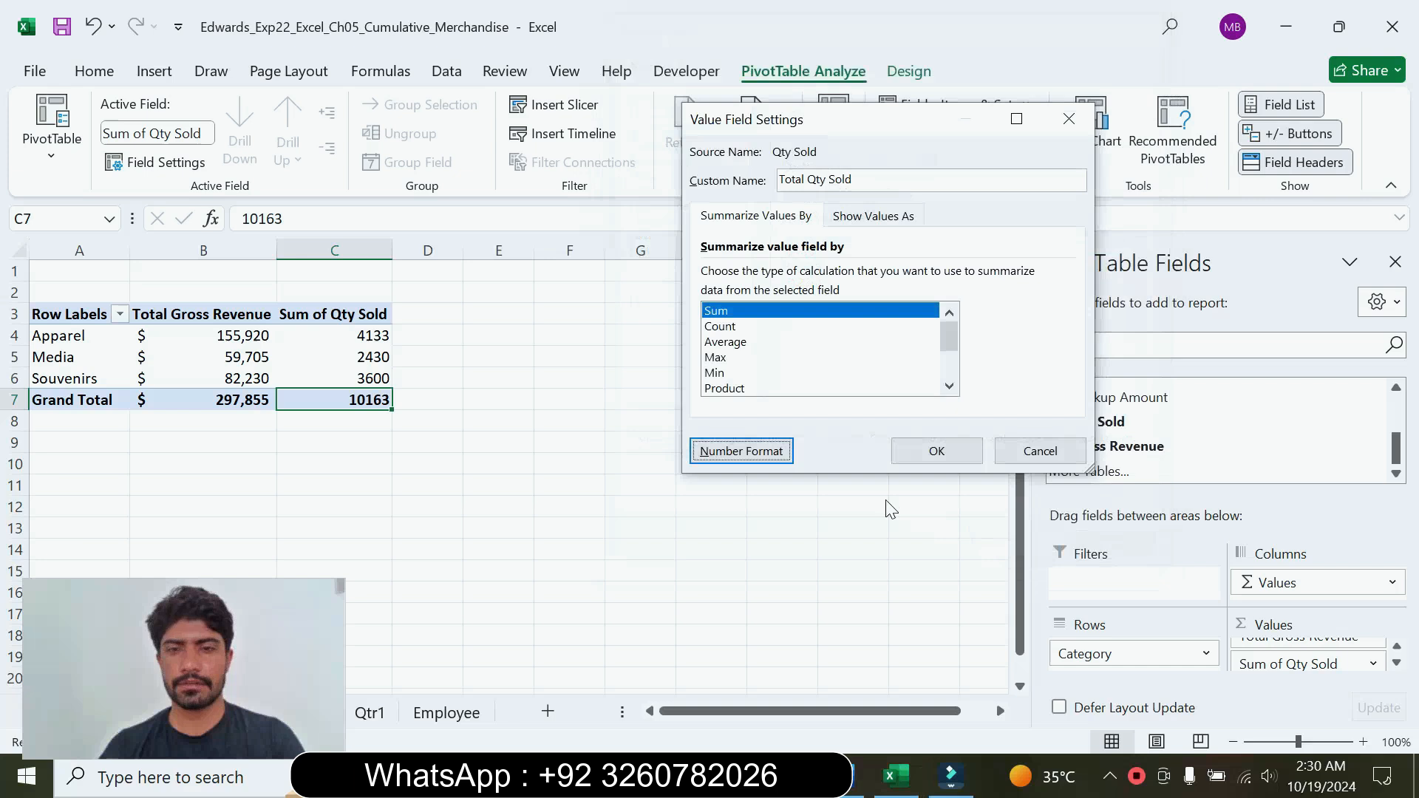
click(936, 460)
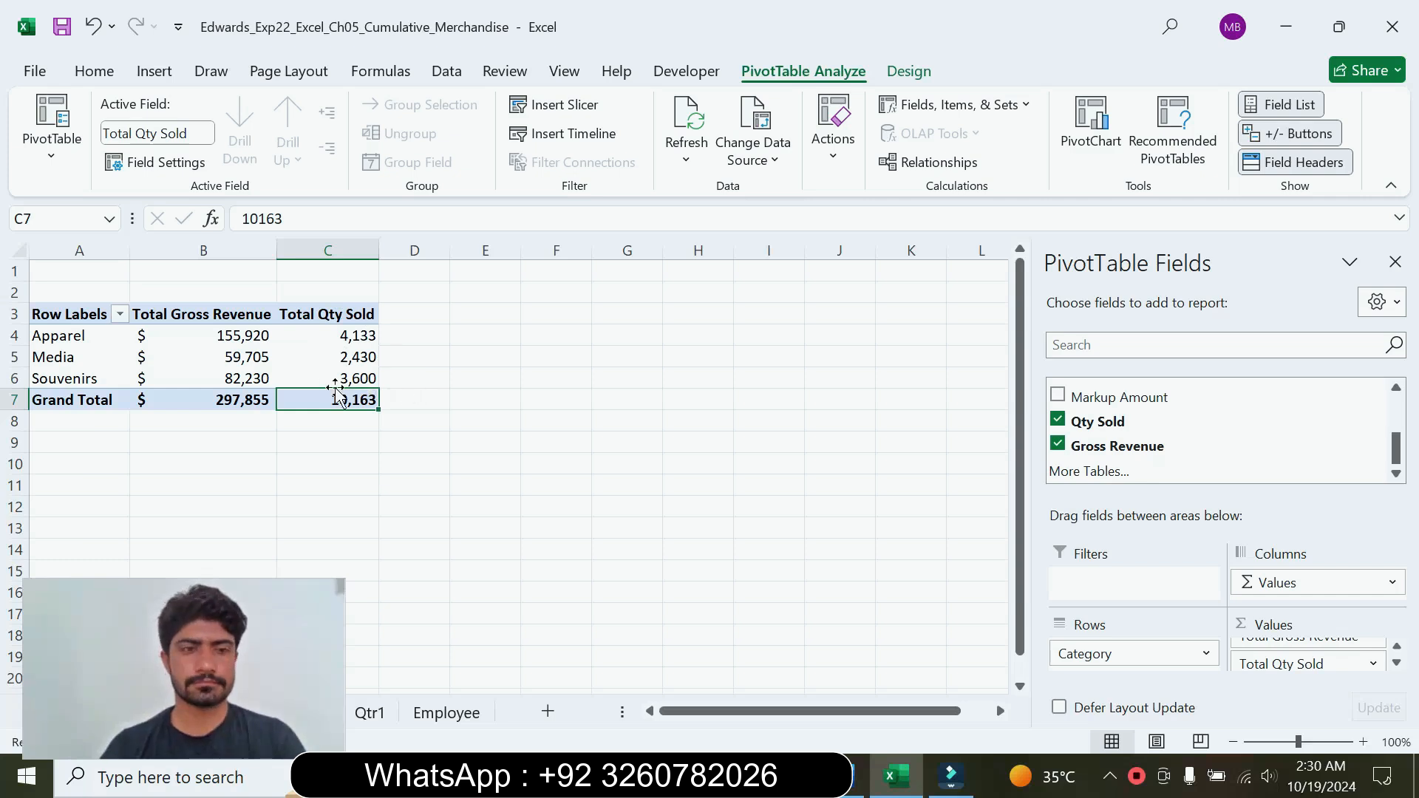
Step: Return to the Word instructions and reset the step 8 text to 9 pt without highlighting
click(847, 775)
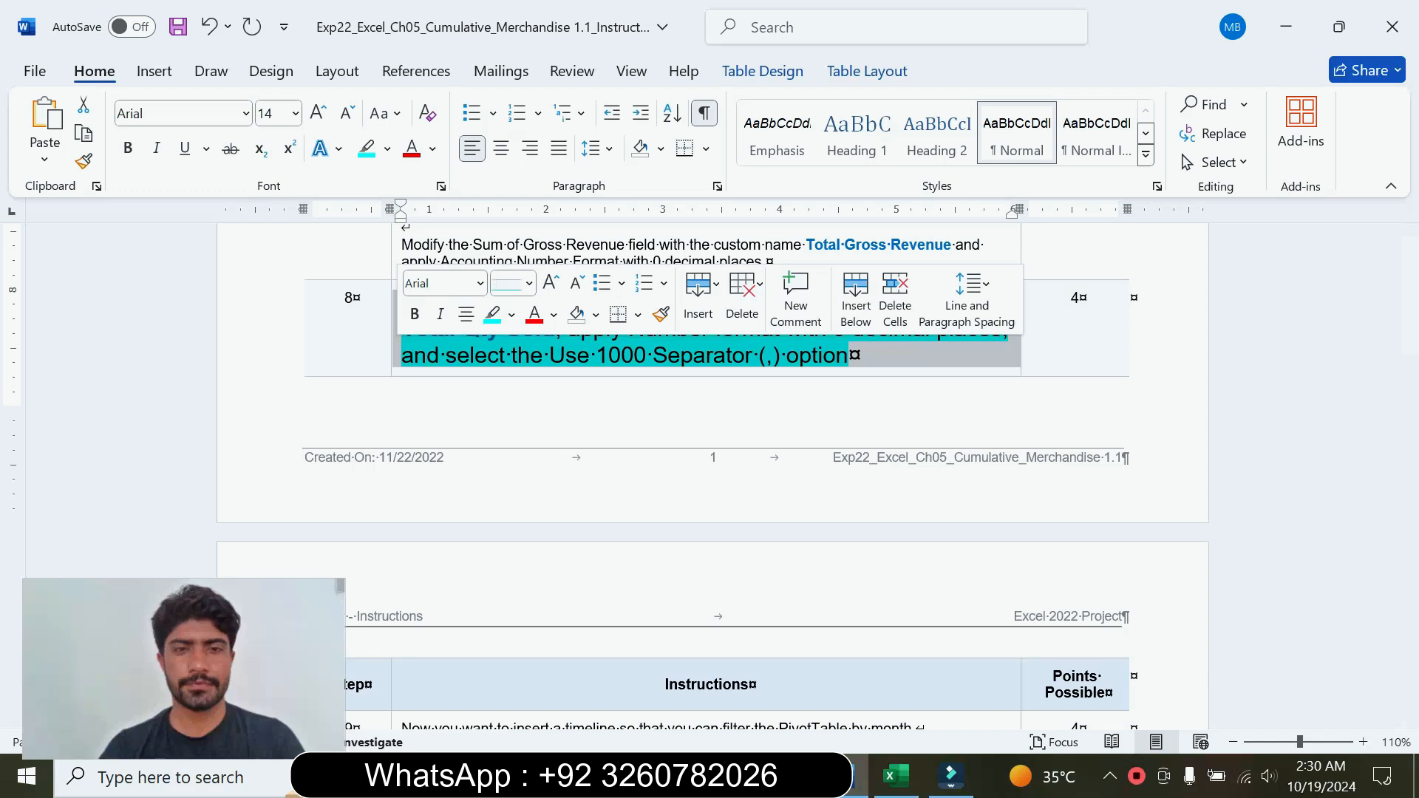
click(529, 283)
click(524, 341)
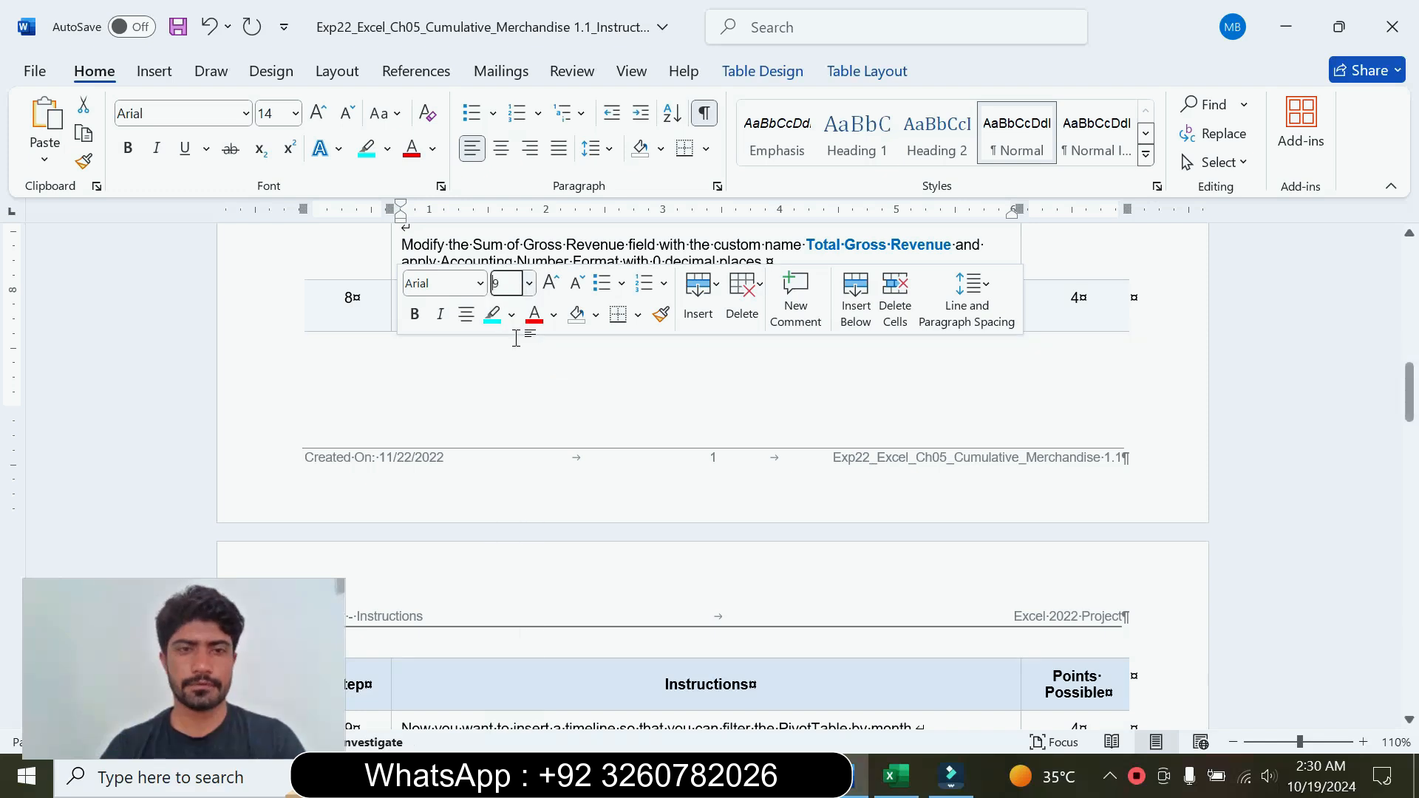
click(511, 315)
click(568, 503)
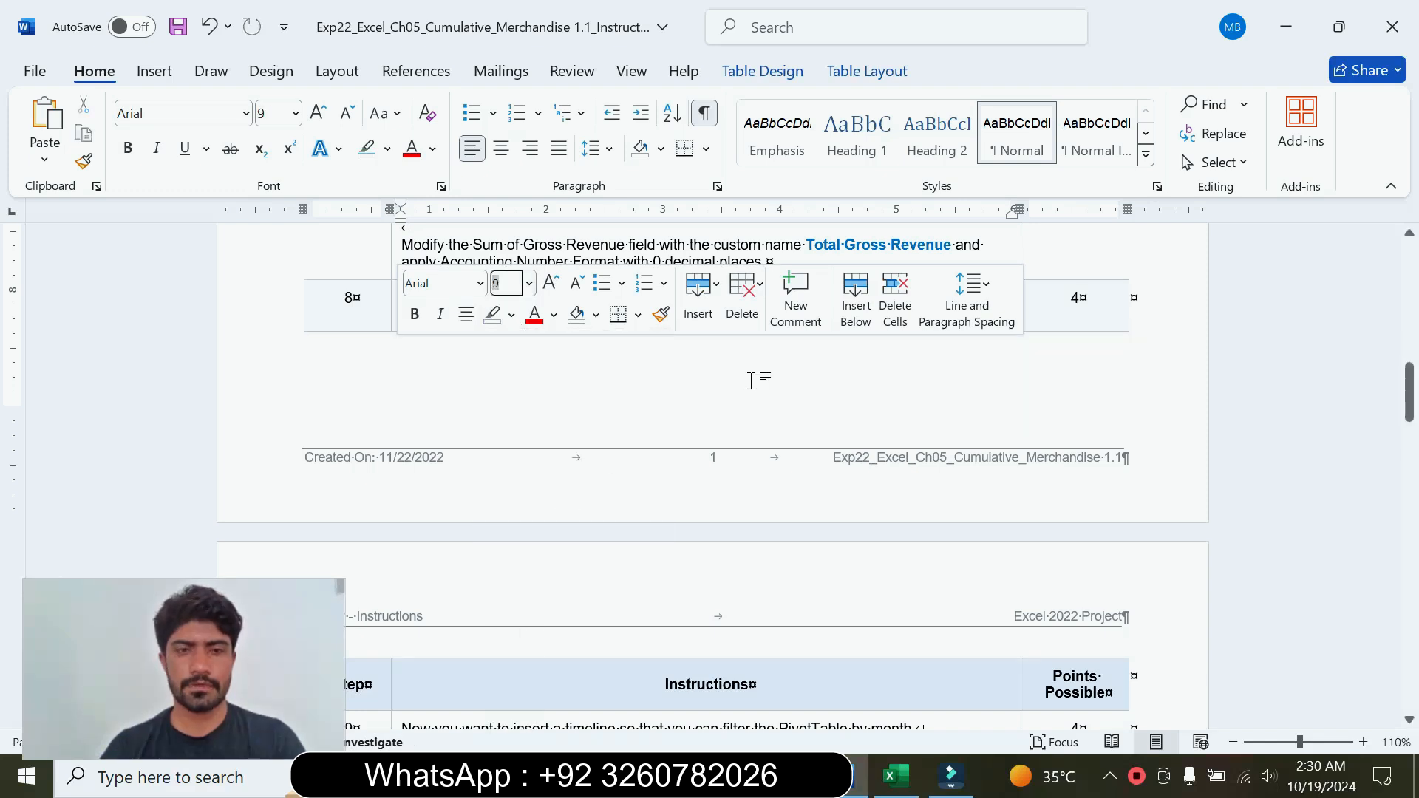
Step: Enlarge the step 9 instruction text to 14 pt, highlight it in turquoise, and read its timeline requirements
drag(1413, 403, 1413, 453)
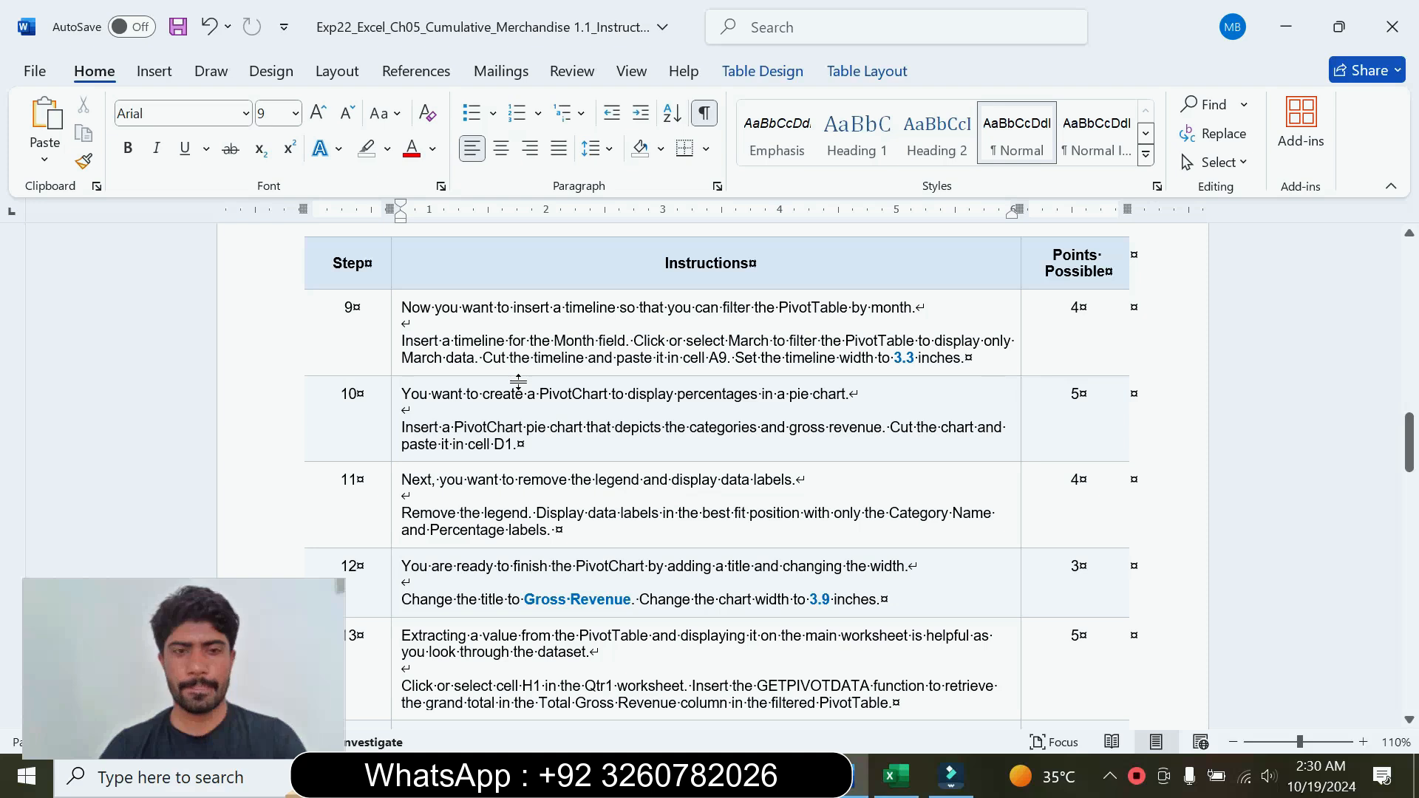
click(390, 357)
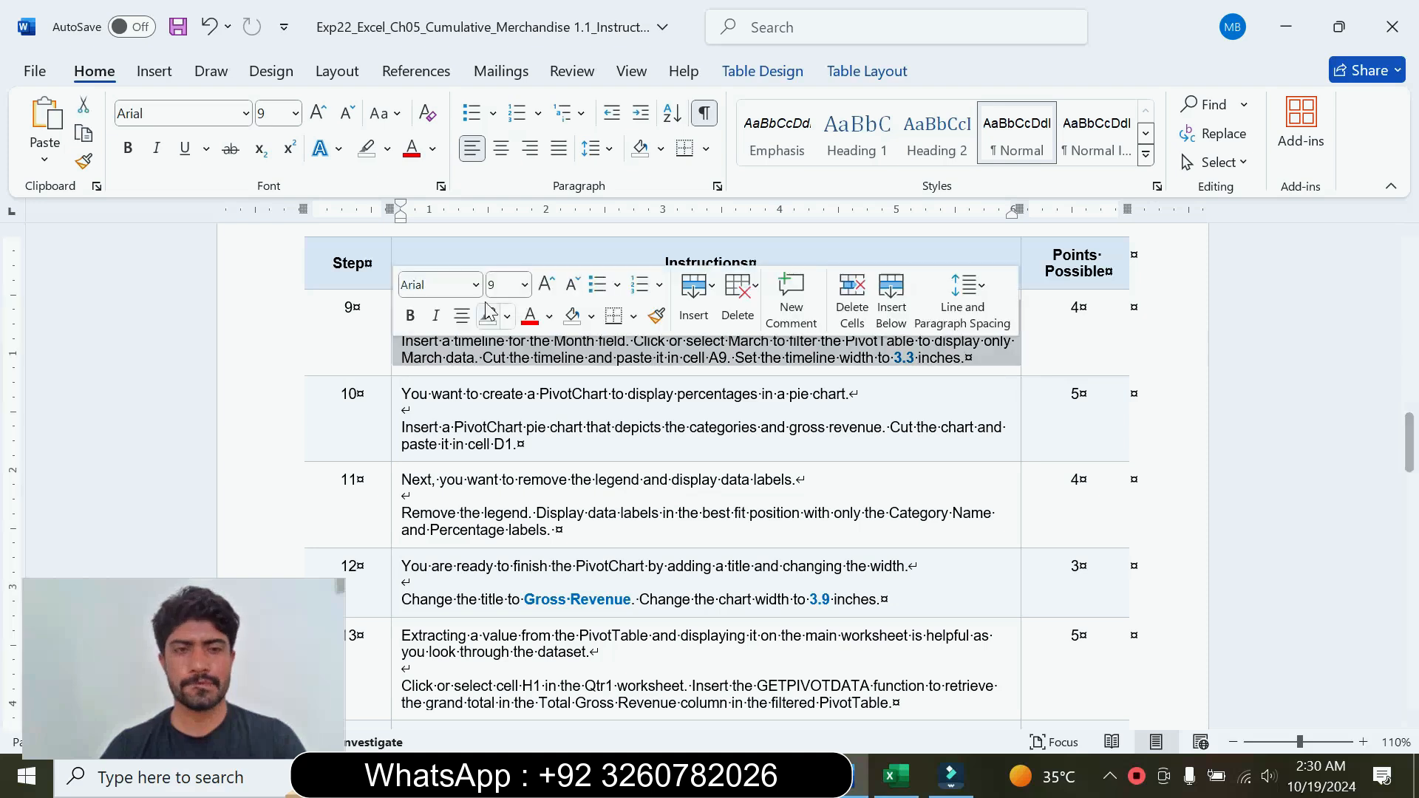
click(524, 285)
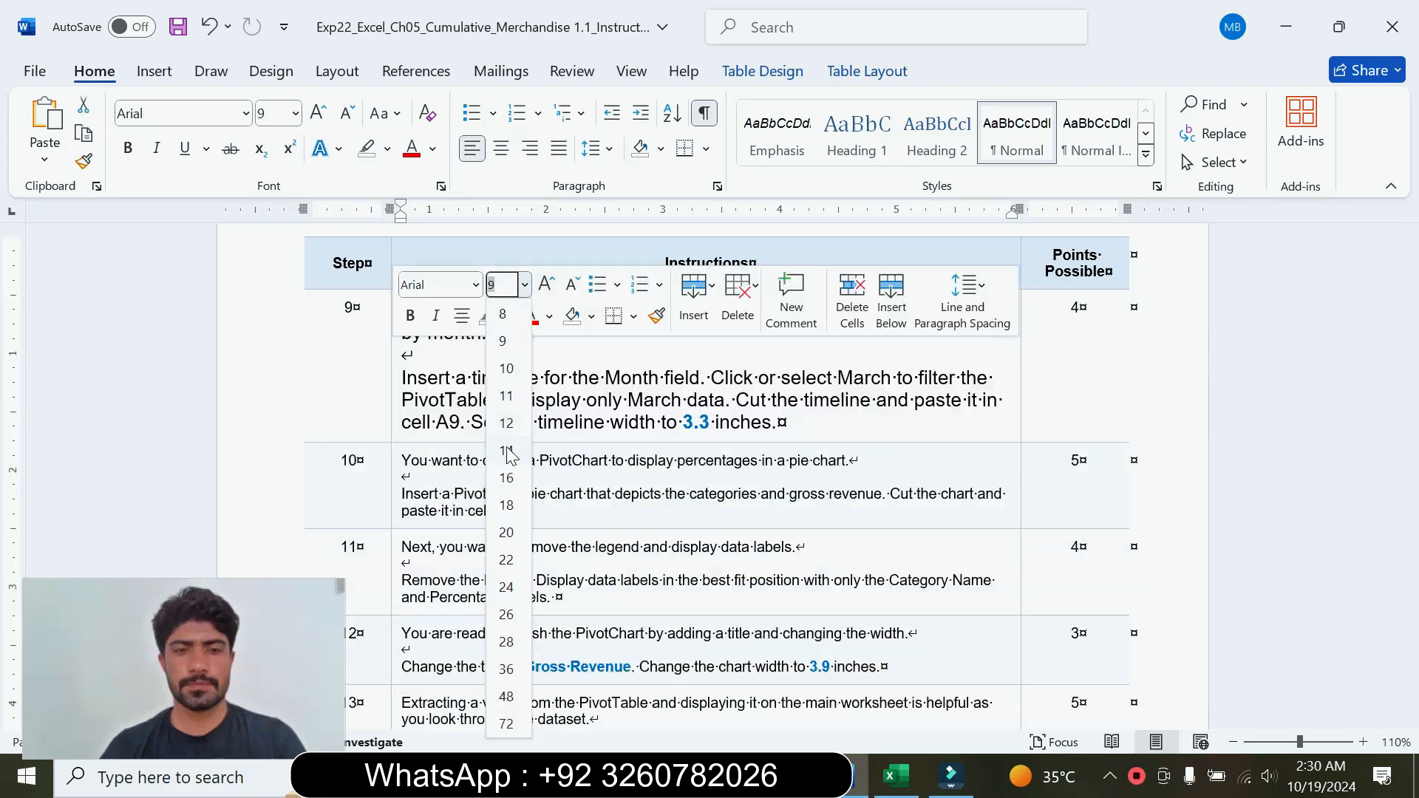
click(510, 453)
click(507, 316)
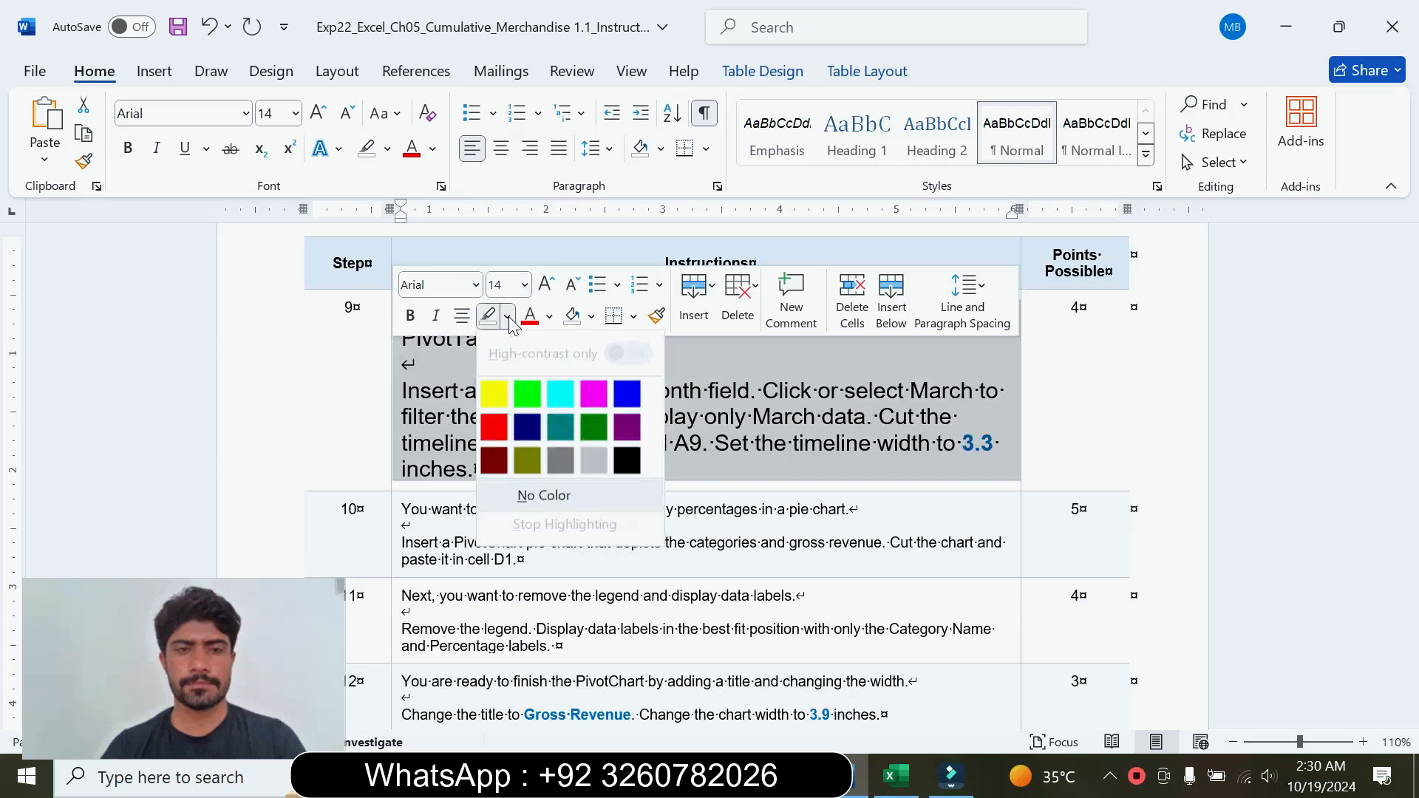
click(560, 388)
drag(404, 313, 579, 340)
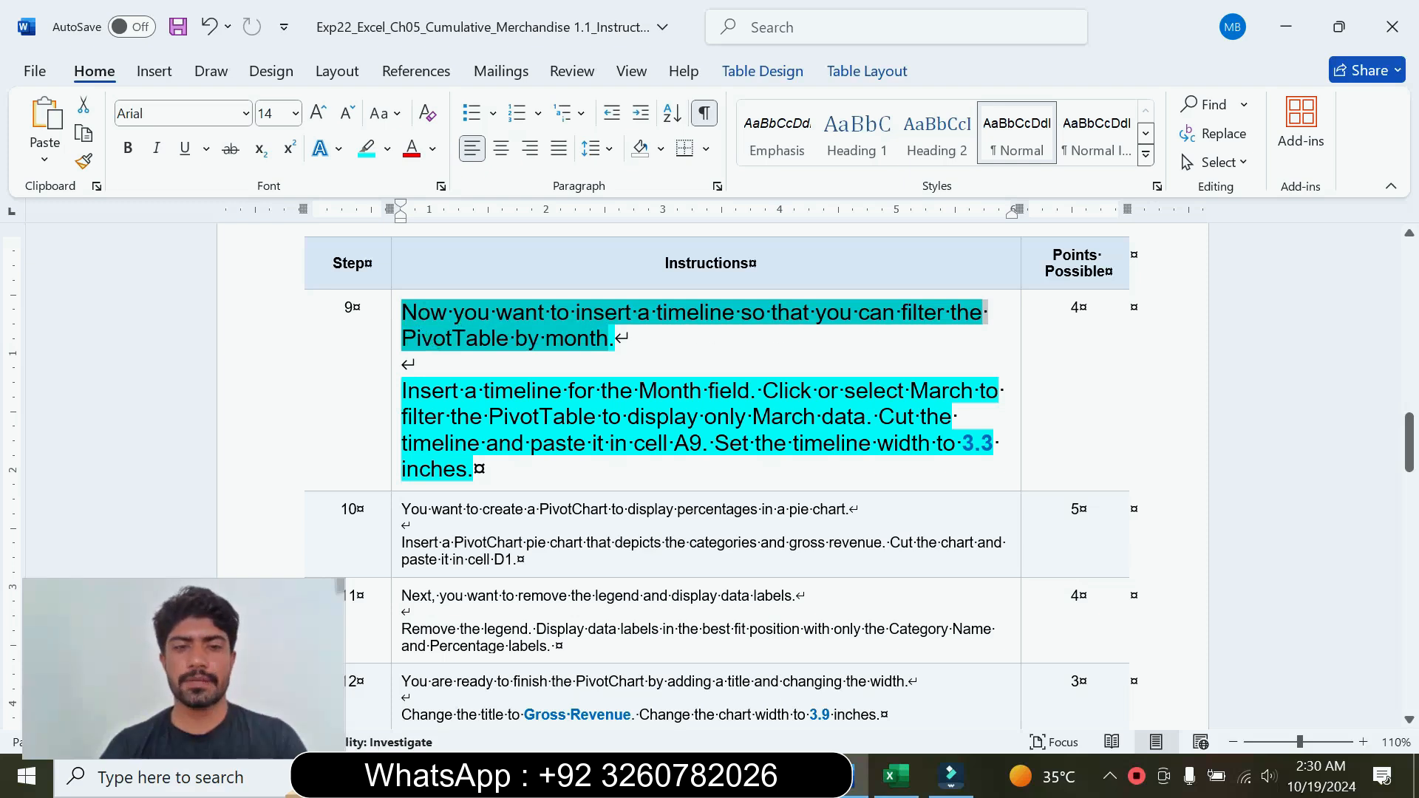
drag(401, 390, 866, 417)
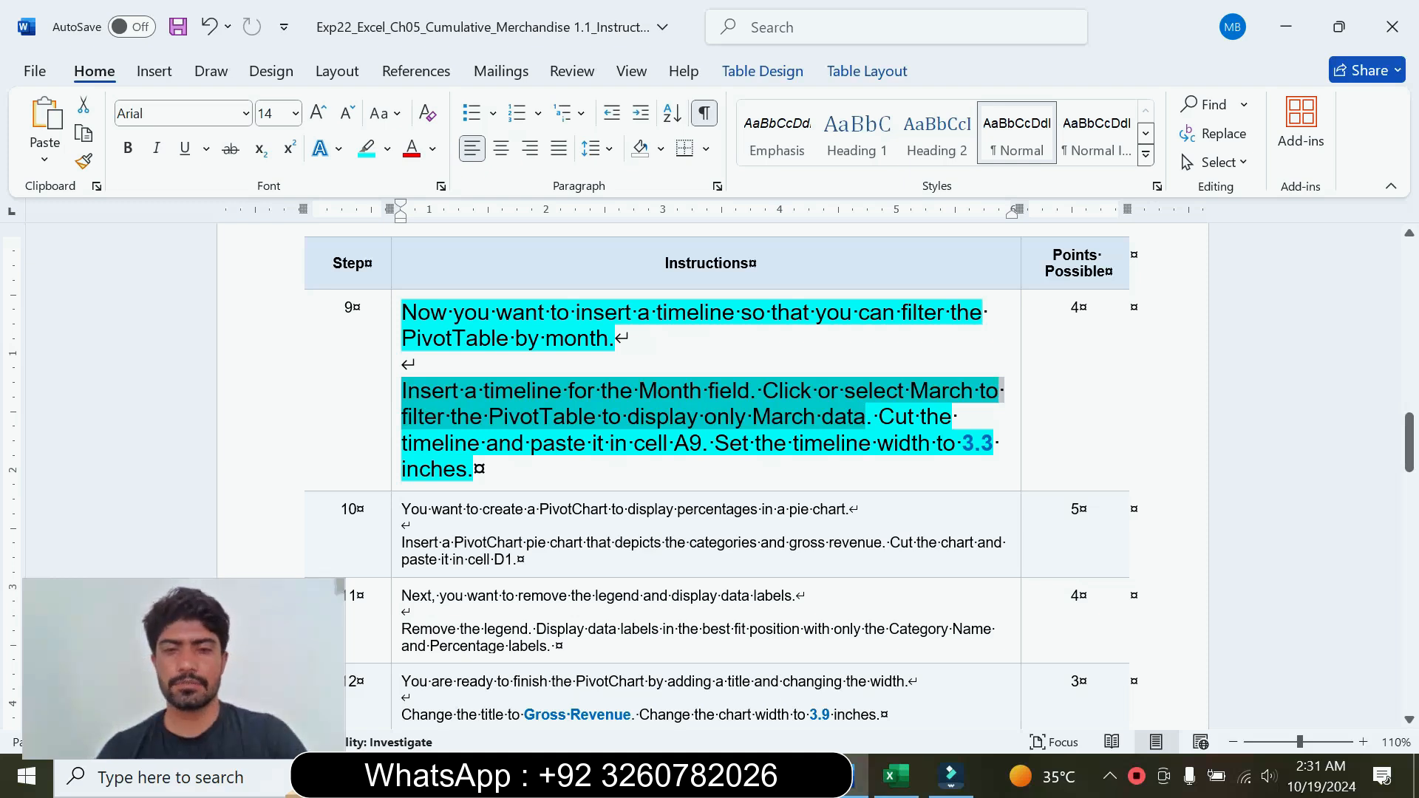
click(645, 417)
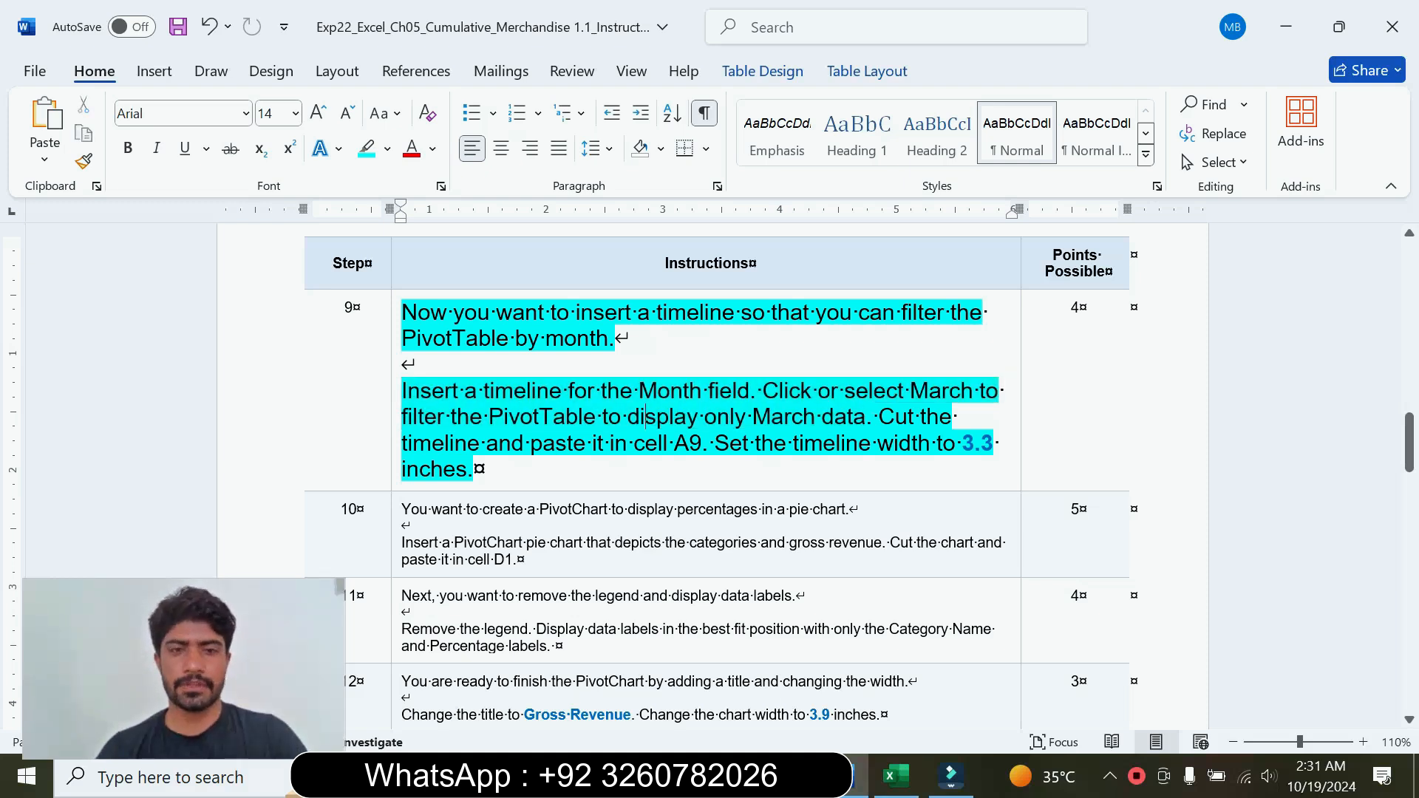
drag(409, 391, 749, 391)
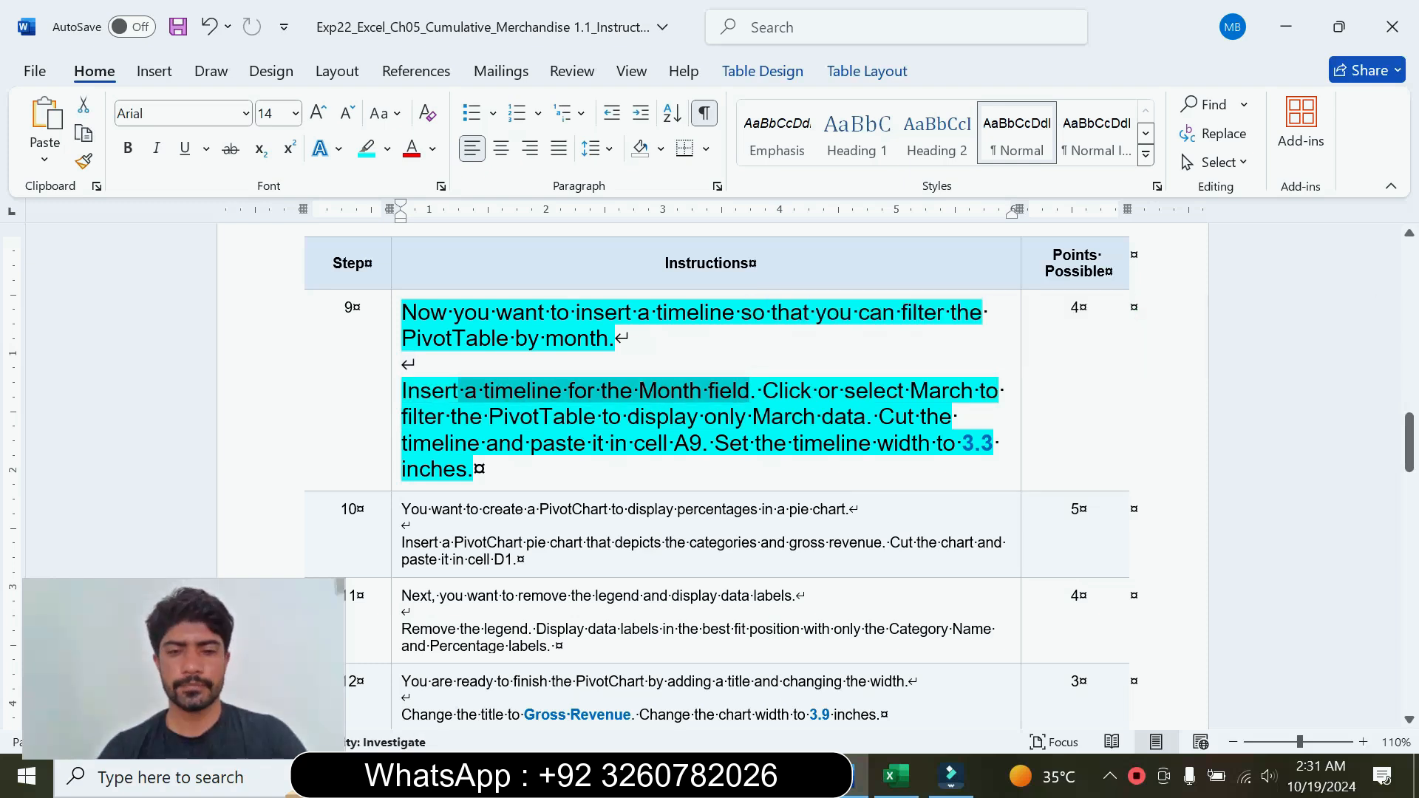
Step: Switch to Excel, close the PivotTable Fields pane, and insert a timeline for the Month field of the PivotTable
click(897, 776)
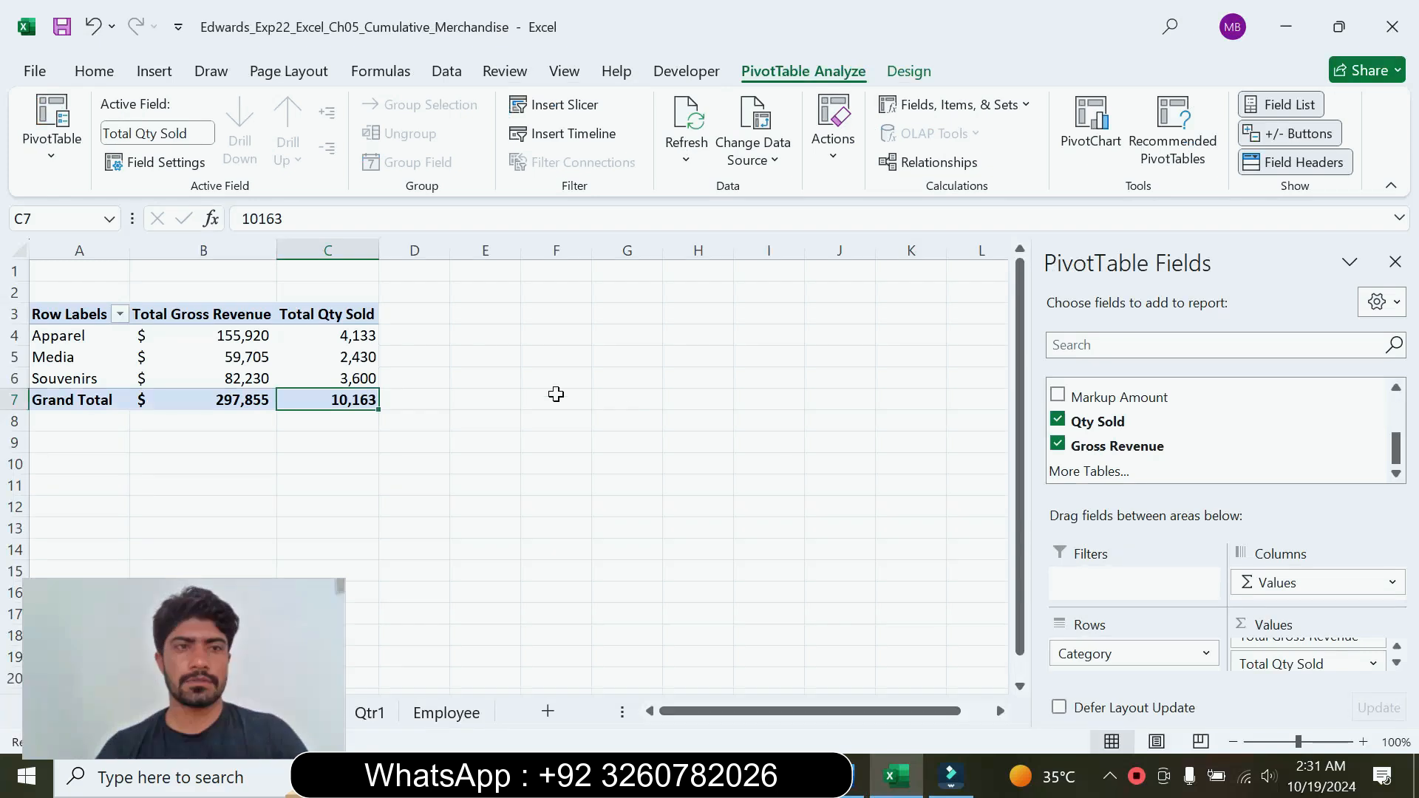
click(155, 75)
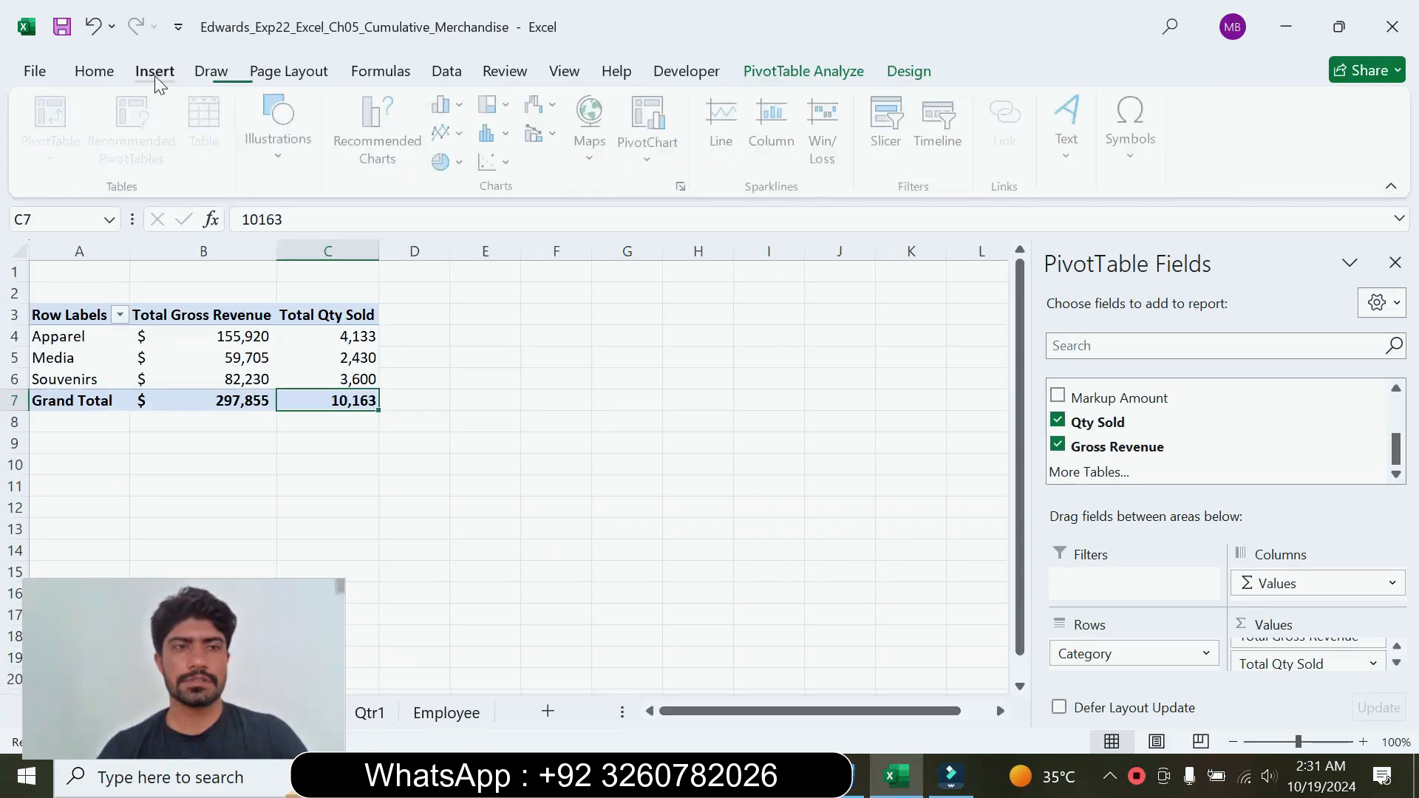
click(1395, 263)
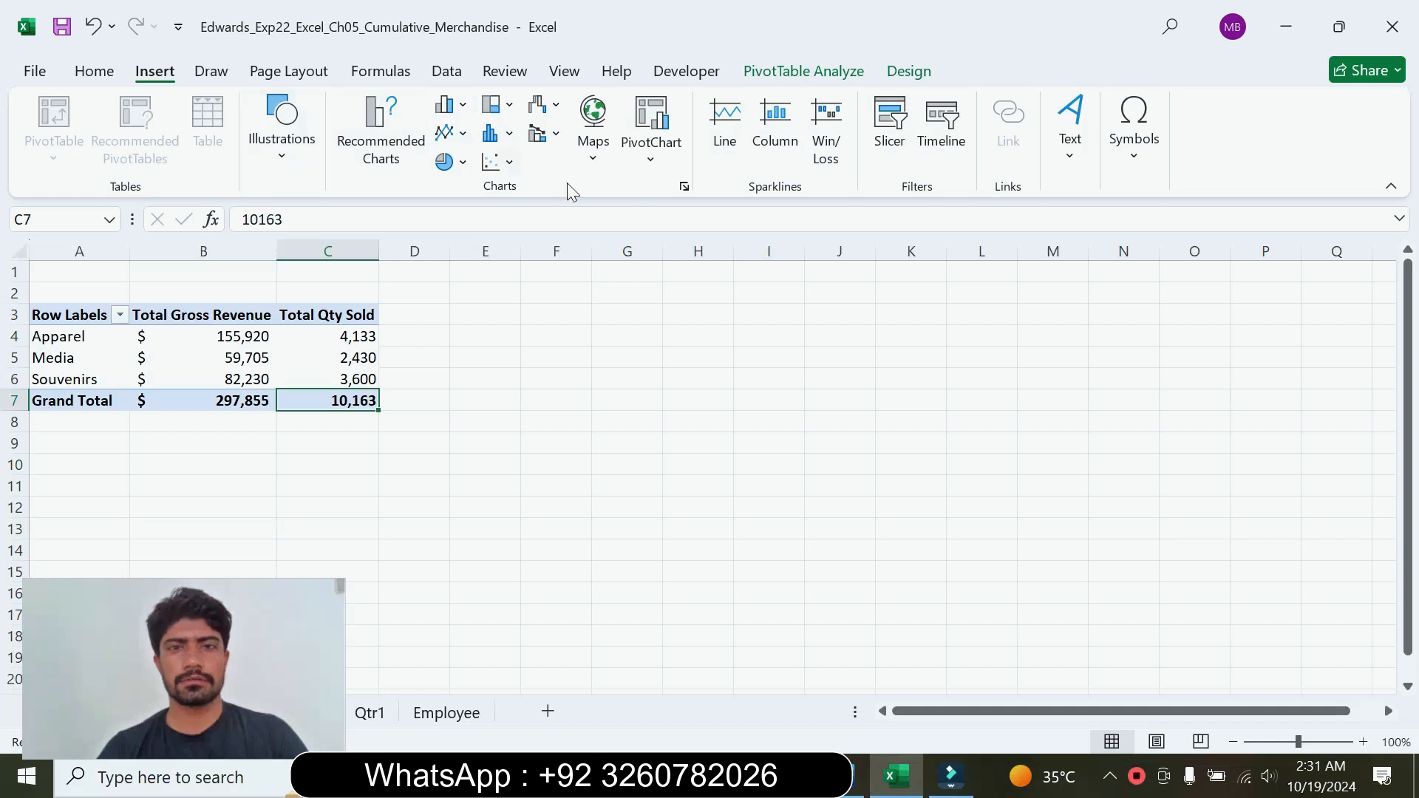
click(938, 142)
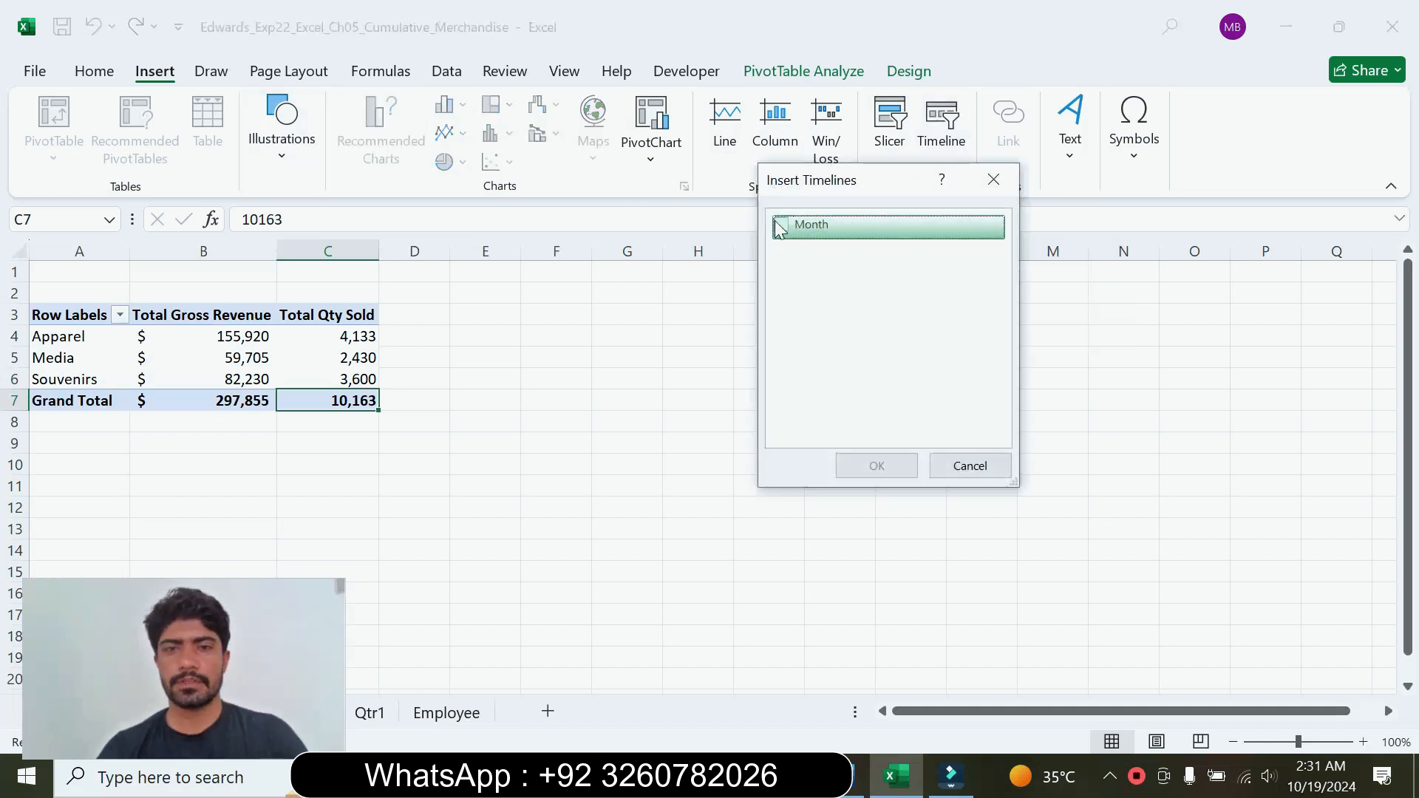
click(782, 221)
click(843, 776)
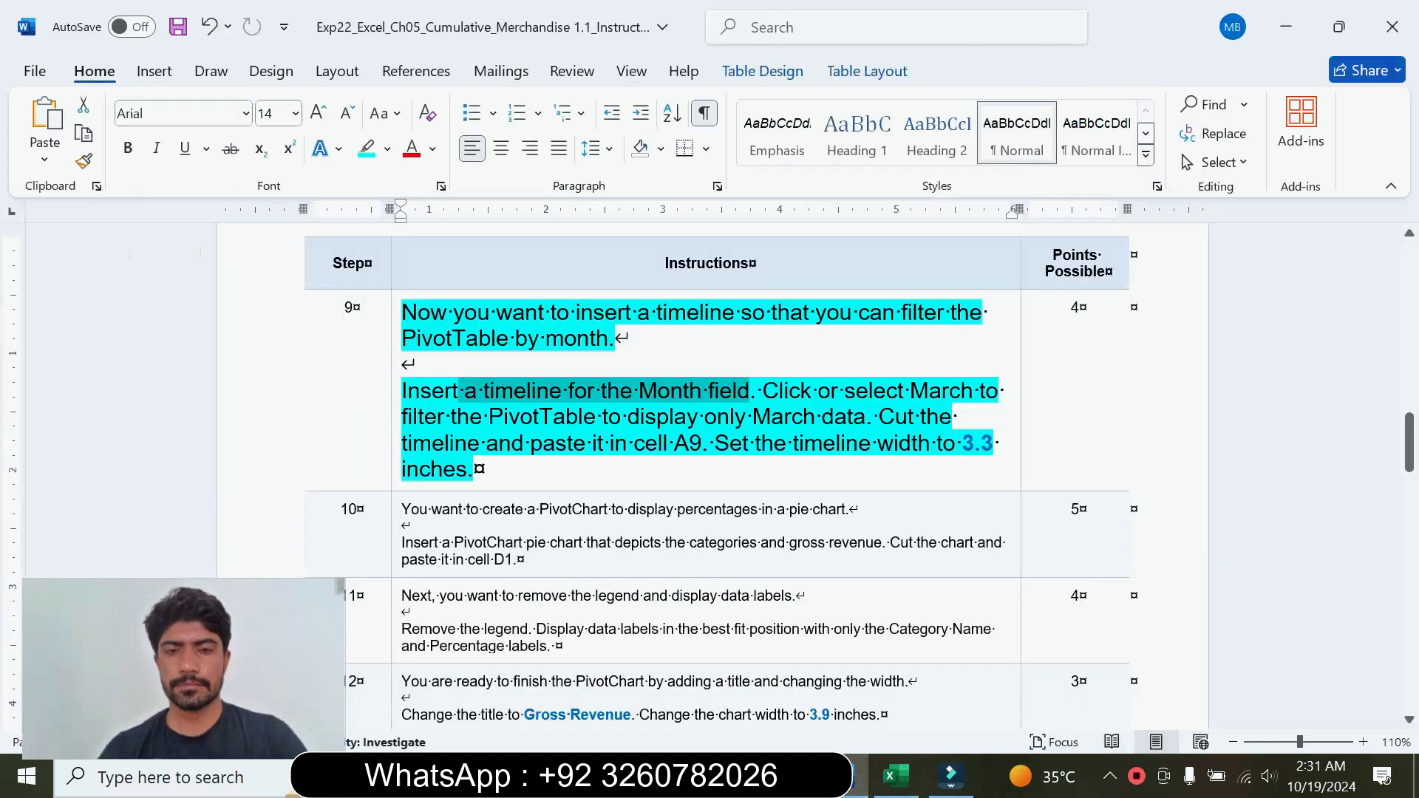
click(896, 777)
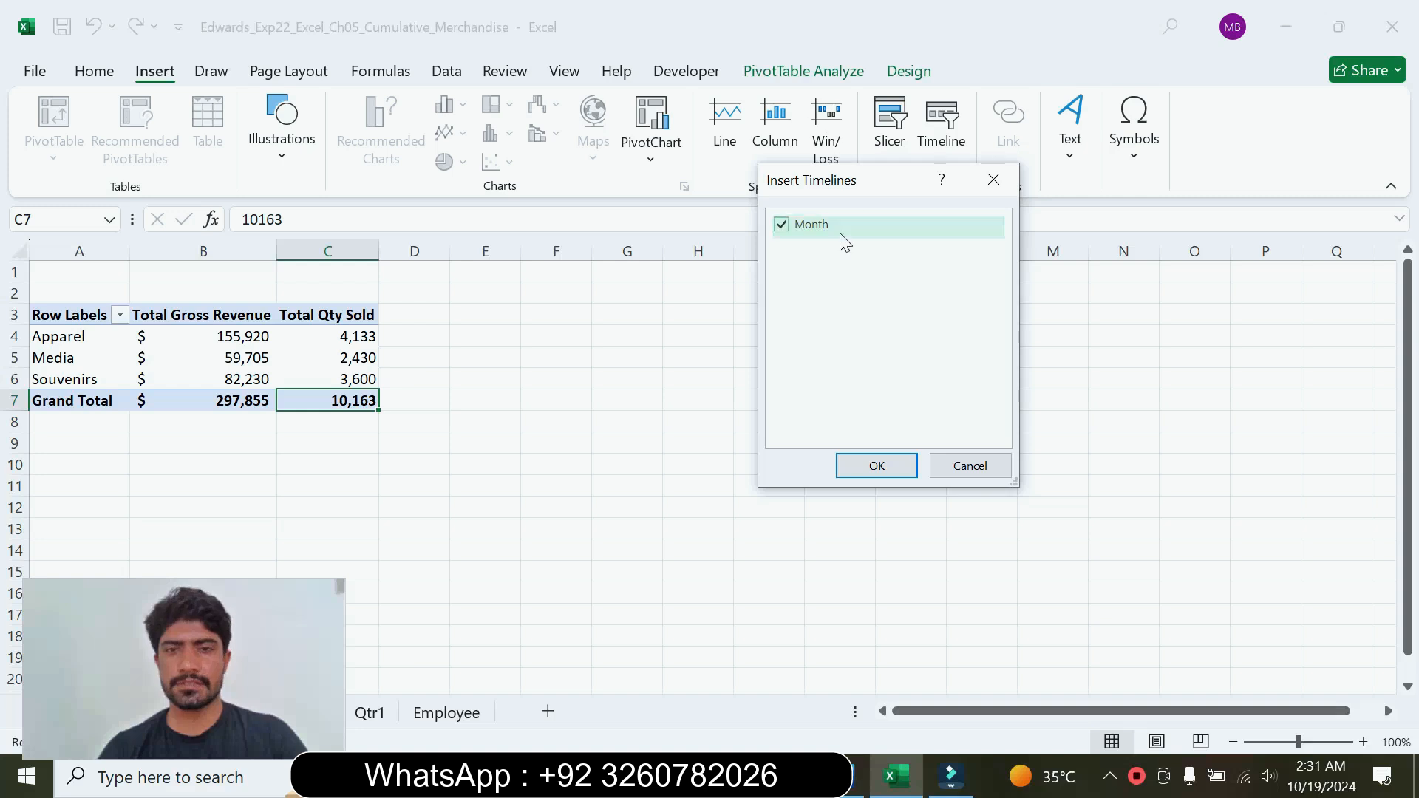
click(882, 472)
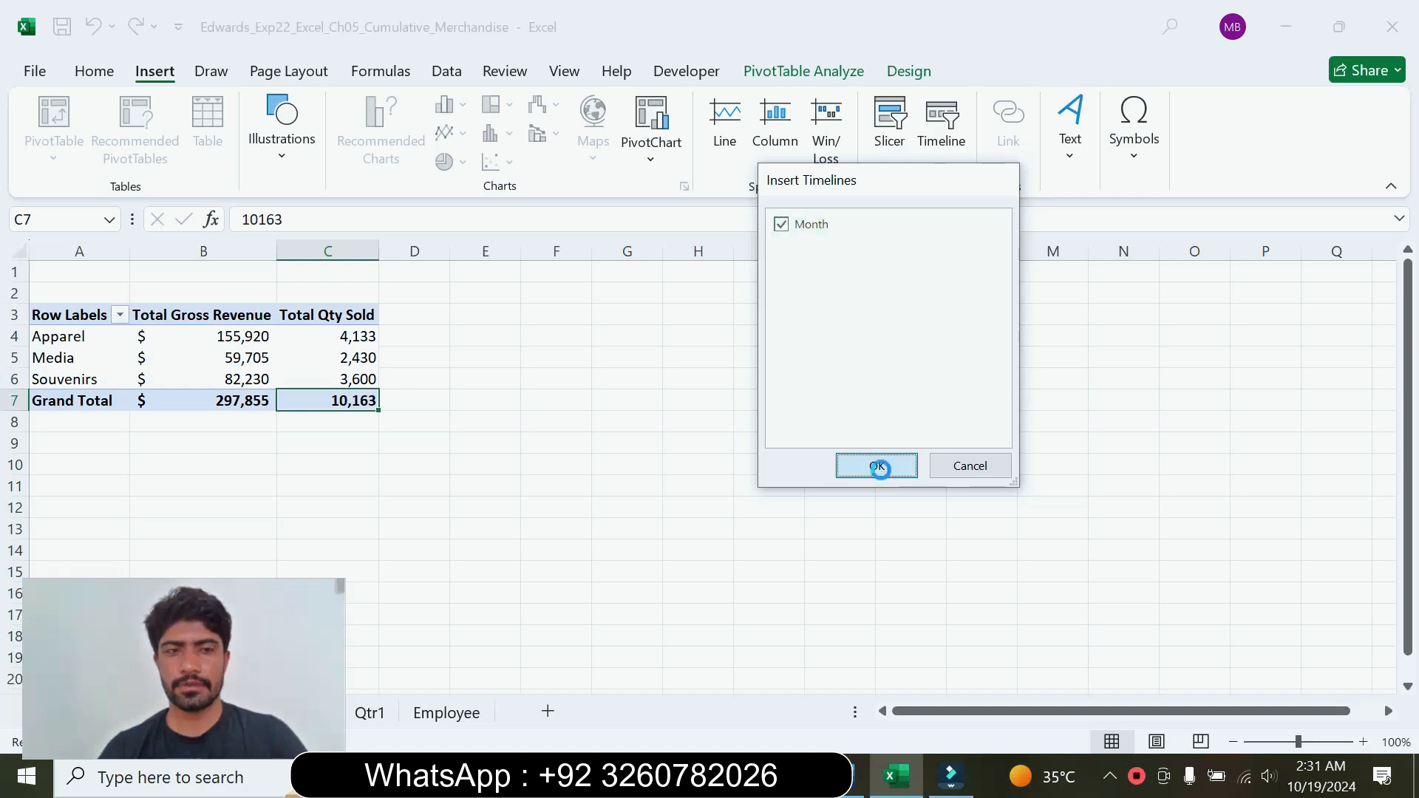
Step: Check the filter requirement of step 9 in Word and filter the Excel PivotTable to March 2024 with the Month timeline
click(856, 789)
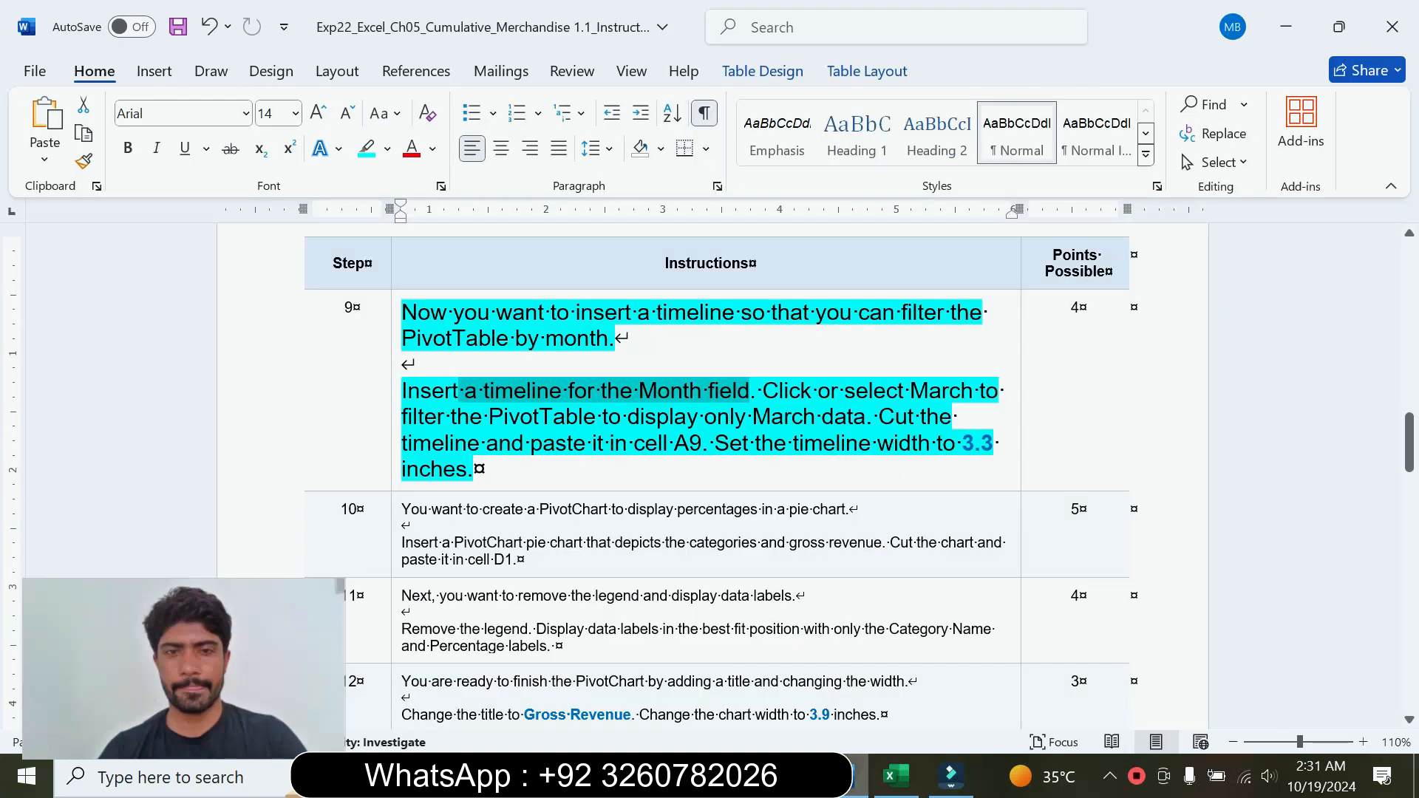
drag(763, 392, 863, 417)
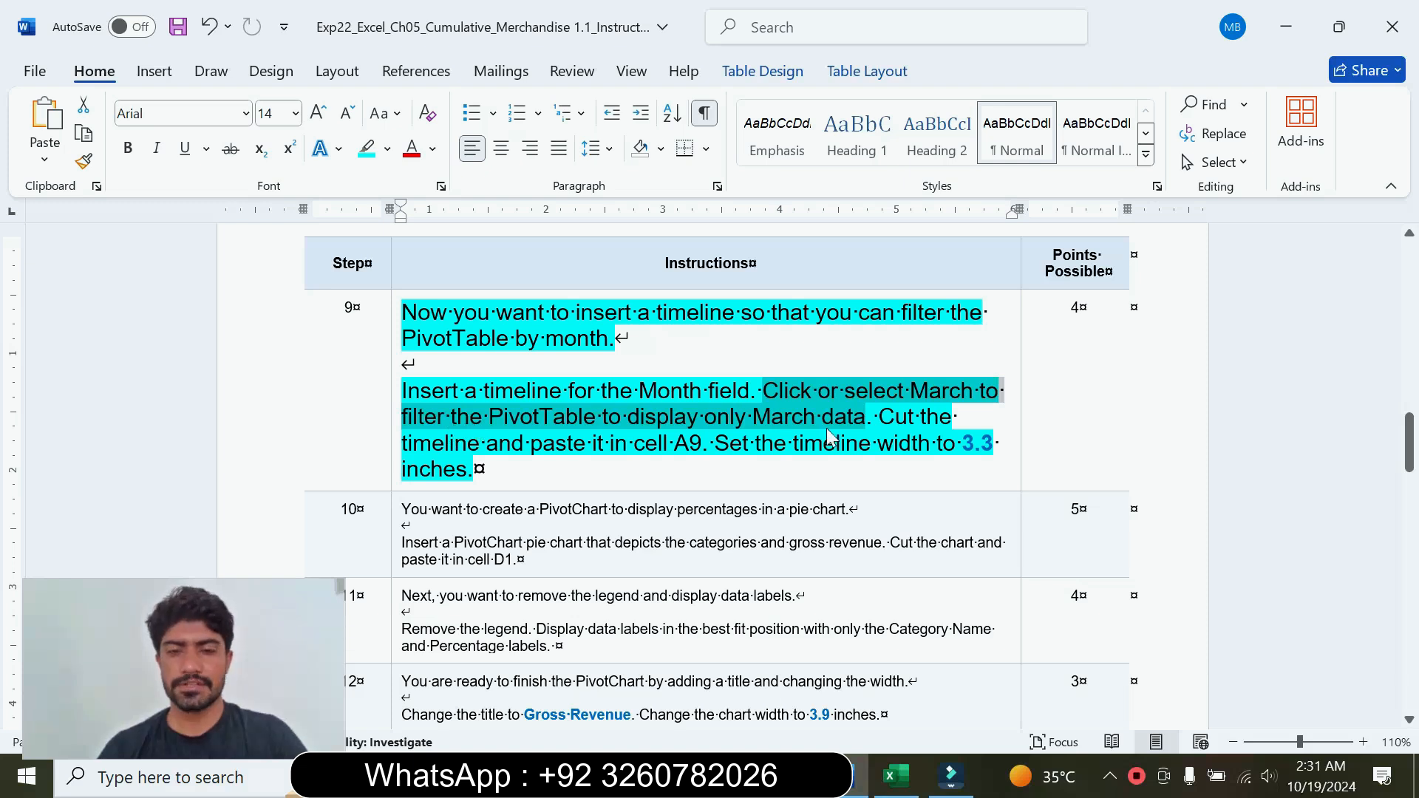
click(897, 776)
drag(748, 553, 690, 554)
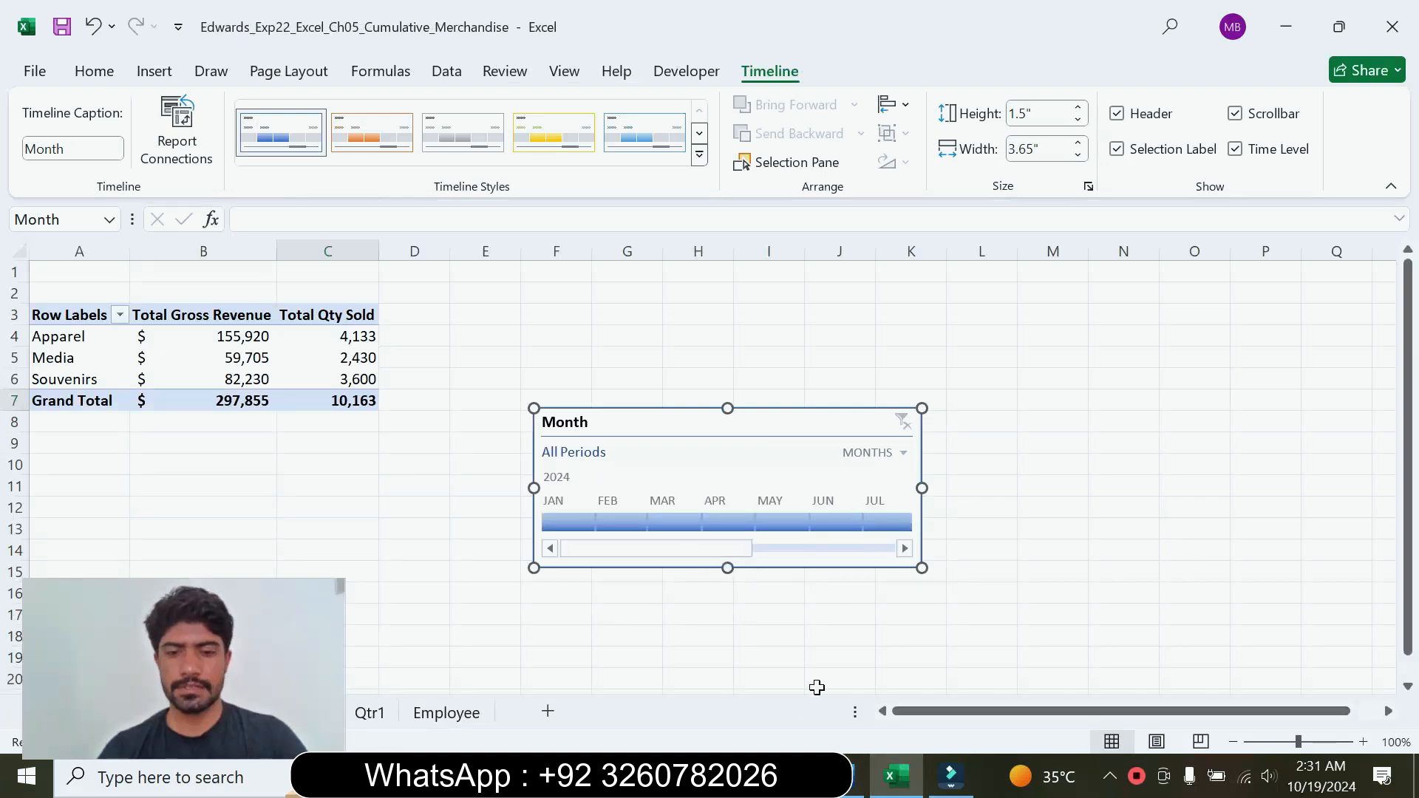
click(858, 776)
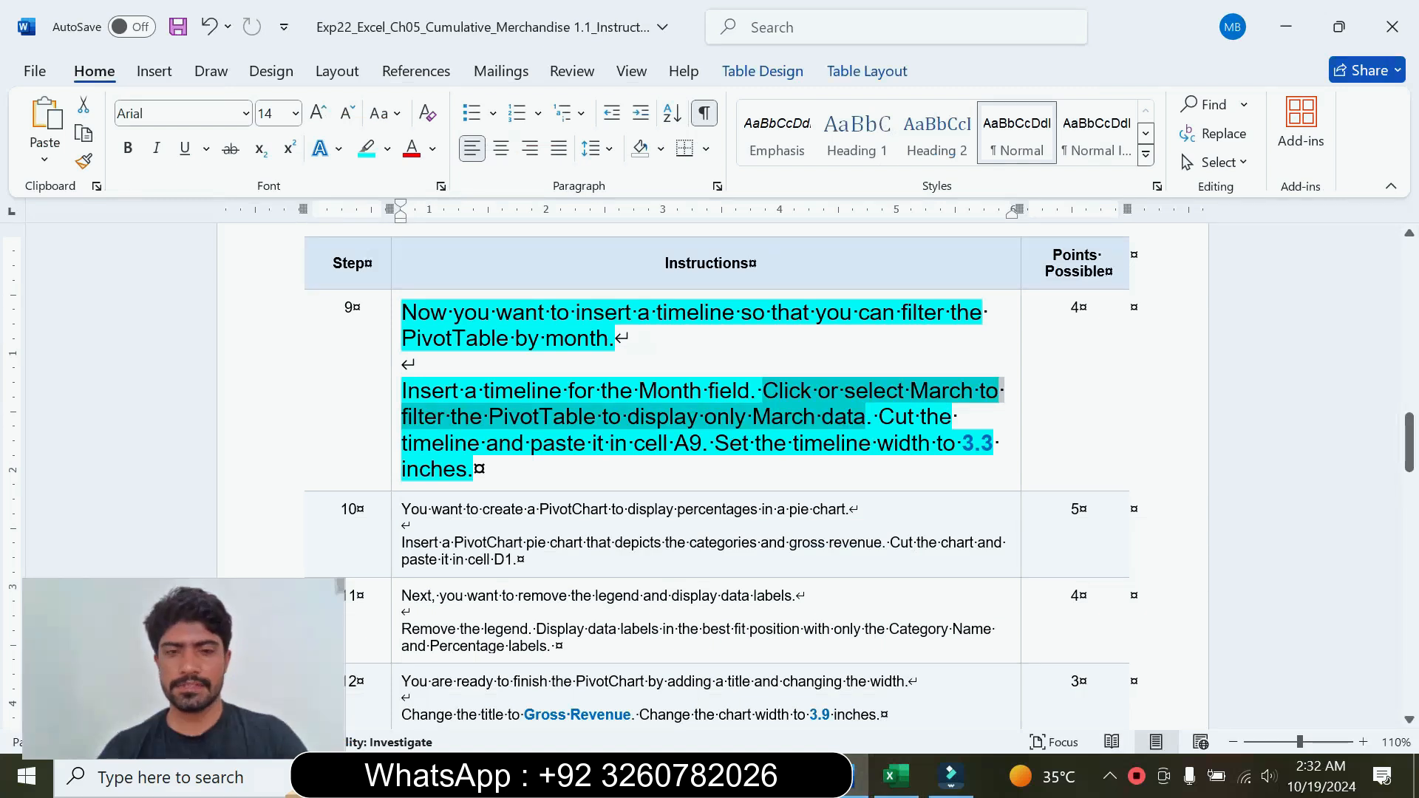
click(895, 776)
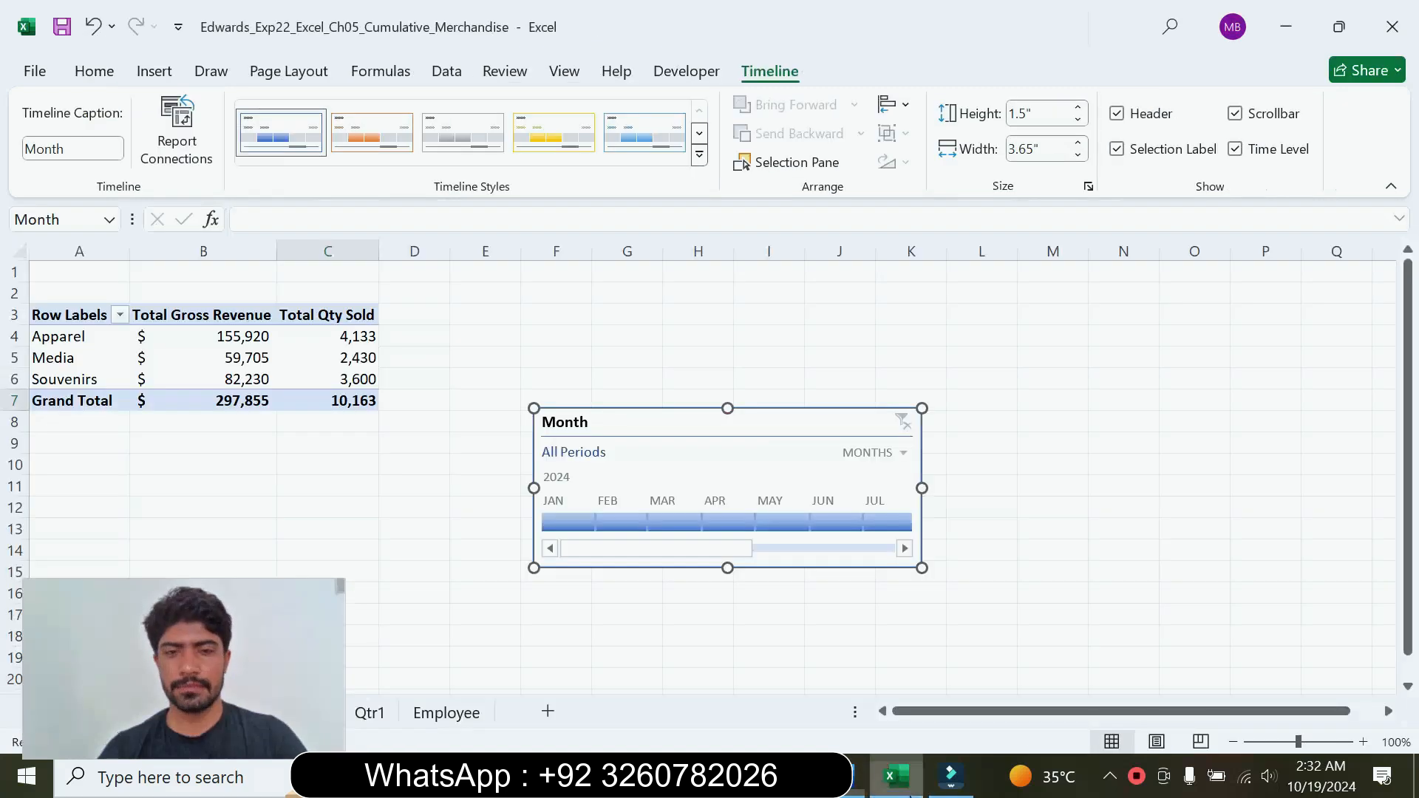
click(667, 521)
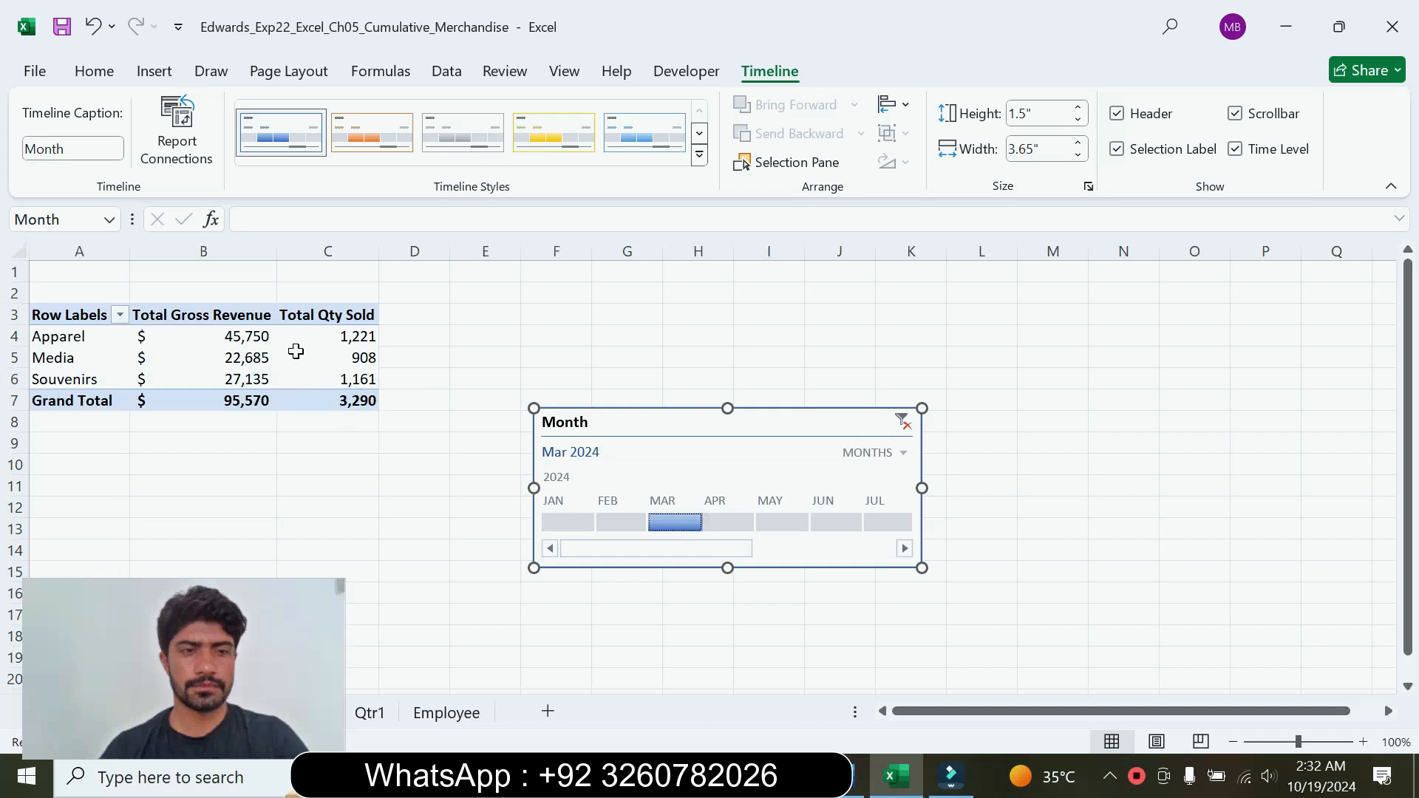
Step: Check the placement in step 9 in Word, then cut the Month timeline in Excel and paste it in cell A9
click(849, 790)
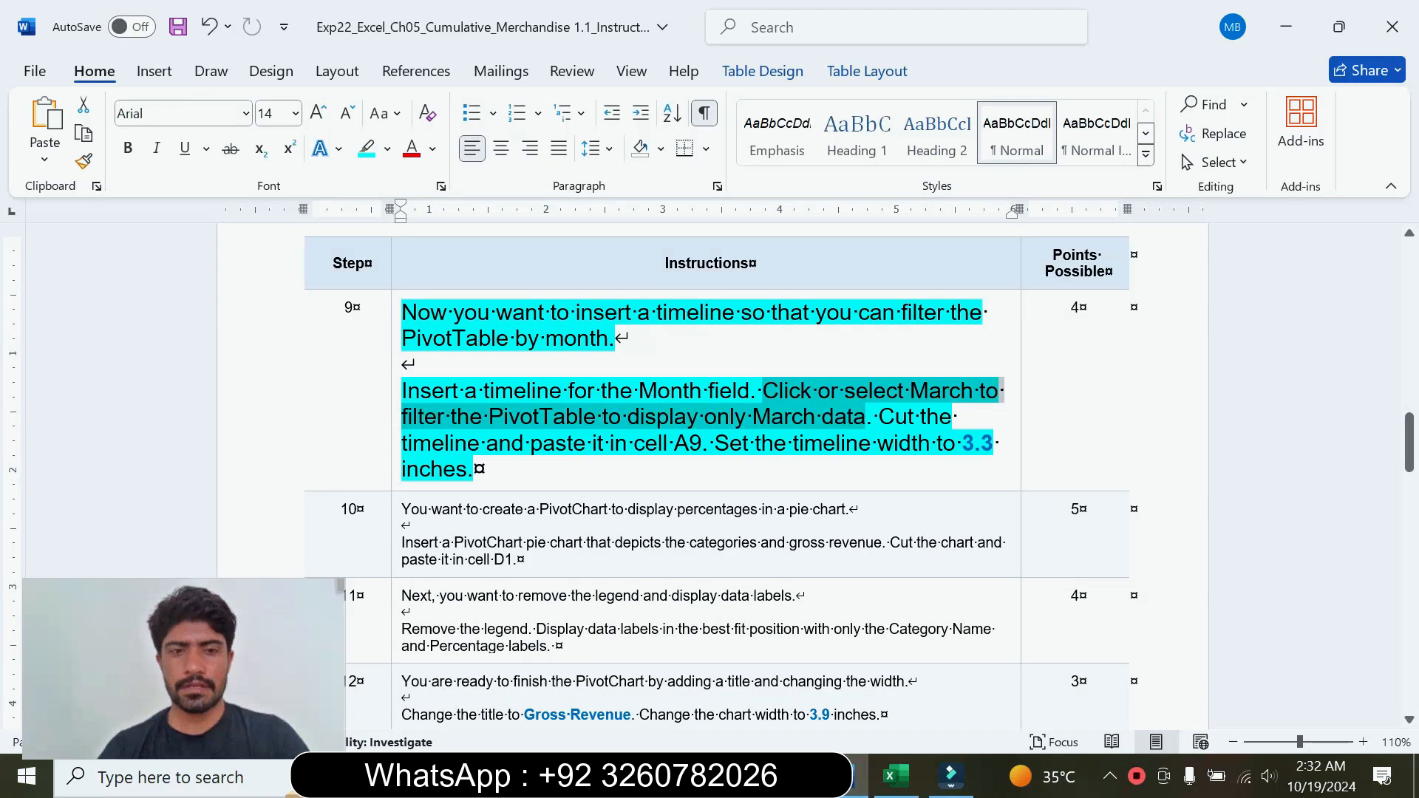
drag(878, 419, 700, 453)
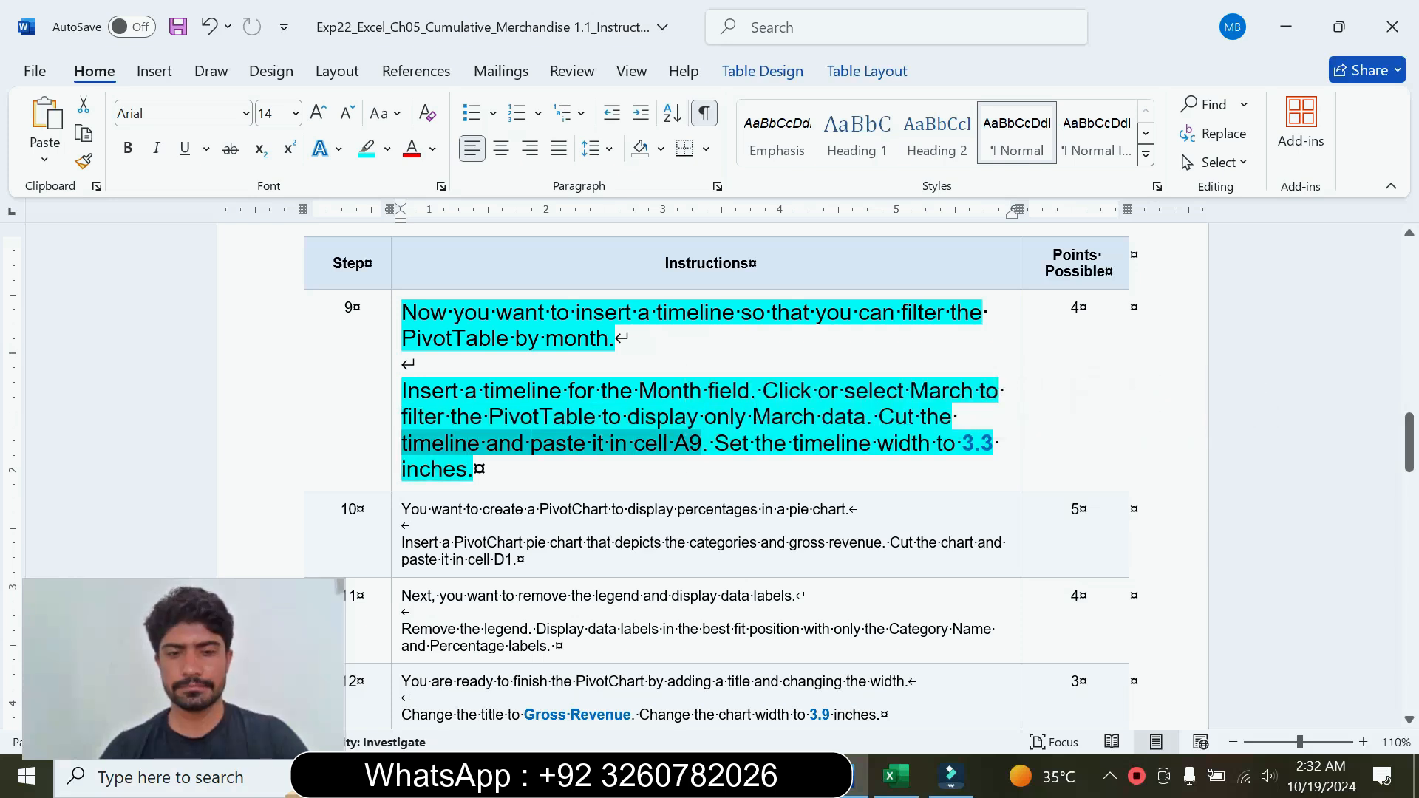
click(829, 543)
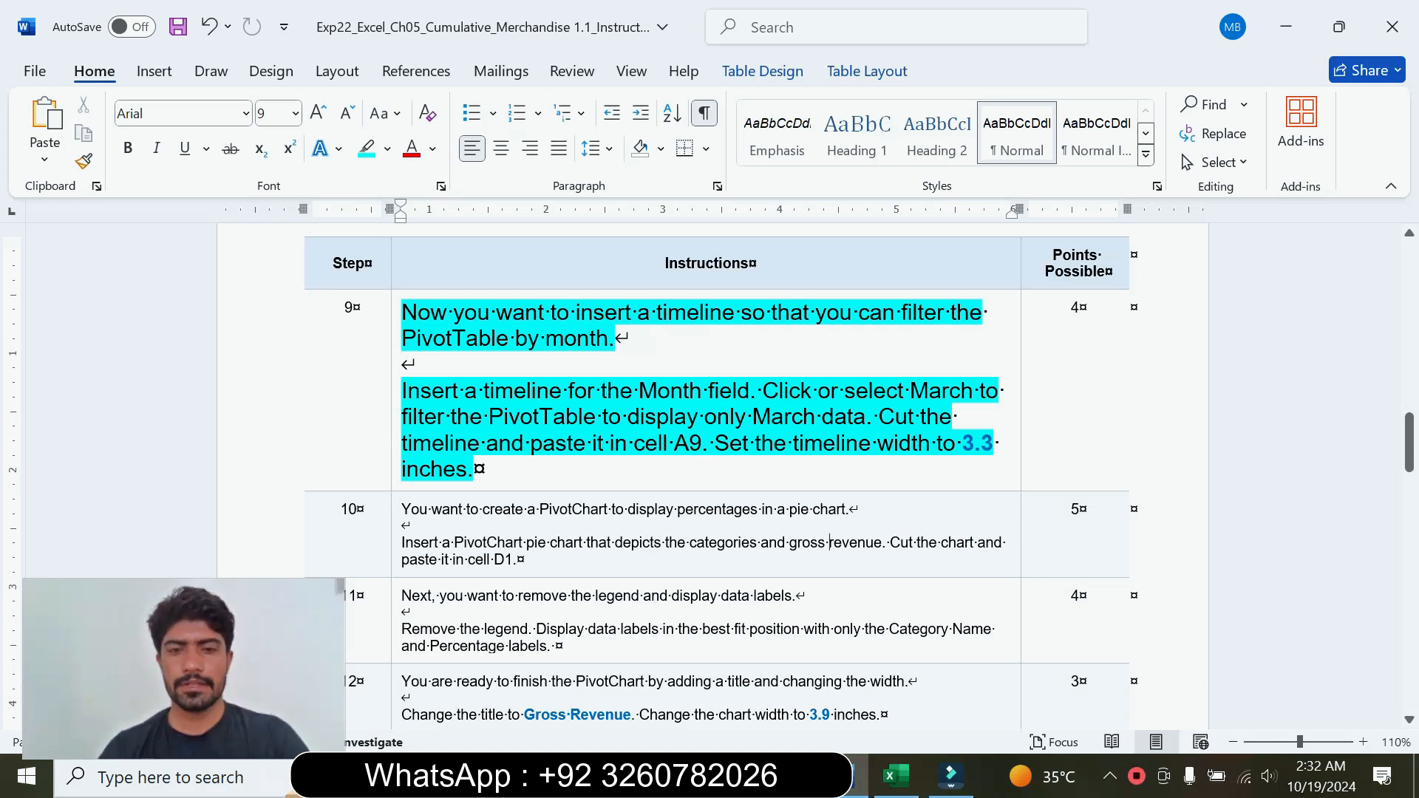
click(897, 776)
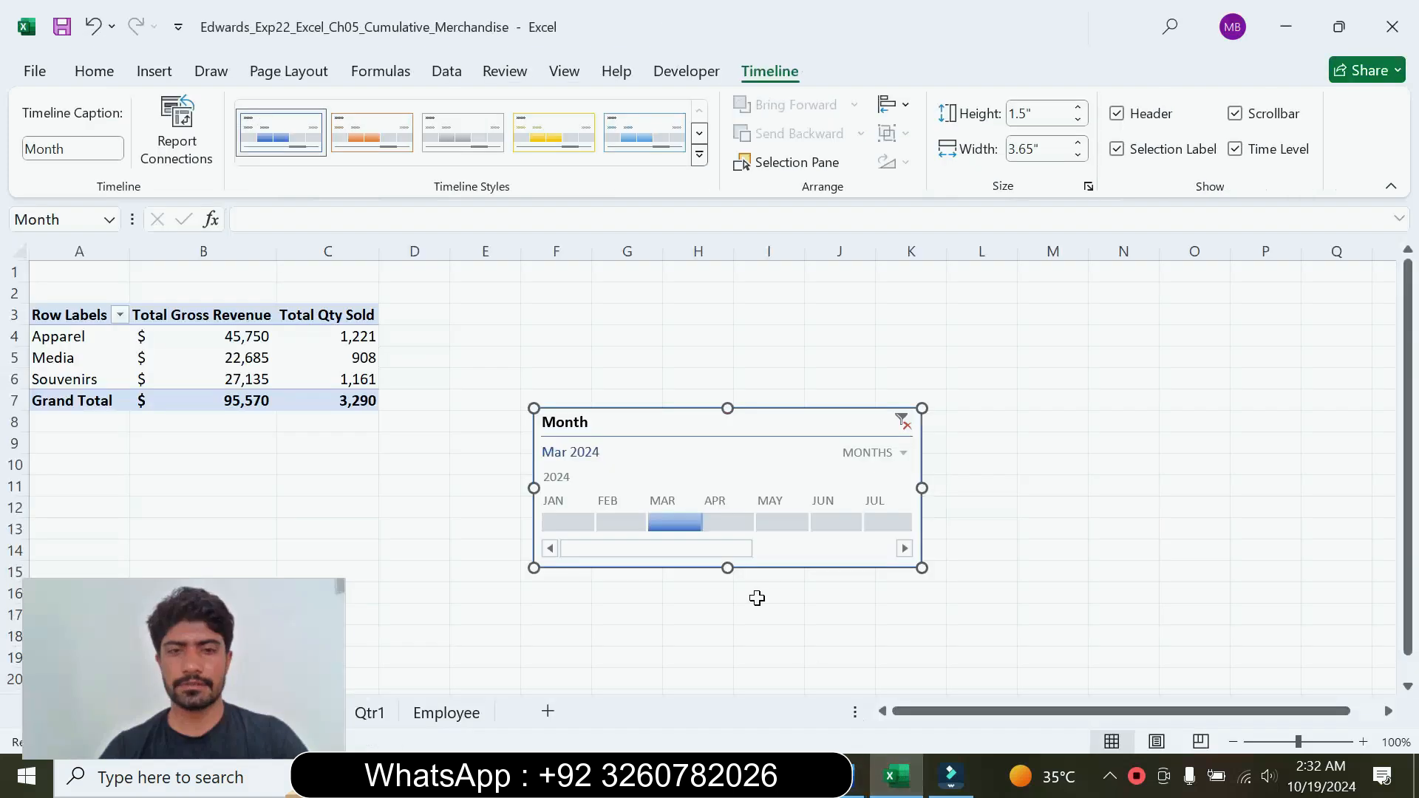
right_click(658, 419)
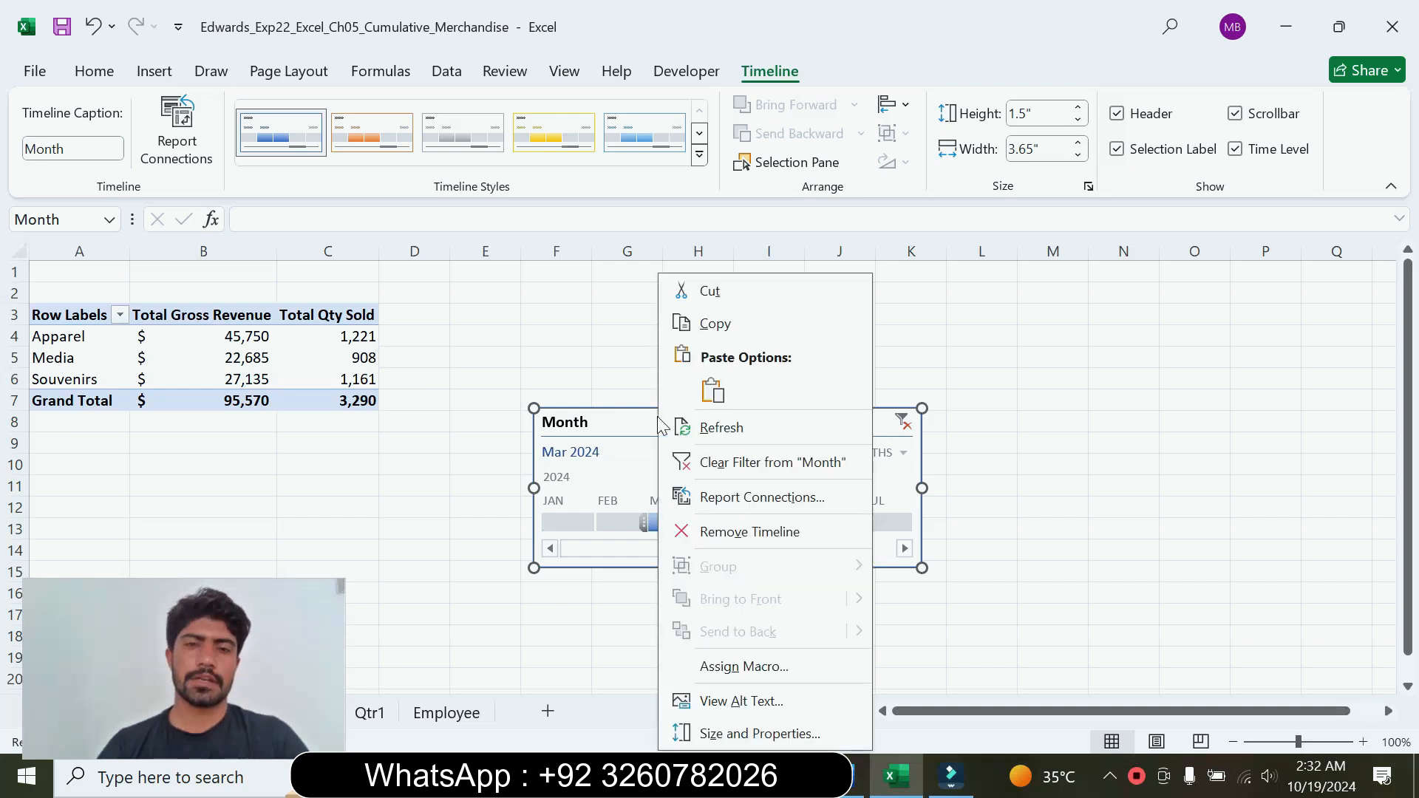
click(738, 289)
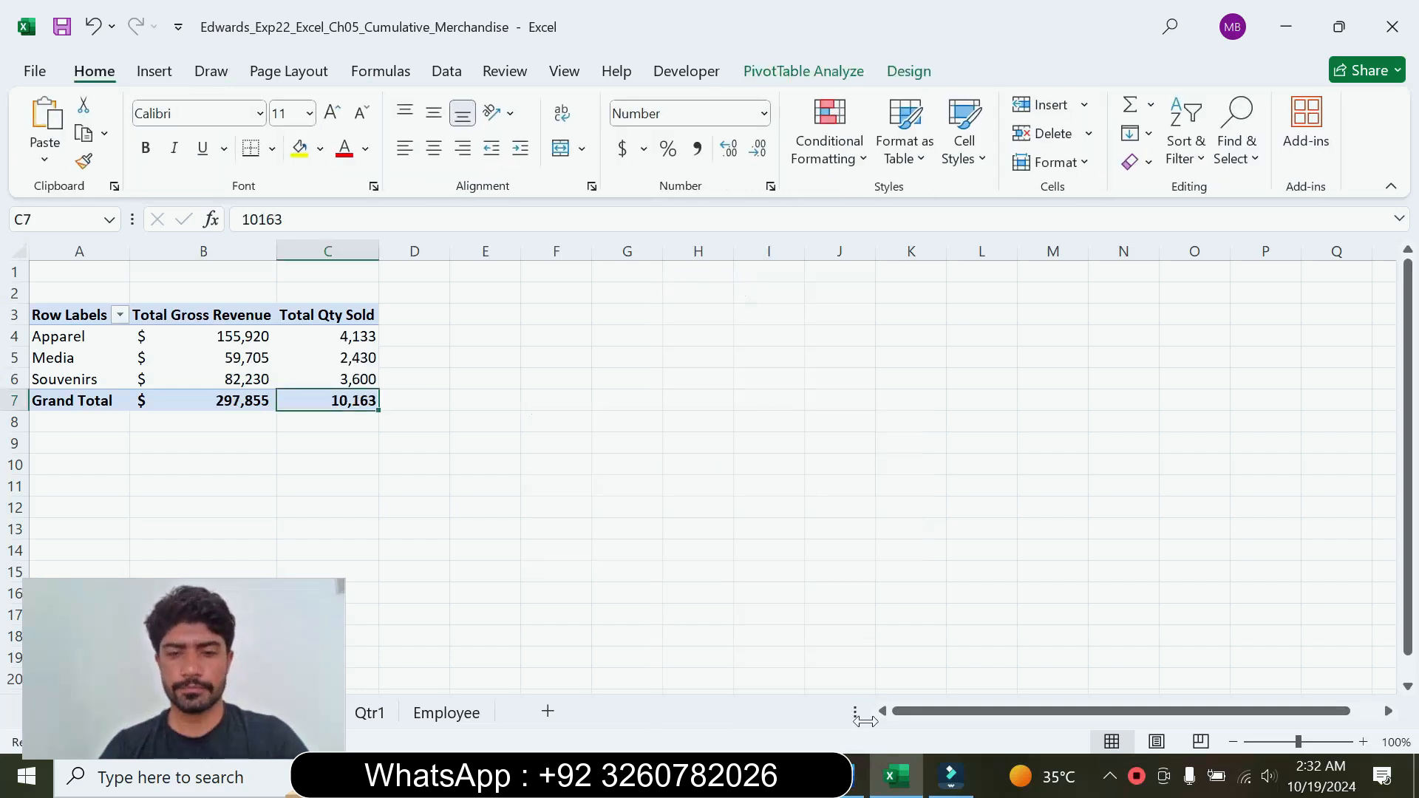
click(859, 776)
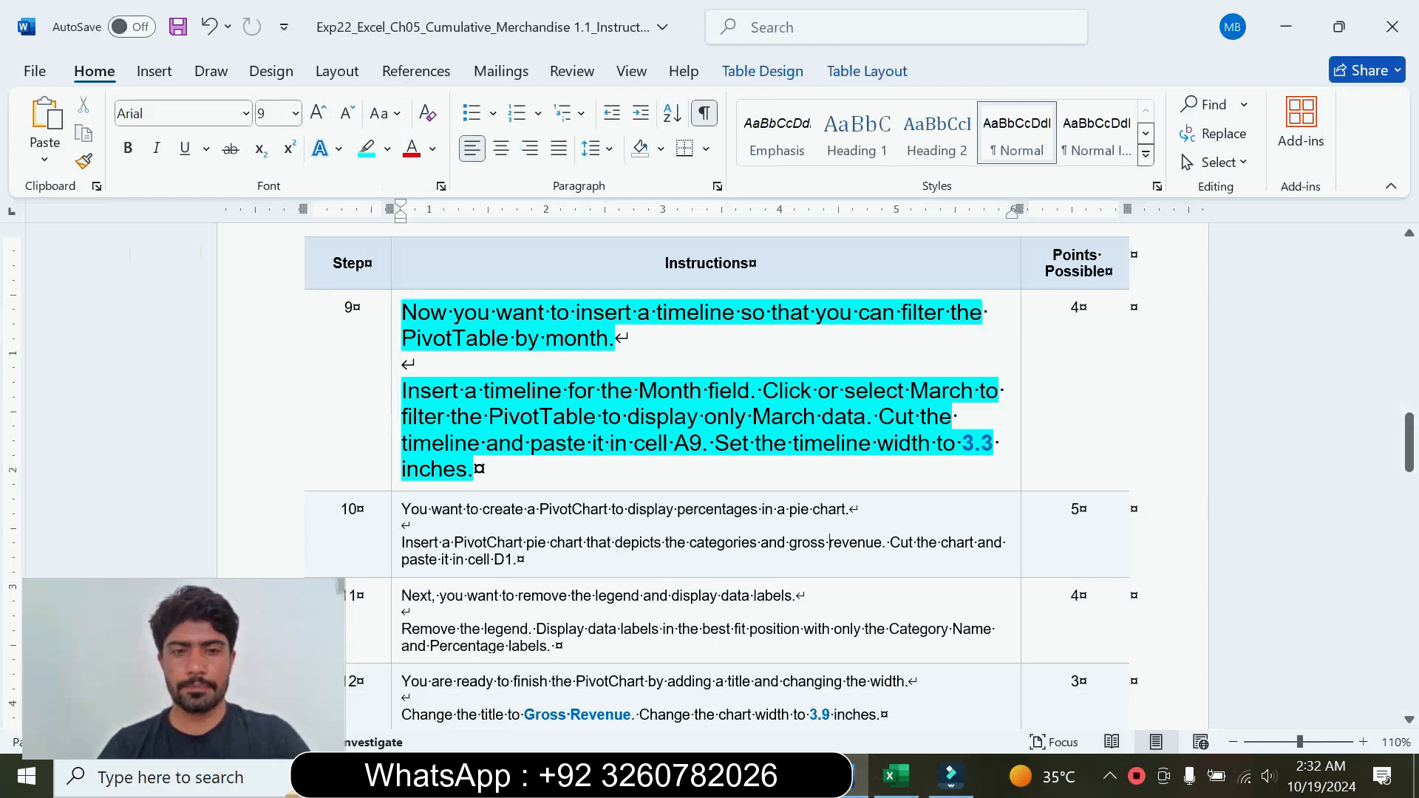
click(896, 776)
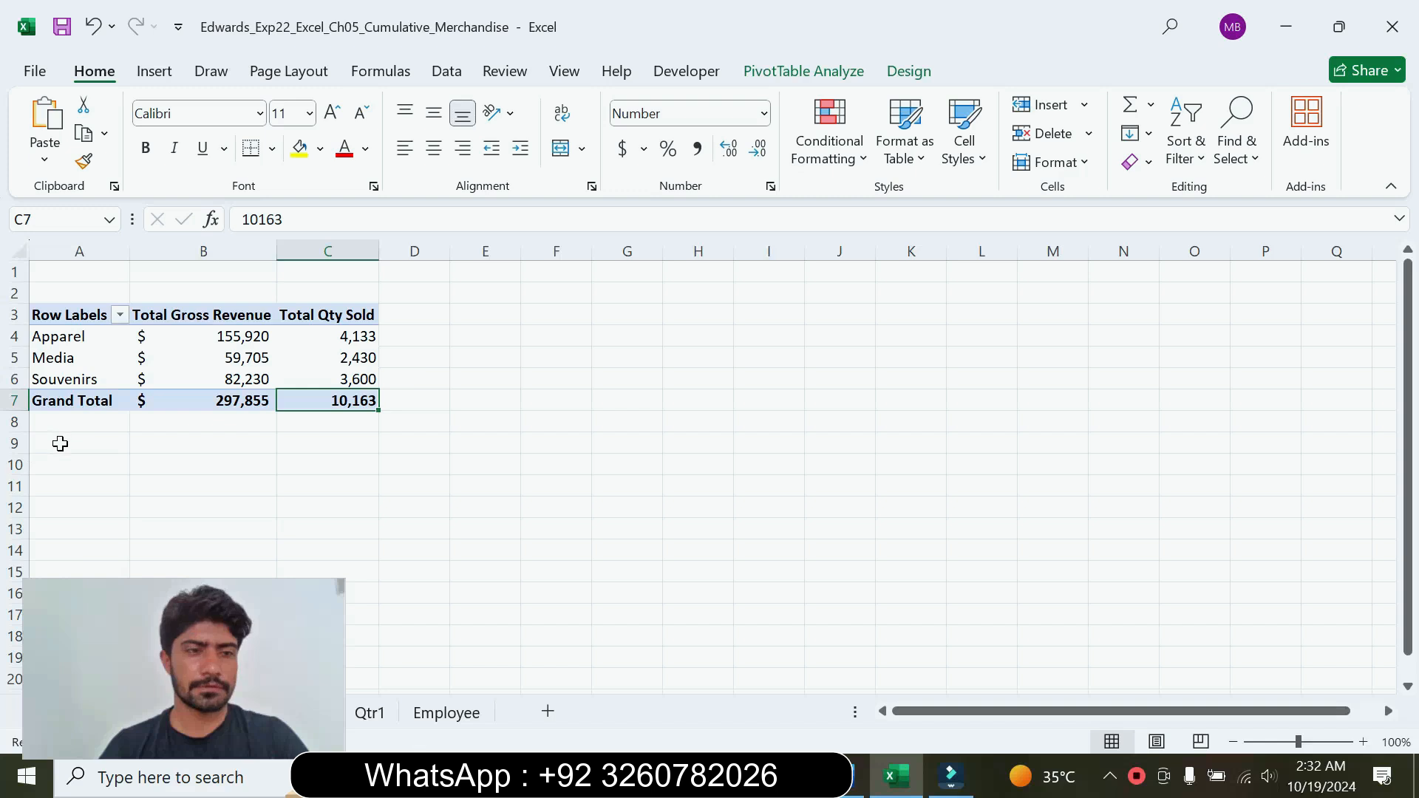
click(60, 444)
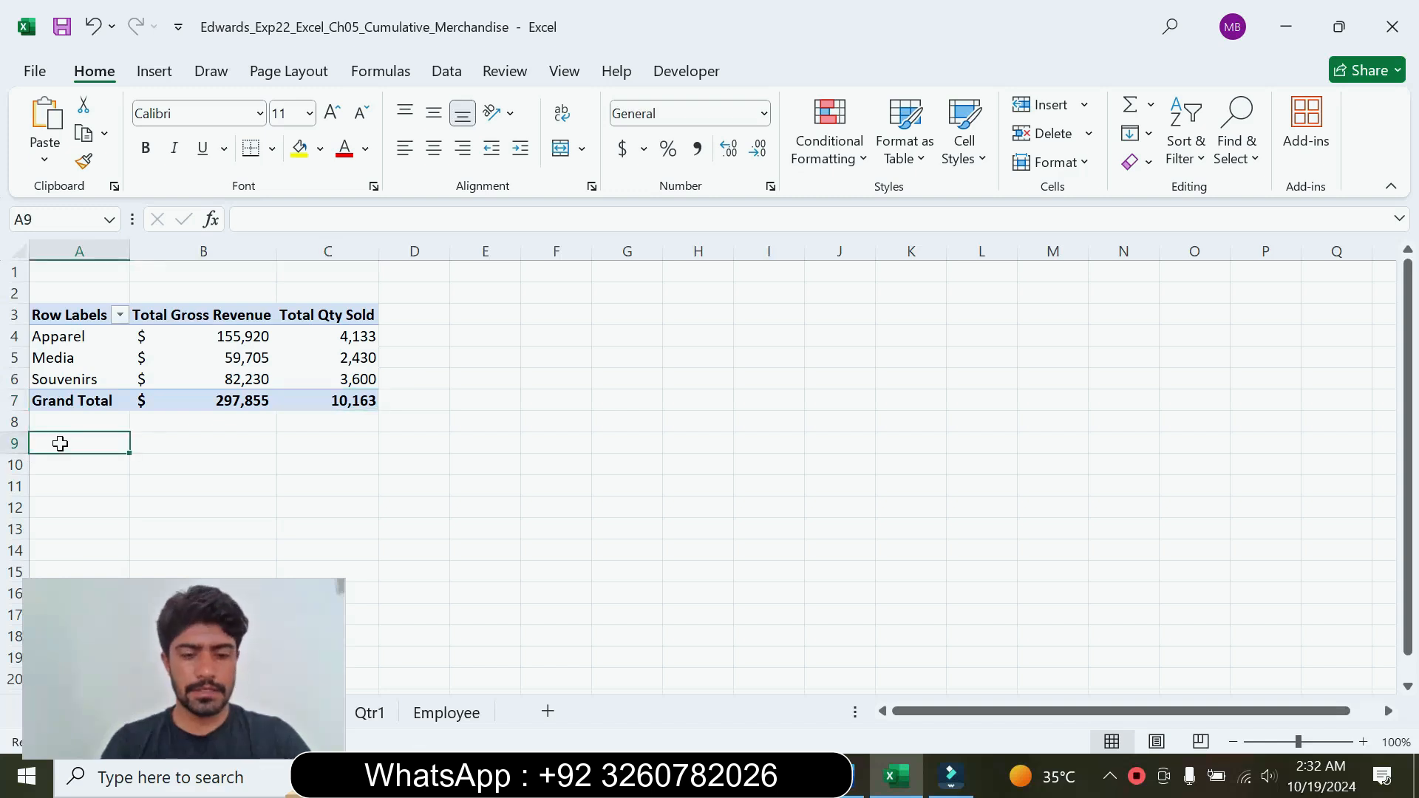
key(ctrl+v)
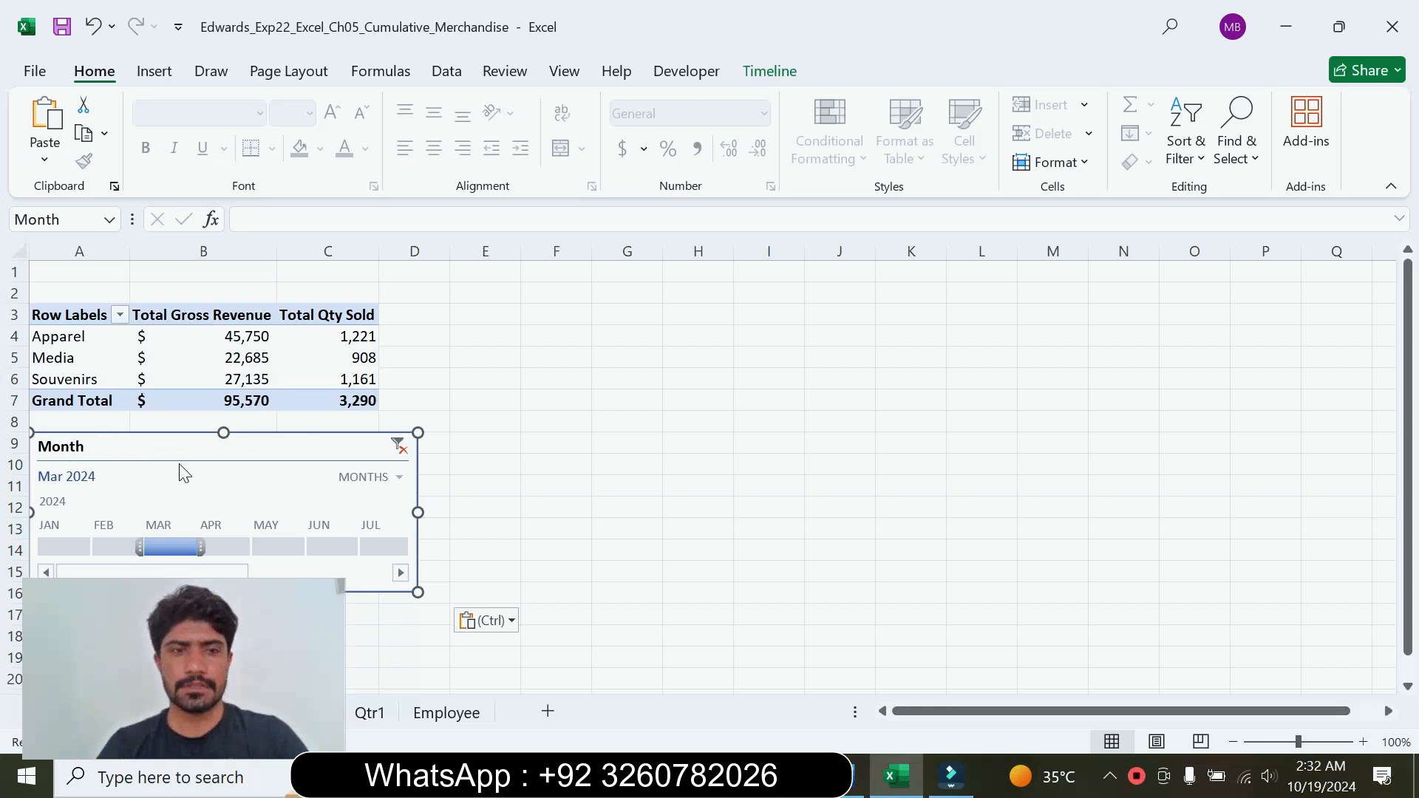
Step: Check the required size in step 9 in Word and set the Month timeline's width in Excel to 3.3 inches
click(852, 789)
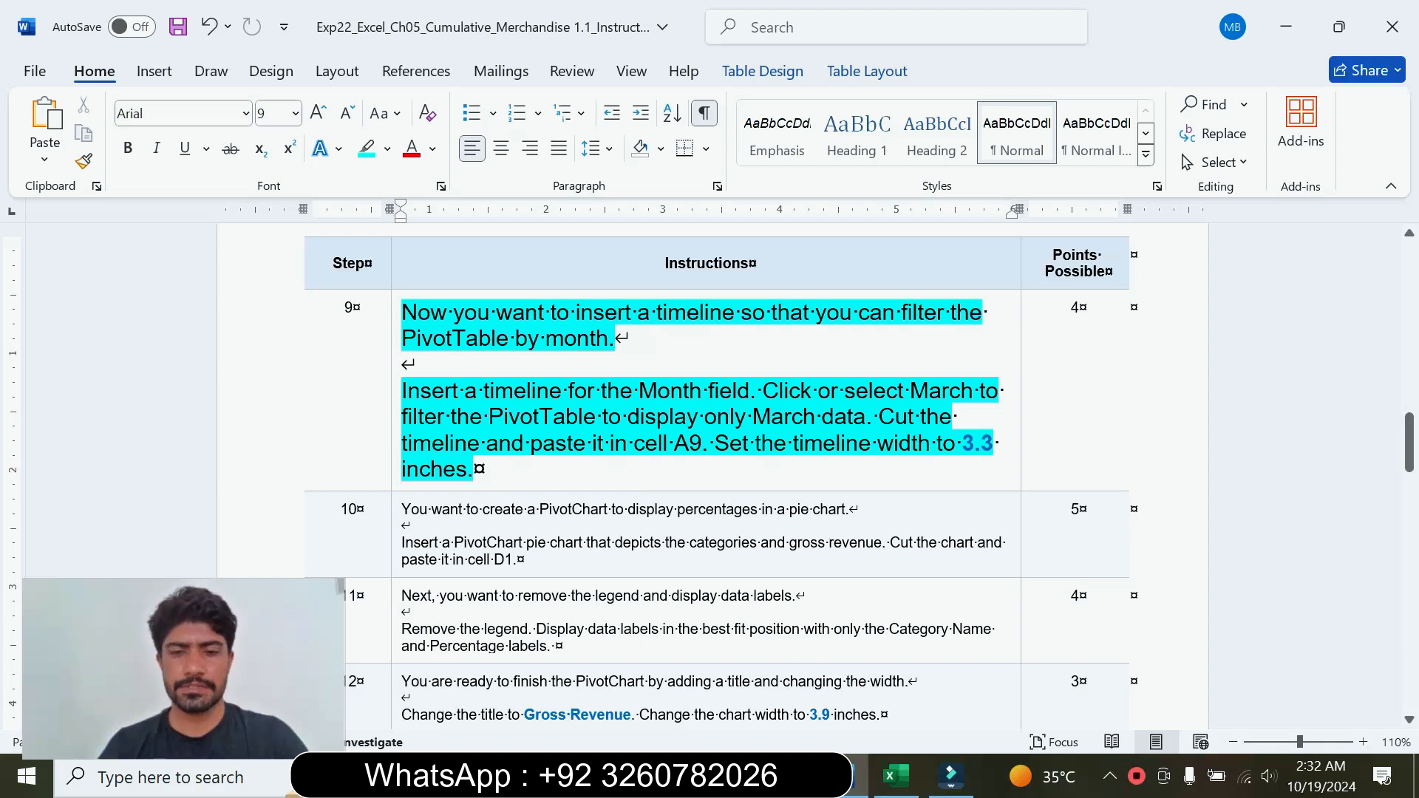
click(897, 776)
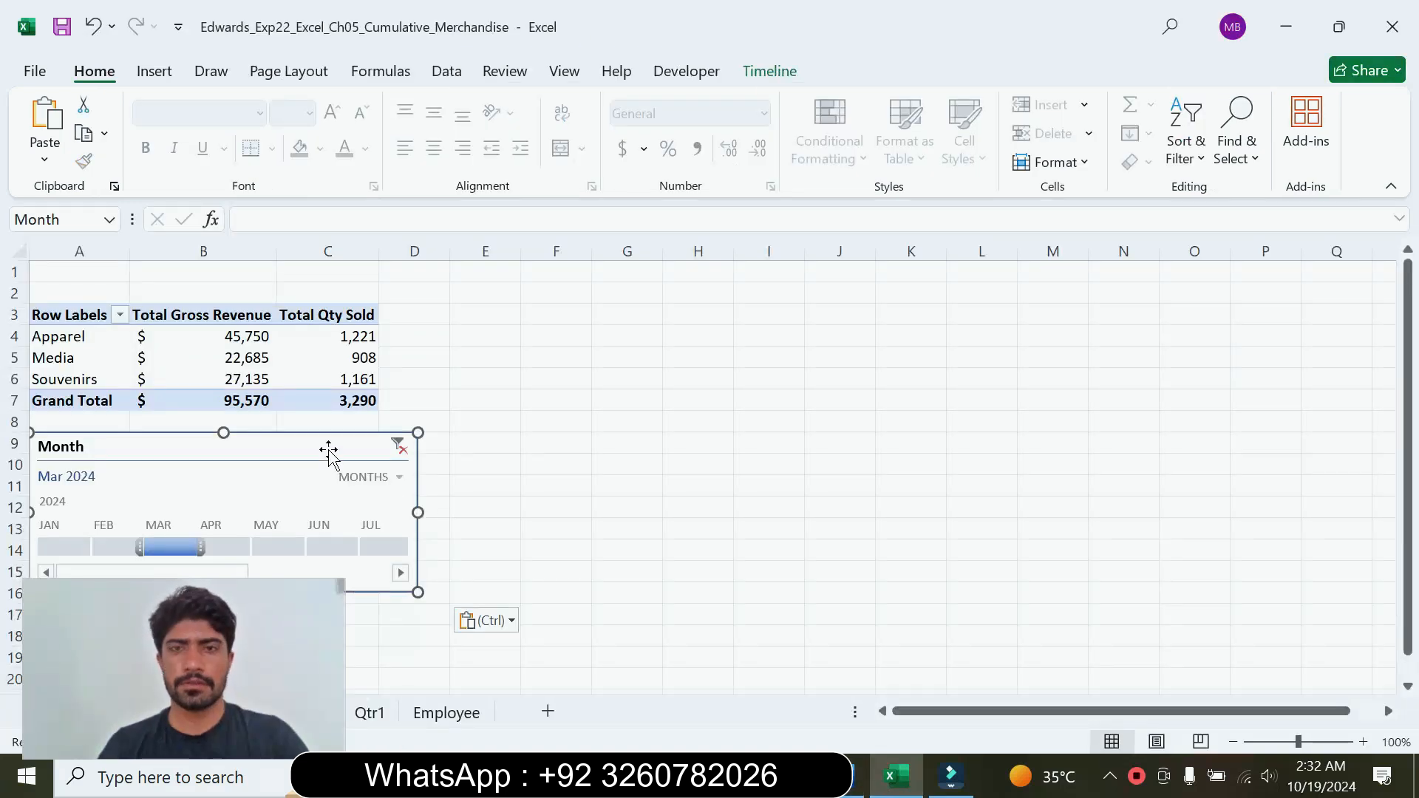
click(770, 72)
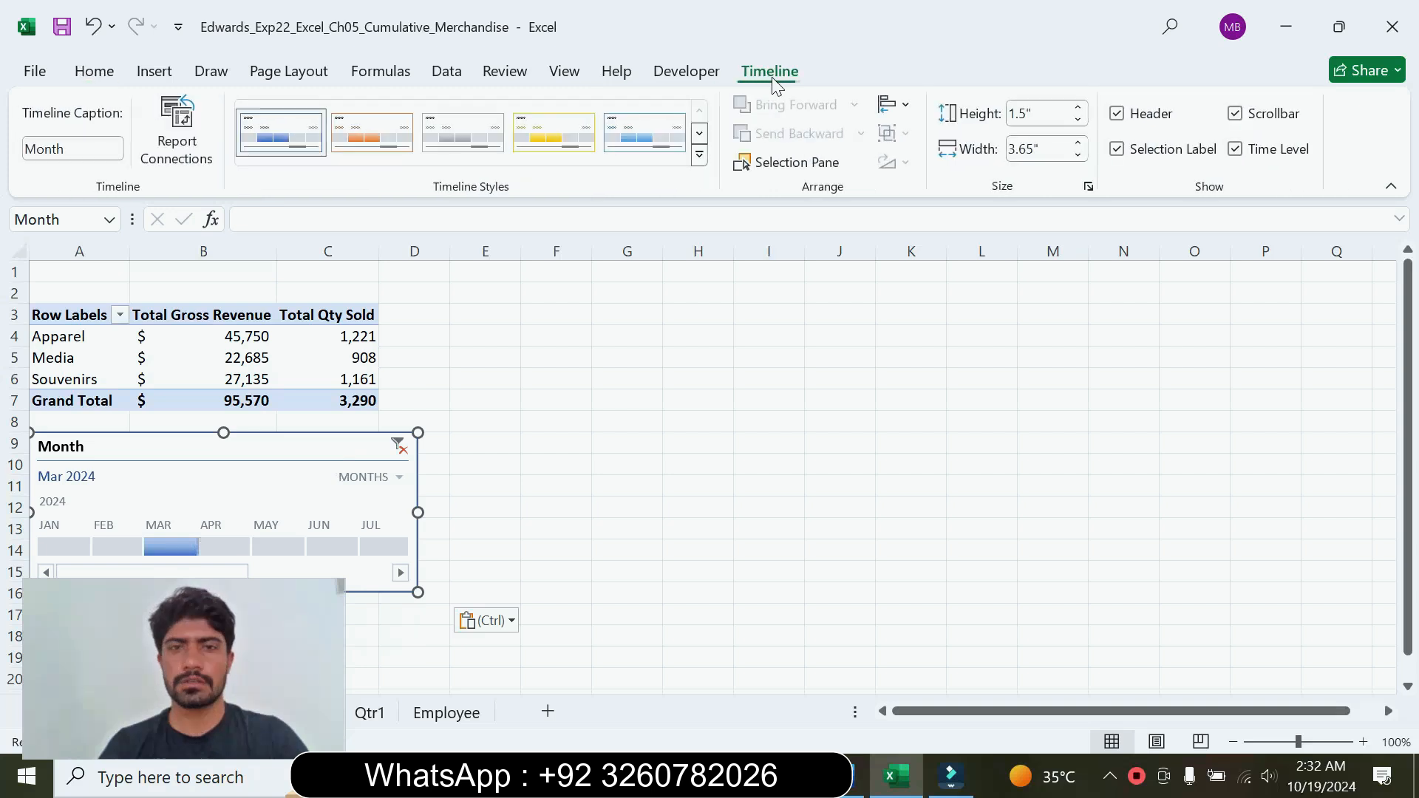
click(1039, 149)
text(3.3)
key(Return)
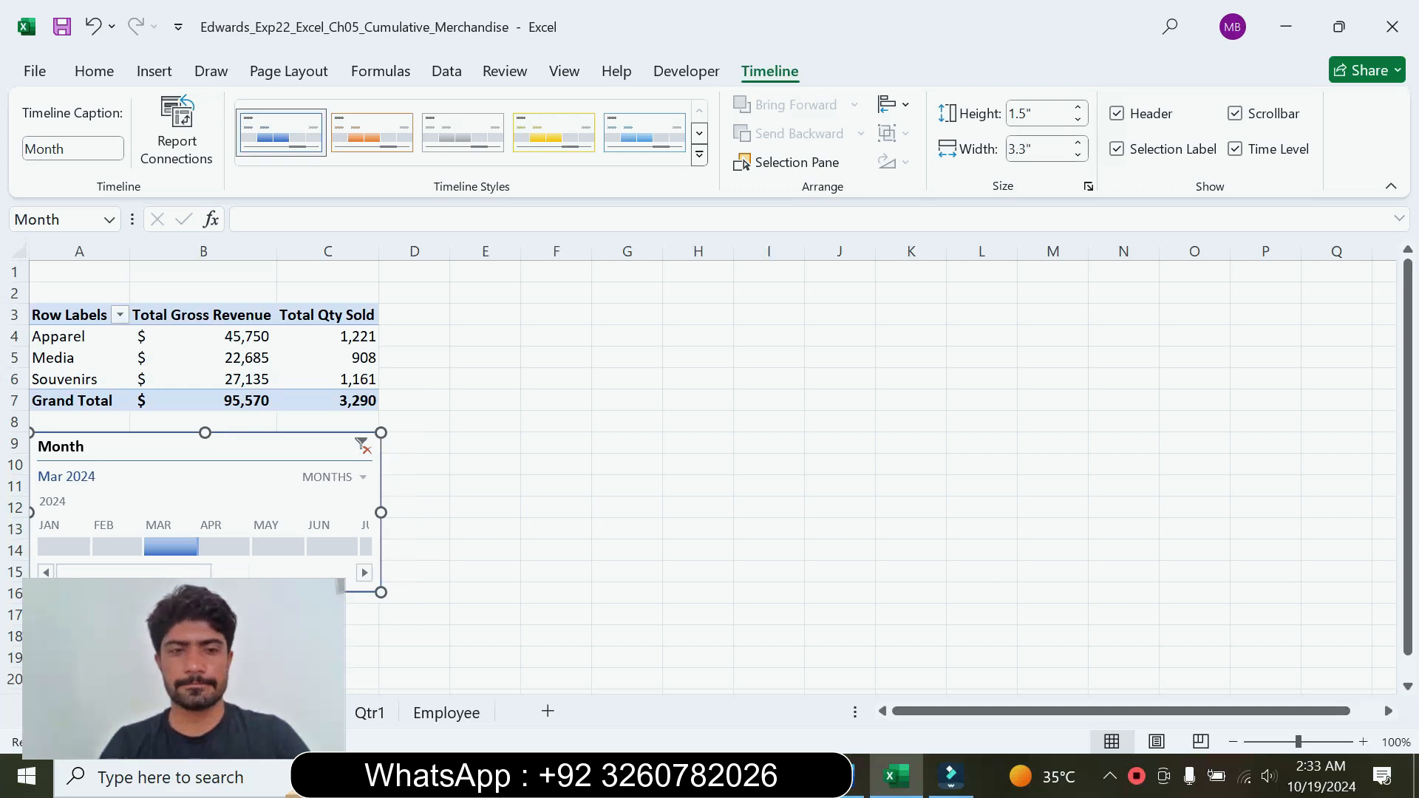
Step: Switch to Word, return the step 9 instructions to font size 9 and remove their highlighting
click(858, 778)
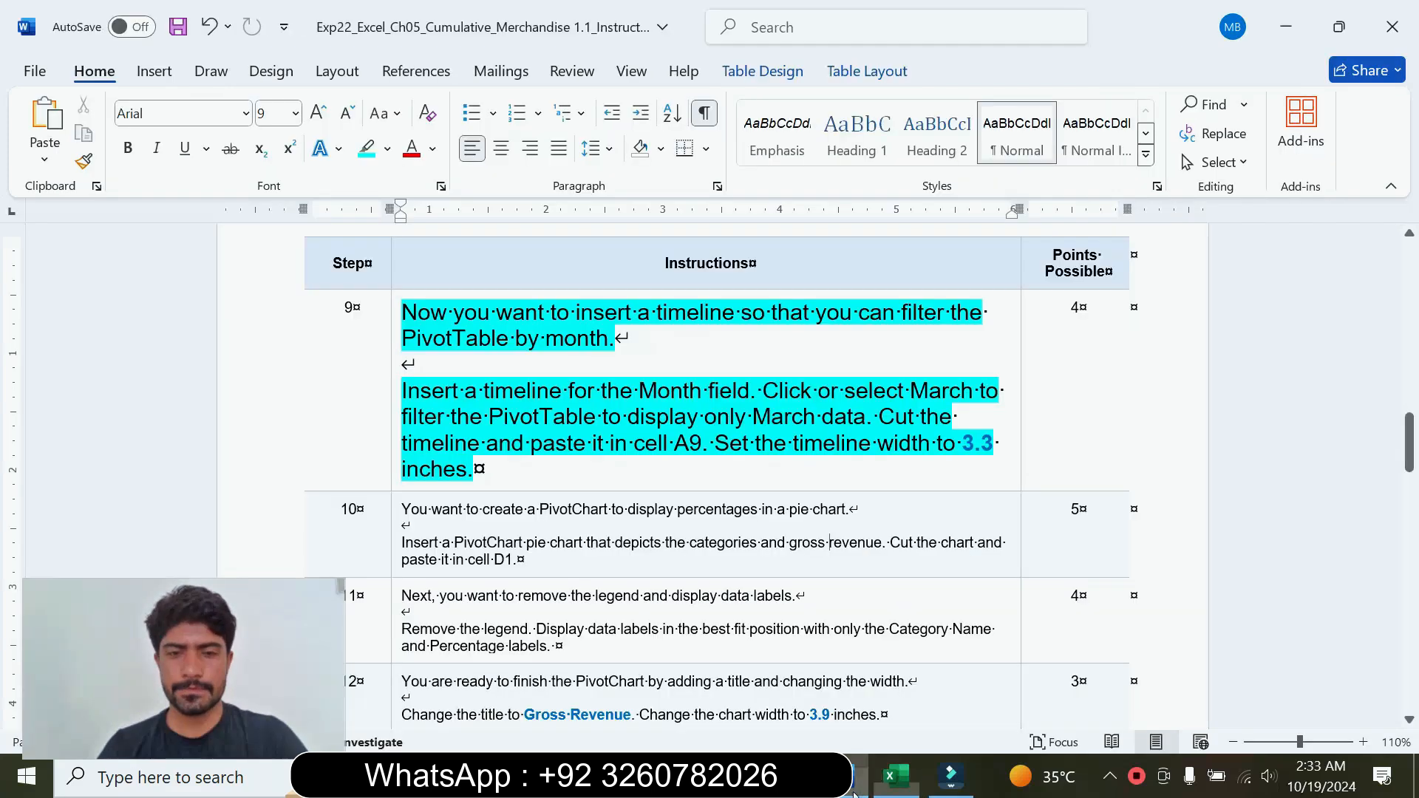
click(393, 419)
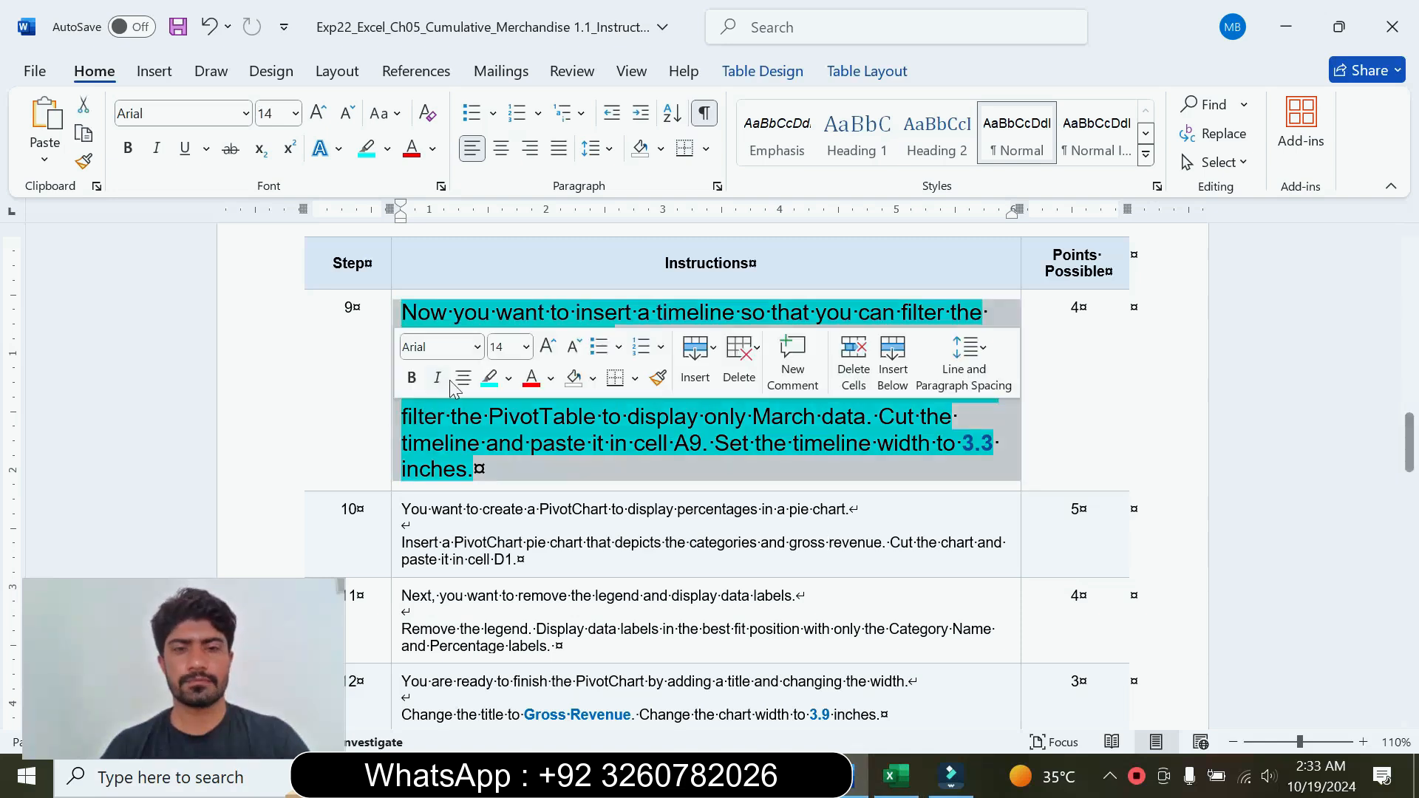
click(526, 346)
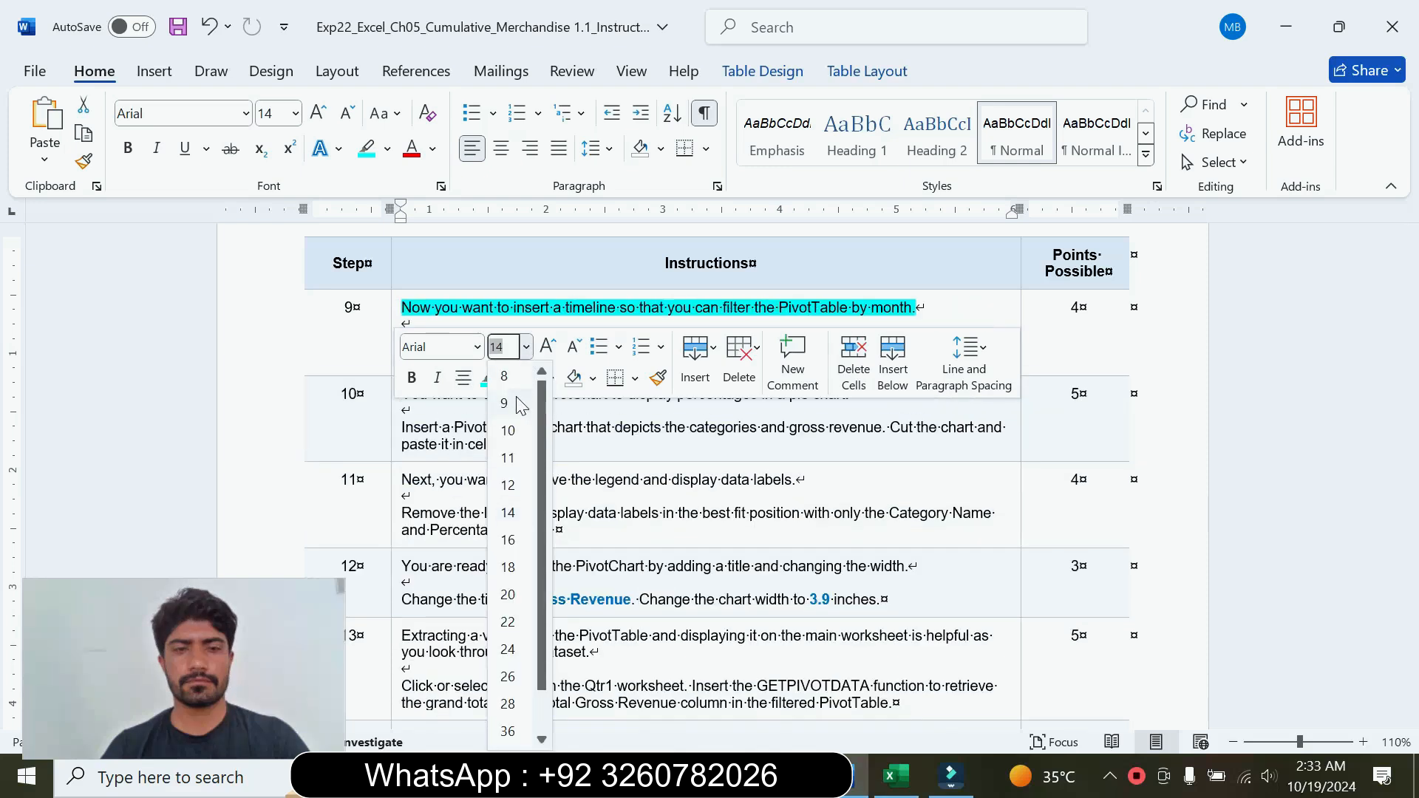
click(517, 394)
click(510, 378)
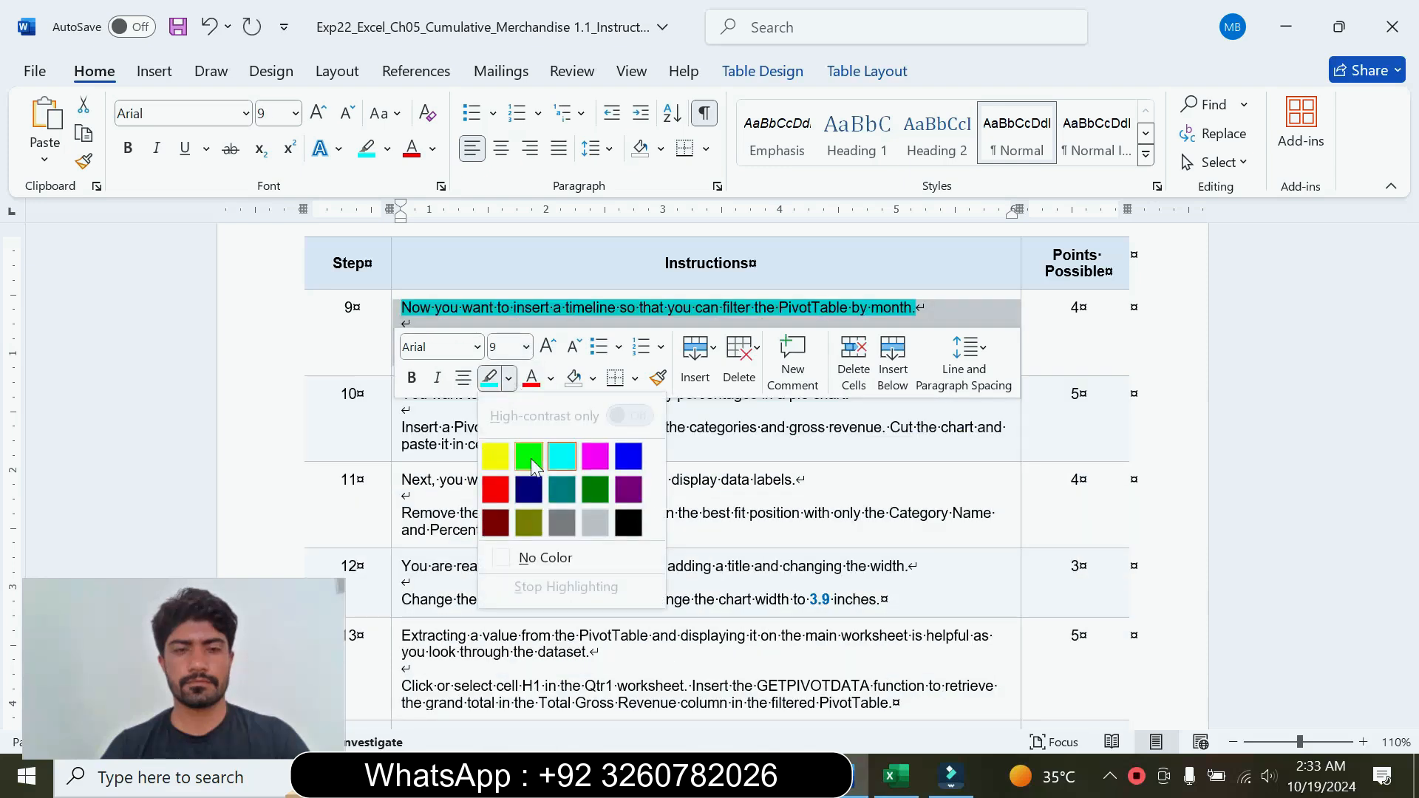
click(545, 558)
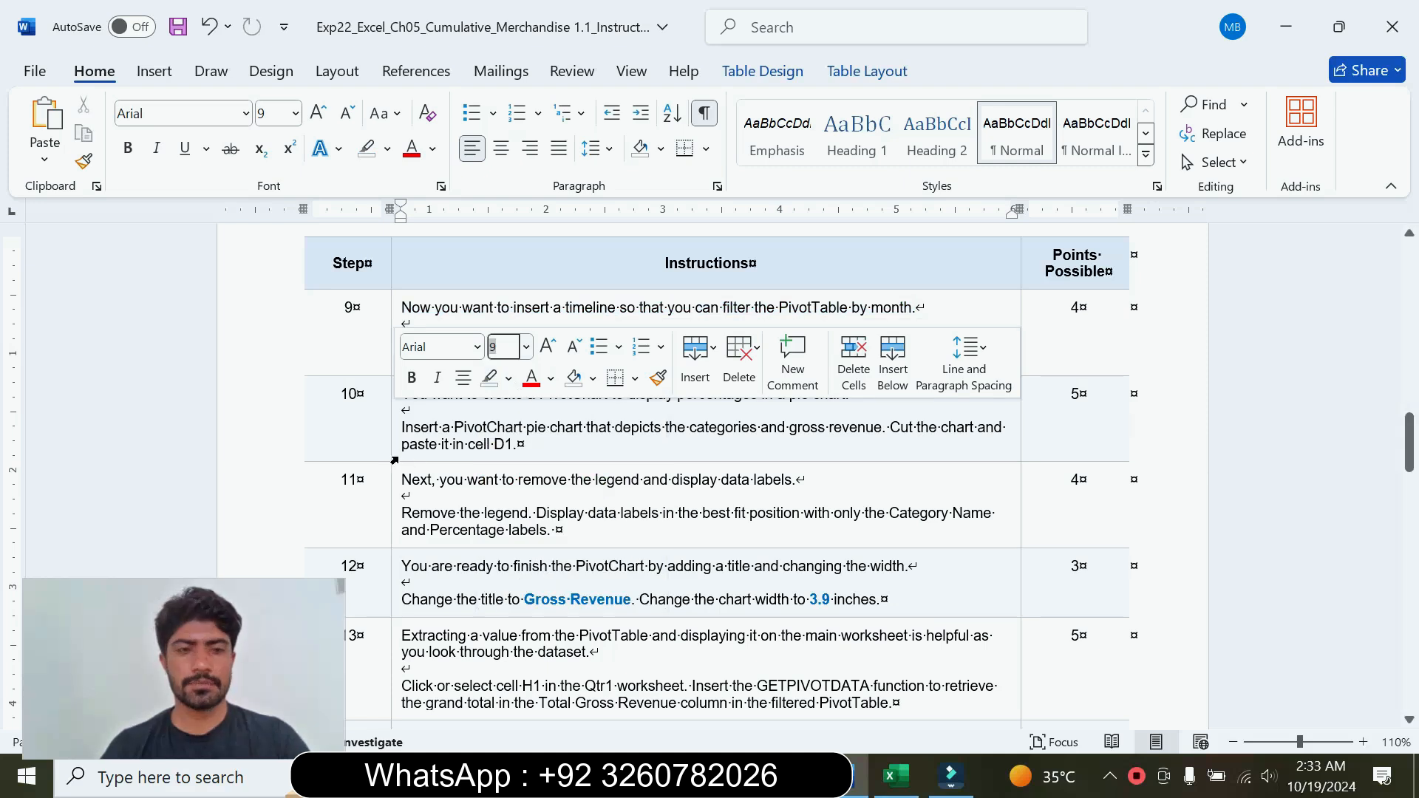
Step: Enlarge the step 10 instructions to font size 14, highlight them in turquoise, and read the PivotChart requirements
click(530, 389)
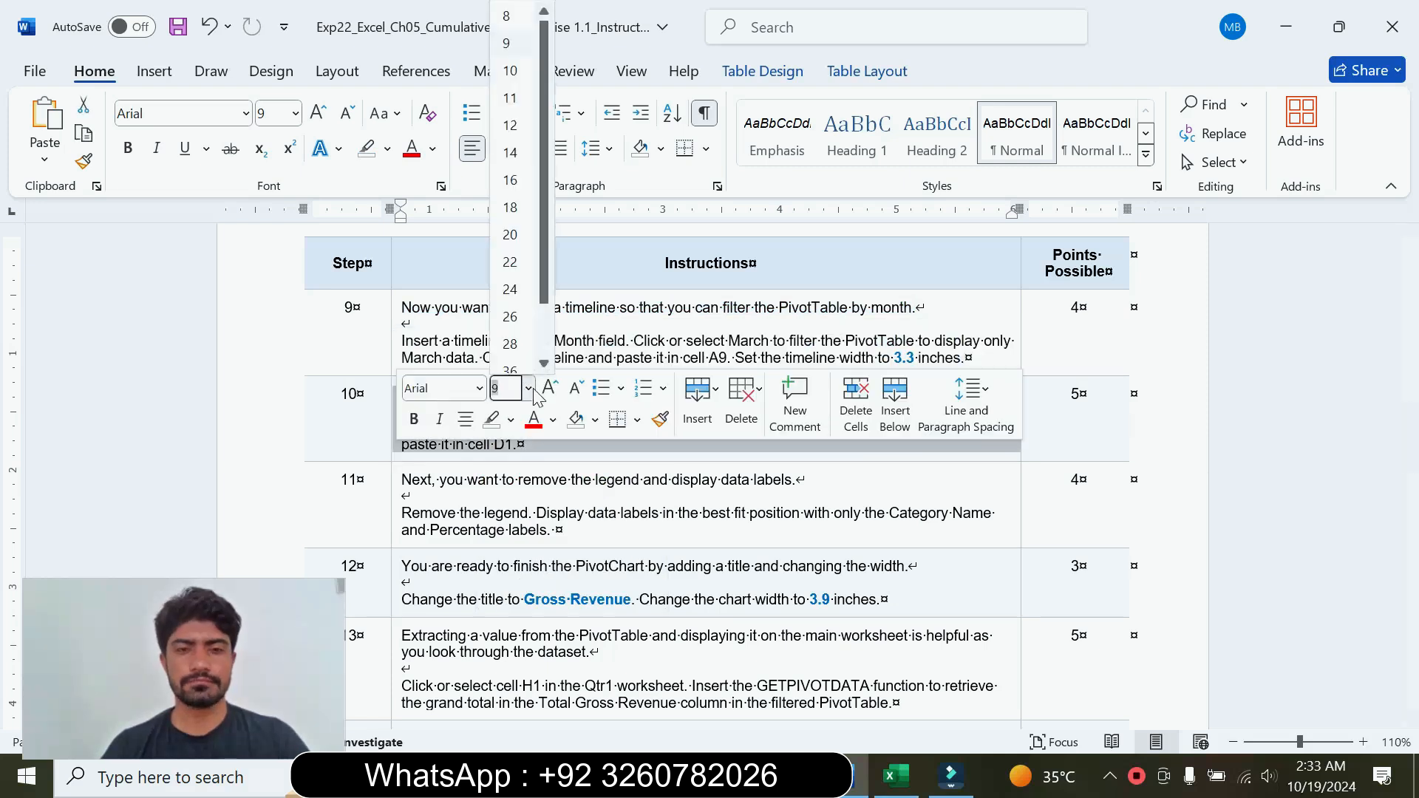
click(510, 152)
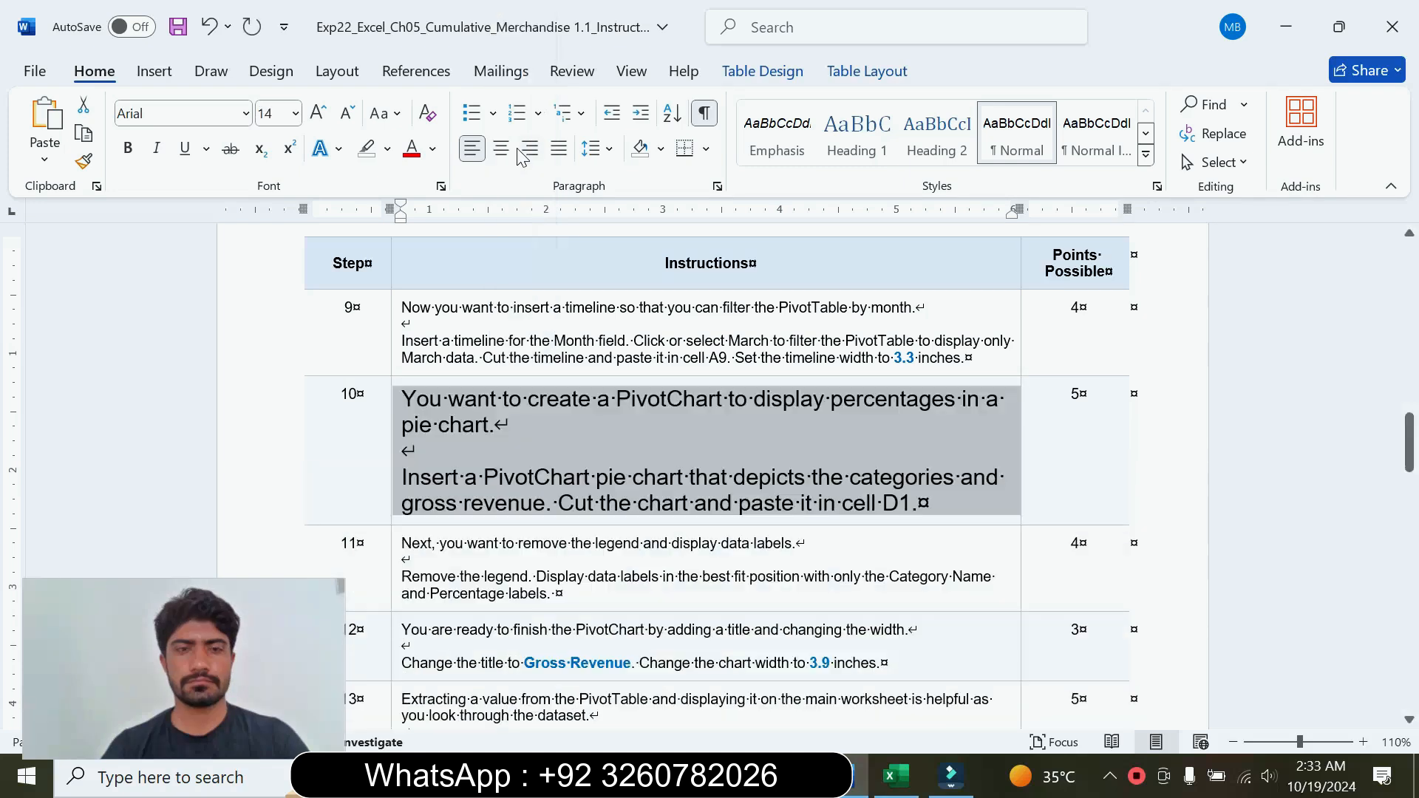
click(387, 148)
click(426, 215)
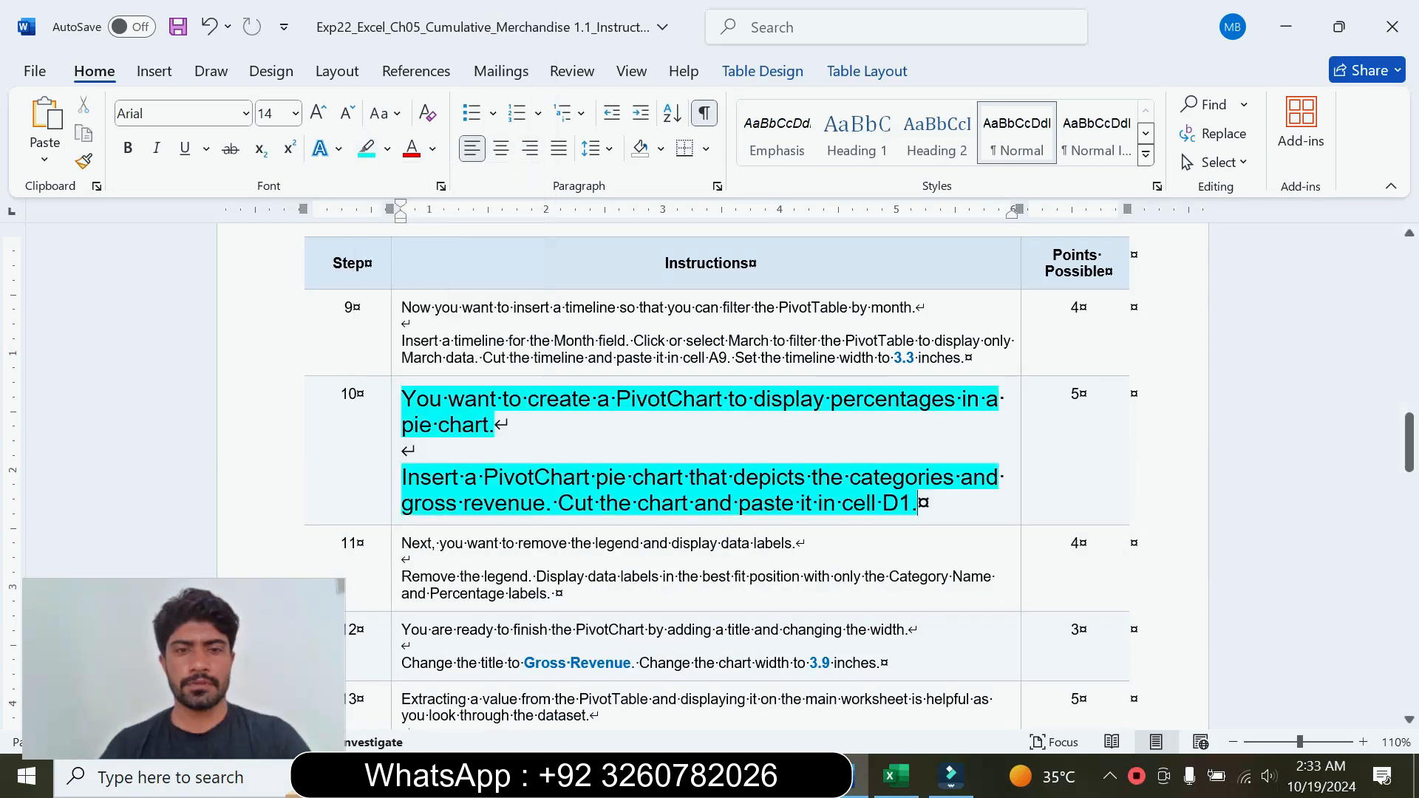
drag(402, 400, 491, 433)
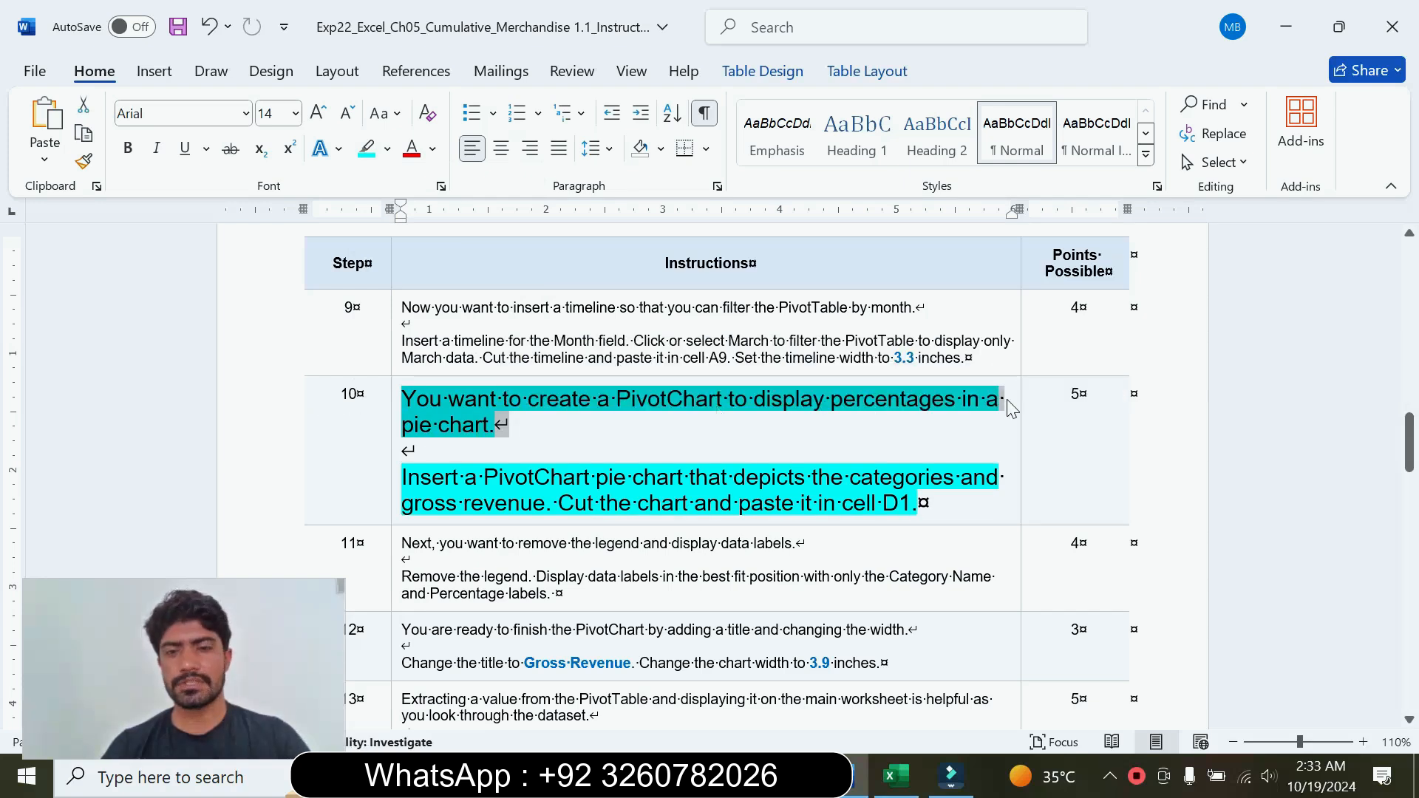
drag(418, 479, 909, 498)
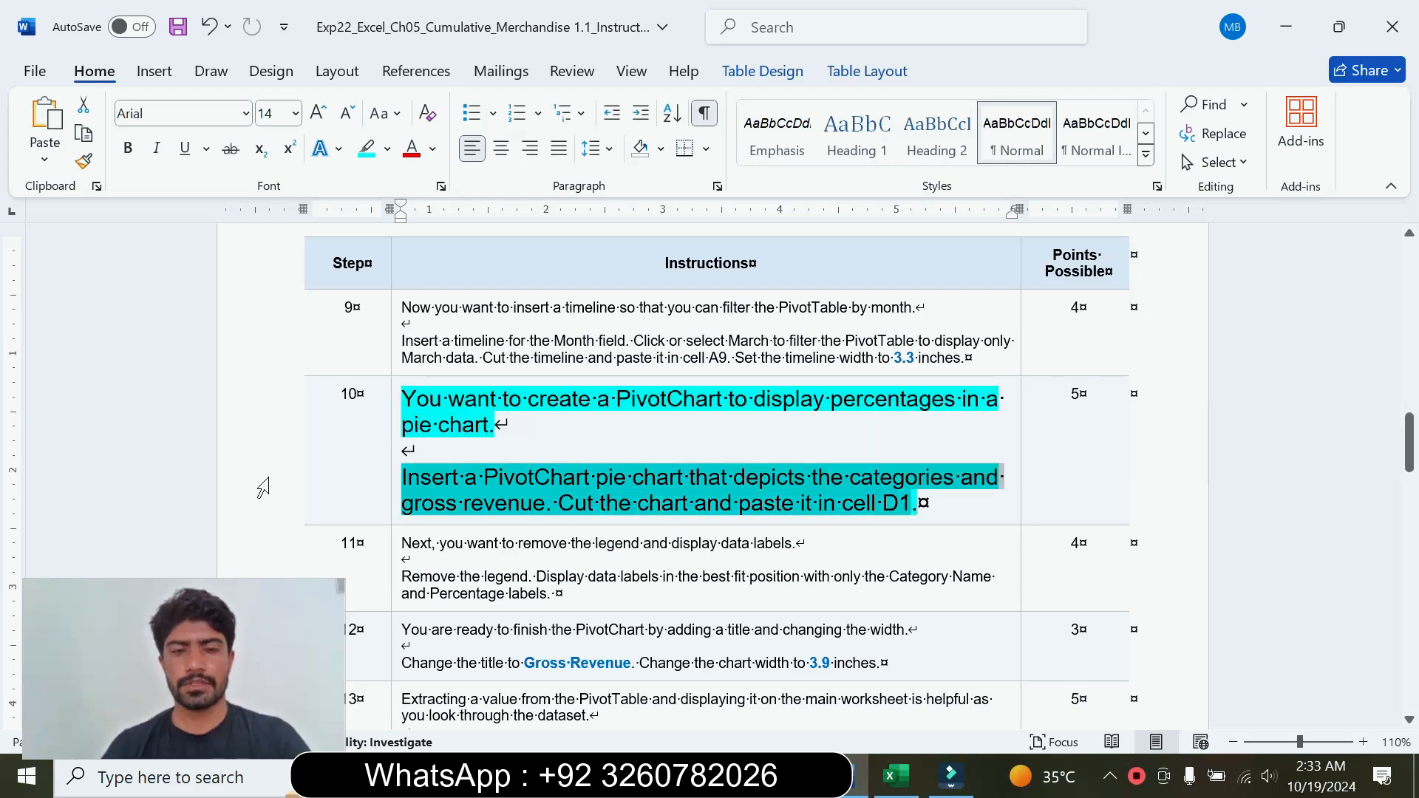
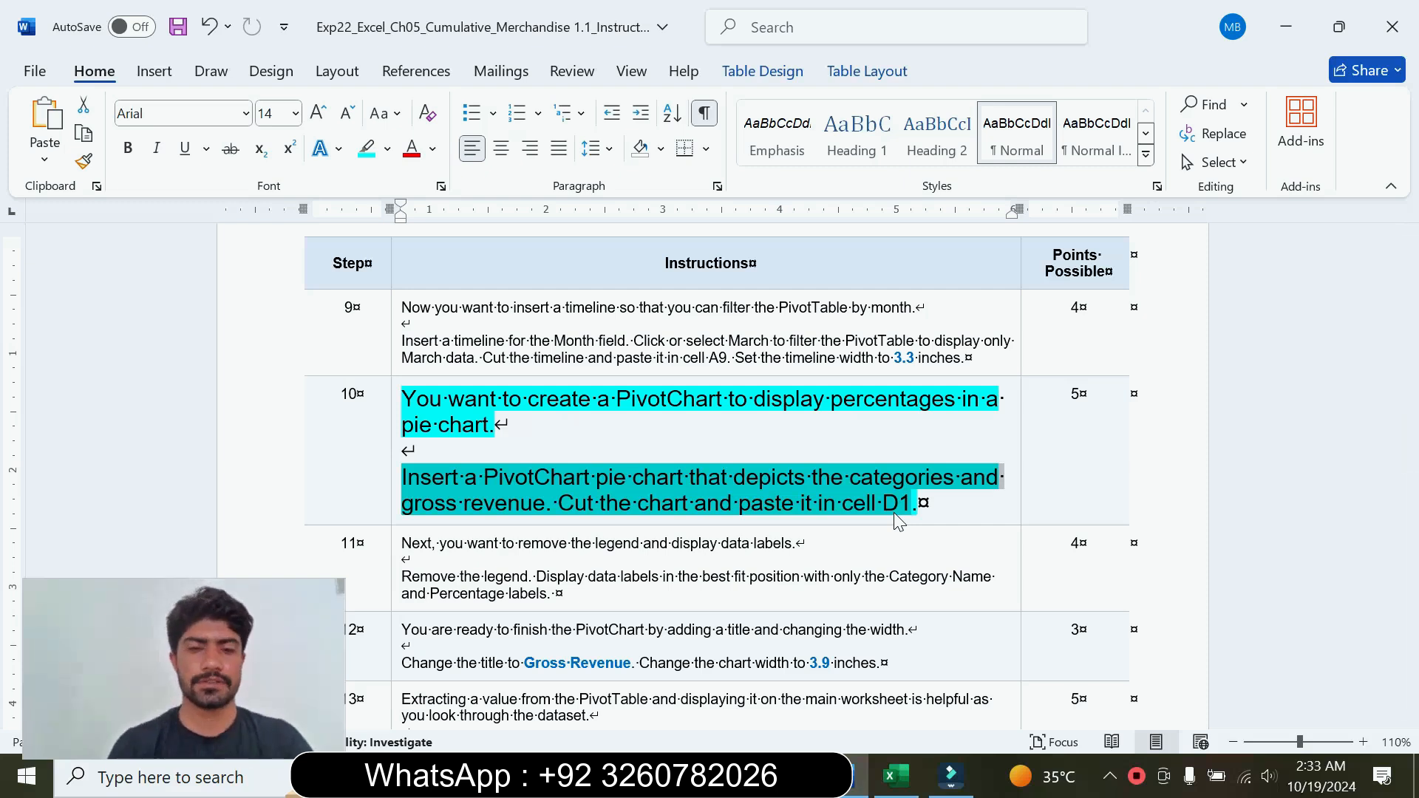
Step: Switch to Excel and insert a pie PivotChart from the PivotTable, checking the chart requirements in step 10 in Word
click(893, 776)
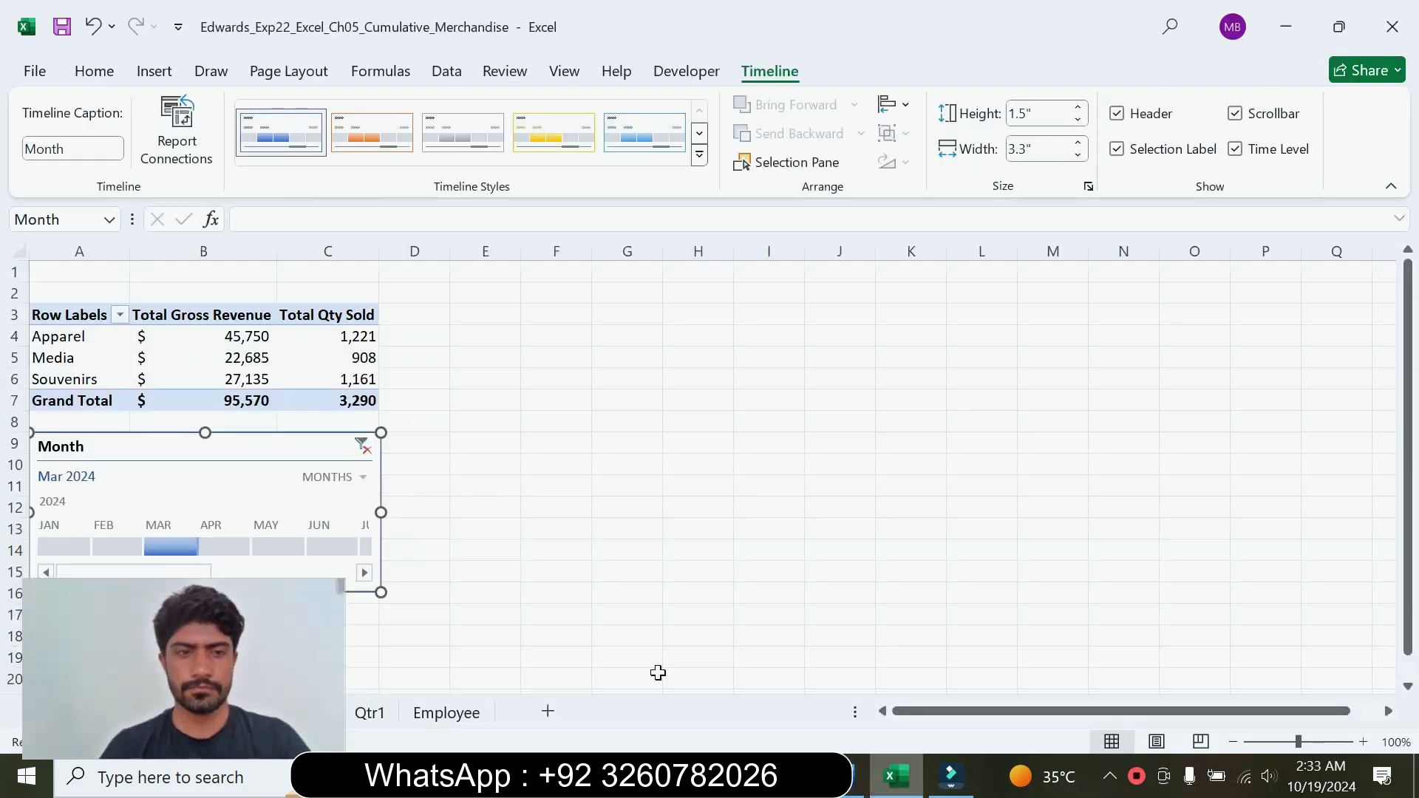
click(204, 354)
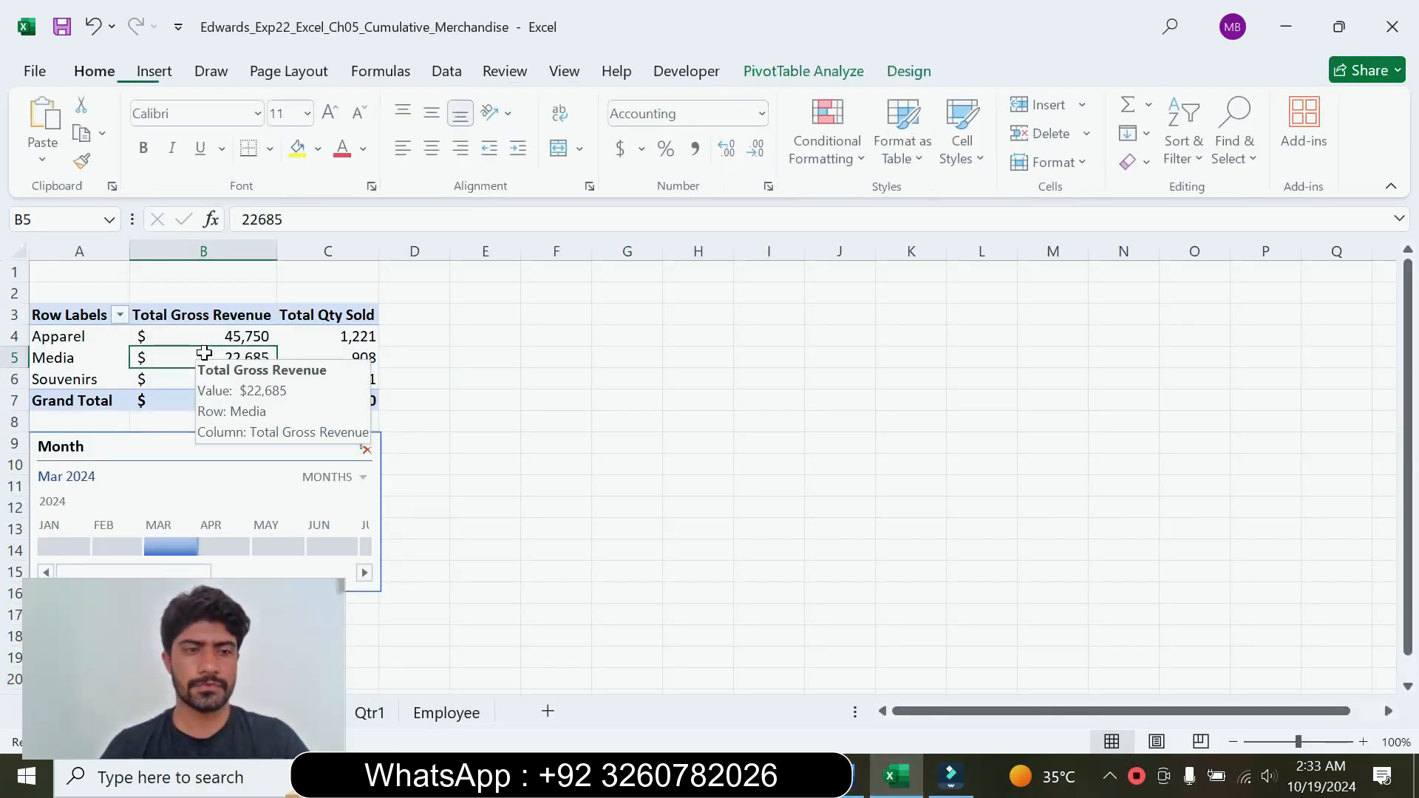
click(151, 74)
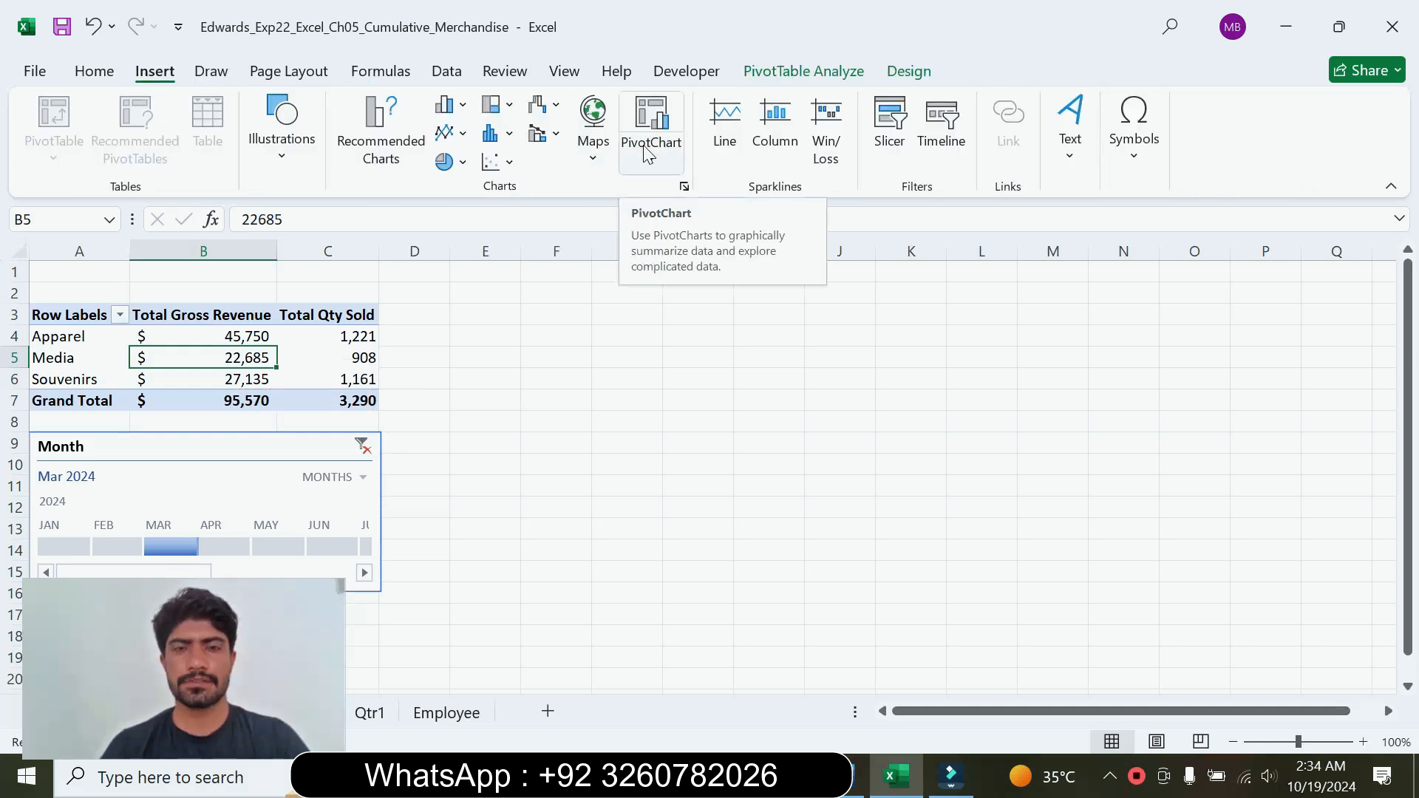
click(843, 777)
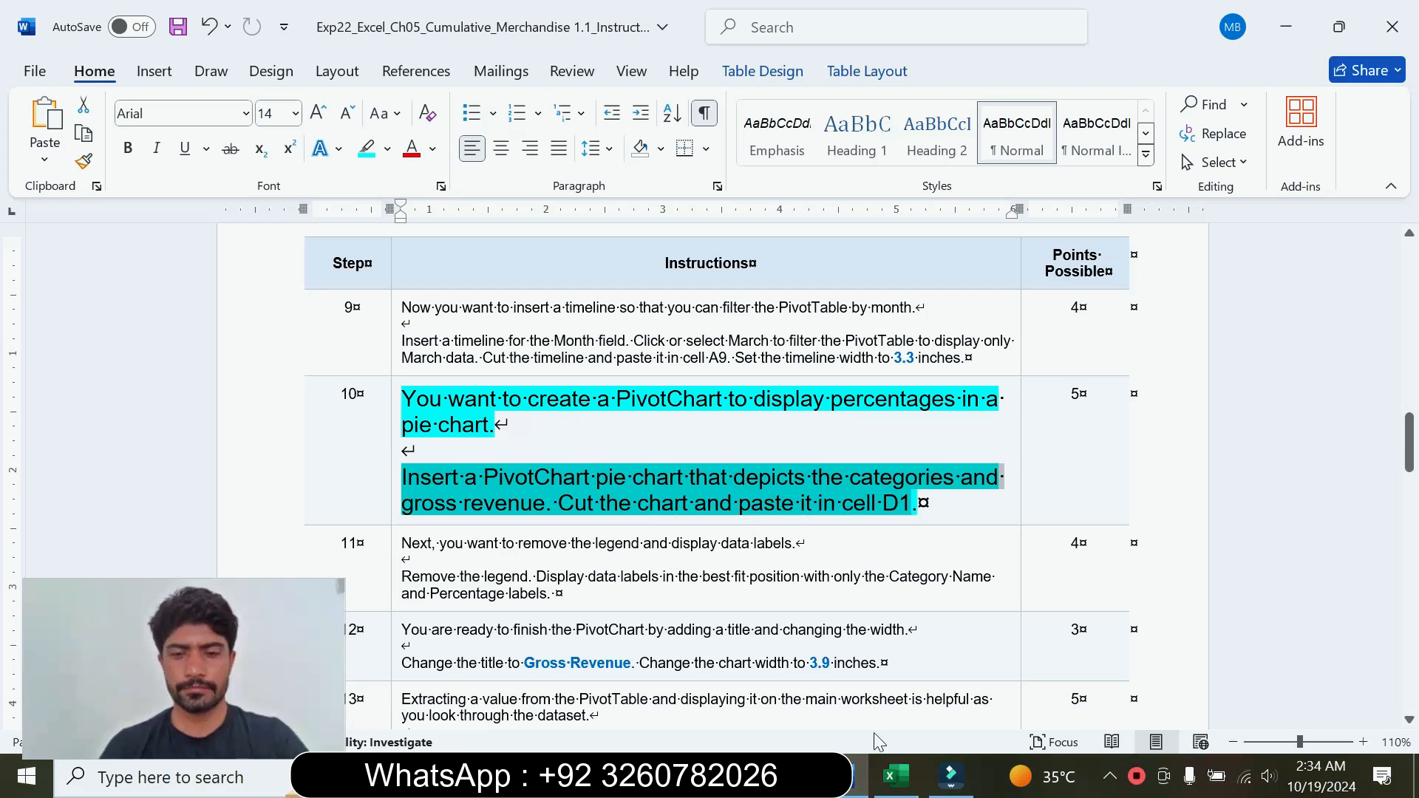
click(896, 776)
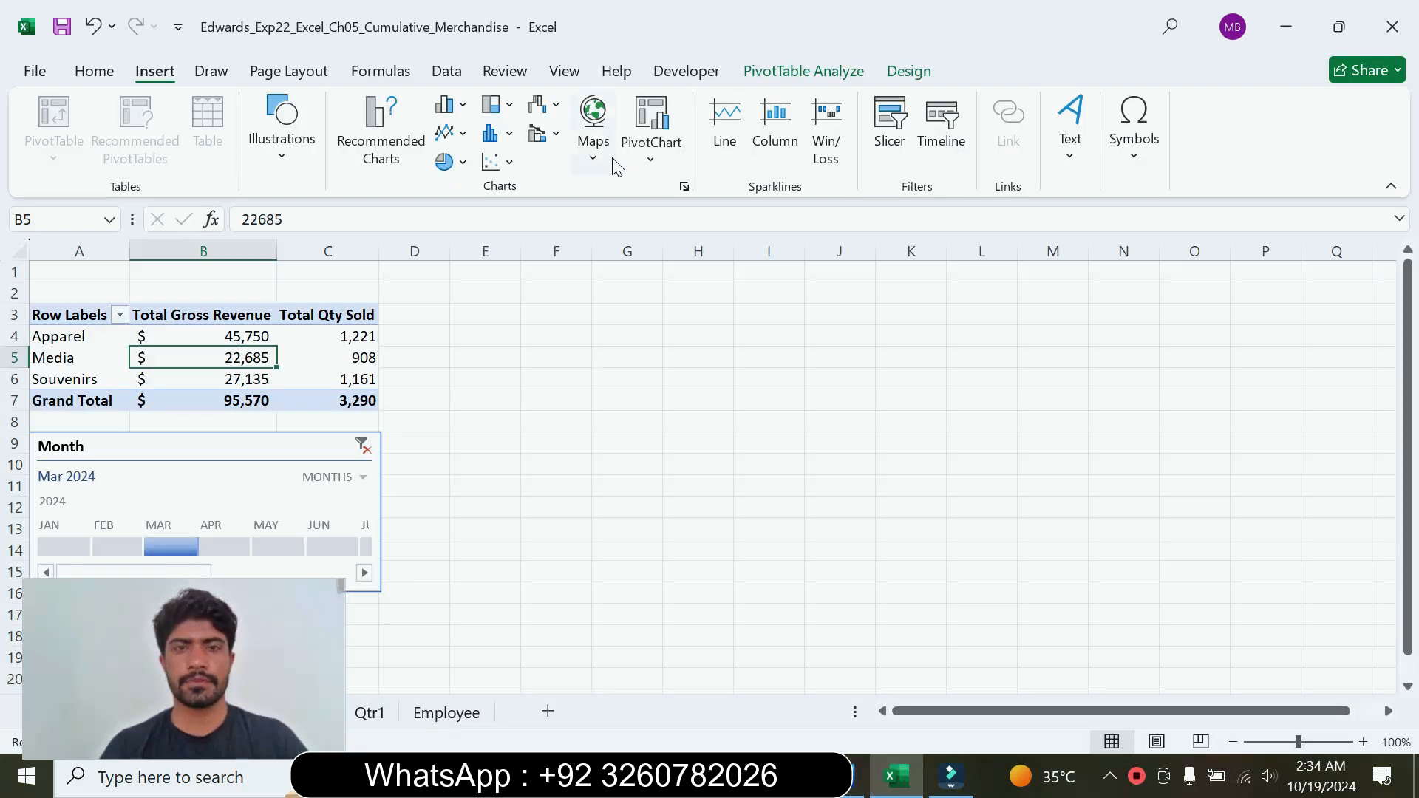
click(651, 159)
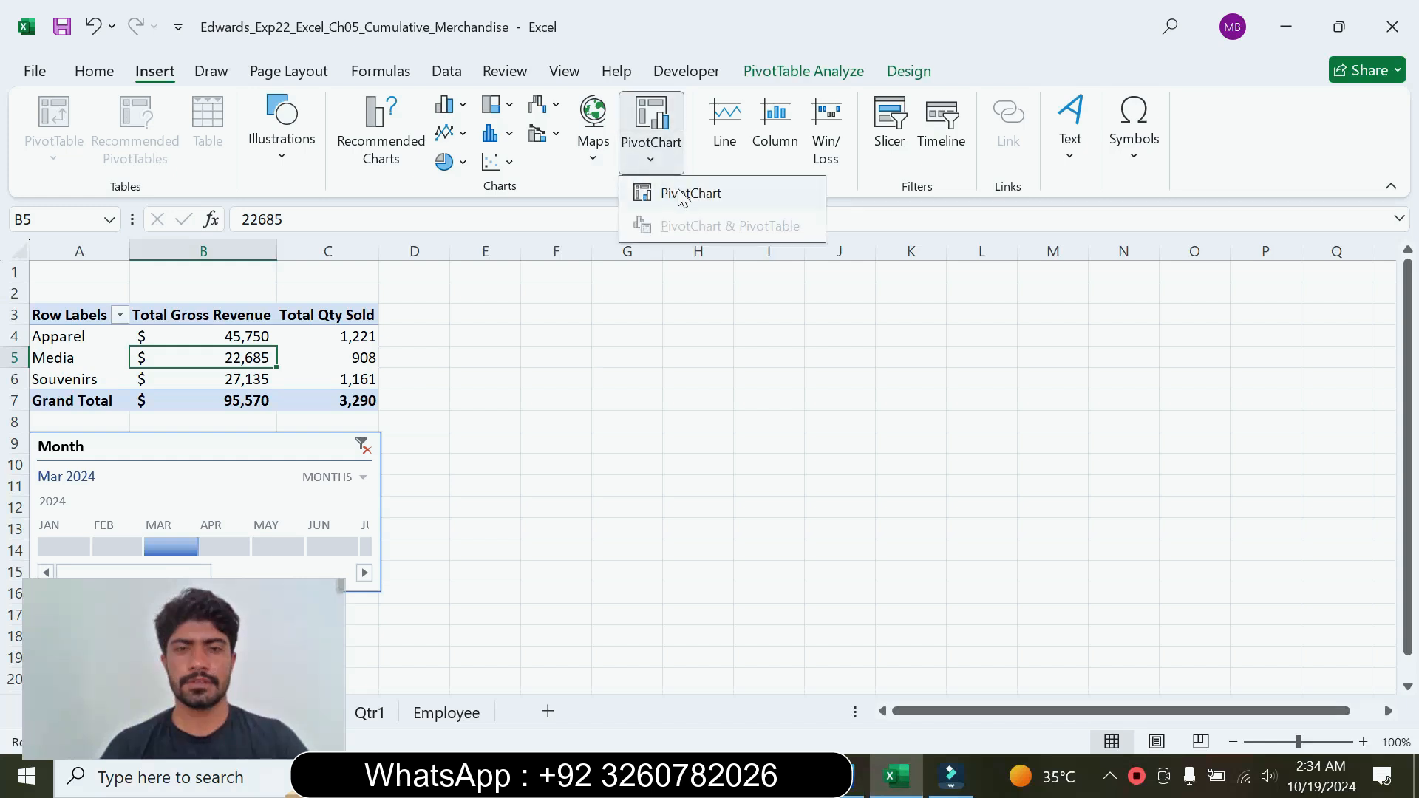
click(671, 190)
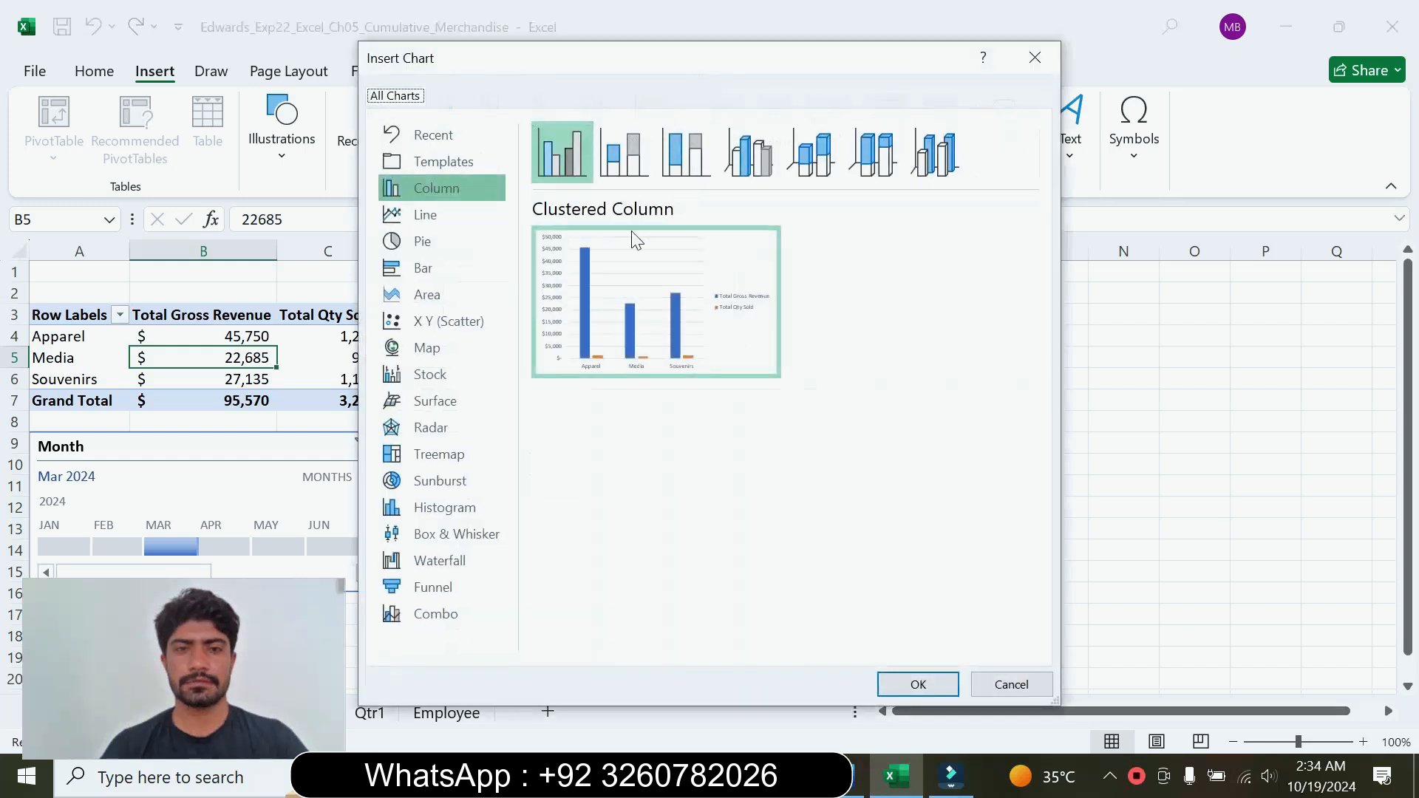
click(450, 238)
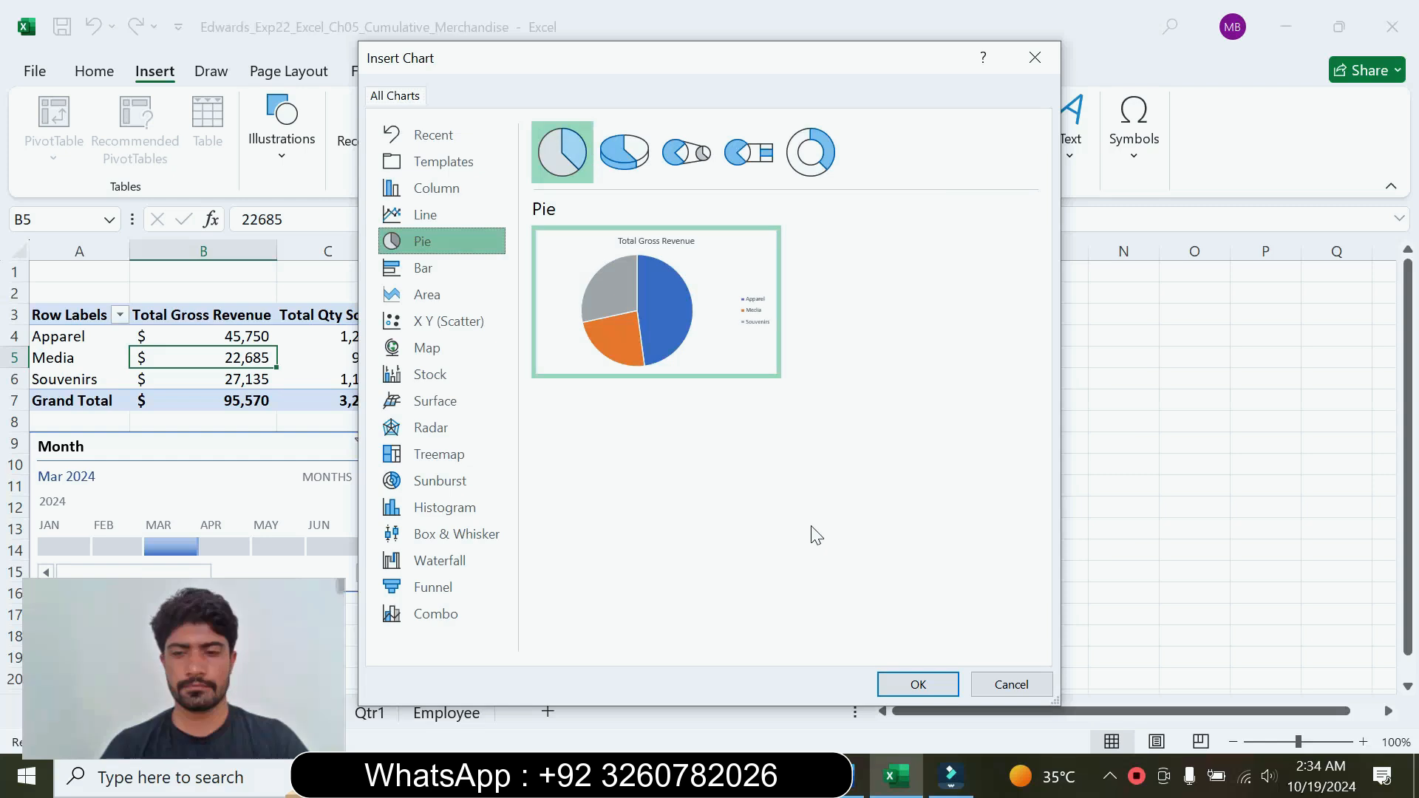
click(850, 777)
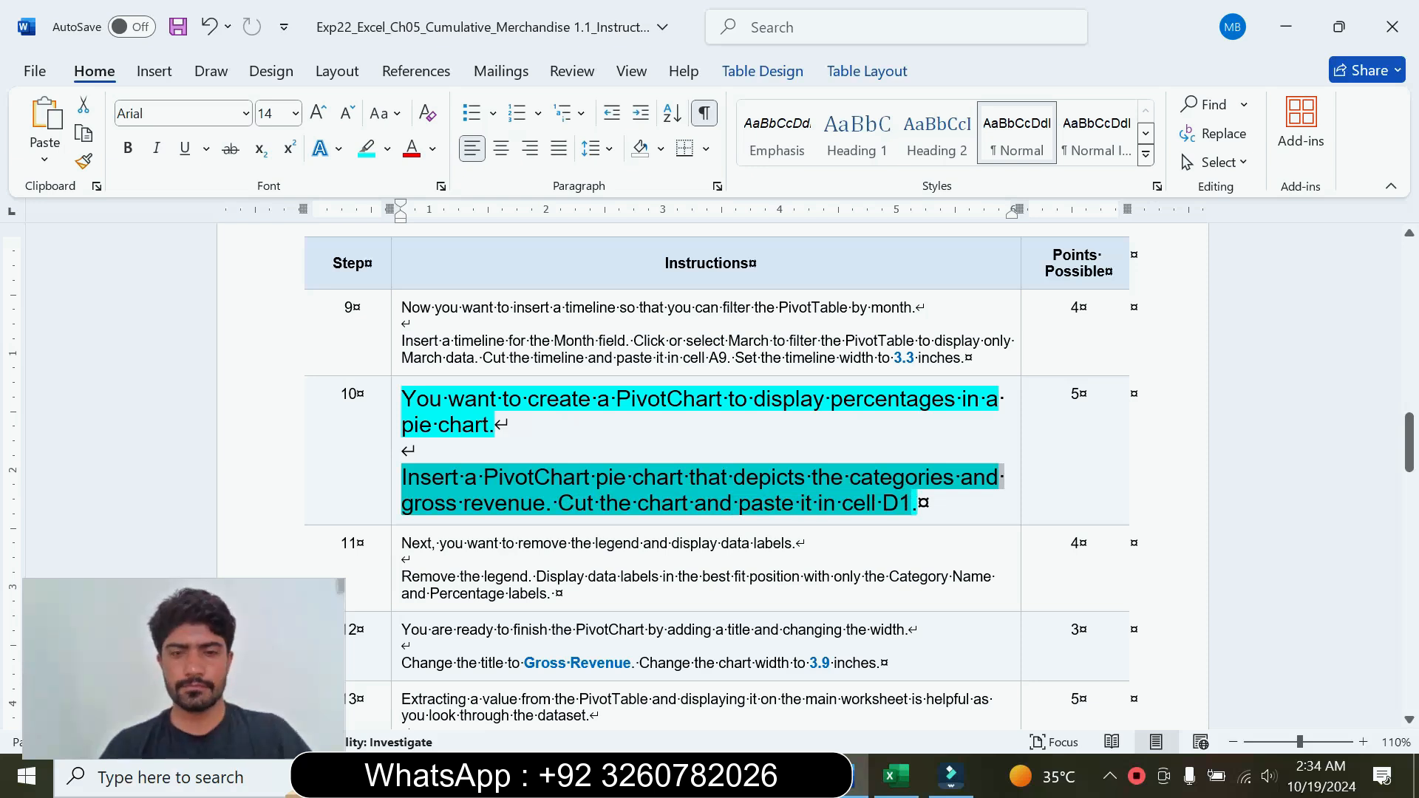
click(896, 776)
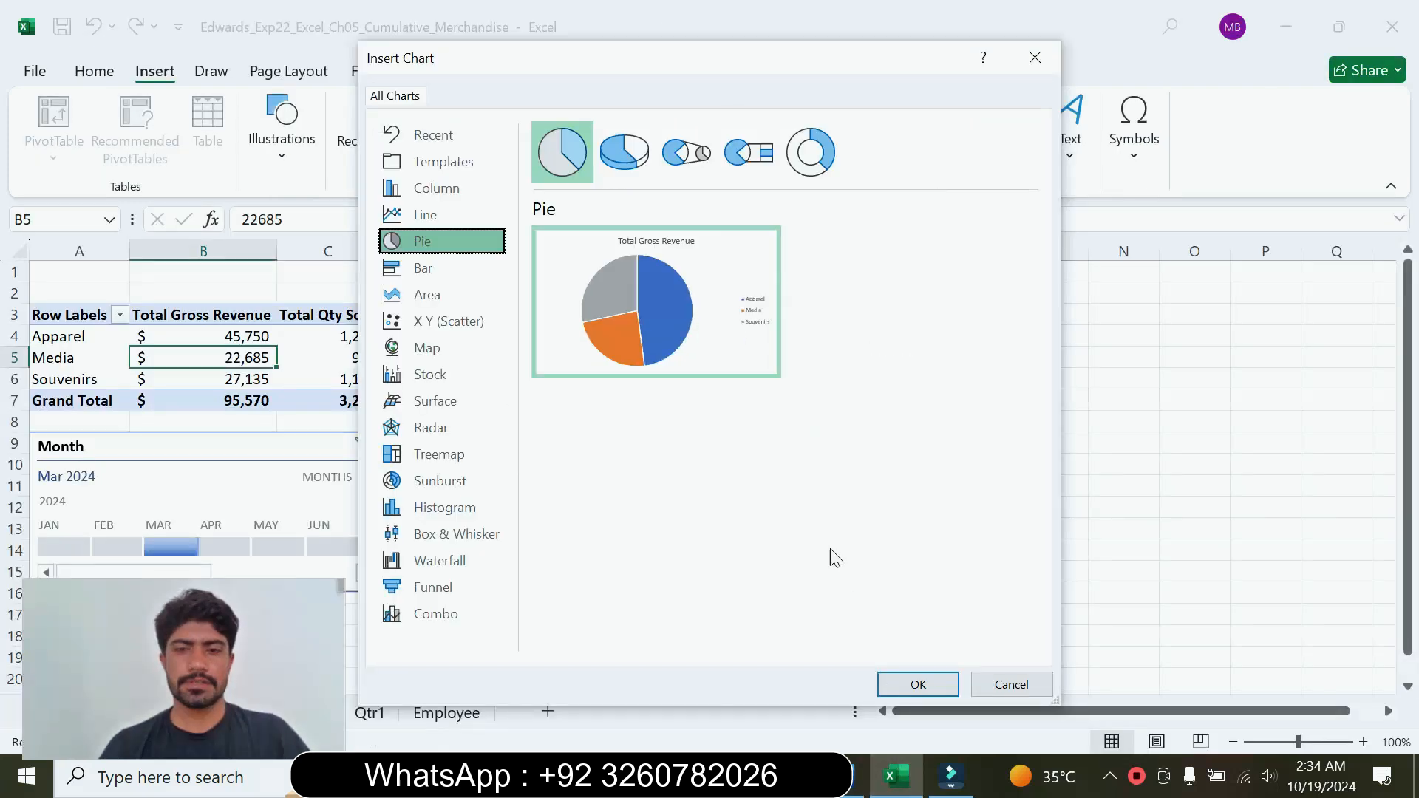
click(914, 682)
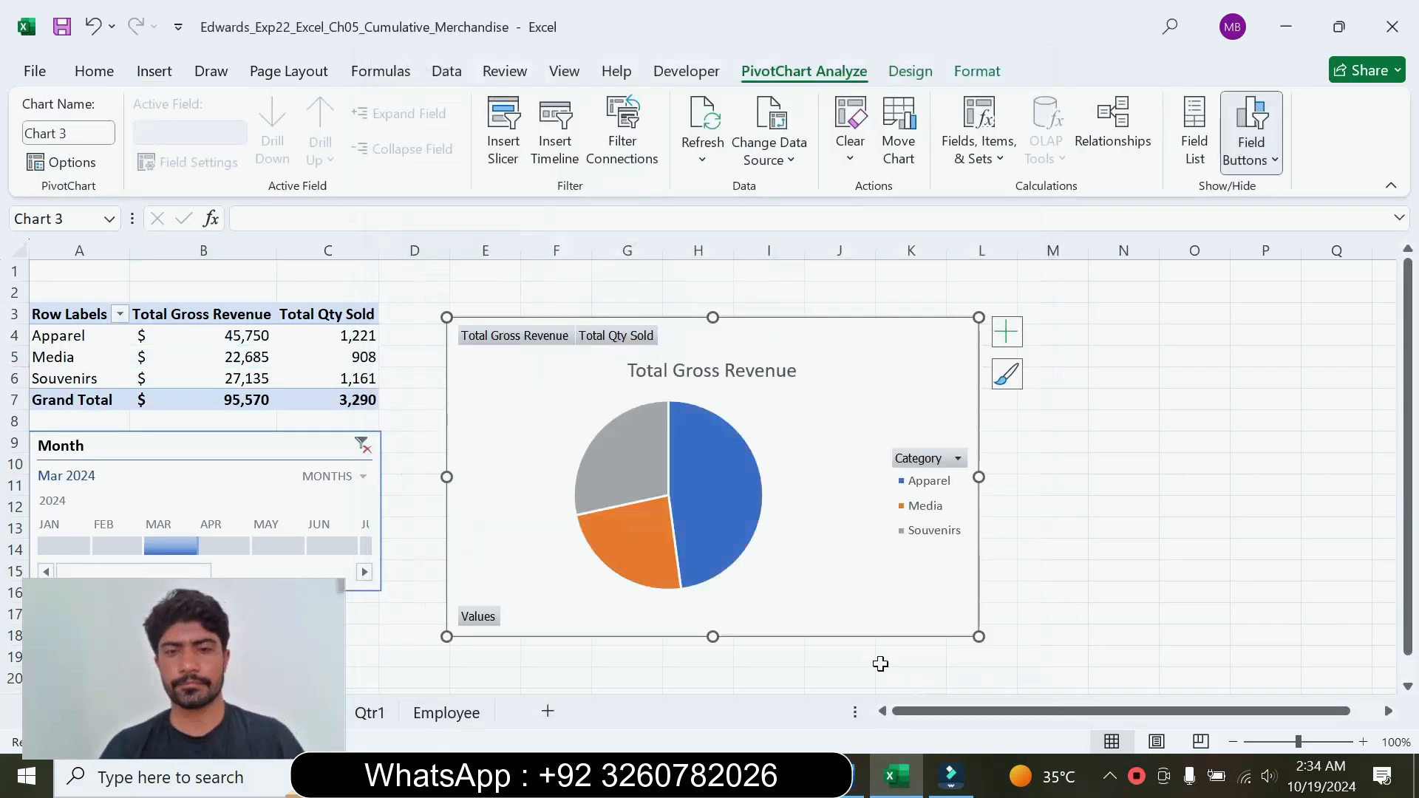
Step: Check the placement in step 10 in Word, then cut the pie PivotChart in Excel and paste it in cell D1
click(856, 776)
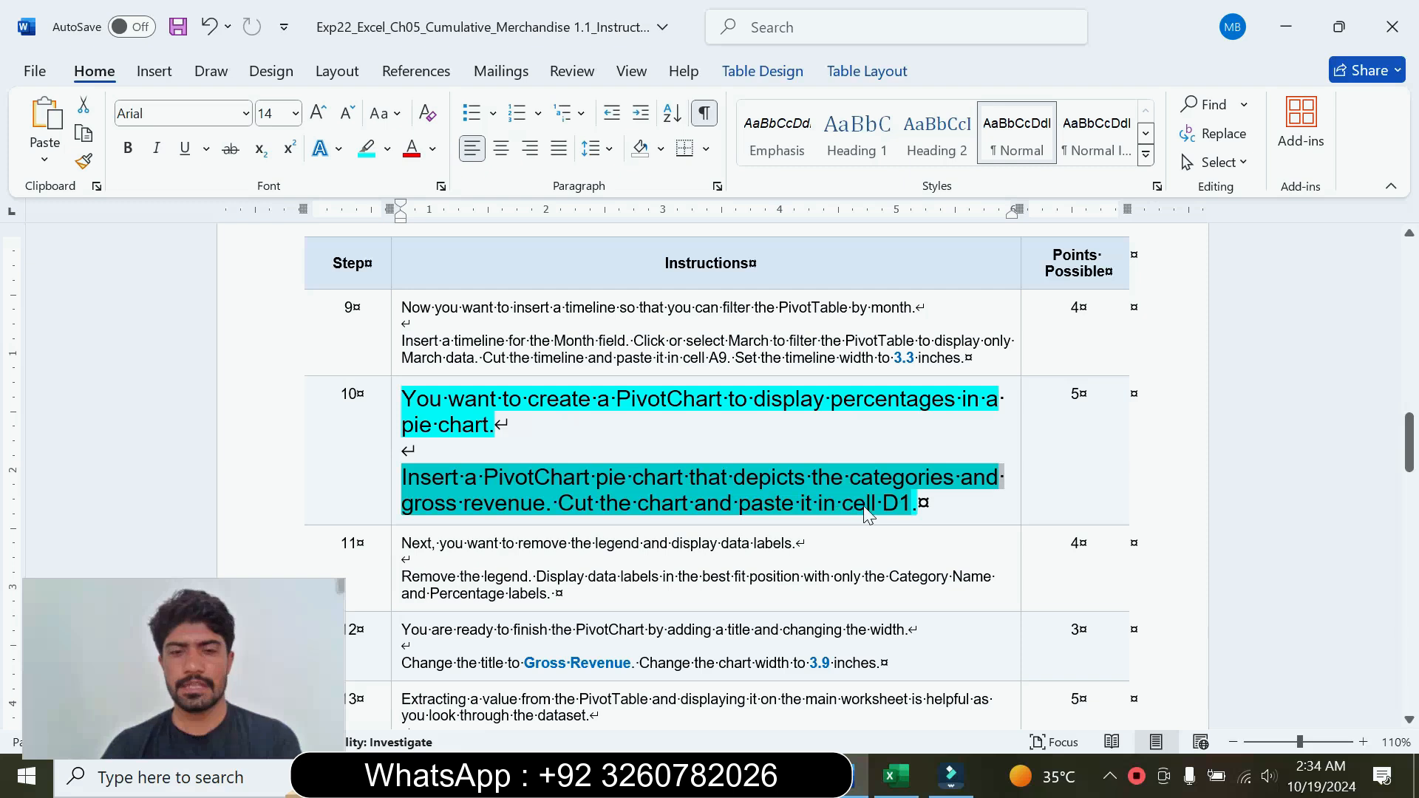
click(895, 777)
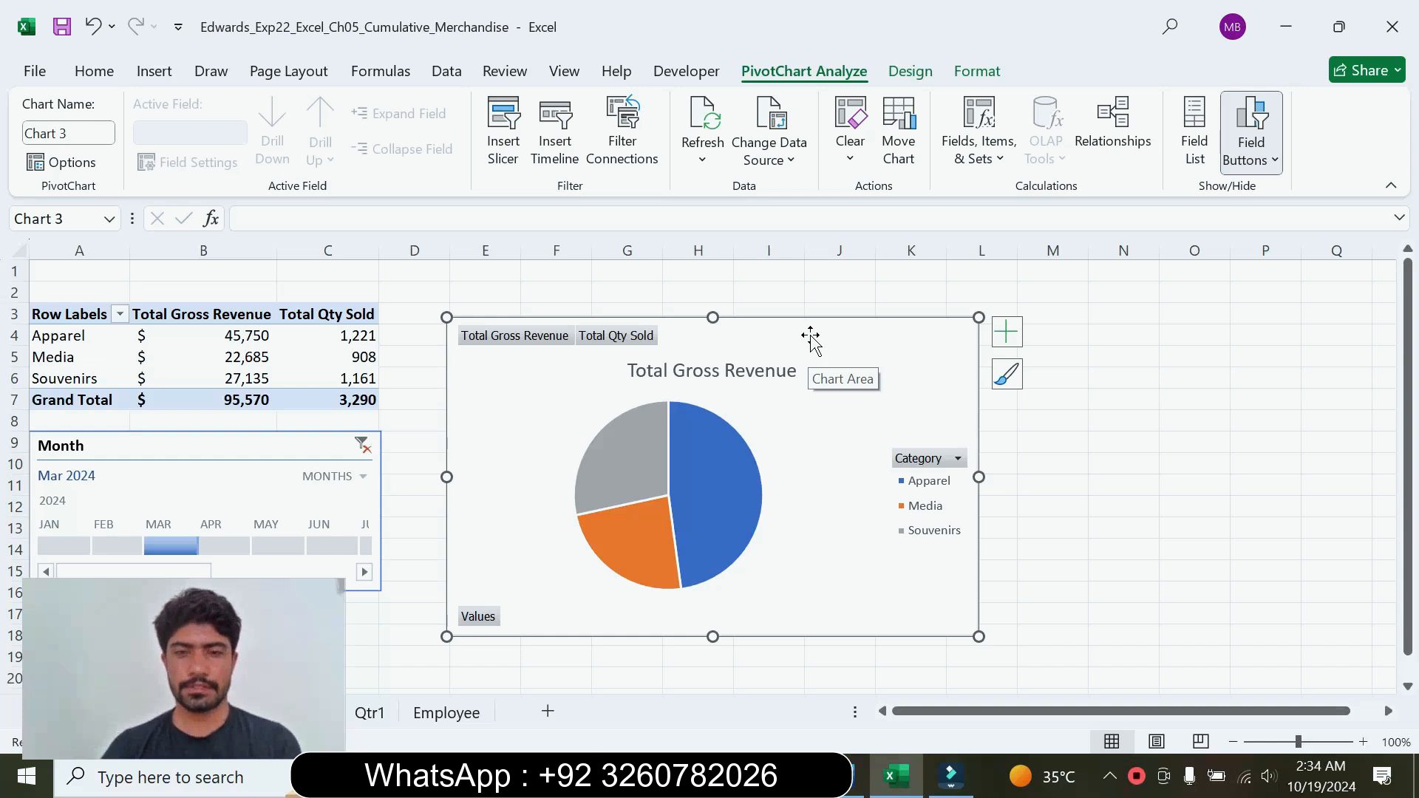
right_click(811, 339)
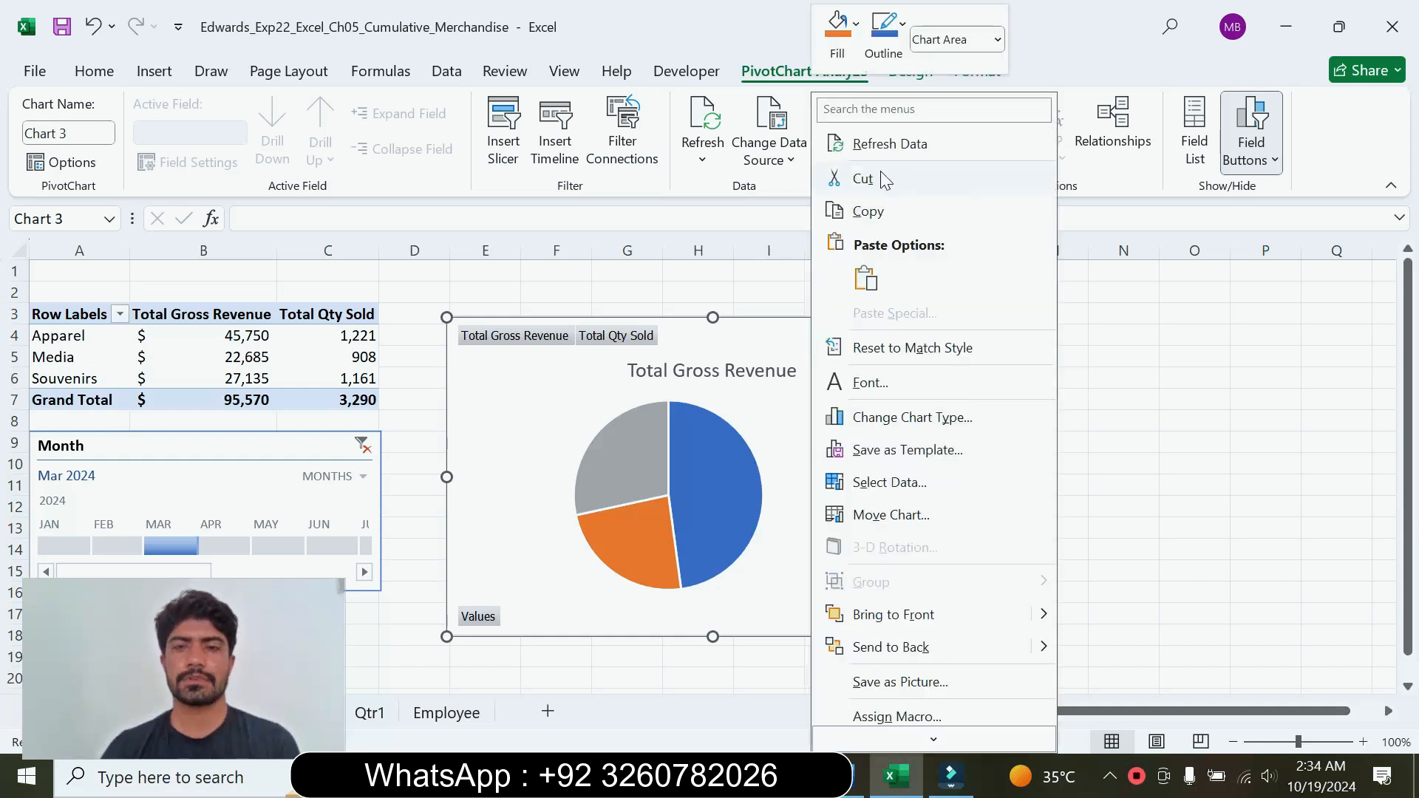
click(885, 179)
click(855, 776)
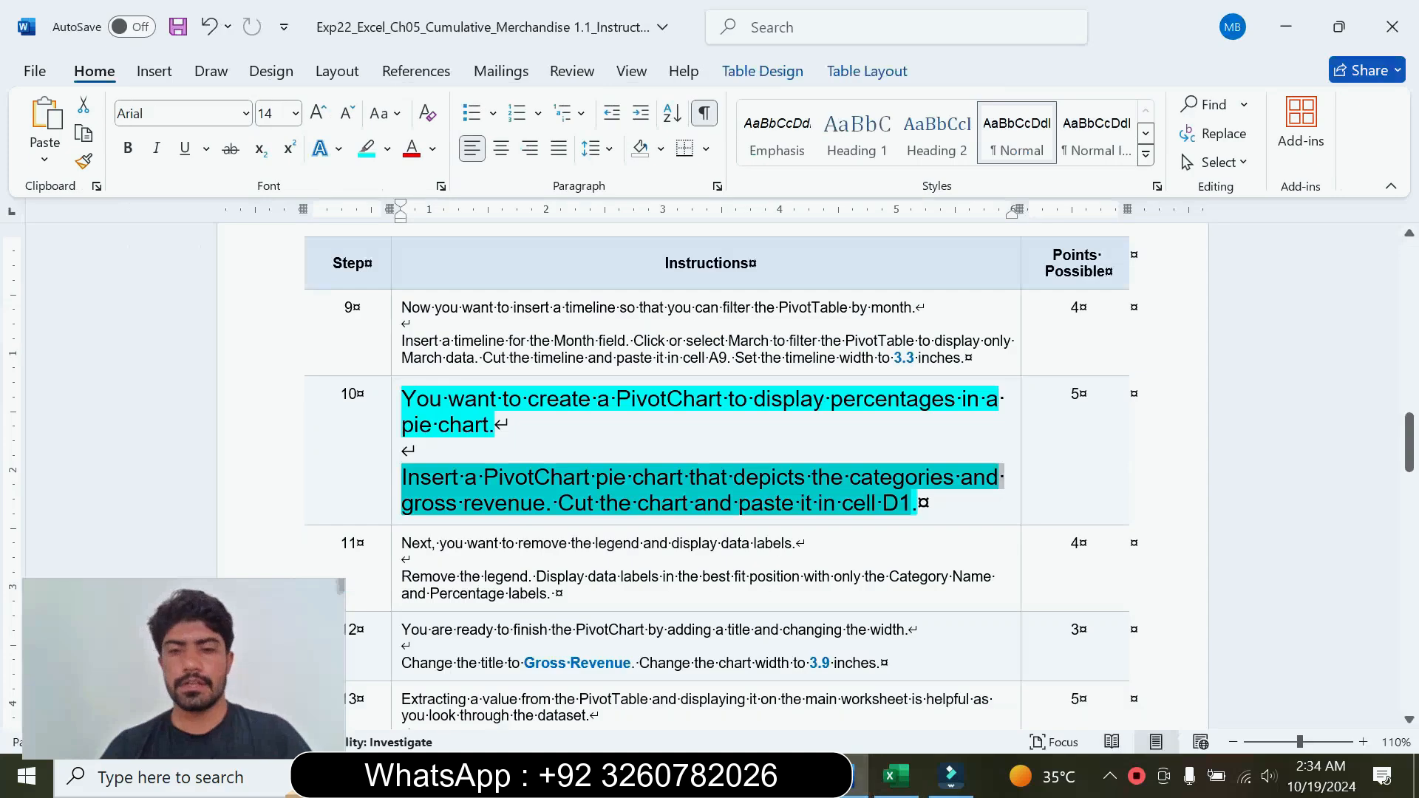
click(892, 777)
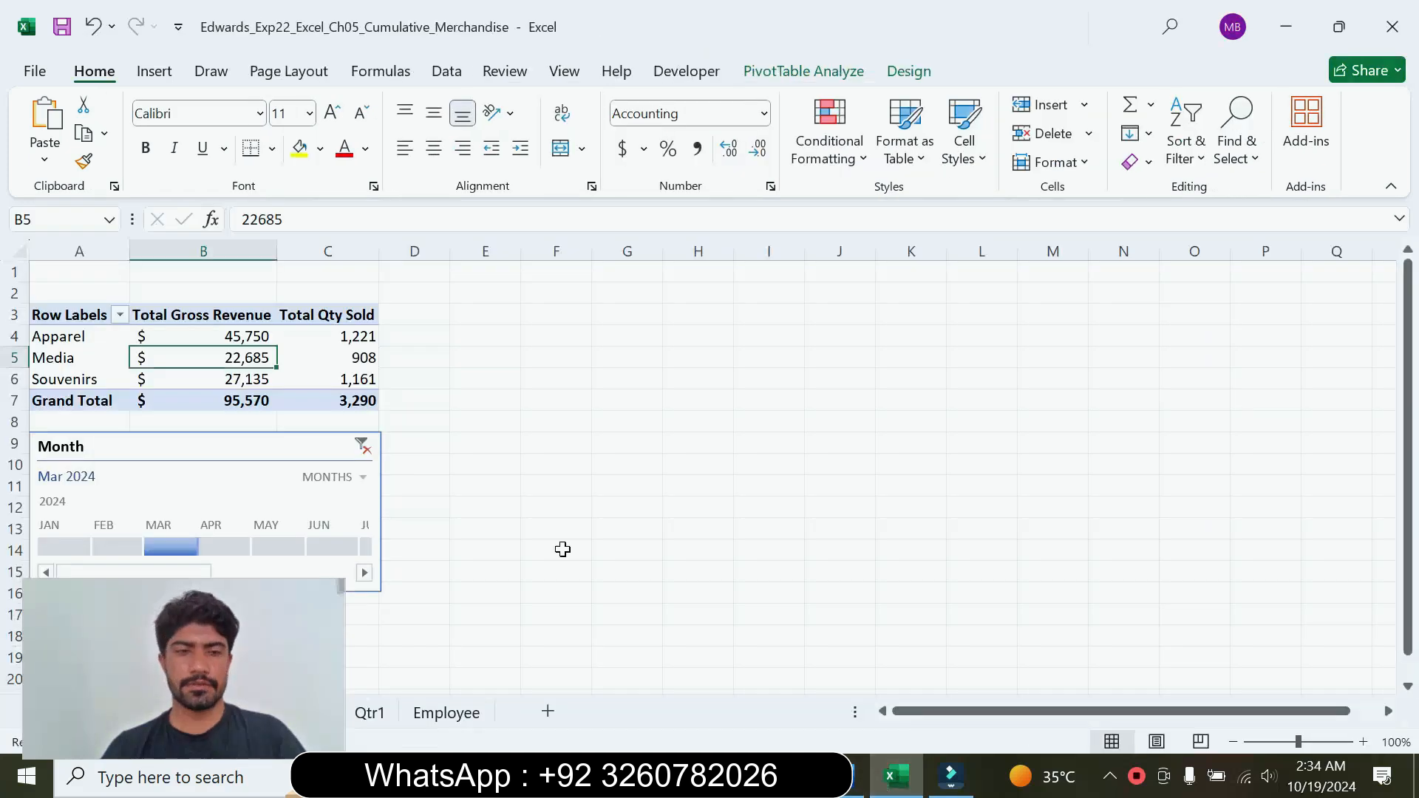
click(411, 277)
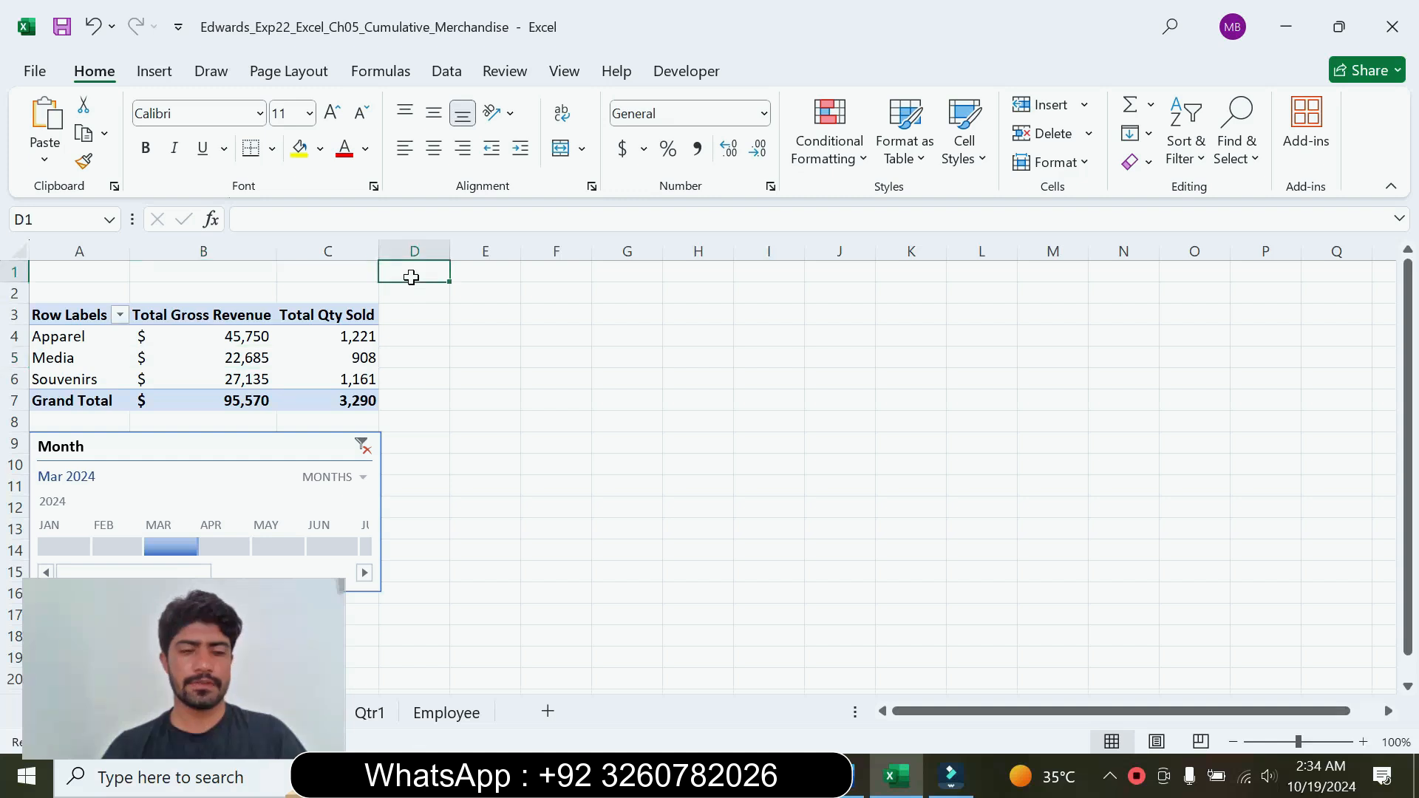
click(46, 126)
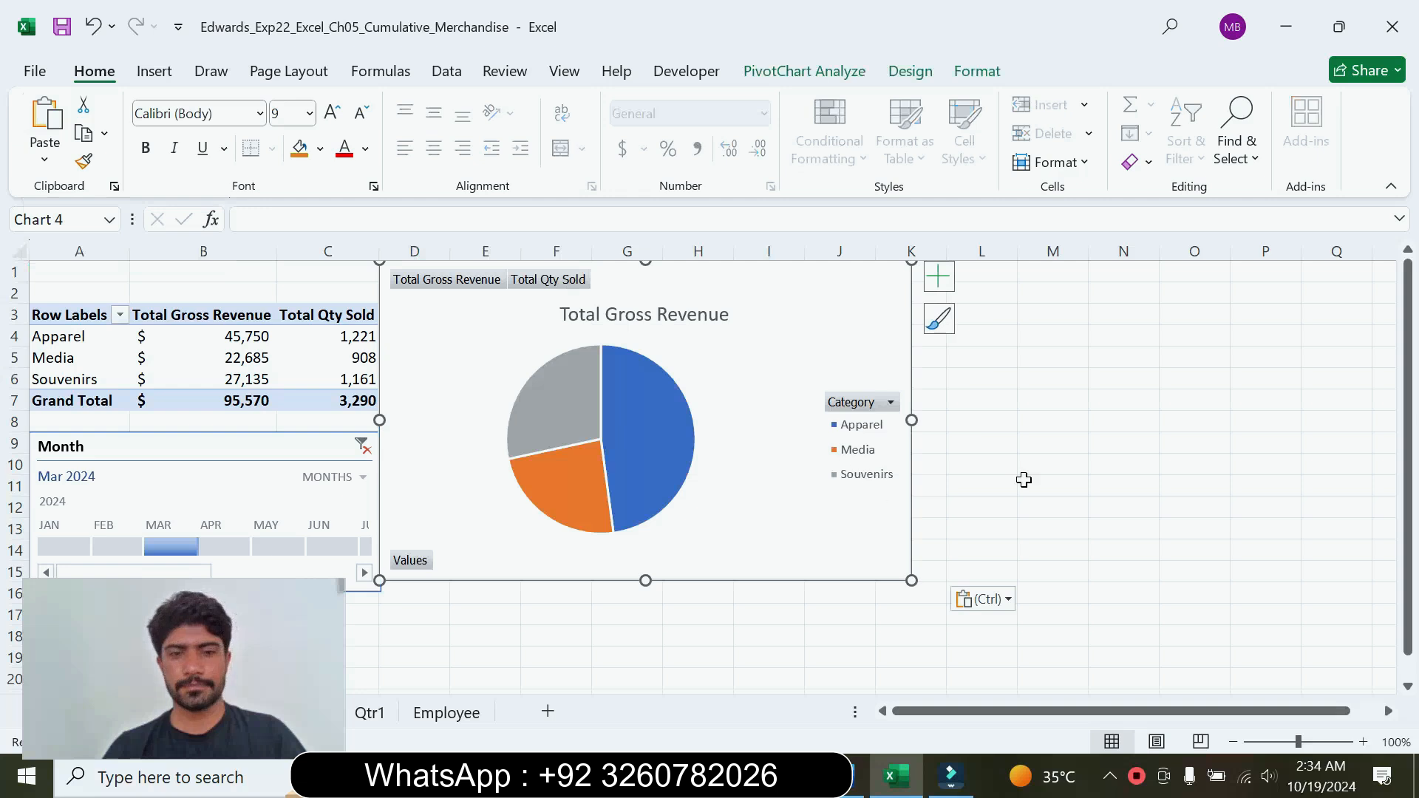
click(1028, 482)
Step: Switch to Word, return the step 10 instructions to font size 9 and remove their highlighting
click(859, 776)
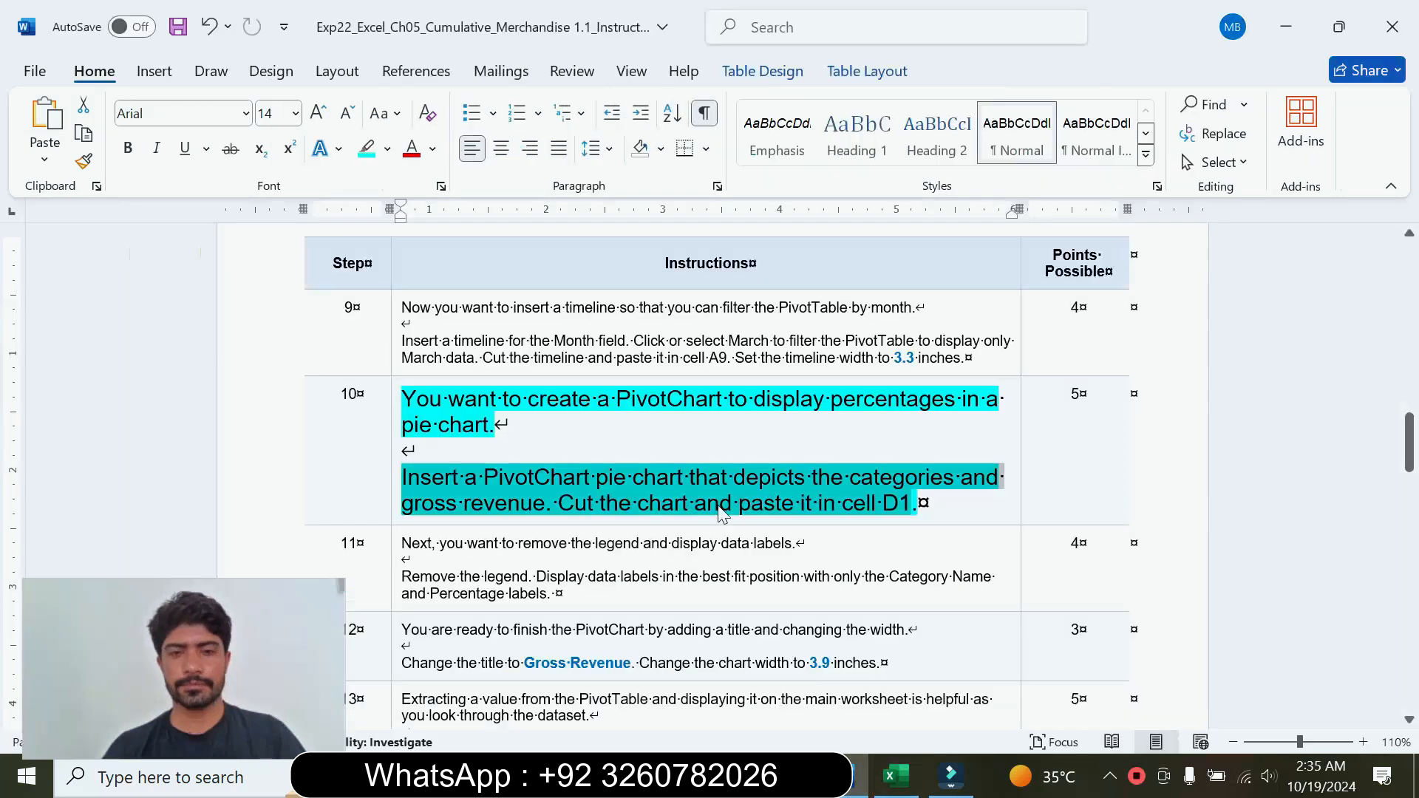
click(397, 464)
click(531, 393)
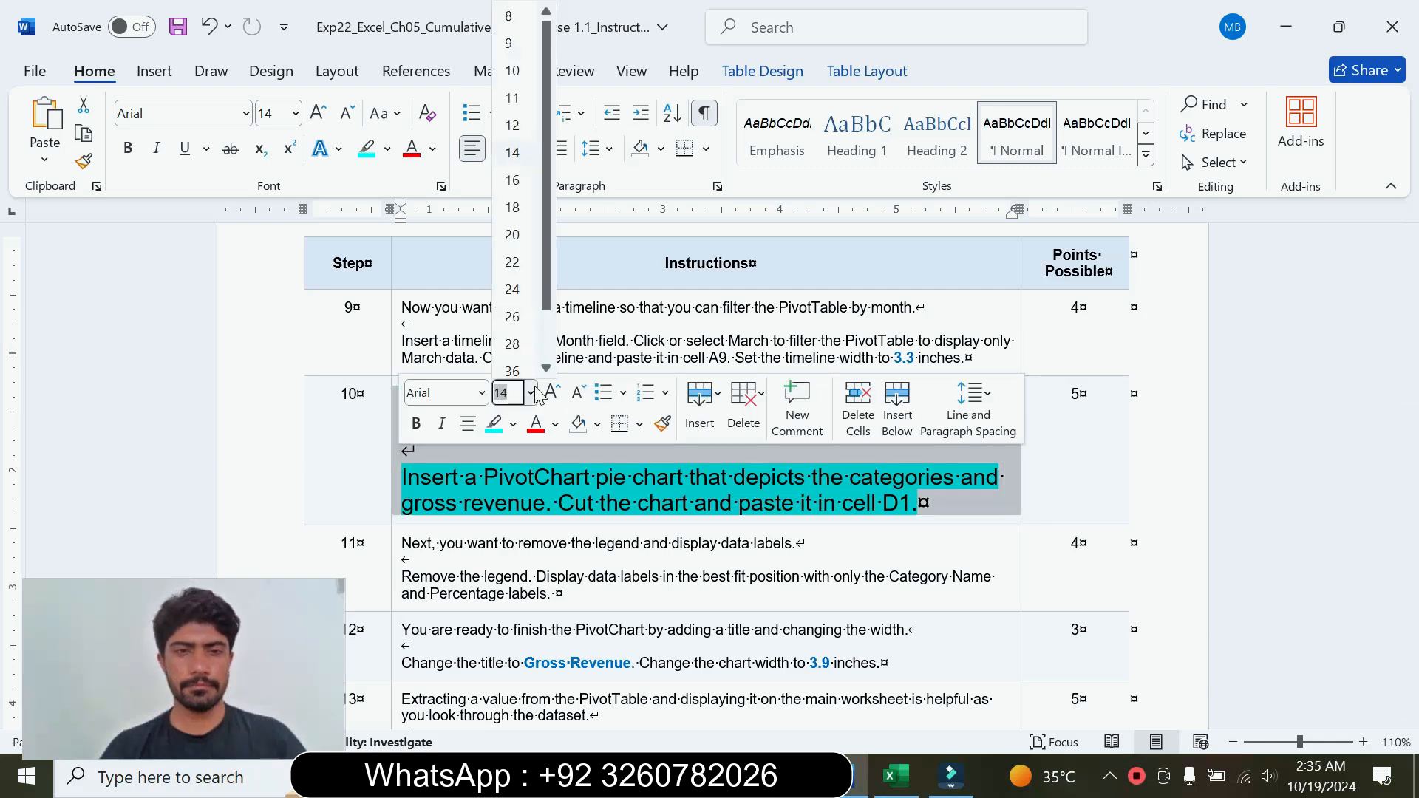
click(510, 43)
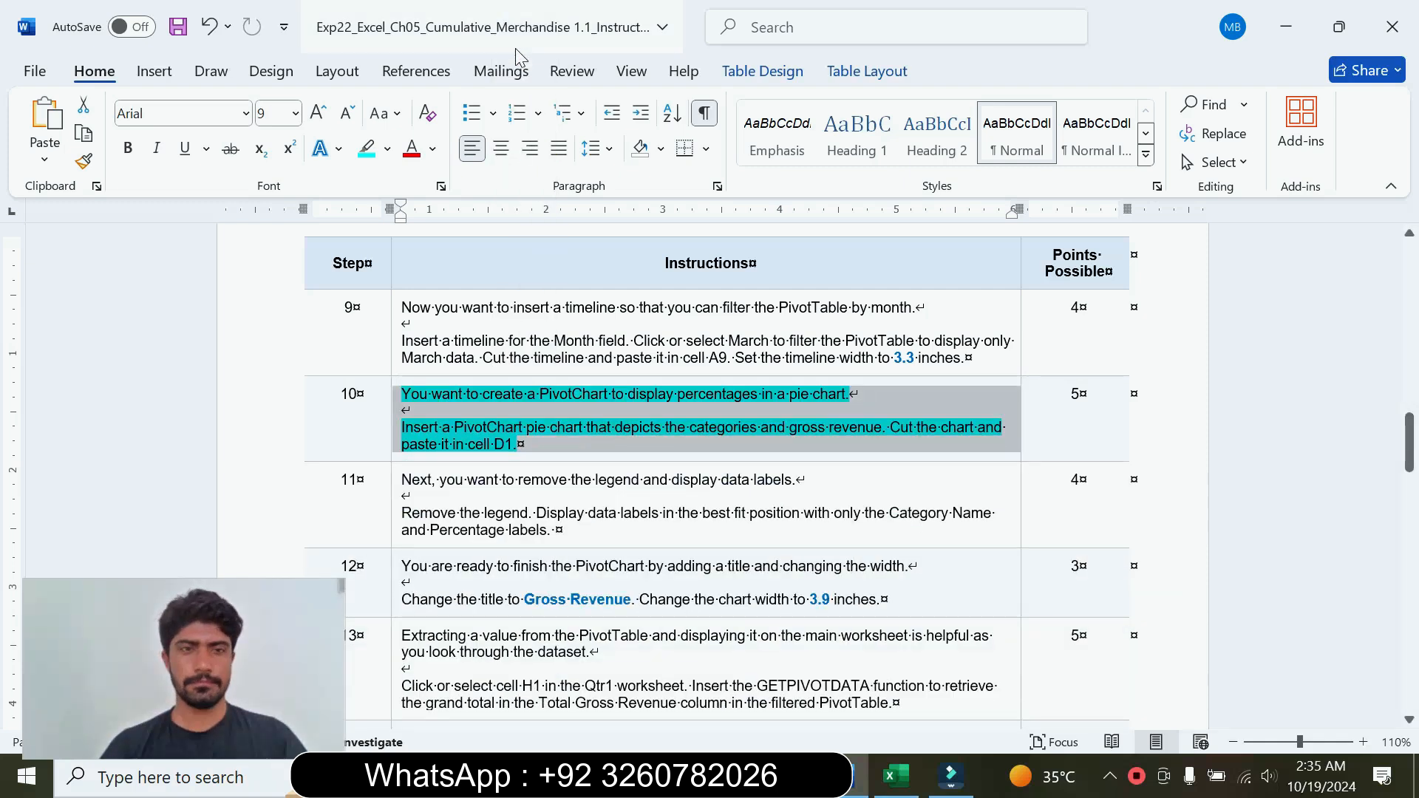
click(388, 149)
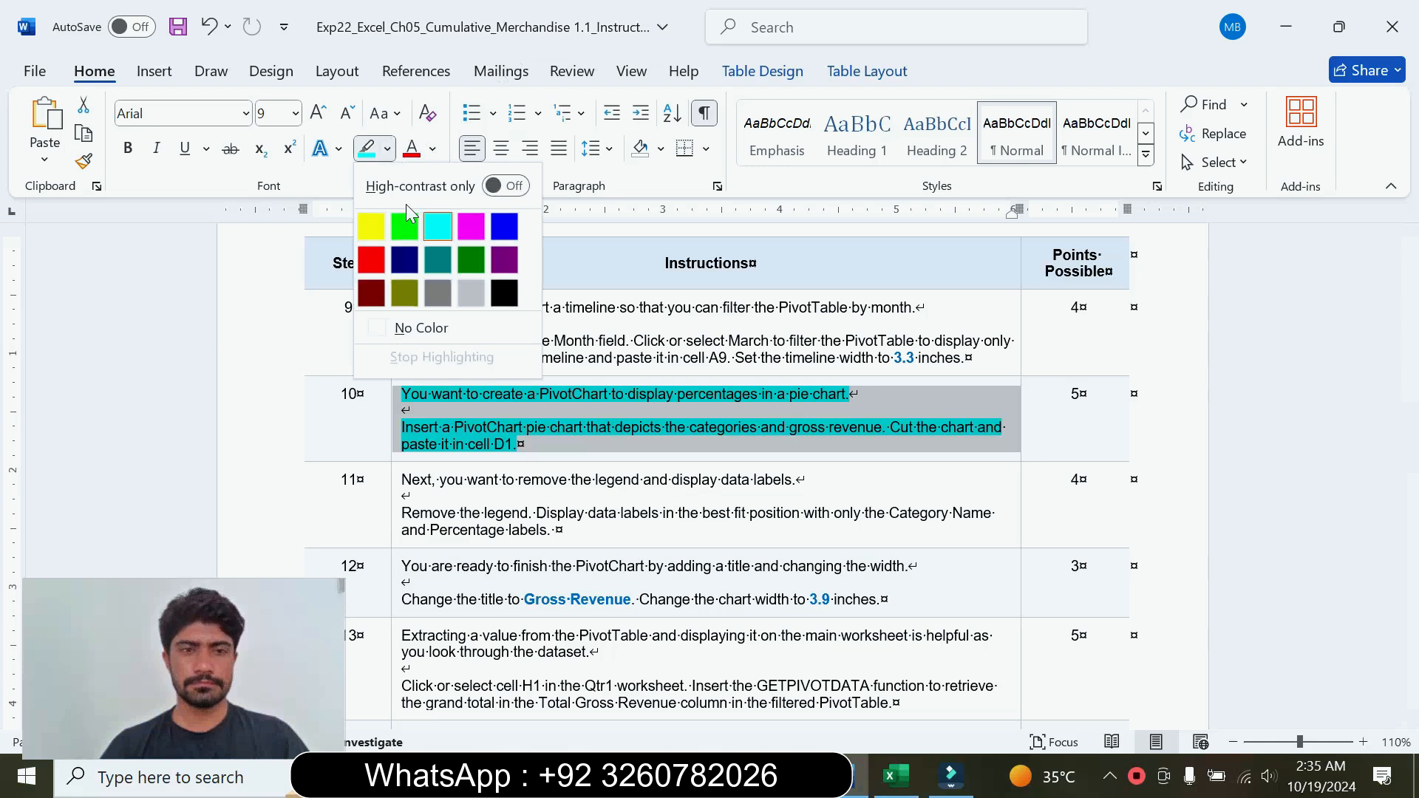
click(422, 327)
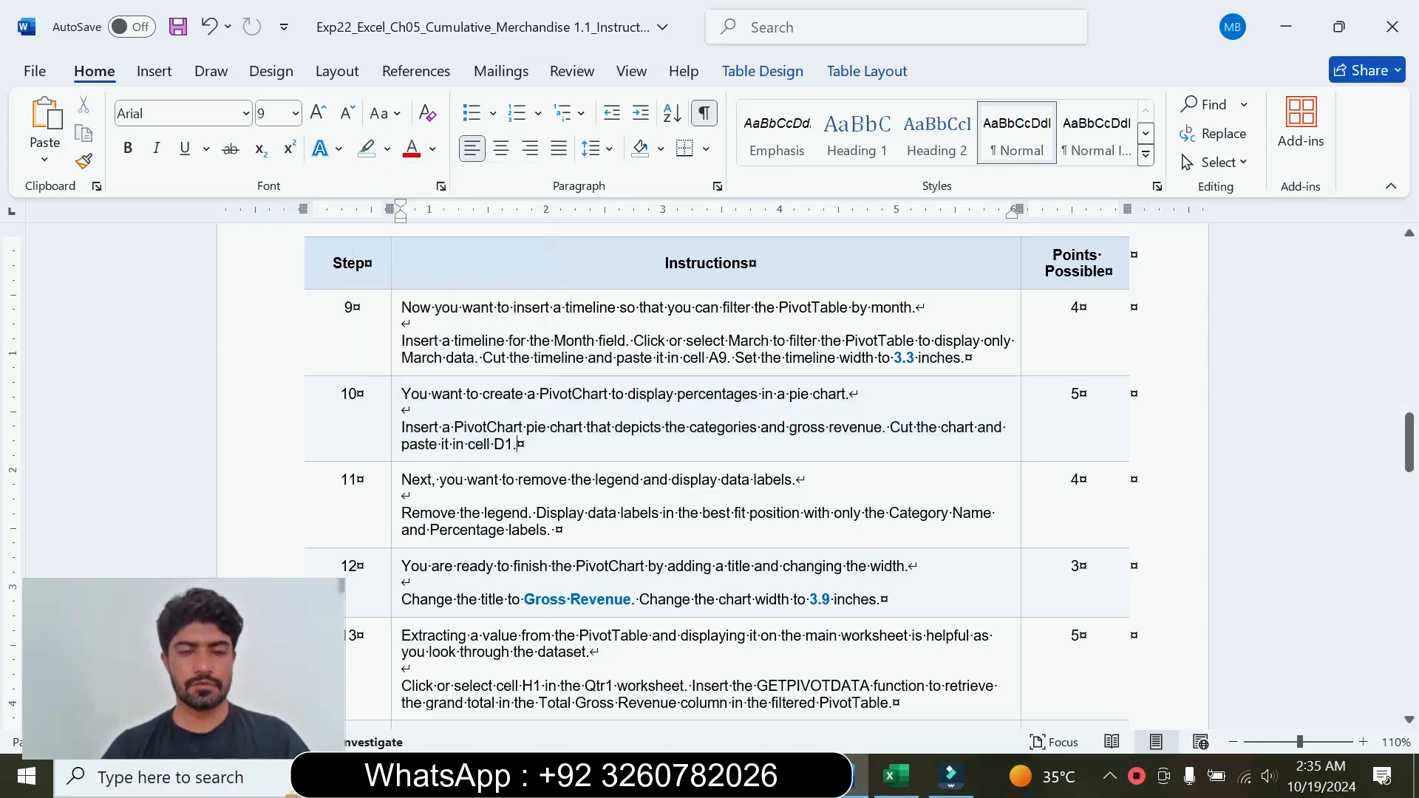
Step: Enlarge the step 11 instructions to font size 16, highlight them in turquoise, and read the legend and data label requirements
click(395, 537)
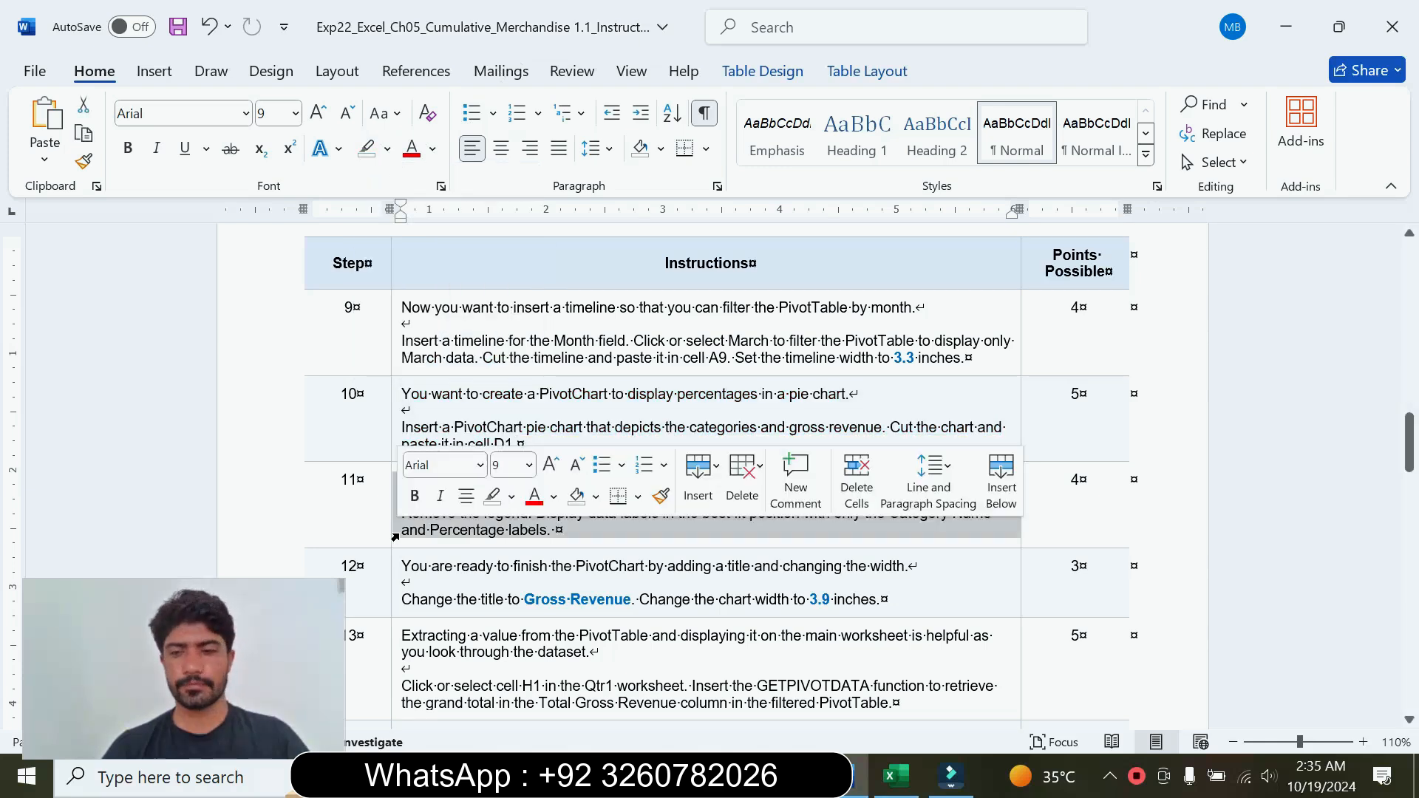
click(529, 469)
click(520, 190)
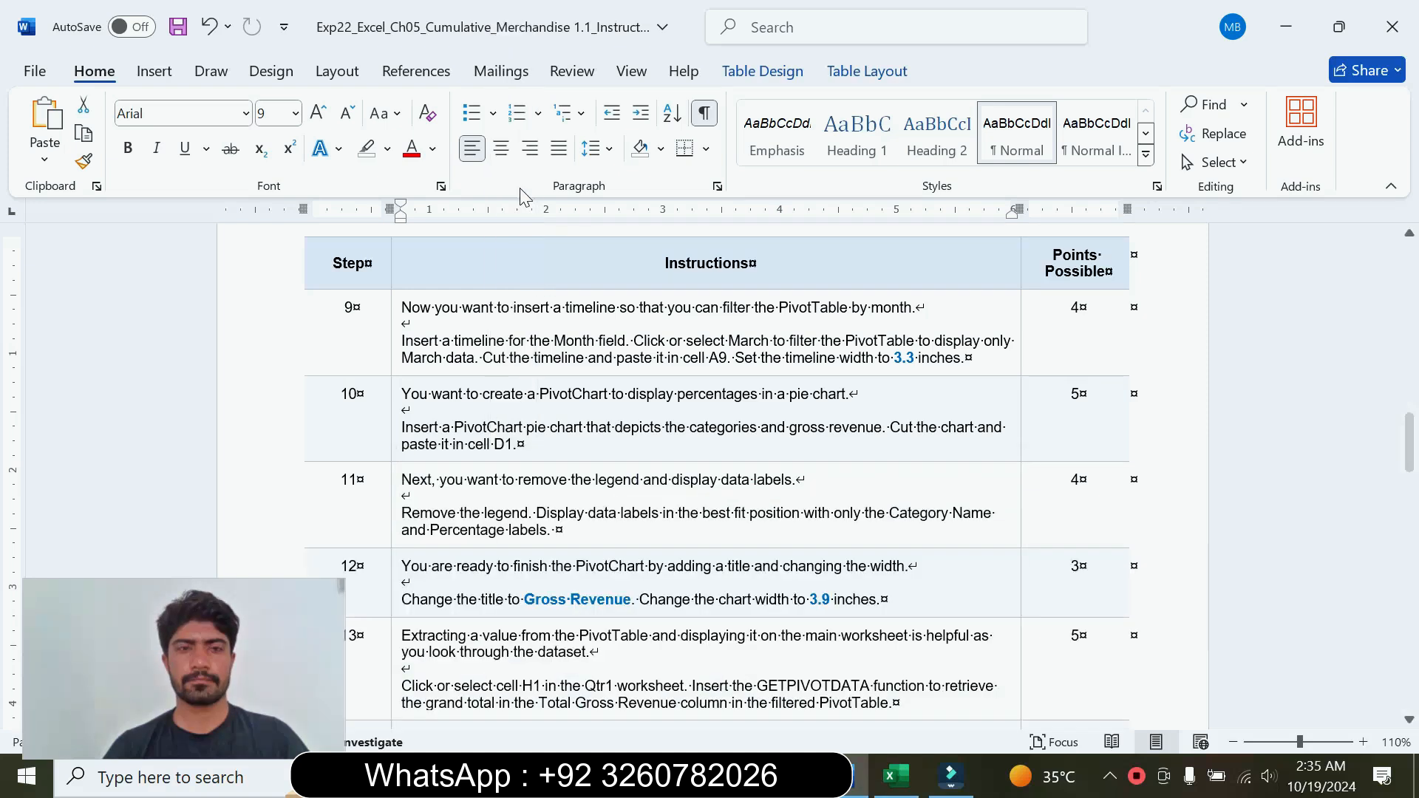
click(388, 148)
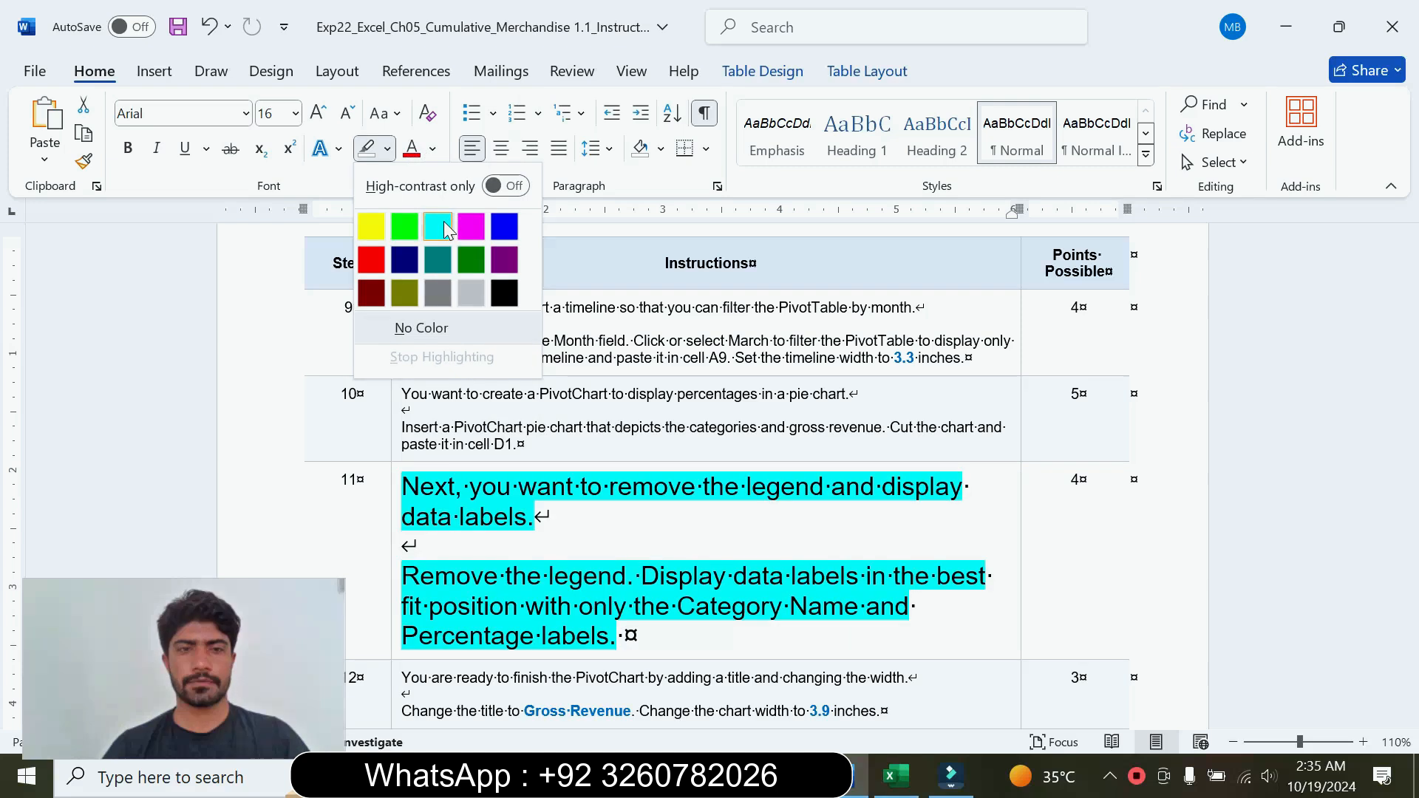
click(440, 227)
drag(401, 486, 587, 521)
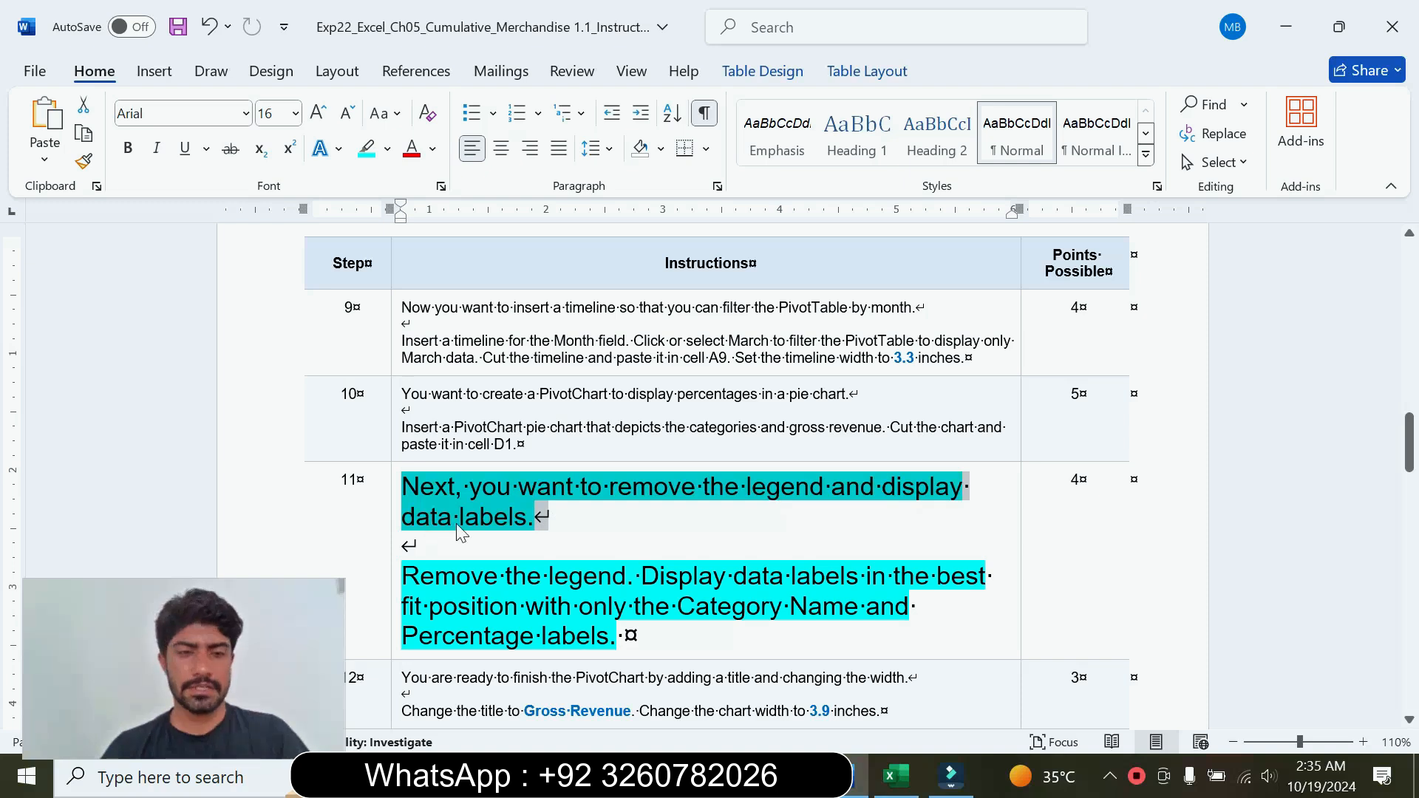
drag(401, 575, 621, 635)
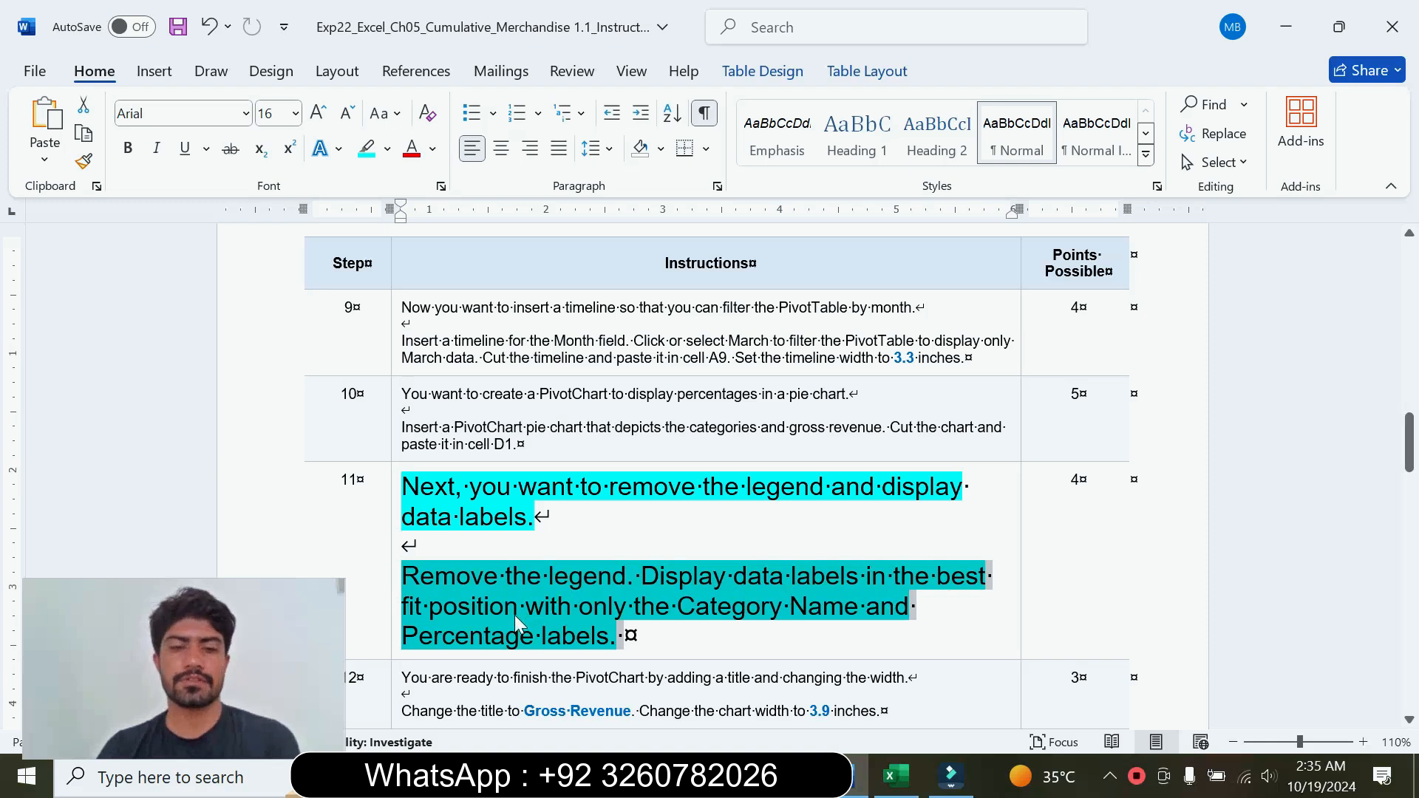
click(609, 645)
drag(414, 577, 625, 577)
Step: Switch to Excel and try removing the legend from the pie PivotChart
click(905, 788)
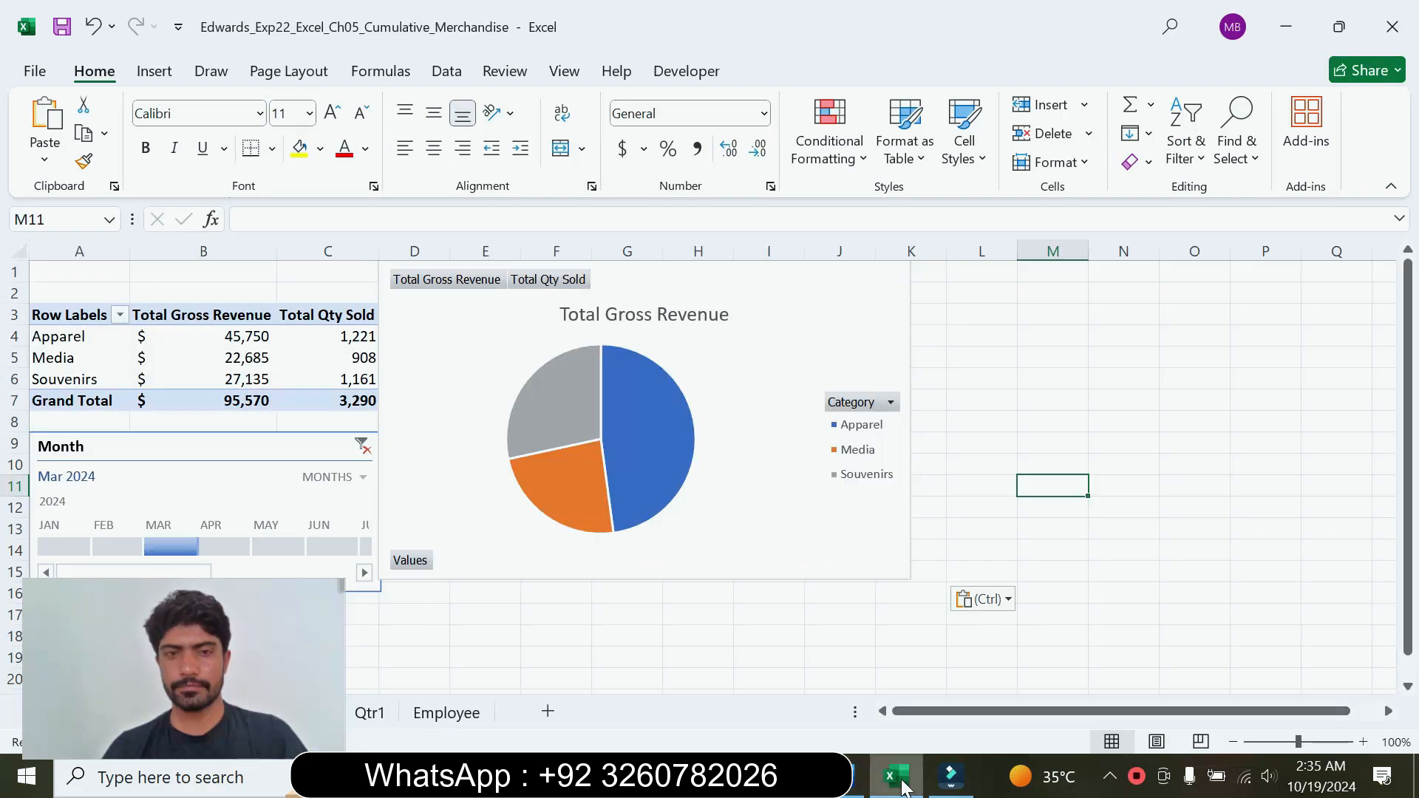
click(815, 290)
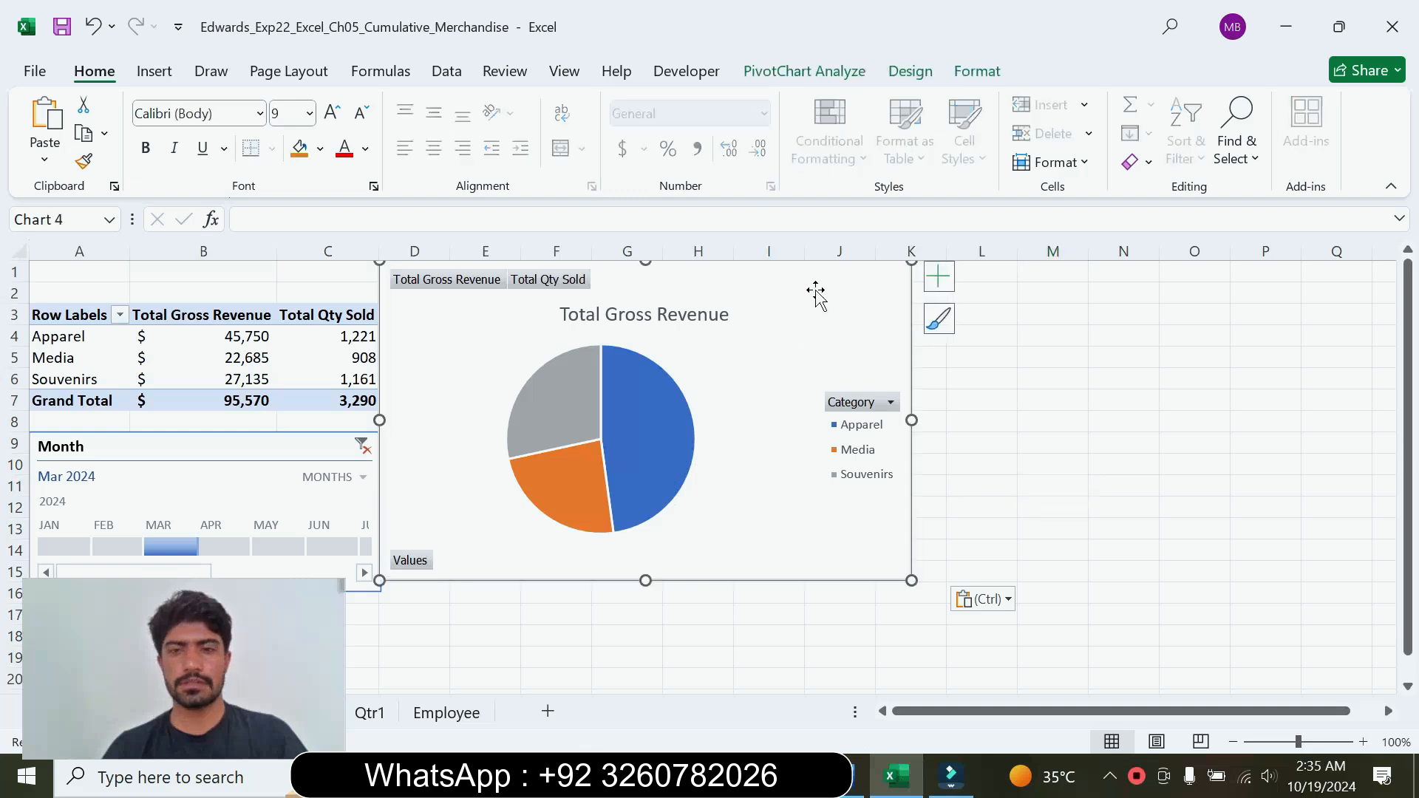
click(944, 281)
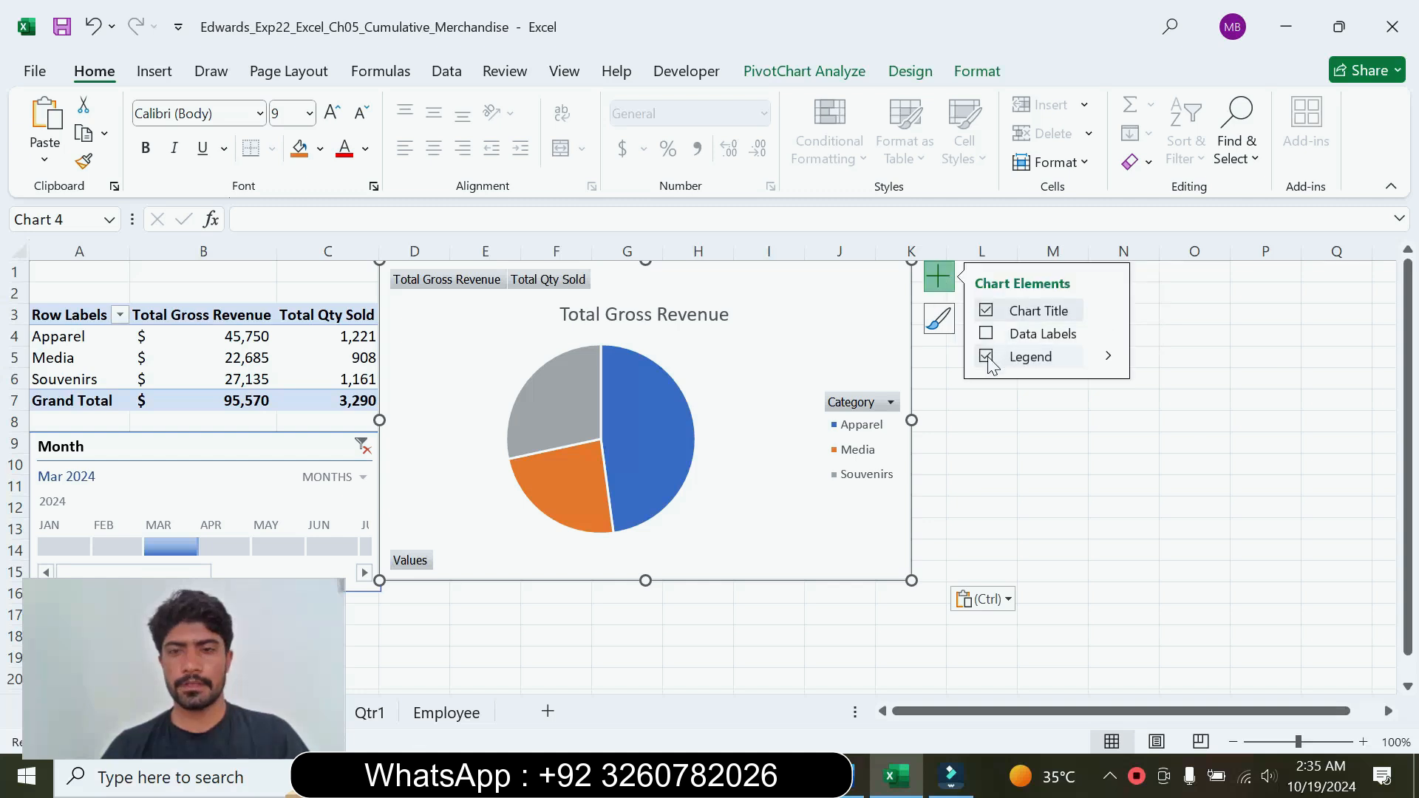
click(985, 358)
click(986, 358)
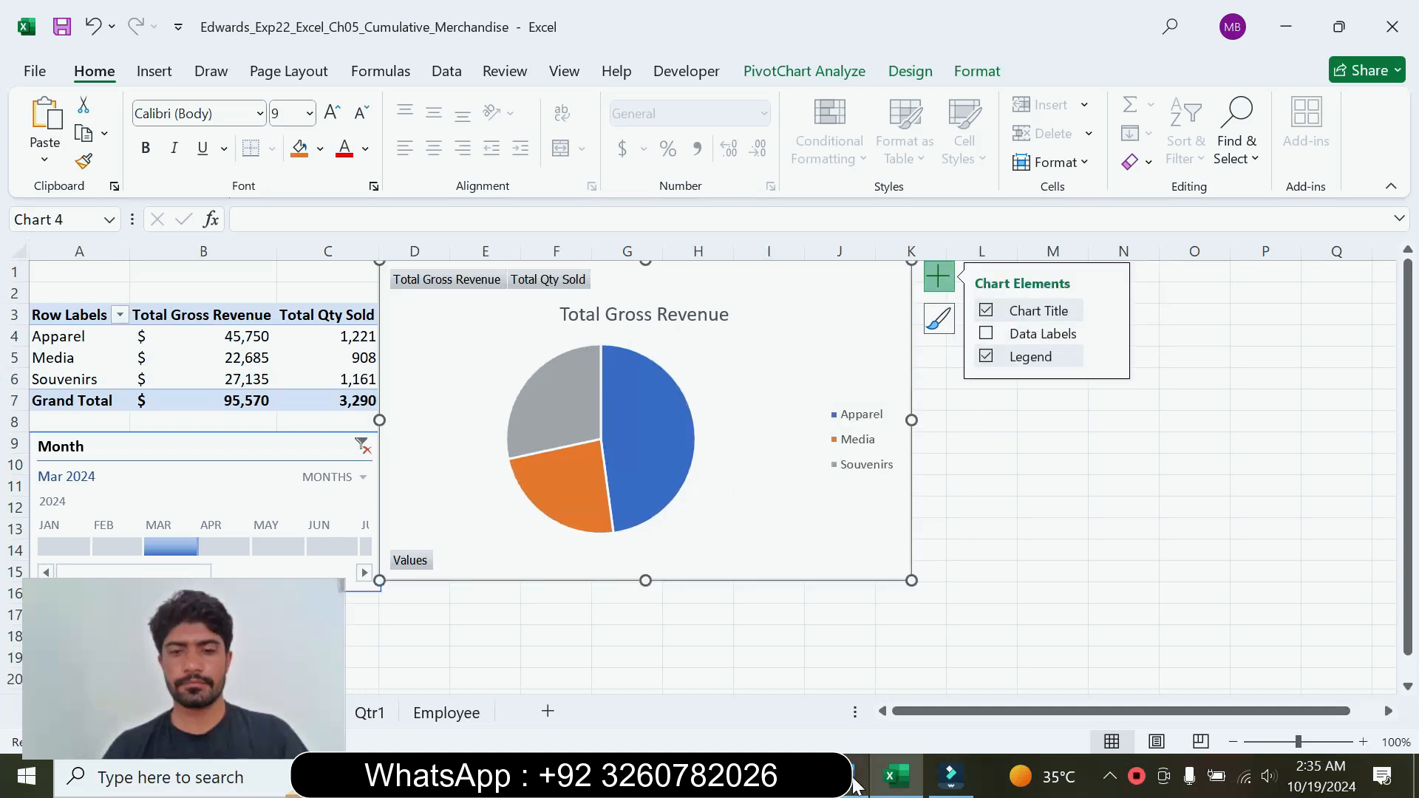
Step: Check the data label requirements of step 11 in Word, then add data labels to the pie PivotChart and remove its legend in Excel
click(851, 788)
drag(643, 576, 850, 577)
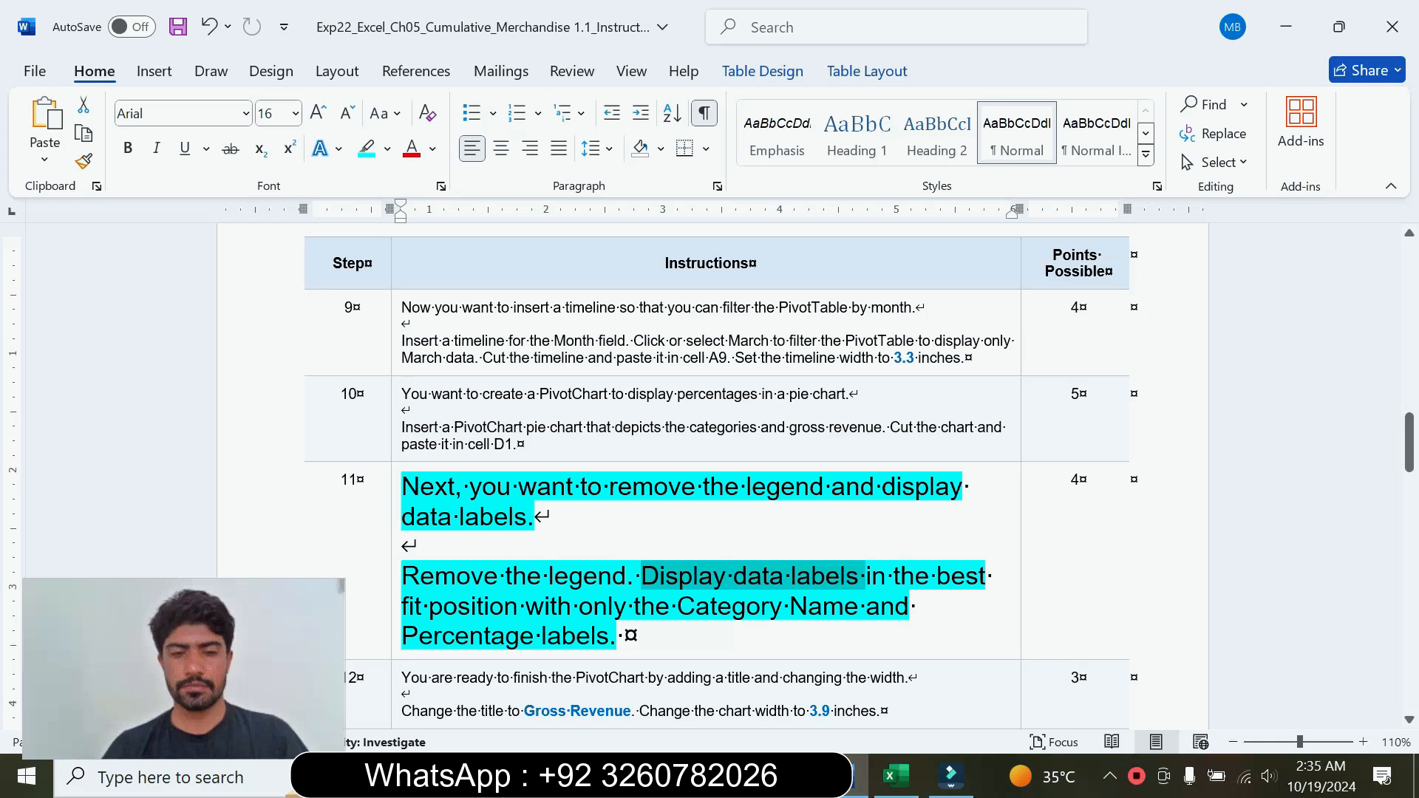
drag(526, 607, 865, 607)
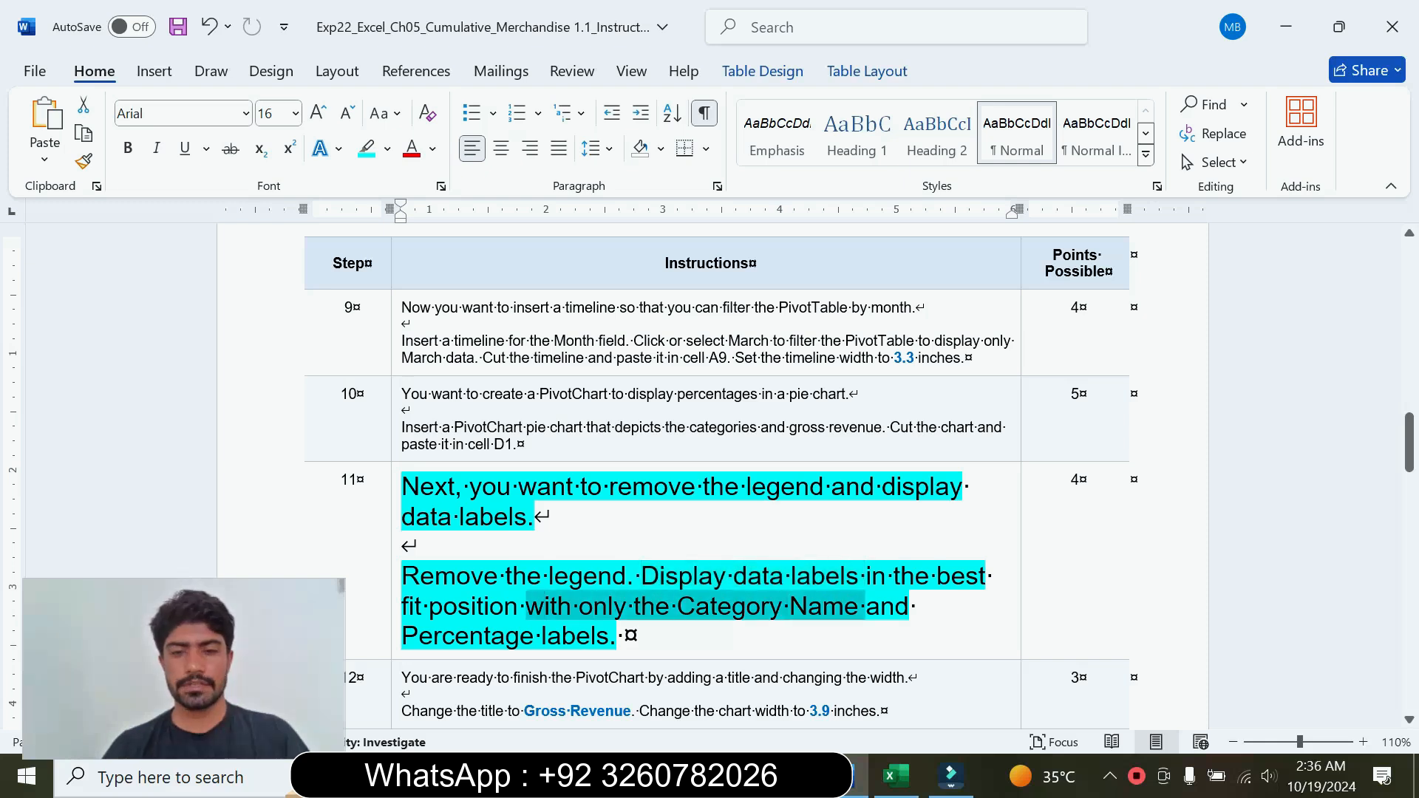
click(896, 776)
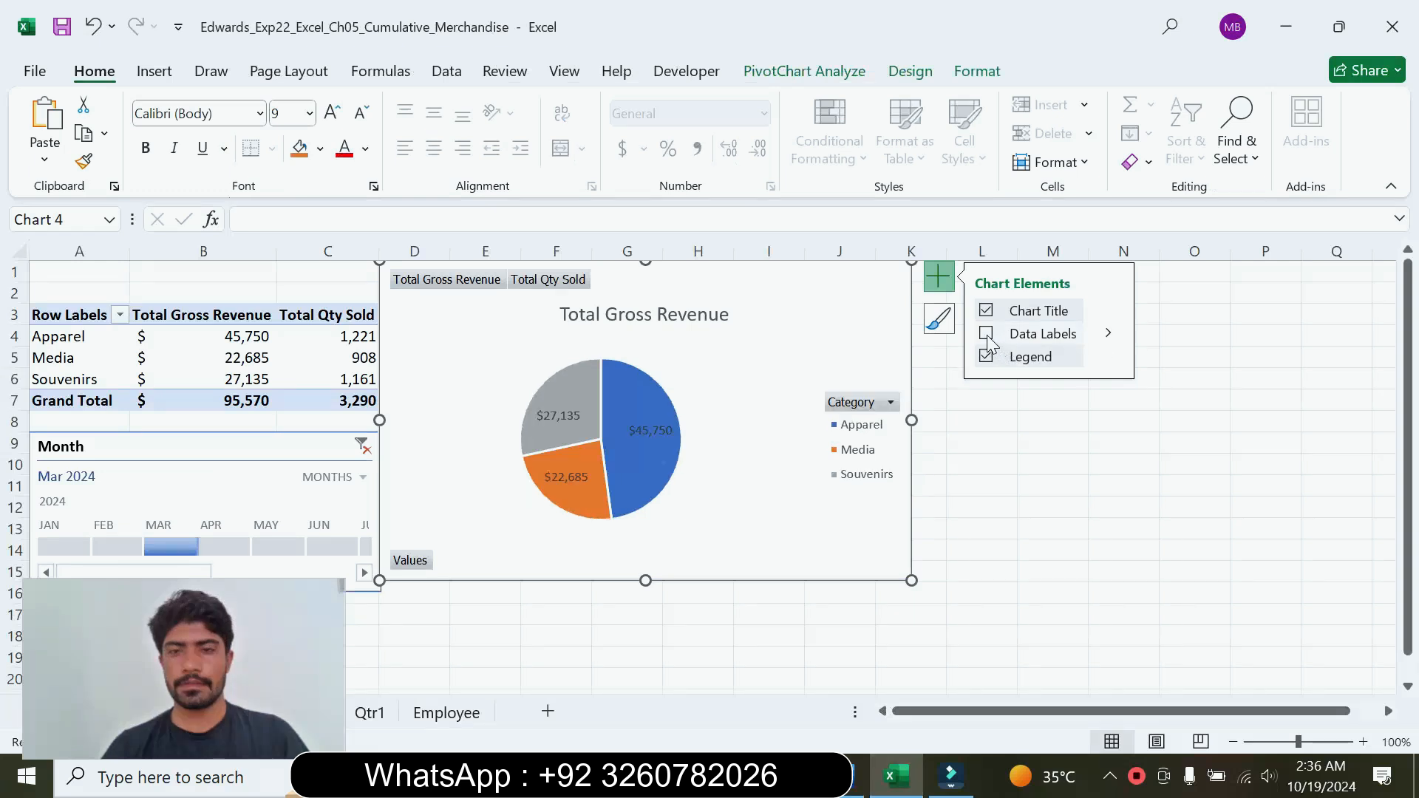
click(987, 357)
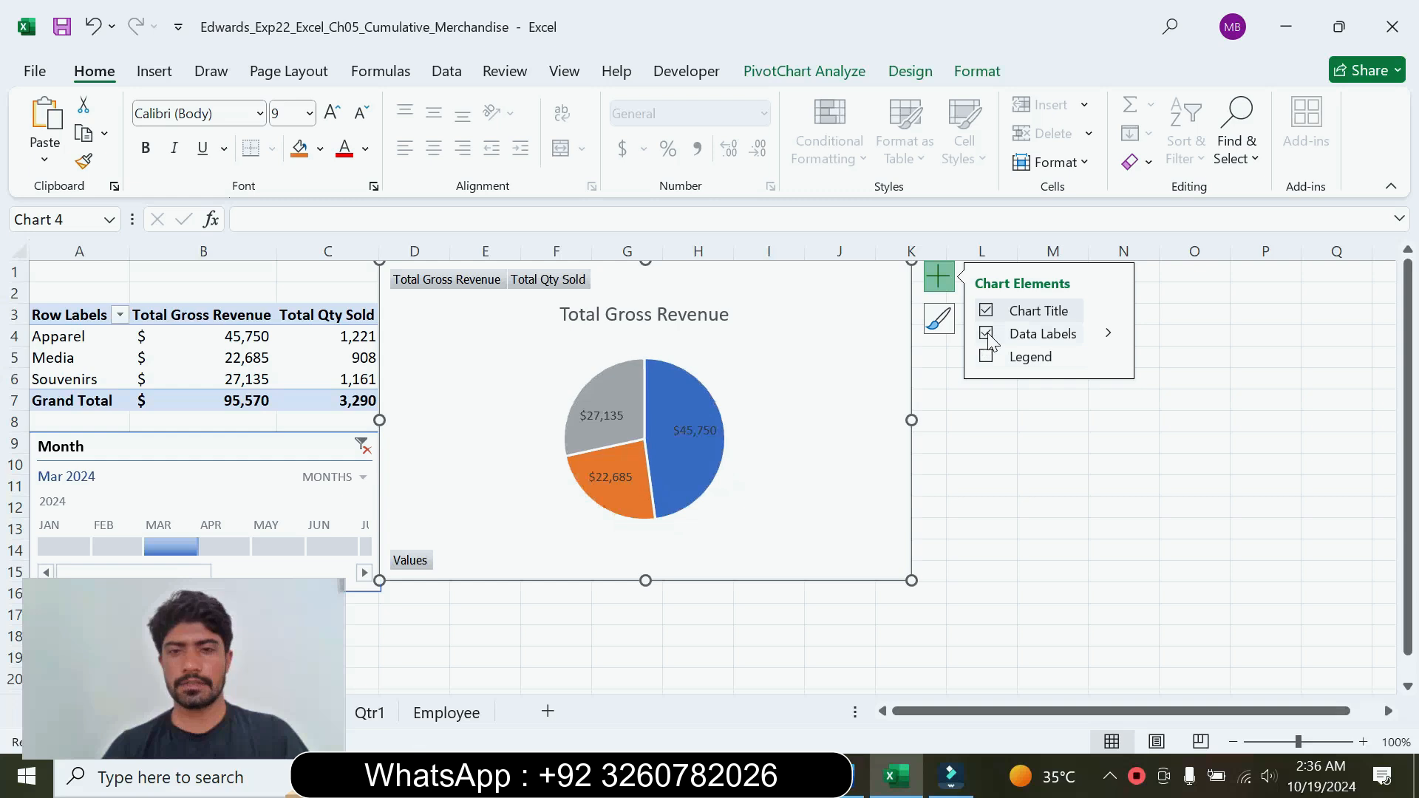
Step: Set the pie PivotChart's data labels to contain only Category Name and Percentage, rechecking step 11 in Word
mouse_move(1112, 336)
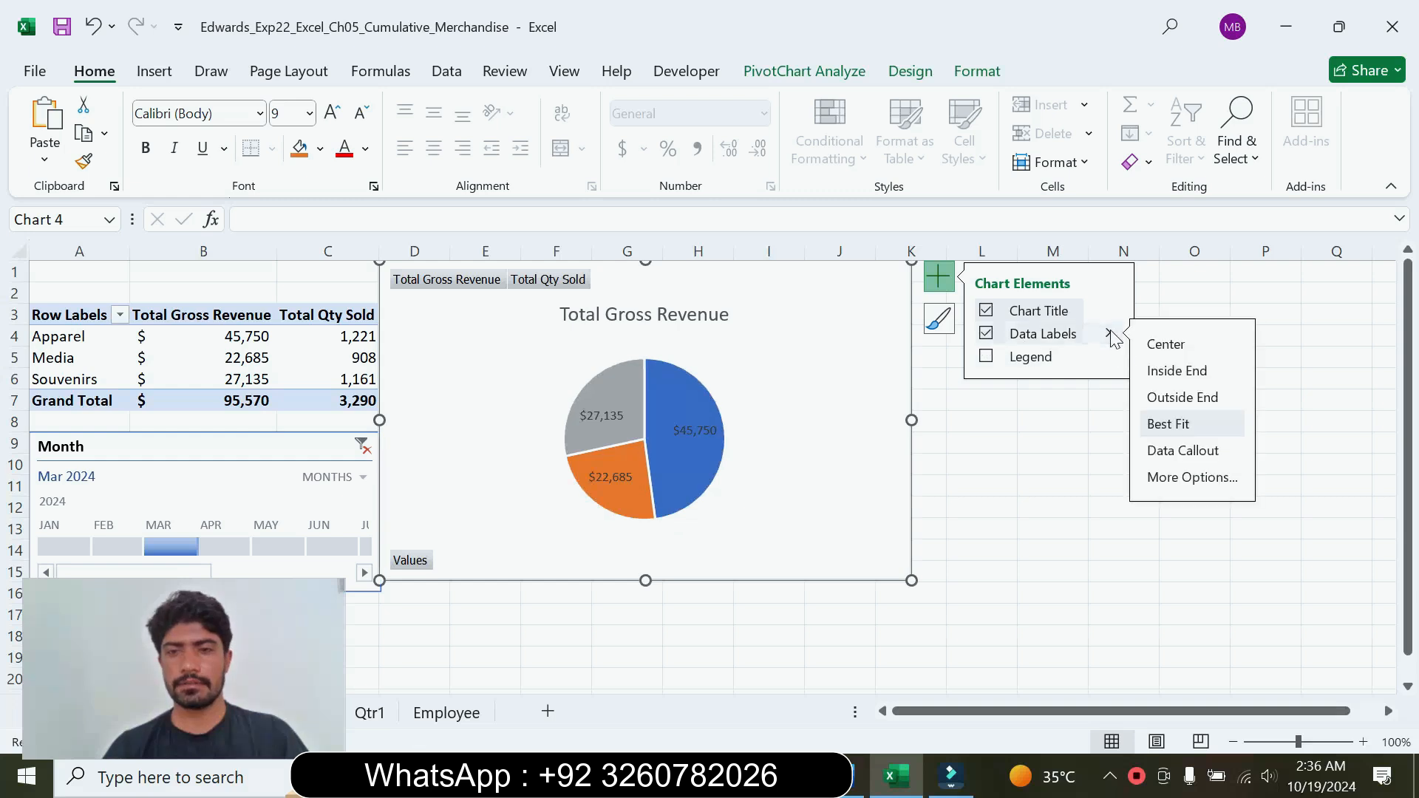
click(1187, 479)
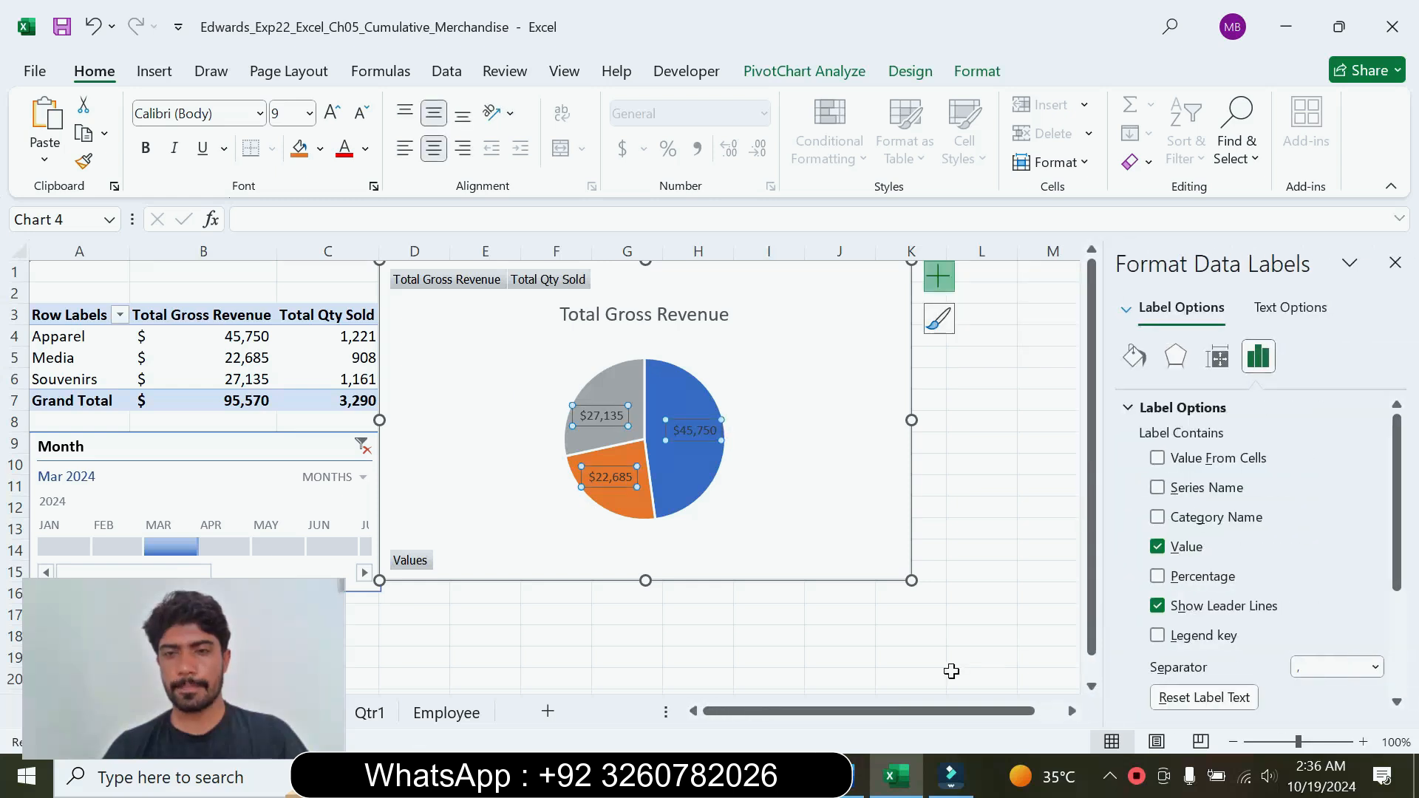
click(843, 776)
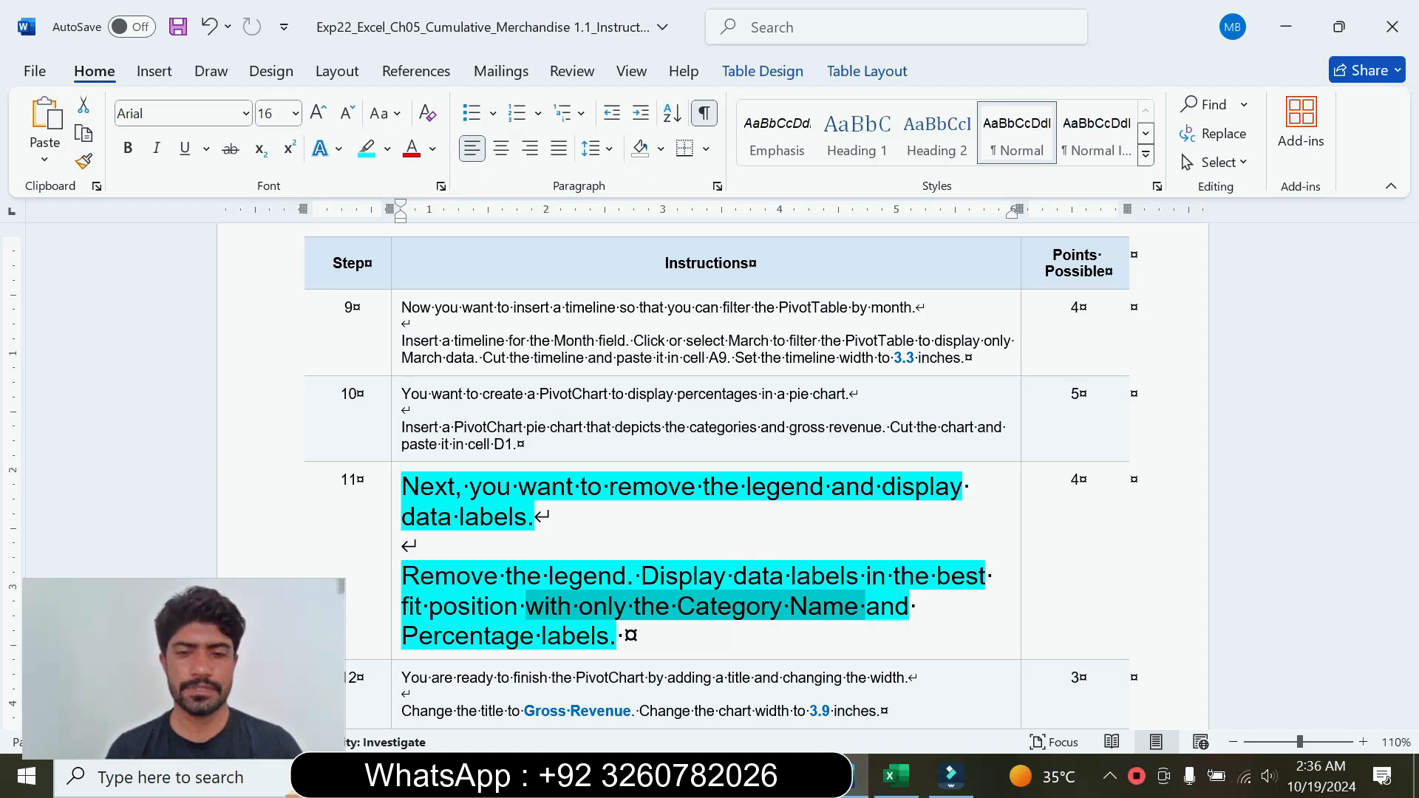
click(896, 776)
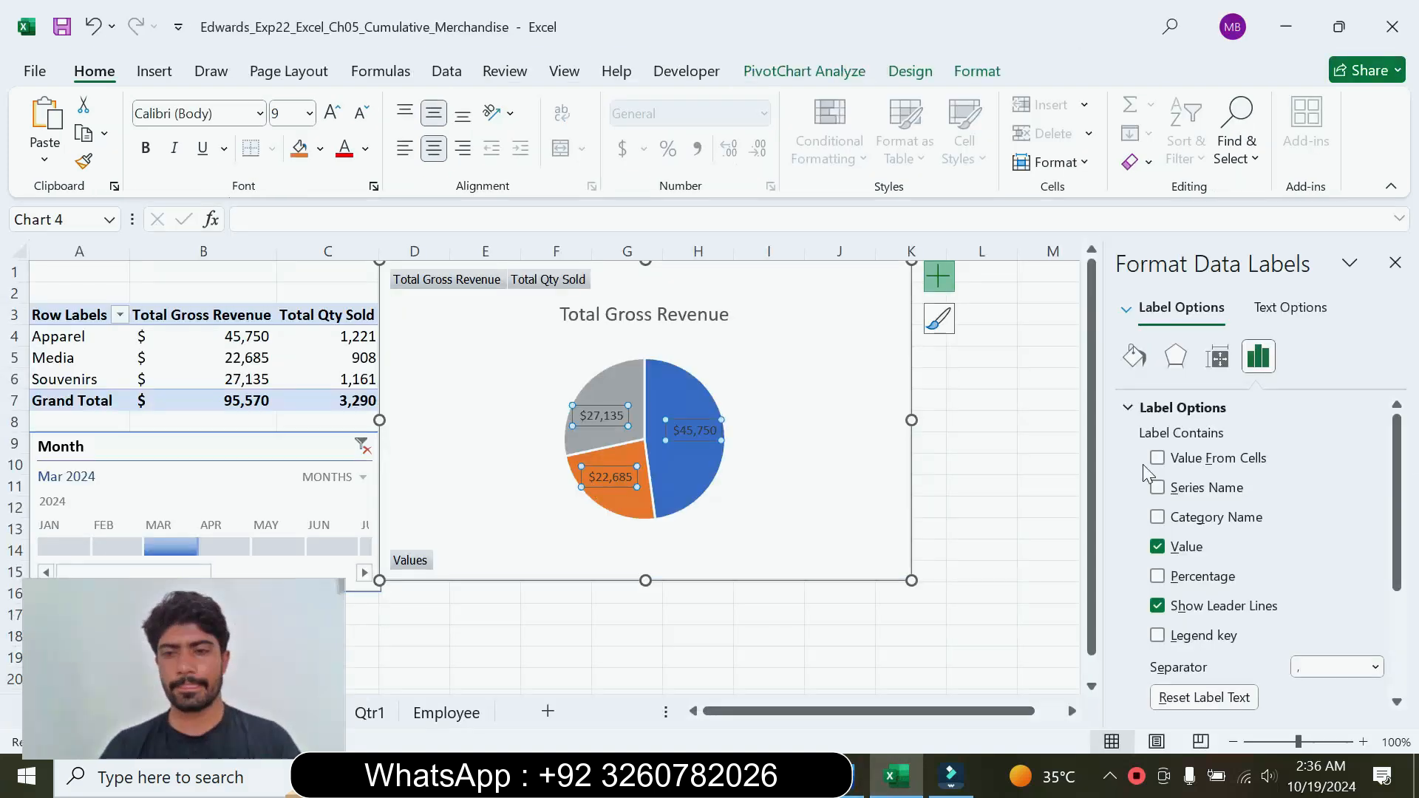
click(1156, 517)
click(1157, 547)
click(1157, 576)
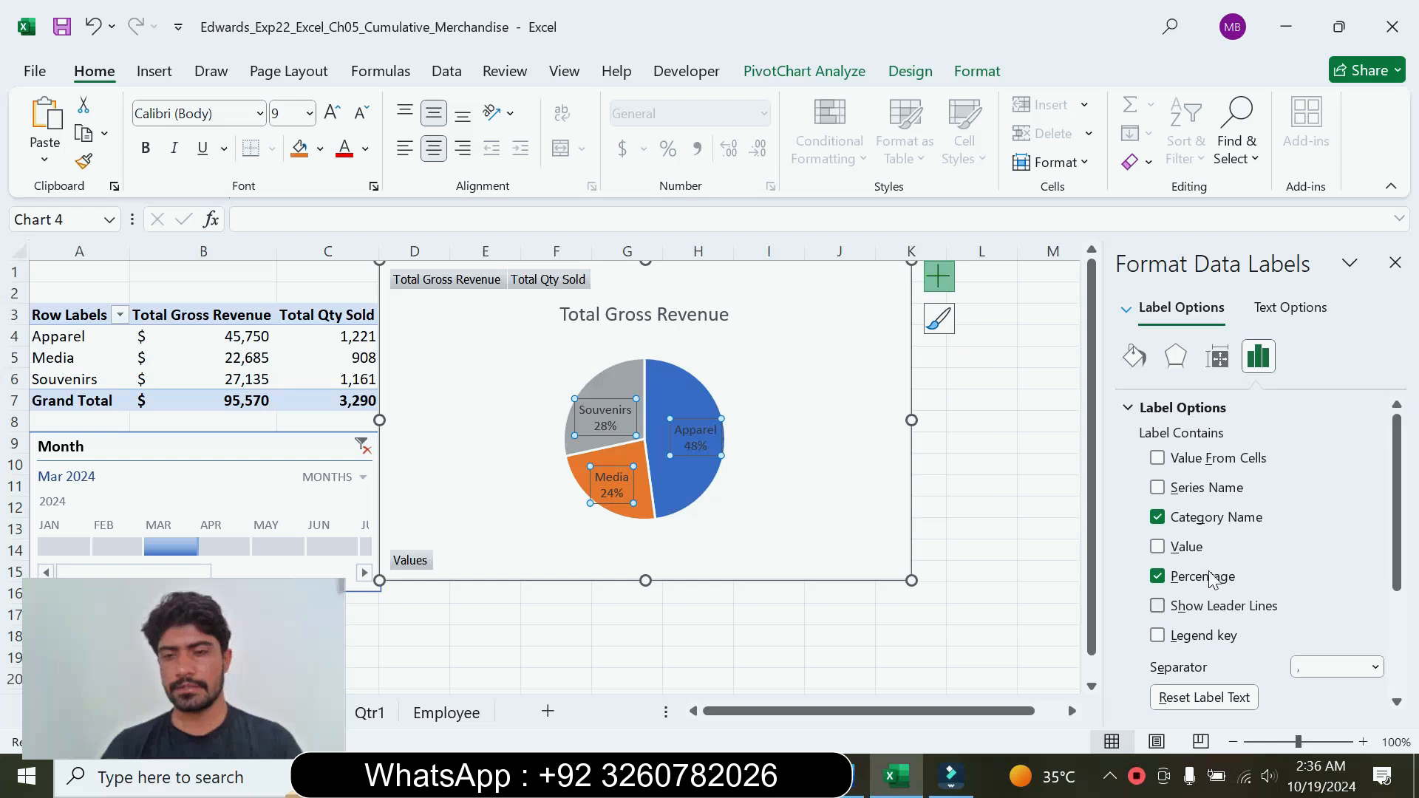
Step: Compare the data labels' position setting in Excel with the best fit requirement of step 11 in Word
drag(1399, 508, 1403, 577)
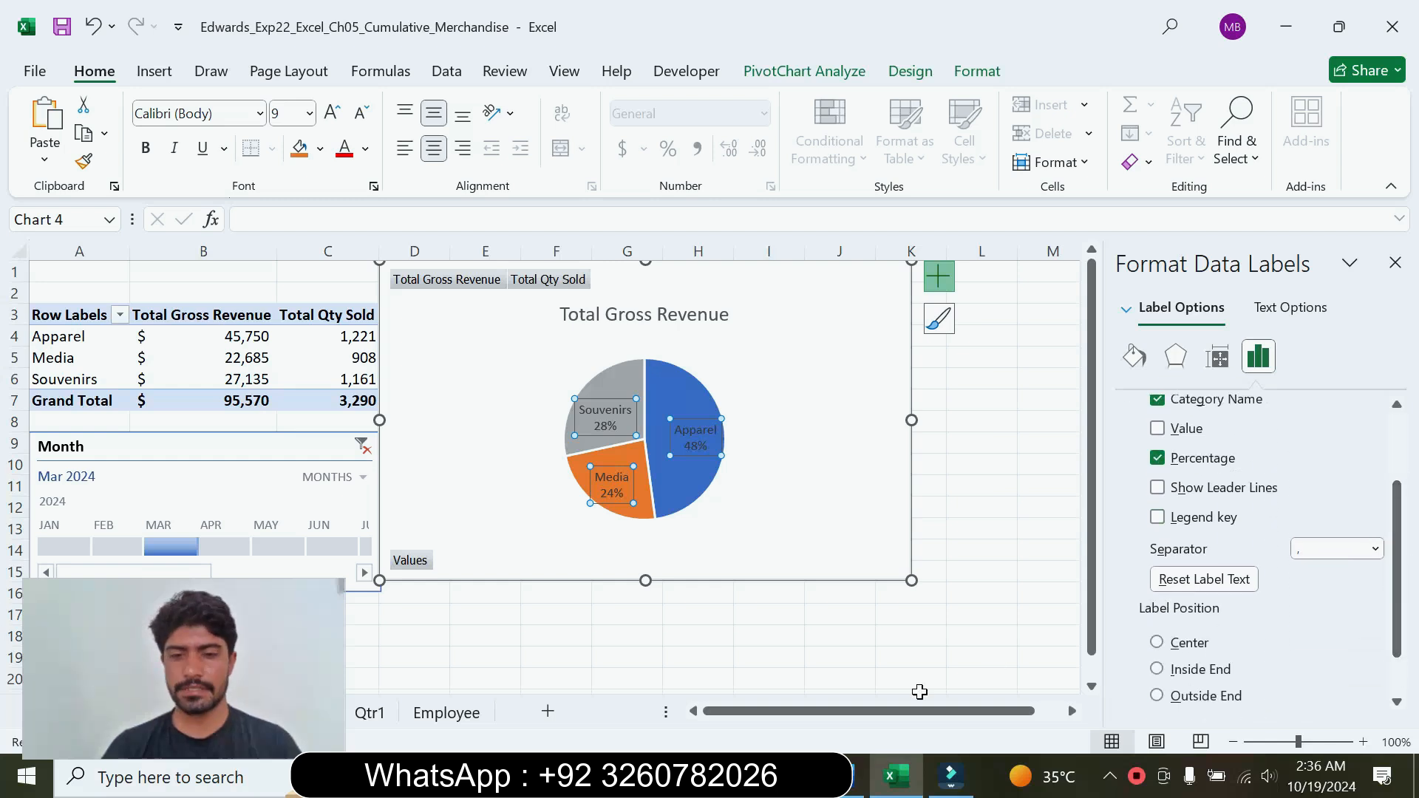
click(848, 778)
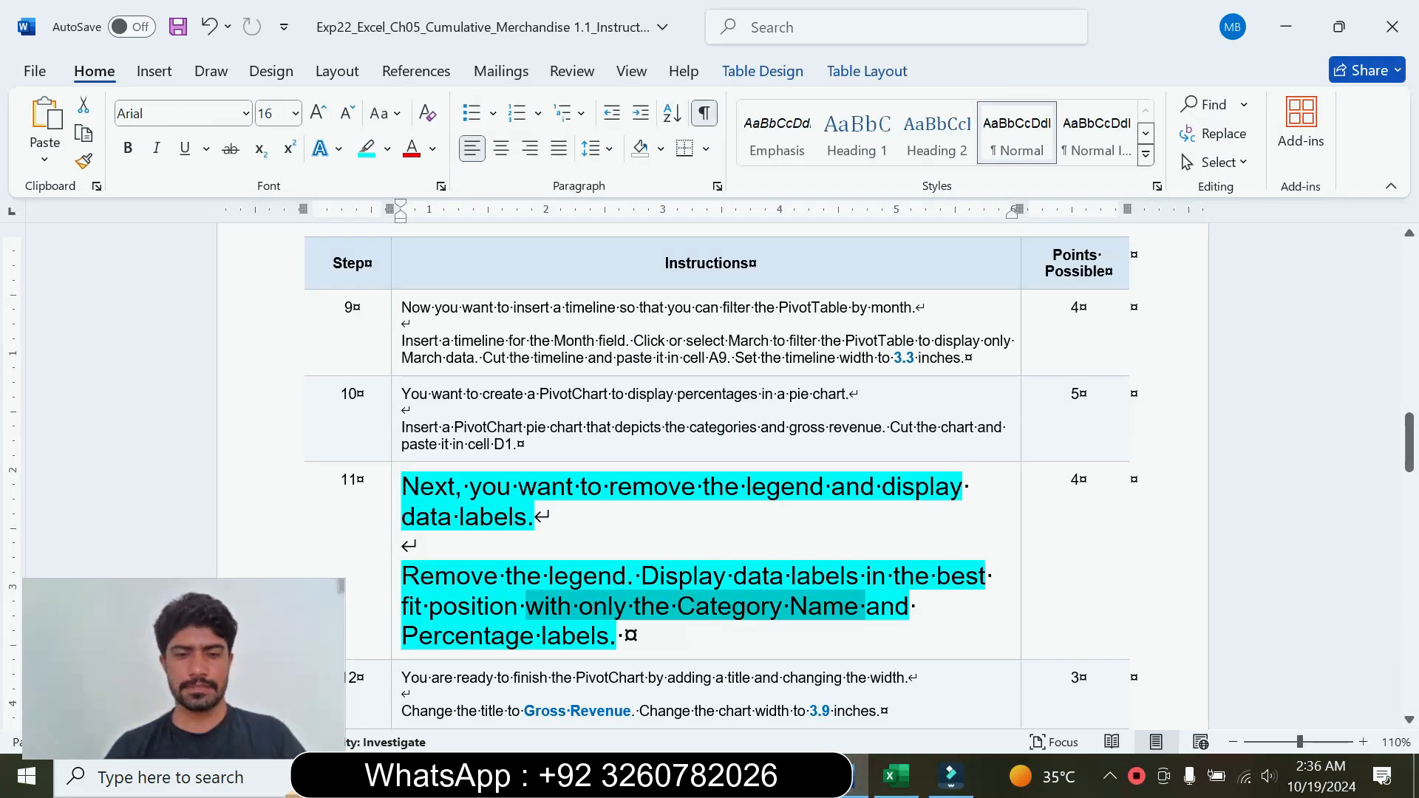
click(569, 577)
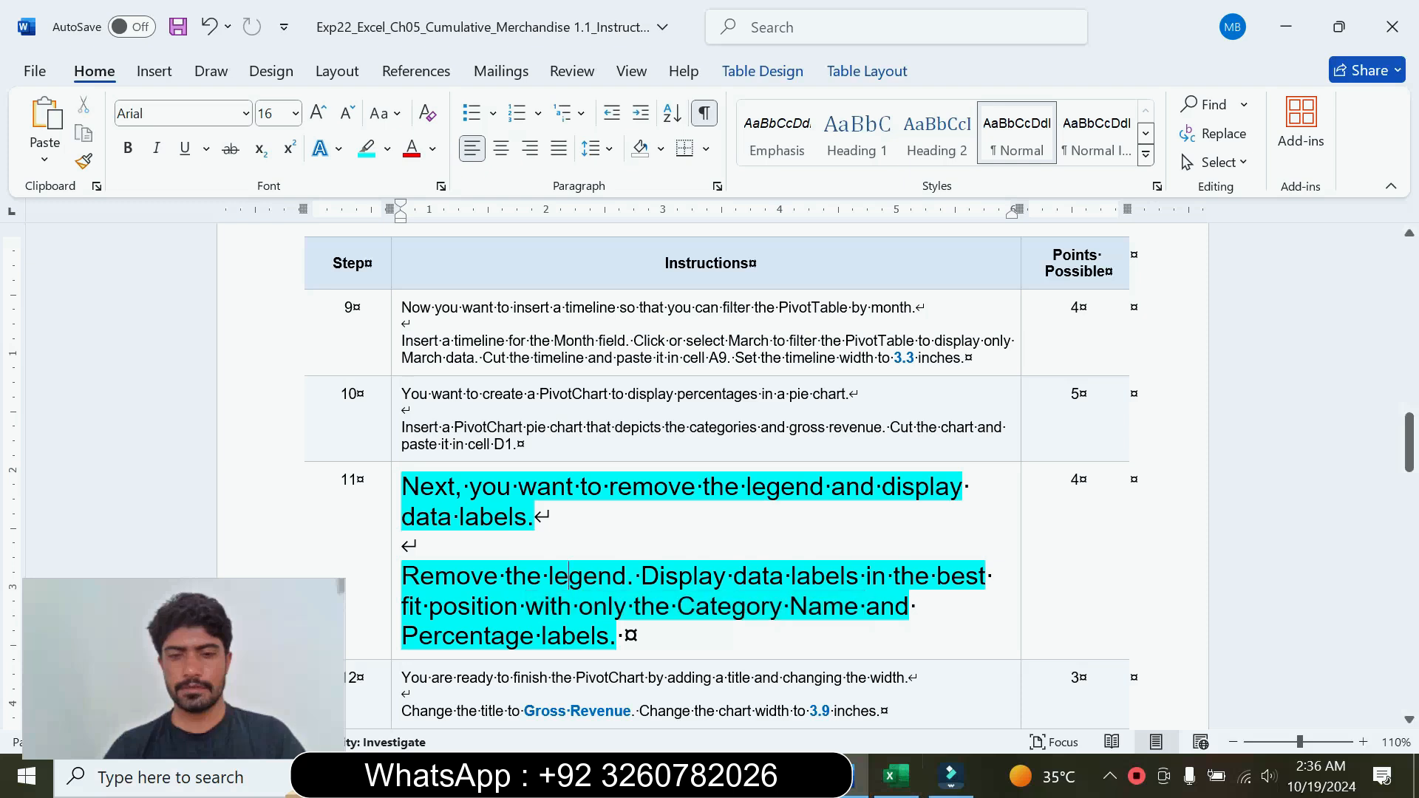
drag(641, 575, 935, 576)
click(917, 773)
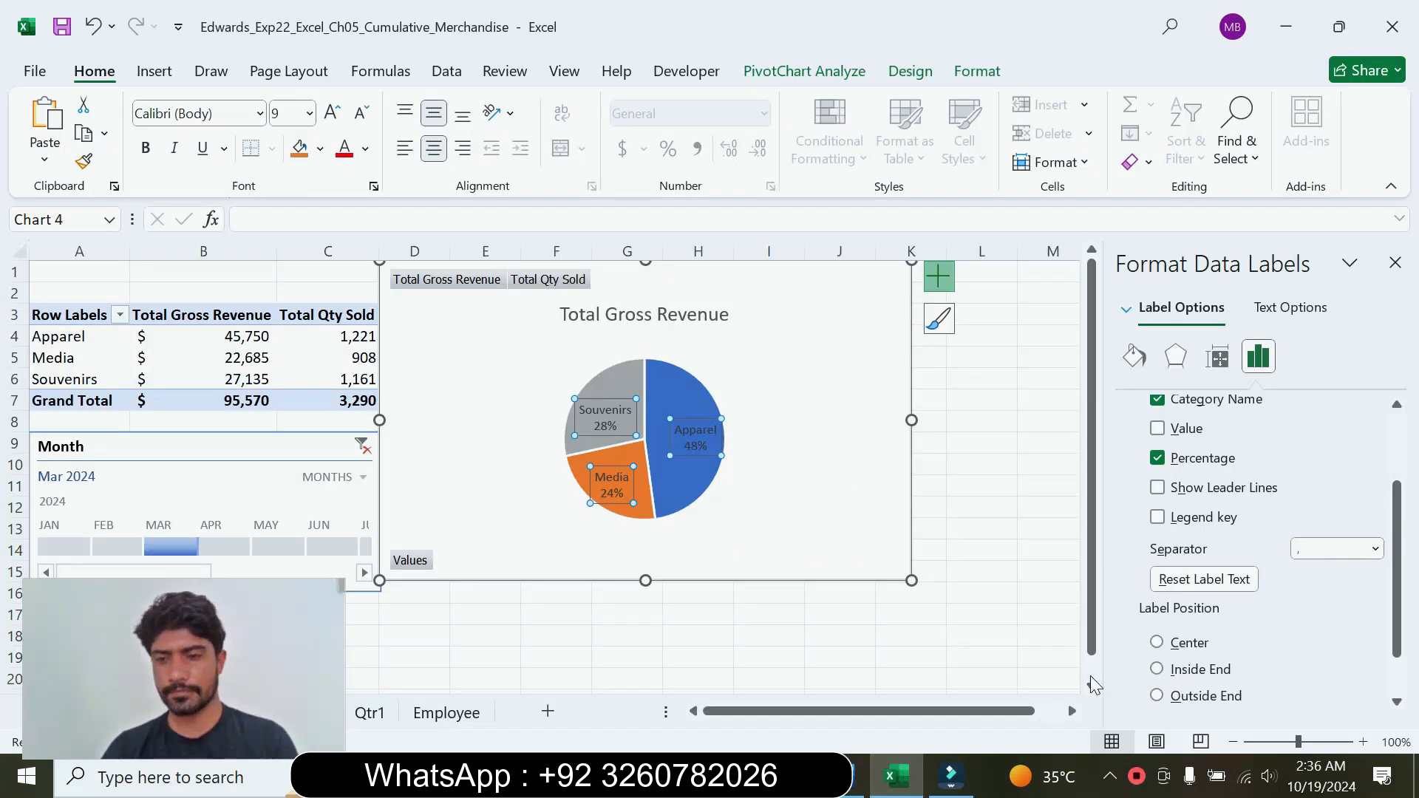
scroll(1386, 603, down, 1)
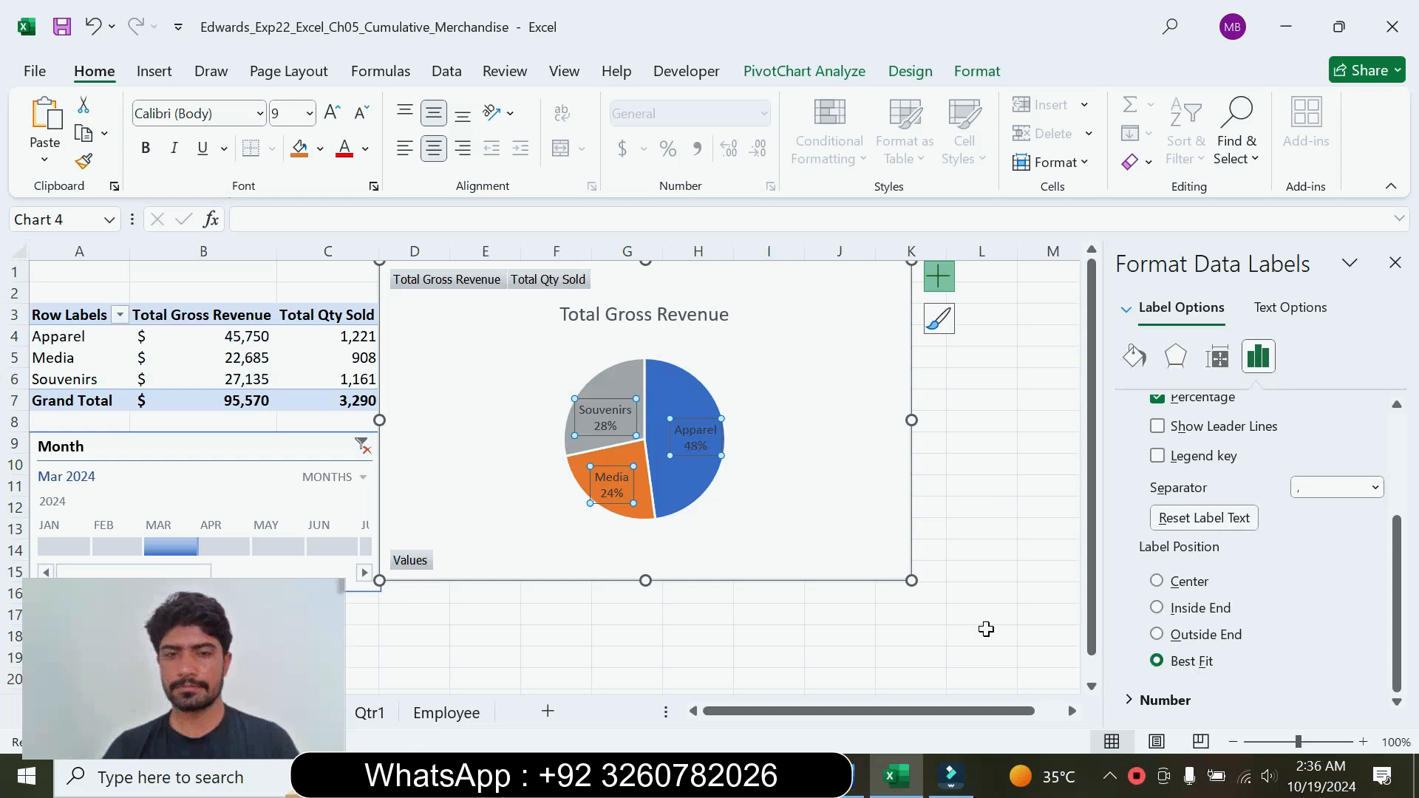
click(929, 643)
Step: Switch to Word, return the step 11 instructions to font size 9 and remove their highlighting
click(850, 776)
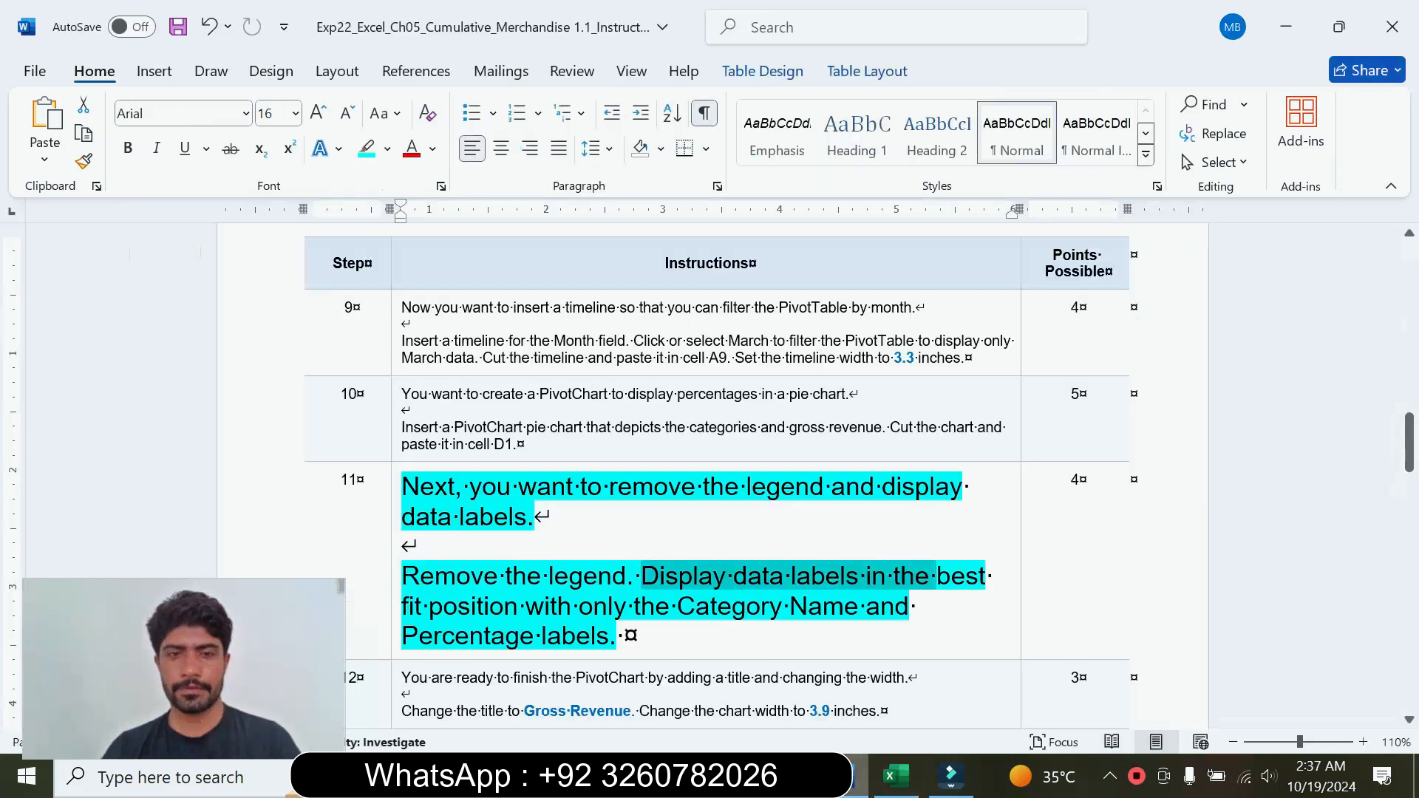
click(394, 558)
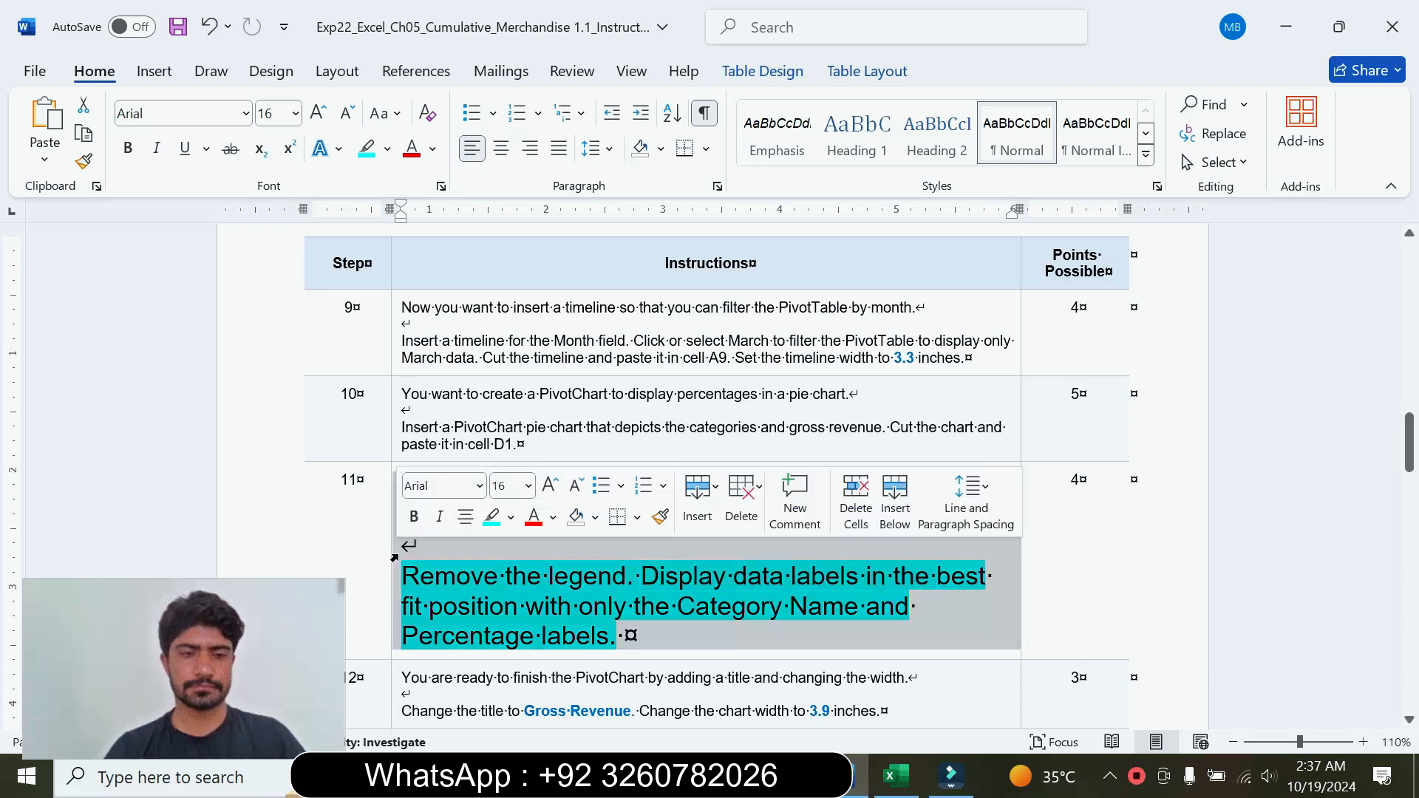
click(529, 486)
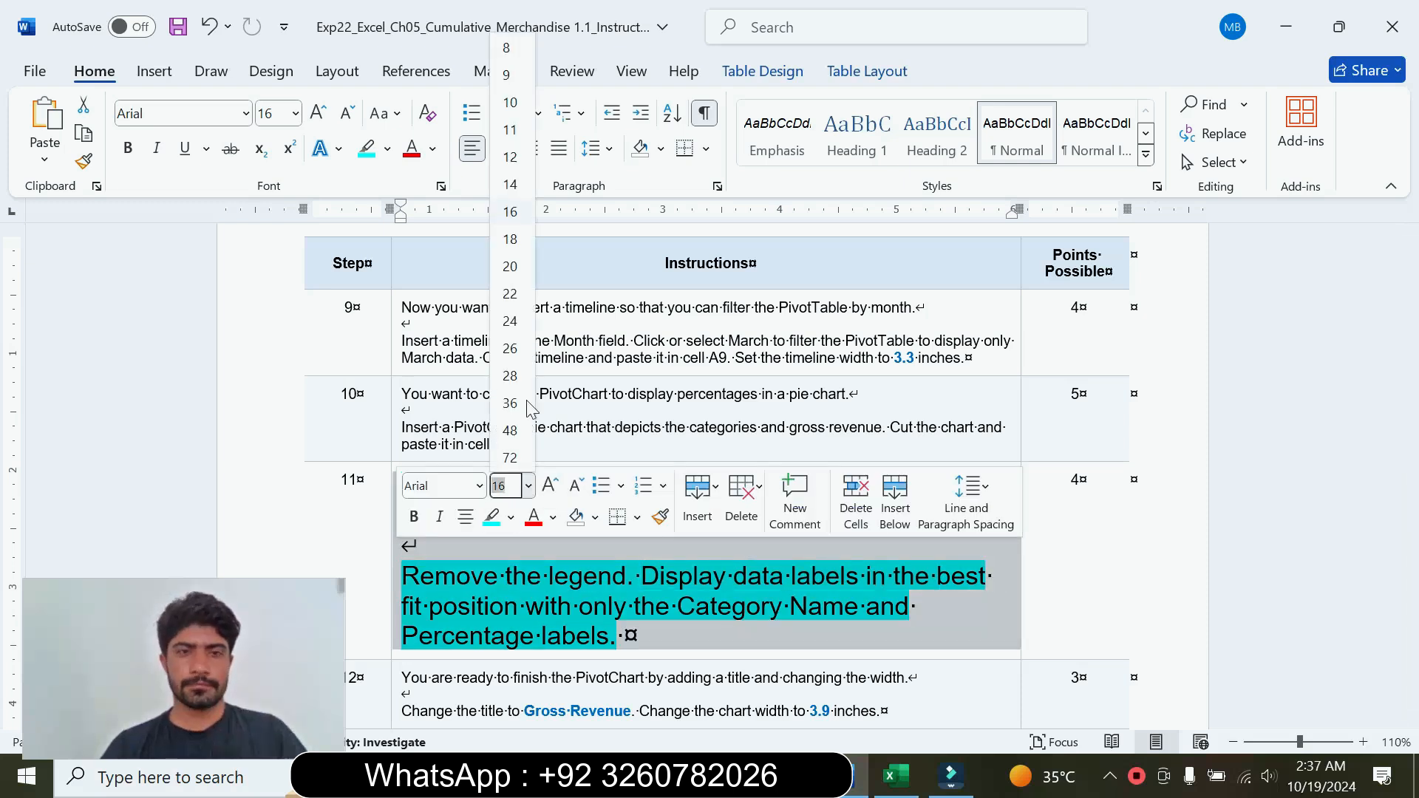
click(508, 87)
click(393, 154)
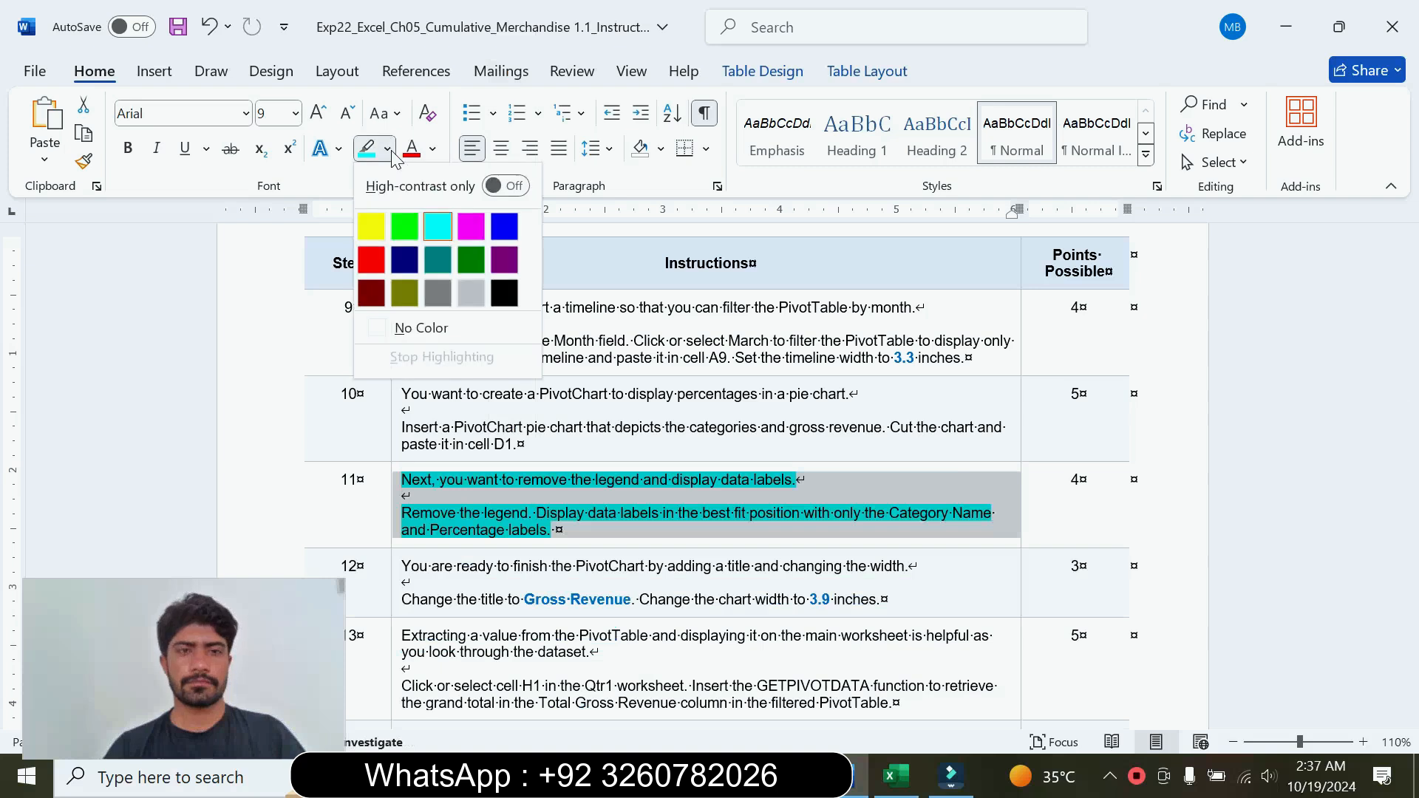
click(421, 326)
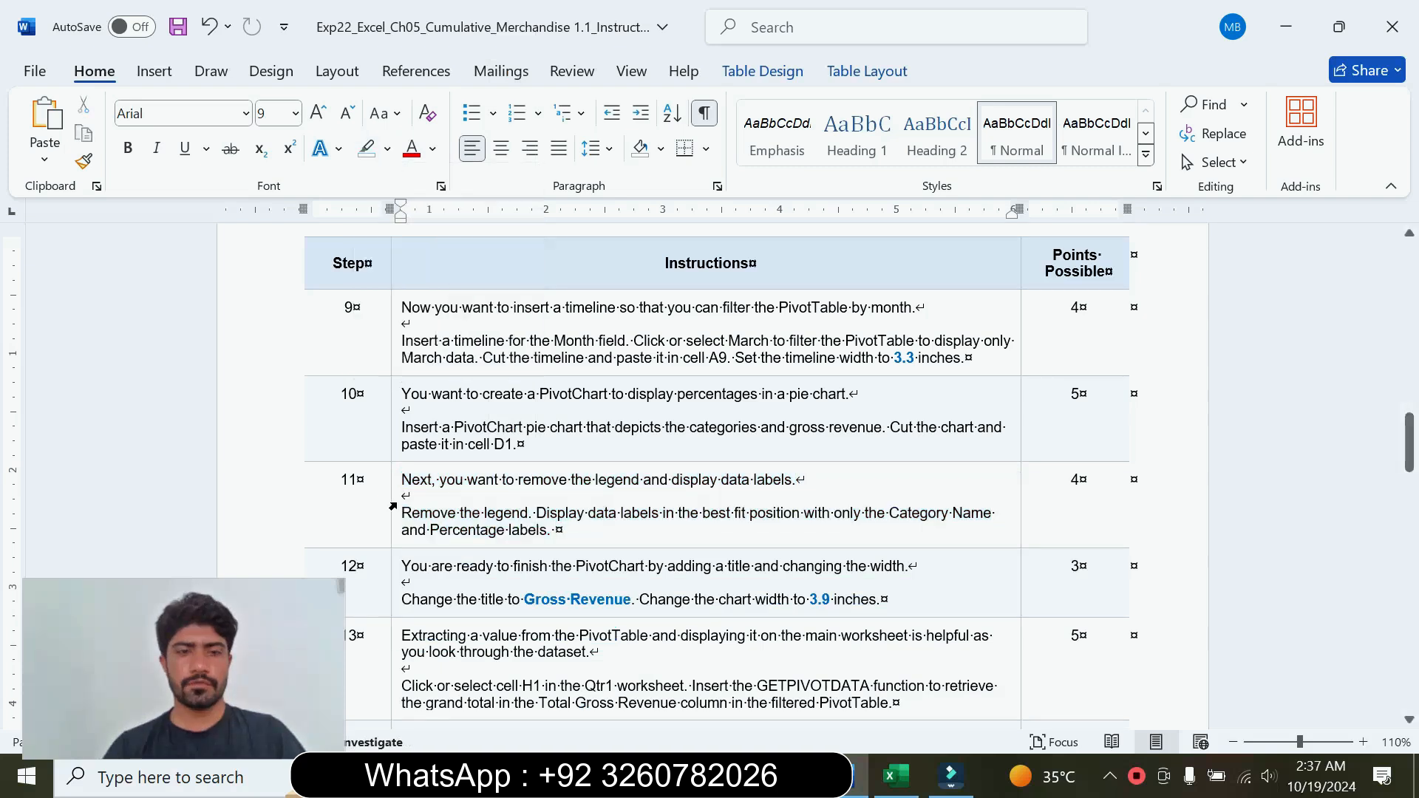
Step: Enlarge the step 12 instructions to font size 16, highlight them in turquoise, and read the chart title and width requirements
click(392, 582)
click(527, 511)
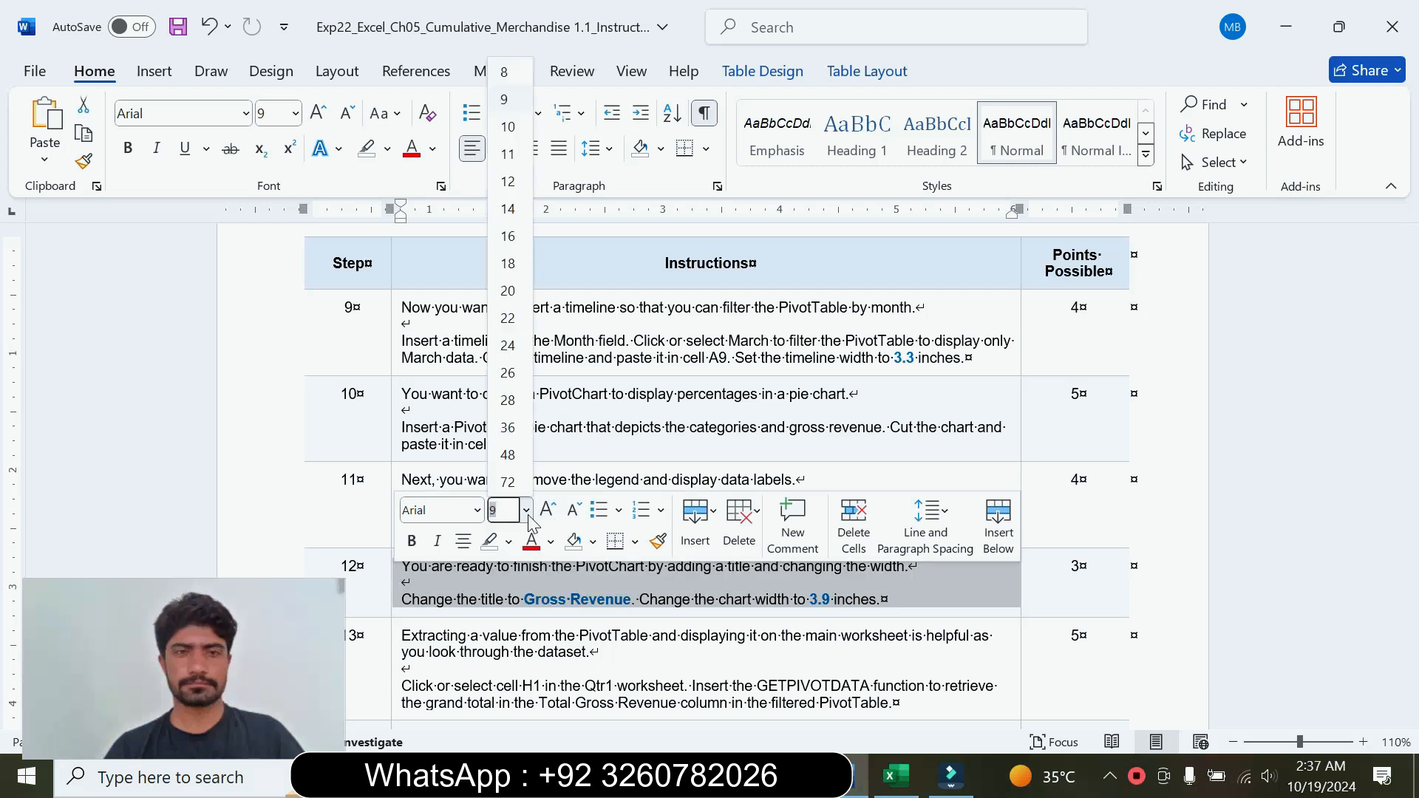
click(517, 236)
click(388, 150)
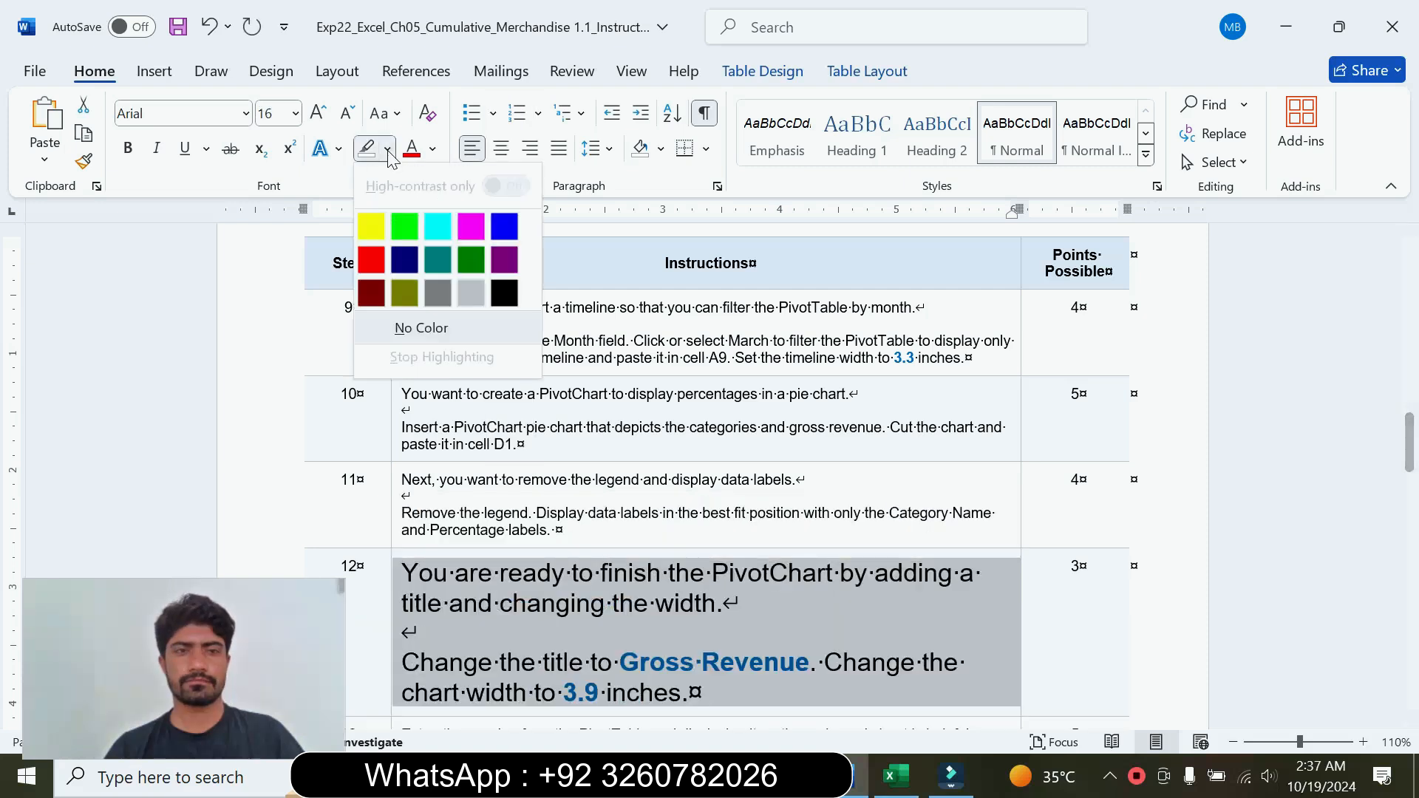
click(437, 227)
drag(419, 573, 728, 604)
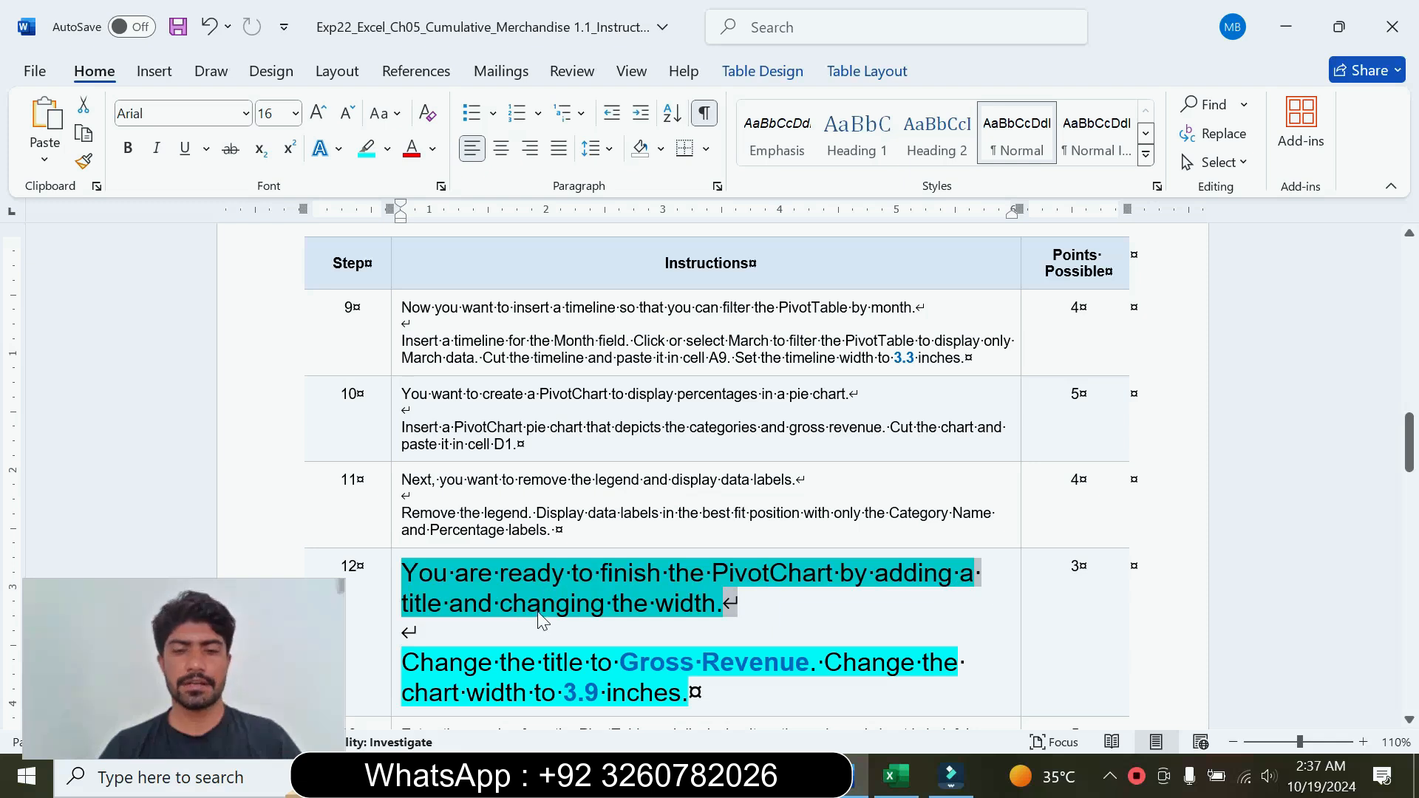
drag(1412, 455, 1412, 483)
drag(403, 453, 690, 483)
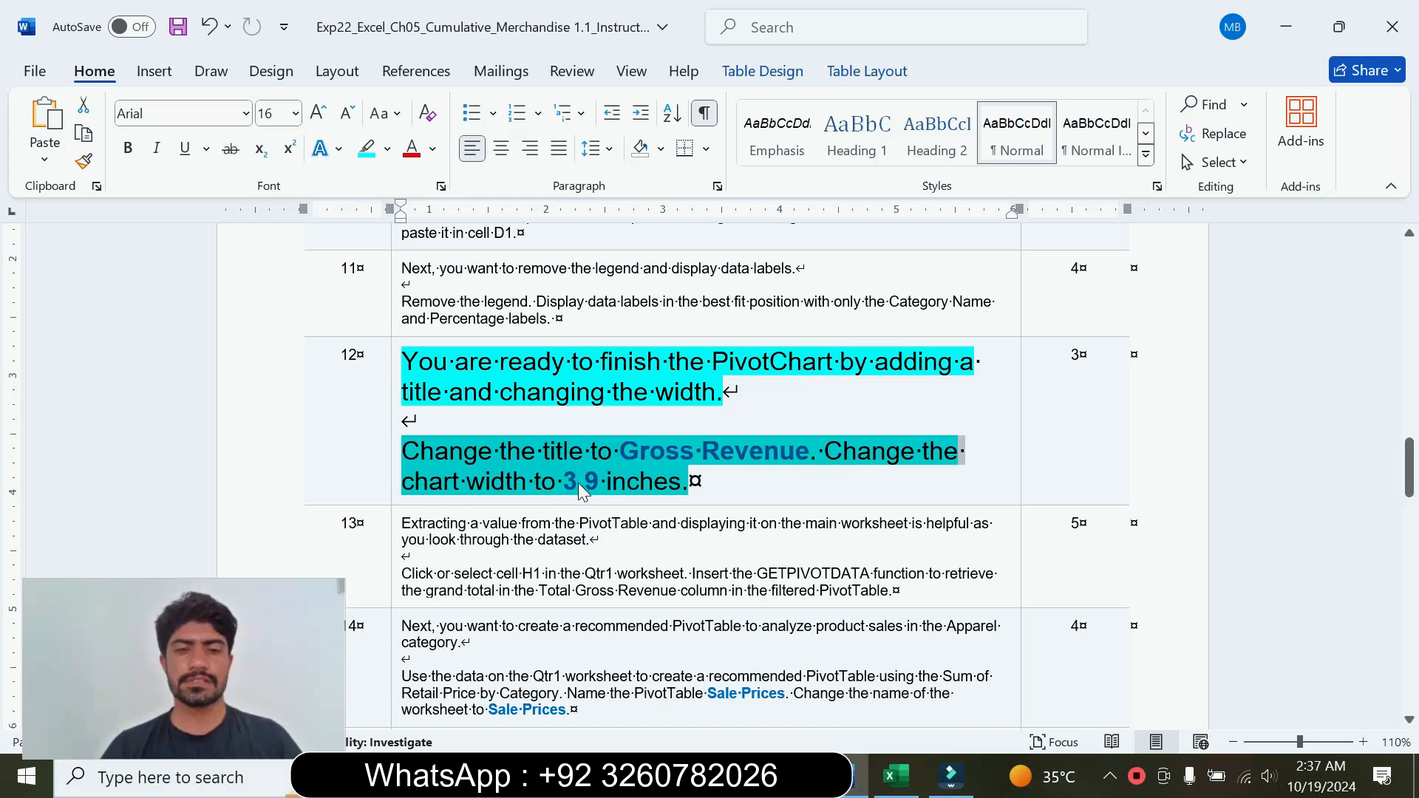
click(646, 482)
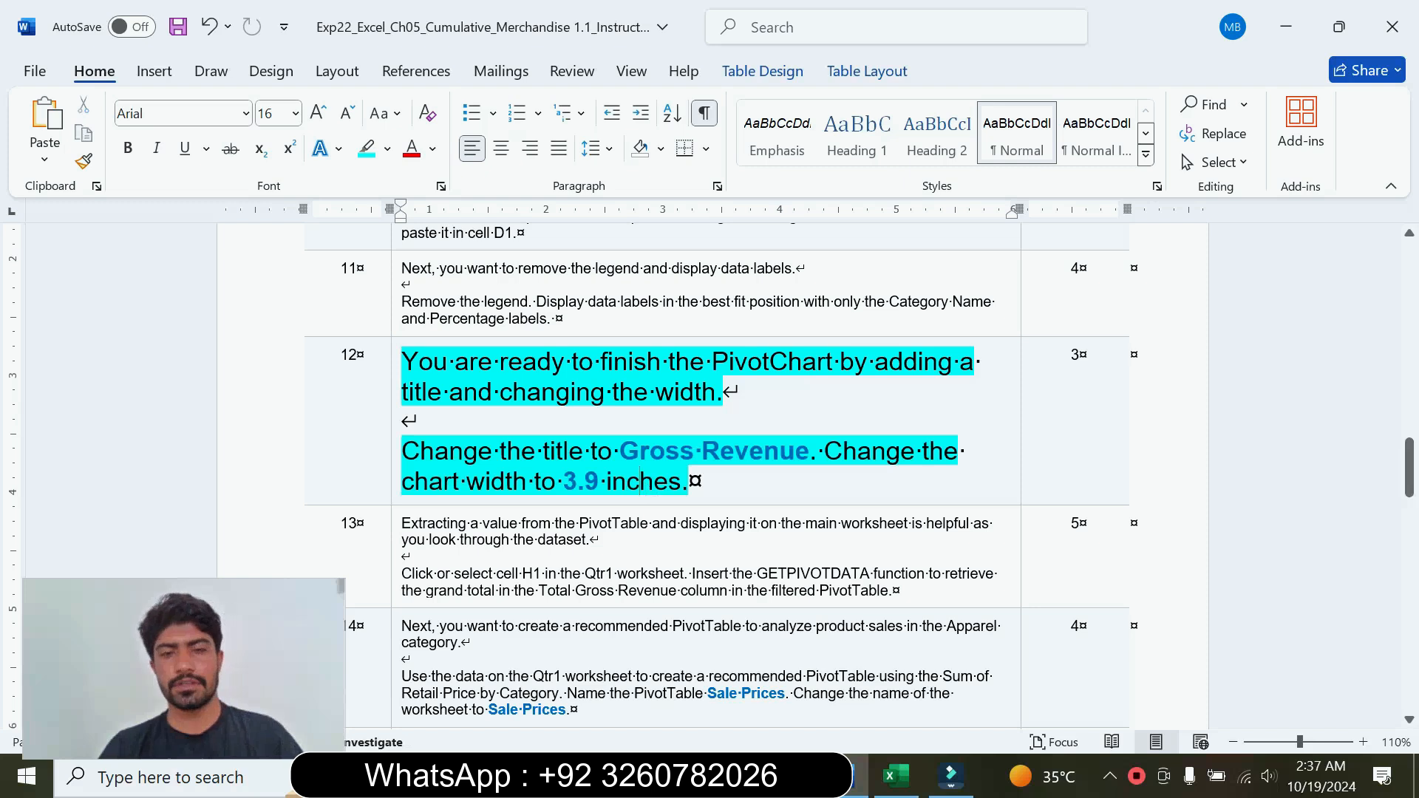
Step: Copy Gross Revenue from step 12 in Word and paste it as text only over the pie PivotChart's title in Excel
drag(621, 452, 791, 451)
key(ctrl+c)
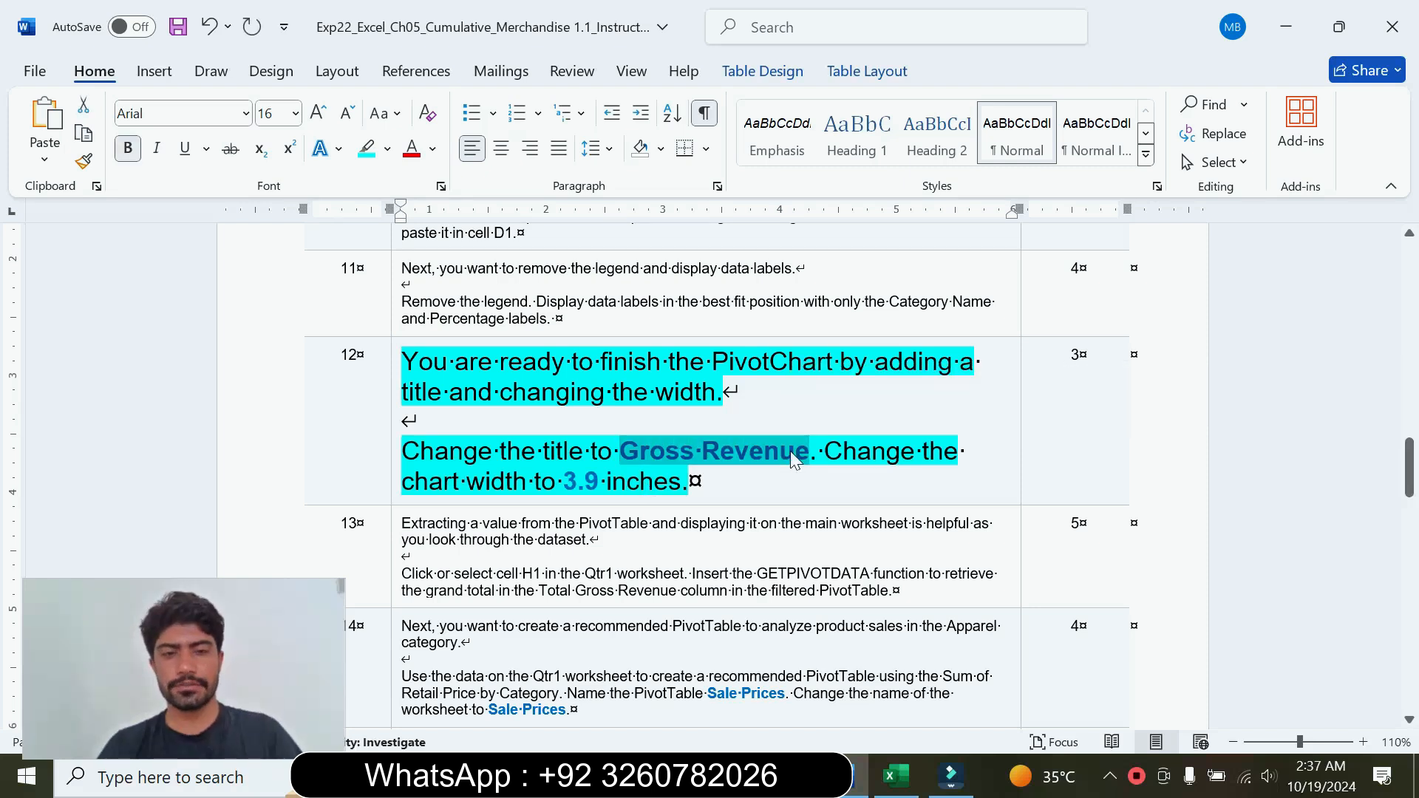
click(897, 776)
click(634, 323)
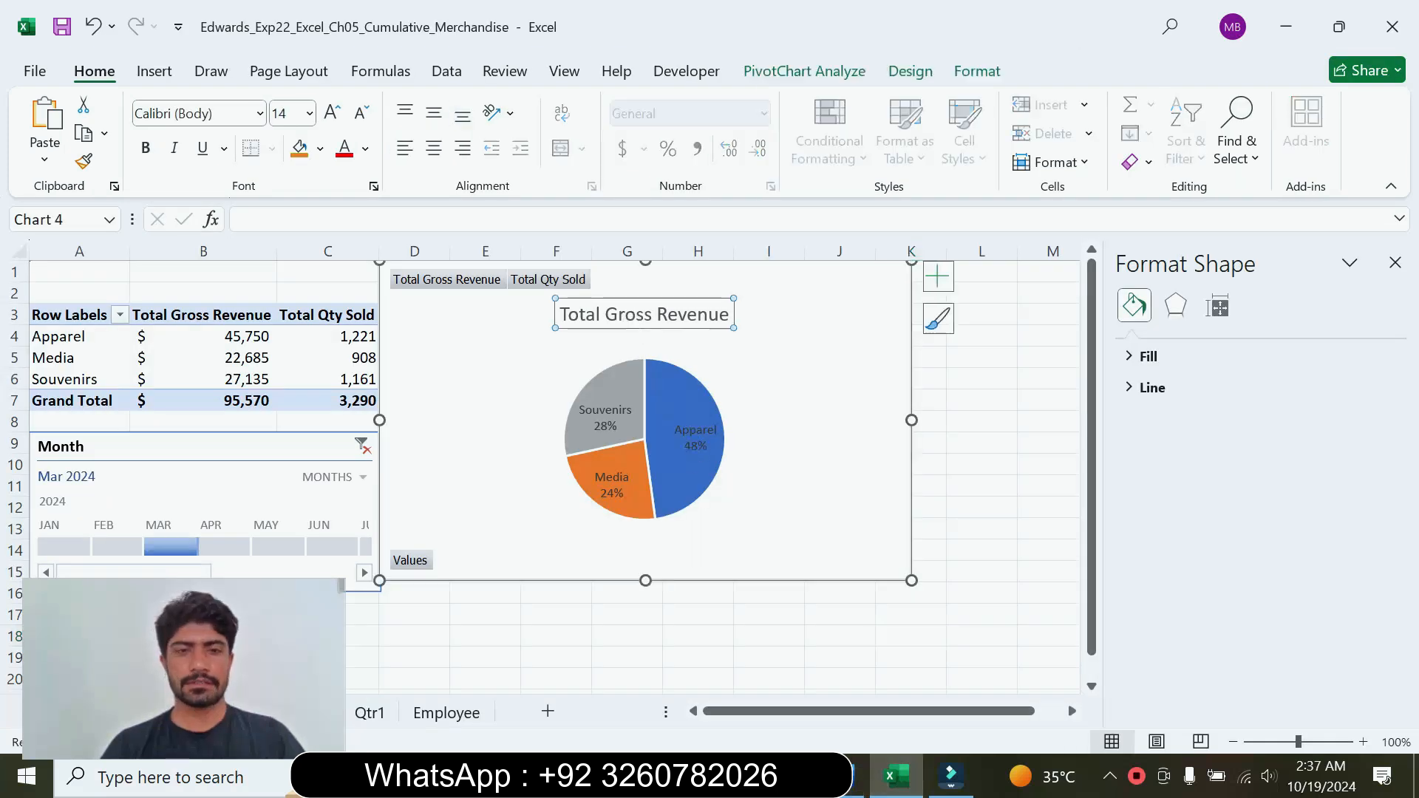
click(586, 314)
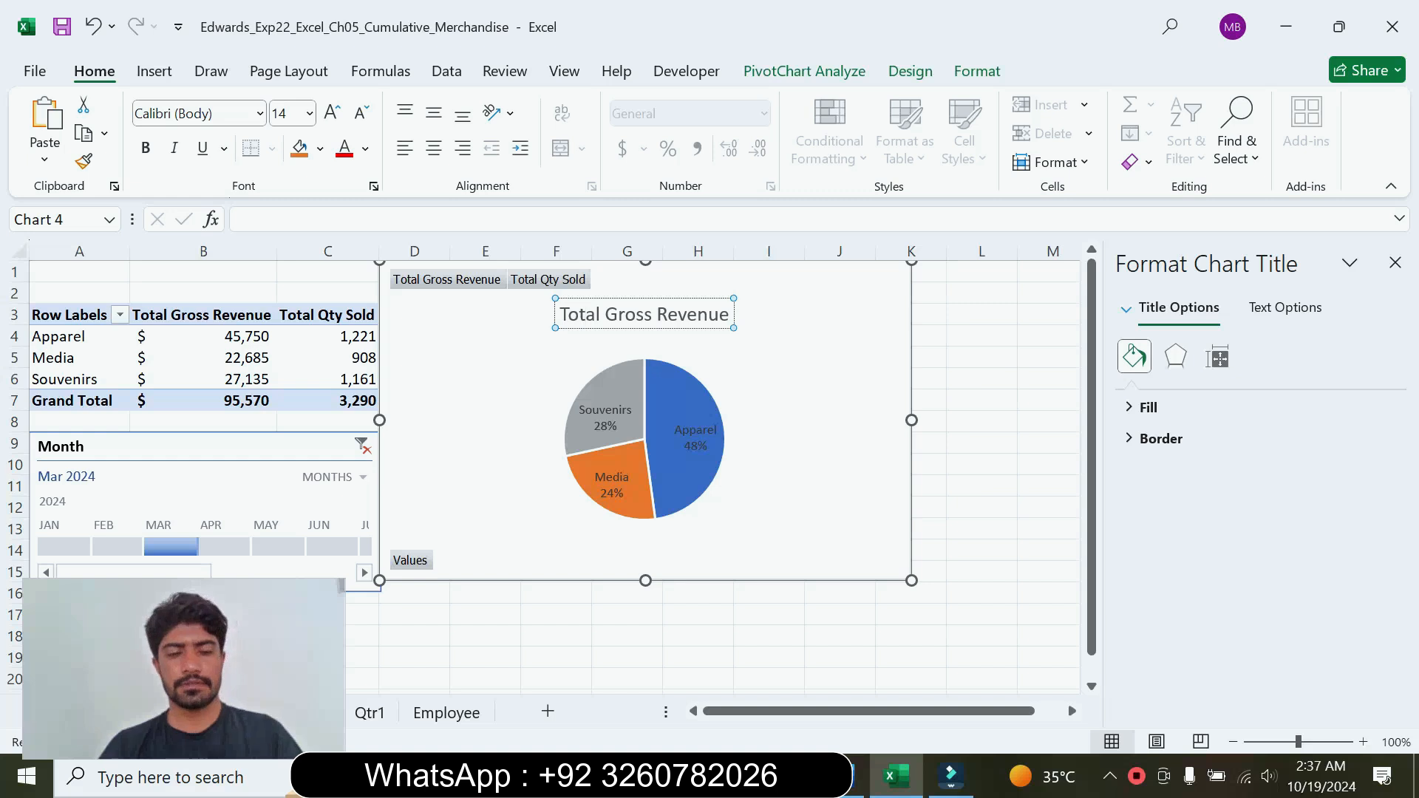
triple_click(587, 318)
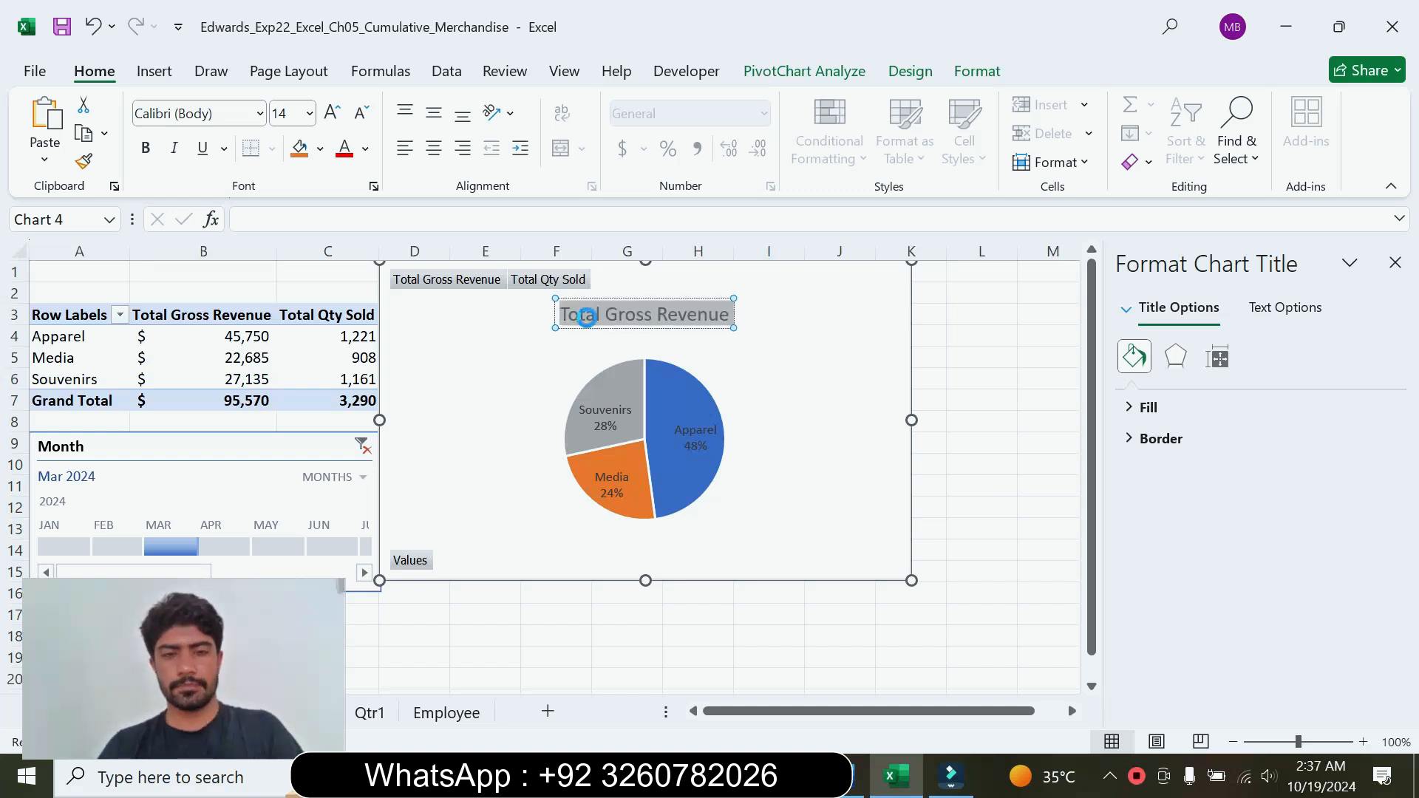
key(ctrl+v)
click(761, 344)
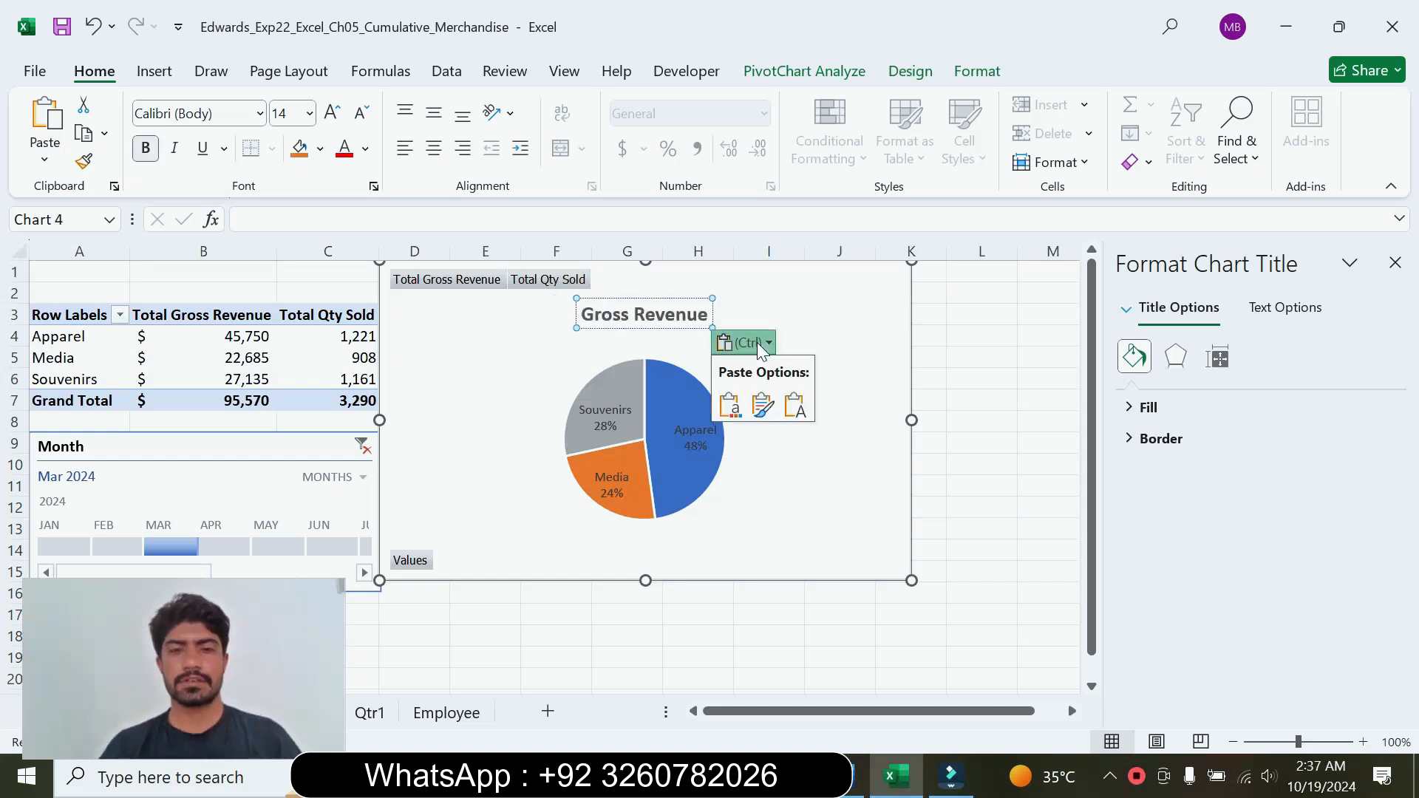
click(788, 403)
click(766, 302)
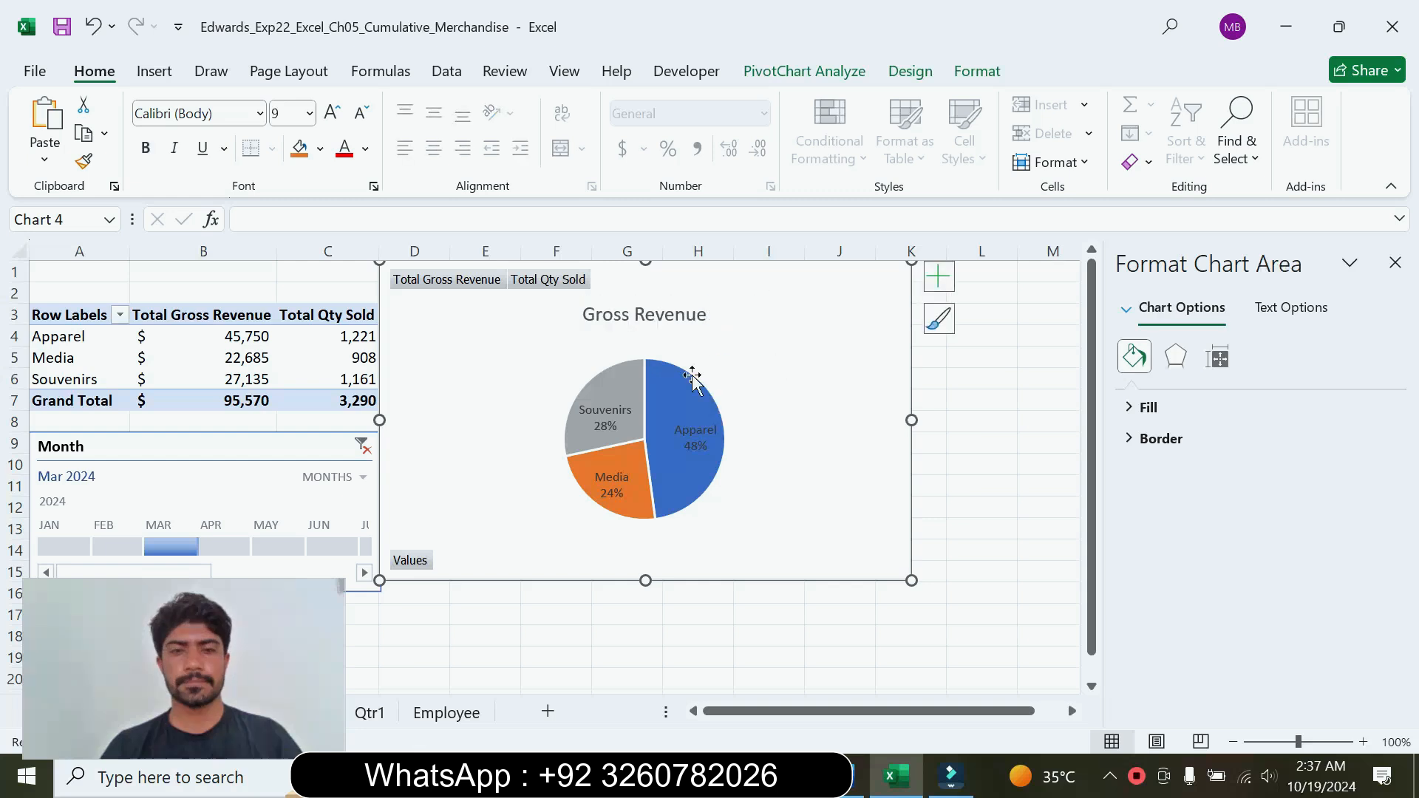
Step: Check the chart width required by step 12 in Word, set the pie PivotChart's width to 3.9 inches in Excel, and close its formatting settings
click(850, 775)
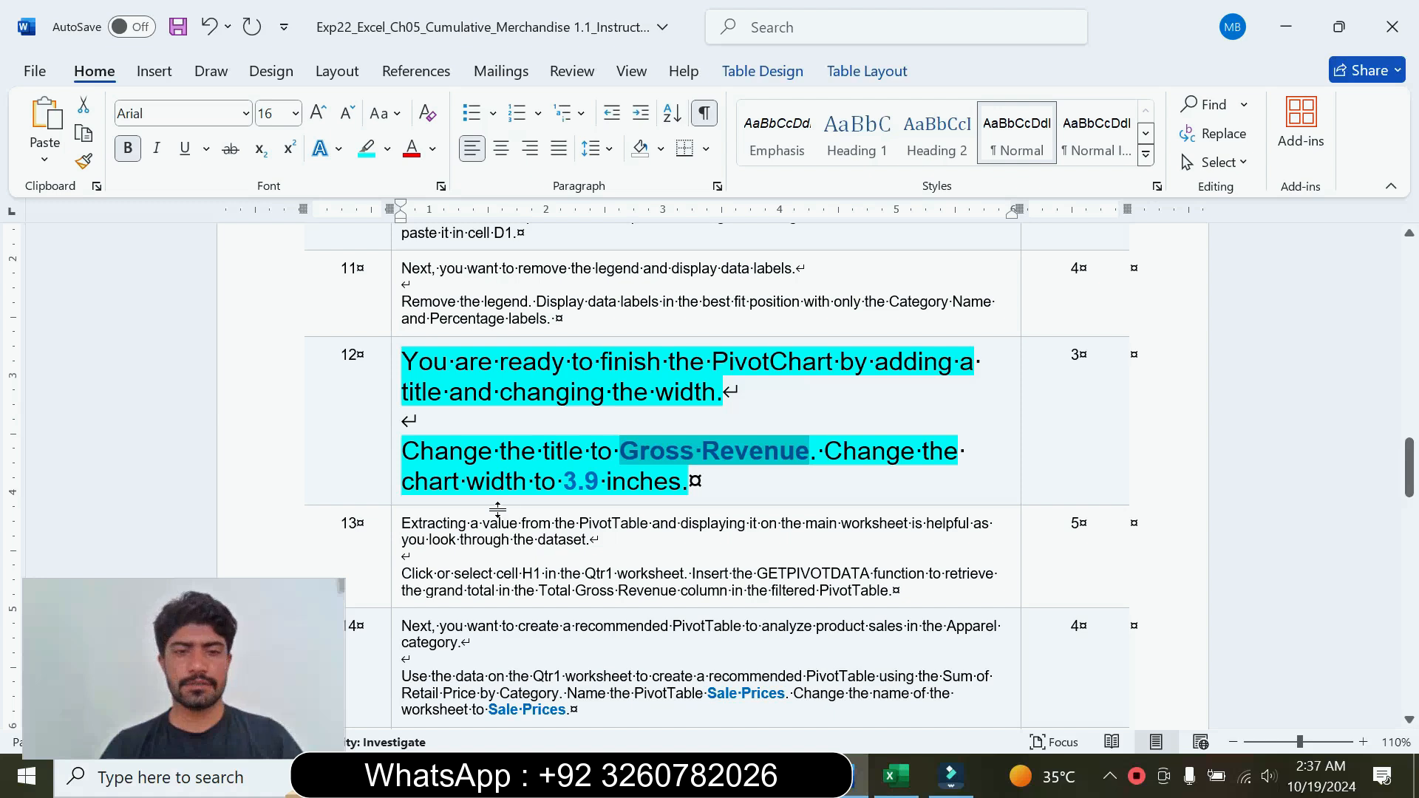
drag(467, 482, 669, 506)
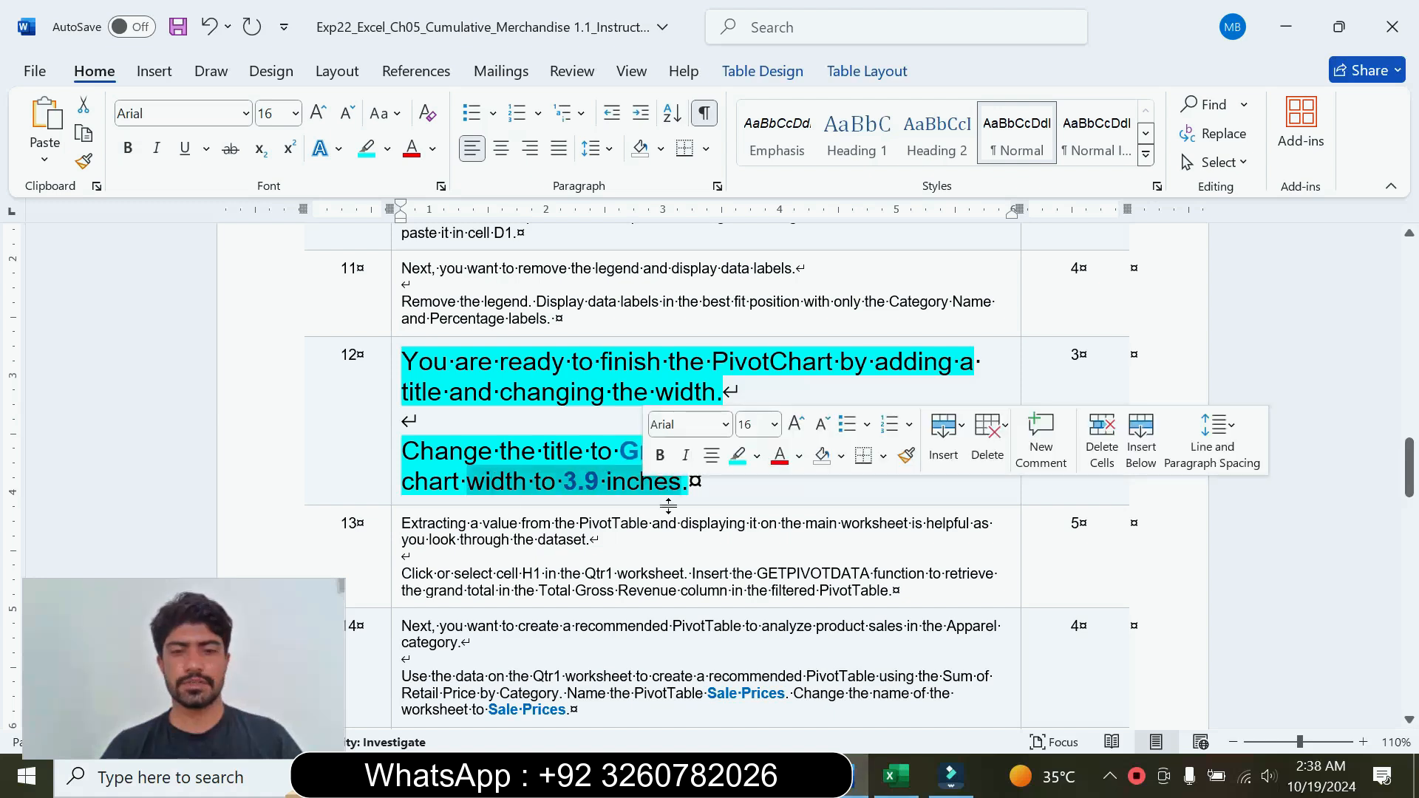
click(894, 776)
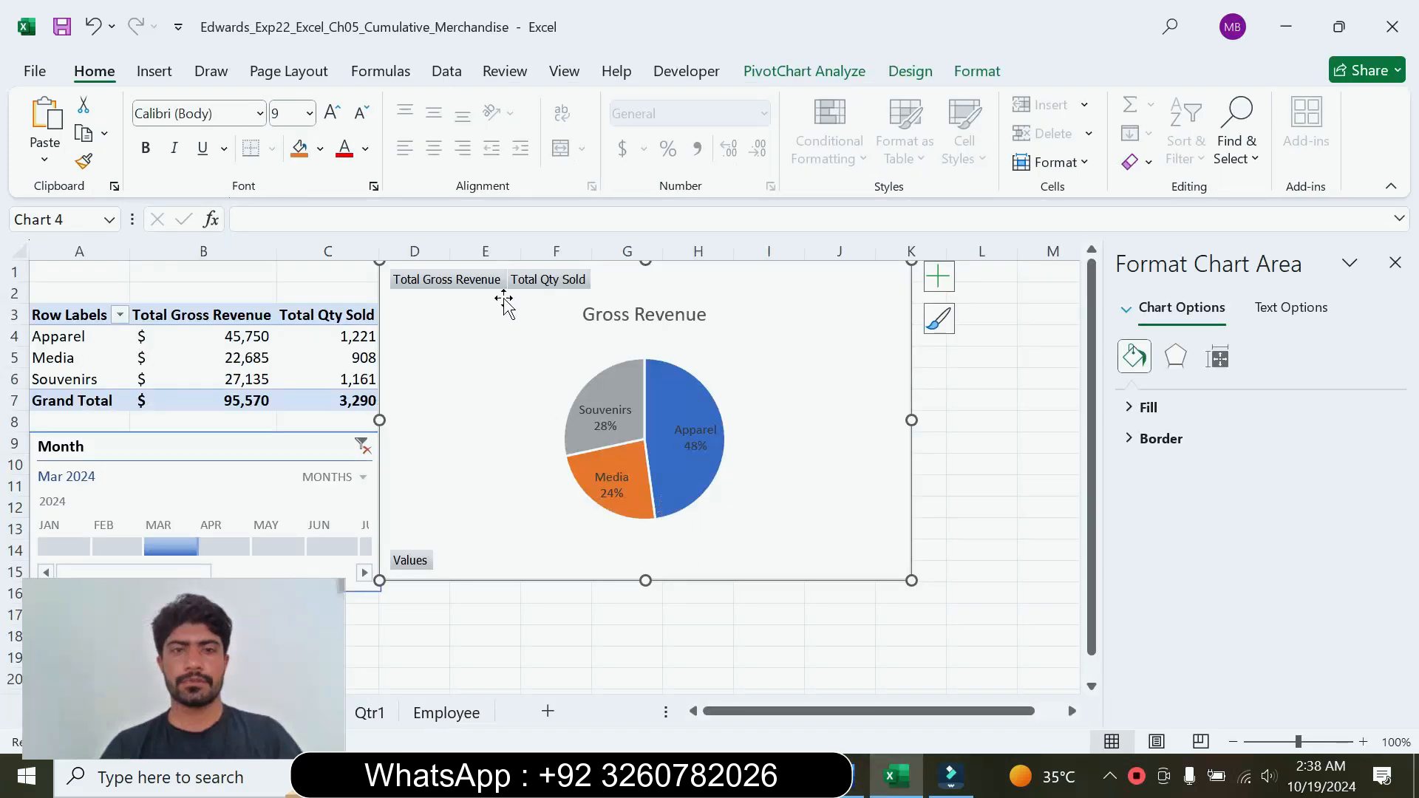
click(978, 71)
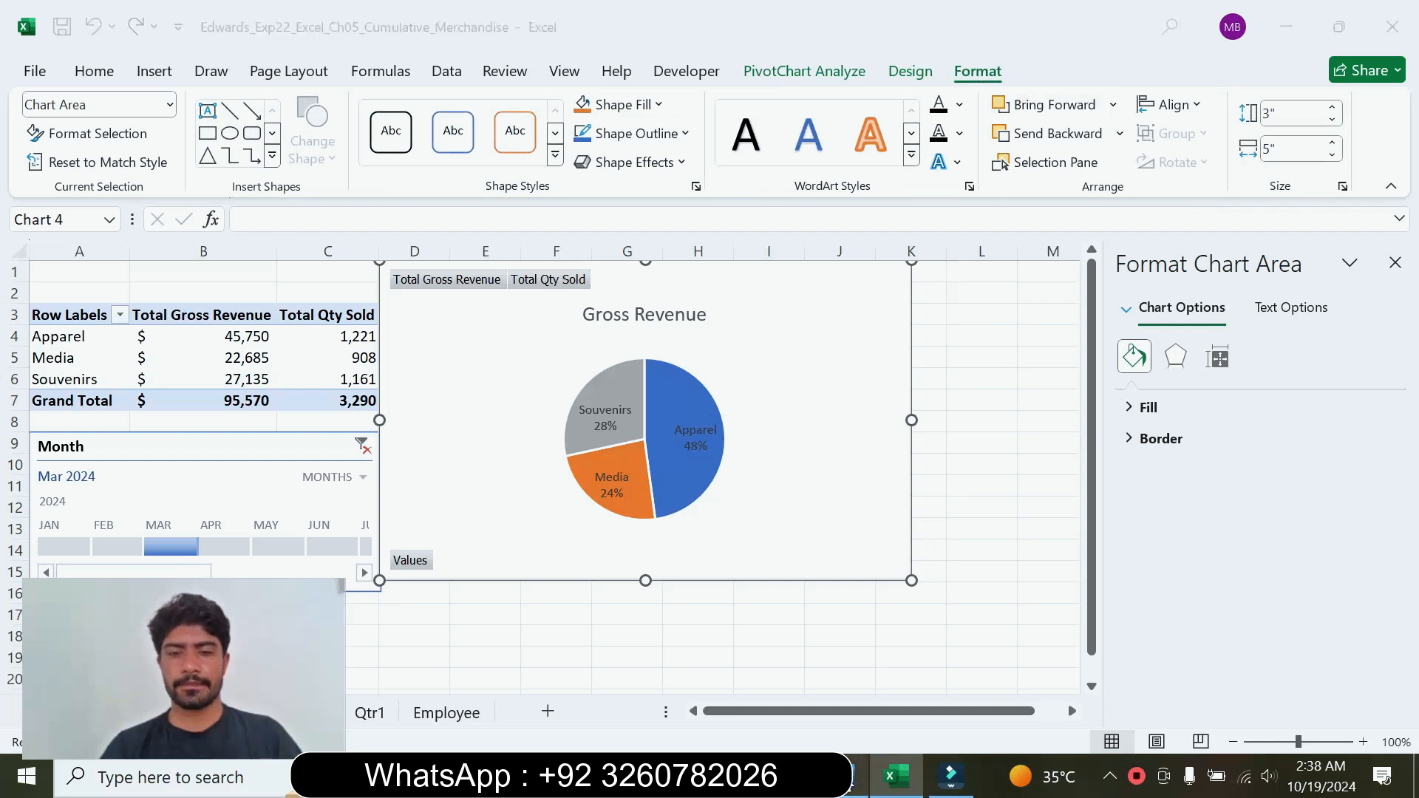
click(857, 776)
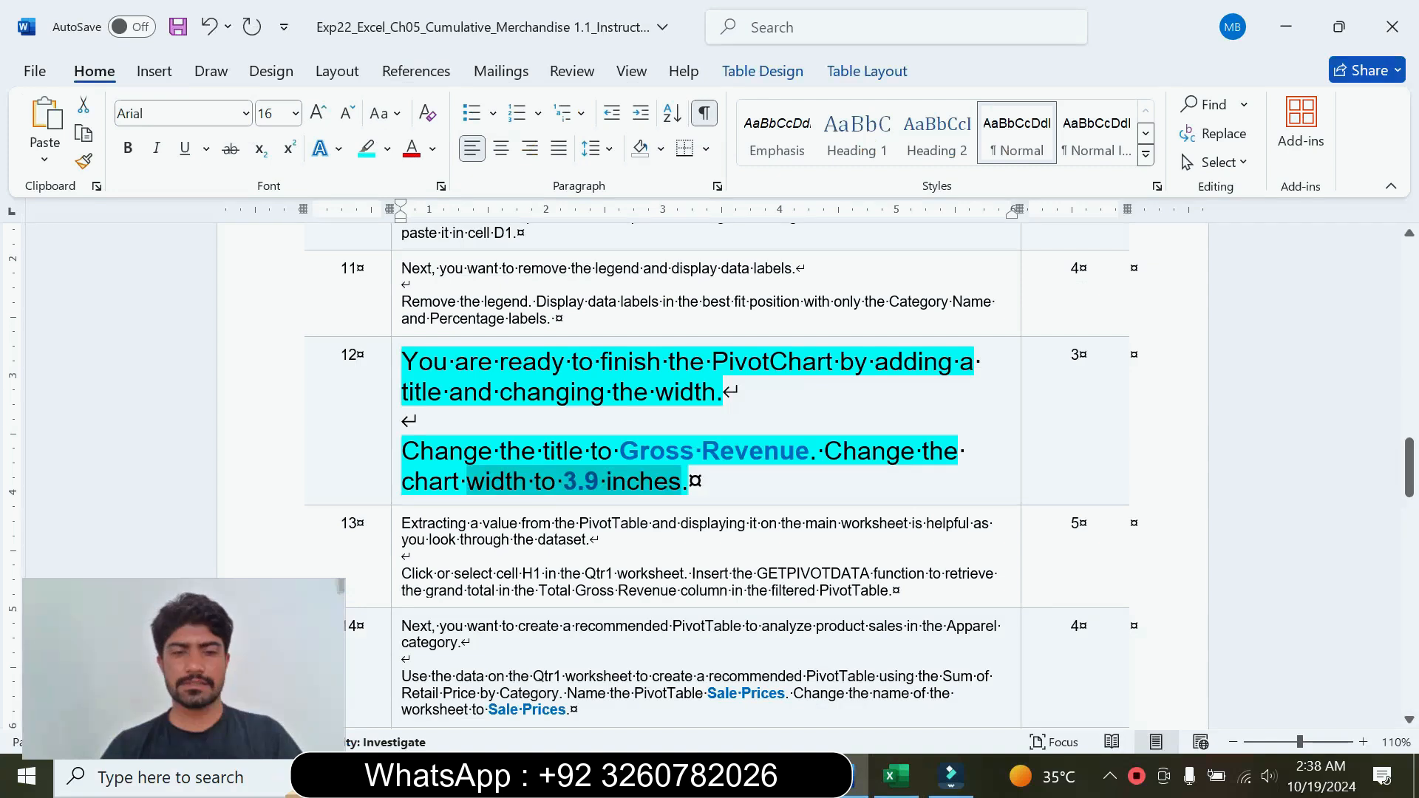
click(897, 776)
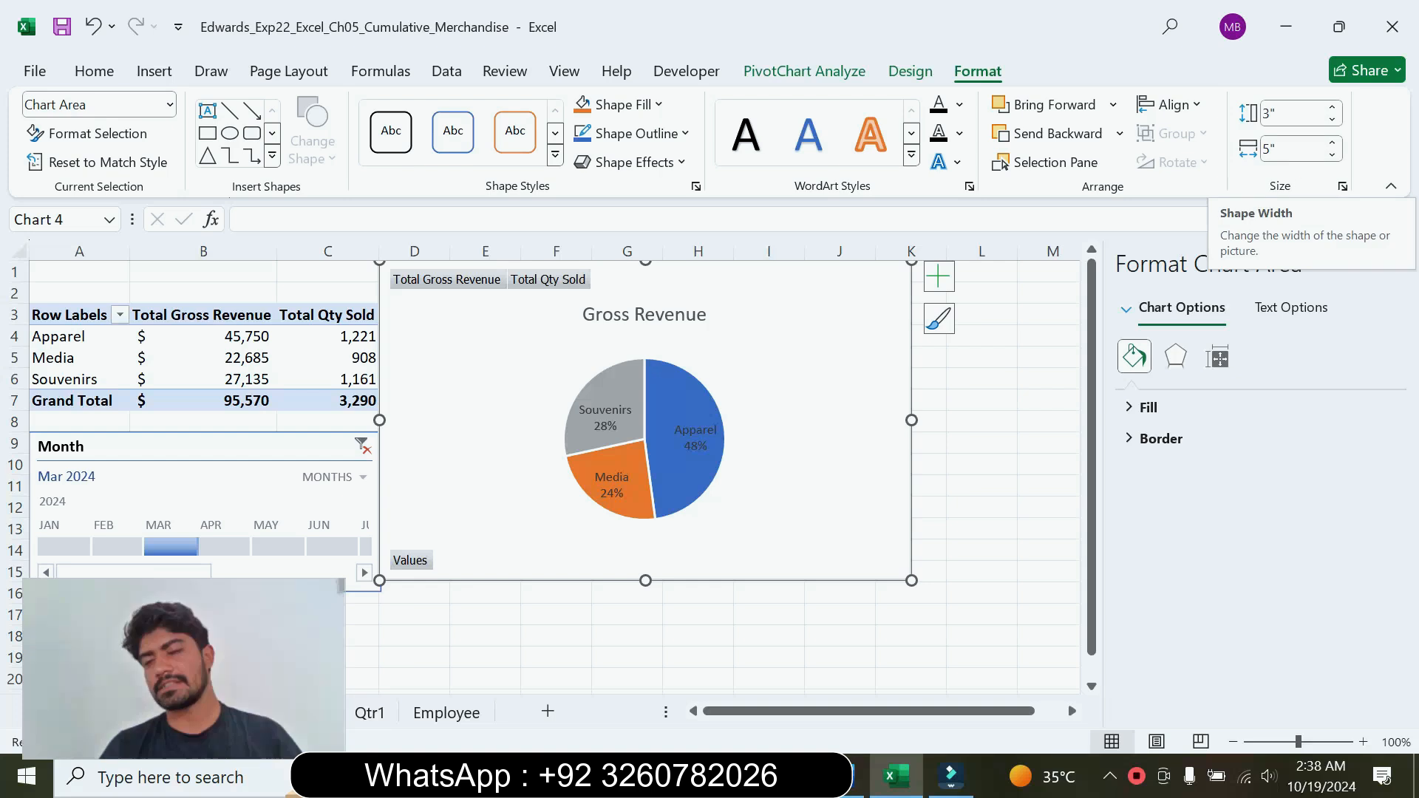
click(1295, 149)
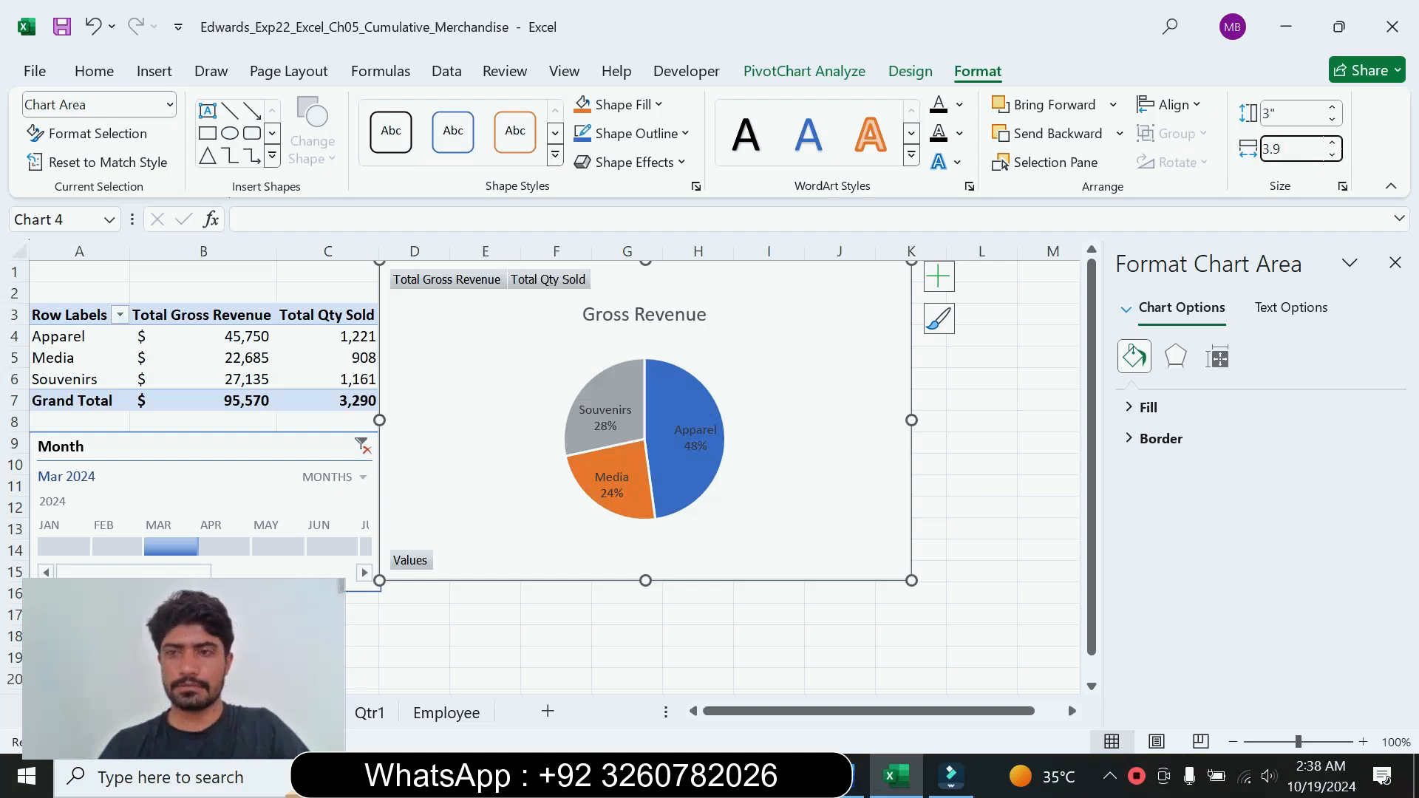
key(Return)
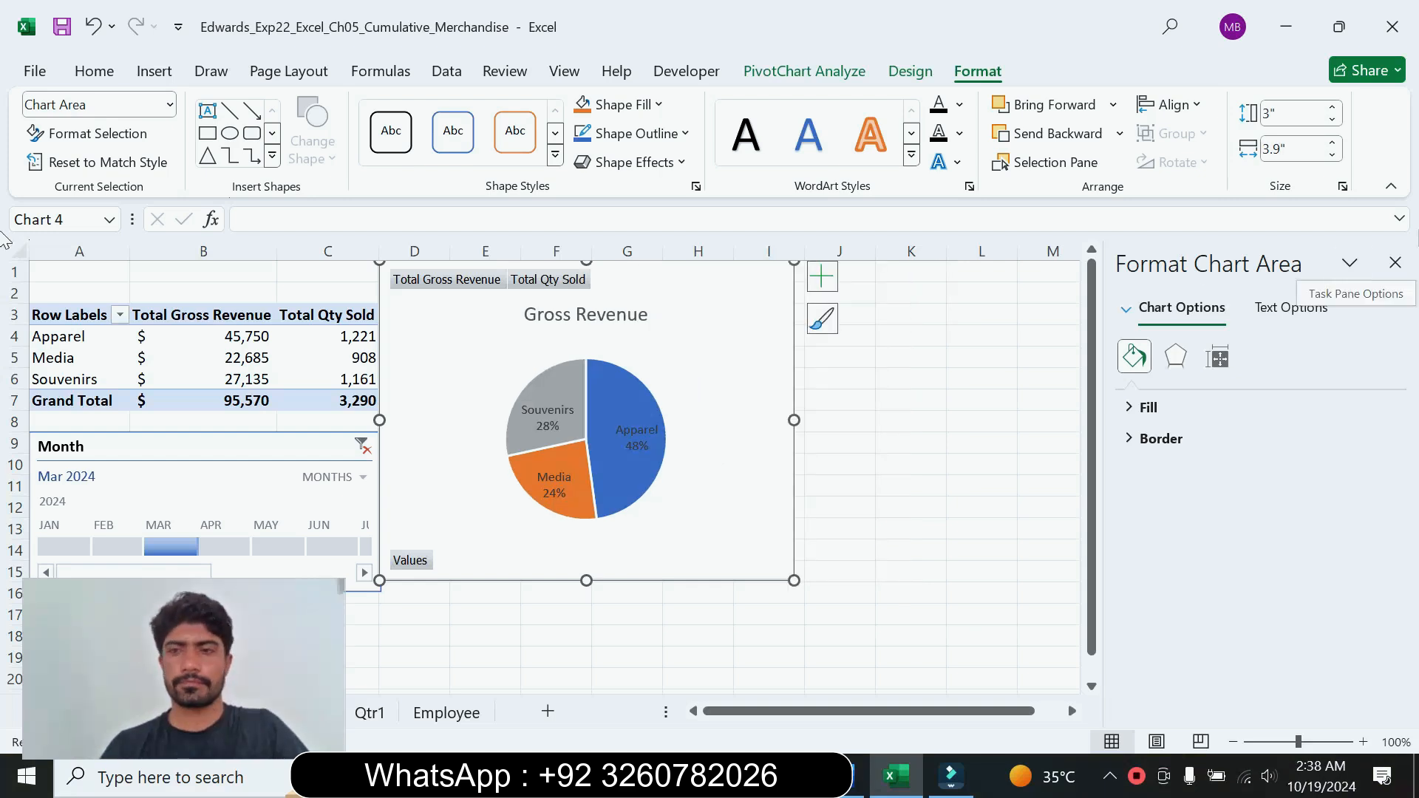
click(1406, 271)
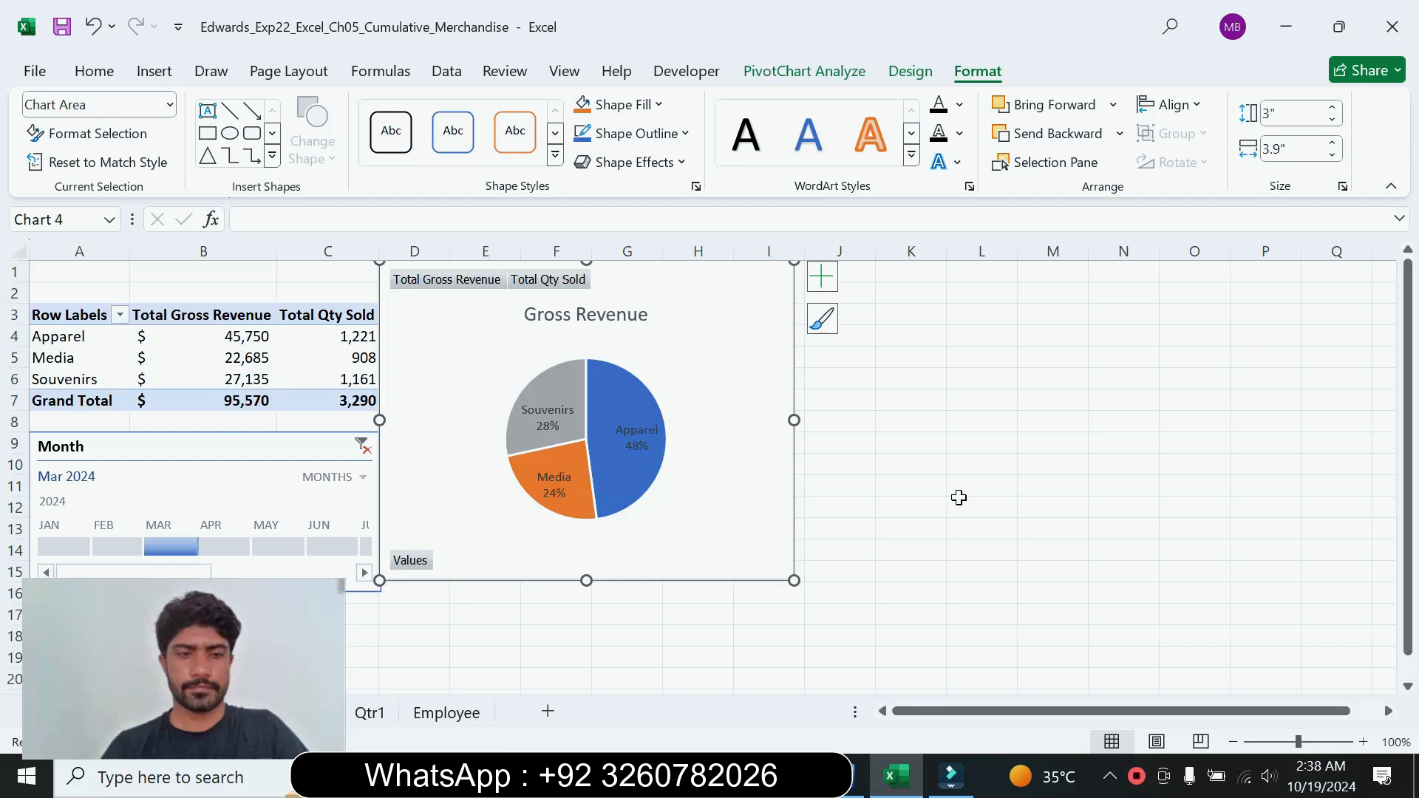
Step: In Word, return the step 12 instructions to font size 9 and remove their highlighting, ending back in Excel
key(alt+Tab)
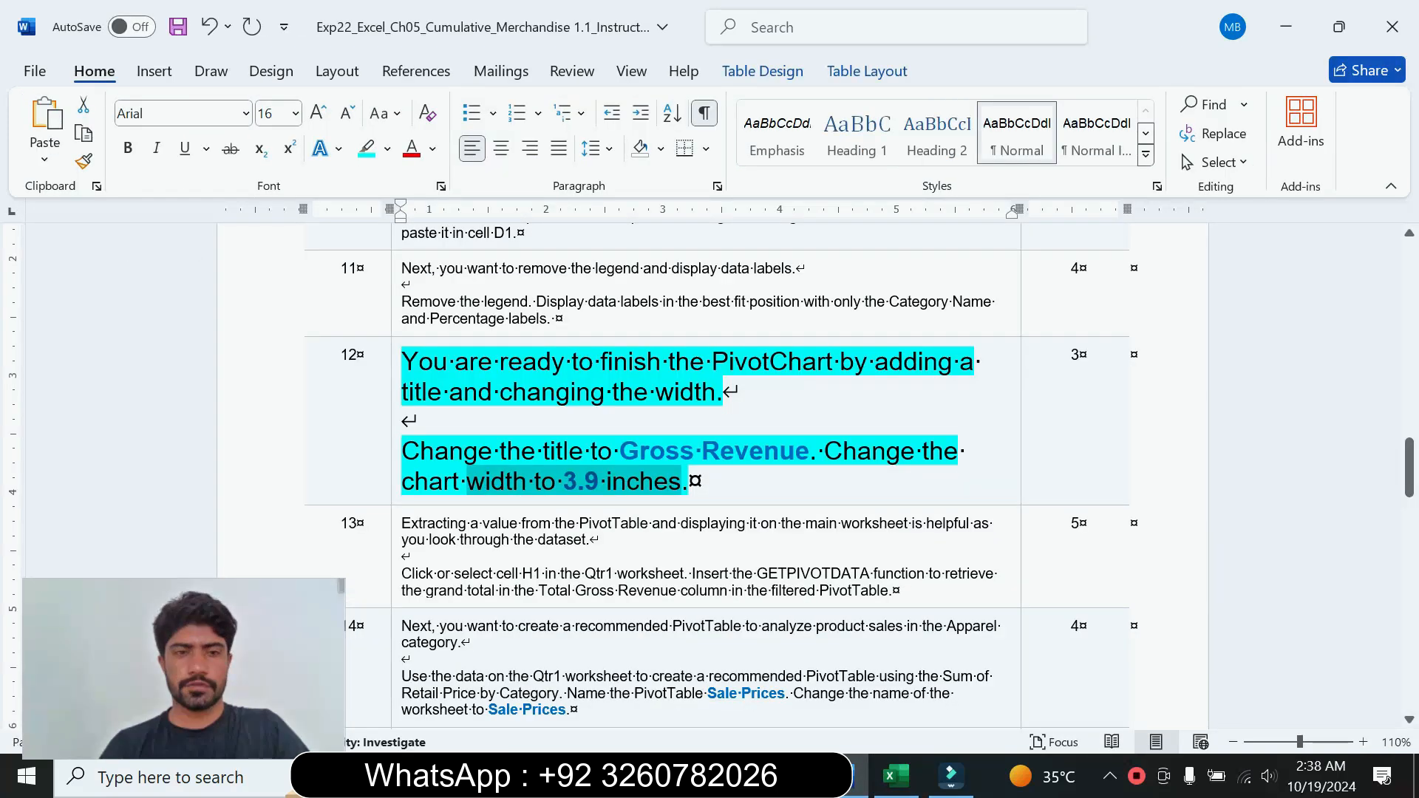
click(391, 460)
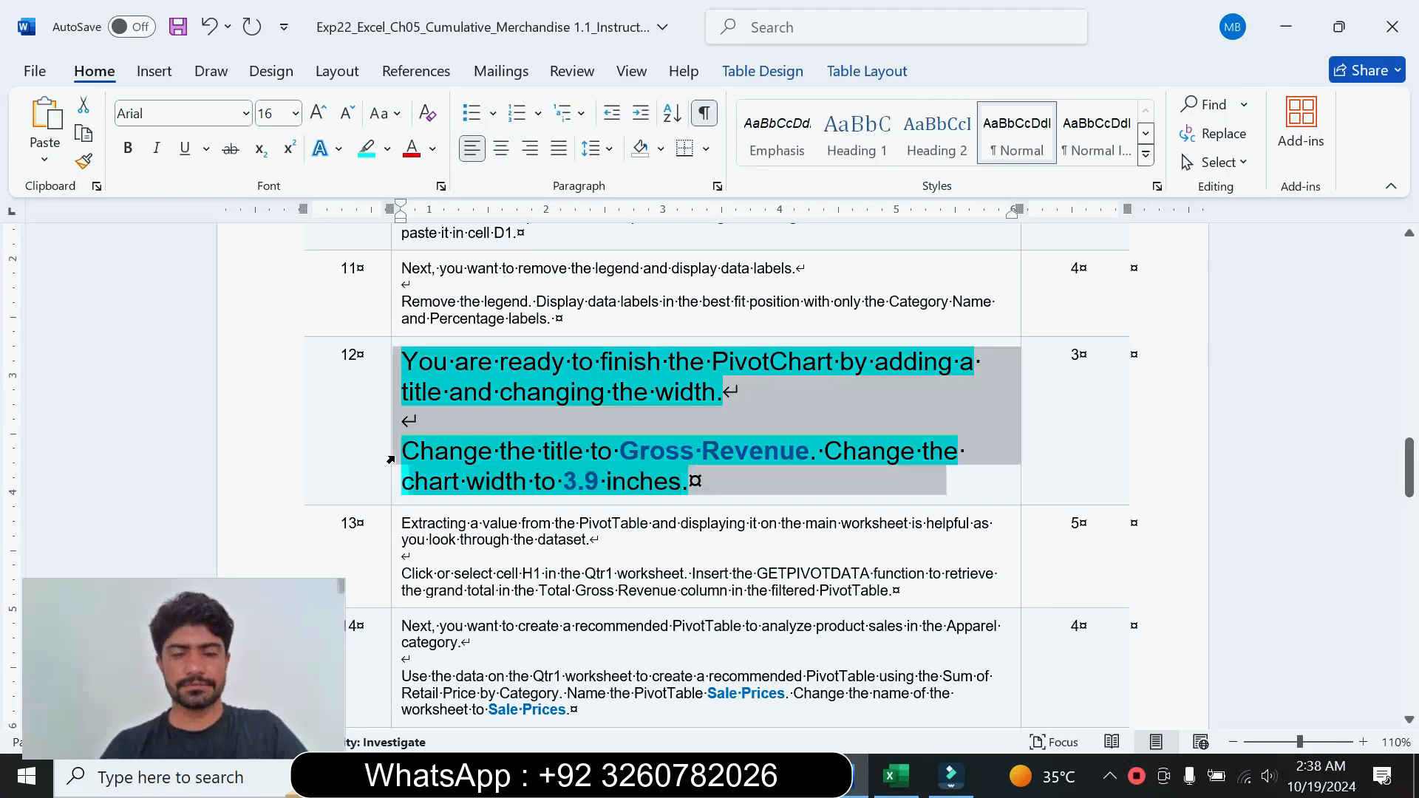
click(526, 387)
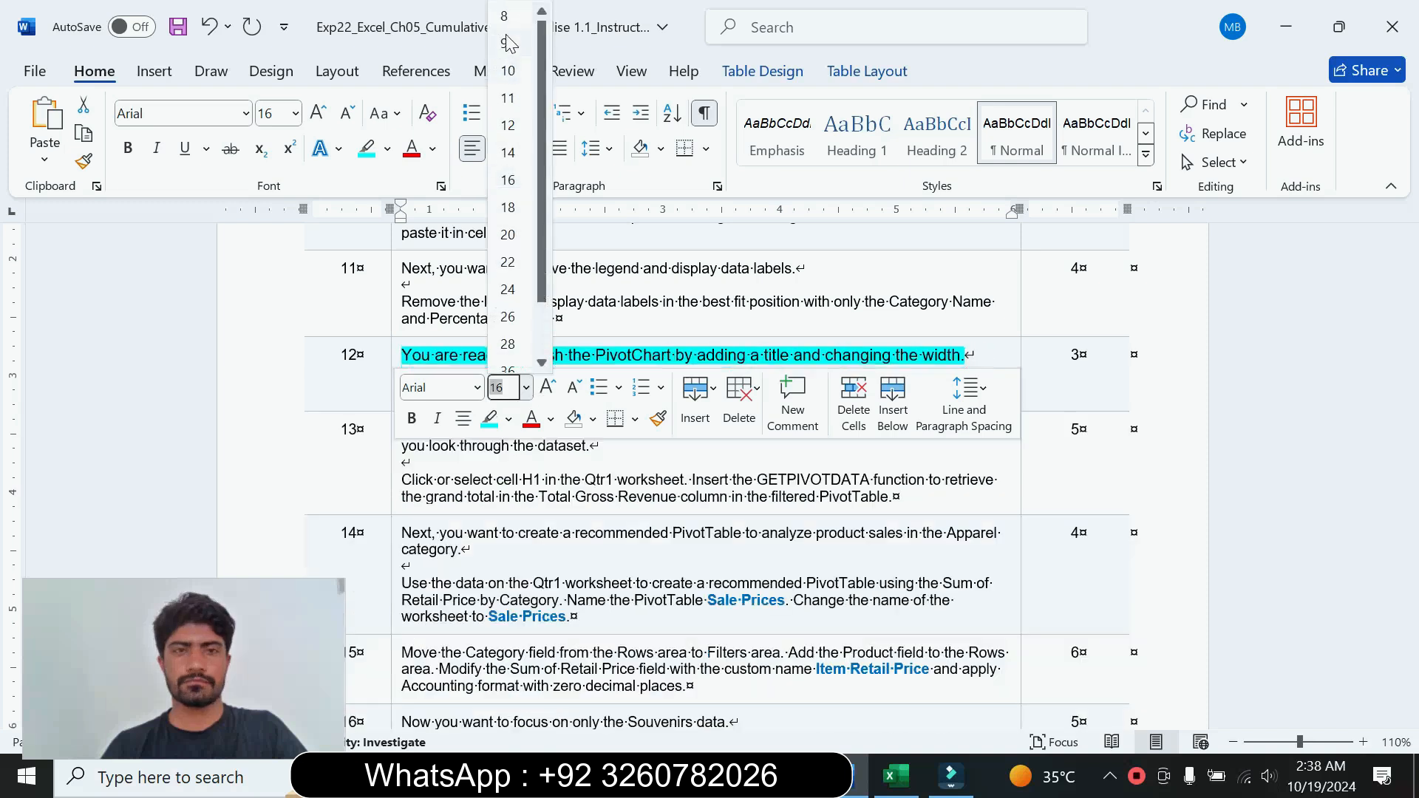
click(507, 41)
click(387, 149)
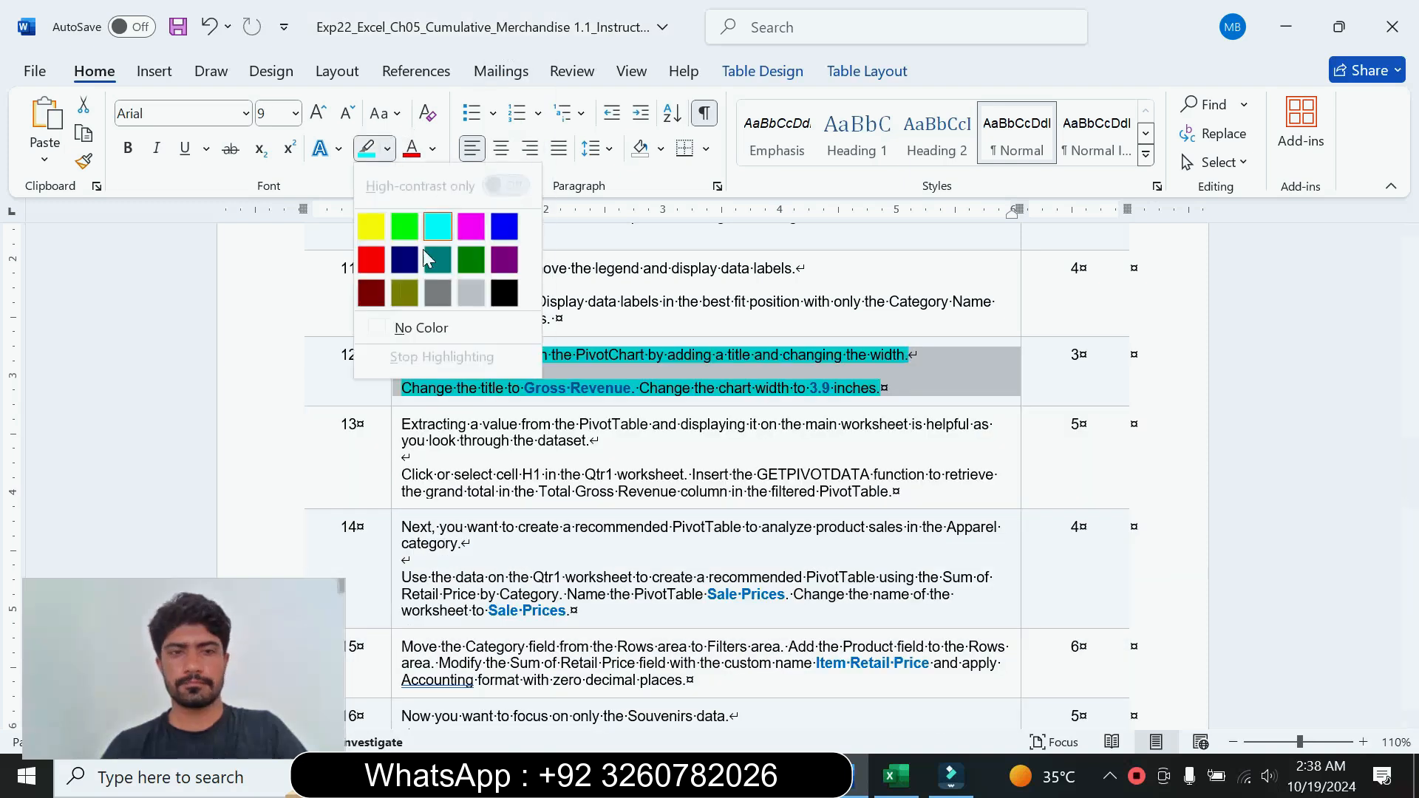
click(419, 326)
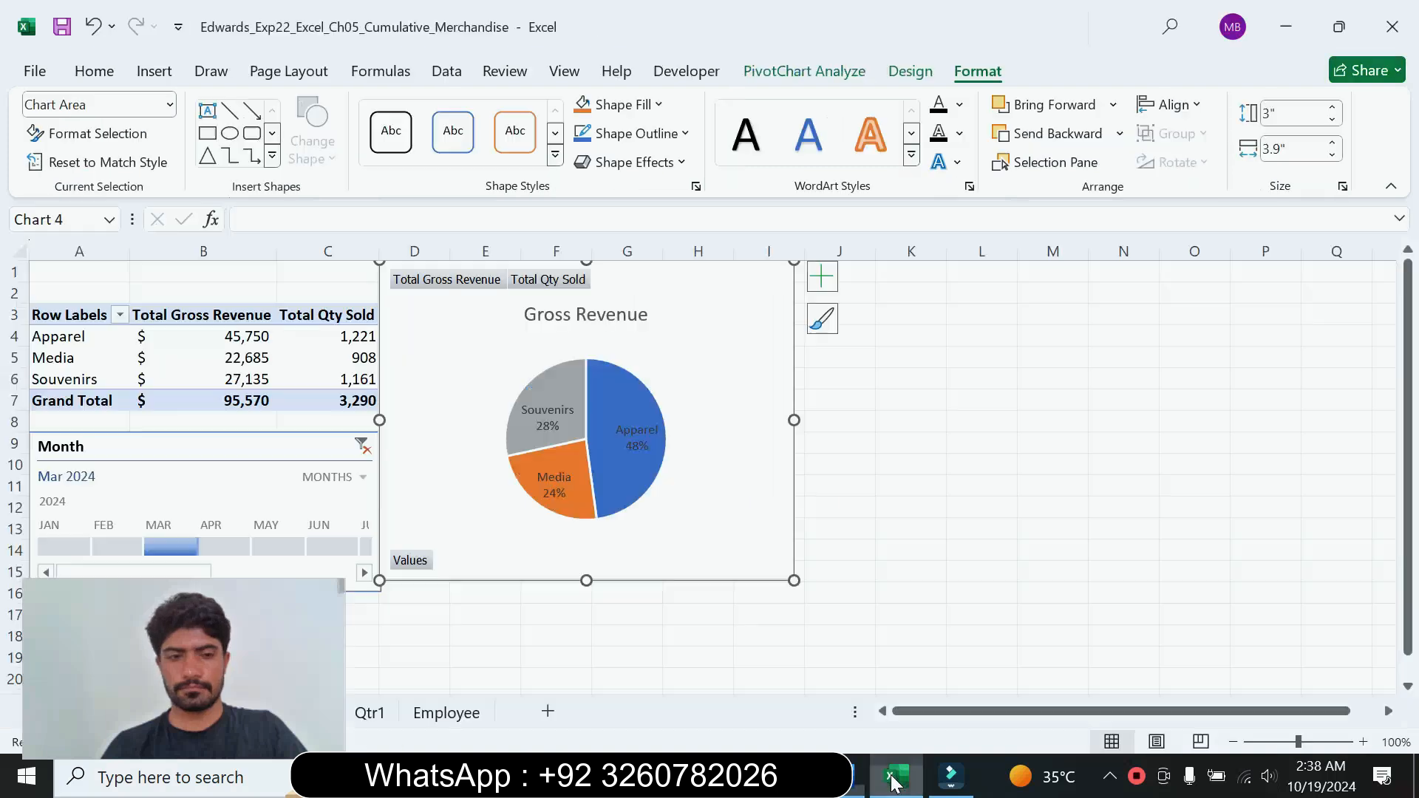
click(896, 776)
drag(149, 636, 1182, 637)
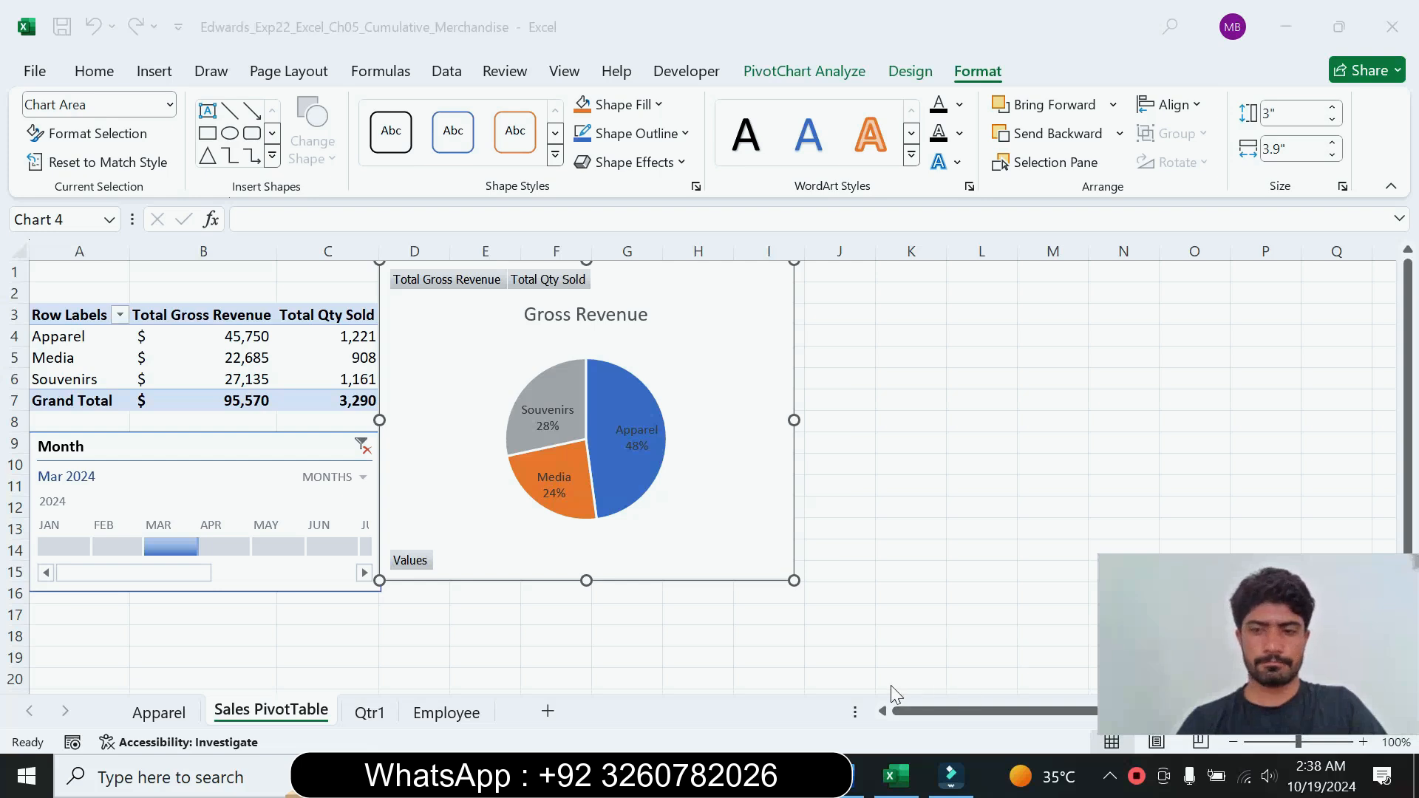